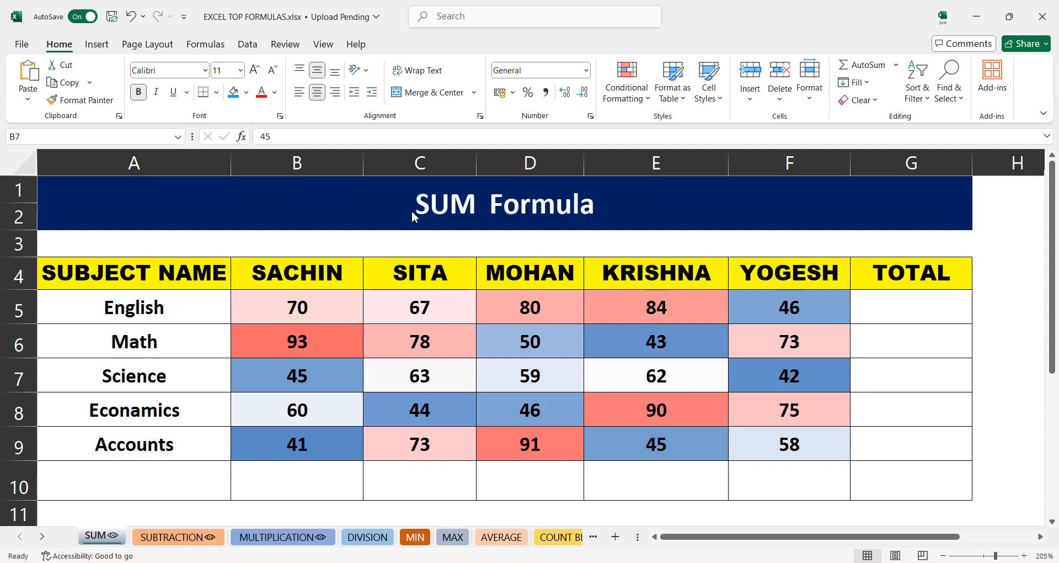
- Enter =SUM(B5:B9) in B10 to total Sachin's marks
left_click(468, 203)
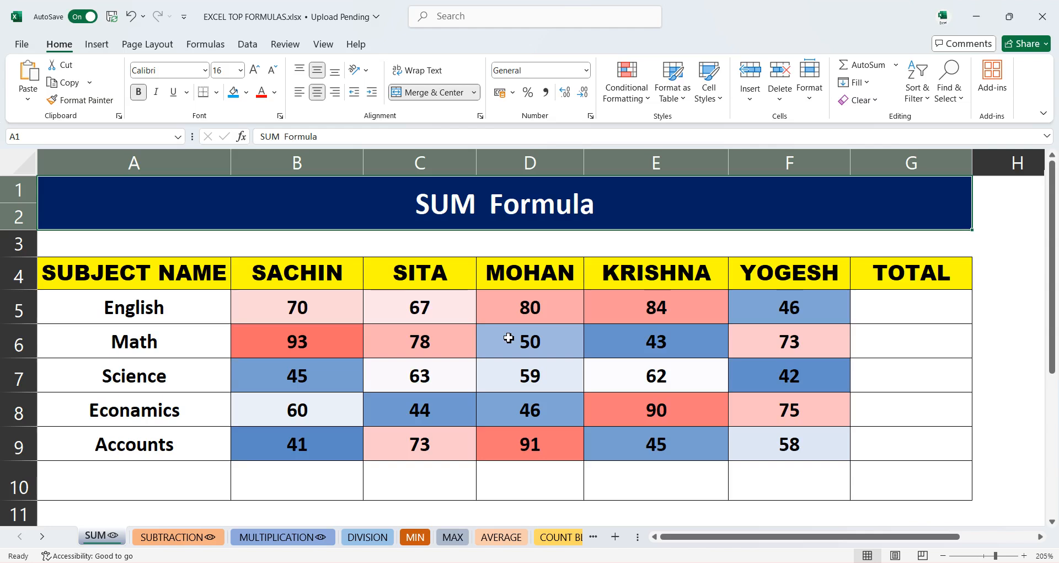
left_click(206, 312)
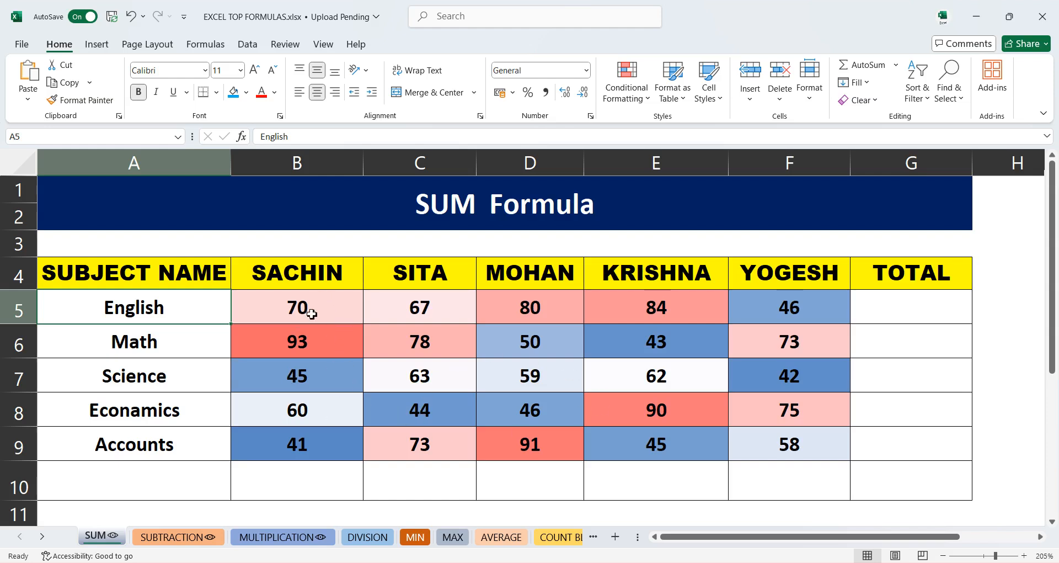
left_click(305, 482)
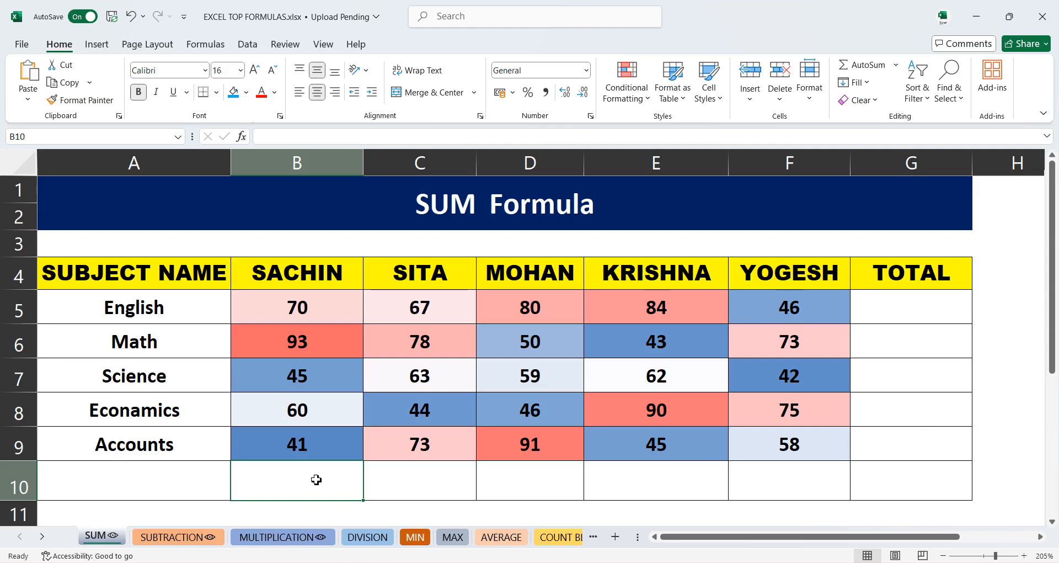
type("=")
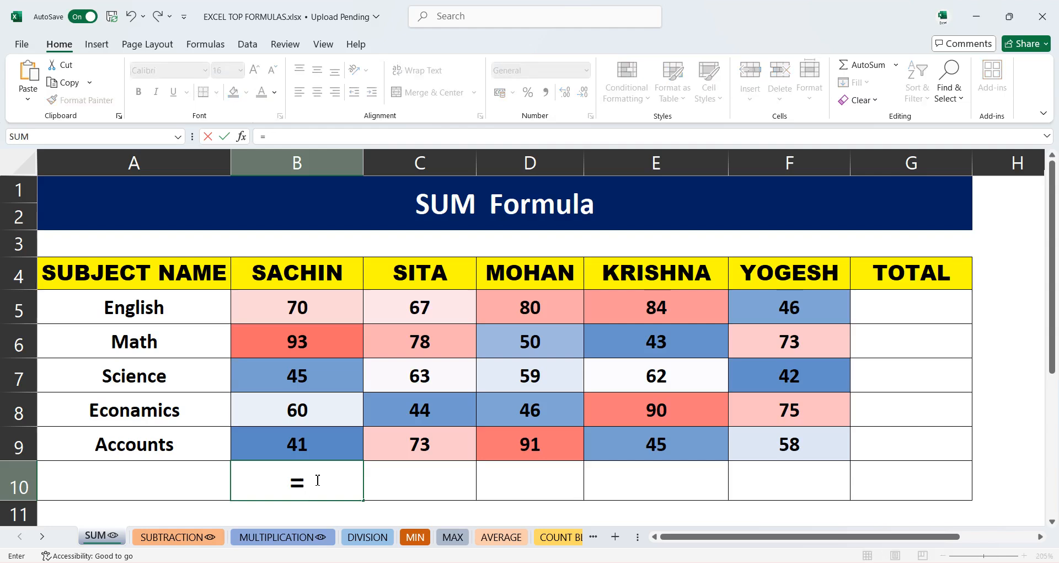
type("sum")
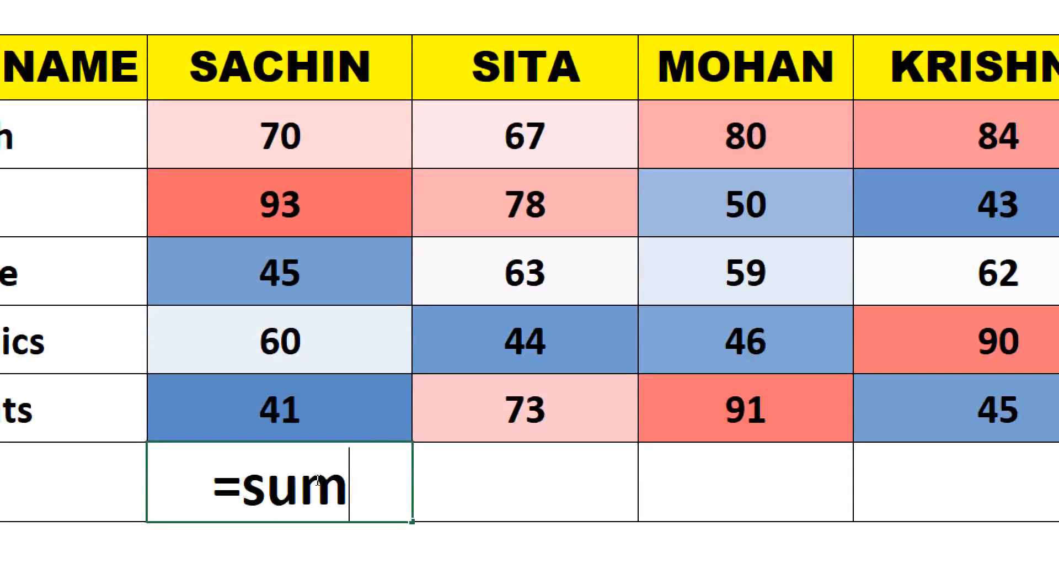
key("BackSpace")
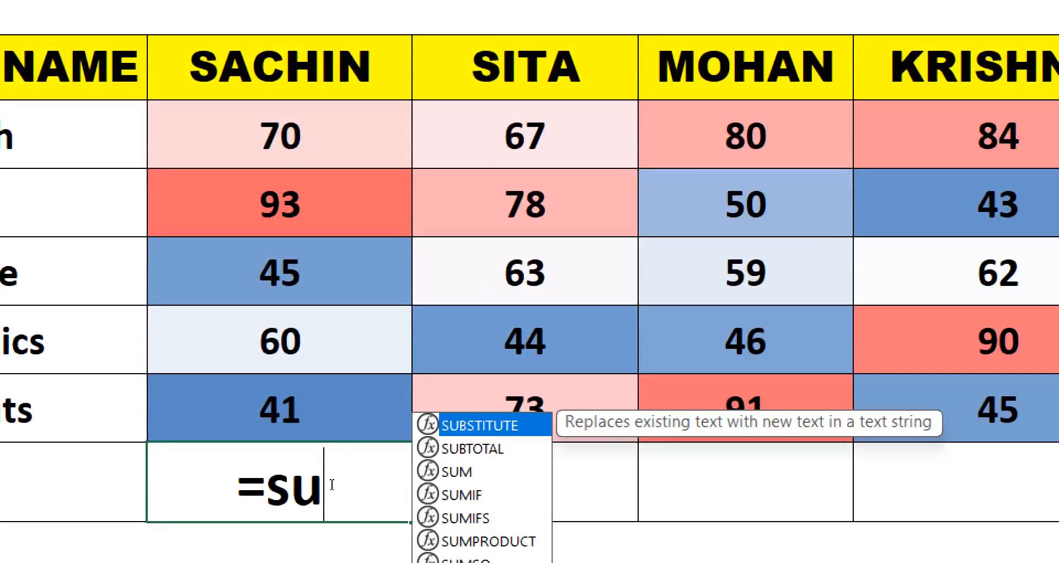
key("Down")
key("Down")
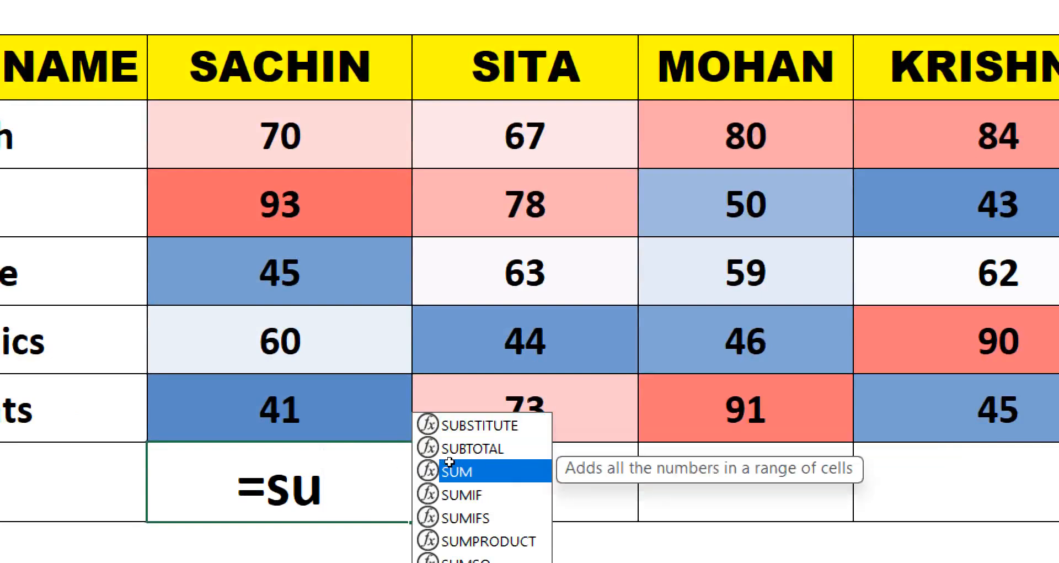
double_click(470, 472)
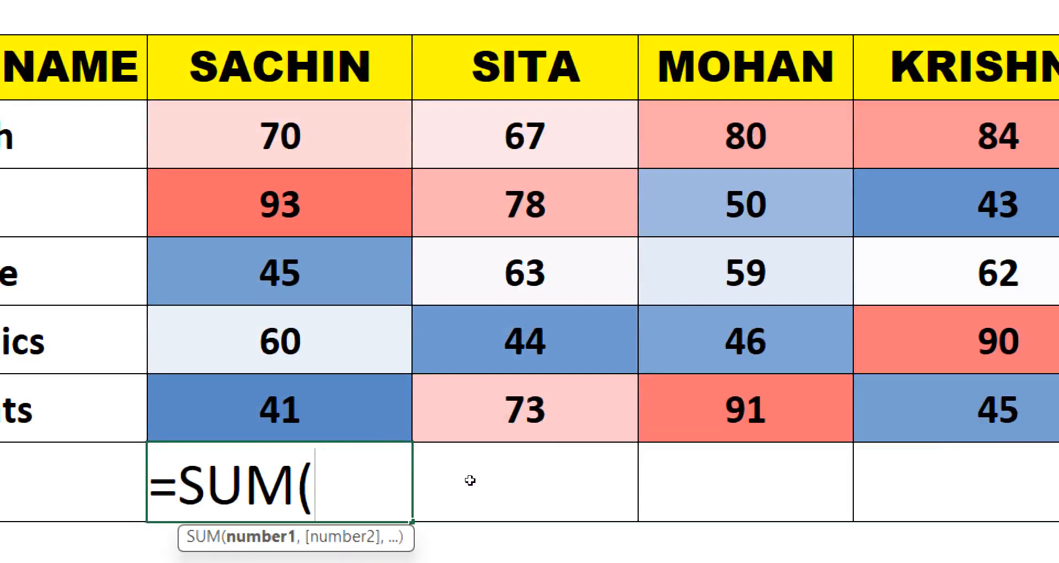
left_click_drag(308, 138, 330, 439)
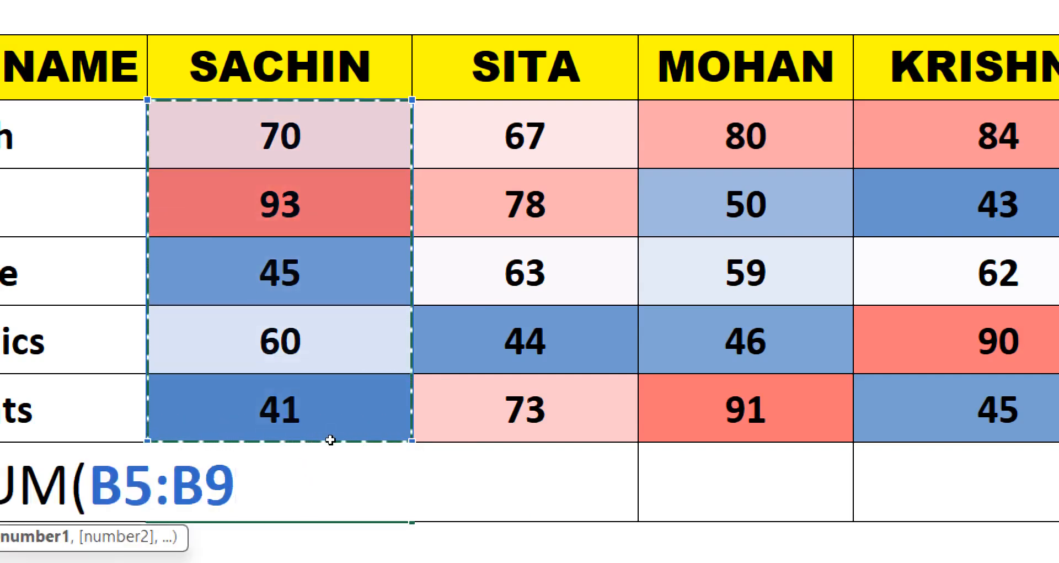
type(")")
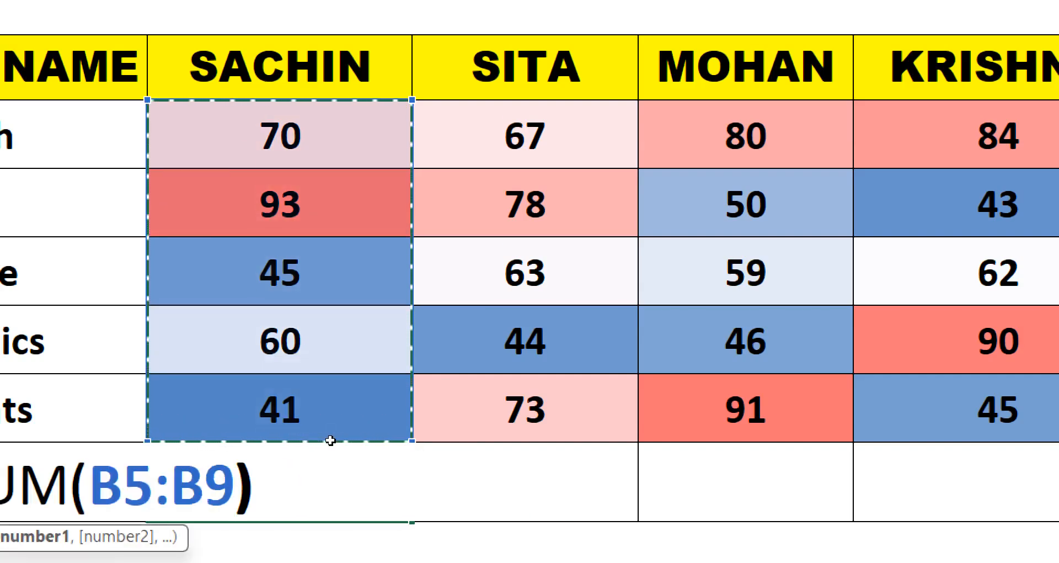
key("Return")
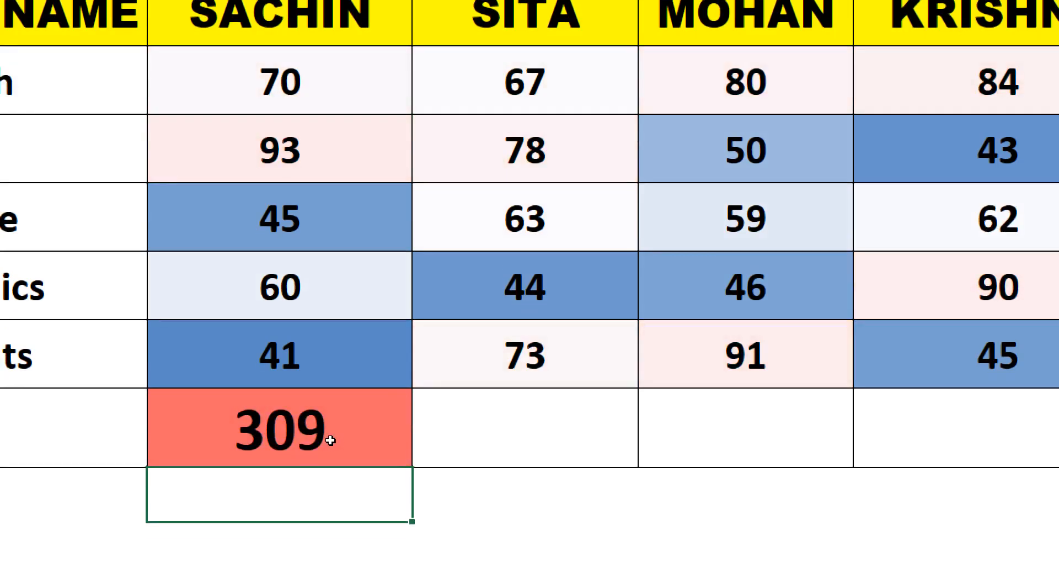
- Copy the B10 total formula across the row through F10
left_click(330, 440)
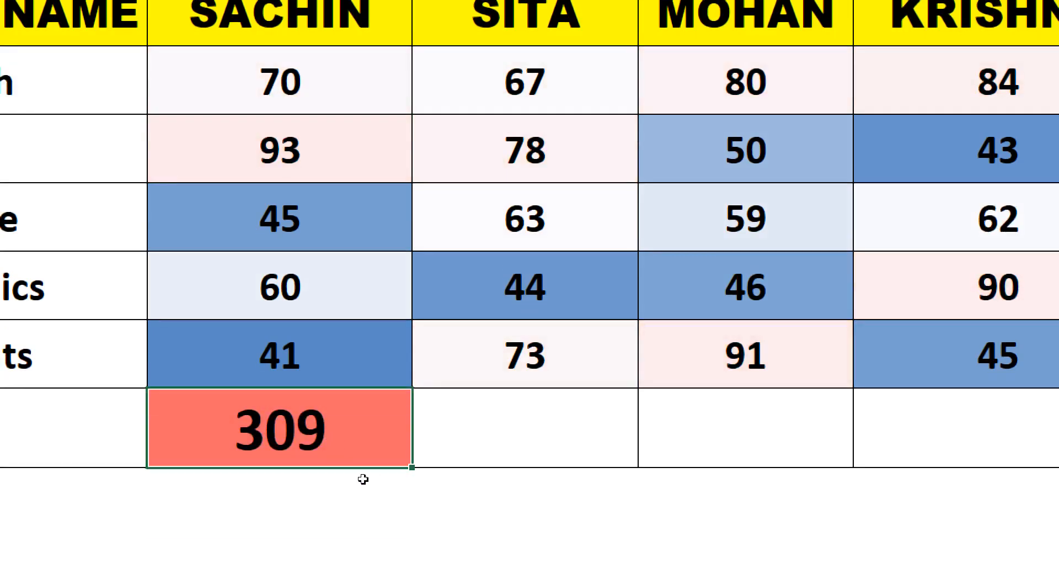
left_click_drag(411, 489, 867, 462)
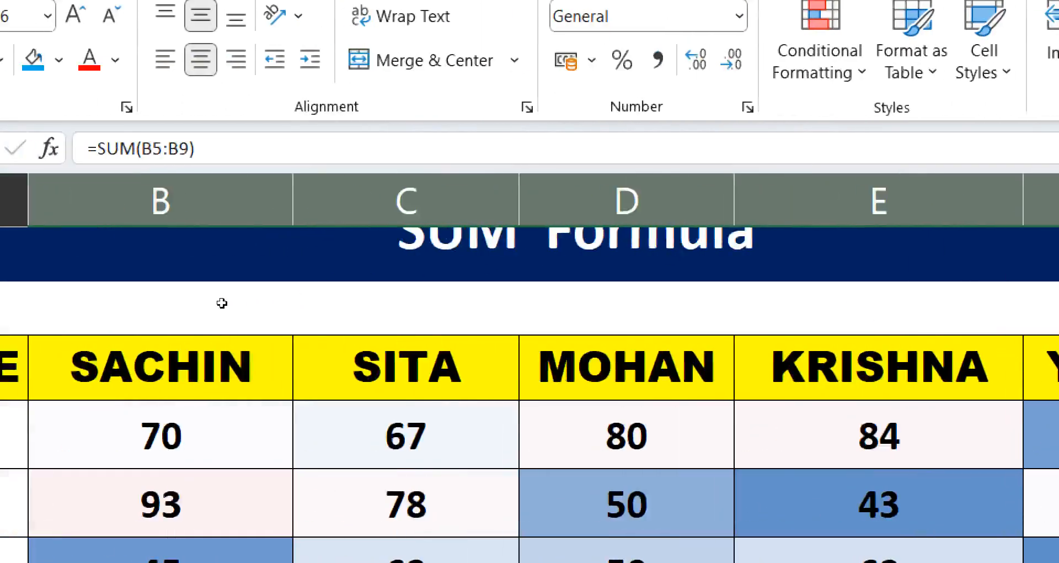
- Select the English marks row and AutoSum it into the TOTAL cell G5
left_click_drag(122, 436, 1042, 436)
left_click_drag(850, 436, 937, 436)
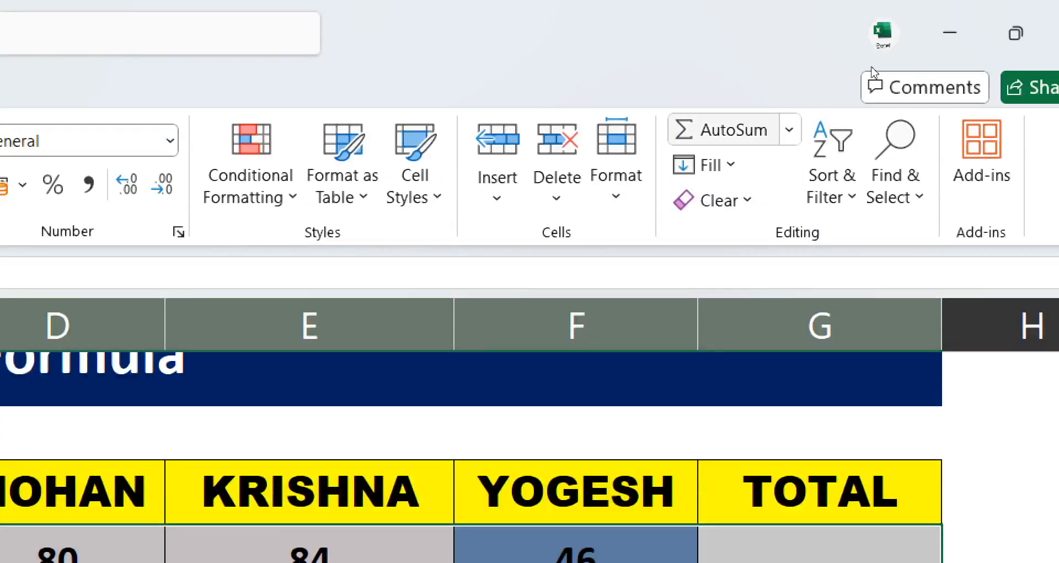
key("alt+equal")
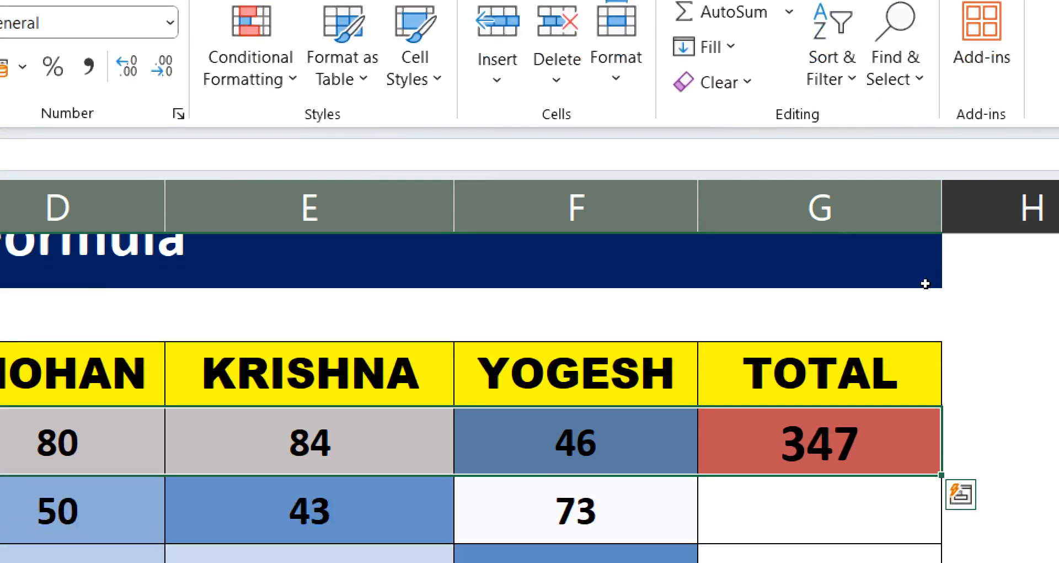
- Fill the G5 total formula down the TOTAL column through G10
key("ctrl+Right")
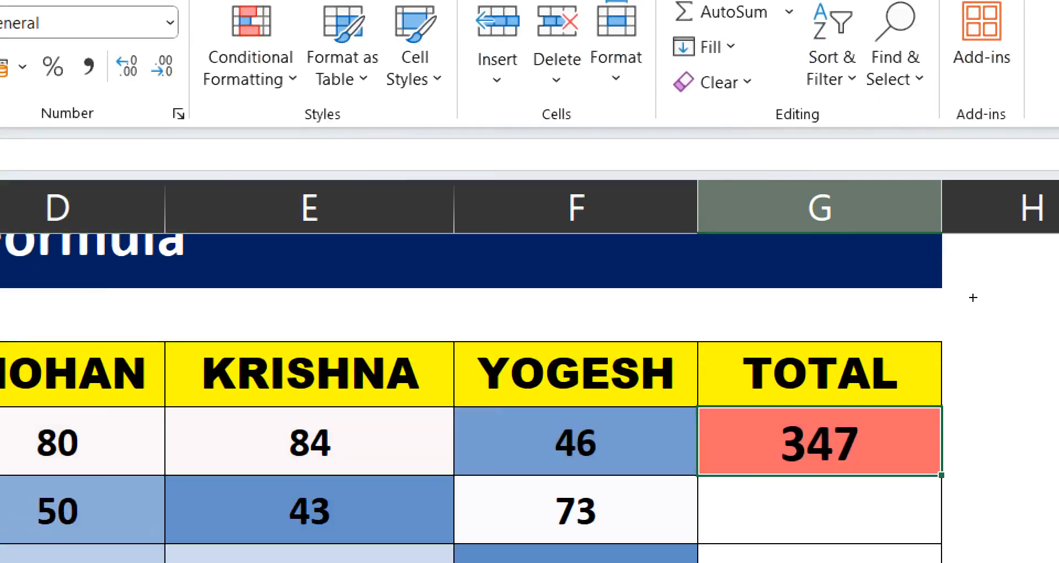
key("shift+Down")
key("shift+Down")
key("shift+Down")
key("shift+Down")
key("shift+Down")
key("shift+Down")
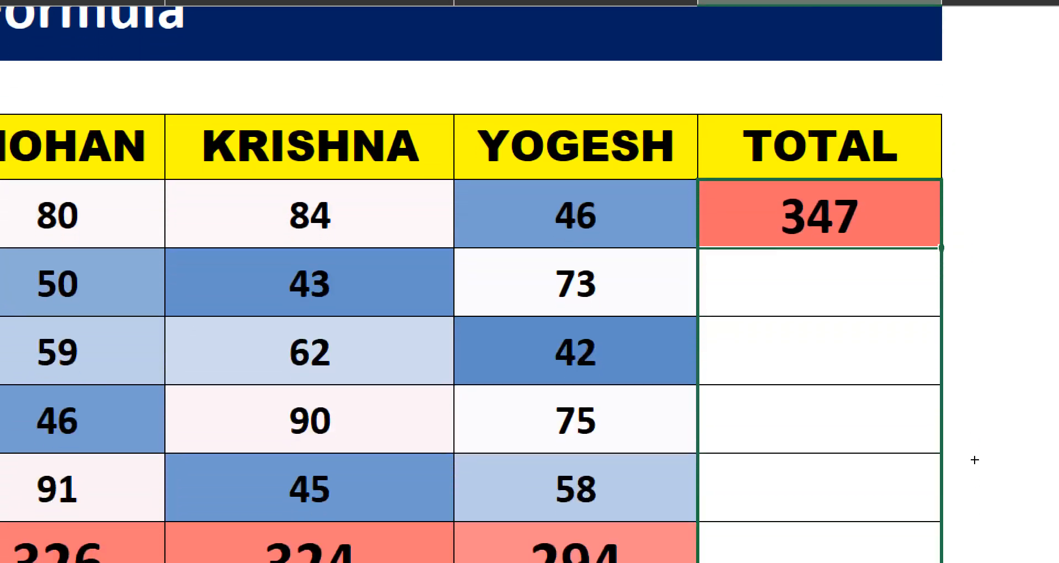
key("ctrl+d")
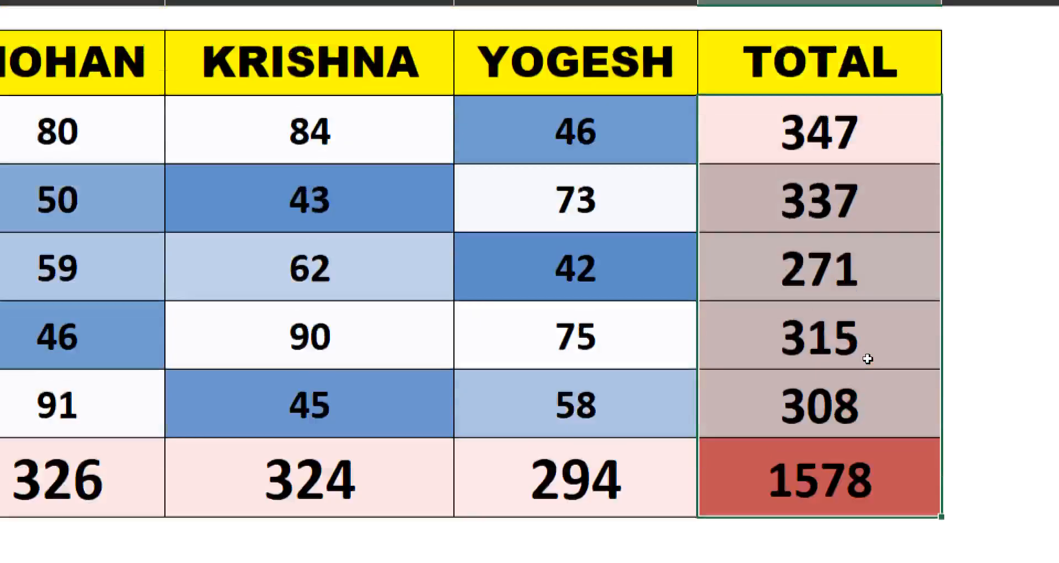
scroll(868, 358, "up", 1)
left_click(910, 395, "shift")
key("shift+Down")
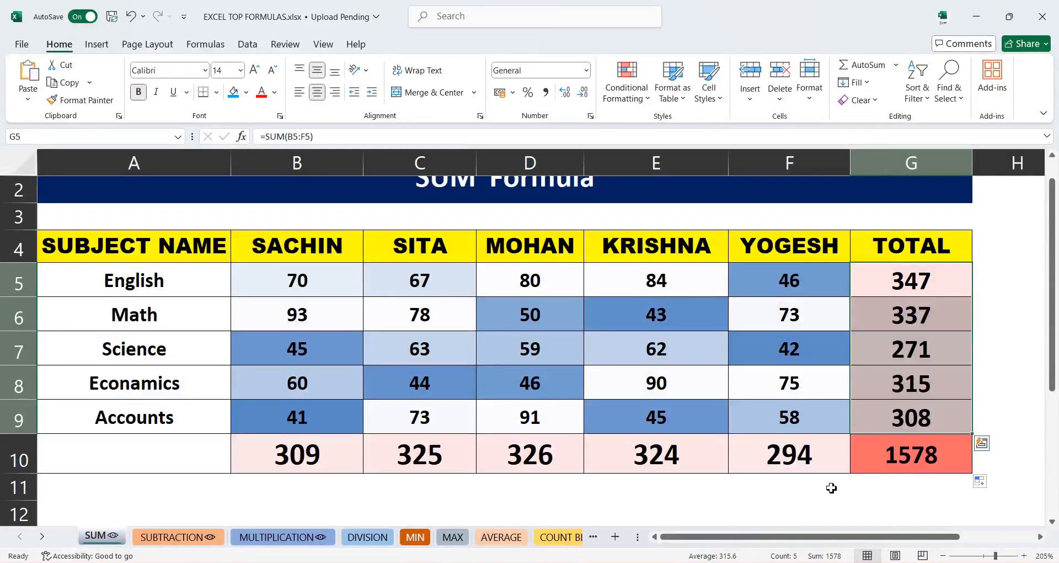
- On the SUBTRACTION sheet, enter =B5-C5 in D5 for Company 1's net income
left_click(158, 537)
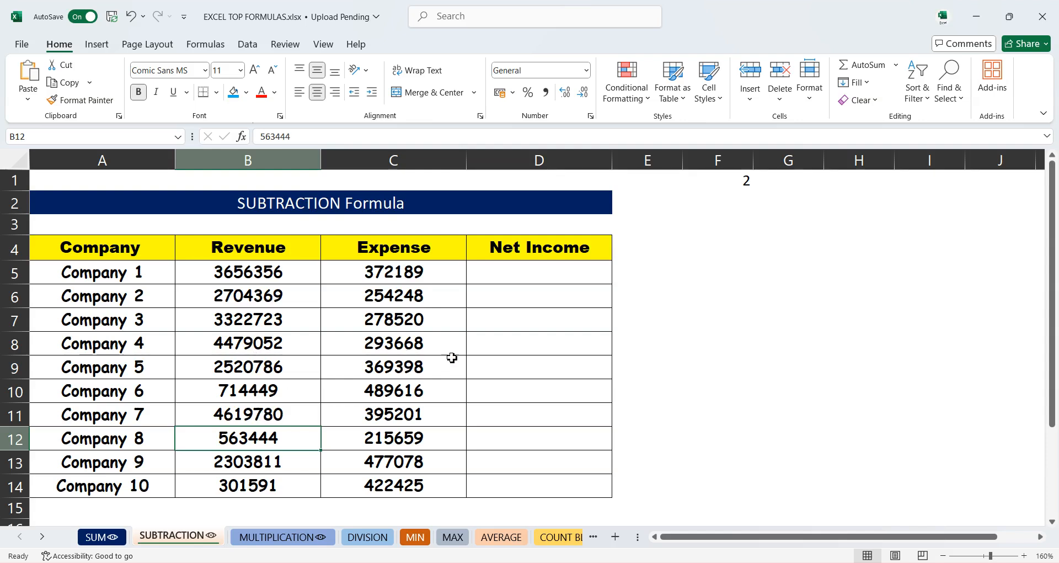
left_click(531, 282)
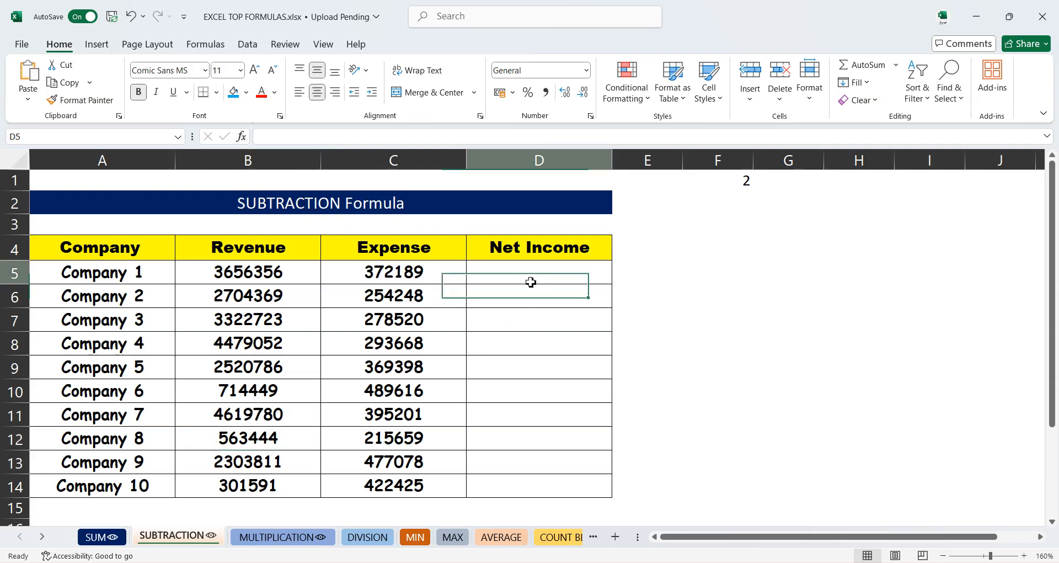
type("=")
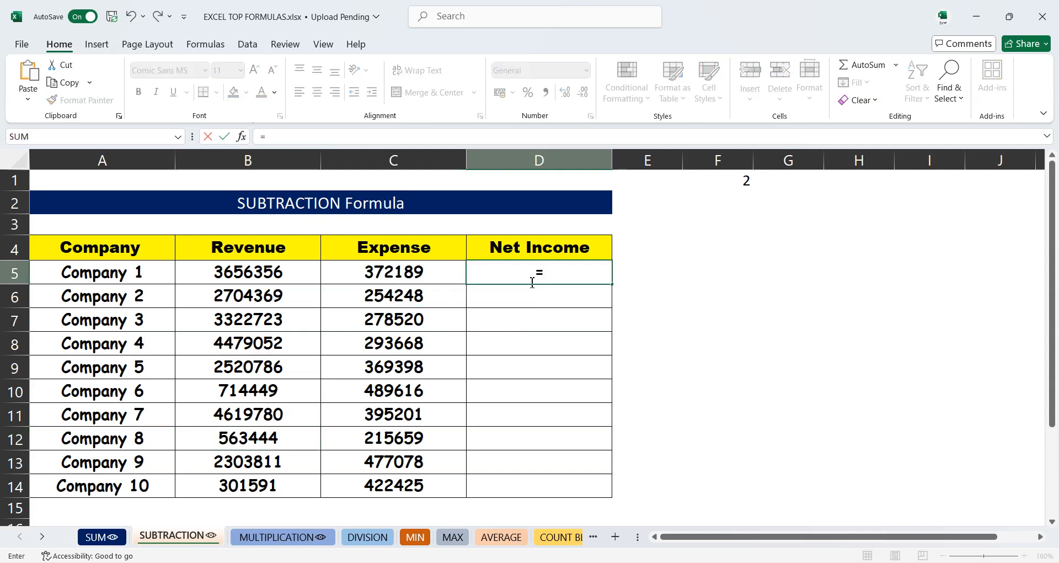
left_click(279, 274)
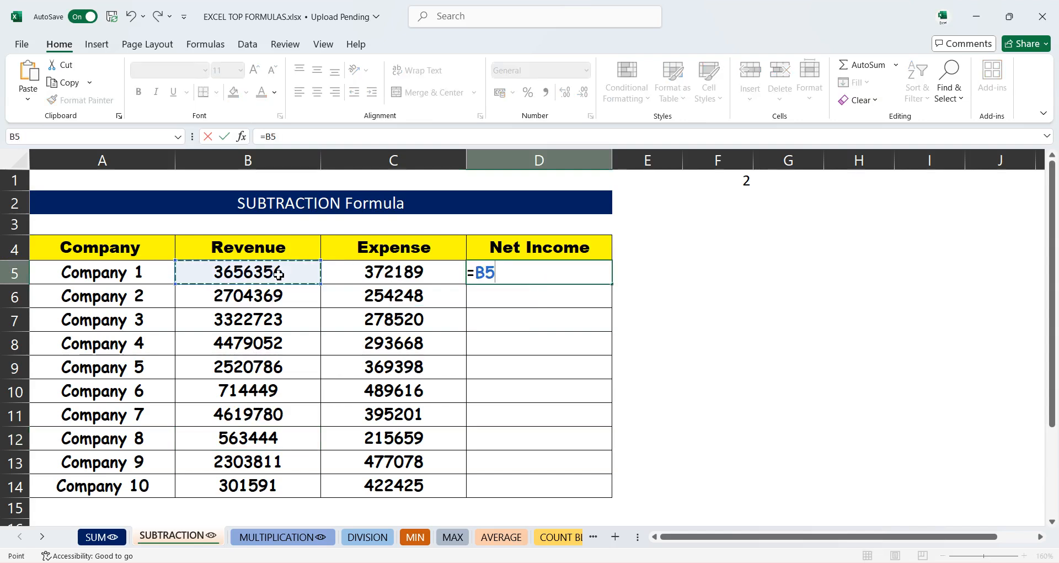
type("-")
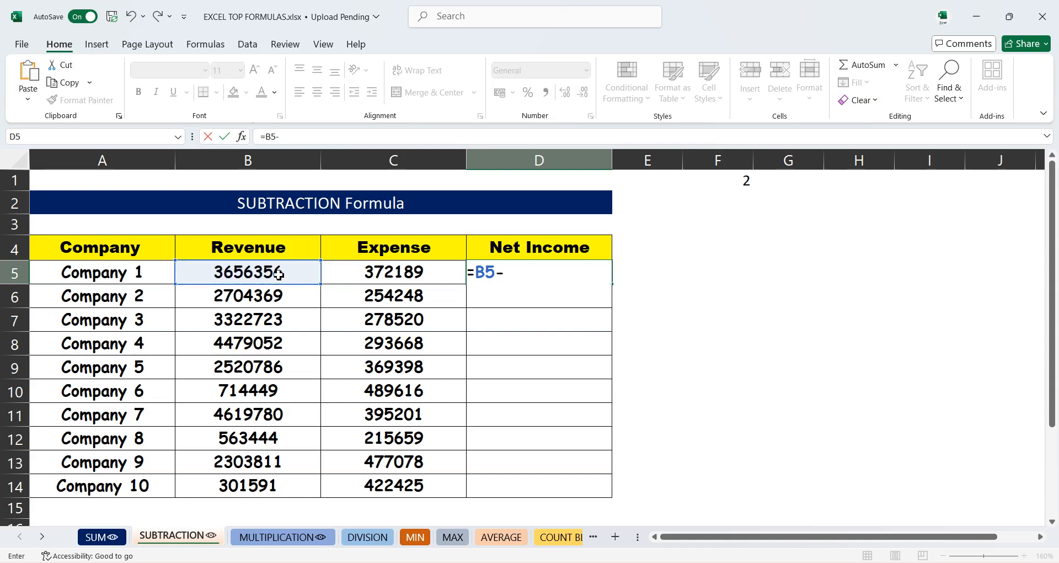
left_click(376, 271)
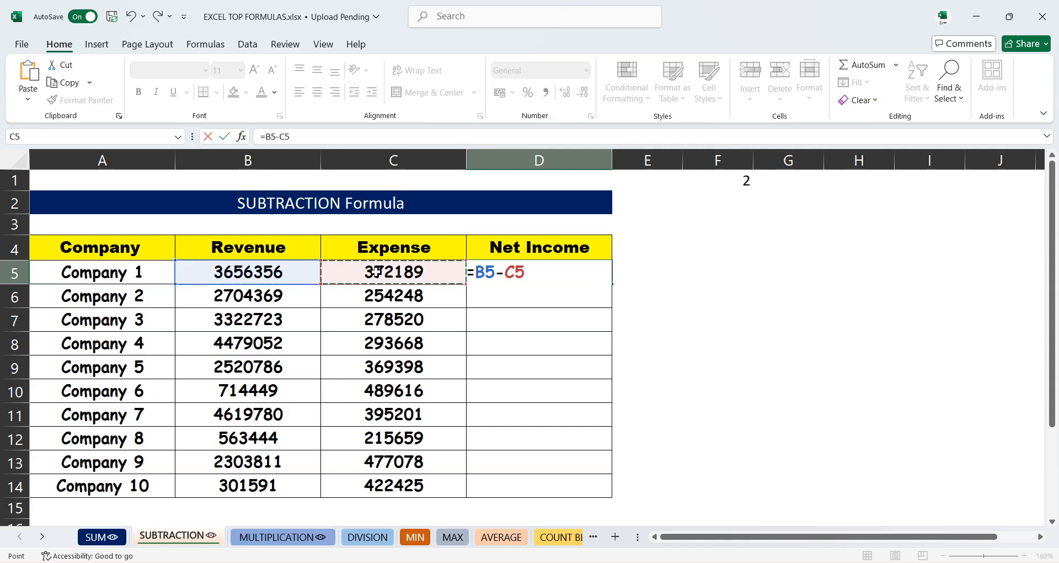
key("Return")
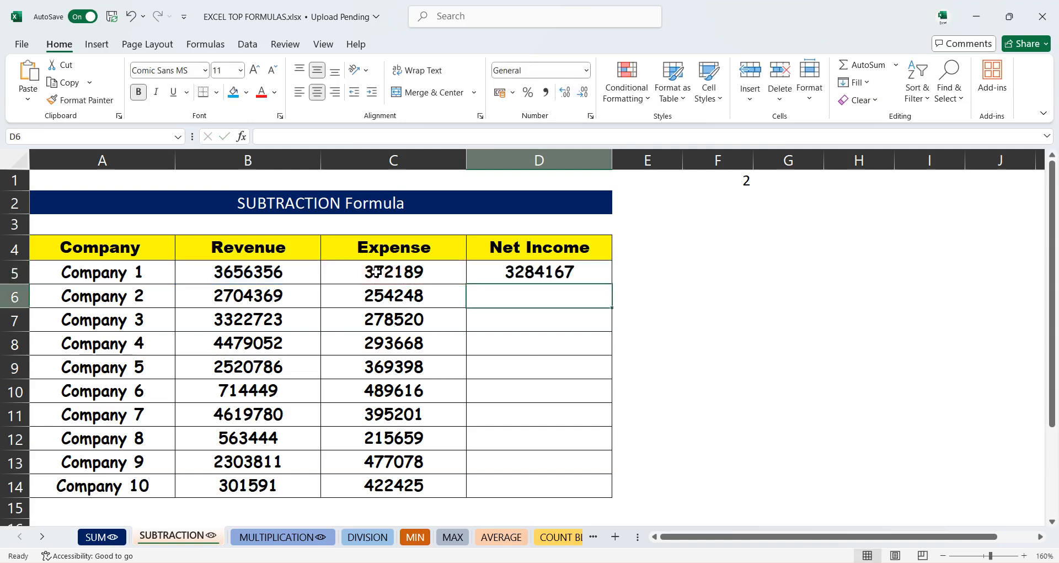
- Fill the net income formula down the column to Company 10
left_click(516, 279)
double_click(613, 286)
- Enter sample values 100 in F5 and 50 in G5
left_click(719, 265)
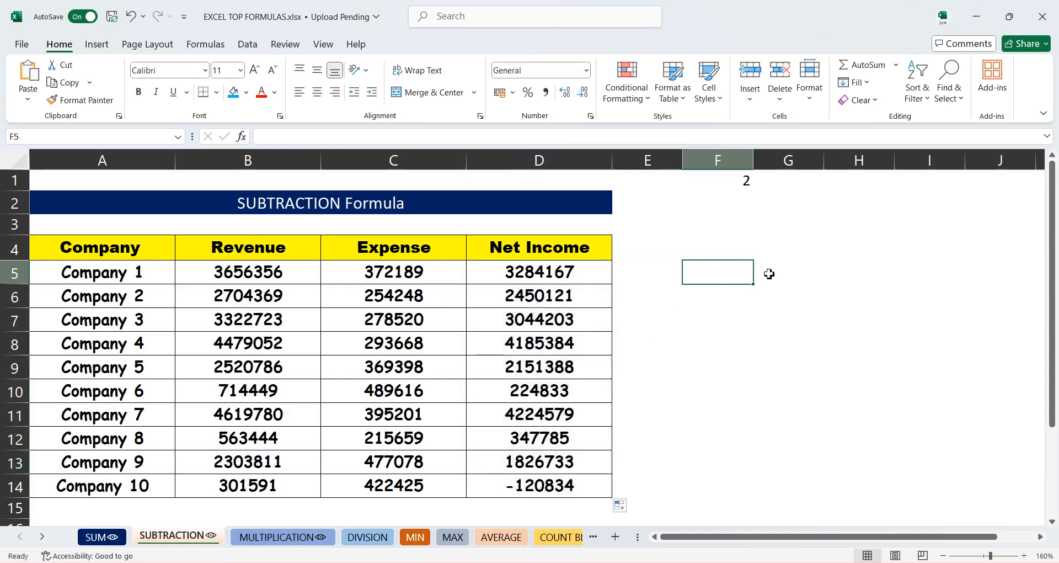
type("100")
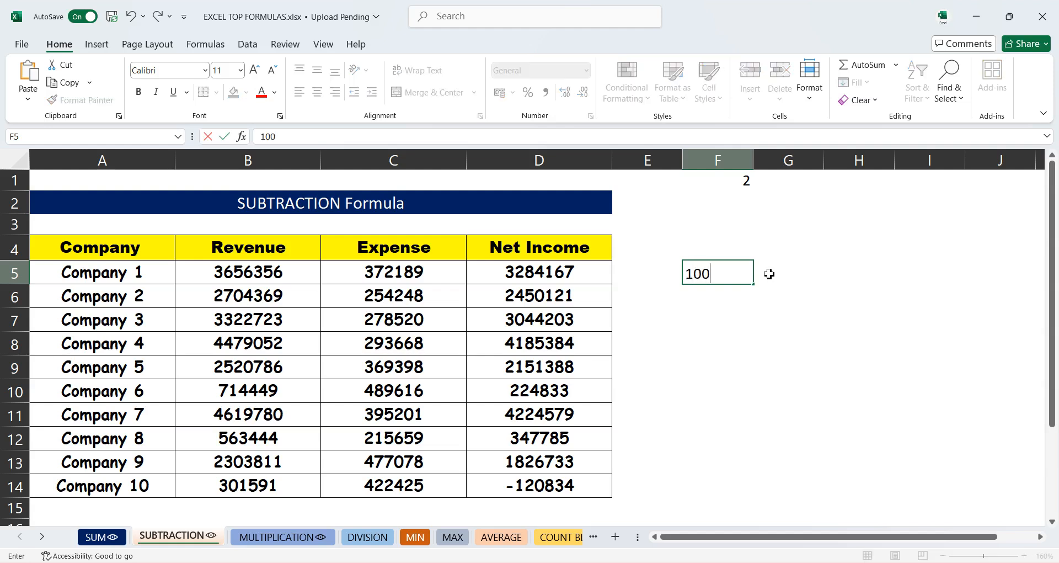
left_click(769, 274)
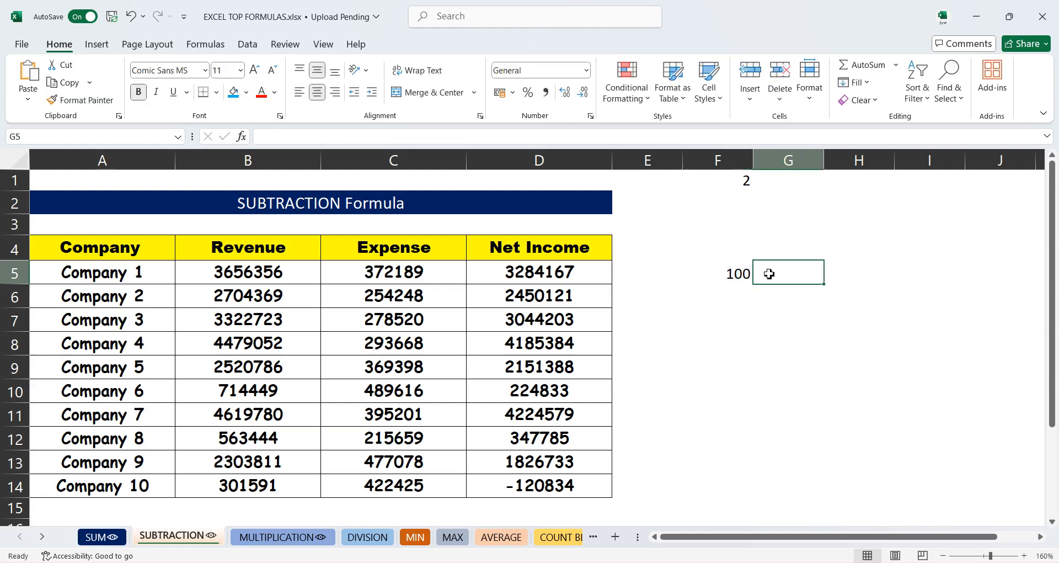
type("50")
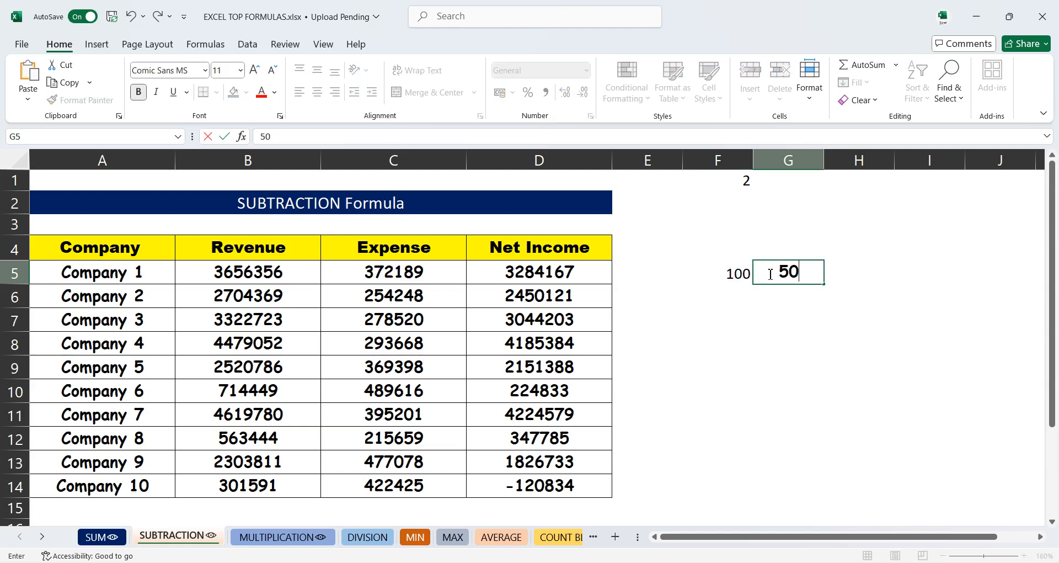
key("Tab")
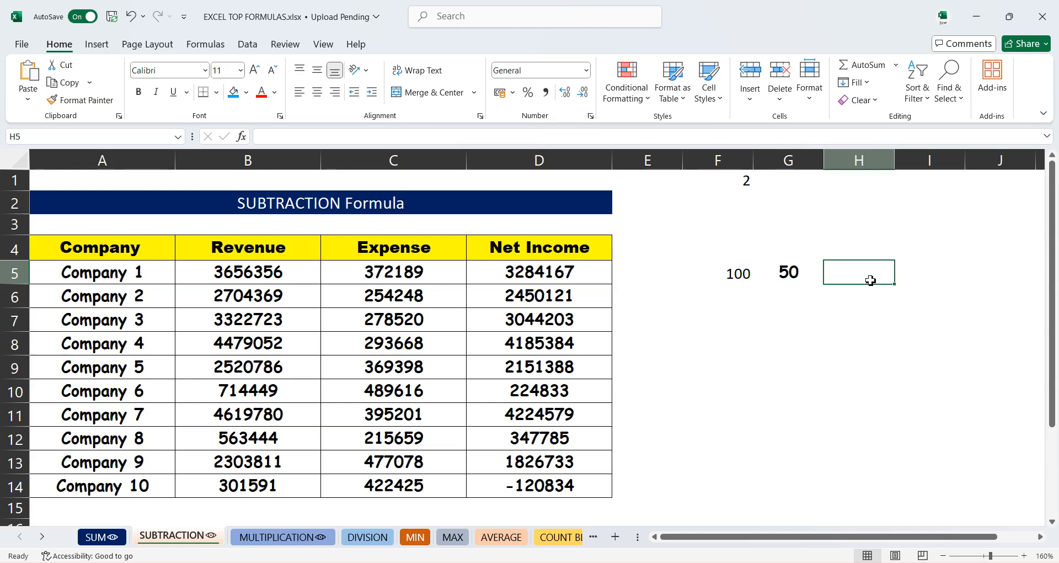
- Enter =F5-G5 in H5 to subtract the two sample values
type("=")
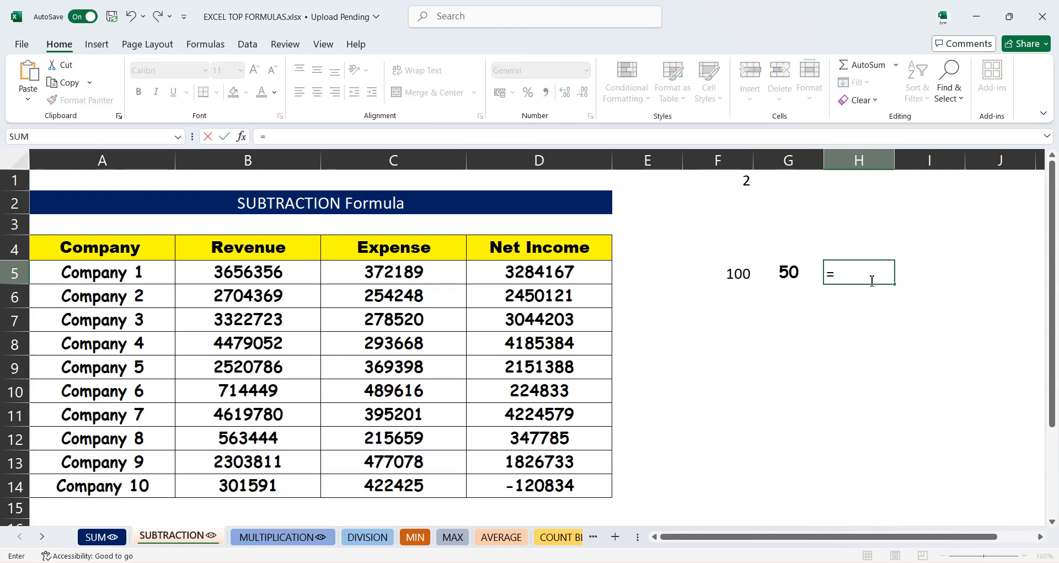
left_click(739, 273)
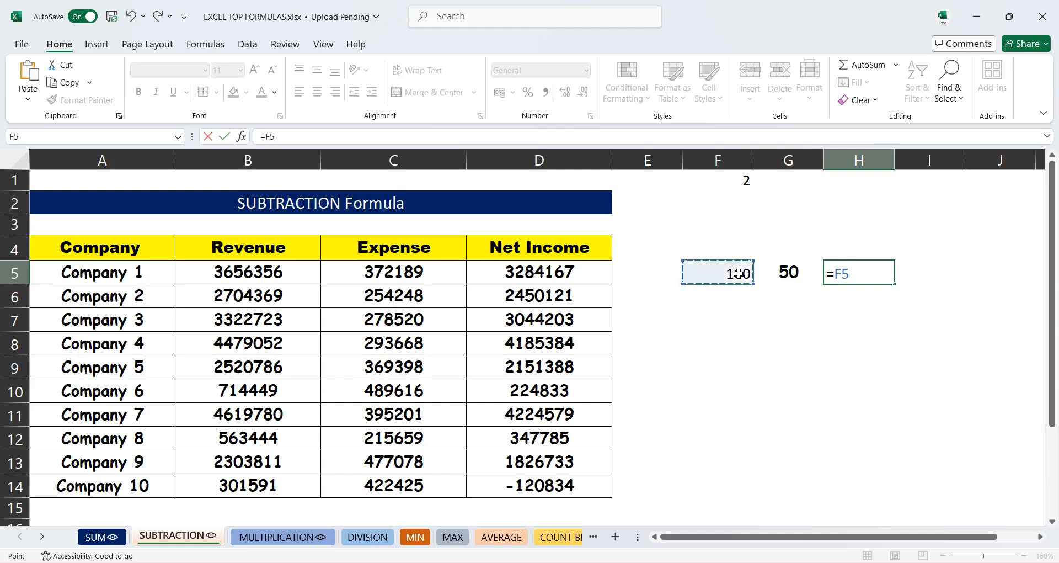
type("-")
left_click(788, 271)
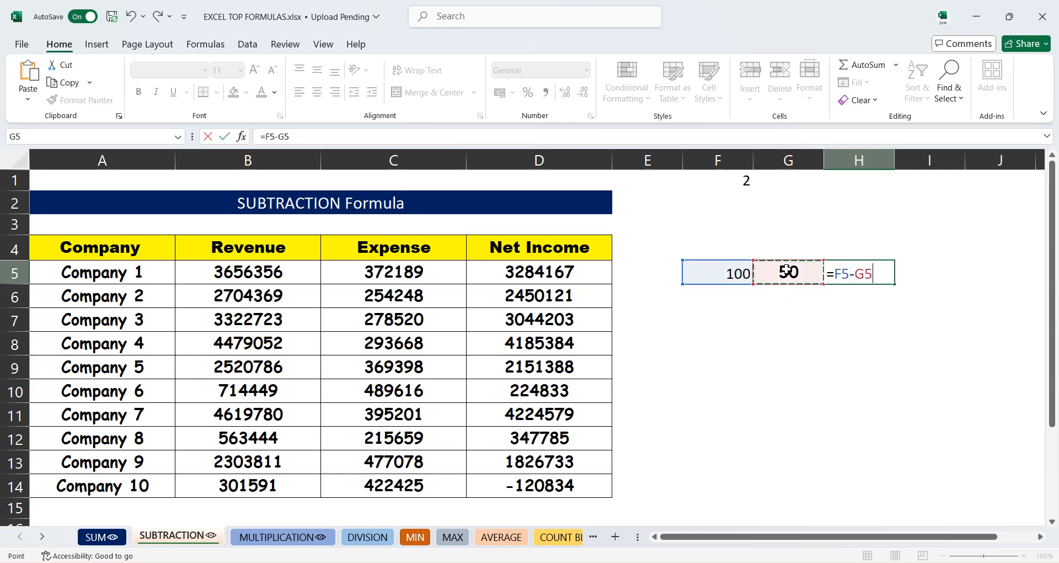
key("Return")
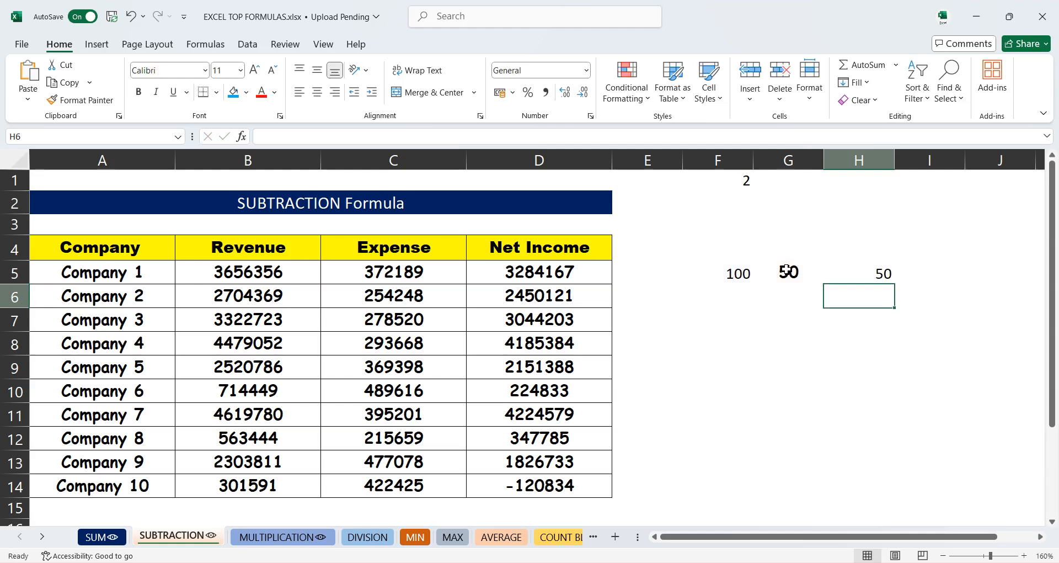
- Fill the =F5-G5 subtraction formula from H5 down to H8
left_click(873, 270)
left_click_drag(896, 284, 909, 369)
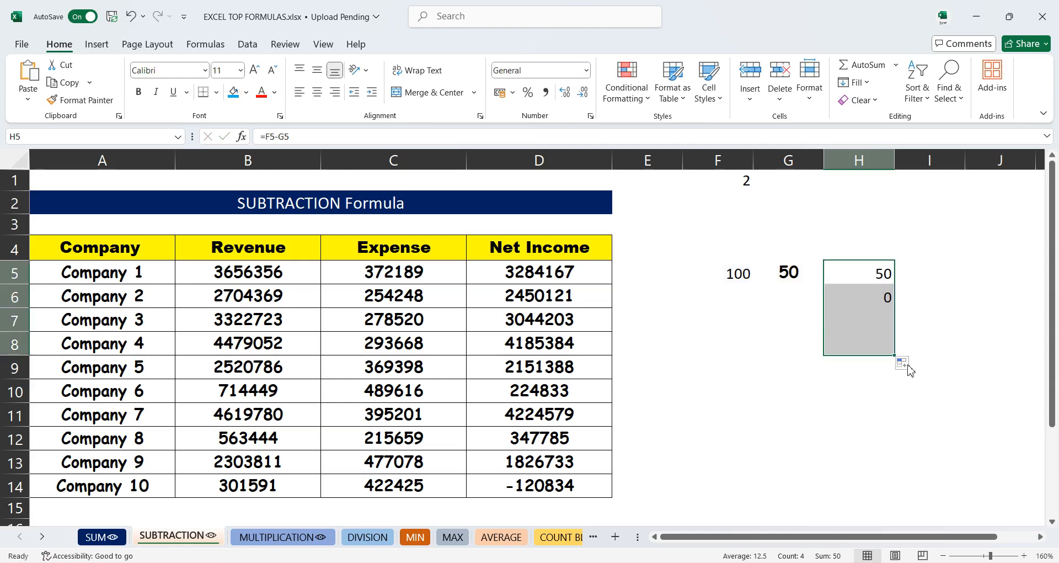
- Enter sample values 500 in F6 and 150 in G6 to test the filled subtraction
left_click(733, 303)
type("500")
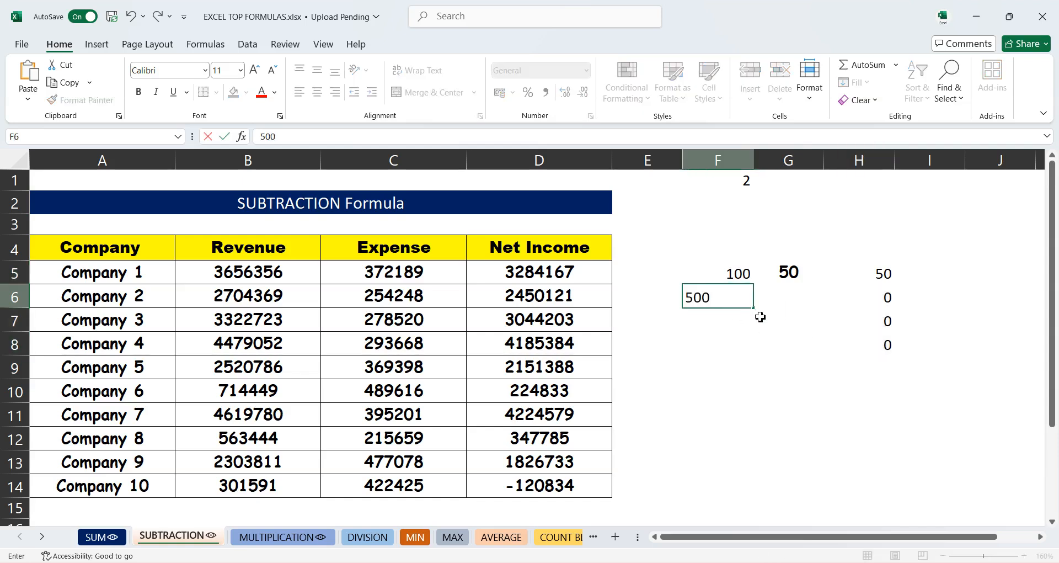
key("Tab")
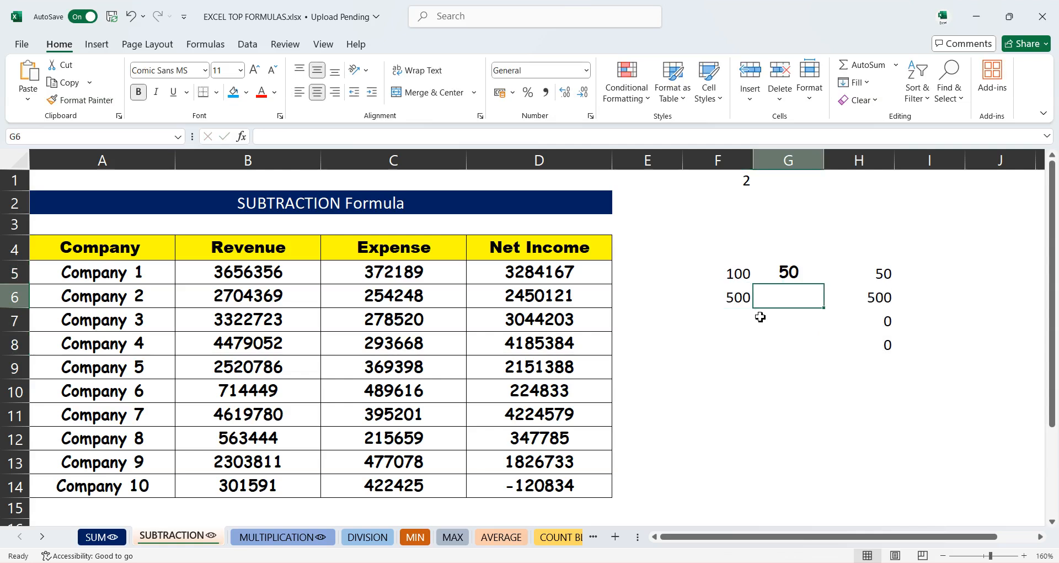
type("150")
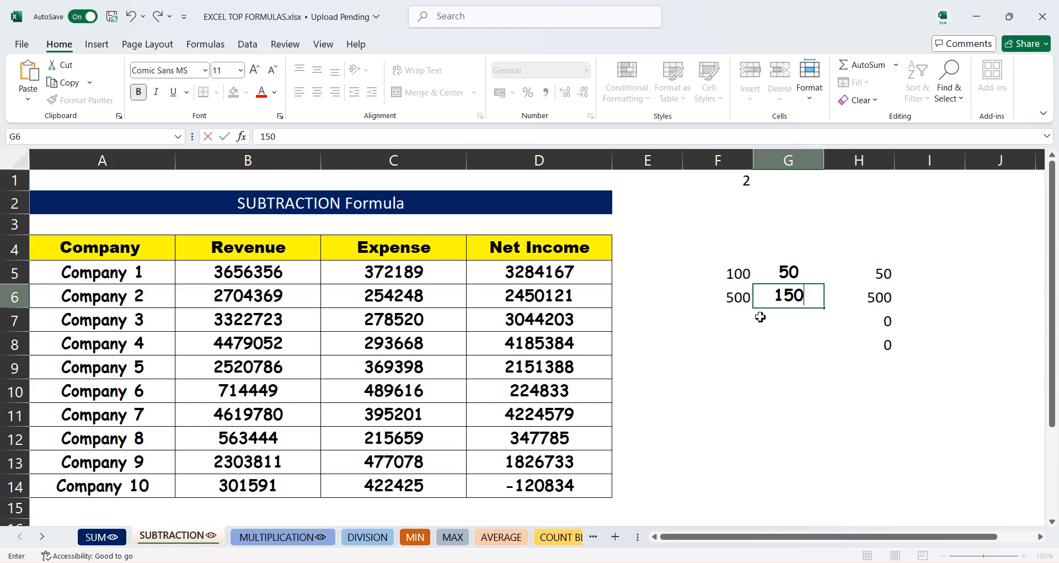
key("Return")
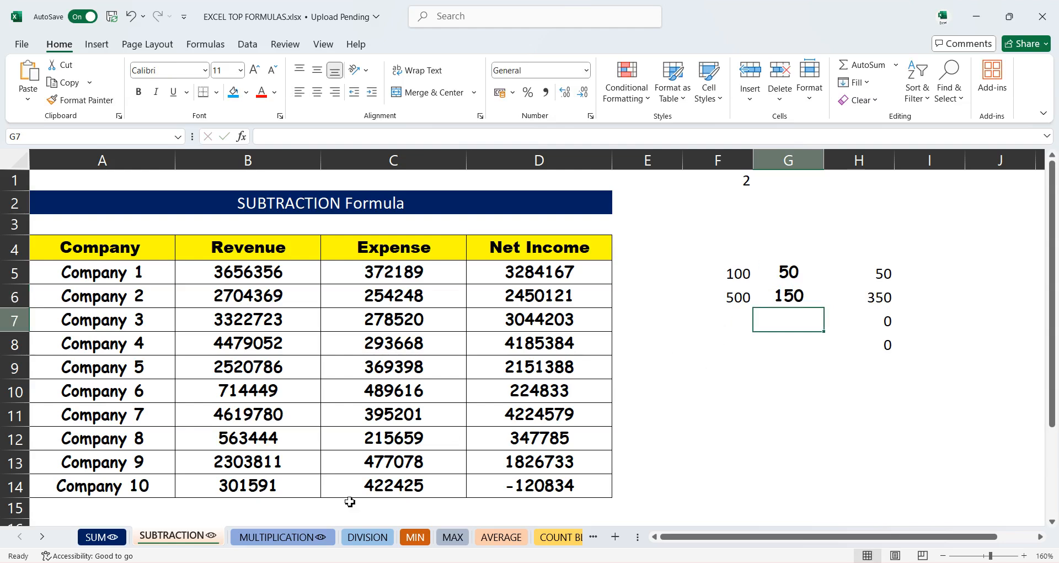
- On the MULTIPLICATION sheet, enter =A4*B4 in C4 and fill it down the Total column to row 13
left_click(276, 537)
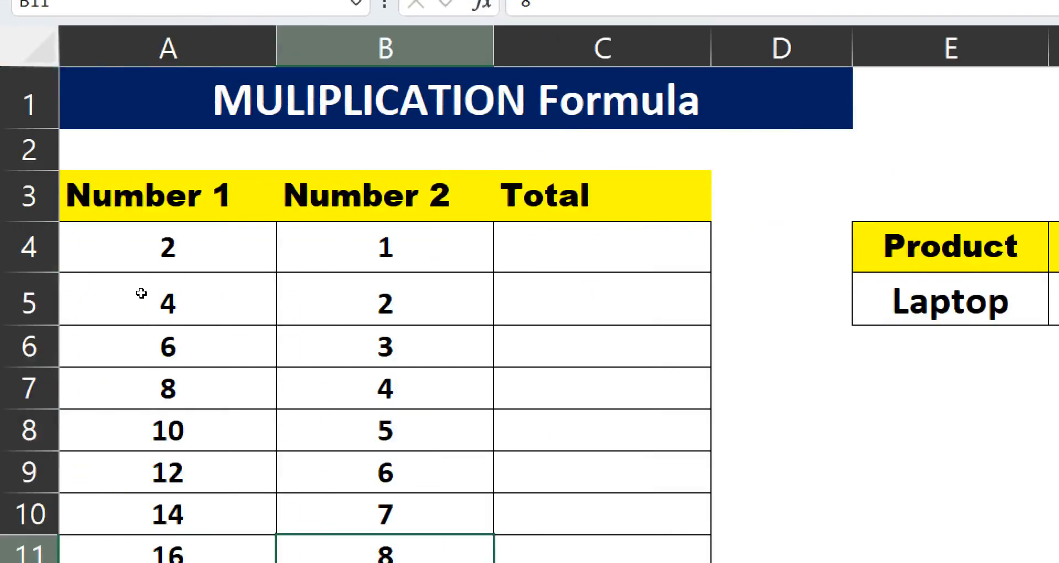
left_click(599, 247)
type("=")
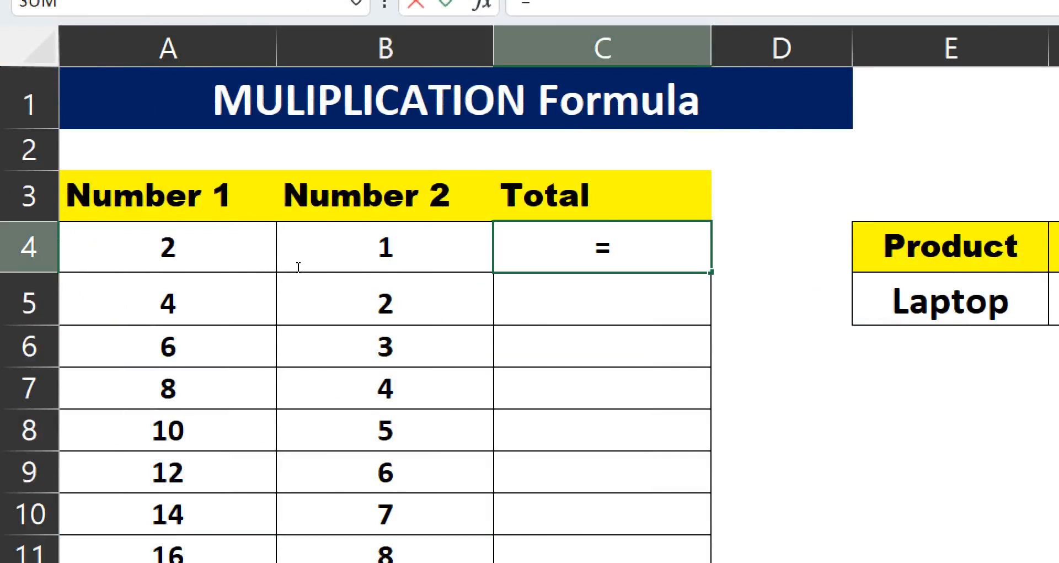
left_click(100, 263)
type("*")
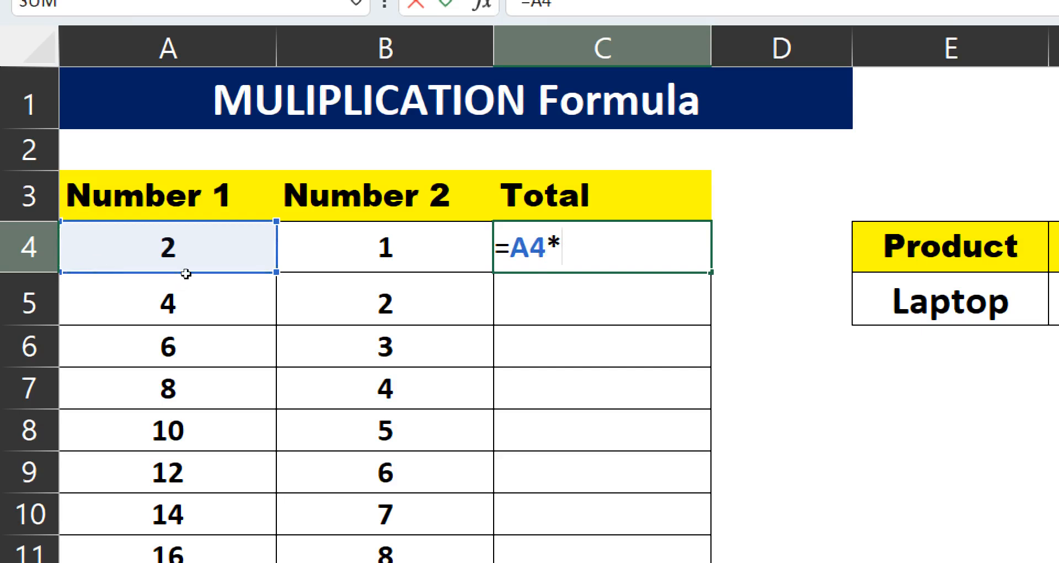
key("Left")
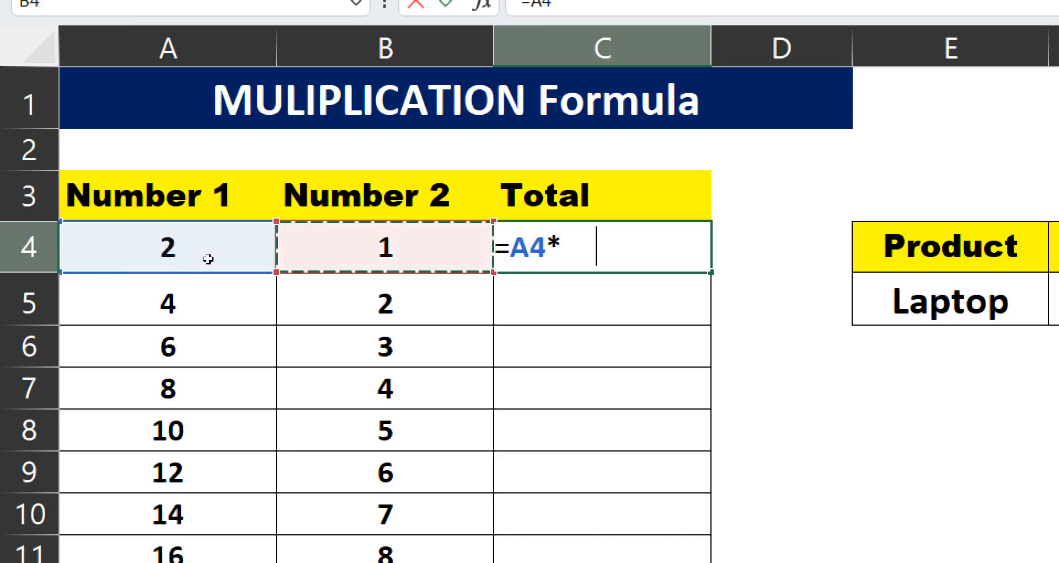
key("Return")
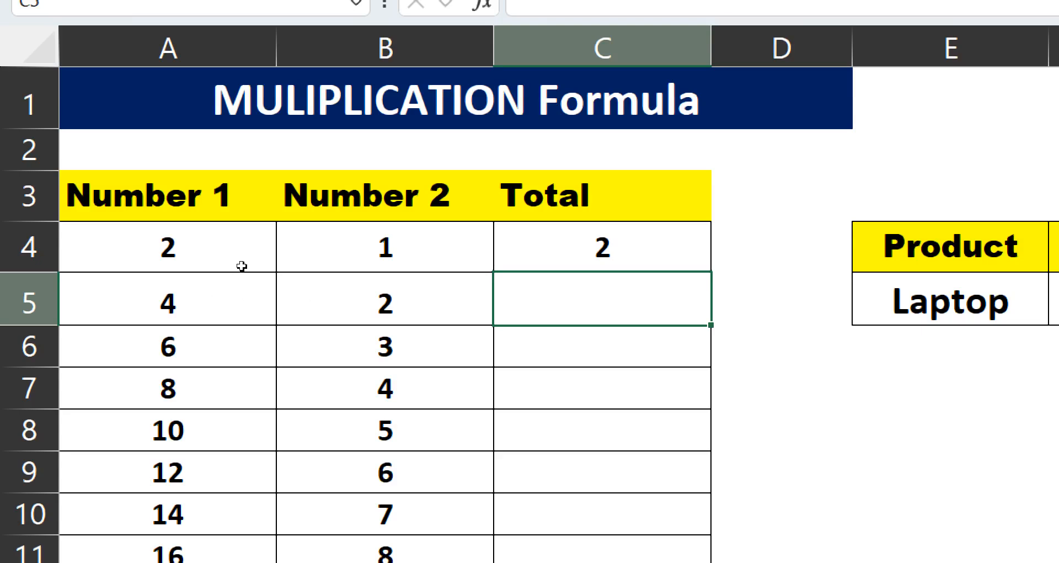
key("Up")
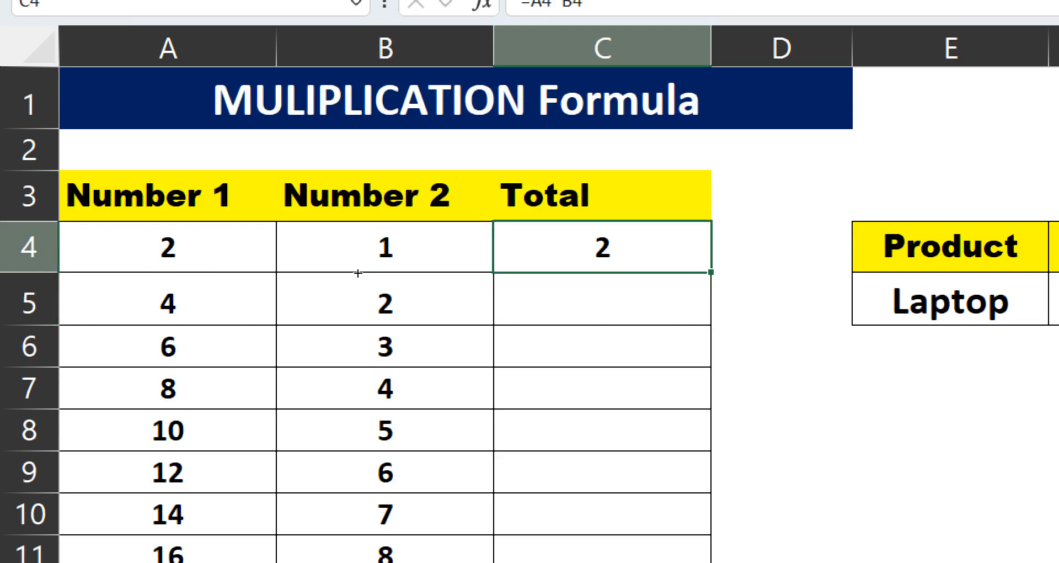
double_click(711, 272)
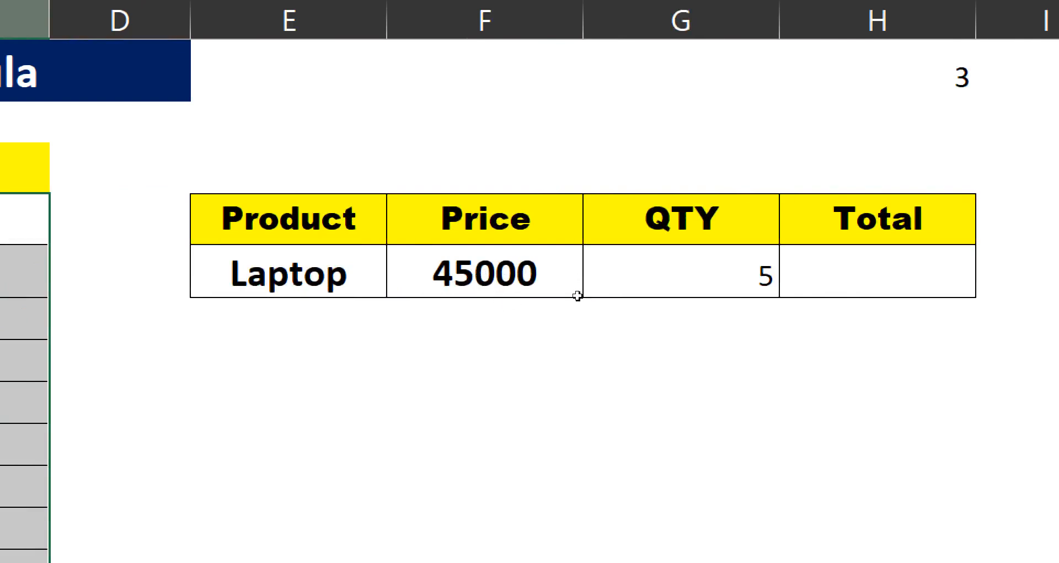
- Enter =F5*G5 in H5 to compute the laptop's total from price and quantity
left_click(674, 292)
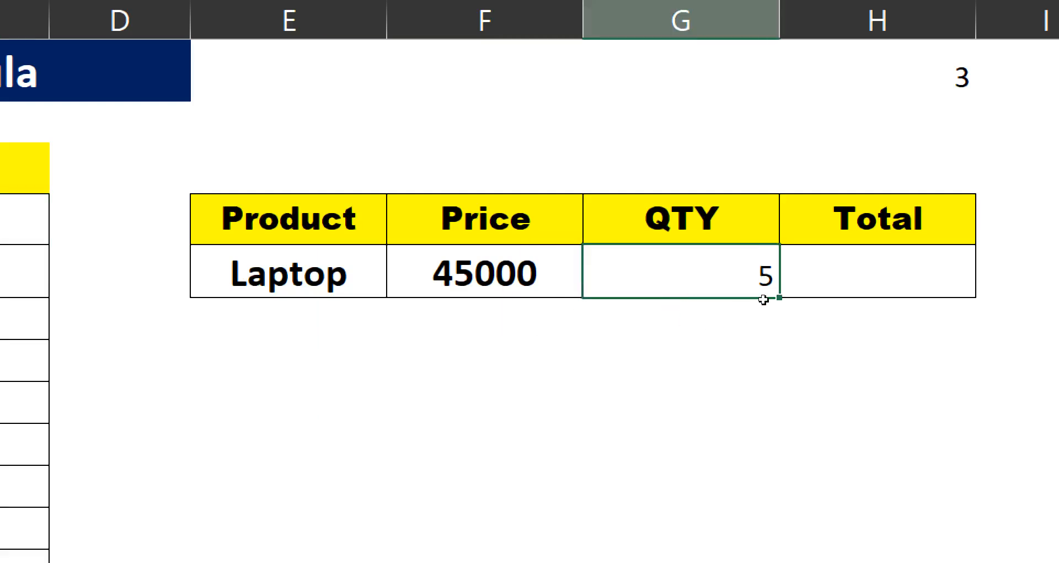
left_click(783, 293)
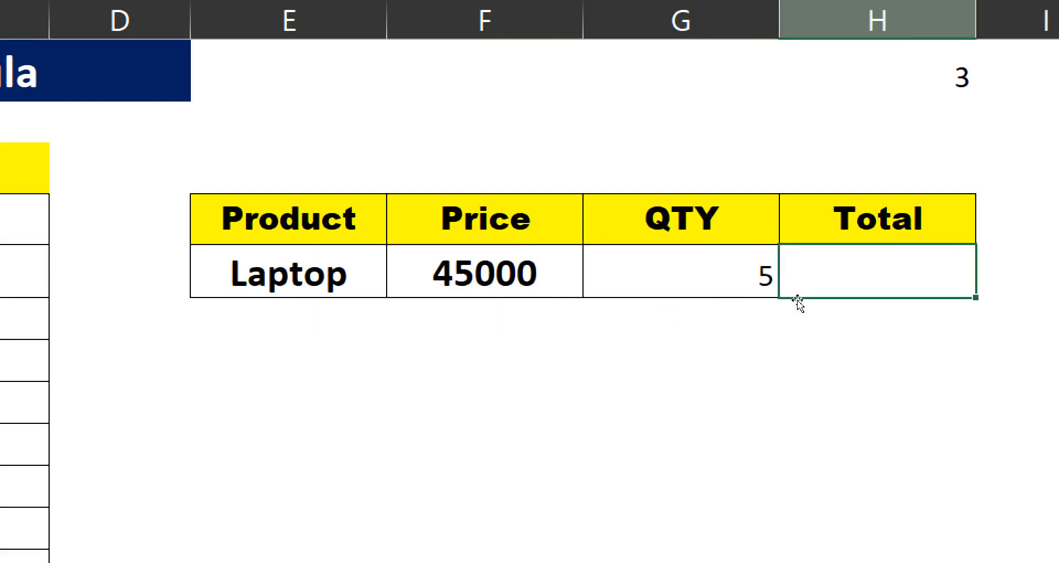
type("=")
left_click(572, 281)
type("*")
left_click(650, 290)
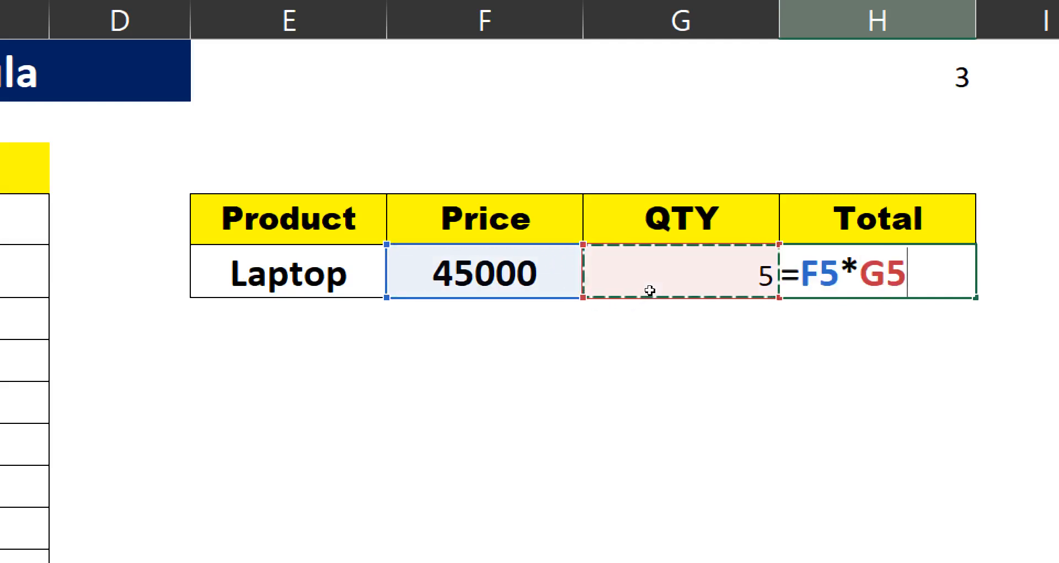
key("Return")
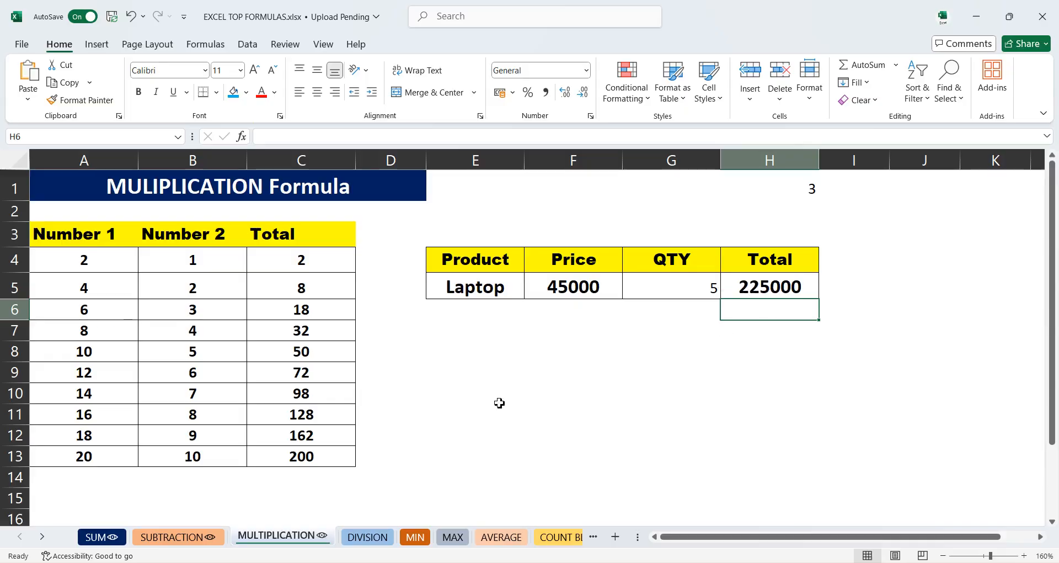
- On the DIVISION sheet, enter =A4/B4 in C4 and fill it down to C7
left_click(363, 539)
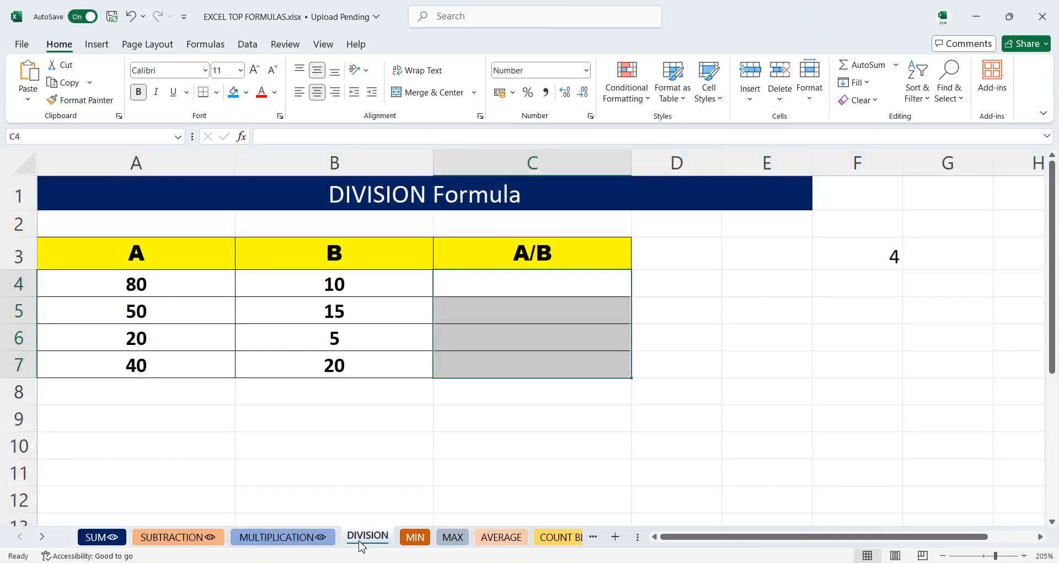
left_click(461, 365)
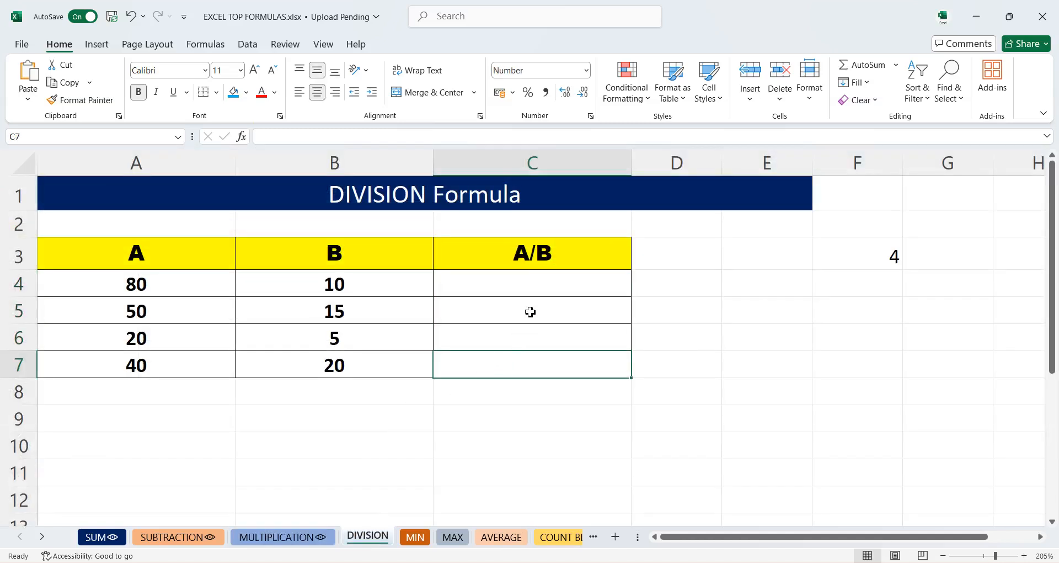
left_click(532, 289)
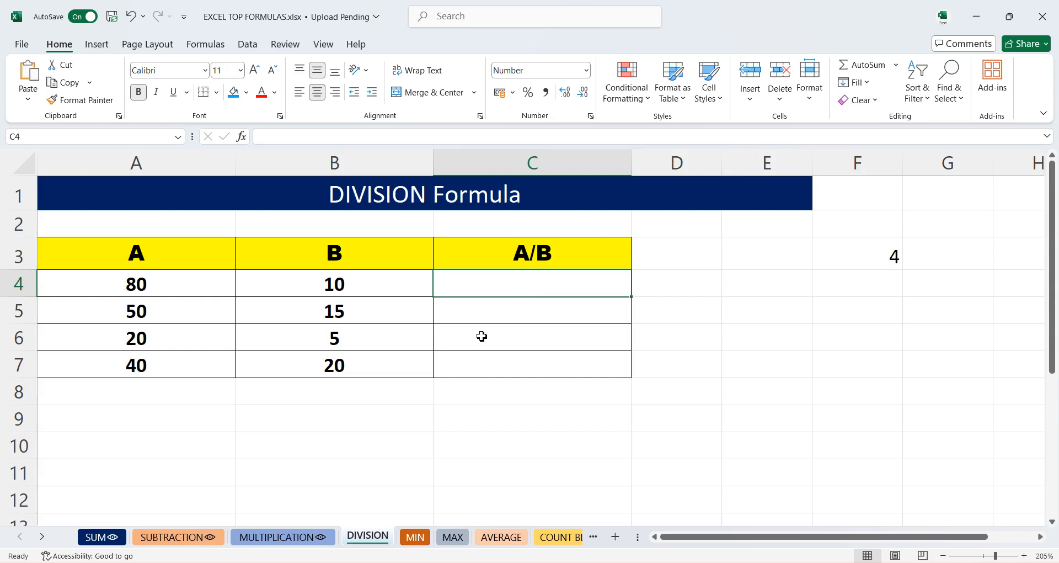
type("=")
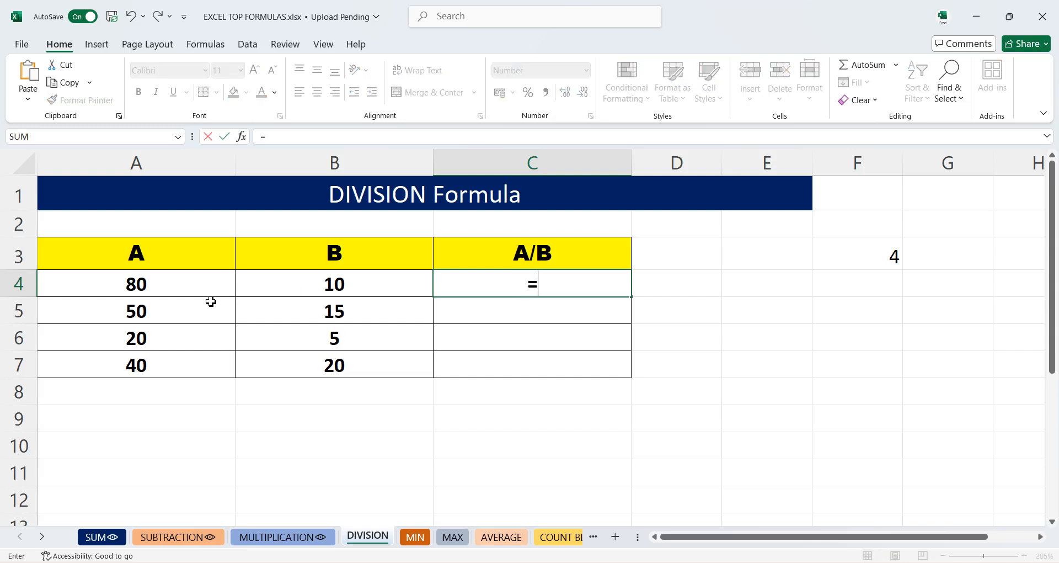
left_click(163, 284)
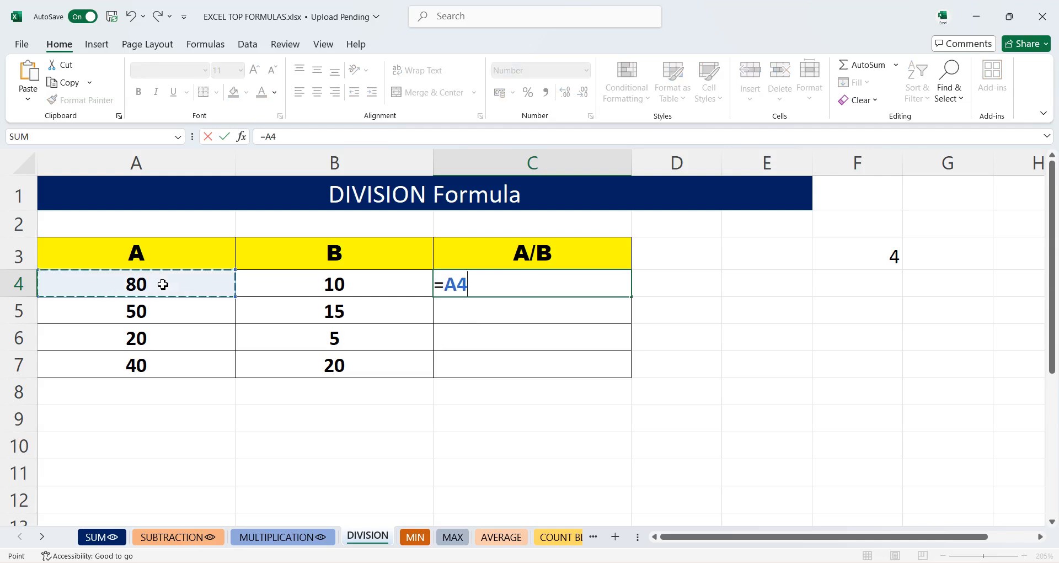
type("/")
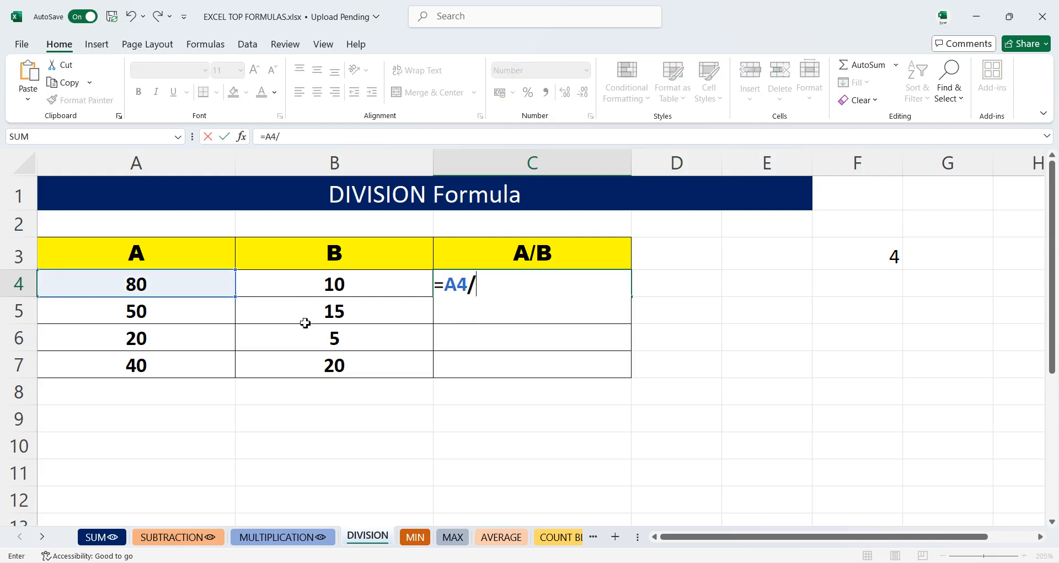
left_click(315, 289)
key("Return")
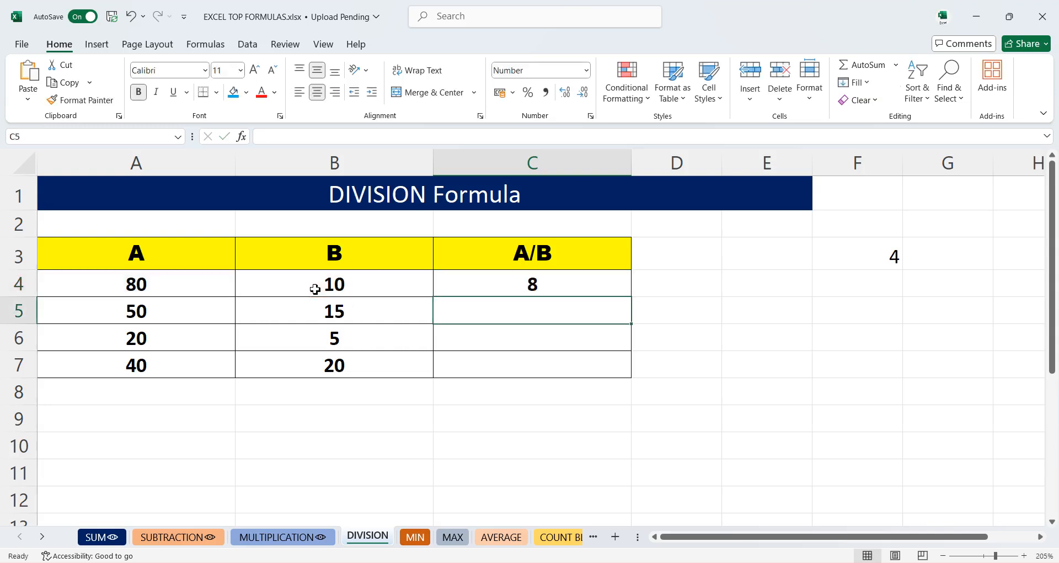
left_click(499, 282)
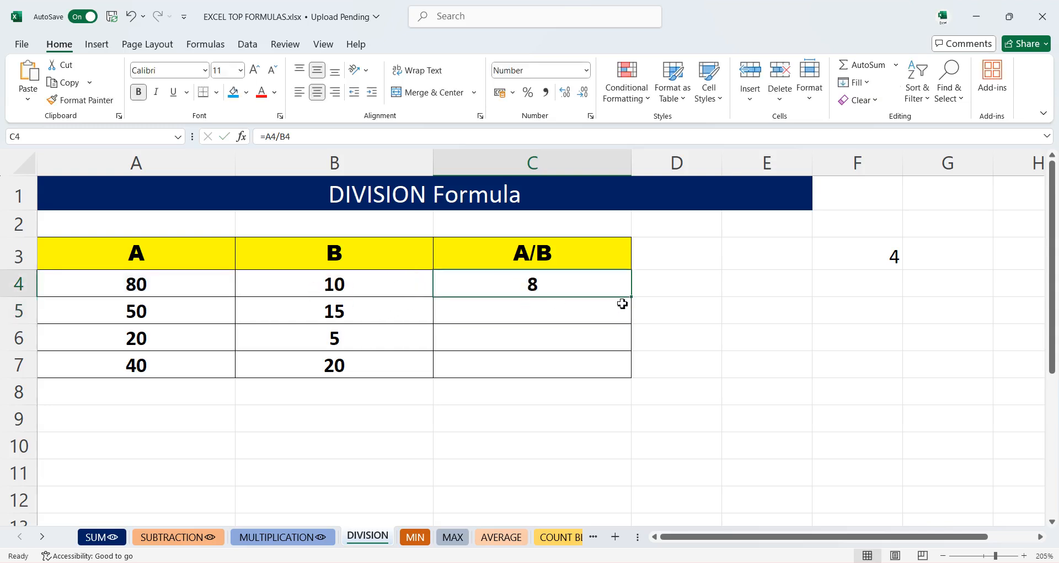
left_click_drag(633, 302, 633, 377)
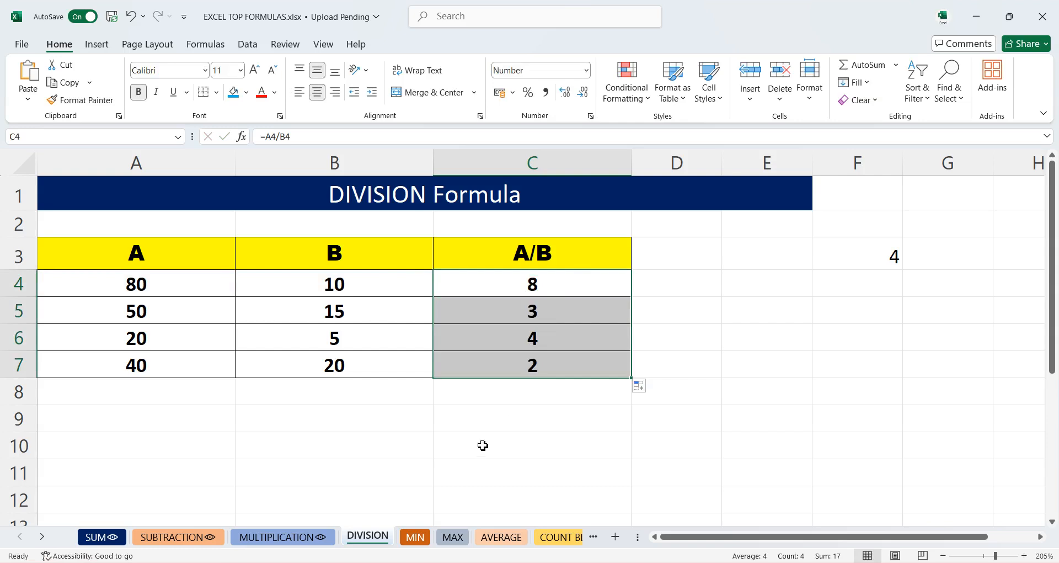
- On the MIN sheet, enter =MIN(B4:B8) in C4 to find the lowest stock quantity
left_click(415, 537)
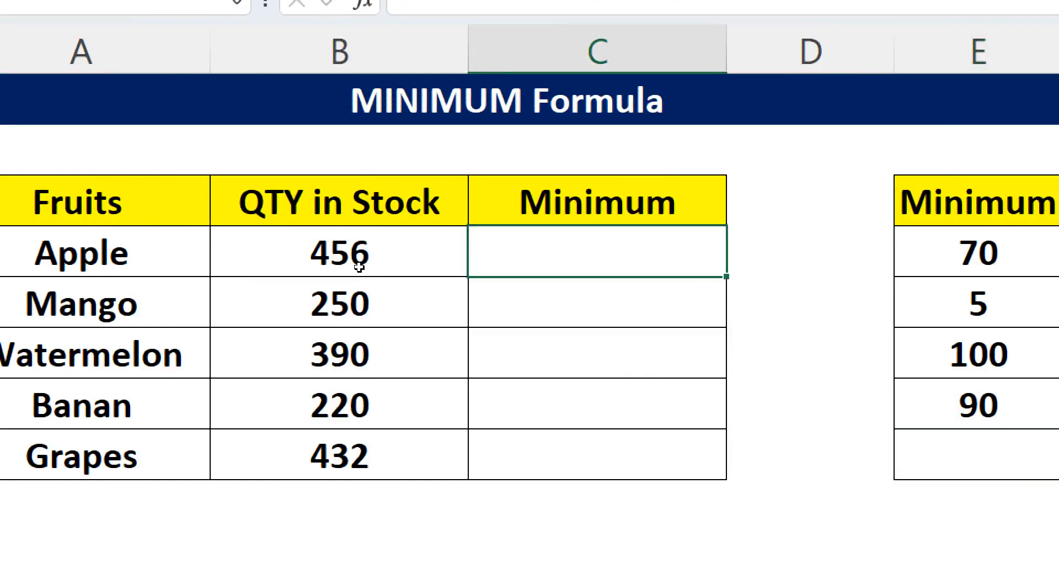
type("=min")
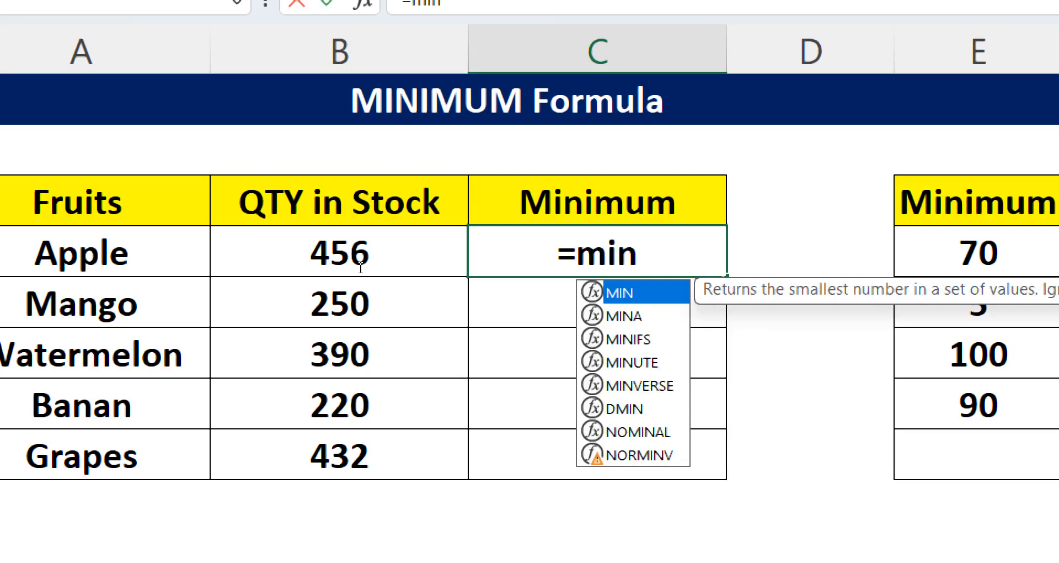
key("Tab")
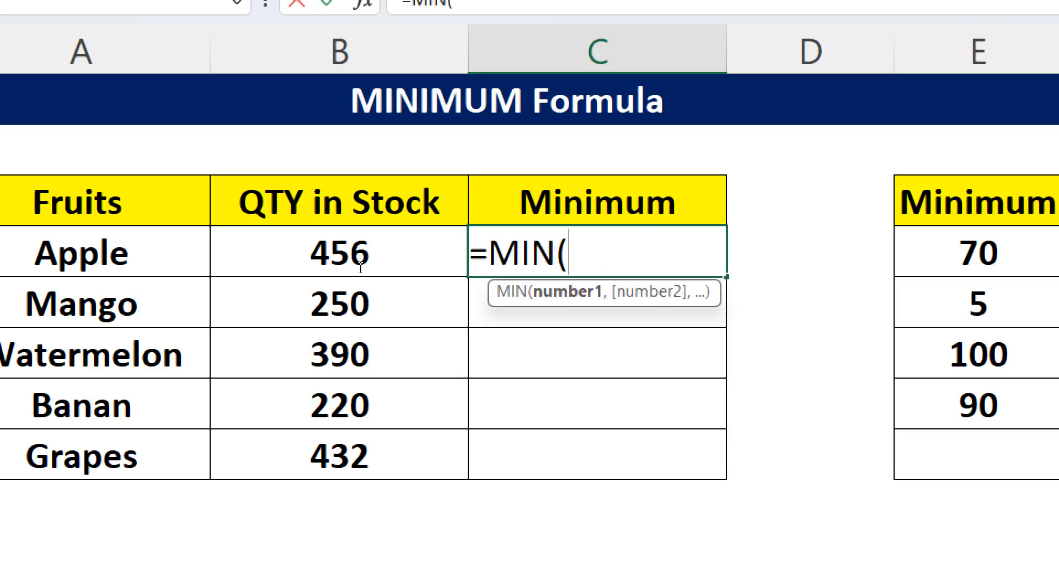
left_click_drag(234, 263, 264, 370)
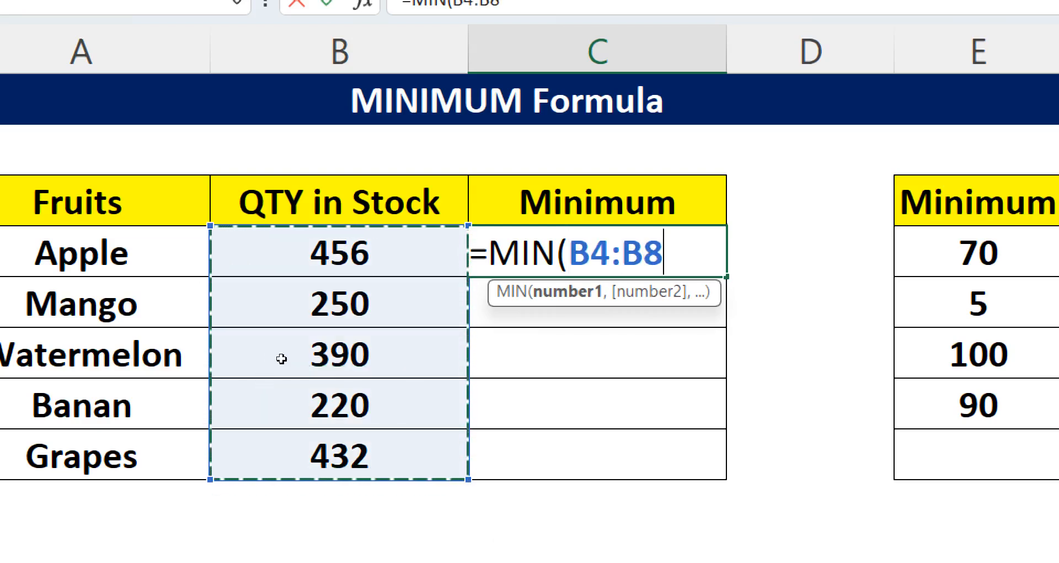
key("Return")
type("0")
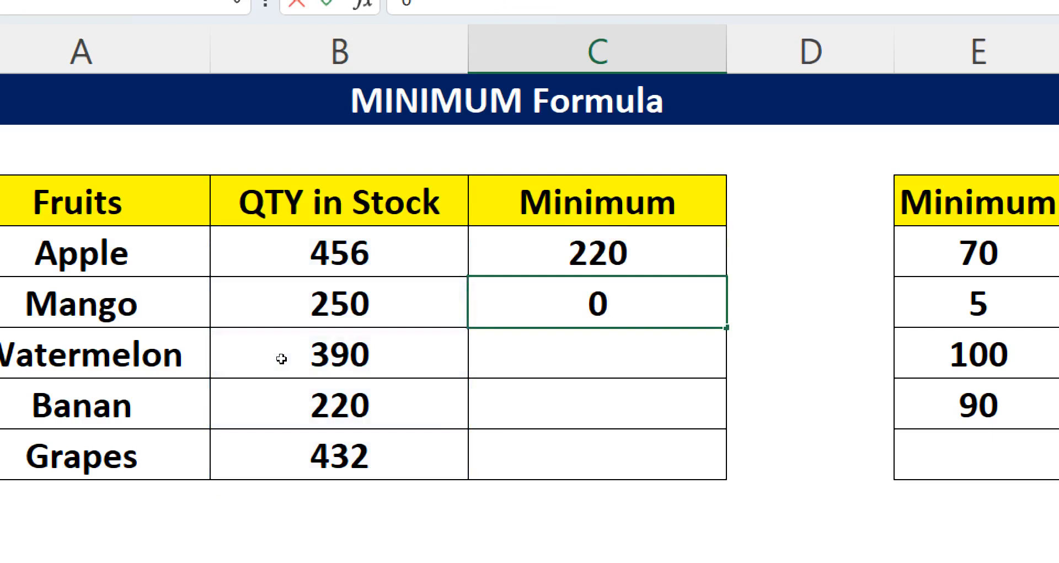
key("BackSpace")
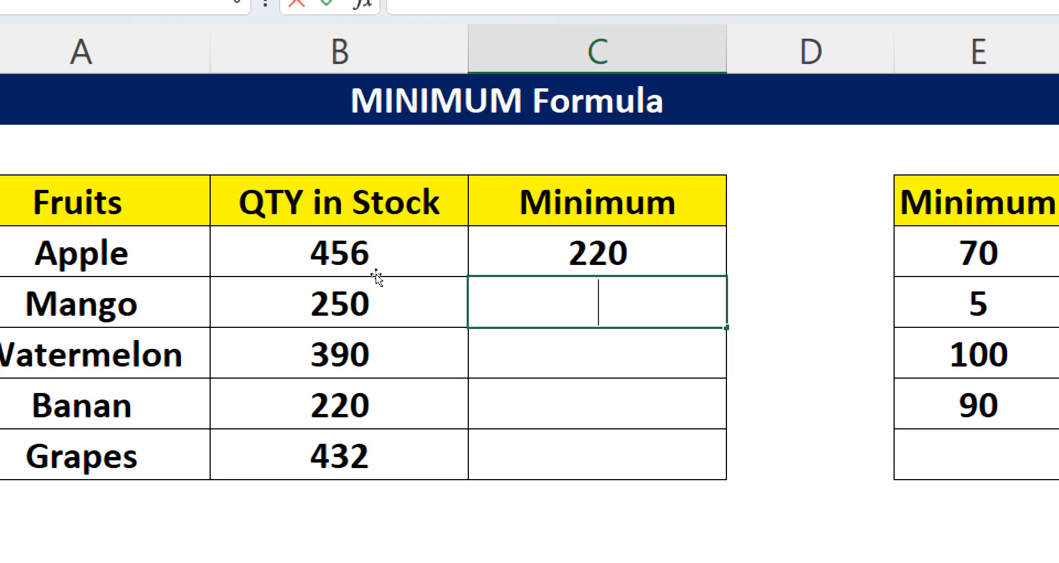
key("Up")
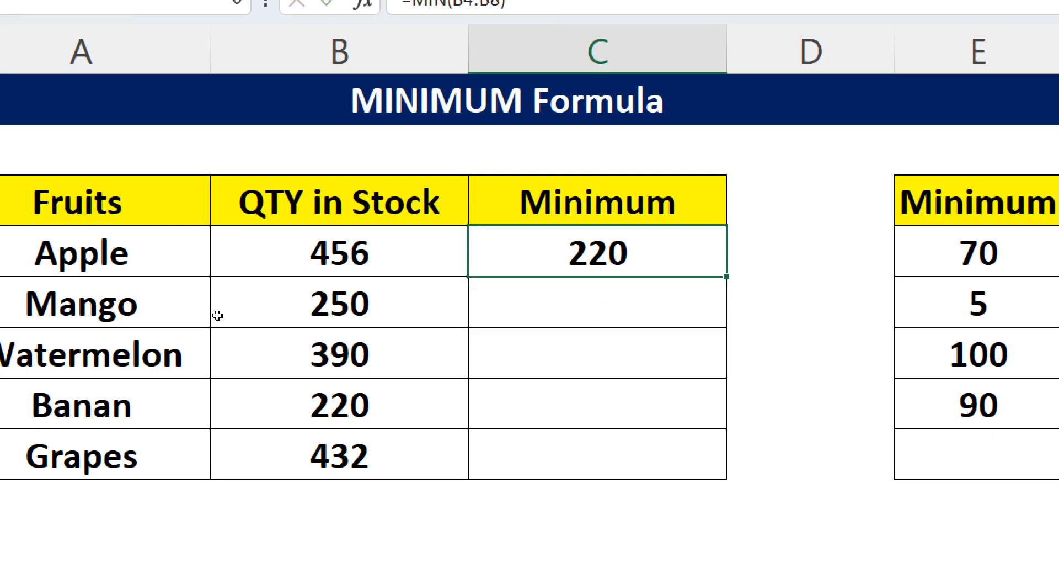
left_click(237, 294)
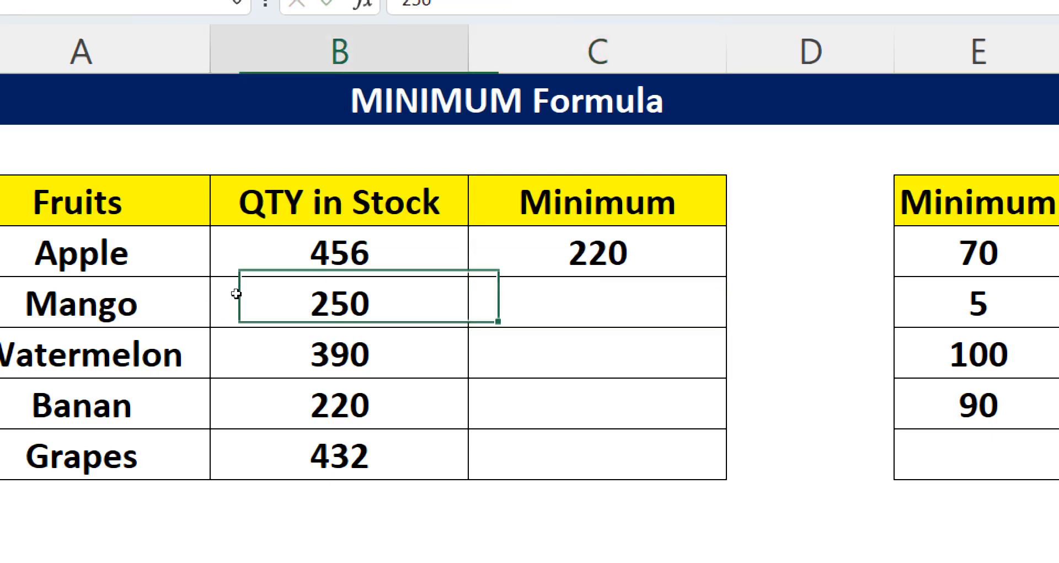
- Change Mango's quantity in stock to 150
type("150")
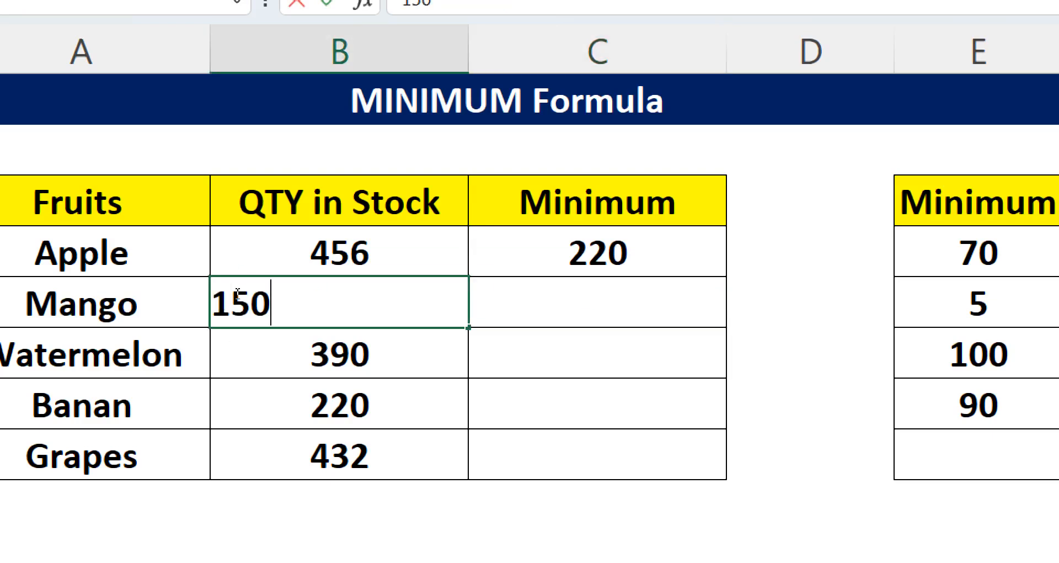
key("Return")
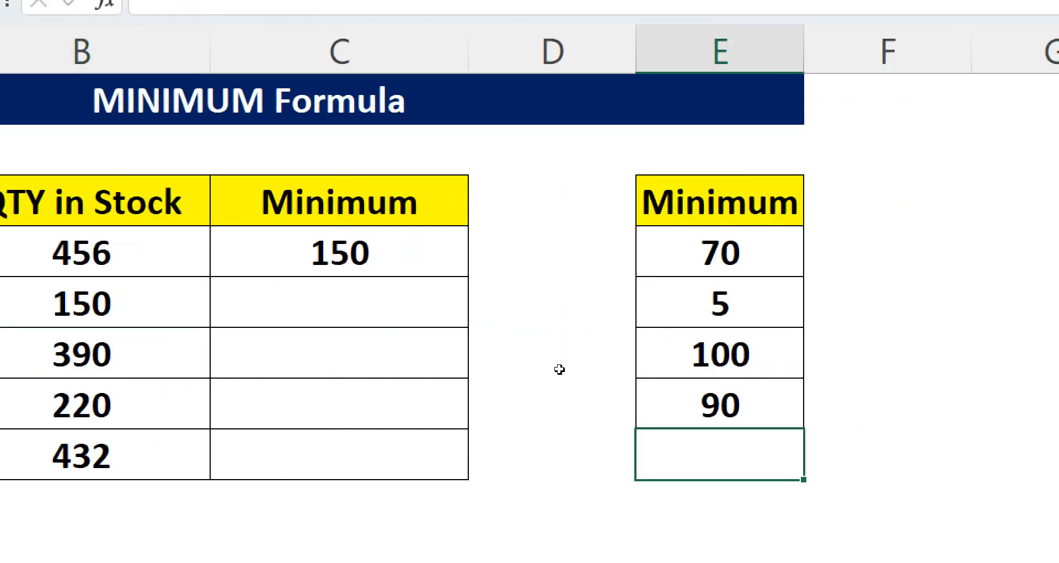
- Enter =MIN(E4:E7) in E8 below the second Minimum list
type("=min")
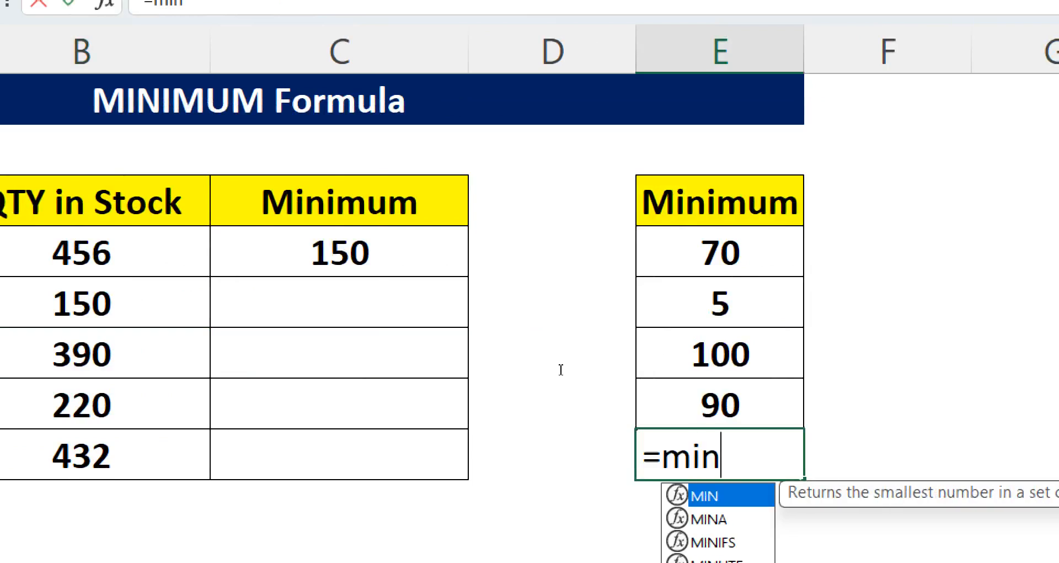
key("Tab")
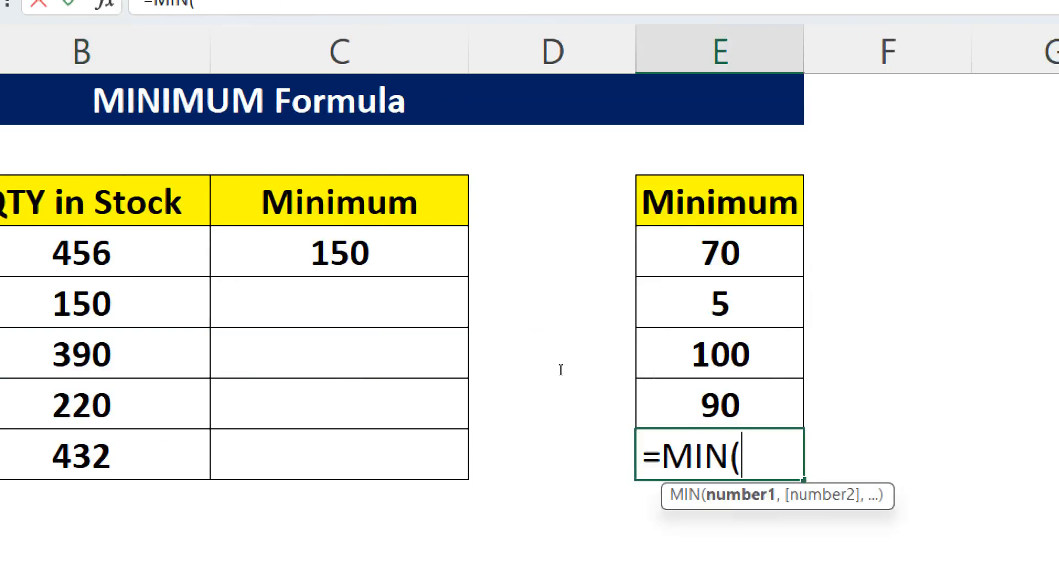
key("Up")
key("shift+Up")
key("shift+Up")
key("shift+Up")
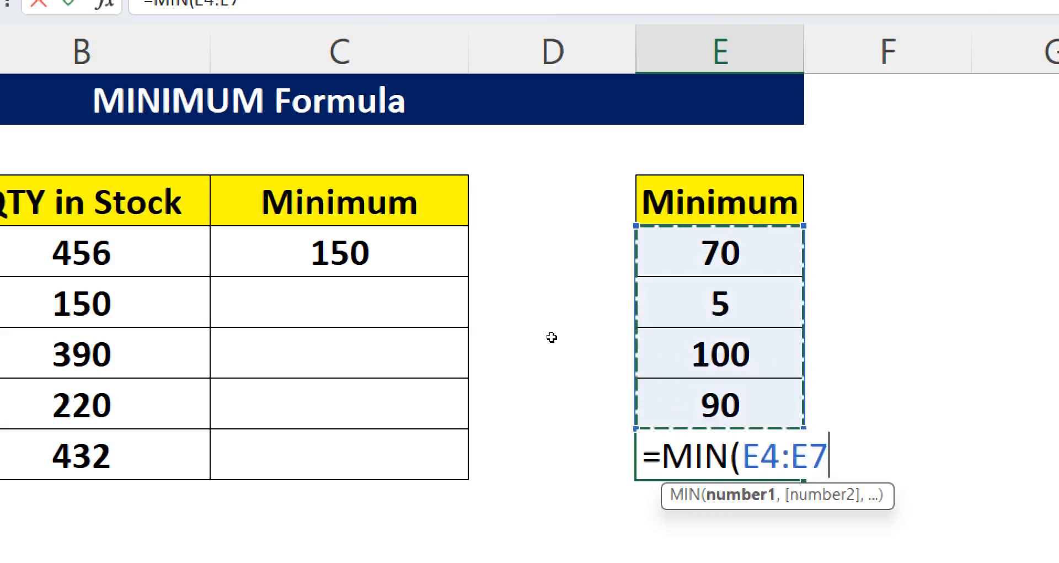
key("Return")
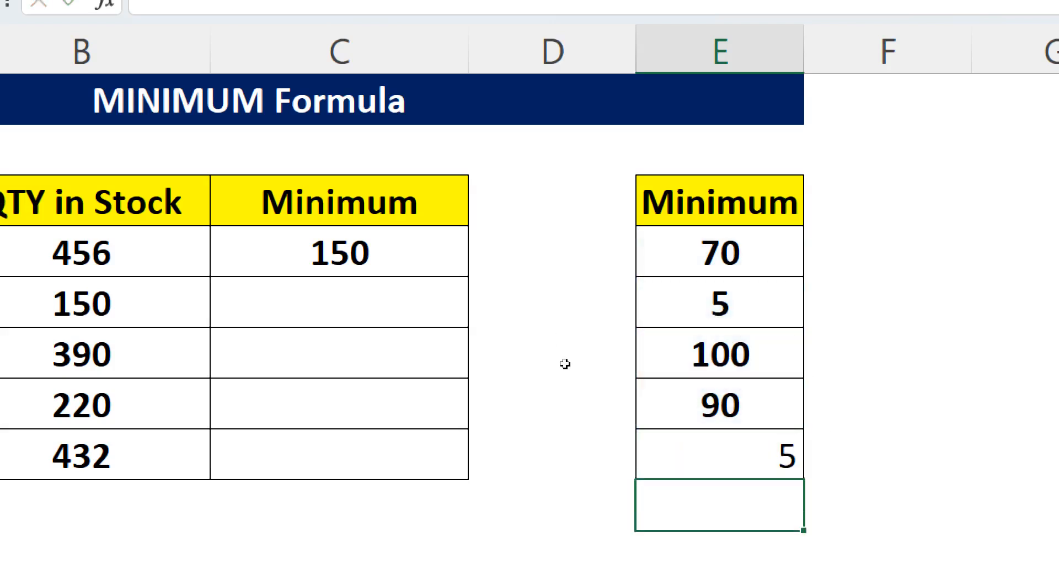
key("Up")
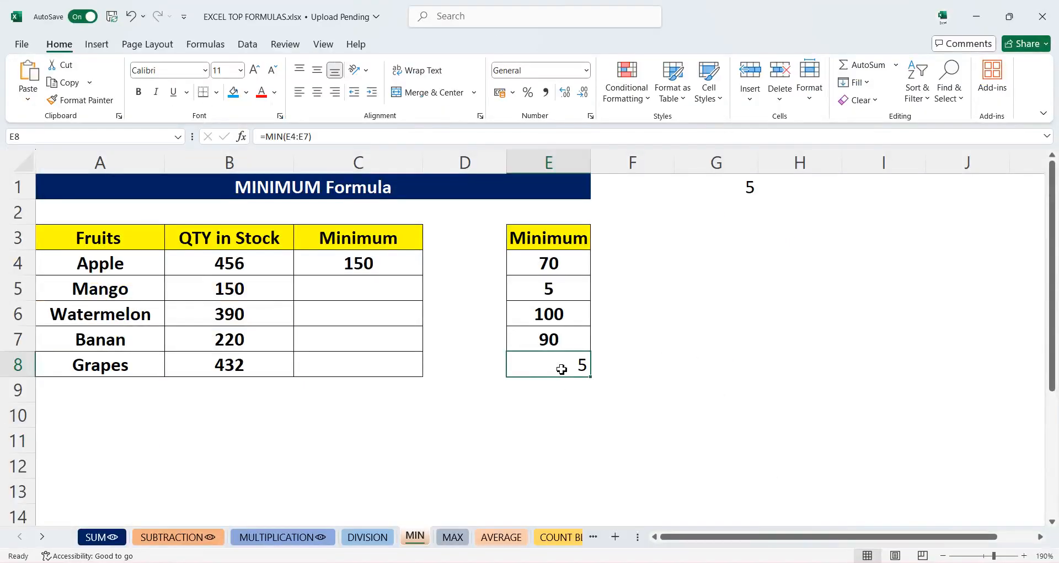
- On the MAX sheet, enter =MAX(B4:B8) in C4 to find the highest stock quantity
left_click(463, 540)
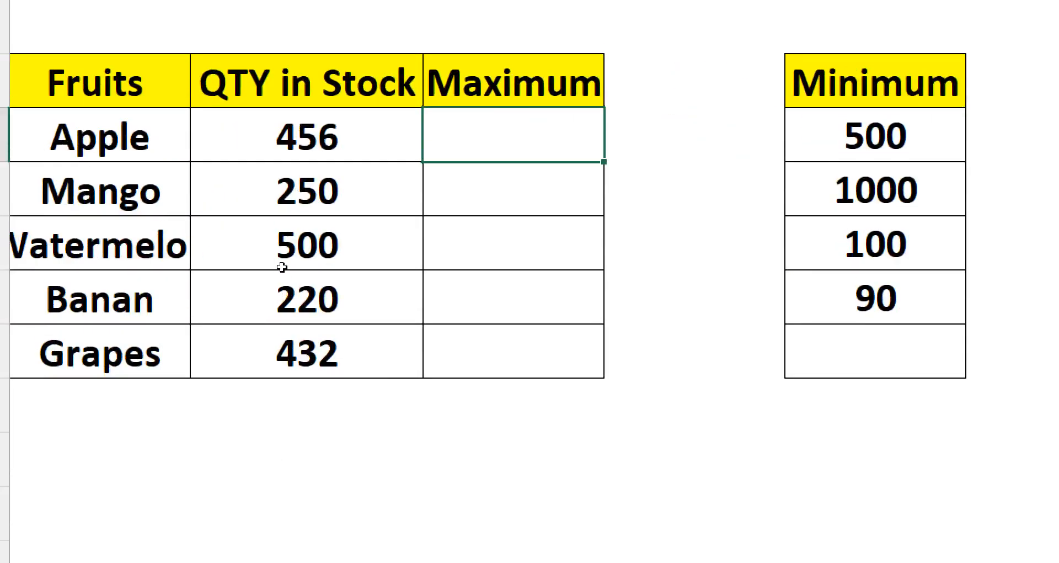
type("=m")
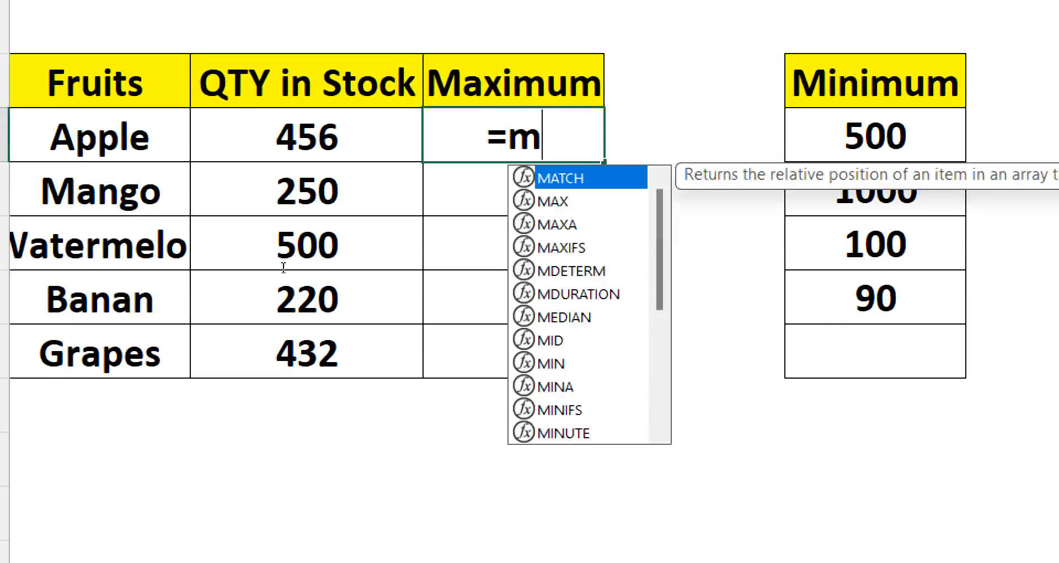
type("ax")
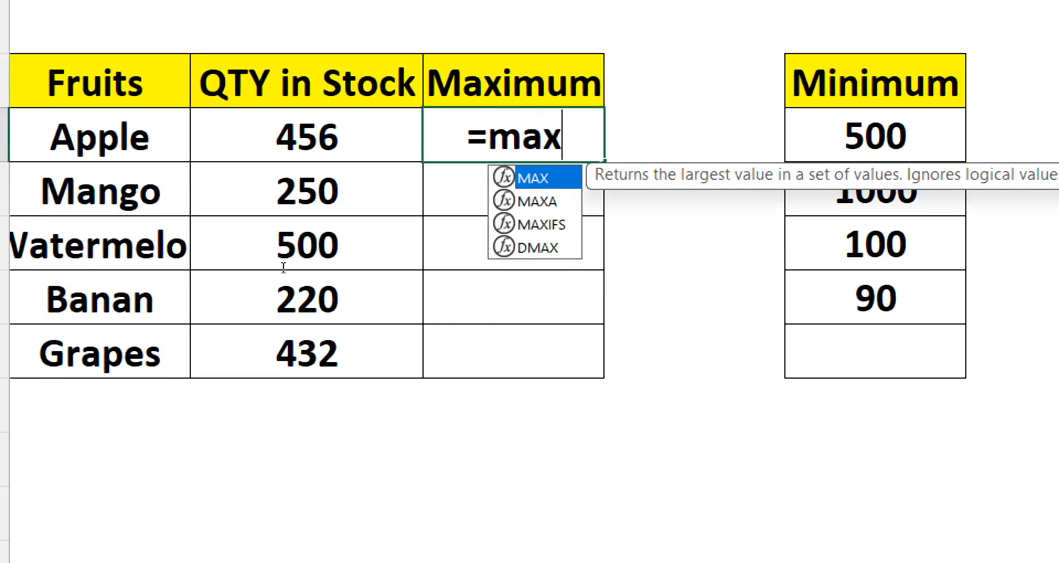
key("Tab")
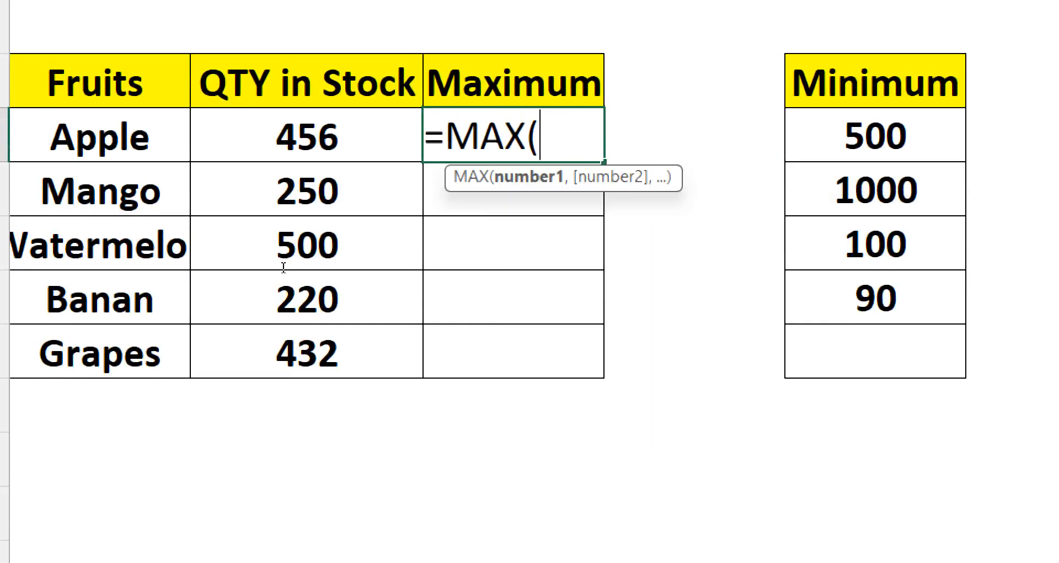
left_click_drag(194, 135, 192, 378)
key("Return")
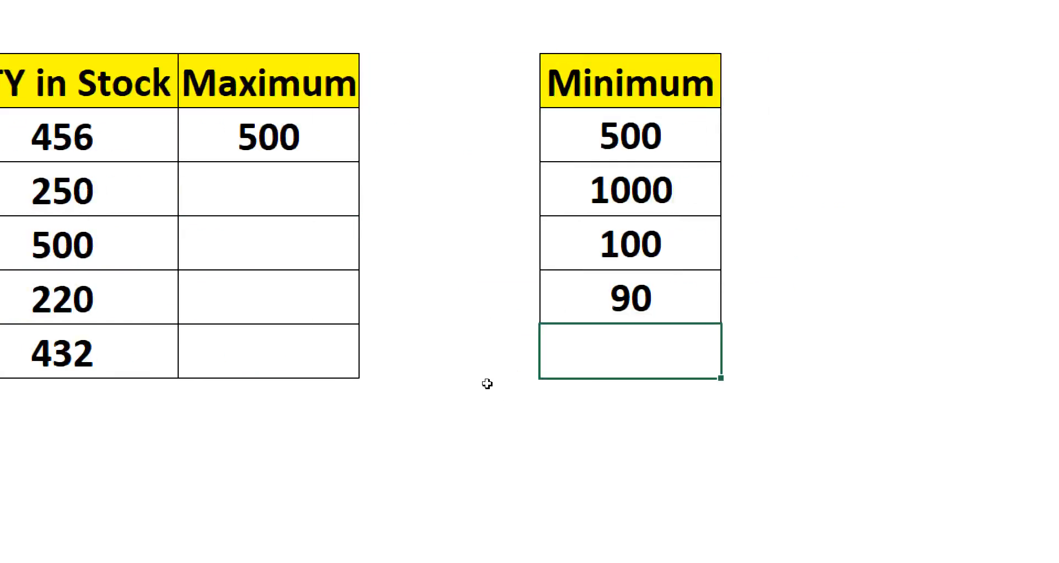
- Enter =MAX(E4:E7) in E8 below the second list of values
type("=ma")
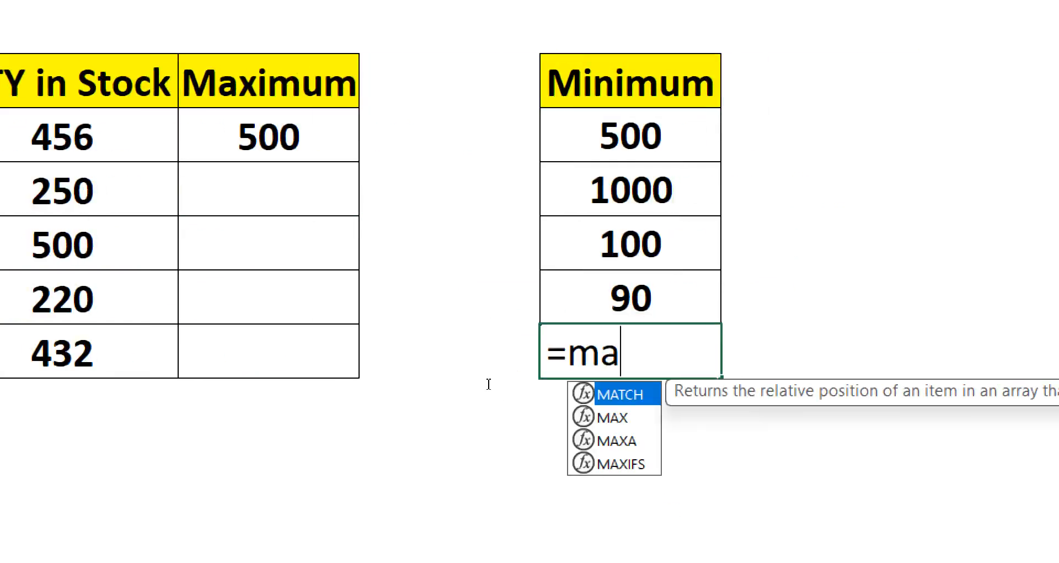
key("Down")
key("Tab")
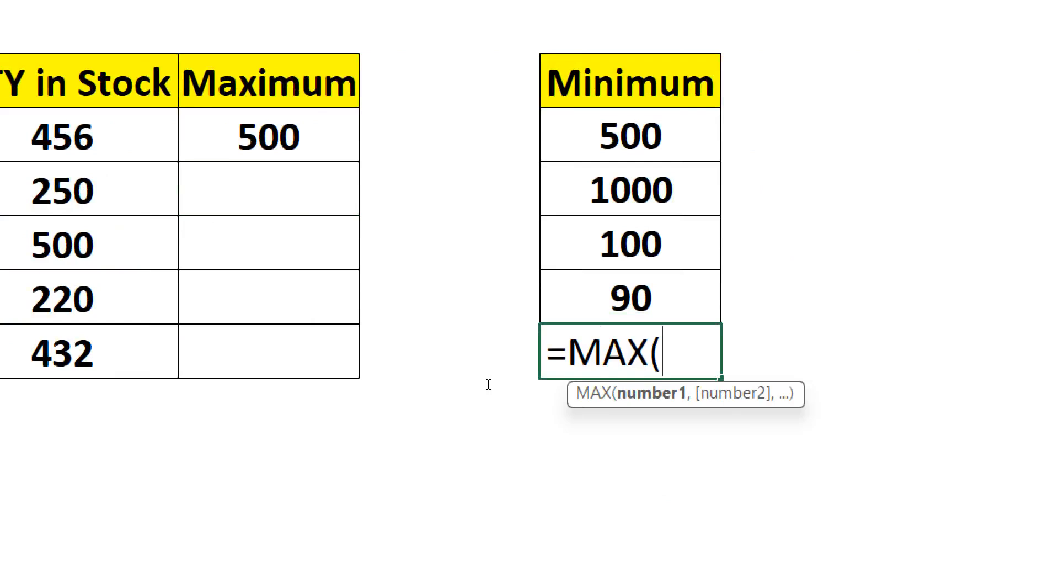
left_click_drag(630, 135, 631, 301)
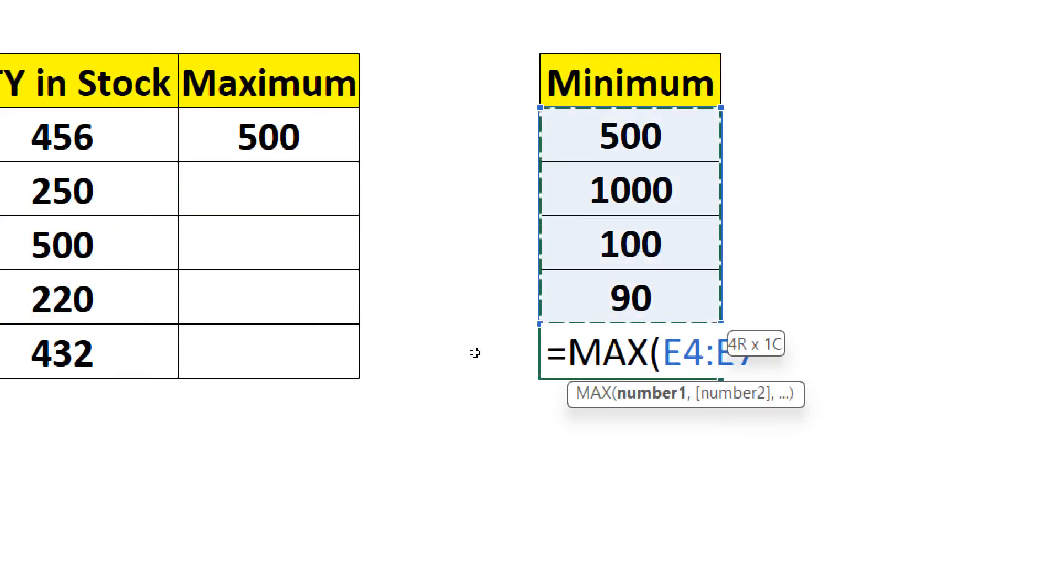
key("Return")
key("Up")
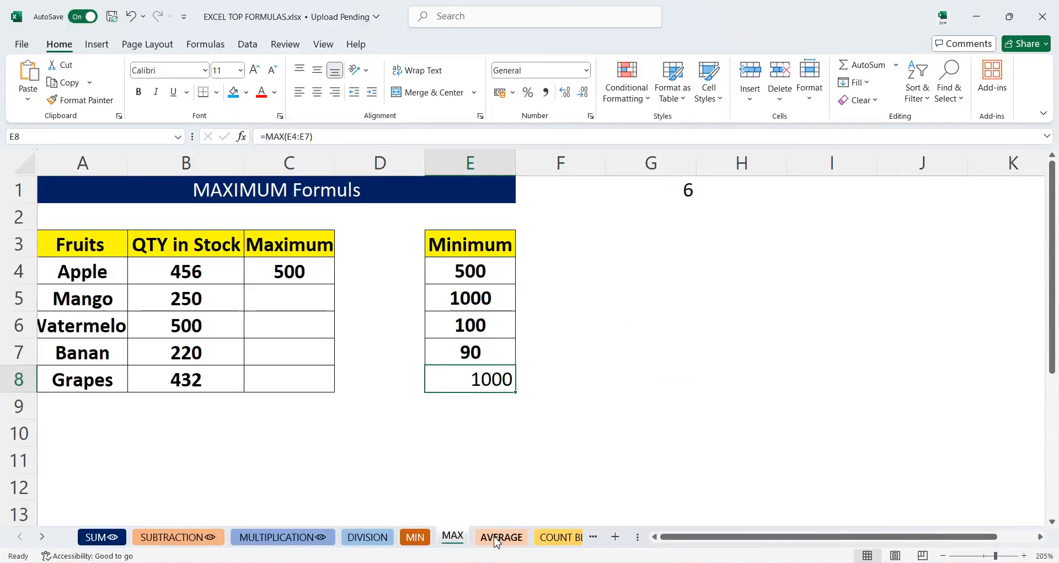
- On the AVERAGE sheet, enter =AVERAGE(B4:D4) in E4 for the first student's three quiz scores
left_click(499, 537)
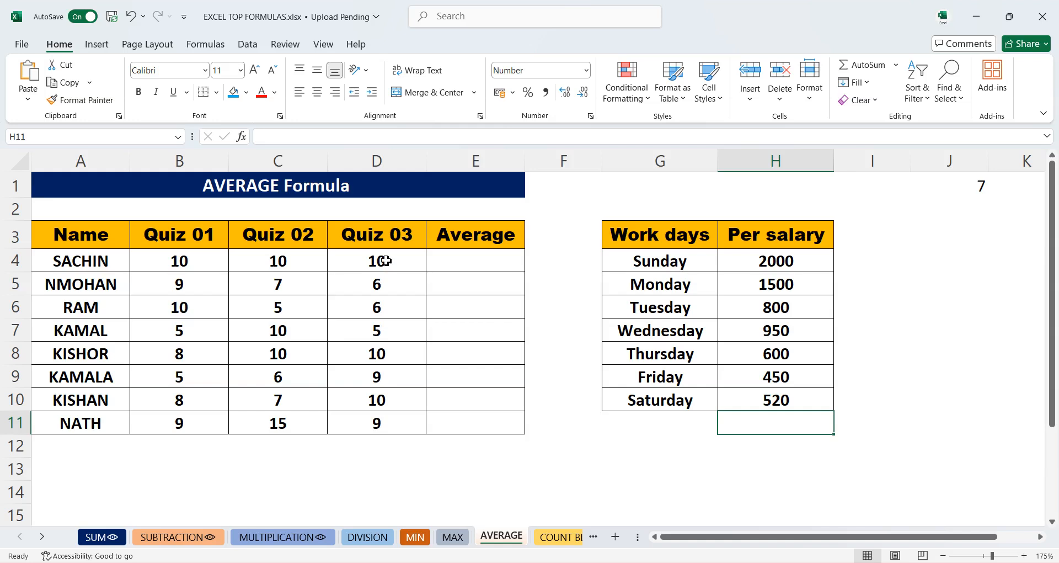
left_click(289, 263)
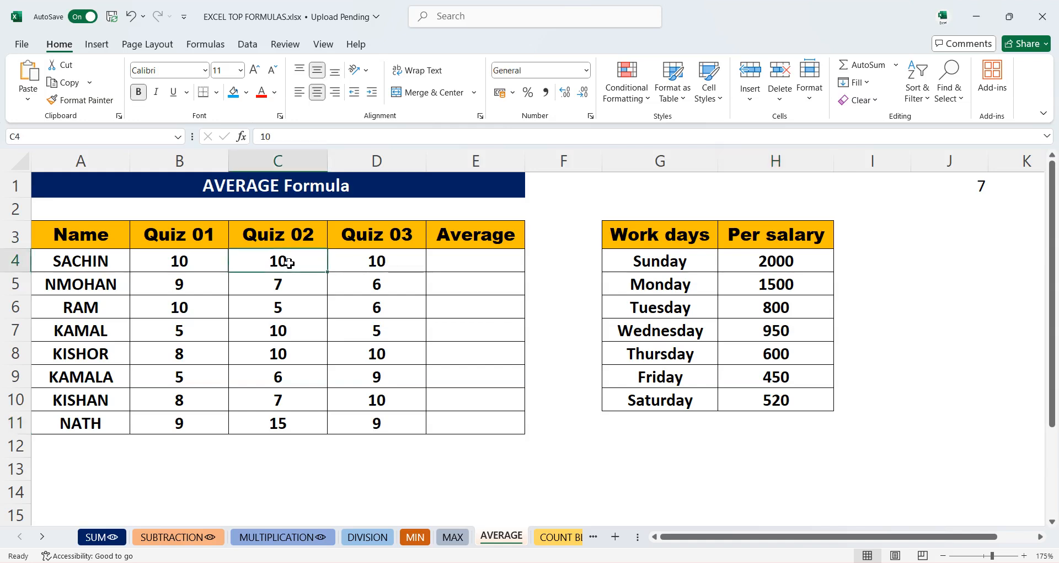
type("9")
key("BackSpace")
type("10")
left_click(446, 260)
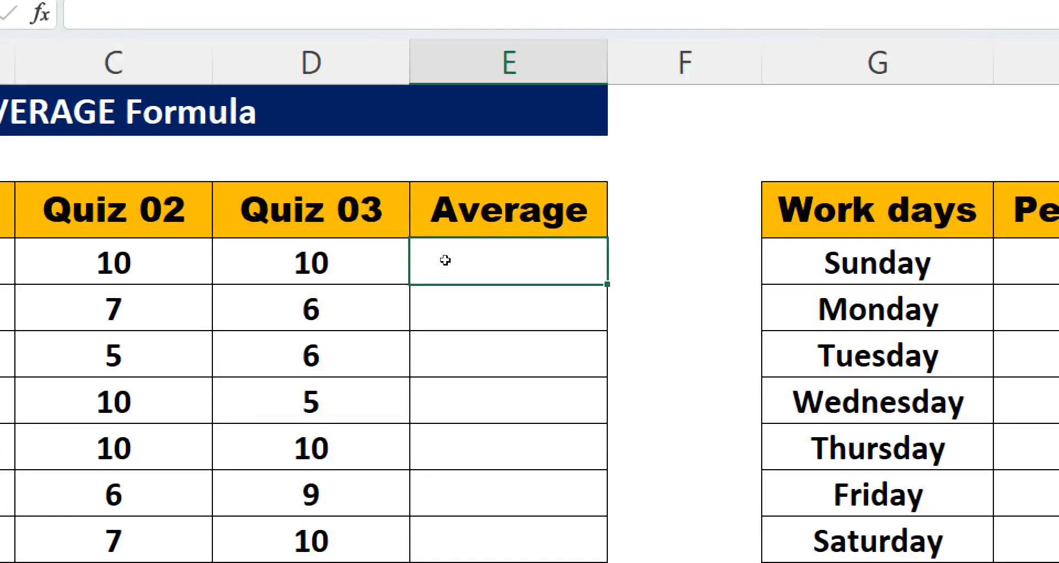
type("=ave")
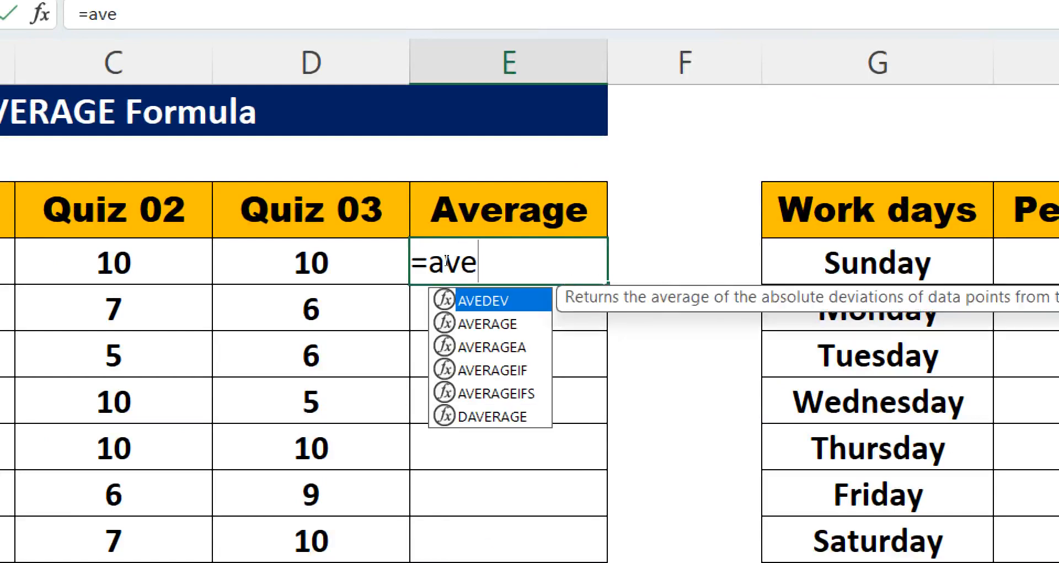
key("Down")
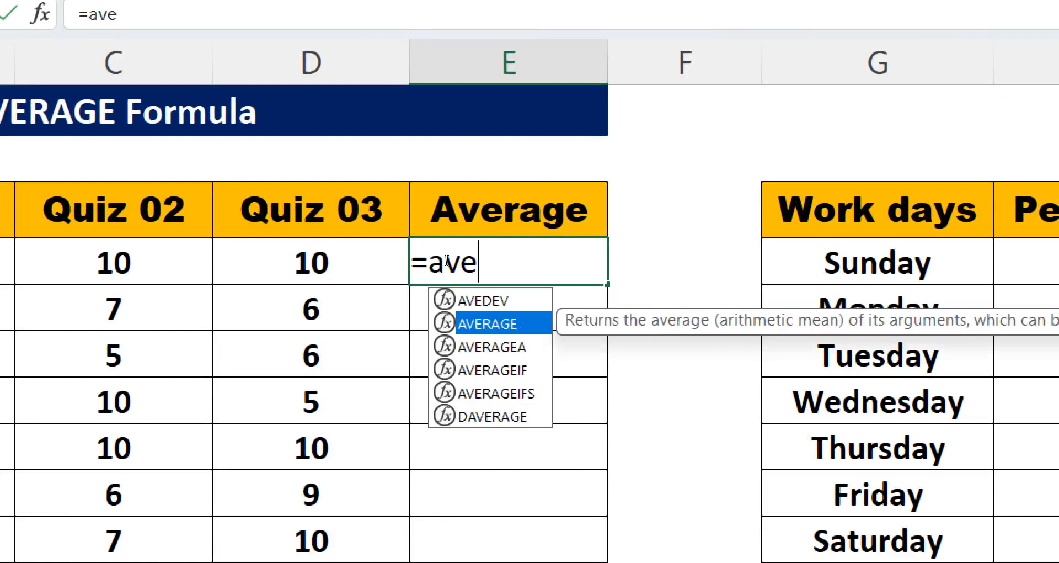
key("Tab")
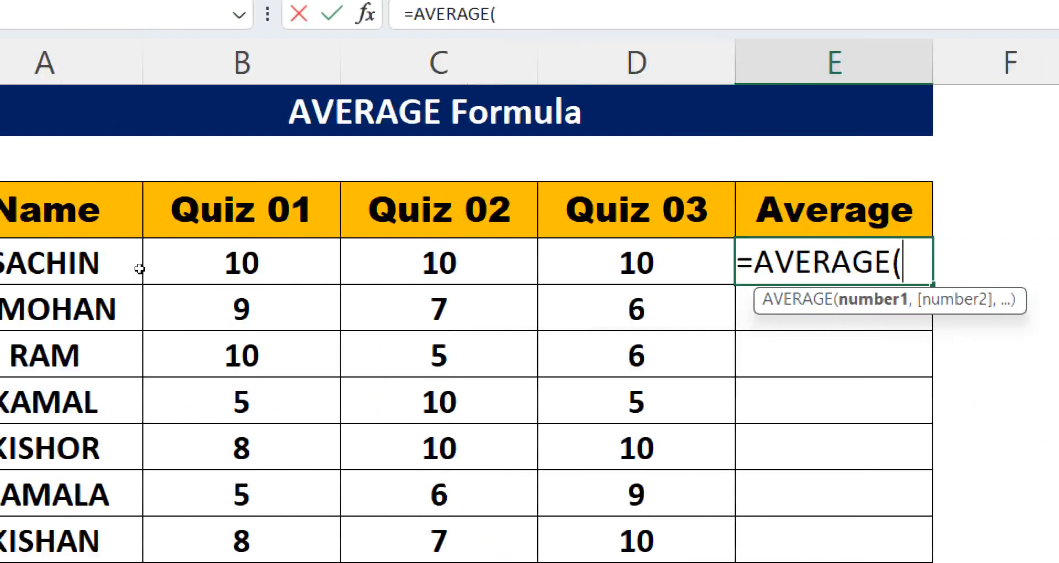
left_click_drag(156, 267, 425, 265)
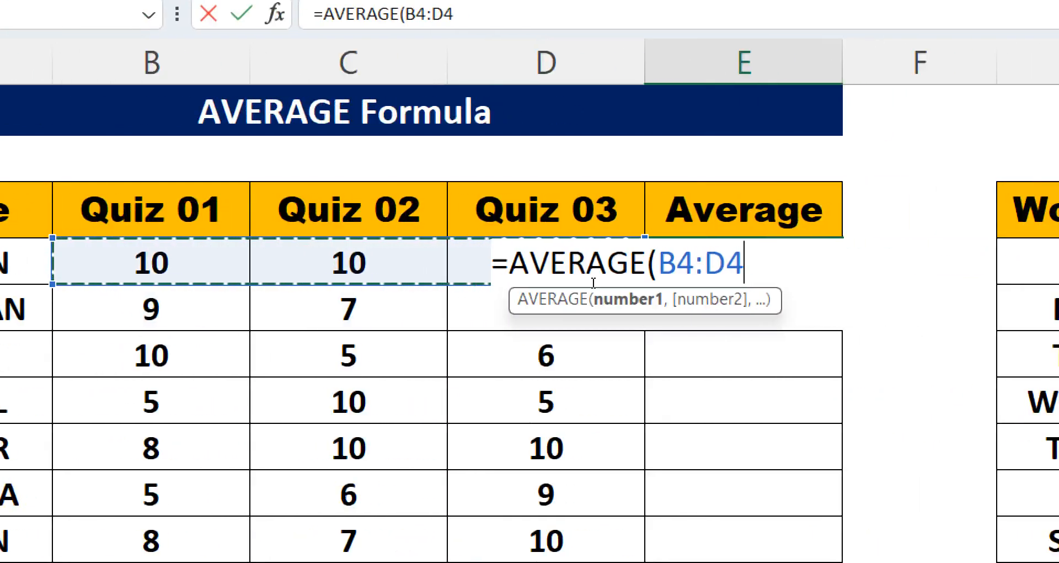
key("Return")
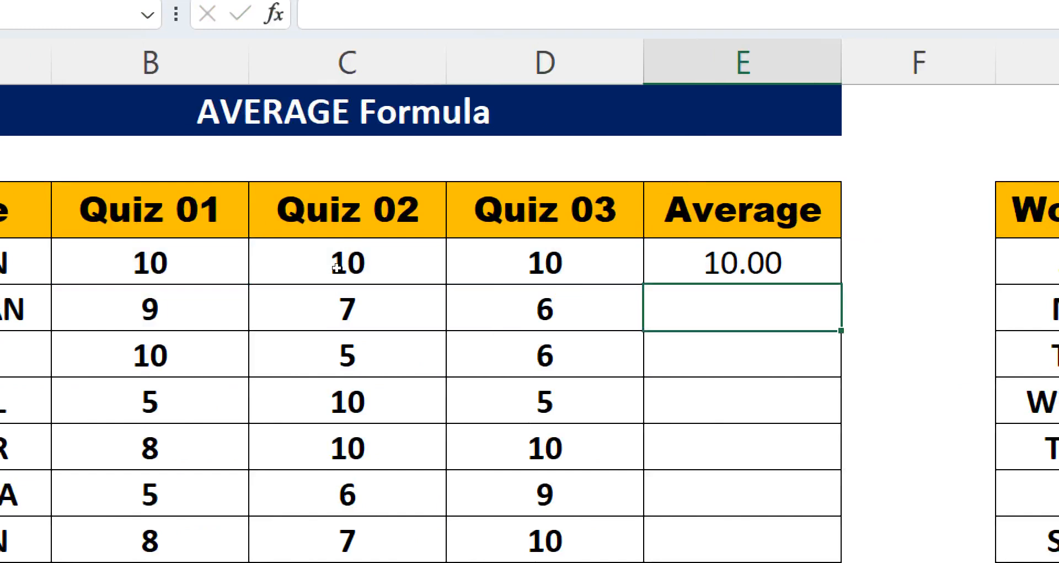
- Change the first student's Quiz 02 score to 9
left_click(267, 260)
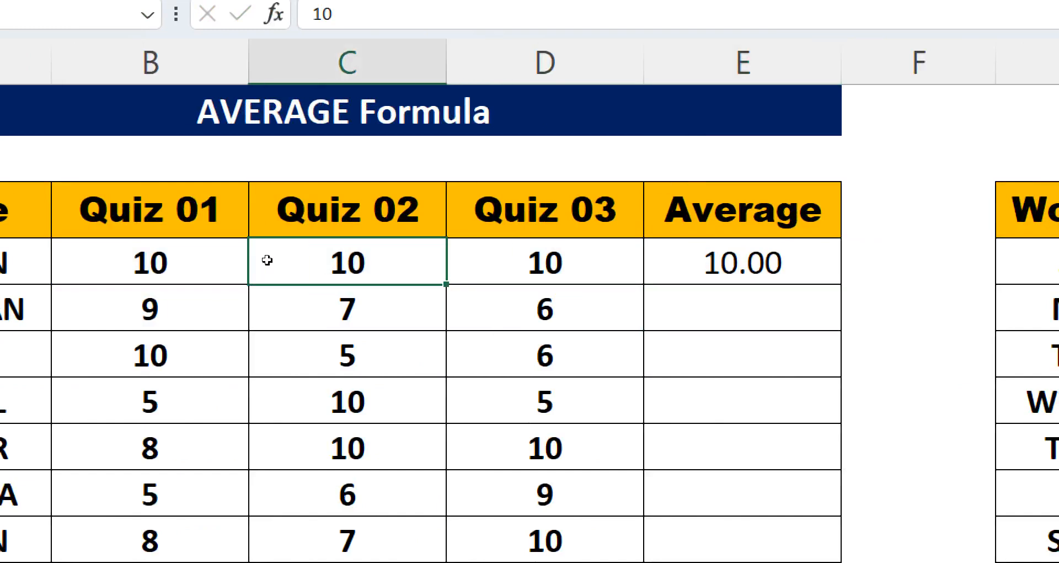
type("9")
key("Return")
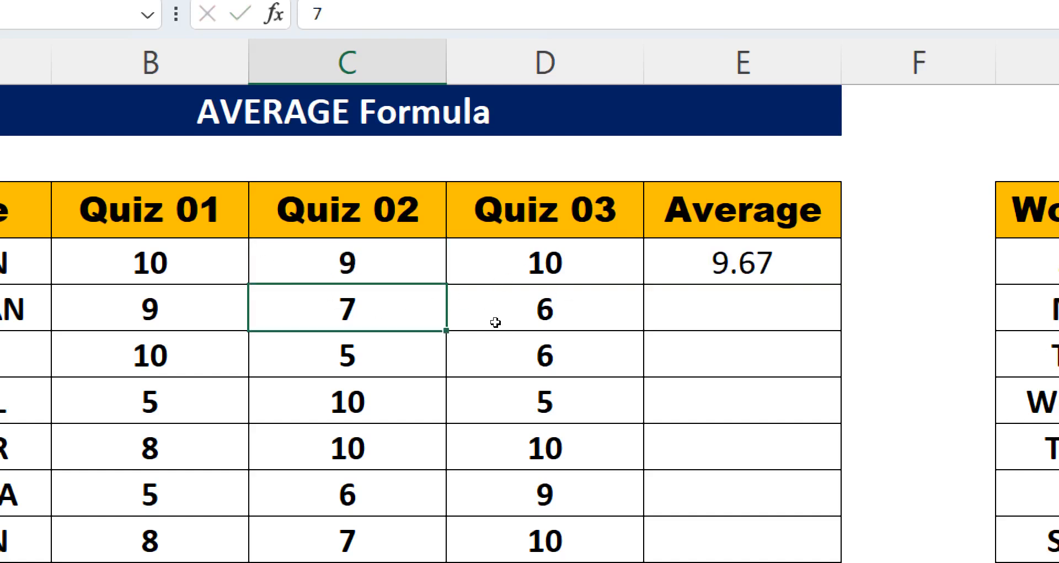
- Fill the average formula down the Average column to row 11
left_click(742, 262)
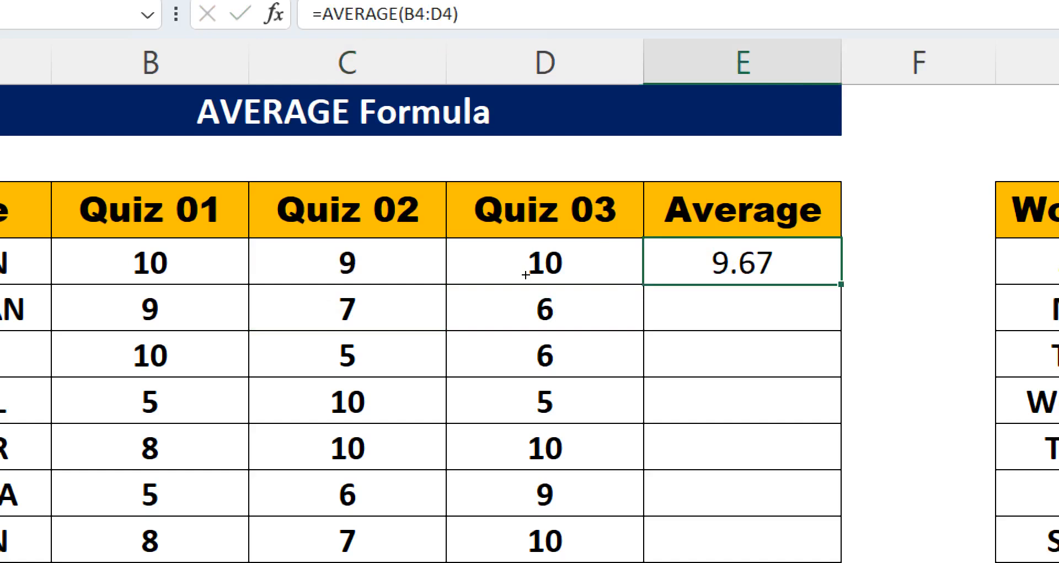
double_click(840, 284)
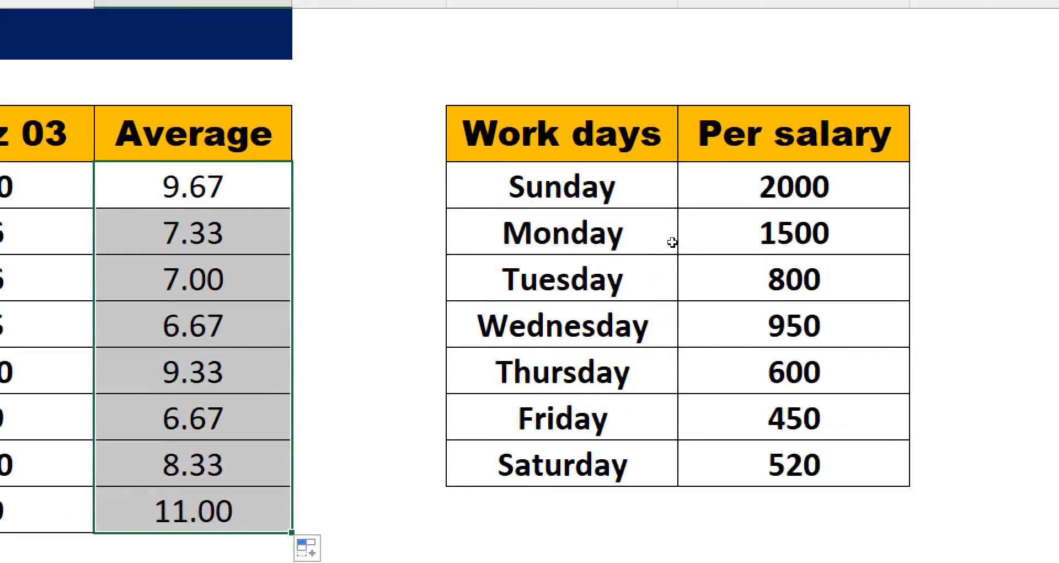
- Enter =AVERAGE(H4:H10) in H11 to average the per-day salaries
left_click_drag(665, 198, 671, 396)
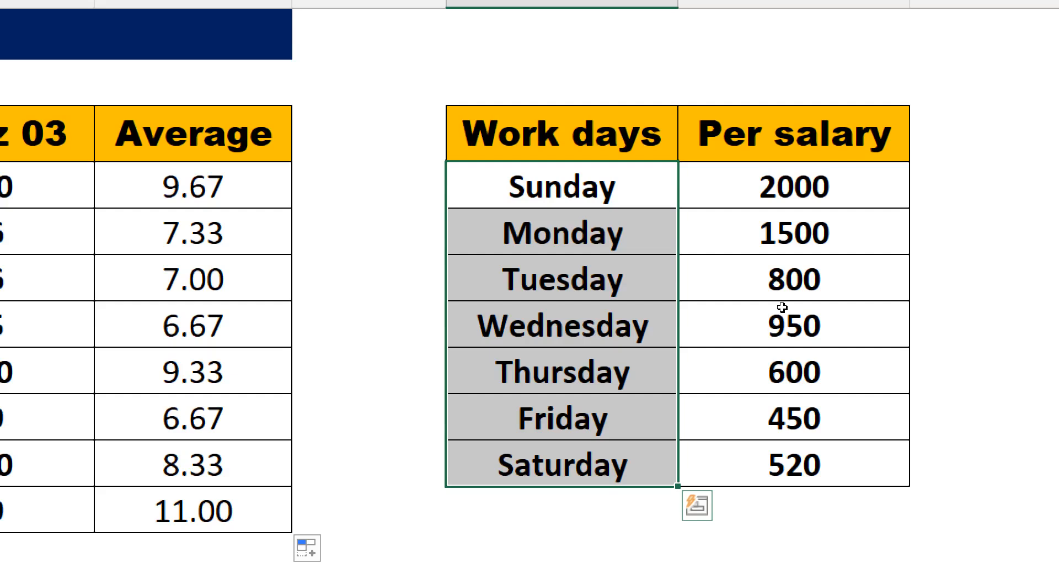
left_click_drag(761, 186, 775, 463)
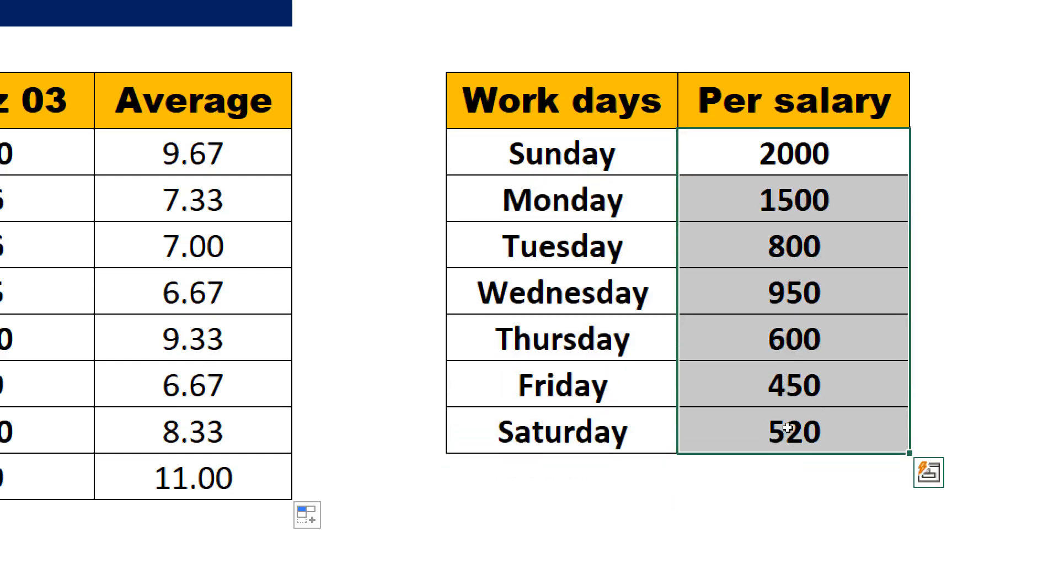
left_click(793, 518)
left_click(773, 477)
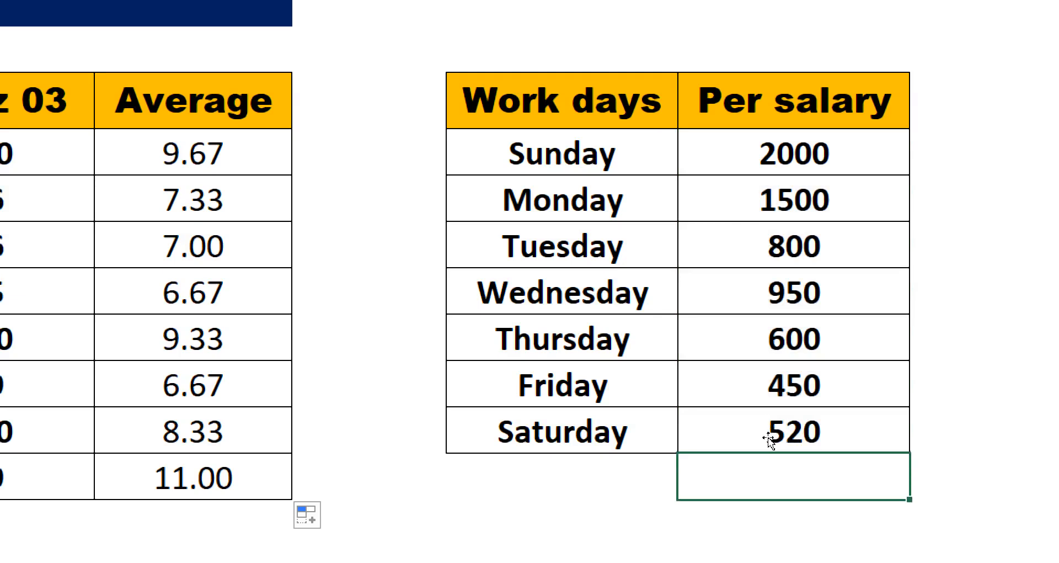
type("=a")
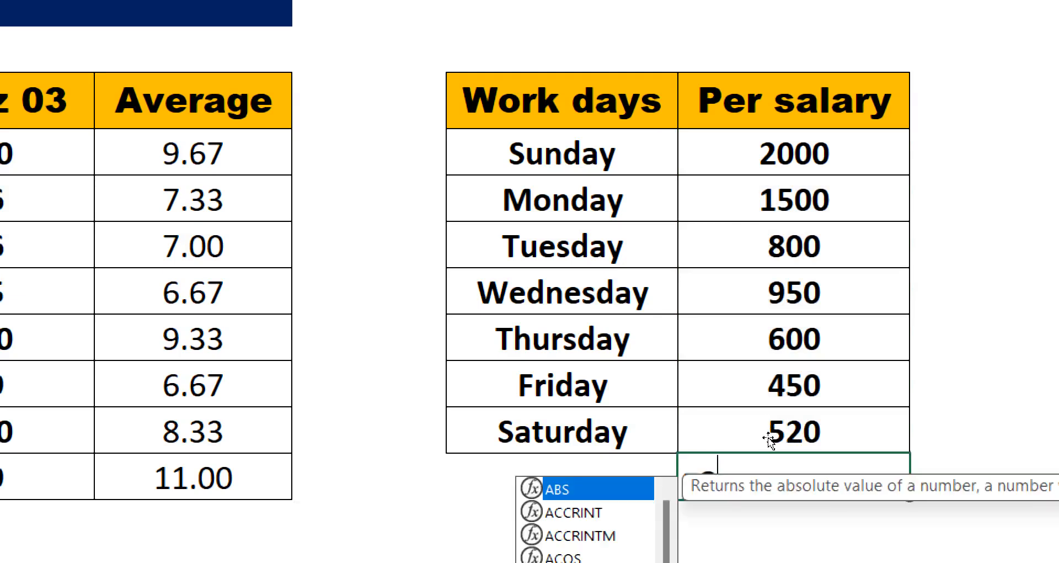
type("ve")
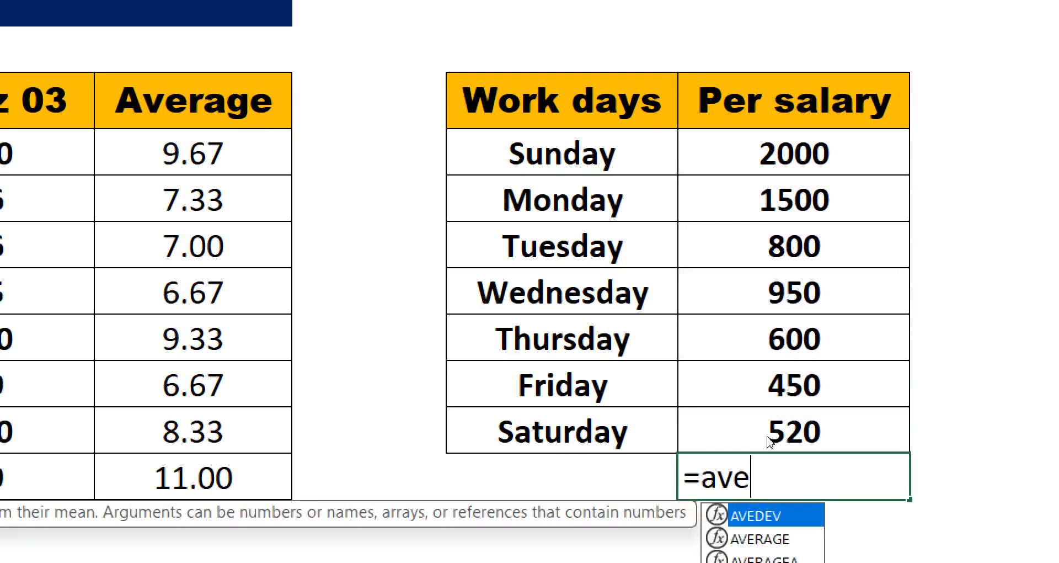
key("Down")
key("Tab")
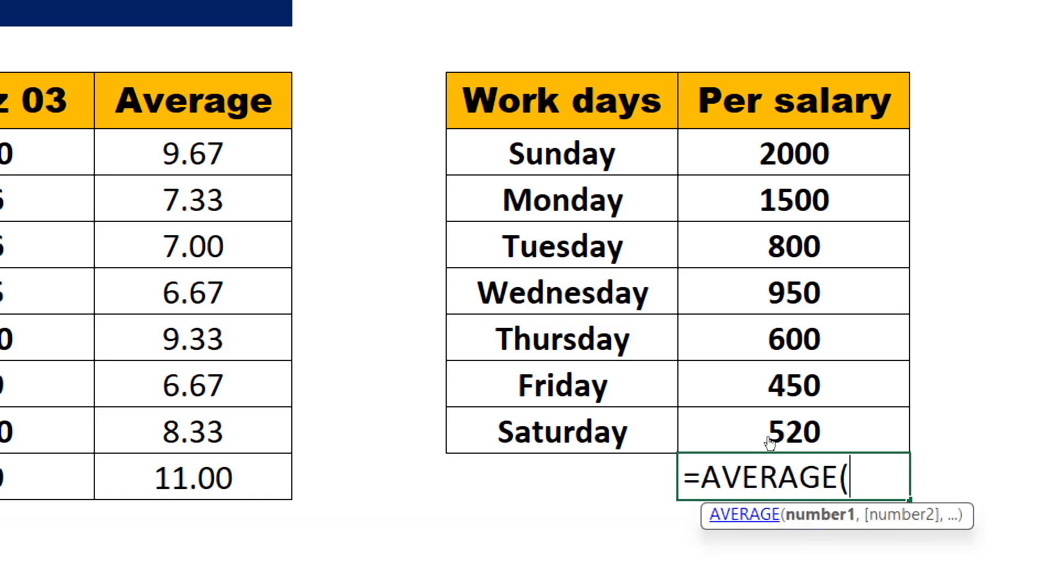
left_click_drag(783, 150, 801, 394)
key("Return")
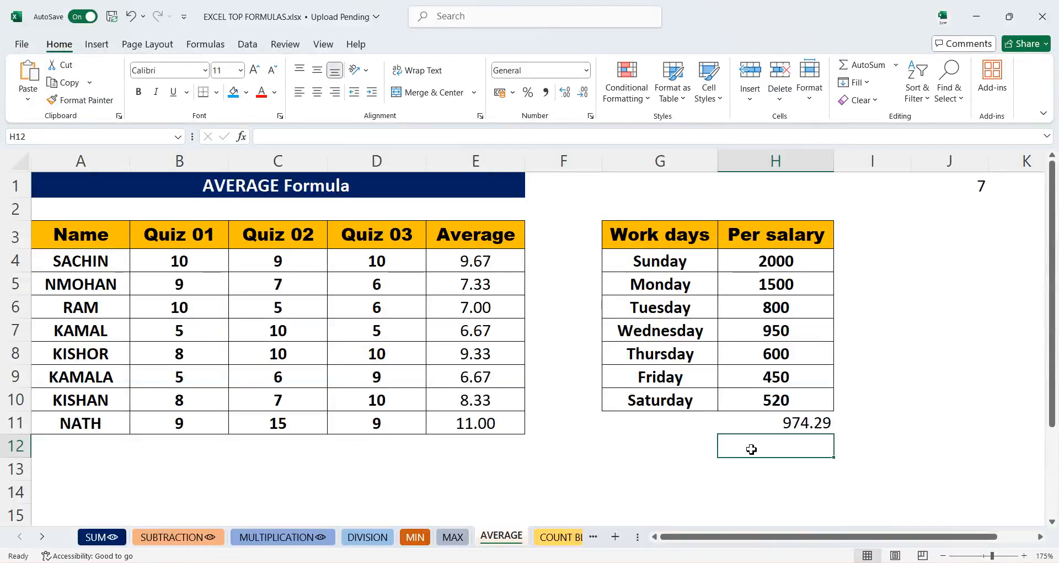
- On the COUNT BLANK sheet, enter =COUNTBLANK(B4:B13) in B14 to count the empty Final Deal cells
left_click(568, 538)
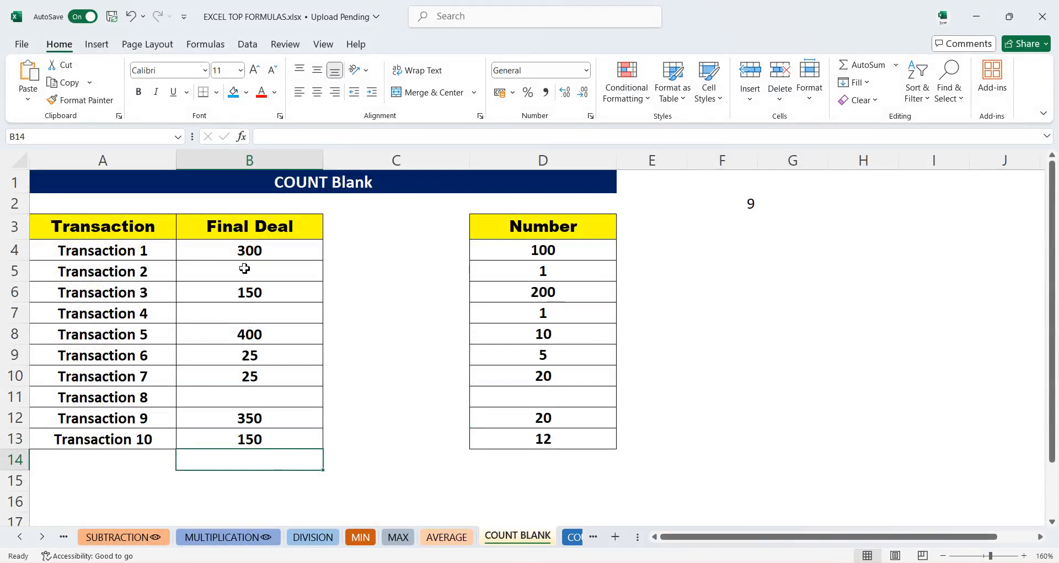
left_click_drag(259, 259, 258, 439)
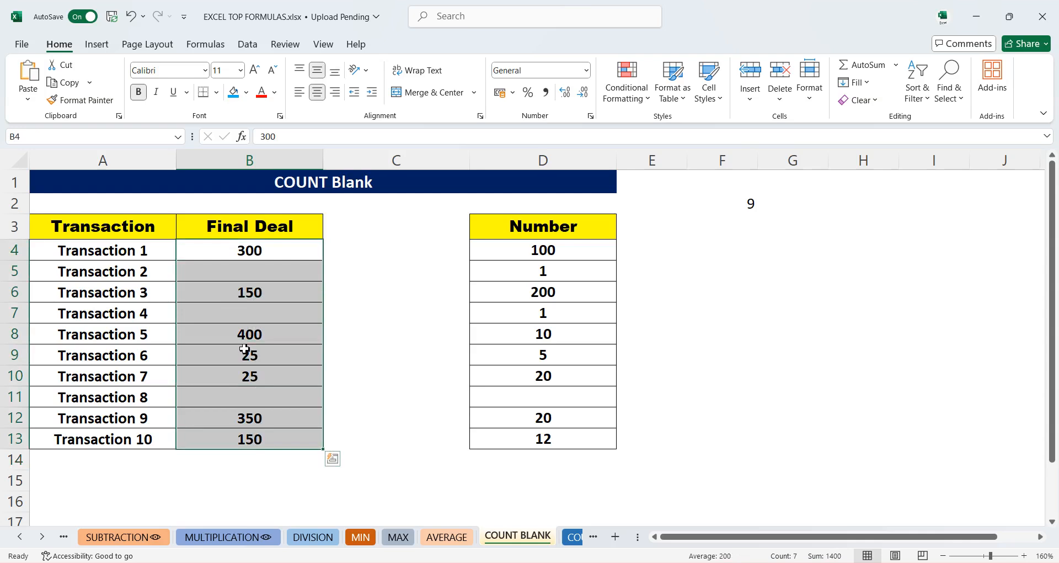
left_click(262, 458)
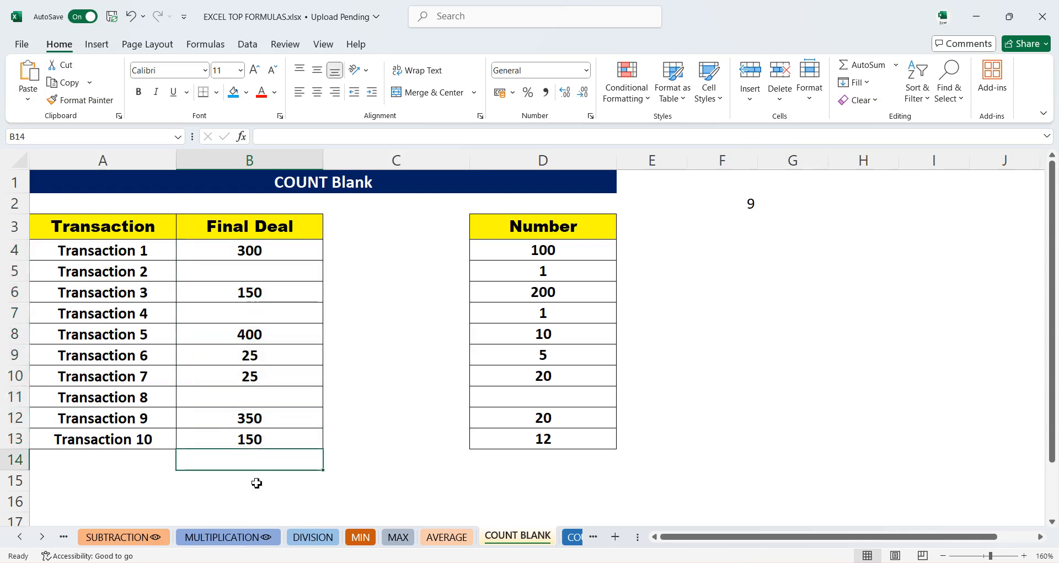
type("=")
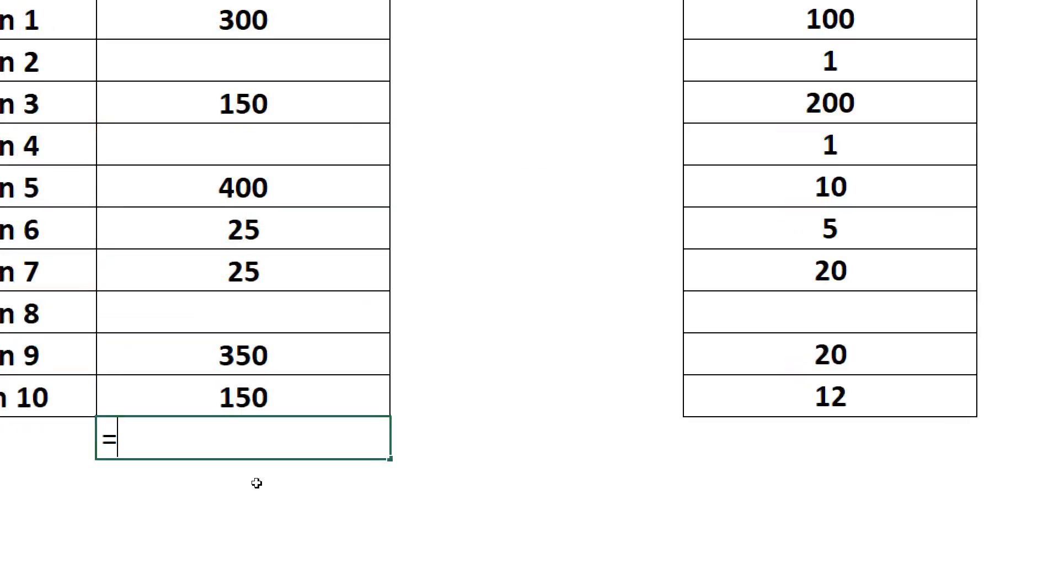
type("coun")
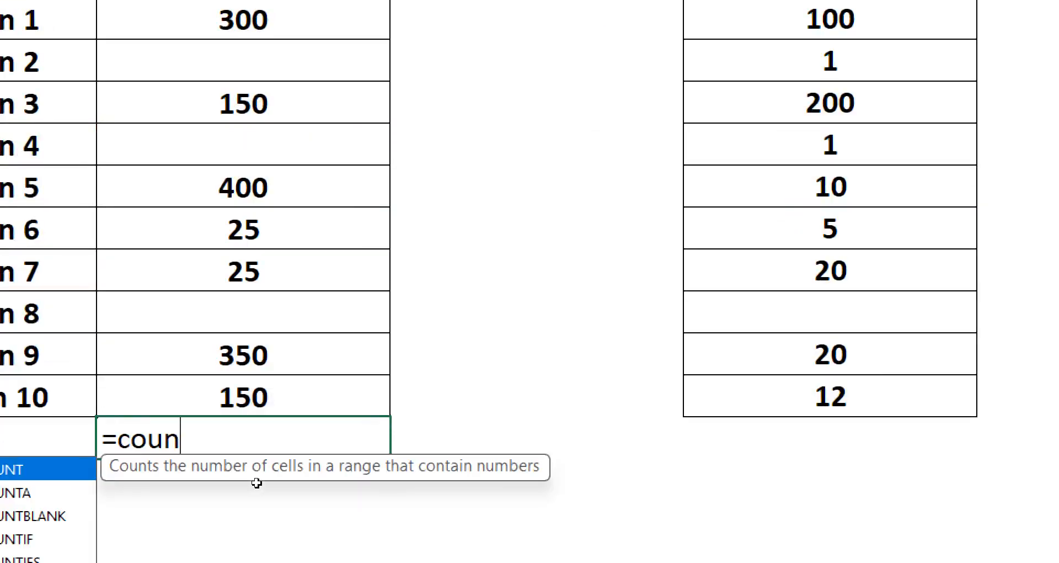
key("BackSpace")
key("BackSpace")
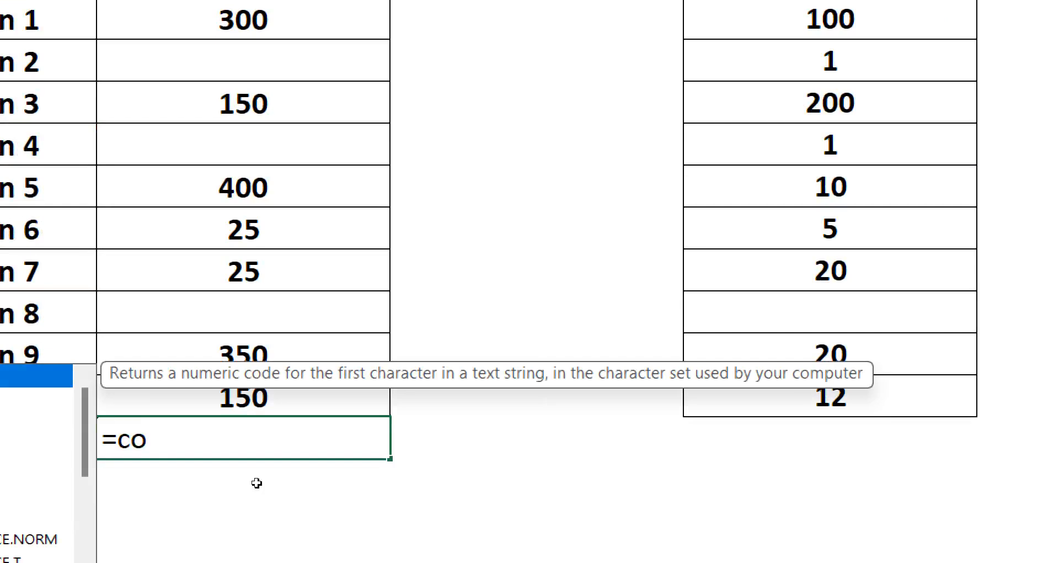
type("un")
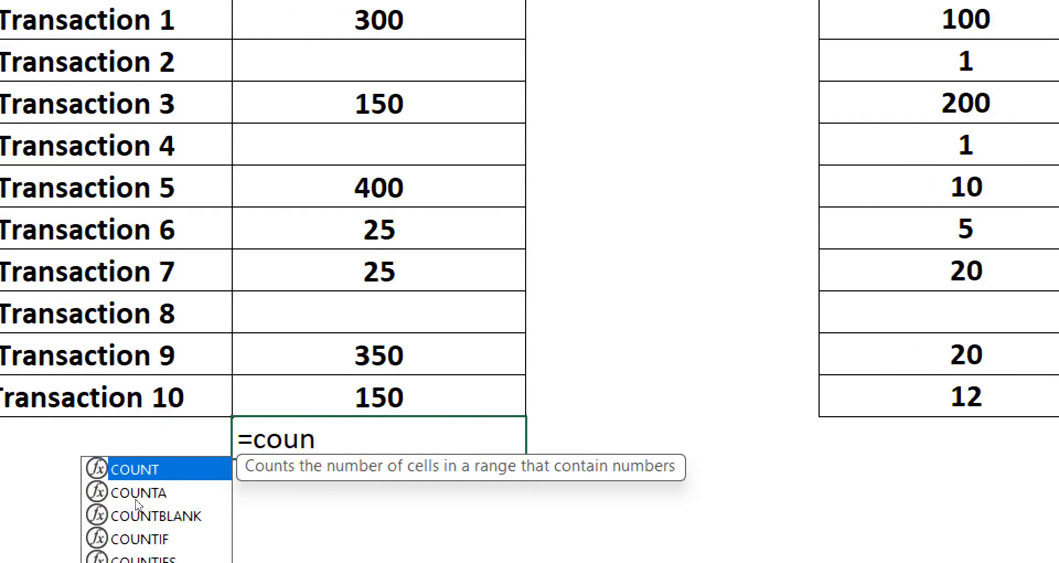
left_click(5, 510)
double_click(141, 507)
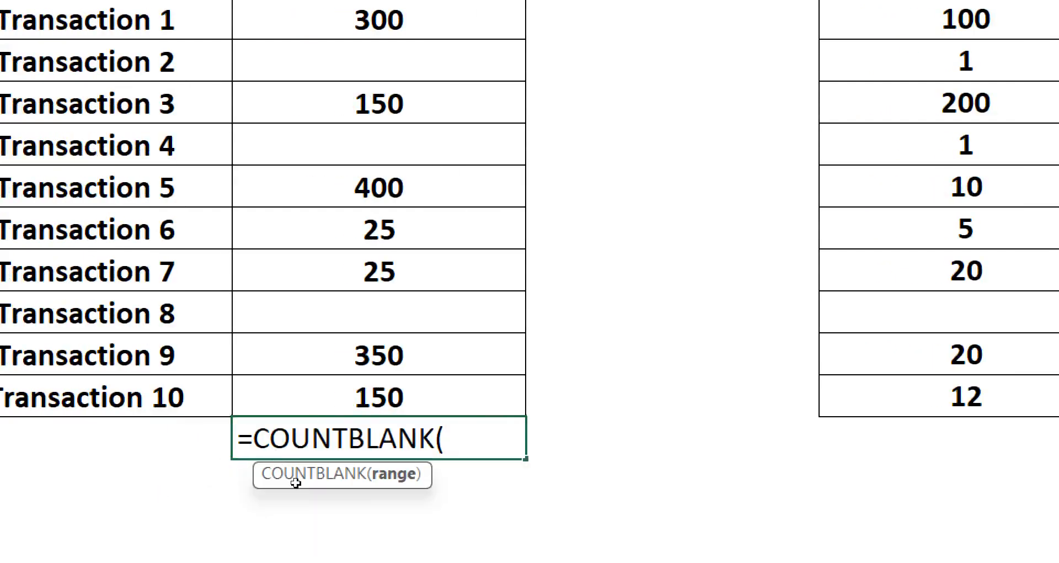
left_click_drag(246, 11, 264, 342)
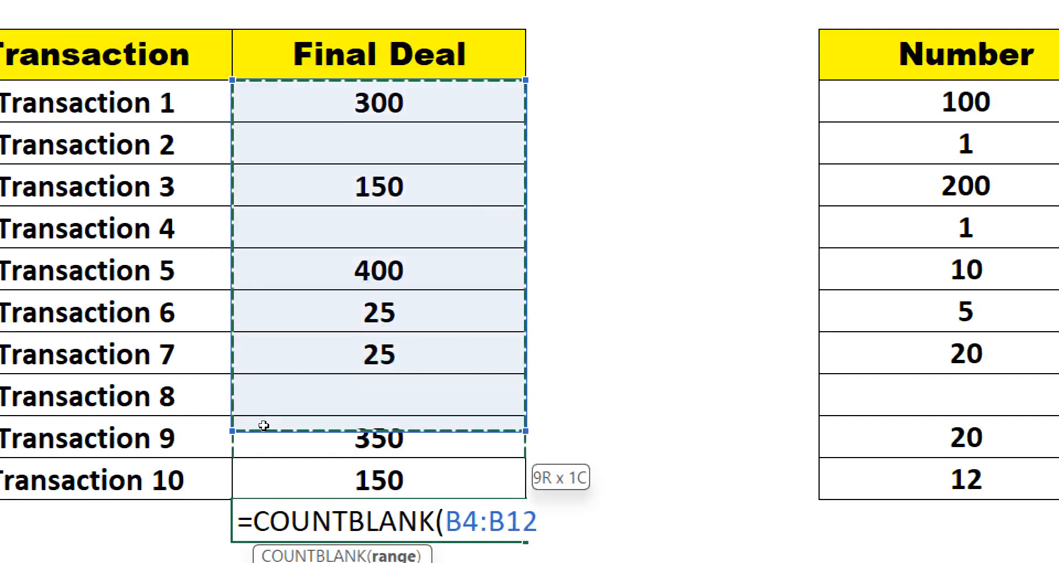
left_click_drag(264, 425, 265, 437)
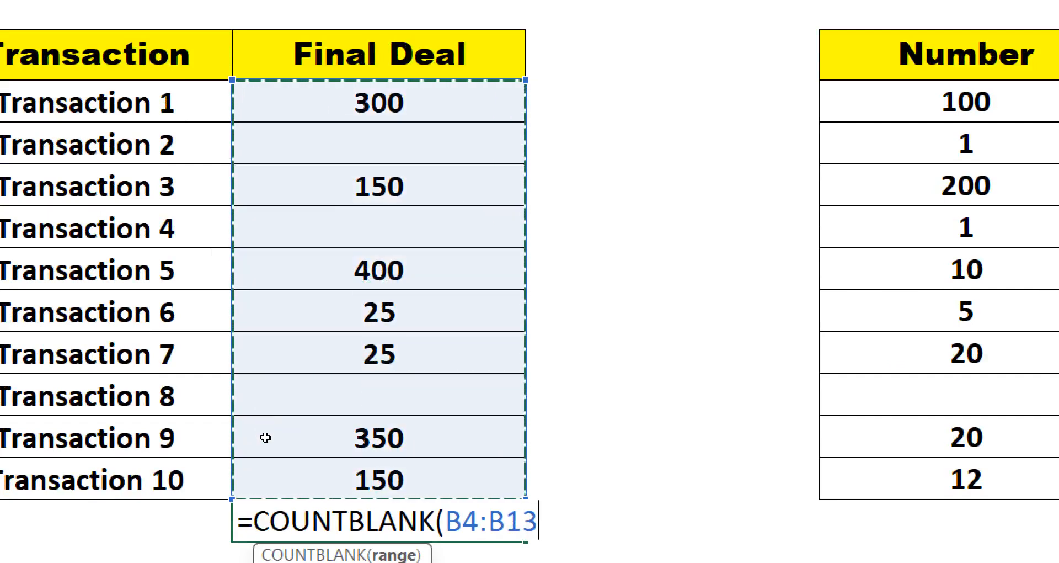
key("Return")
- Enter 25 as the Final Deal for Transaction 8
key("Up")
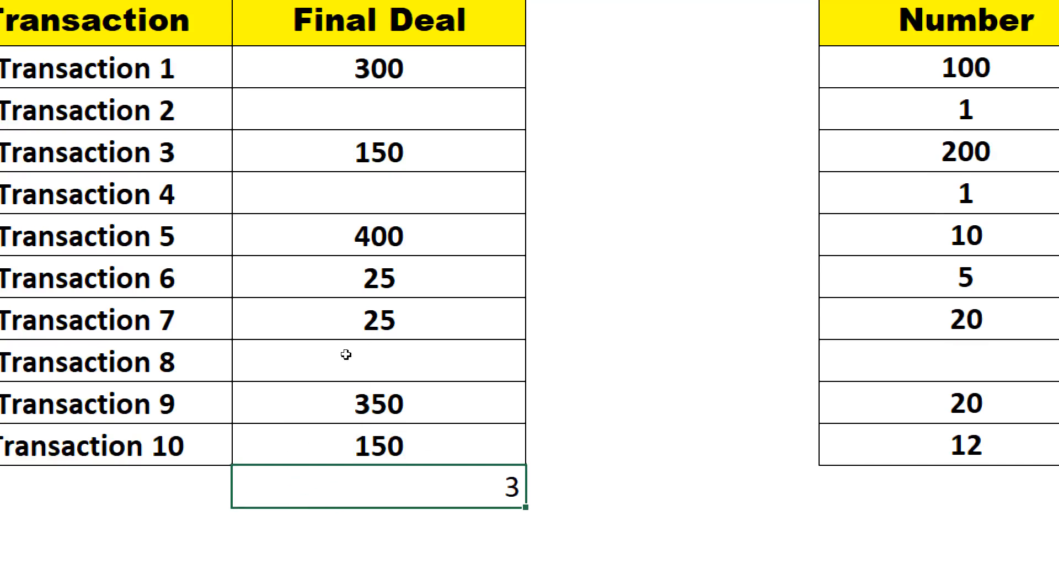
key("Up")
key("Up")
key("Up")
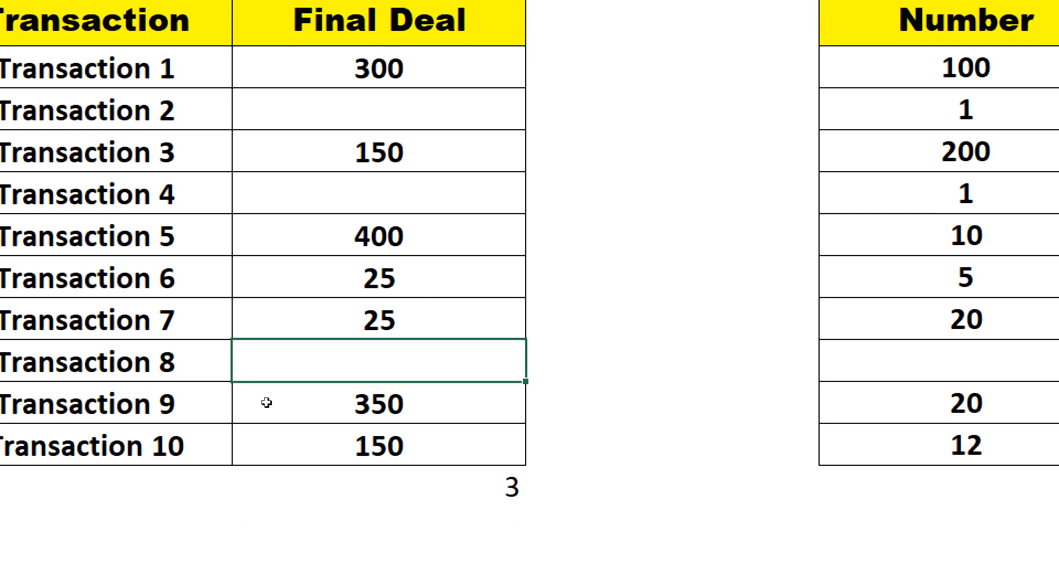
type("25")
key("Return")
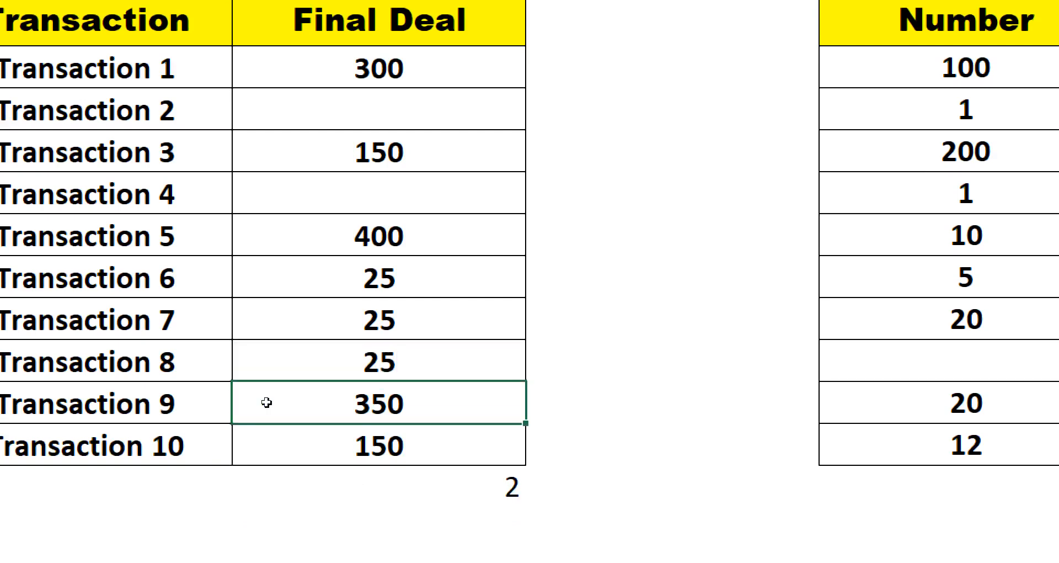
- Enter =COUNTBLANK(D4:D13) in D14 to count the empty cells in the Number column
key("Up")
key("Up")
key("Up")
key("Up")
key("Up")
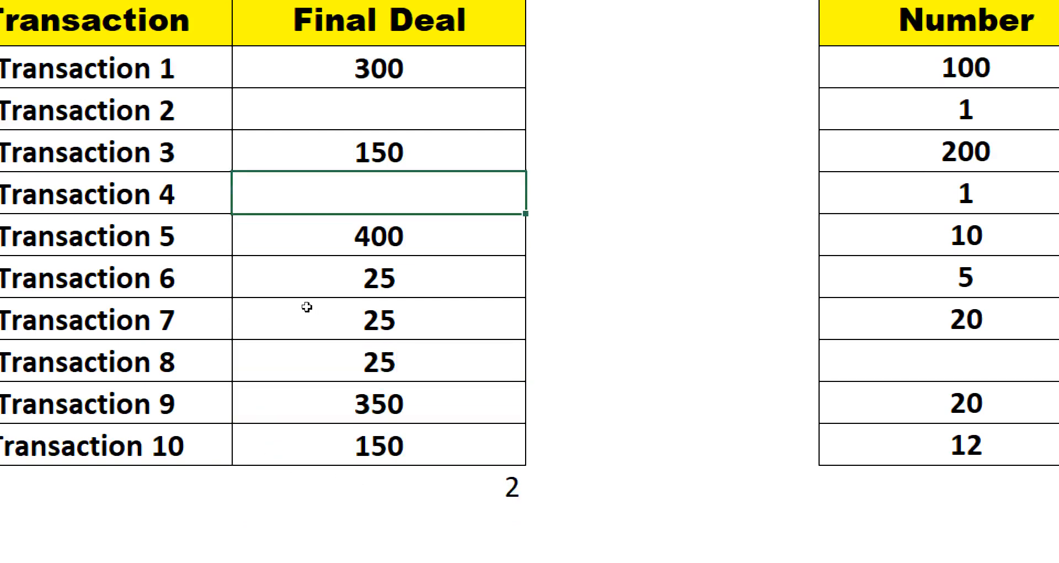
key("Up")
key("Up")
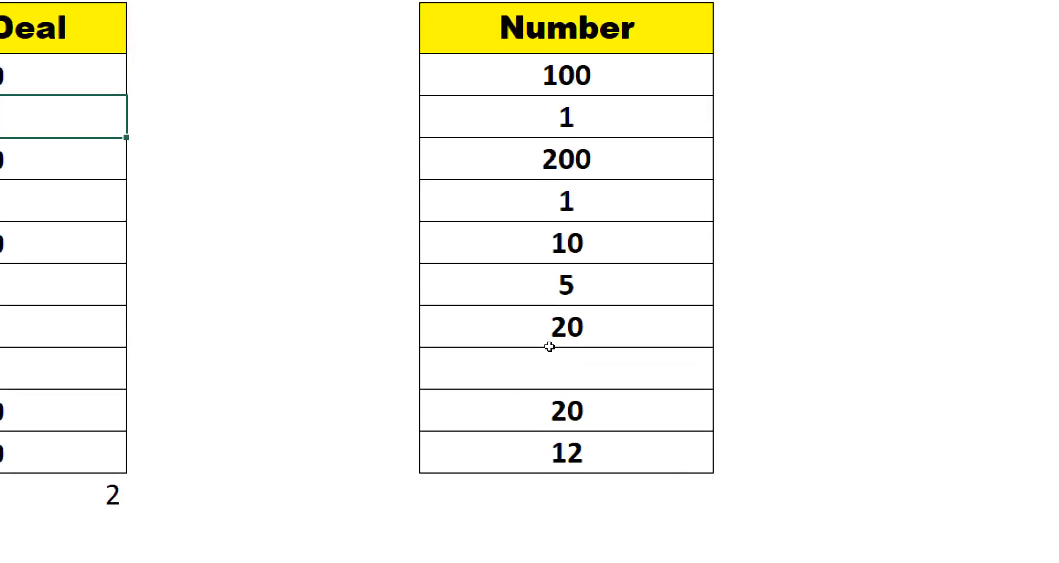
left_click_drag(563, 74, 547, 492)
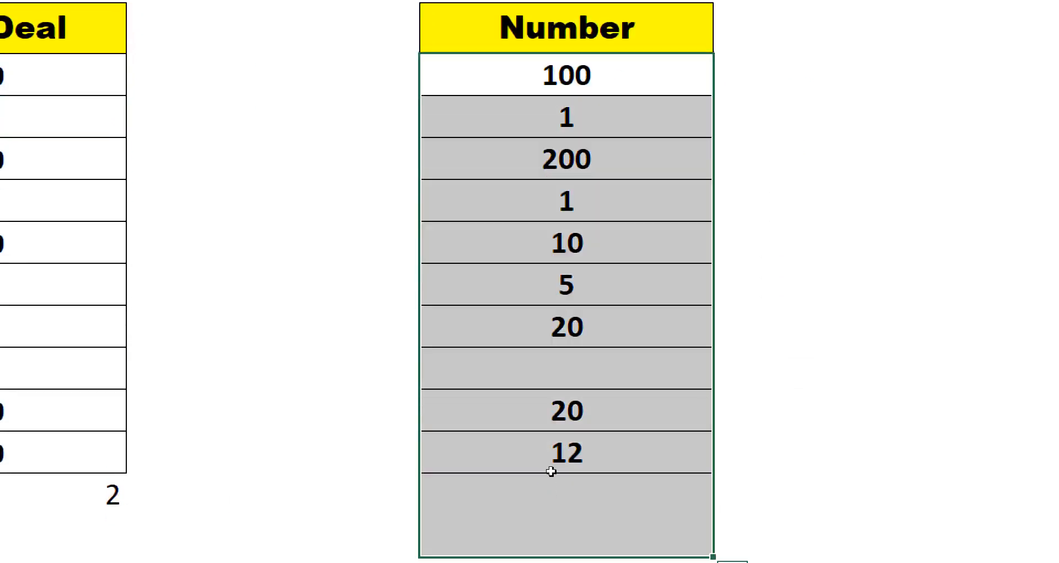
left_click(545, 478)
type("=")
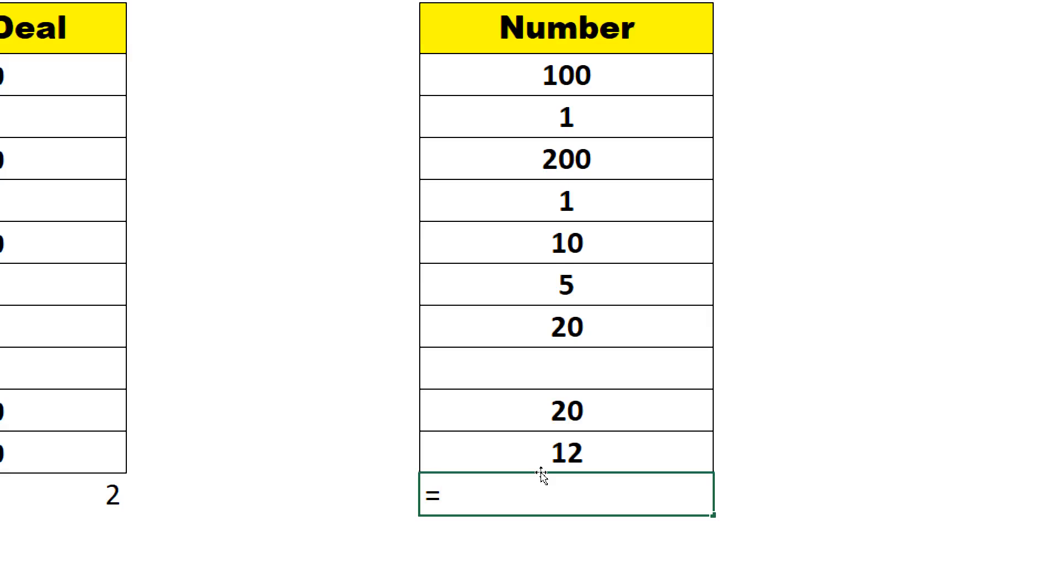
type("cou")
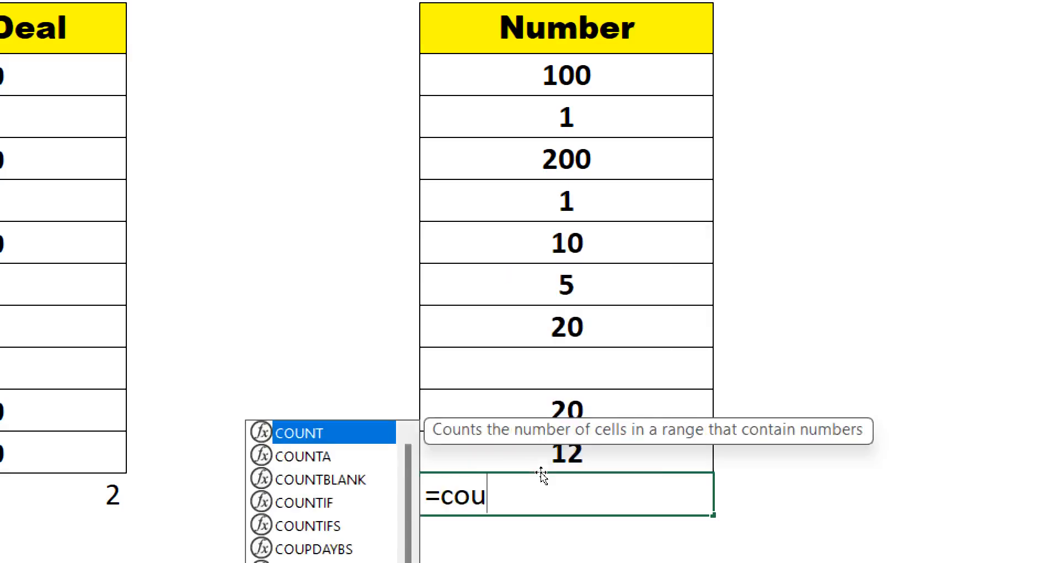
key("Down")
key("Down")
key("Tab")
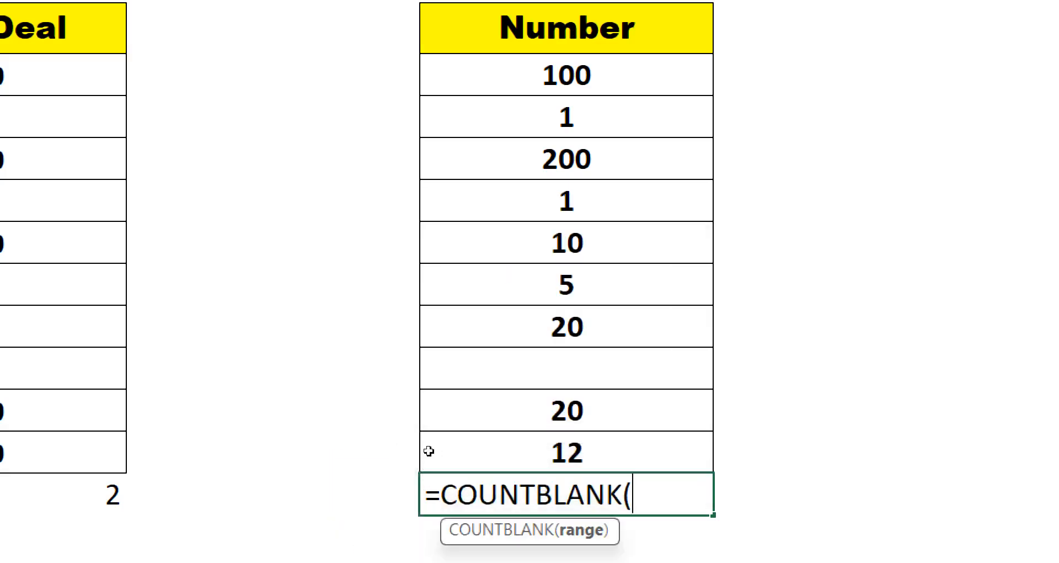
left_click_drag(543, 77, 581, 435)
key("Return")
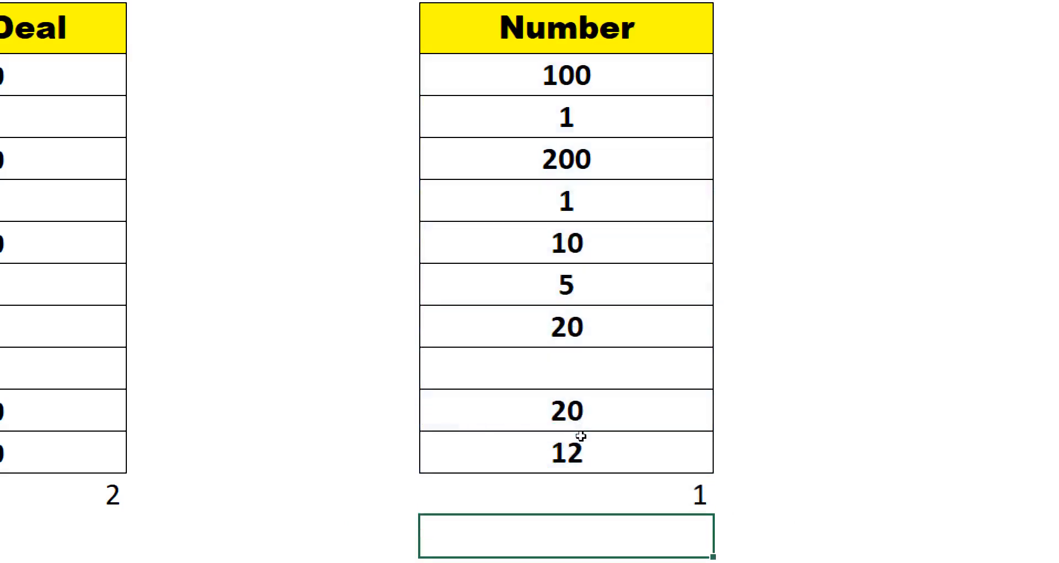
- Clear the 20 in D12 of the Number column
key("Up")
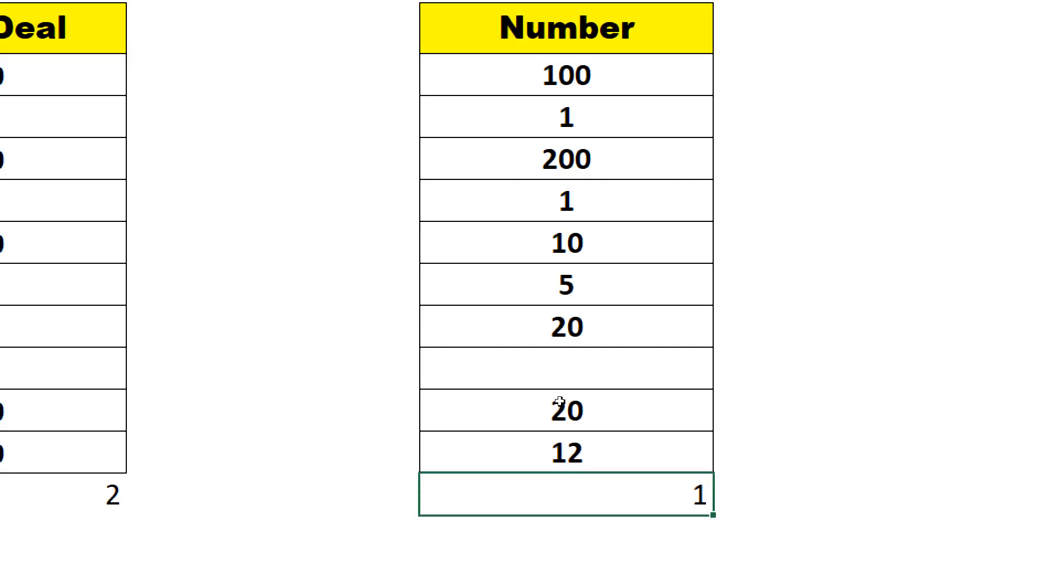
left_click(548, 418)
key("Delete")
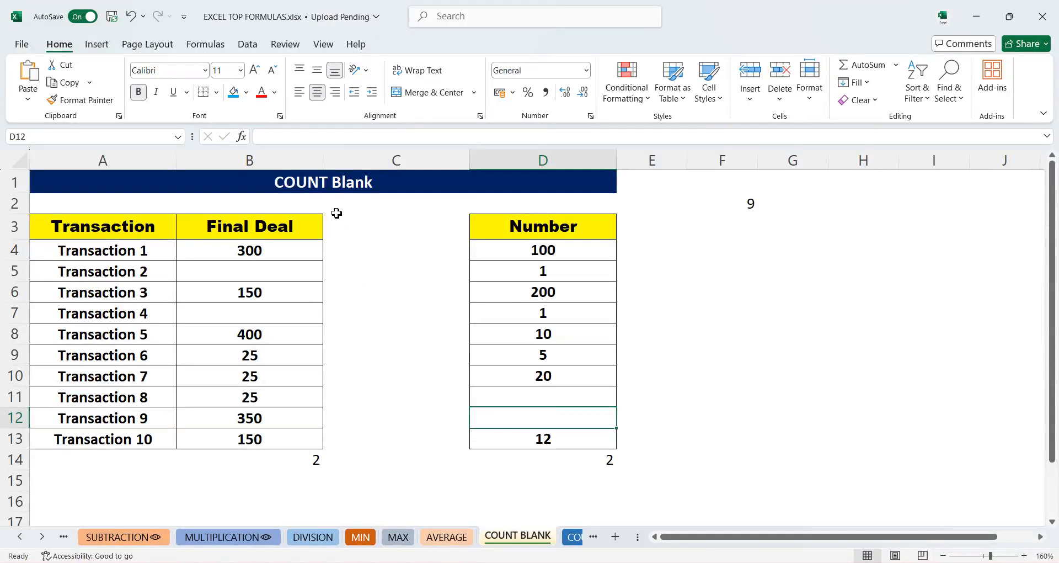
- On the COUNT sheet, enter =COUNT(B4:B13) in B14 to count the Final Deal values
left_click(574, 536)
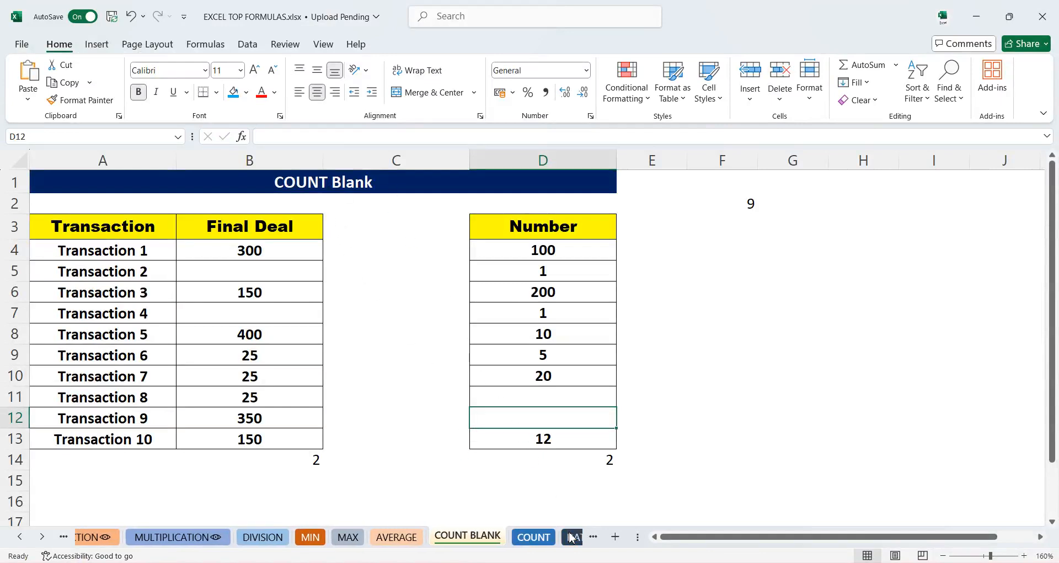
scroll(475, 326, "up", 1)
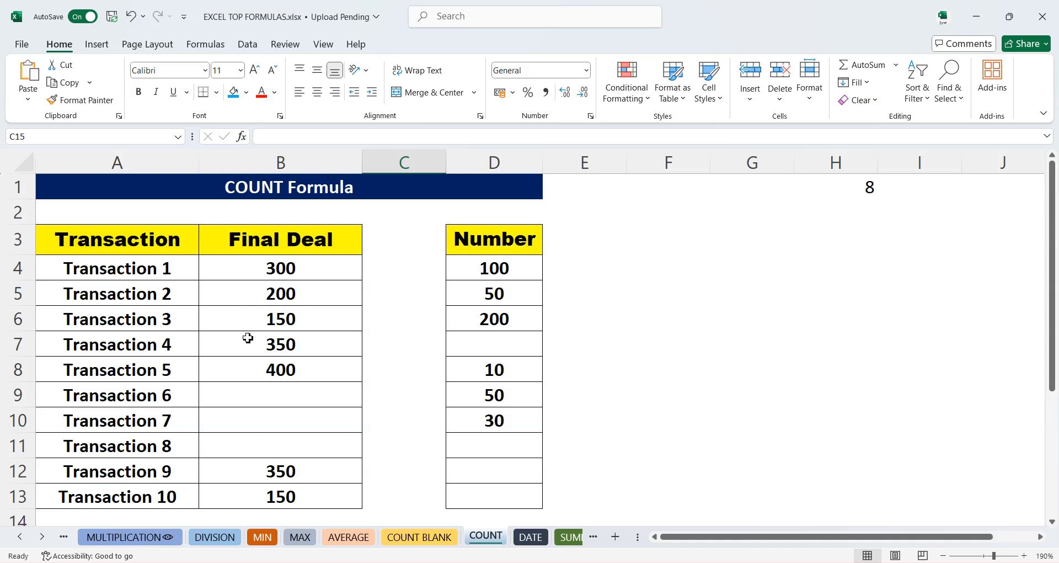
scroll(266, 320, "down", 1)
scroll(267, 324, "up", 1)
scroll(285, 407, "down", 1)
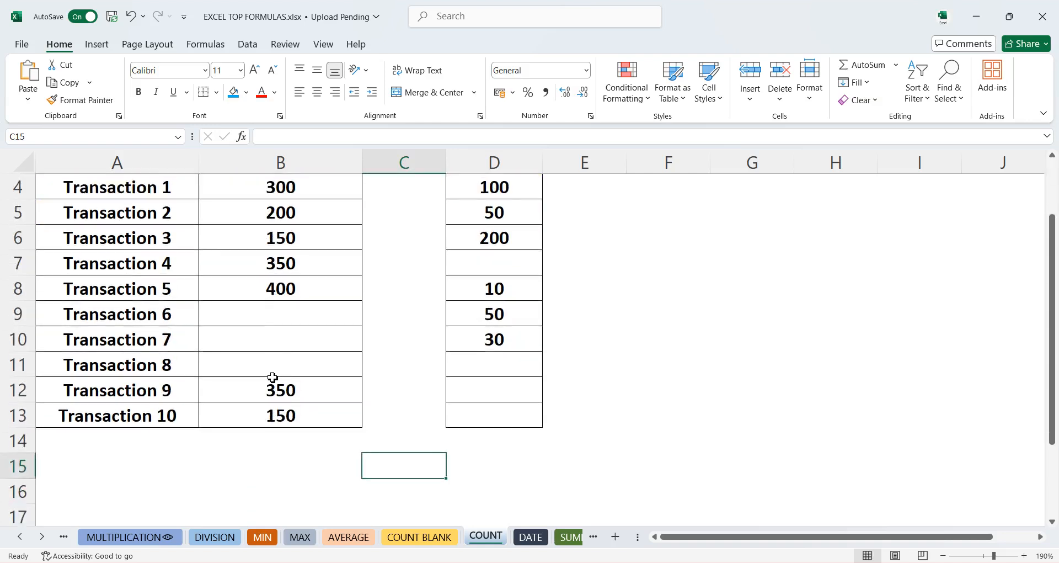
left_click(270, 439)
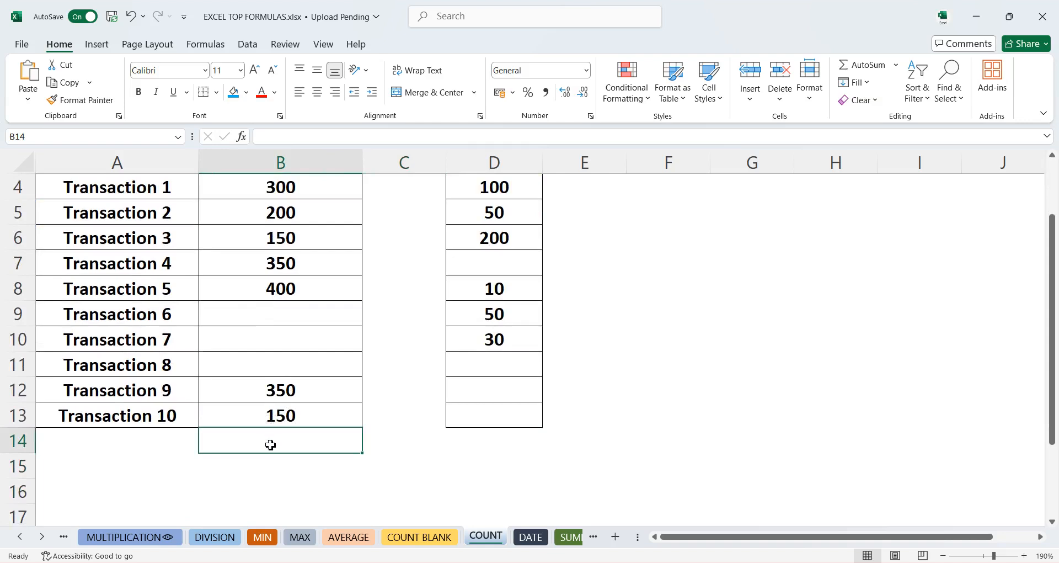
type("=coun")
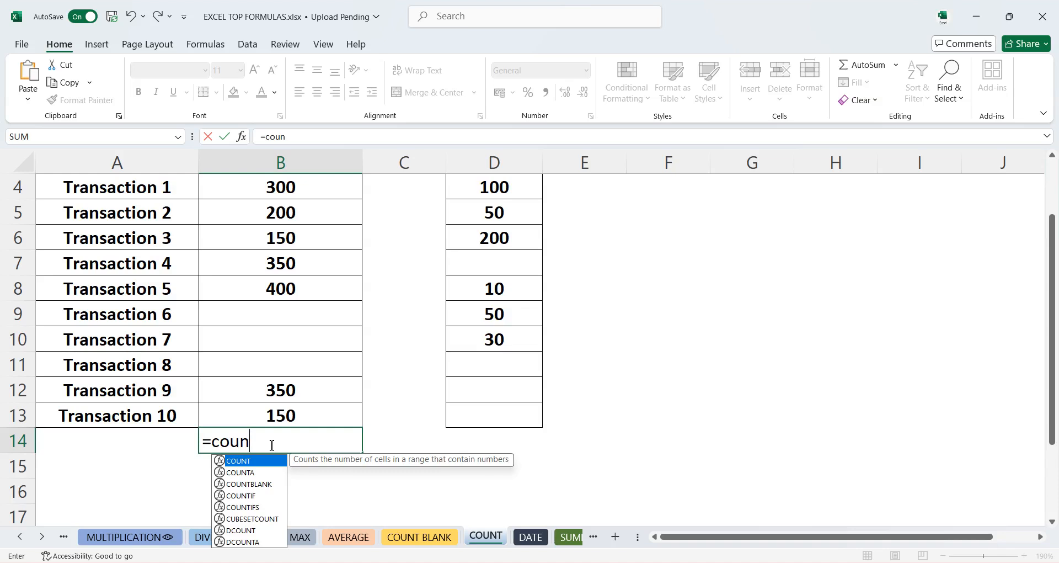
key("Tab")
key("Return")
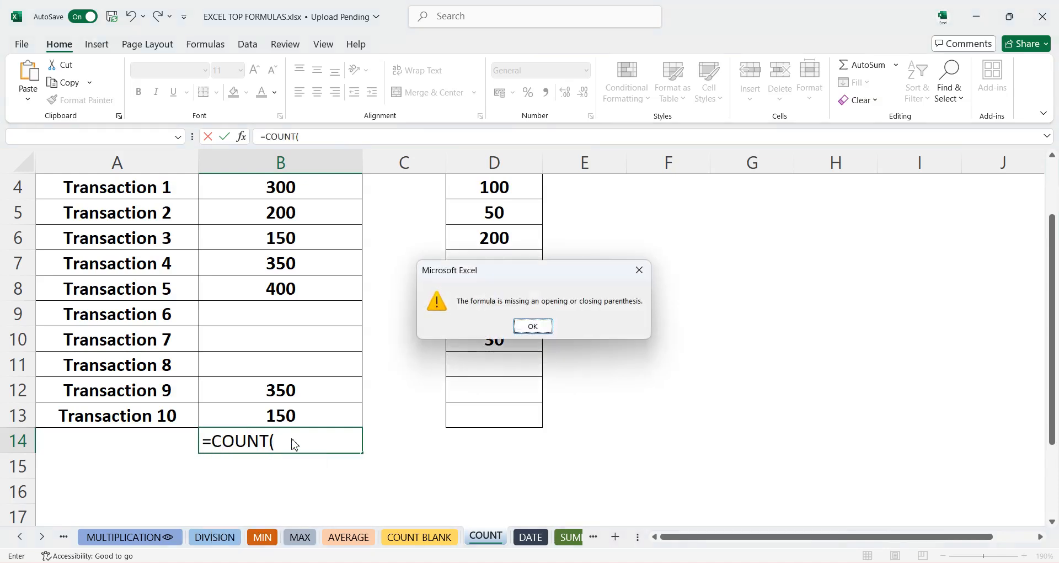
left_click(531, 326)
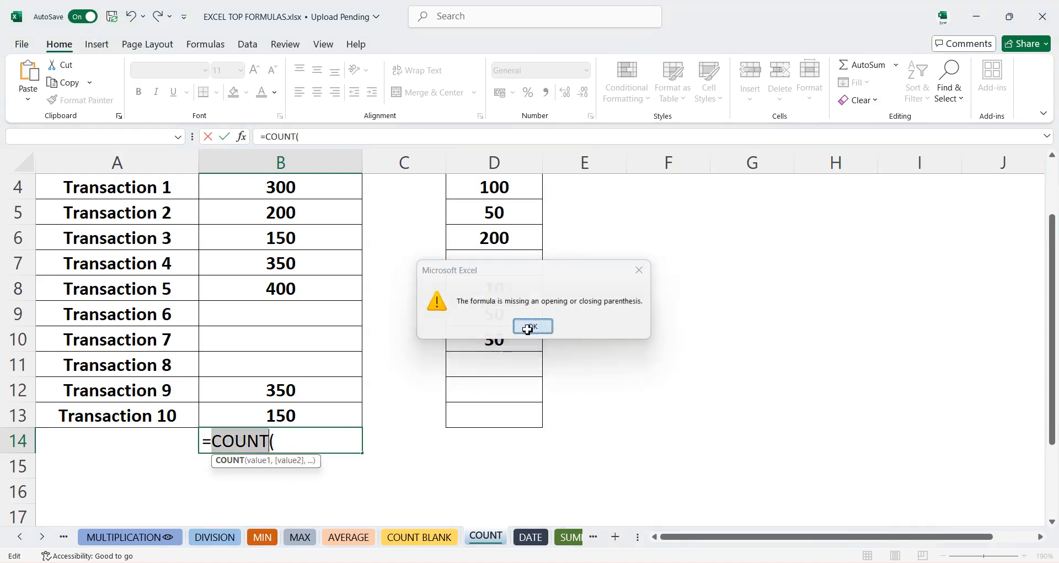
left_click(295, 440)
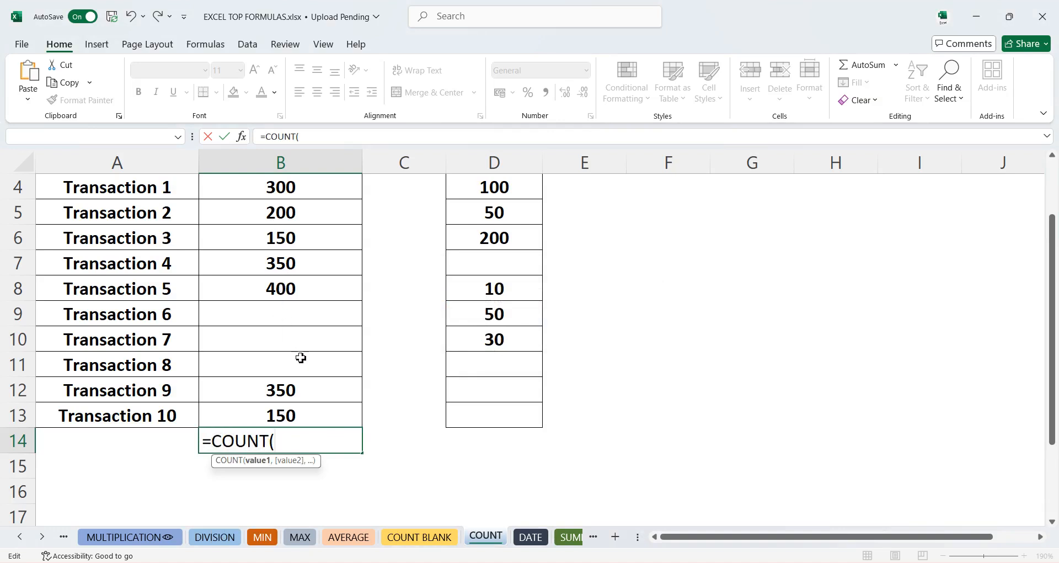
key("BackSpace")
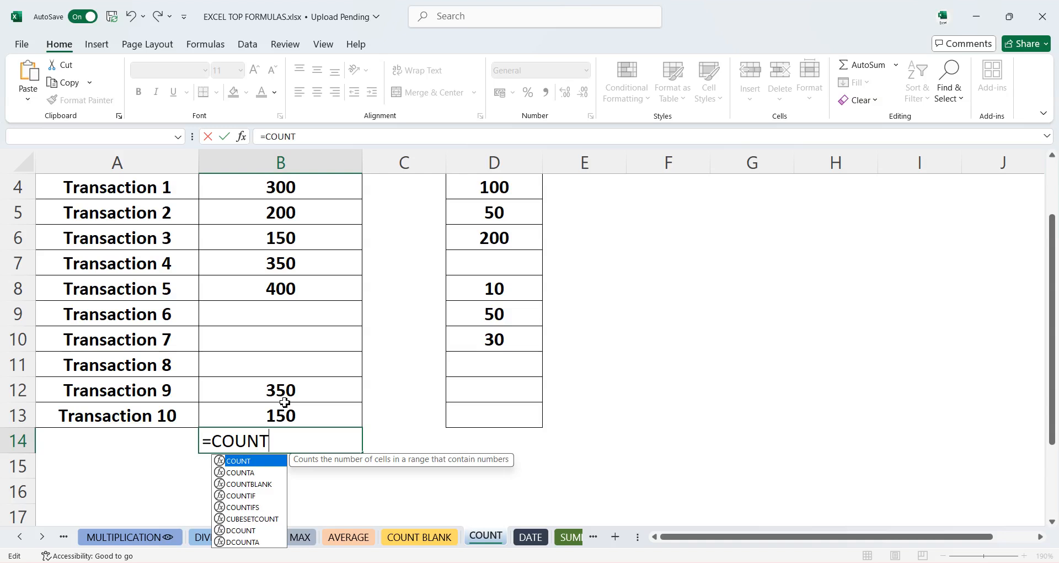
type("(")
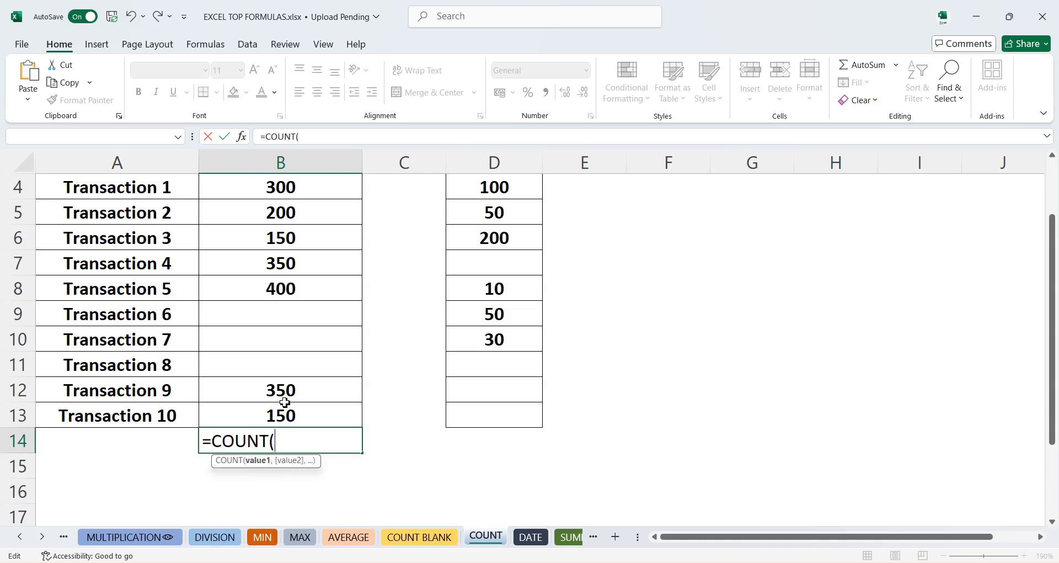
left_click_drag(254, 196, 291, 416)
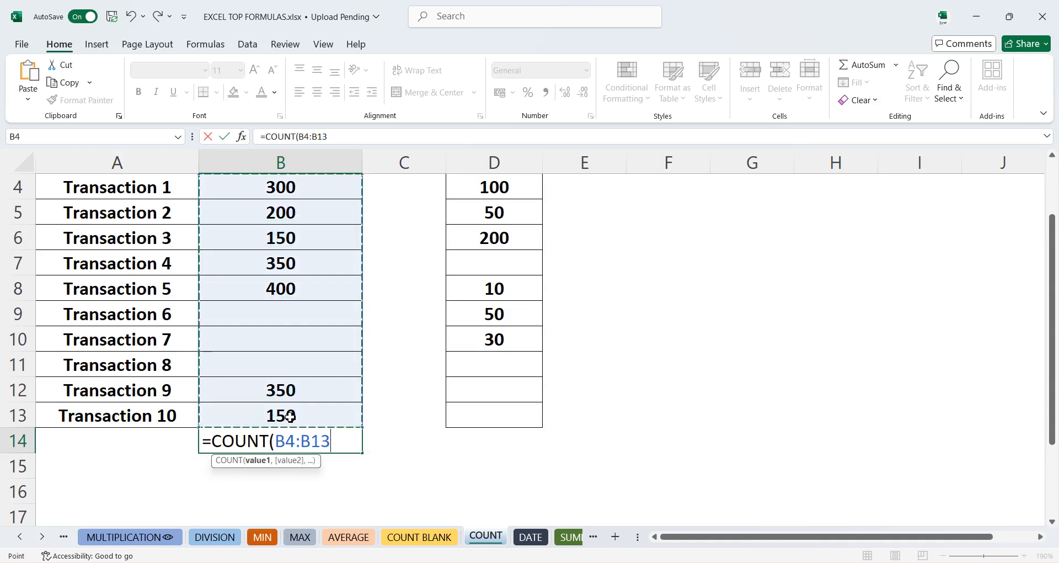
key("Return")
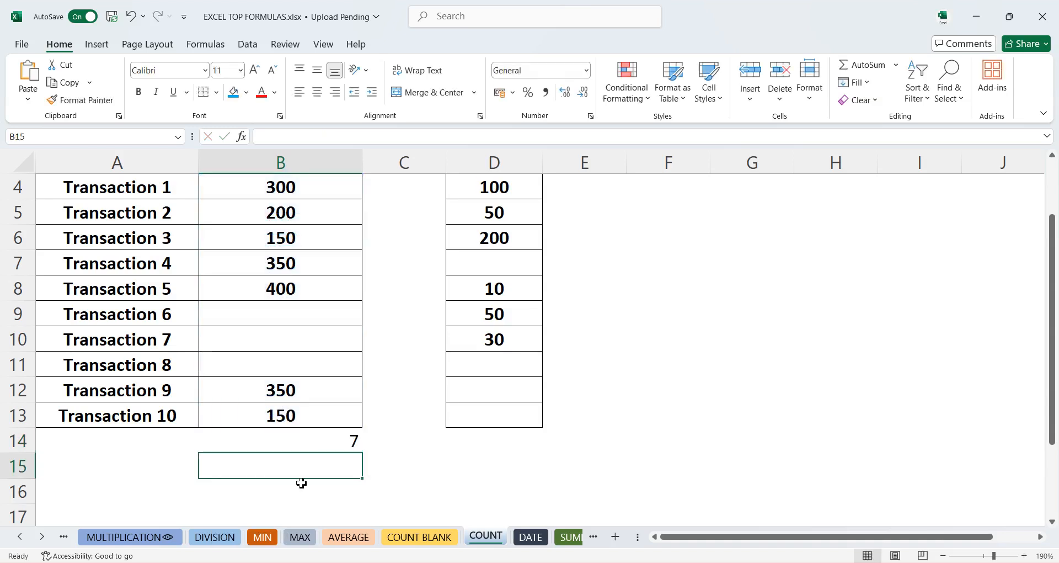
- Enter 150 as the Final Deal for Transaction 6 on the COUNT sheet
left_click(324, 444)
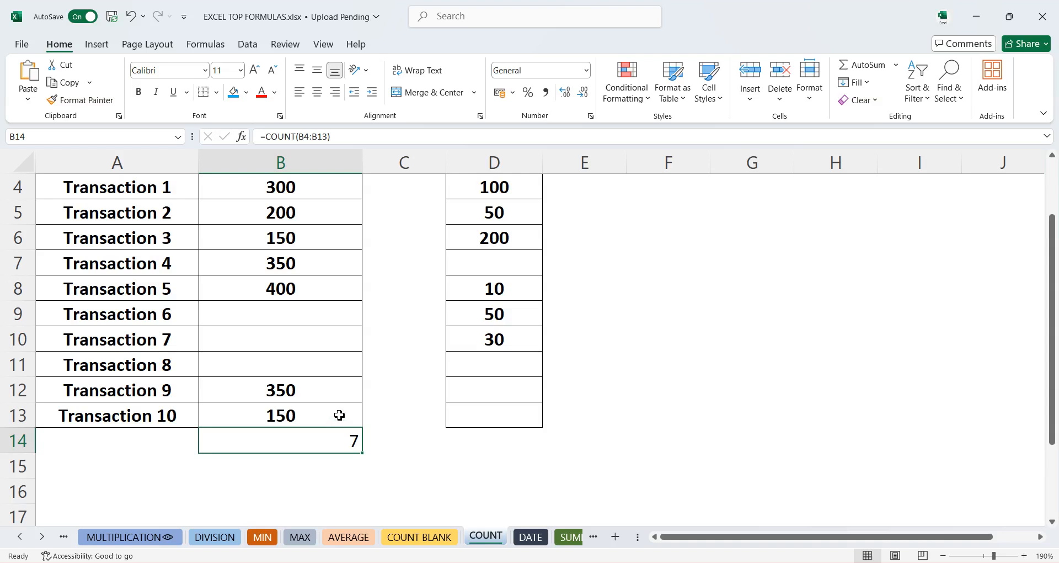
left_click(307, 317)
type("150")
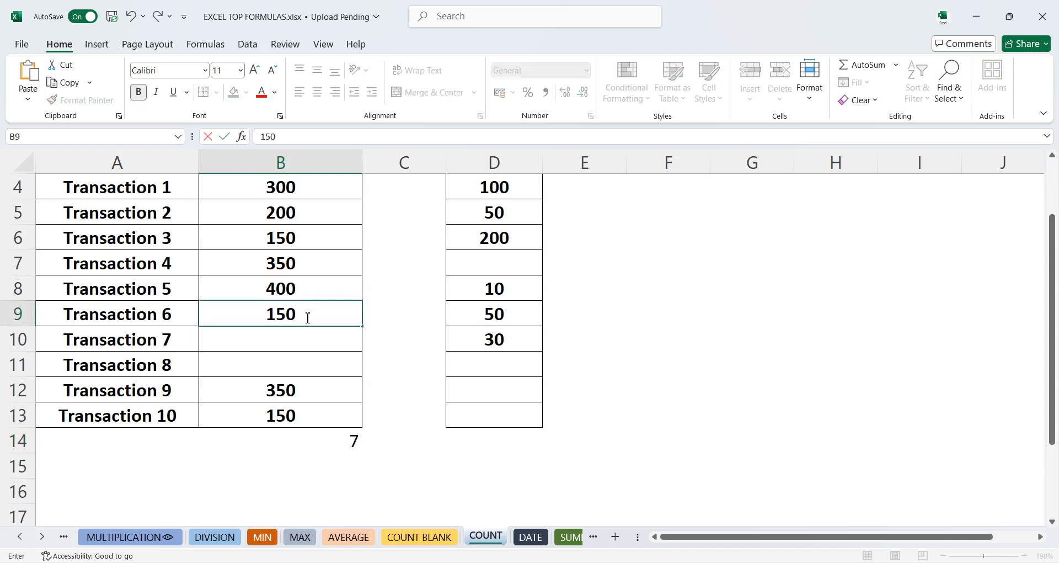
key("Return")
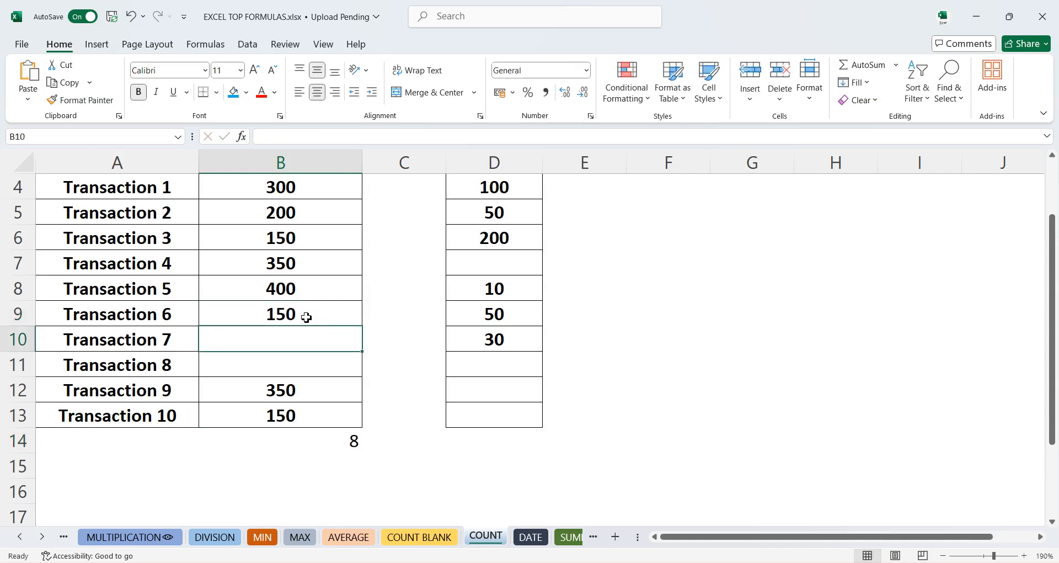
- Clear the Final Deal values for Transactions 3 through 7 in B6:B10
left_click(306, 317)
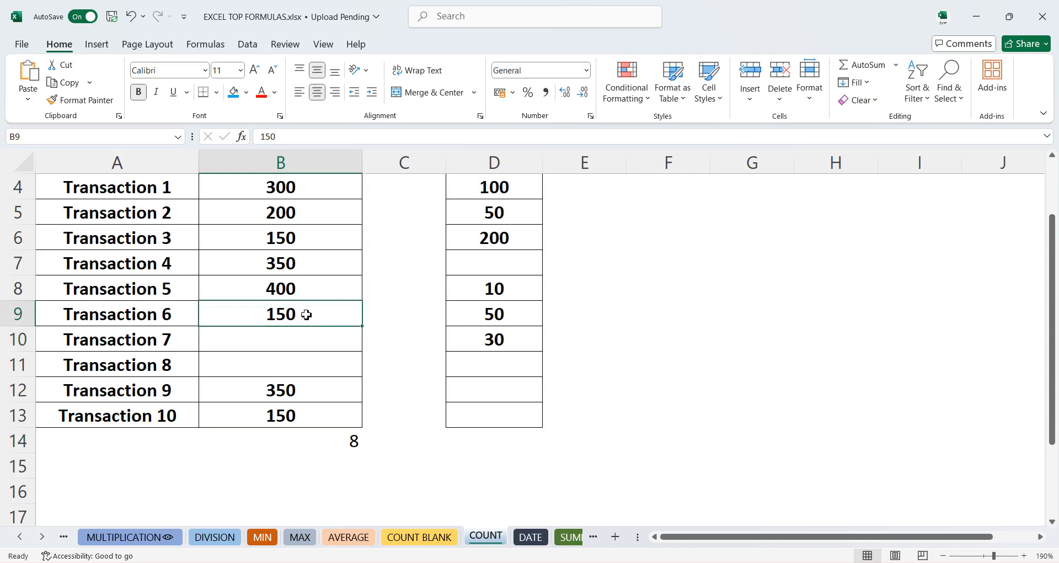
left_click(292, 238)
left_click_drag(292, 239, 310, 330)
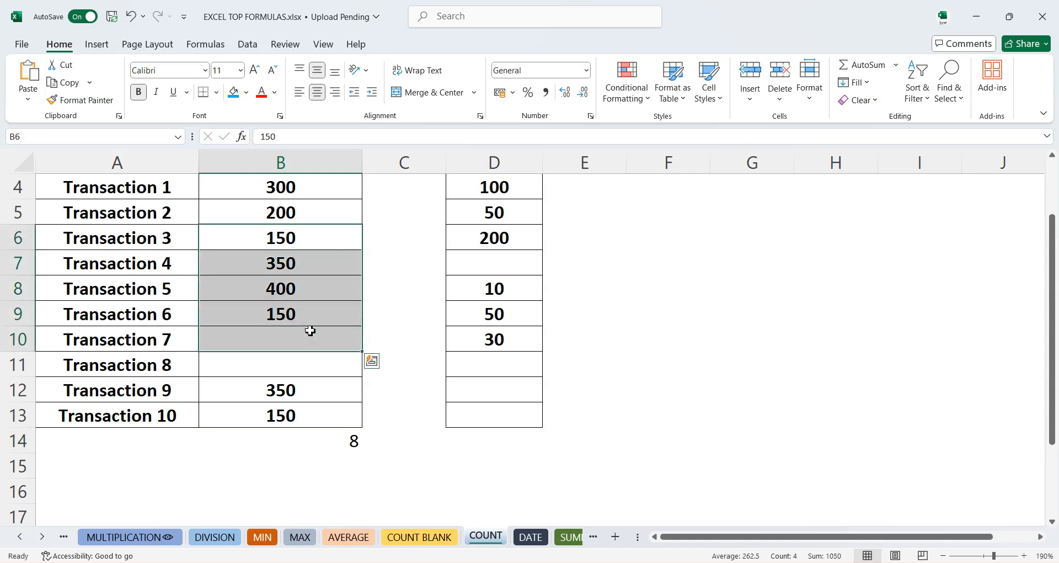
key("Delete")
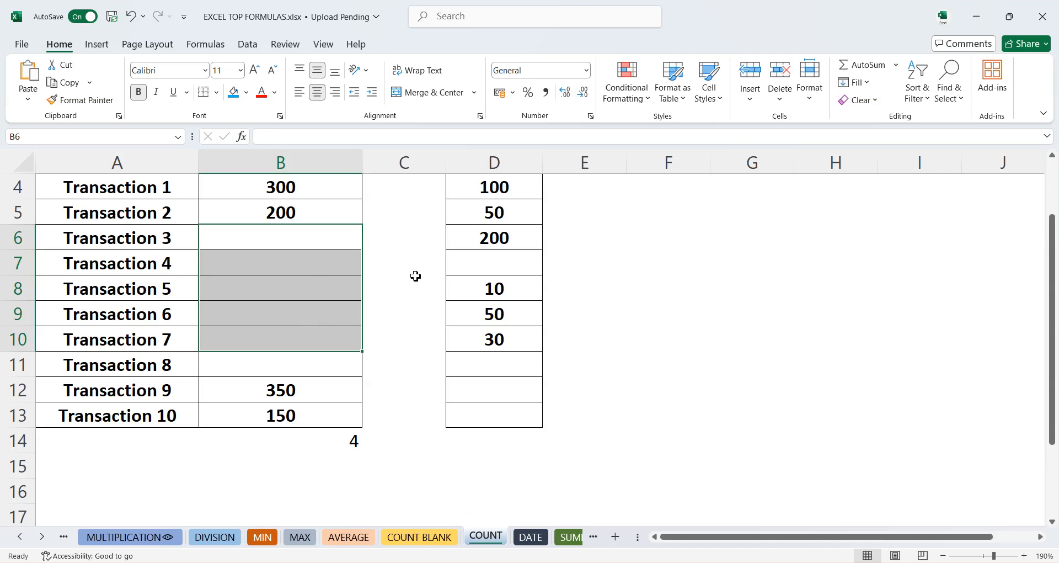
- On the DATE sheet, enter =TODAY() in B2 under Current Date
left_click(529, 538)
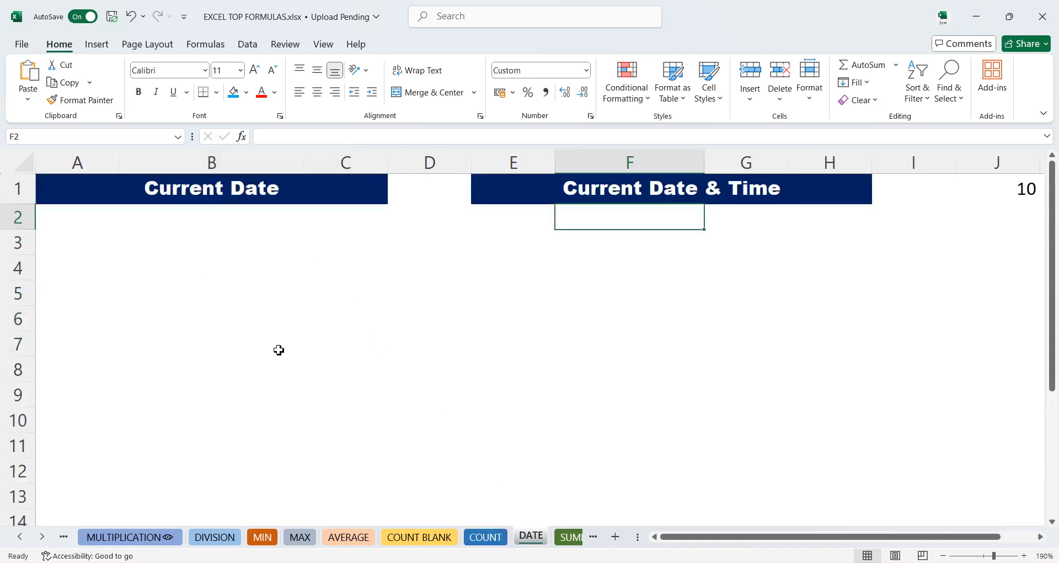
left_click(200, 214)
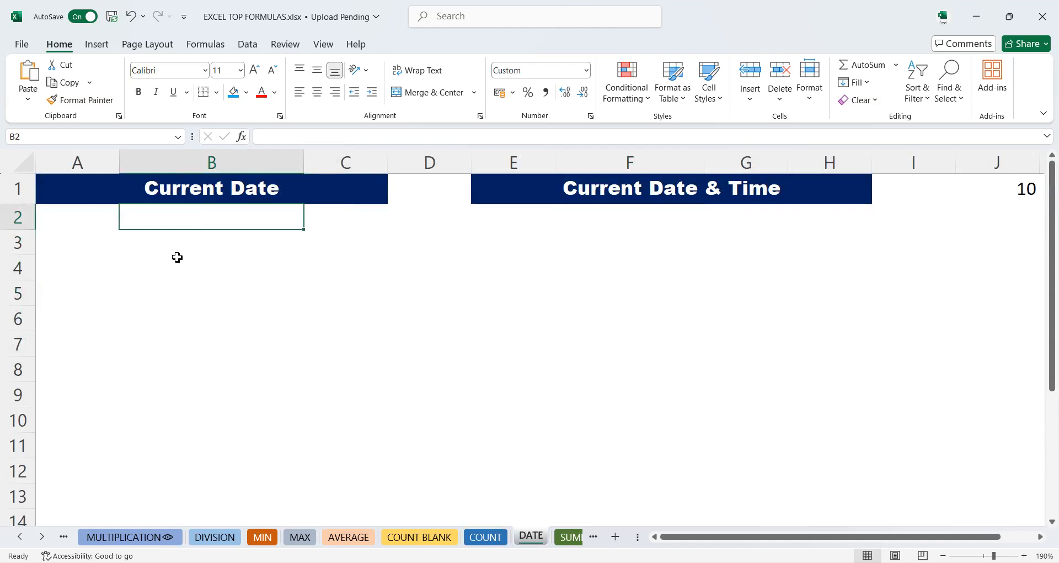
type("=")
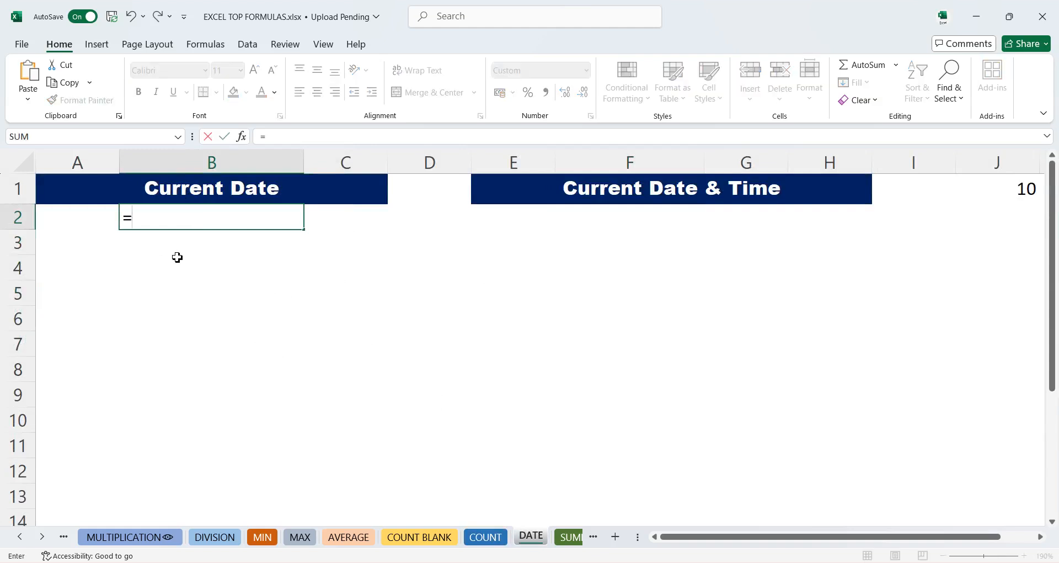
type("to")
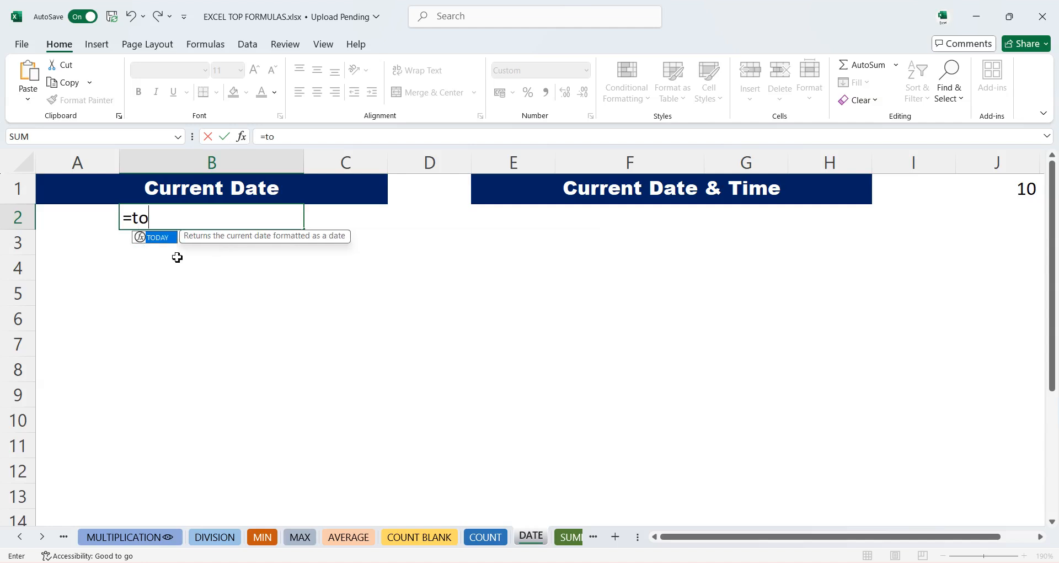
type("d")
key("Tab")
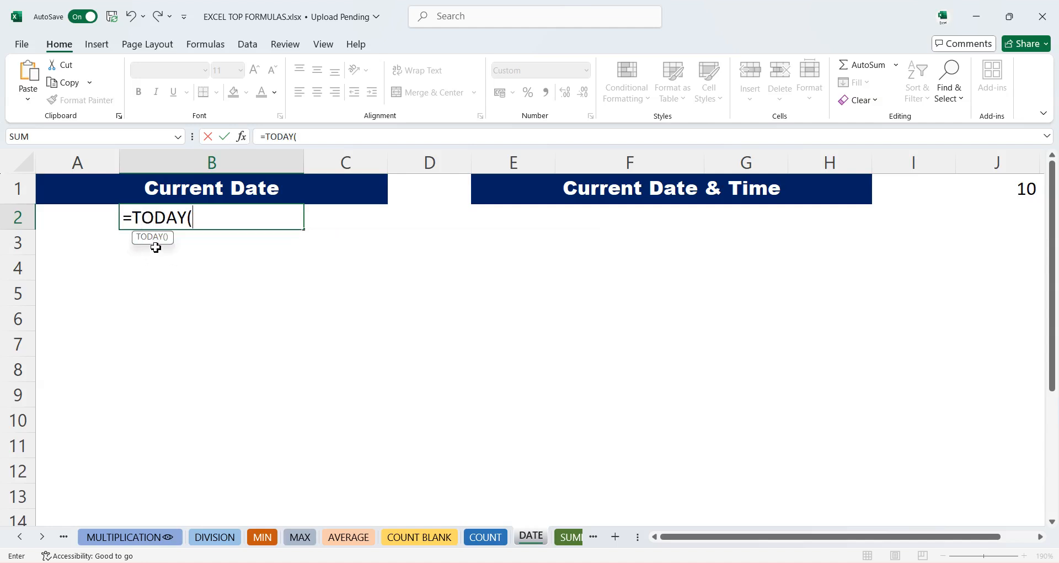
type(")")
key("Return")
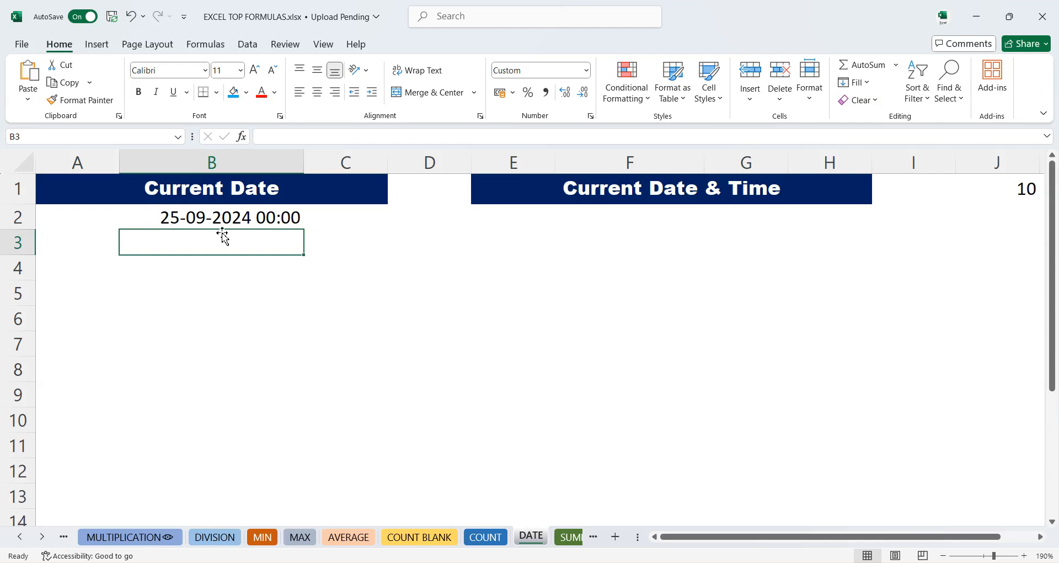
- Enter =NOW() in F2 under Current Date & Time
left_click(657, 219)
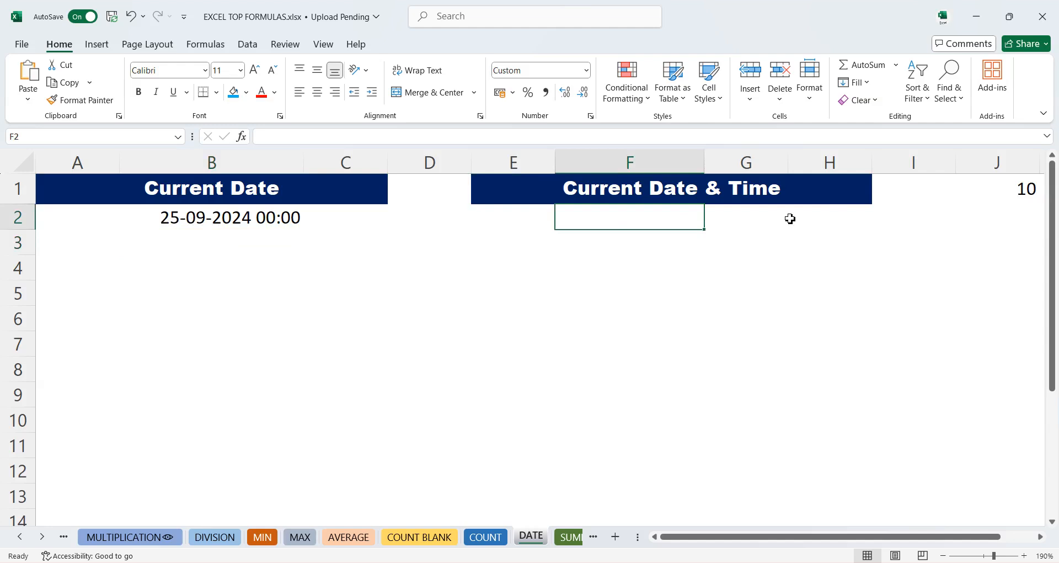
type("=")
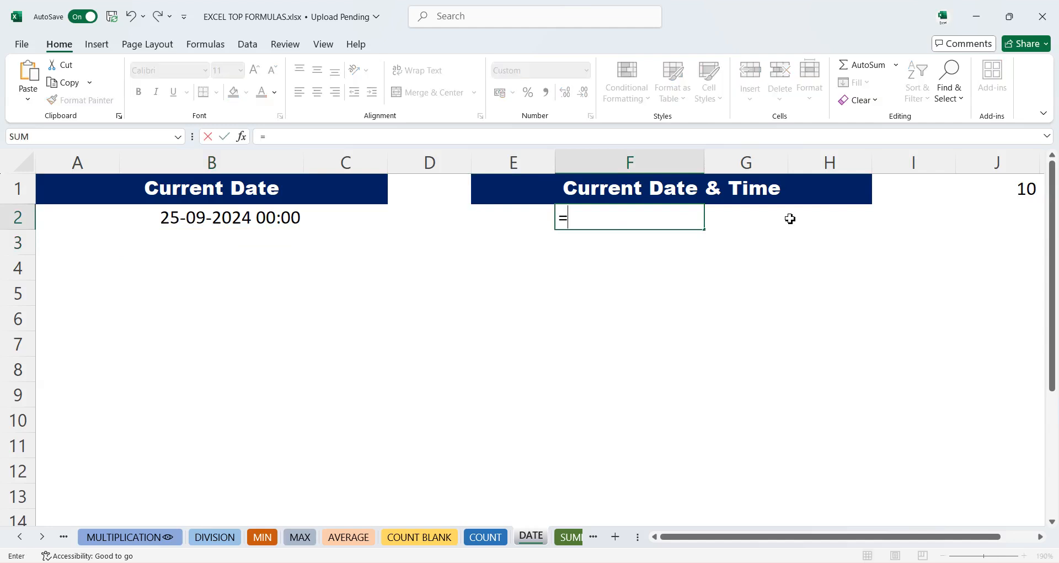
type("now")
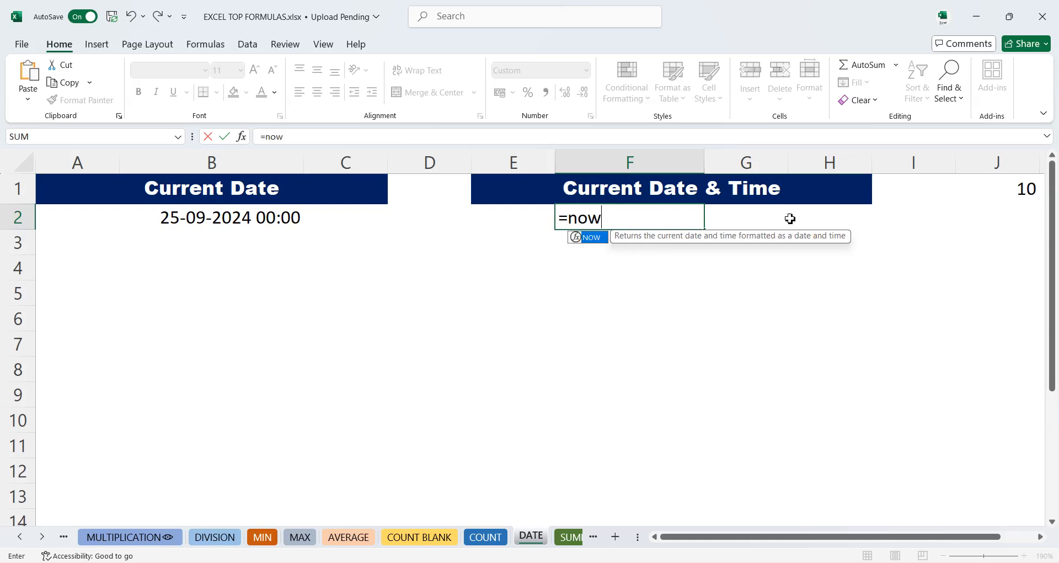
key("Tab")
type(")")
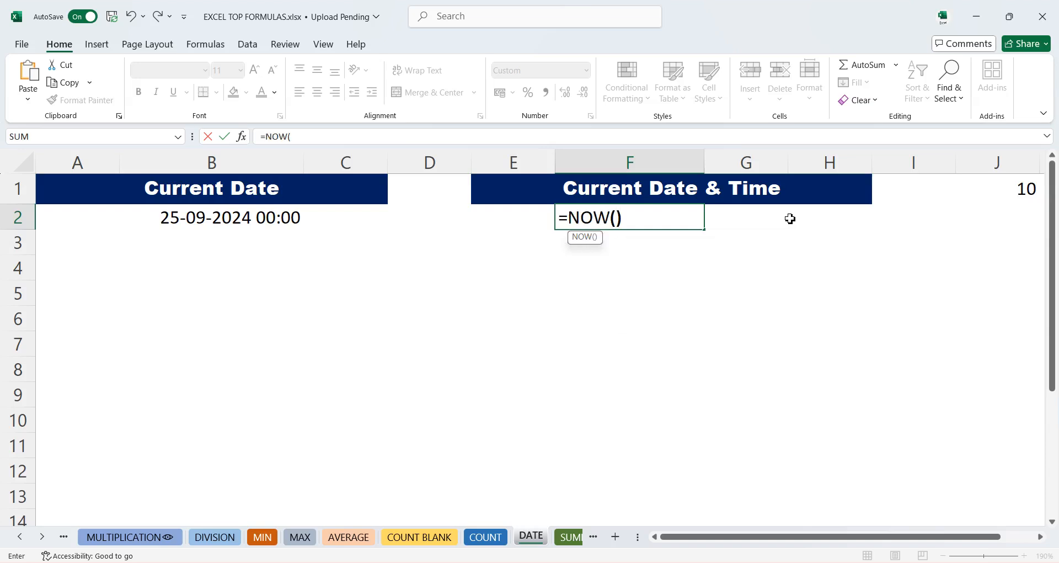
key("Return")
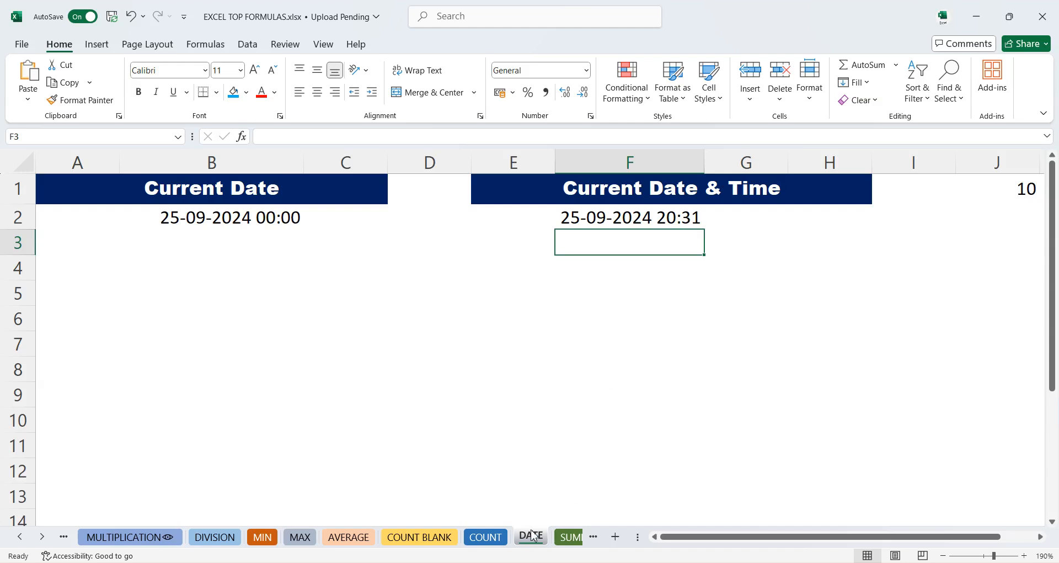
- Open the SUMIF sheet
left_click(567, 542)
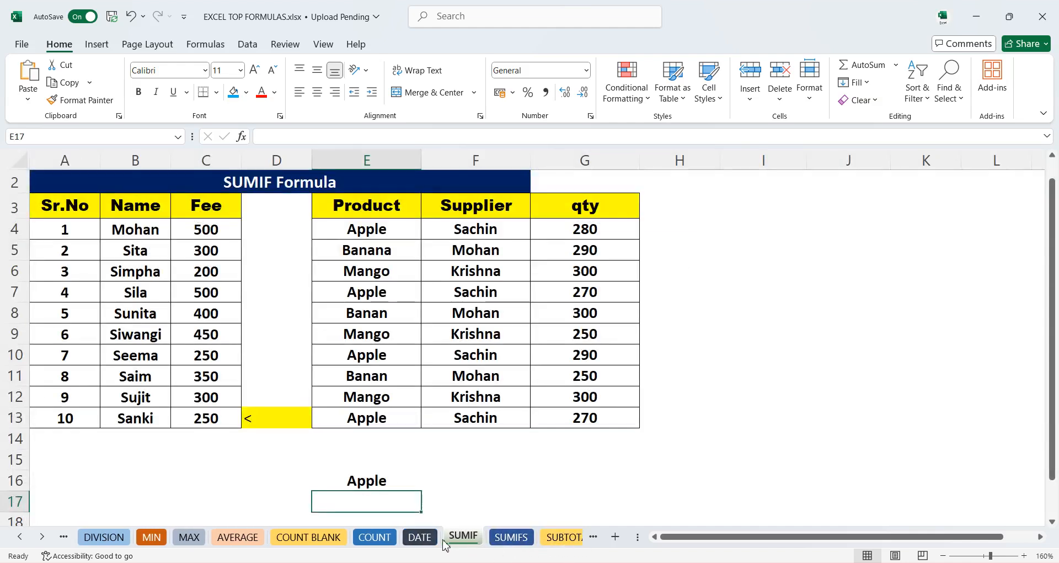
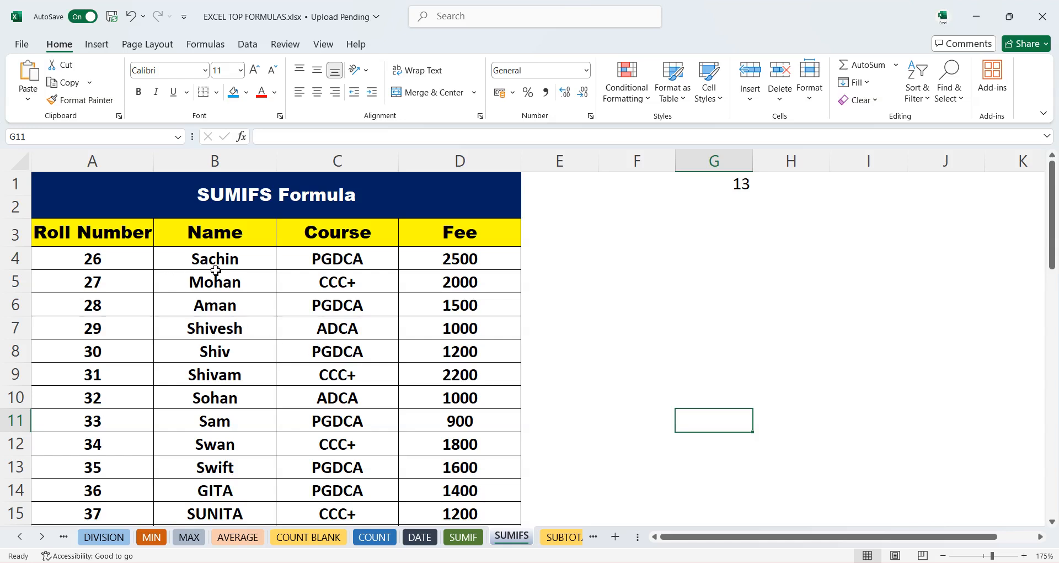
- Examine the Name, Course and Fee columns of the SUMIFS table by selecting and scrolling through them
left_click(216, 249)
left_click_drag(216, 248, 243, 426)
left_click_drag(338, 258, 334, 393)
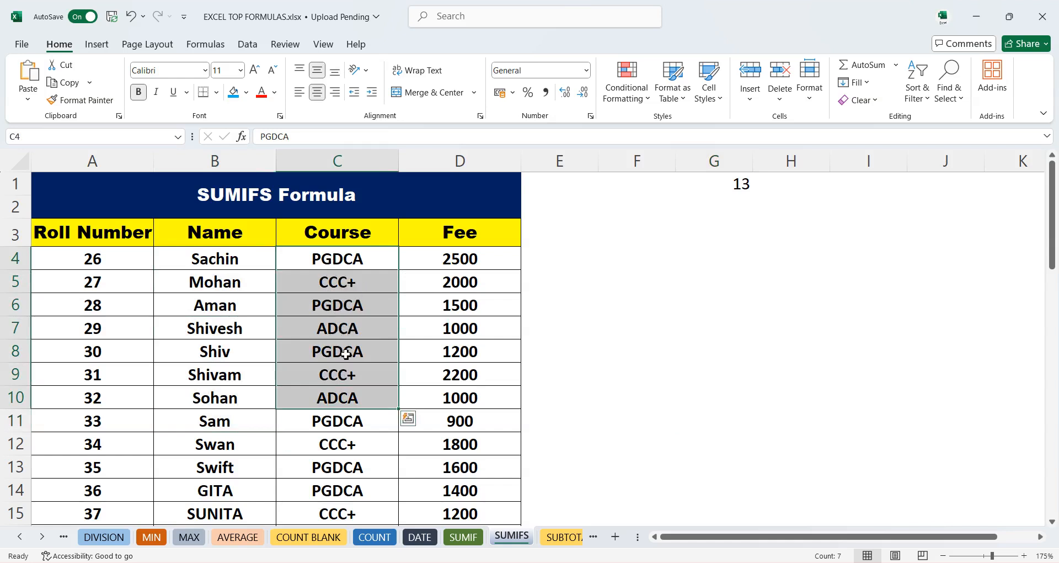
left_click_drag(450, 261, 453, 465)
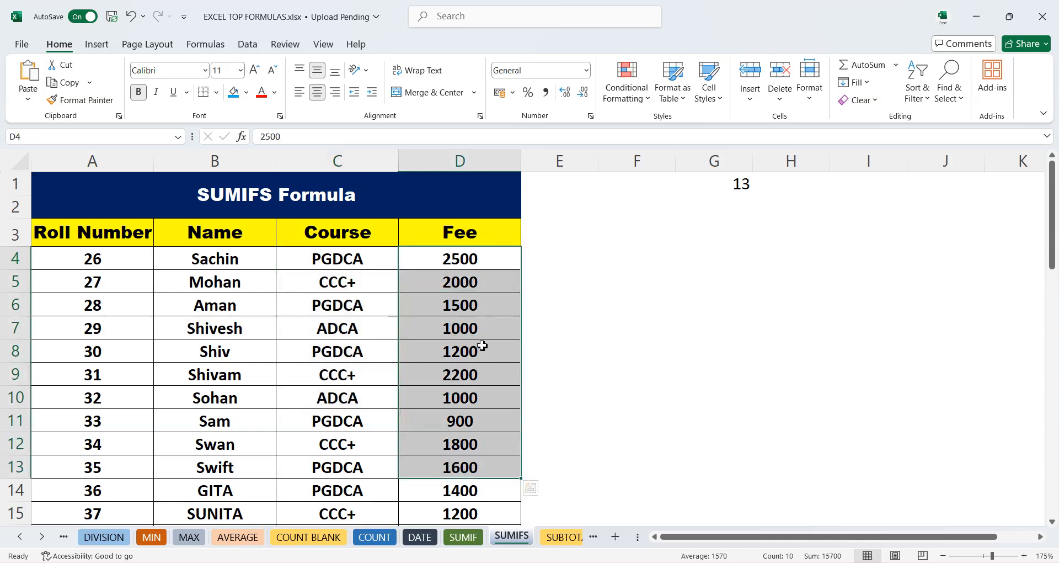
left_click(632, 260)
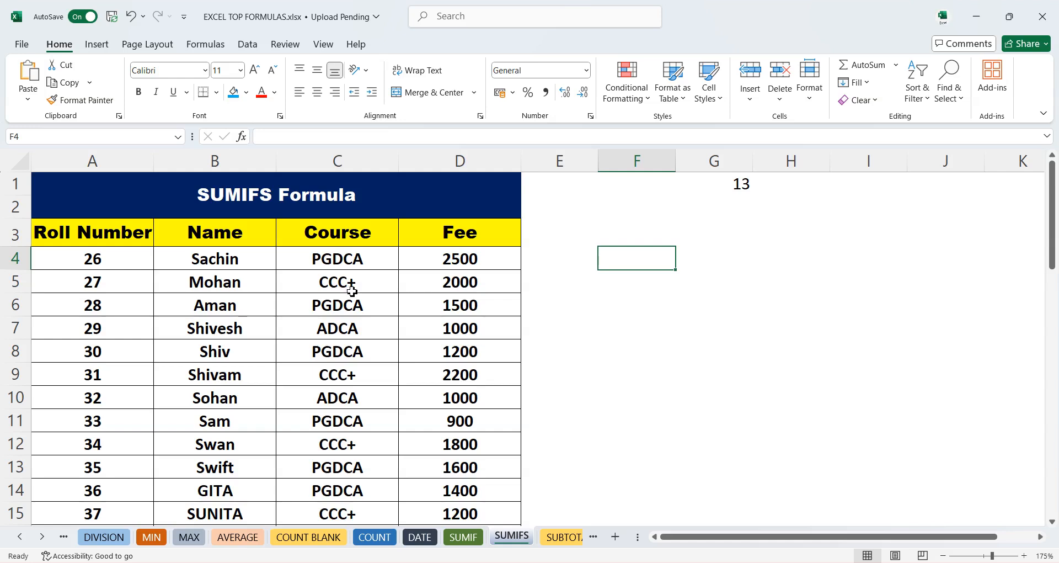
scroll(129, 363, "down", 4)
scroll(138, 378, "down", 1)
scroll(270, 381, "down", 5)
scroll(274, 376, "up", 10)
- Enter =SUMIFS(D4:D49,C4:C49,F3) in F4 to total fees for the course named in F3
type("=")
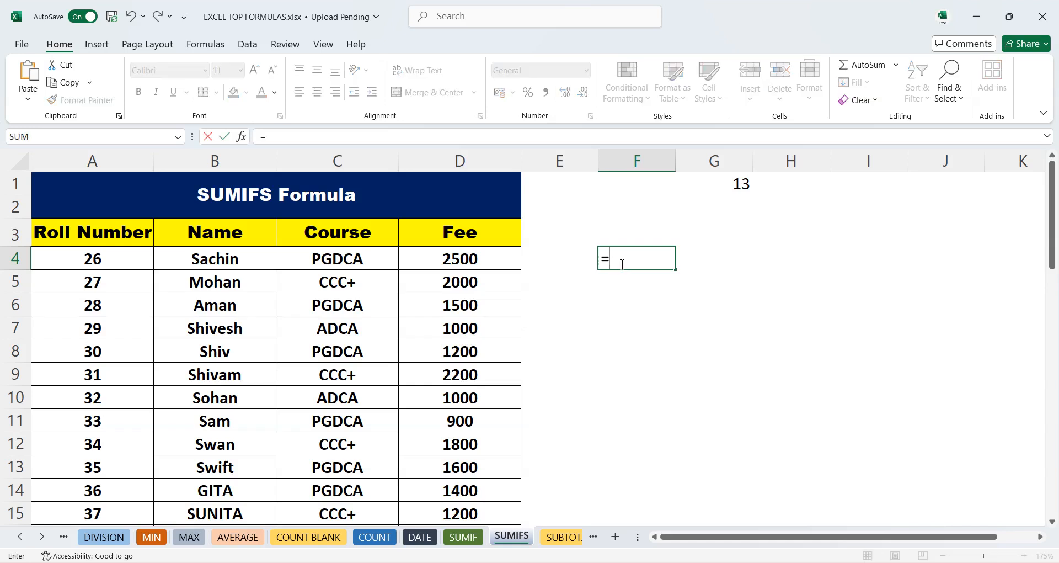
type("sum")
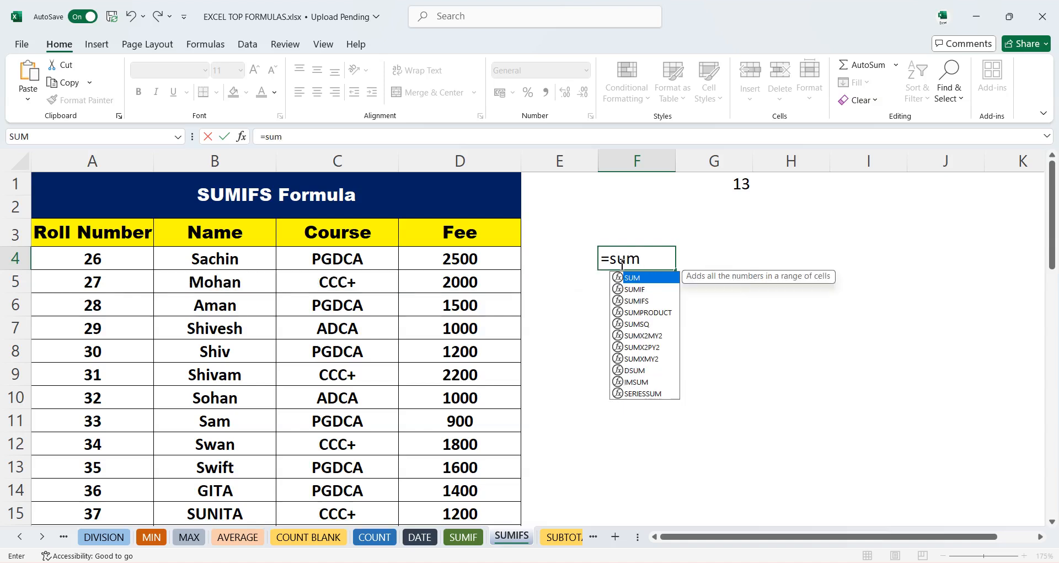
type("if")
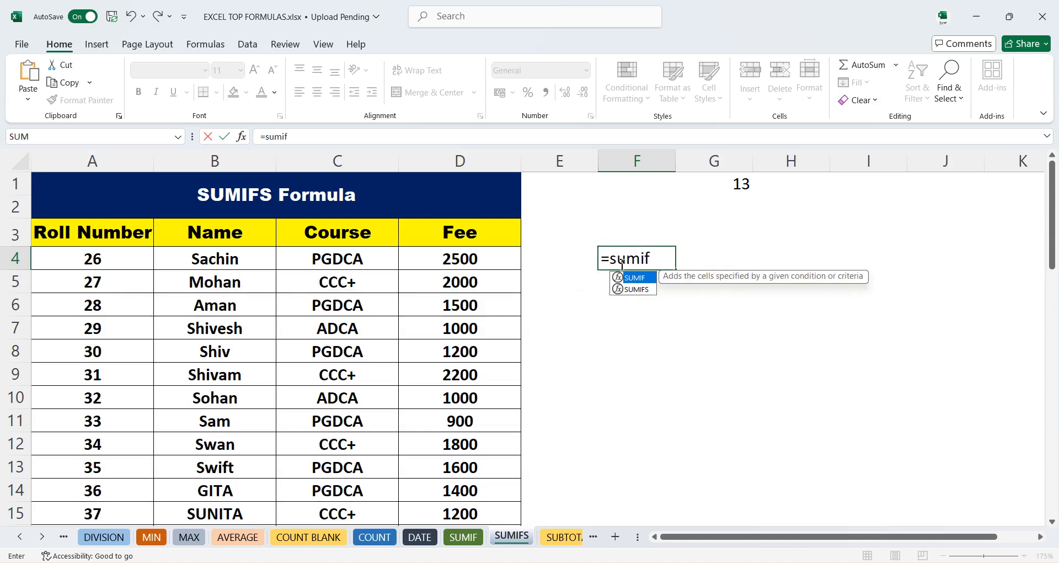
key("Down")
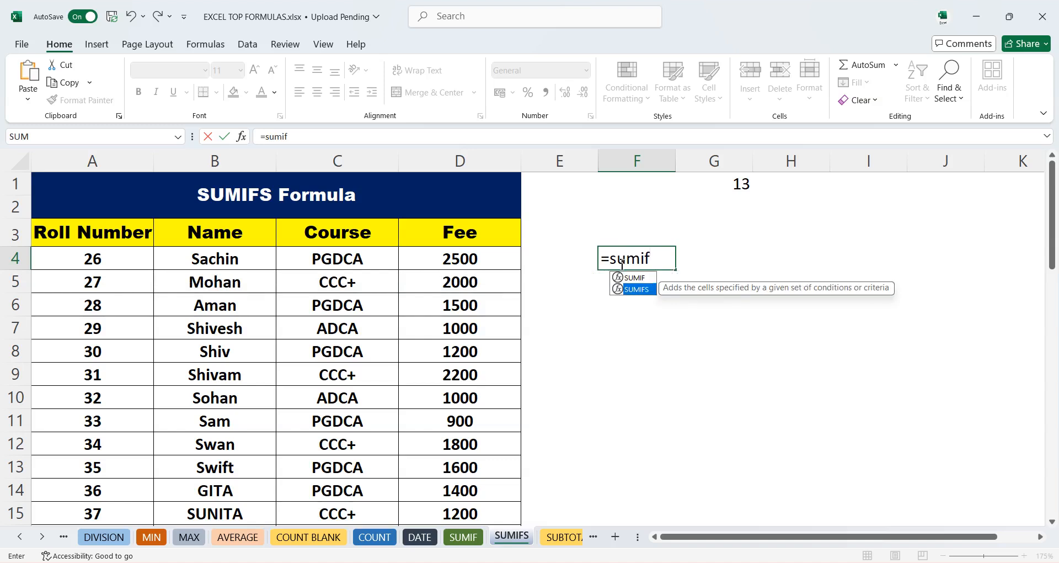
key("Tab")
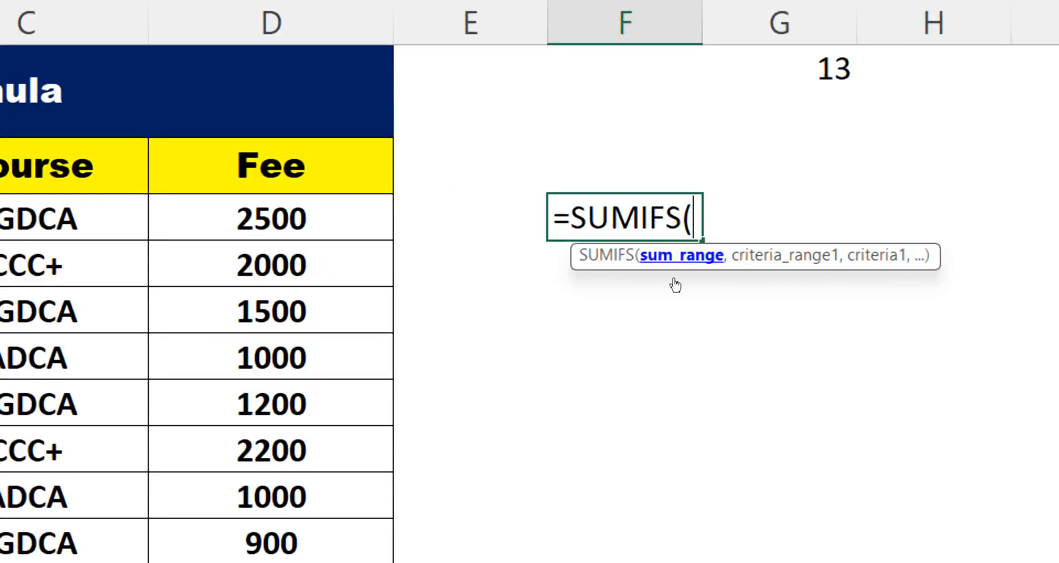
left_click_drag(459, 255, 478, 532)
left_click_drag(478, 474, 474, 498)
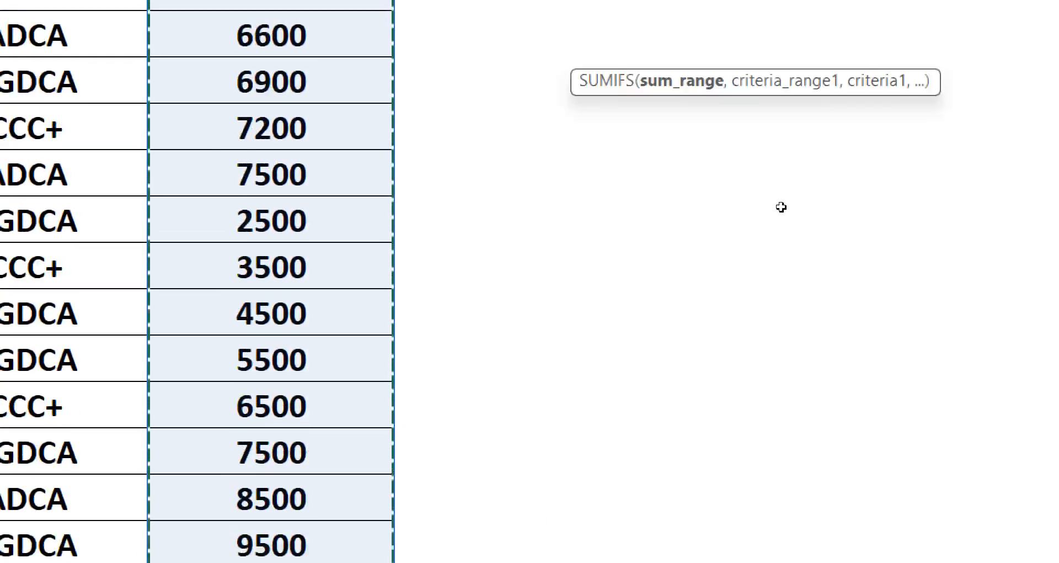
scroll(664, 255, "up", 11)
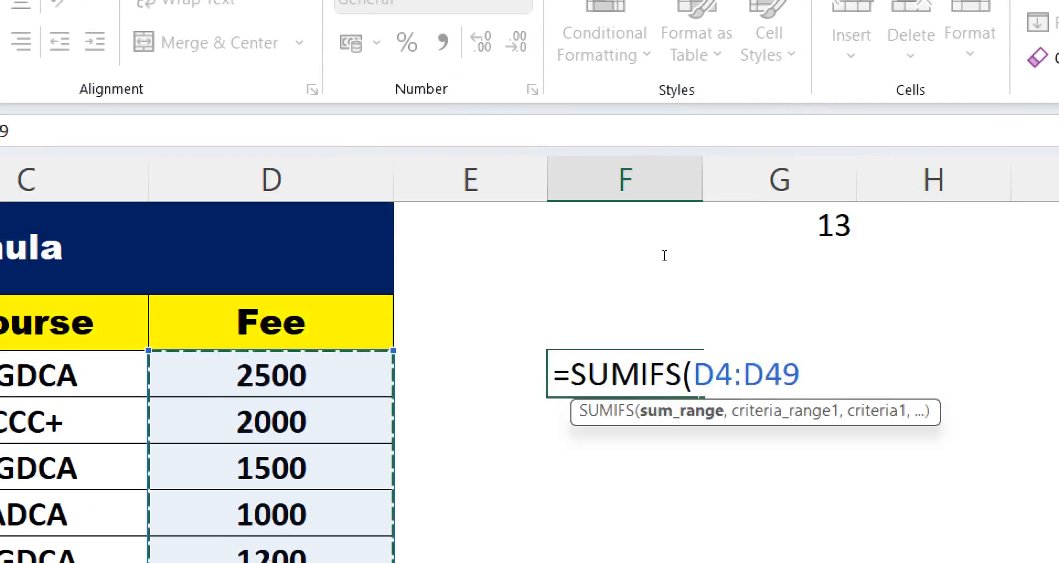
type(",")
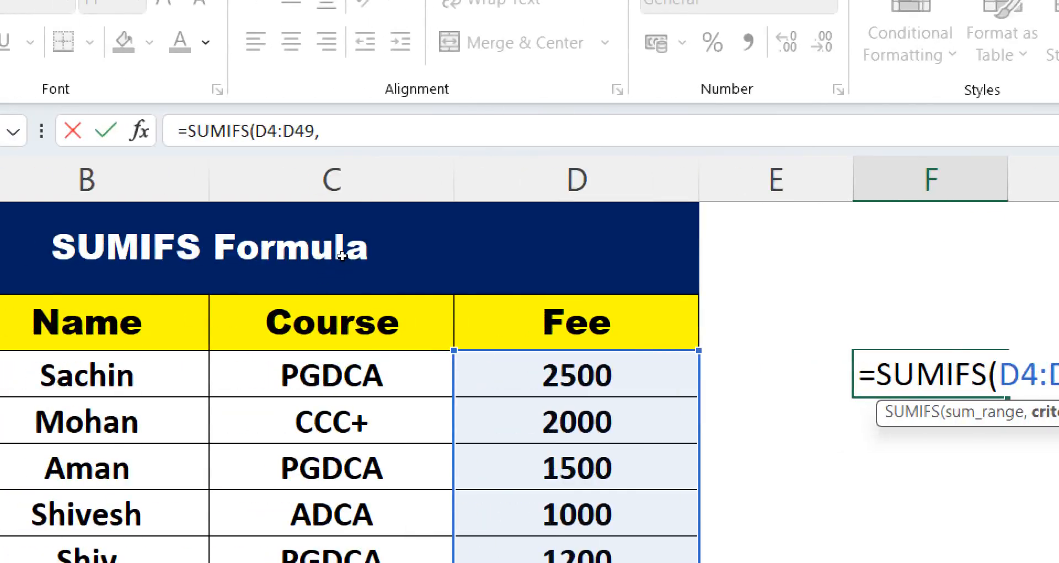
left_click_drag(332, 375, 335, 488)
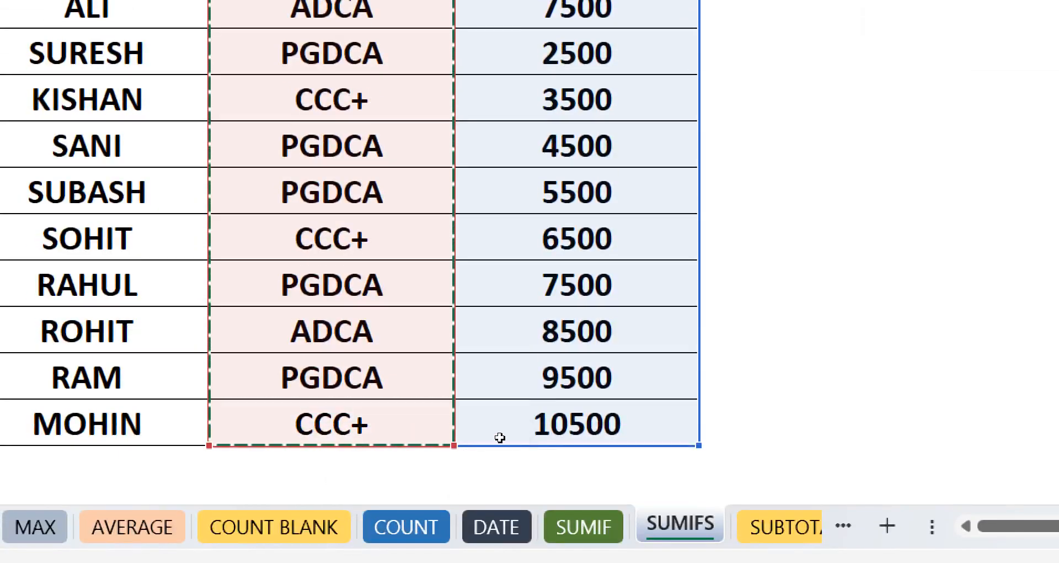
scroll(761, 320, "up", 11)
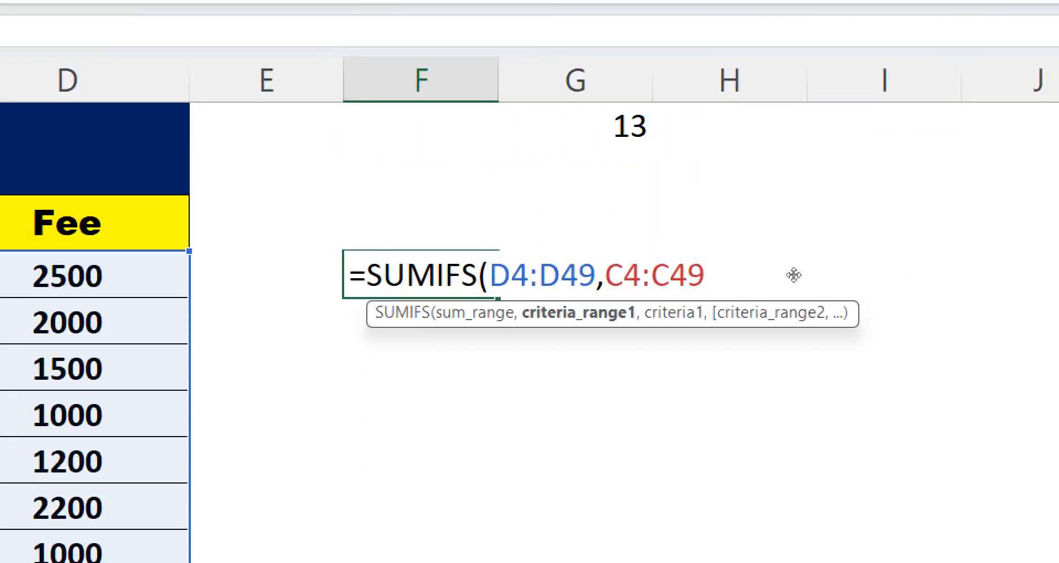
type(",")
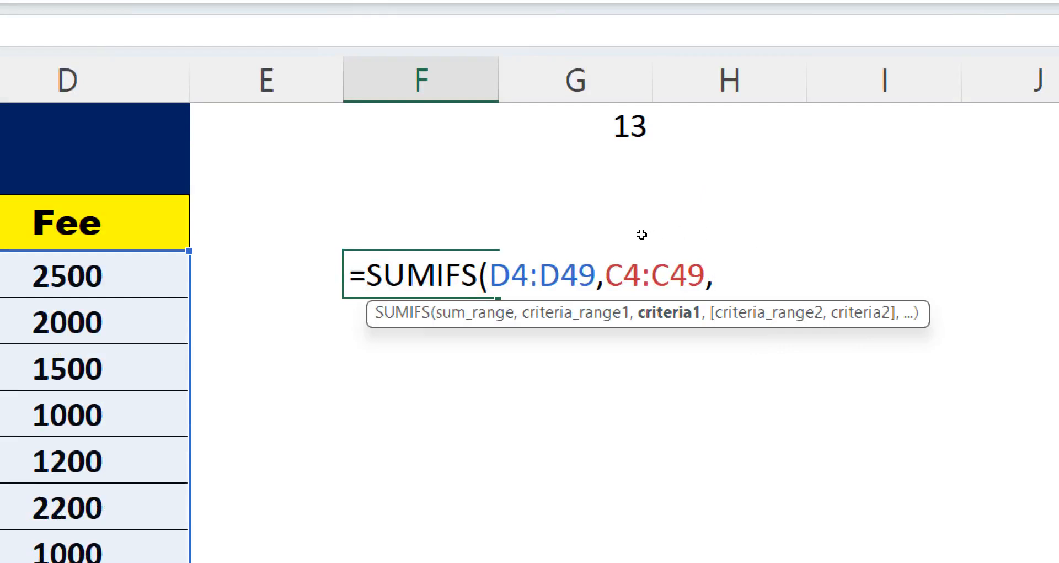
key("Up")
key("Return")
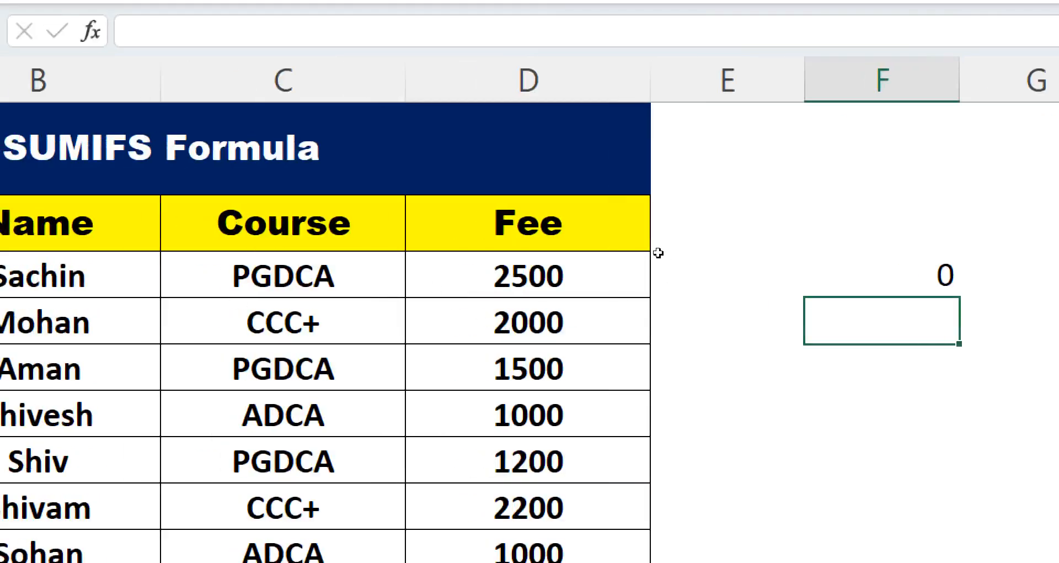
- Enter ccc+ in F3 as the course criterion
key("Up")
key("Up")
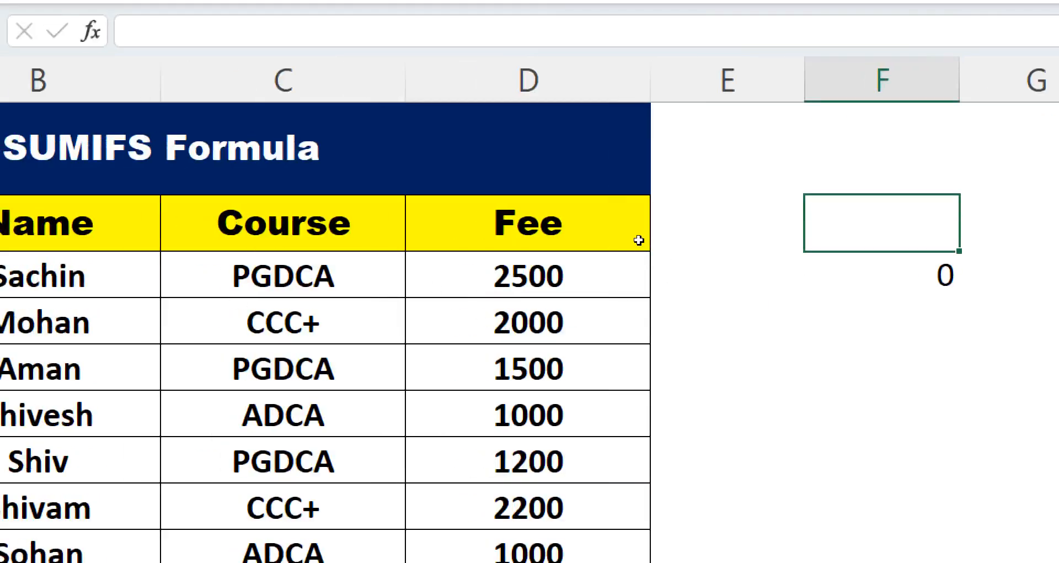
type("ccc+")
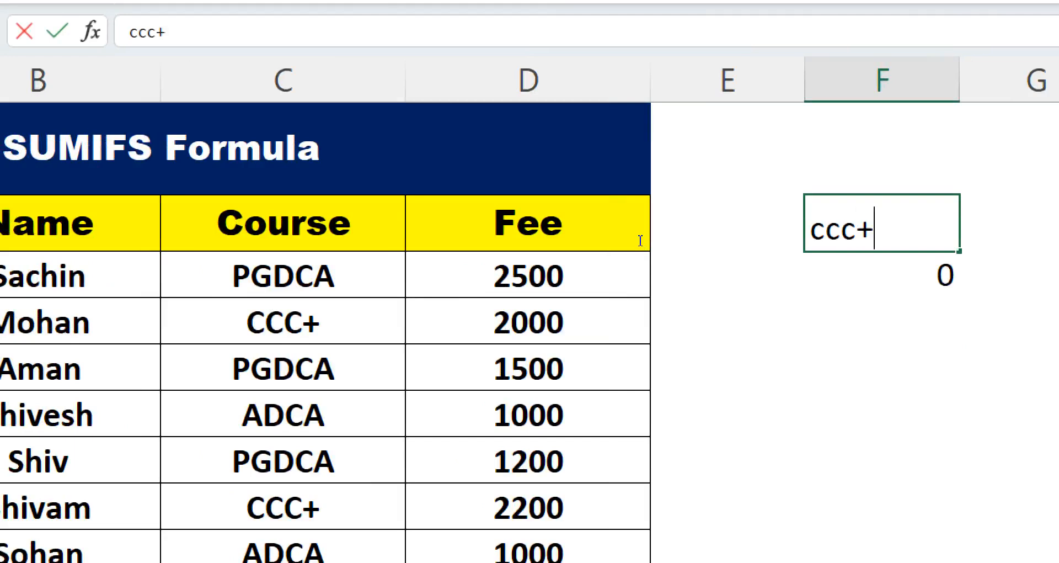
key("Return")
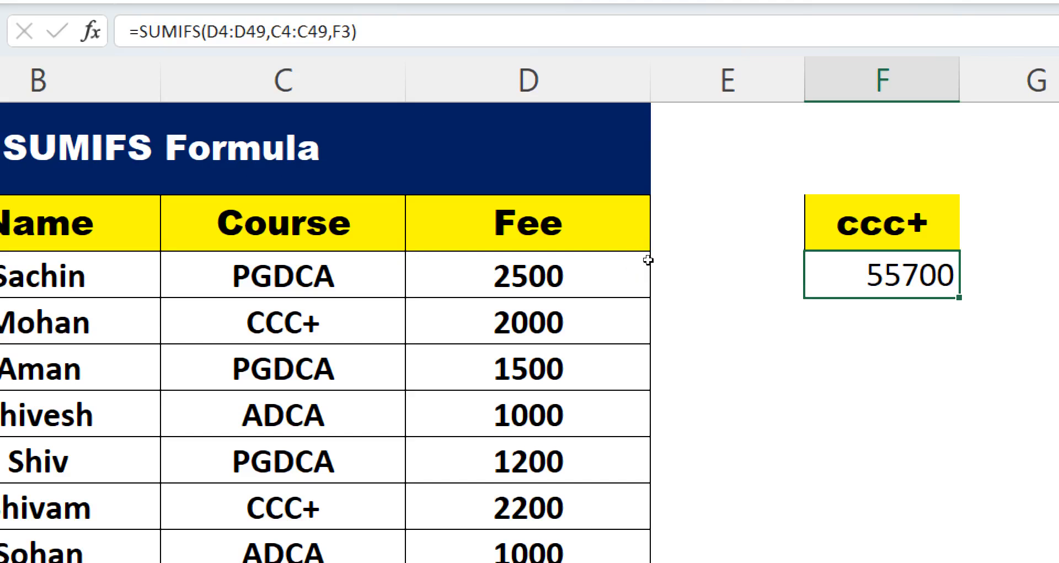
- Change the course criterion in F3 to adca
key("Up")
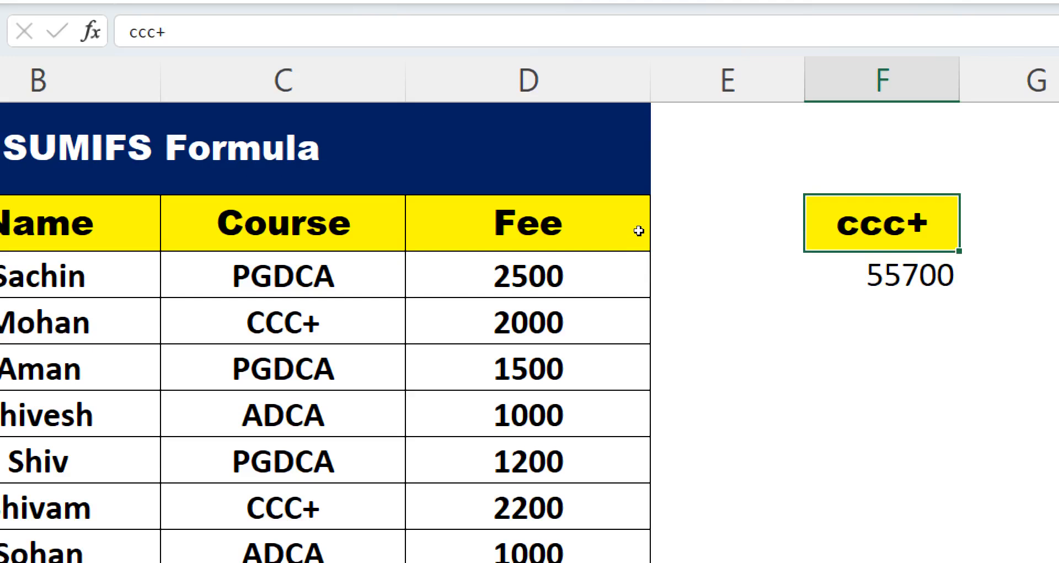
type("adca")
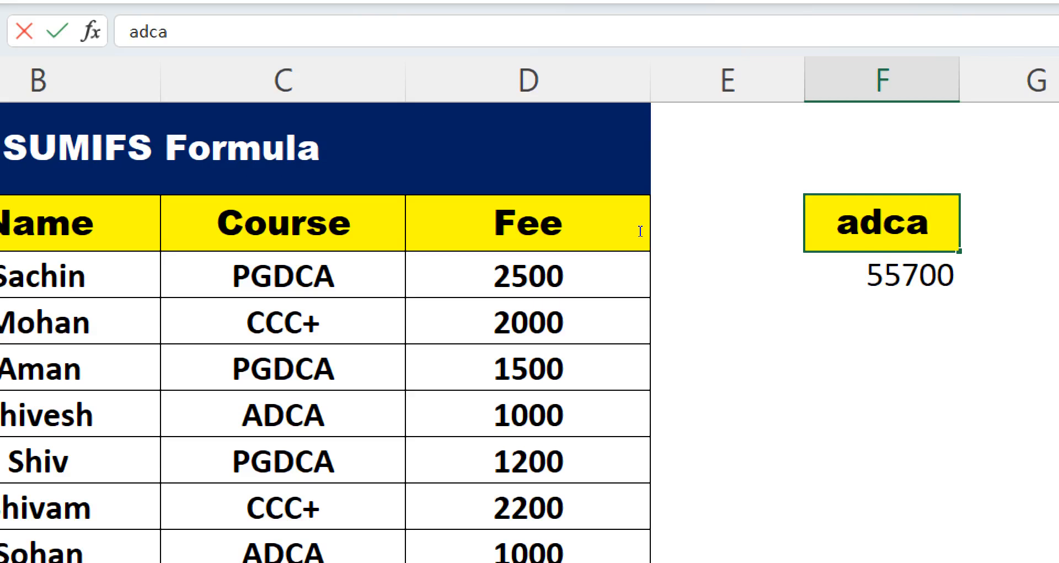
key("Return")
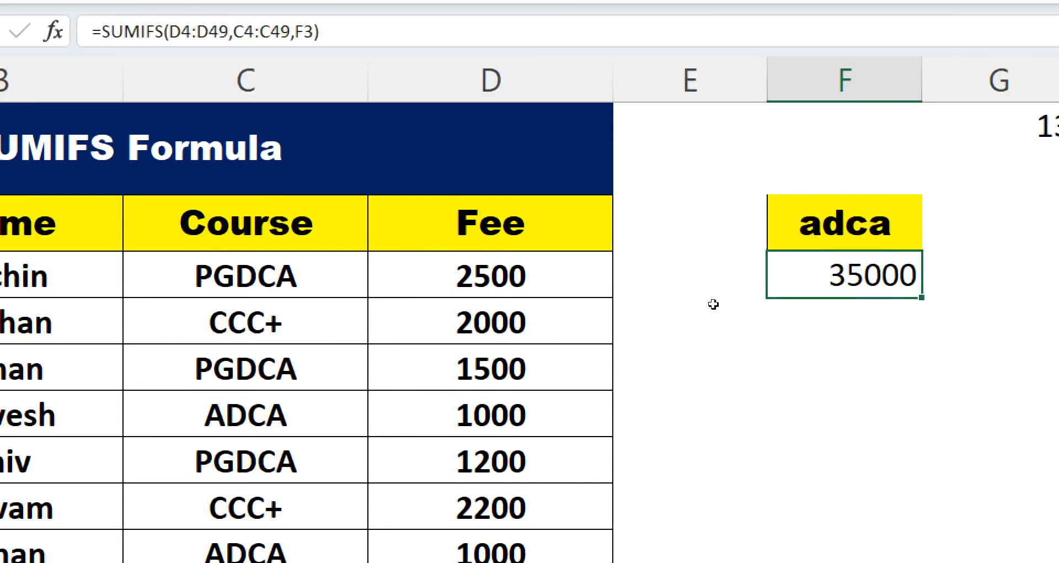
- Enter =SUMIFS(D4:D49,B4:B49,H3) in H4 to total fees for the student named in H3
left_click(1006, 262)
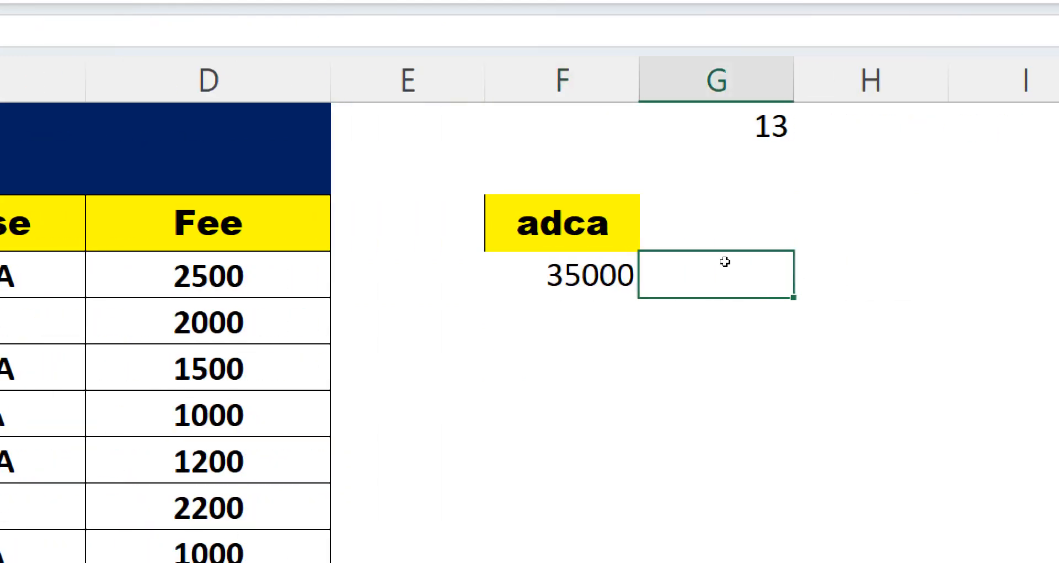
key("Right")
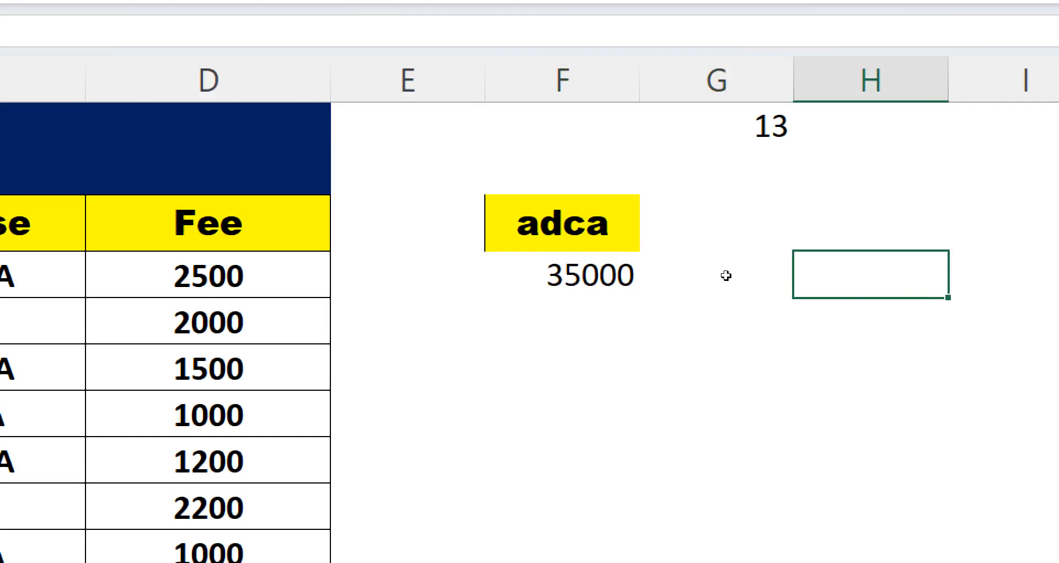
type("=sumif")
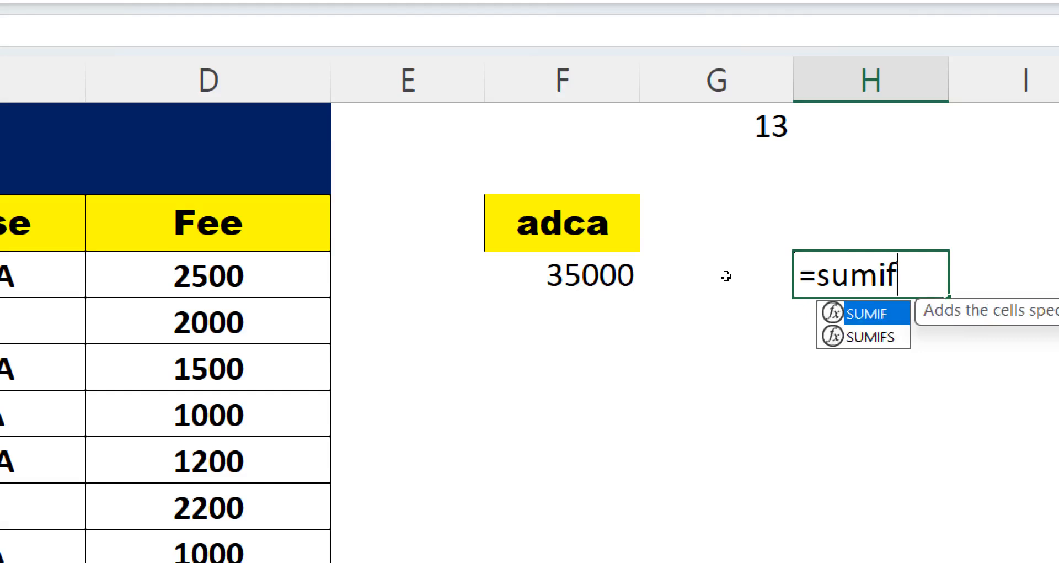
key("Down")
key("Tab")
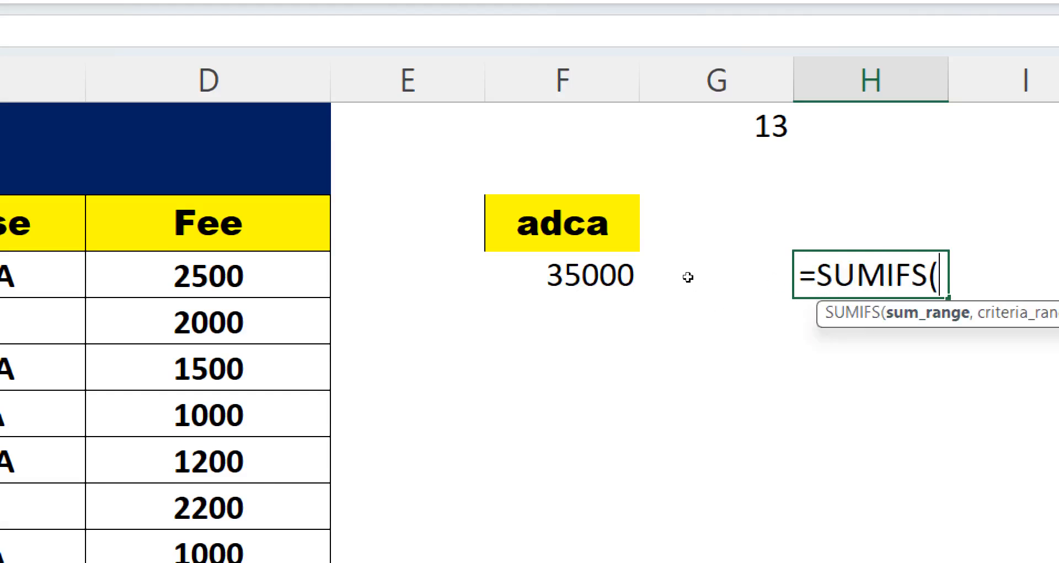
left_click_drag(461, 255, 460, 485)
scroll(806, 374, "up", 12)
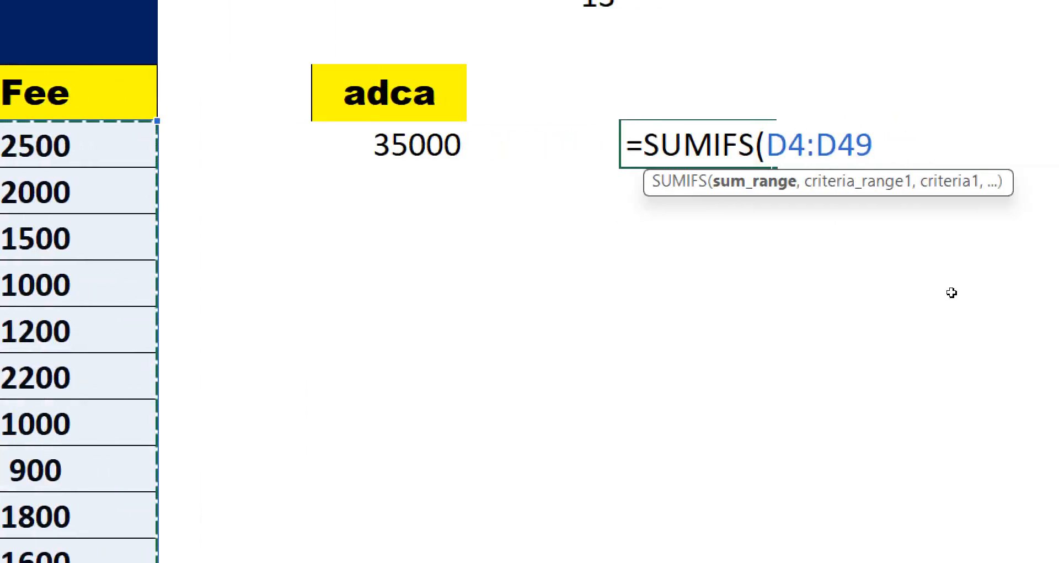
type(",")
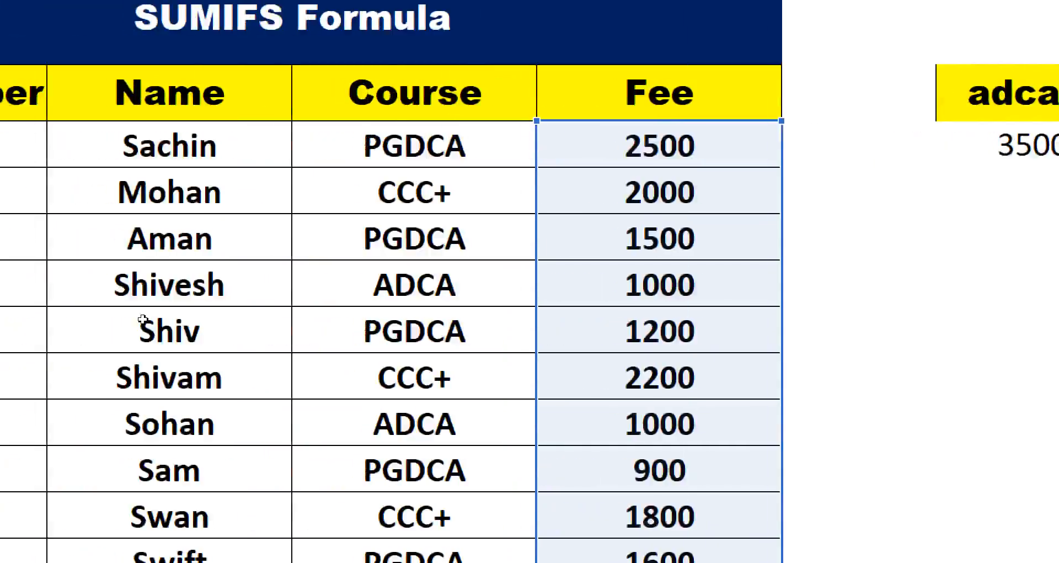
left_click_drag(176, 148, 194, 486)
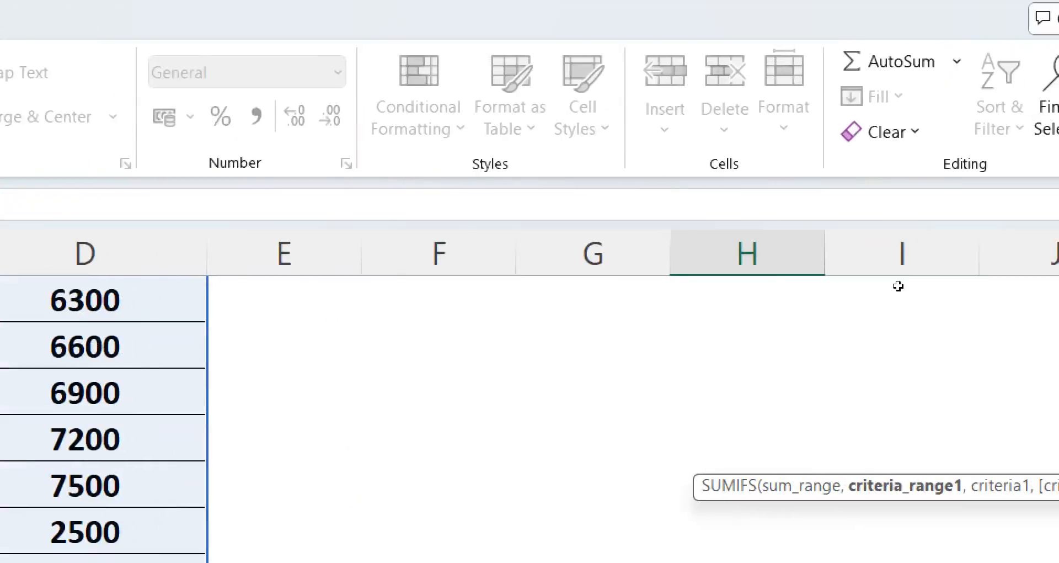
scroll(897, 230, "up", 5)
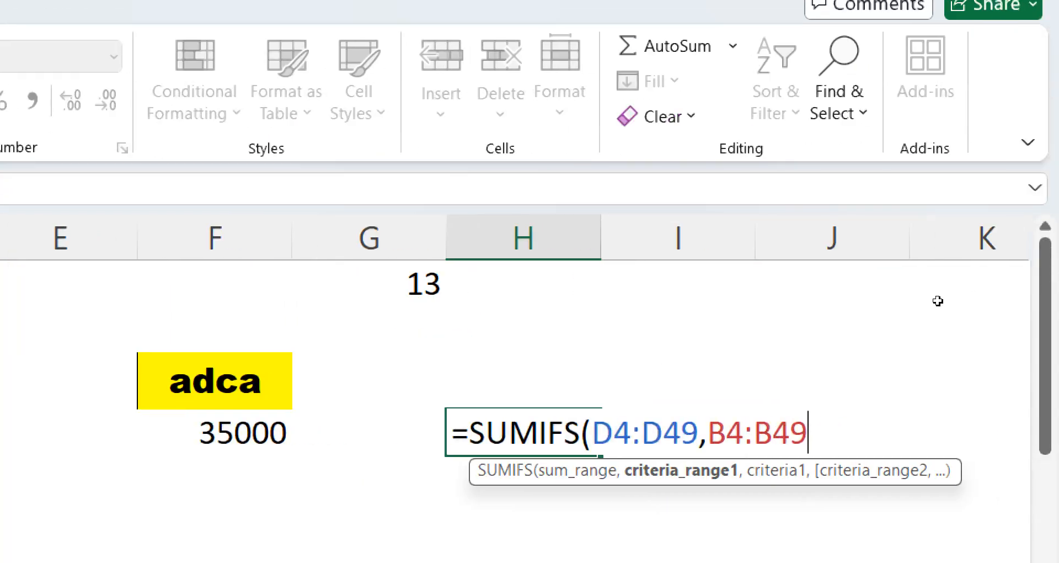
type(",")
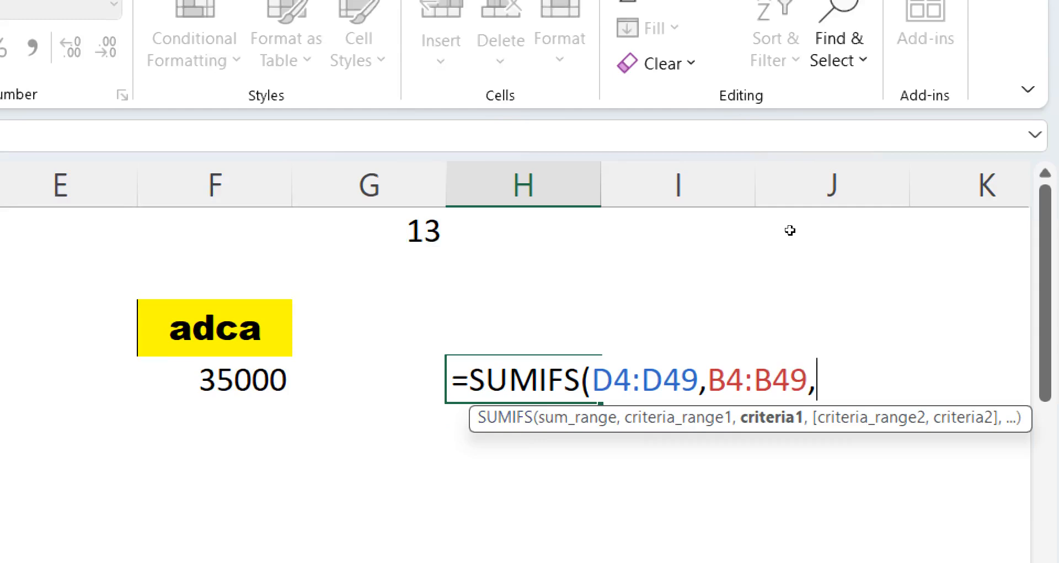
key("Up")
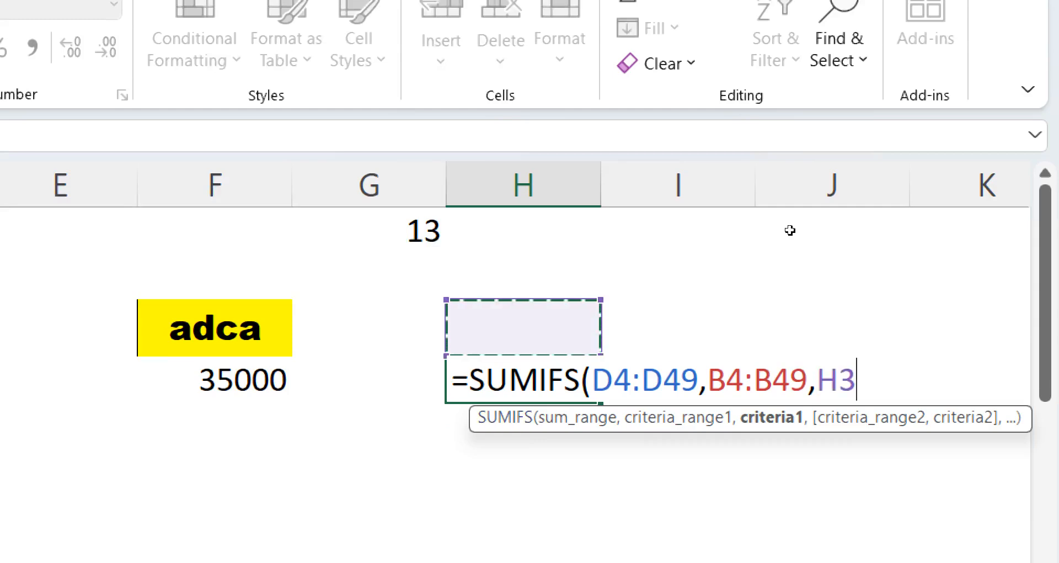
key("Return")
- Enter the first student's name from the Name column in H3 as the criterion
key("Up")
key("Up")
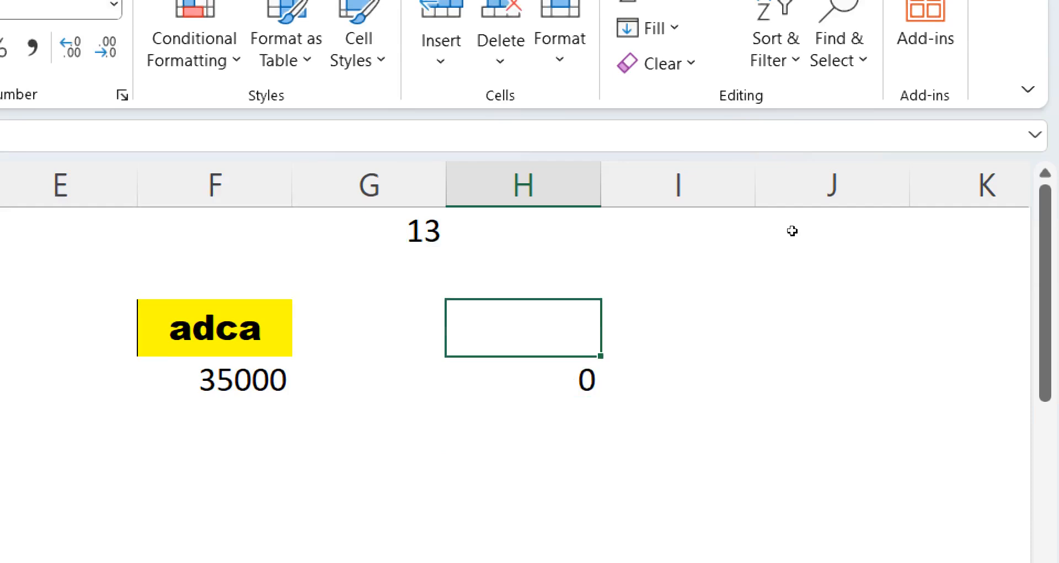
type("sachib")
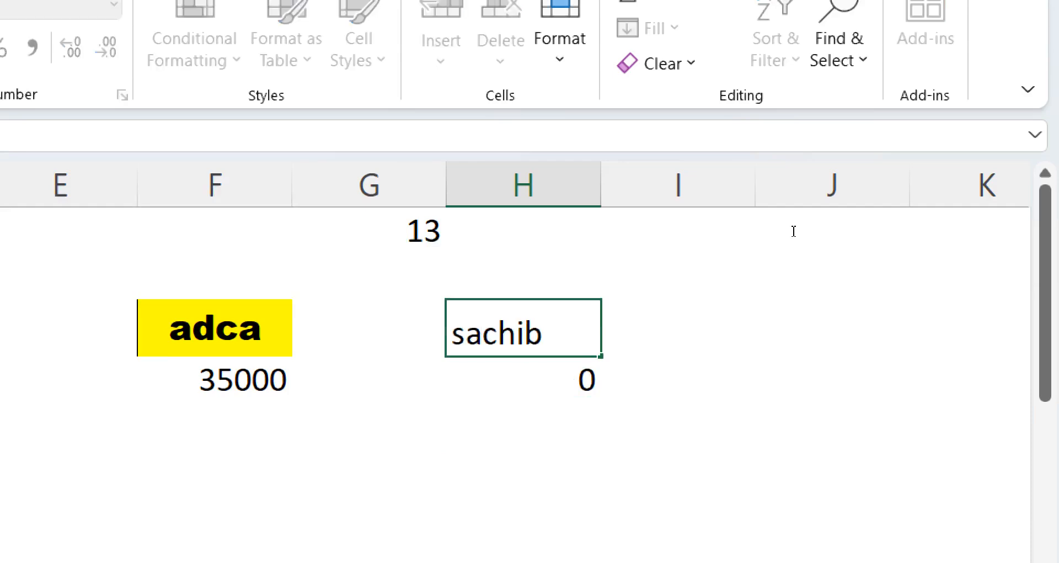
key("BackSpace")
key("Return")
key("Return")
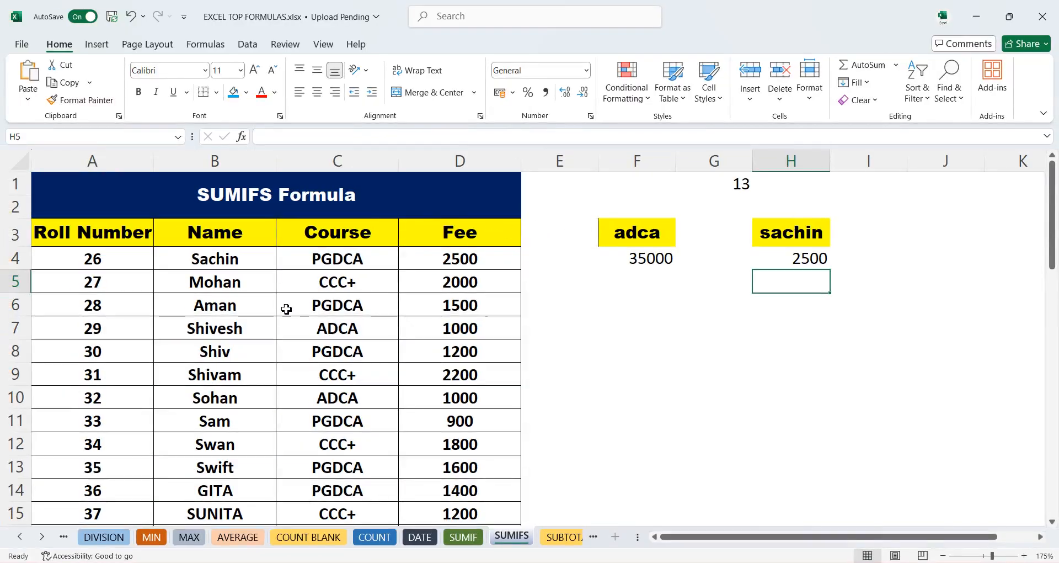
- Change the name criterion in H3 to aman
left_click(229, 308)
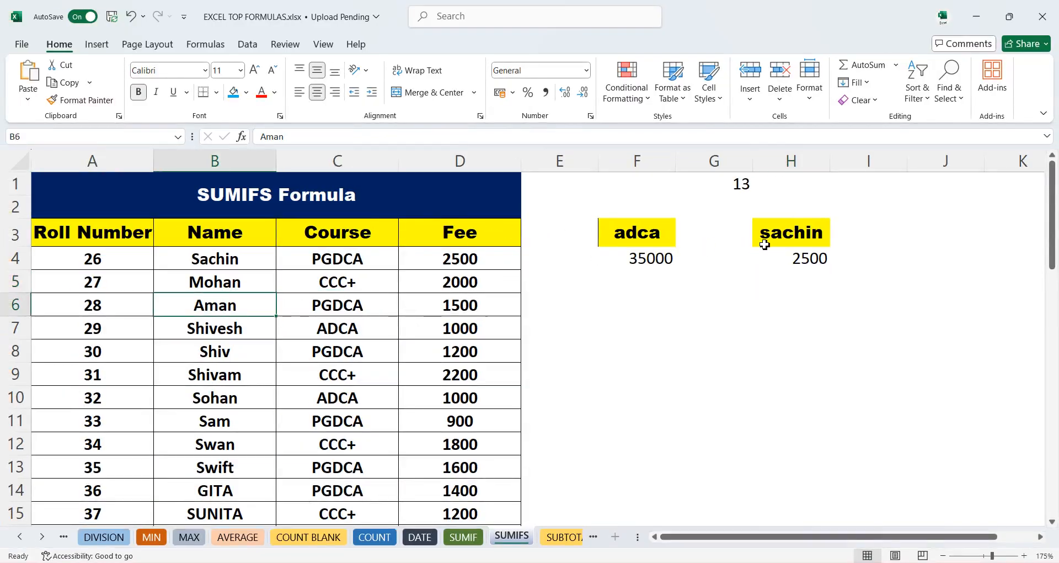
left_click(803, 236)
type("aman")
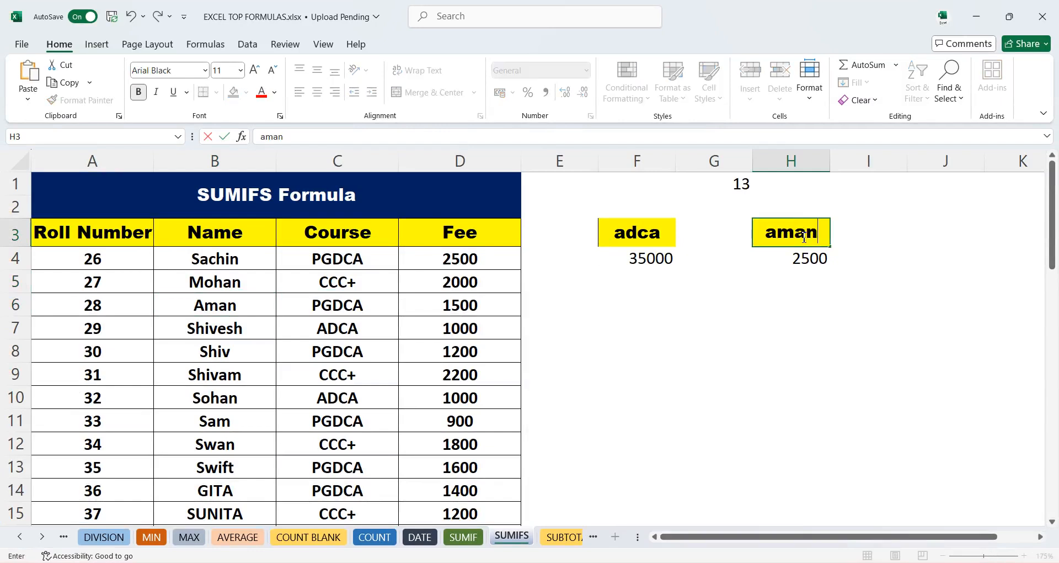
key("Return")
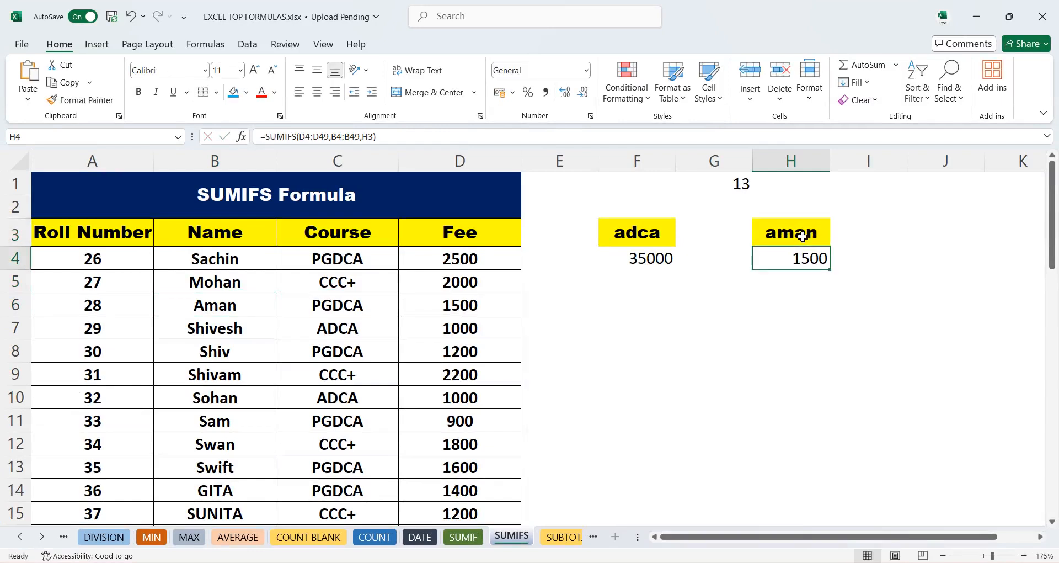
- Change the name criterion in H3 to shiv
left_click(803, 236)
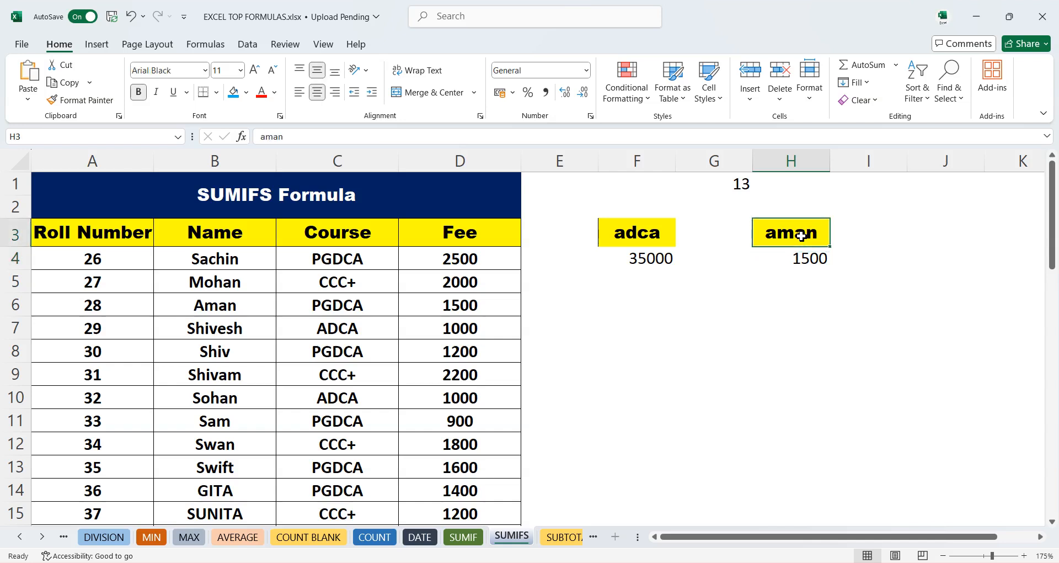
type("shiv")
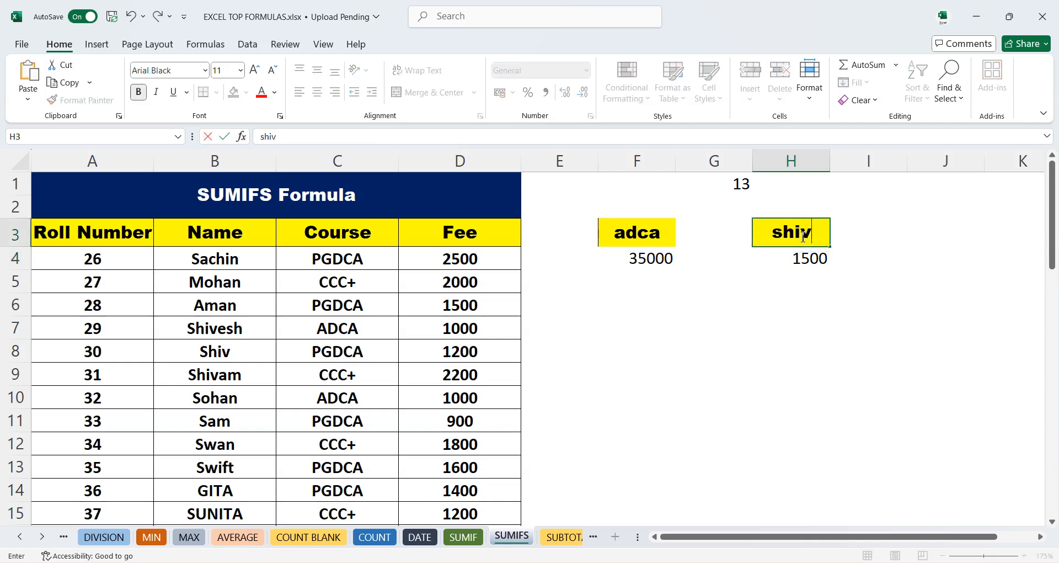
key("Return")
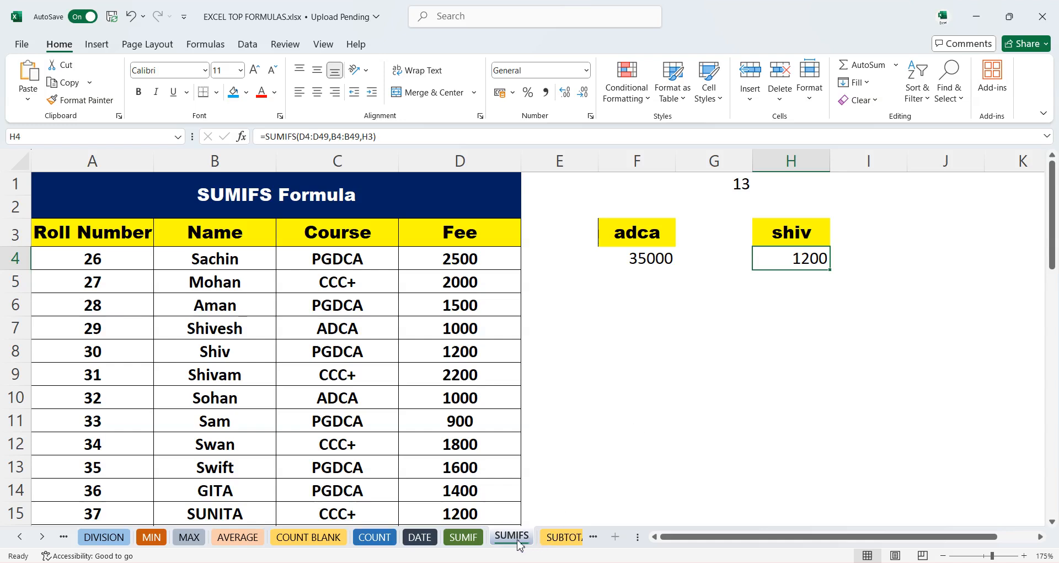
- Switch to the SUBTOTAL sheet and open the Course column's filter list without changing it
left_click(558, 538)
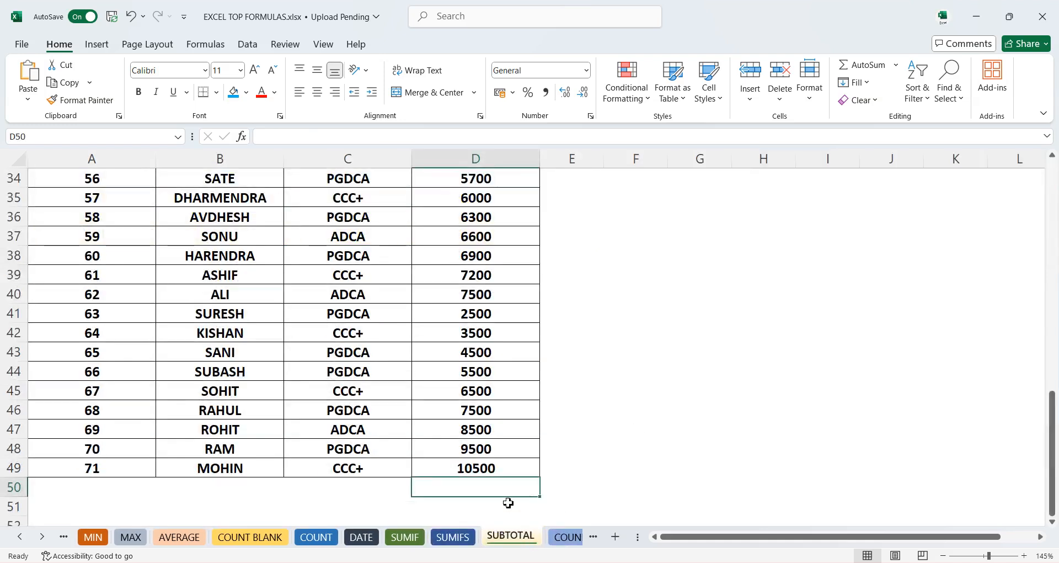
scroll(476, 448, "up", 11)
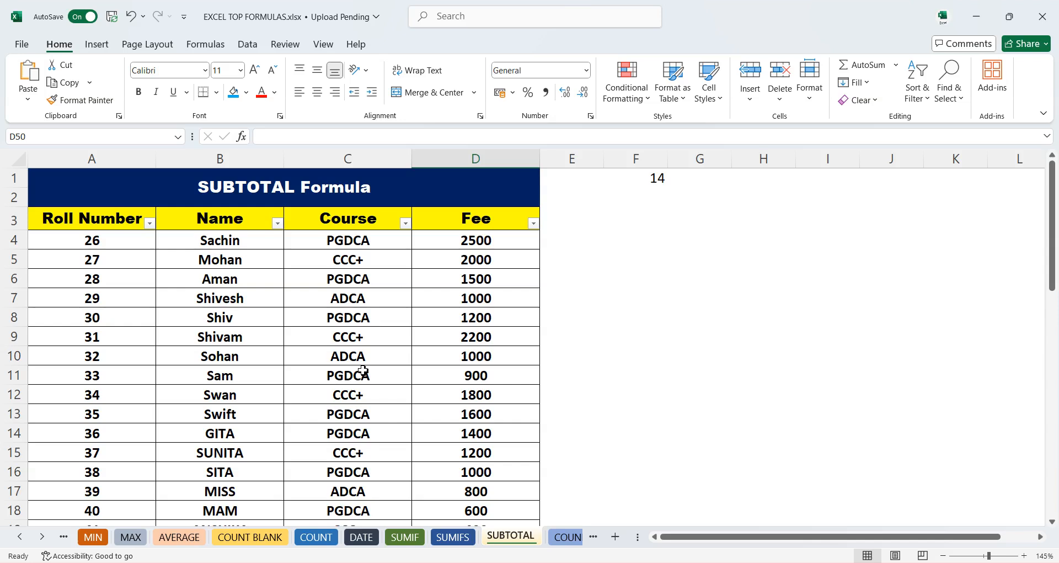
left_click(382, 223)
left_click(406, 224)
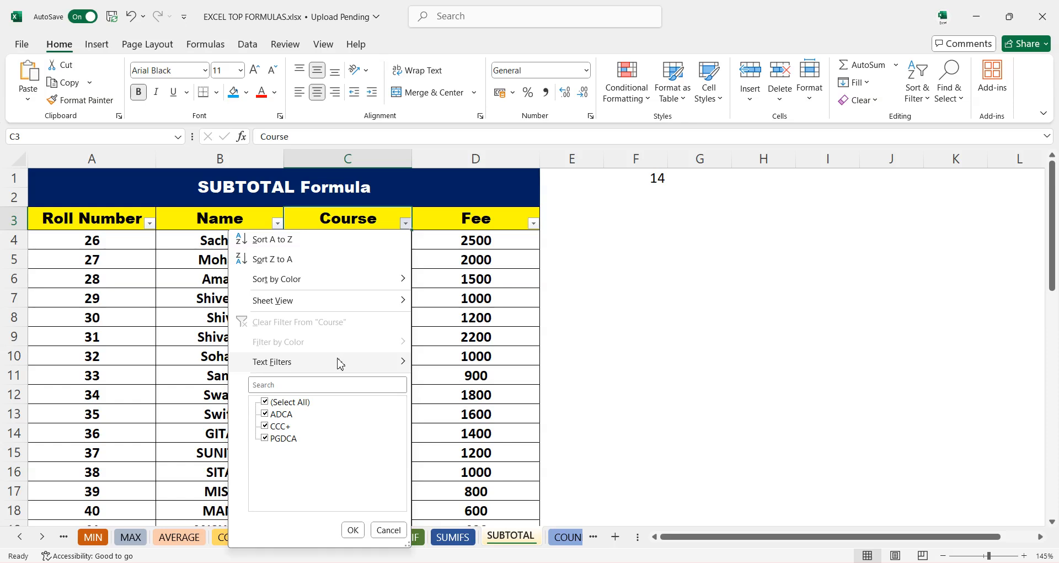
left_click(293, 407)
left_click(292, 407)
left_click(386, 532)
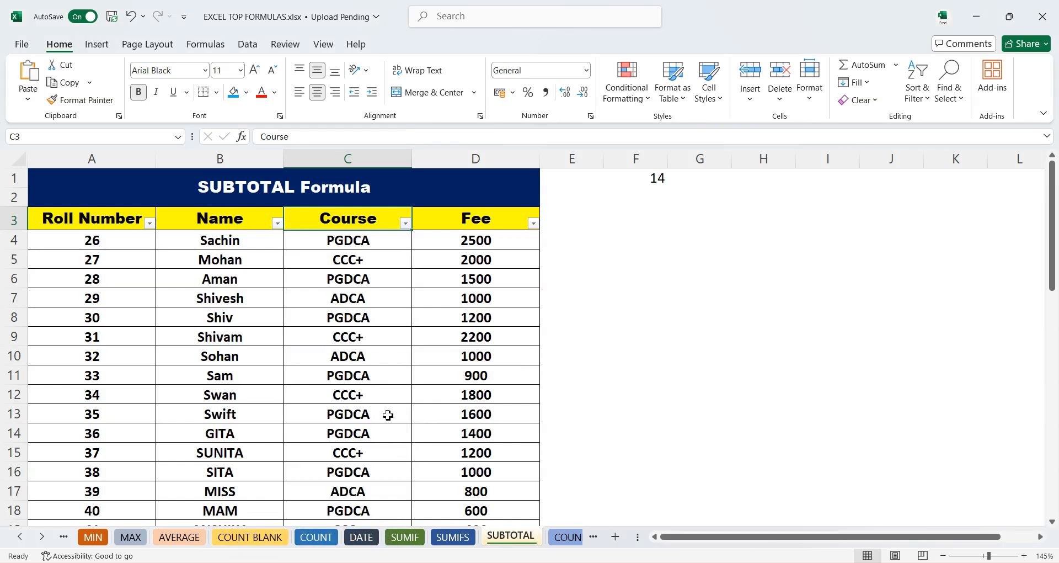
- Toggle the filter buttons on the header row A3:D3 off and back on
left_click_drag(86, 219, 471, 220)
key("ctrl+shift+l")
left_click(388, 301)
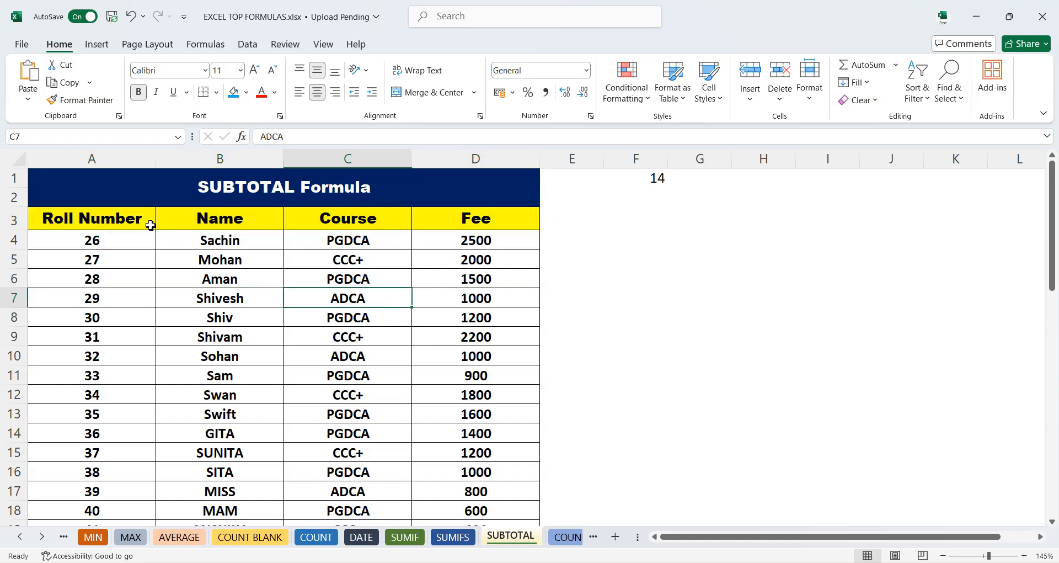
left_click_drag(114, 219, 440, 214)
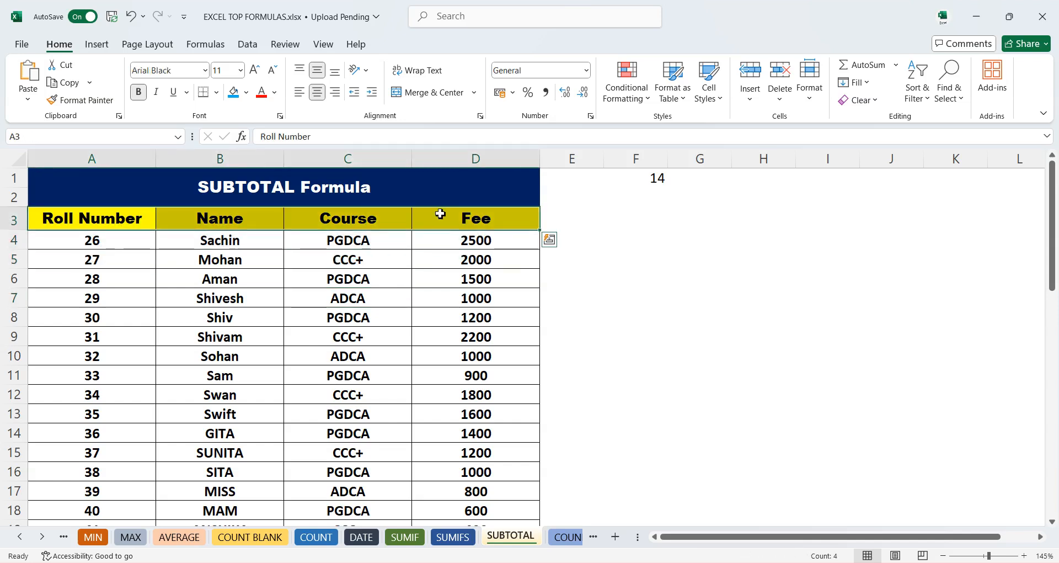
key("ctrl+shift+l")
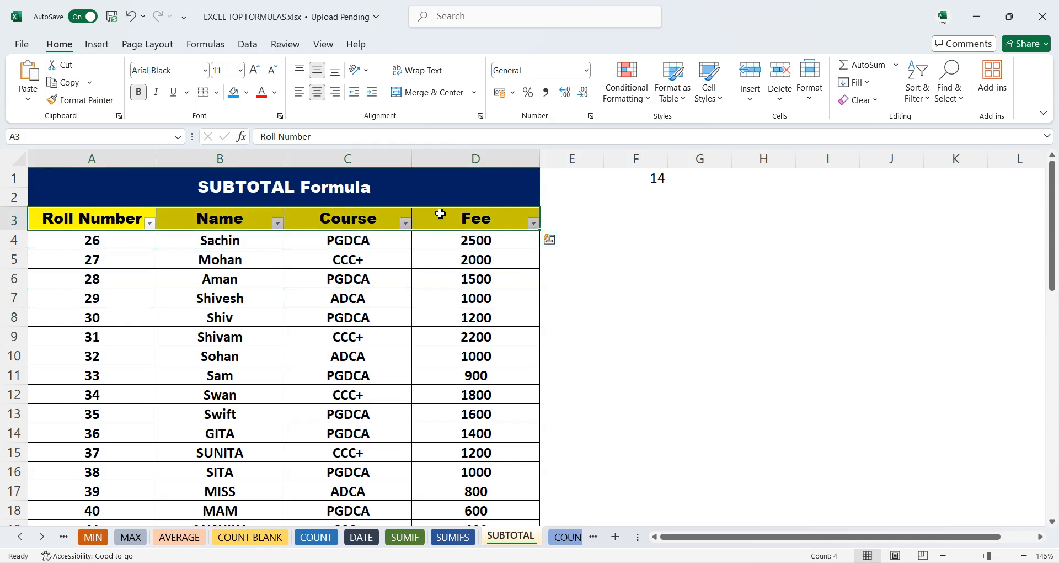
left_click(333, 255)
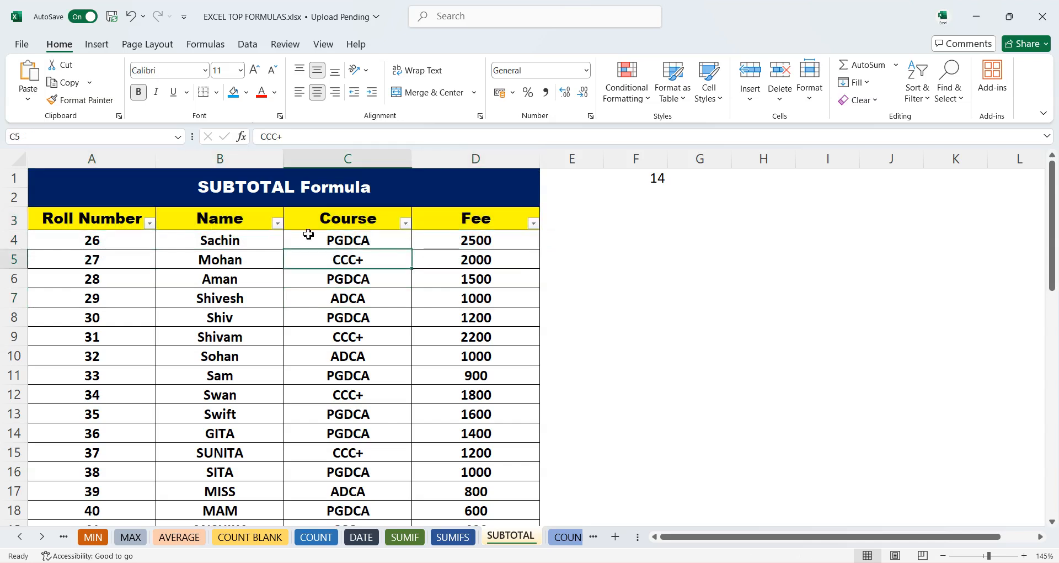
left_click(277, 223)
left_click(339, 219)
key("ctrl+shift+l")
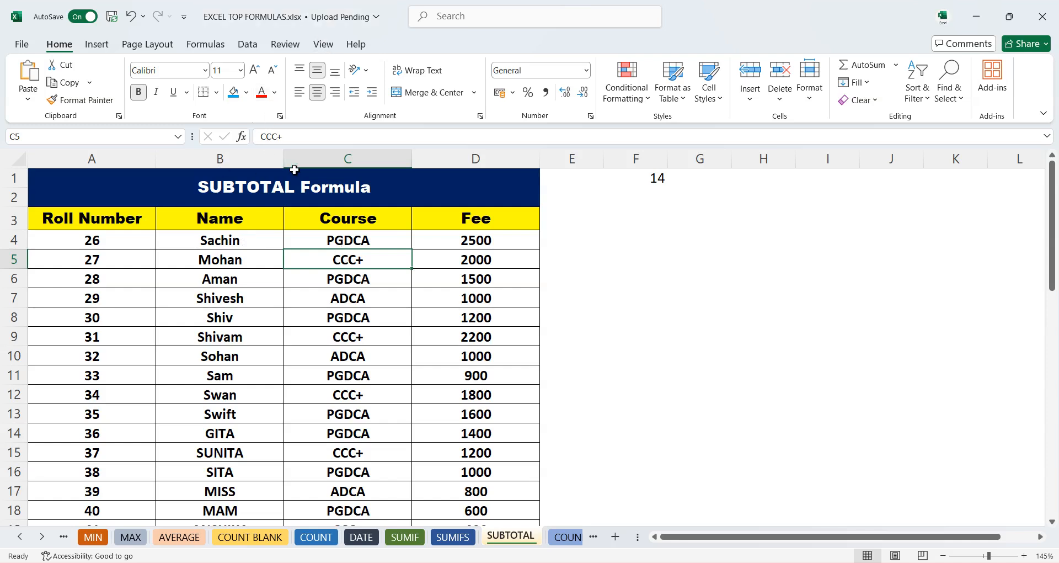
- Apply a filter to the header row A3:D3 of the fee table
left_click(255, 49)
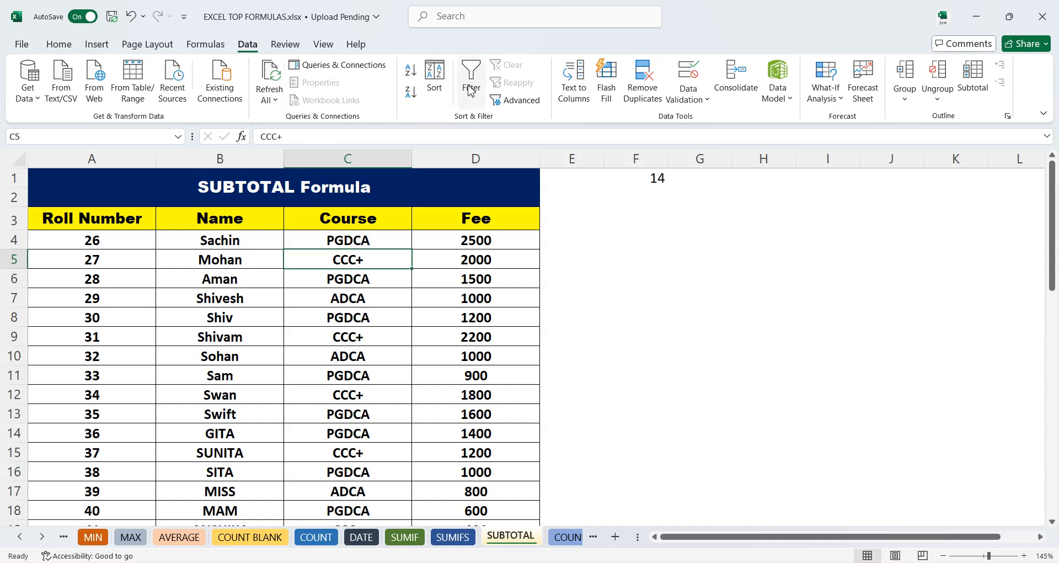
left_click(470, 90)
left_click(533, 181)
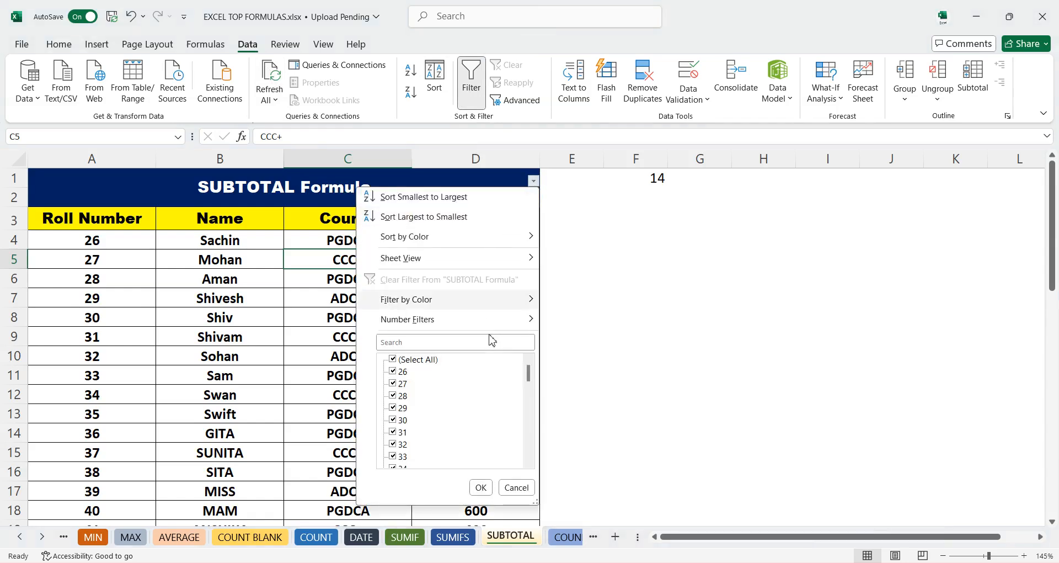
left_click(517, 487)
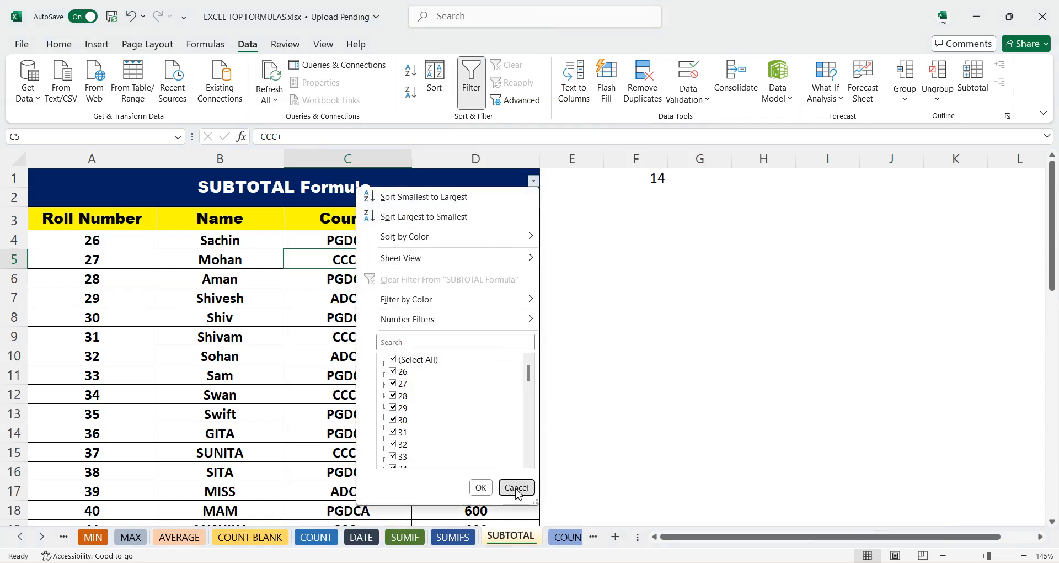
left_click(463, 91)
left_click_drag(47, 216, 451, 225)
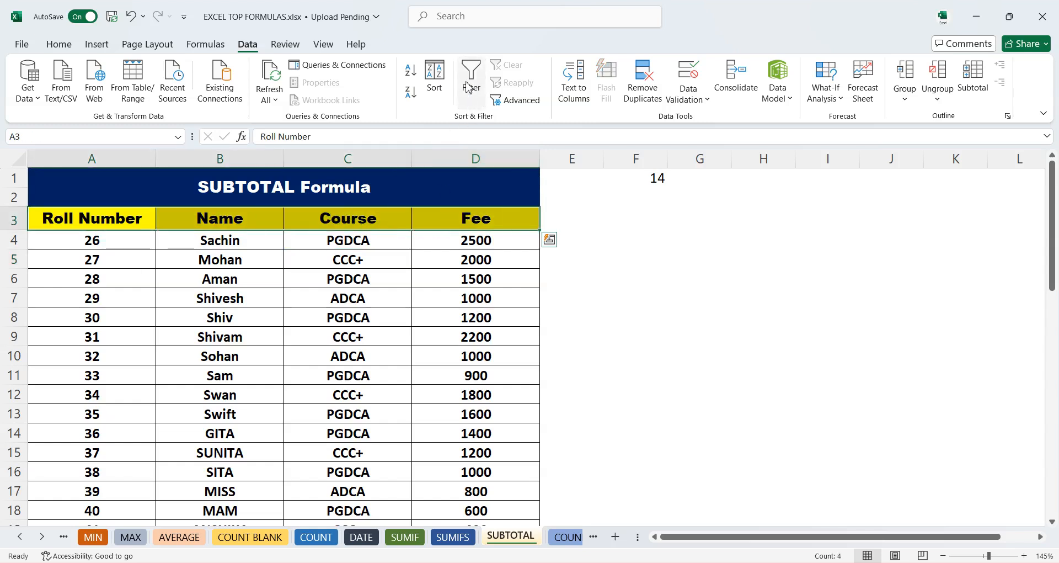
left_click(469, 88)
left_click(357, 295)
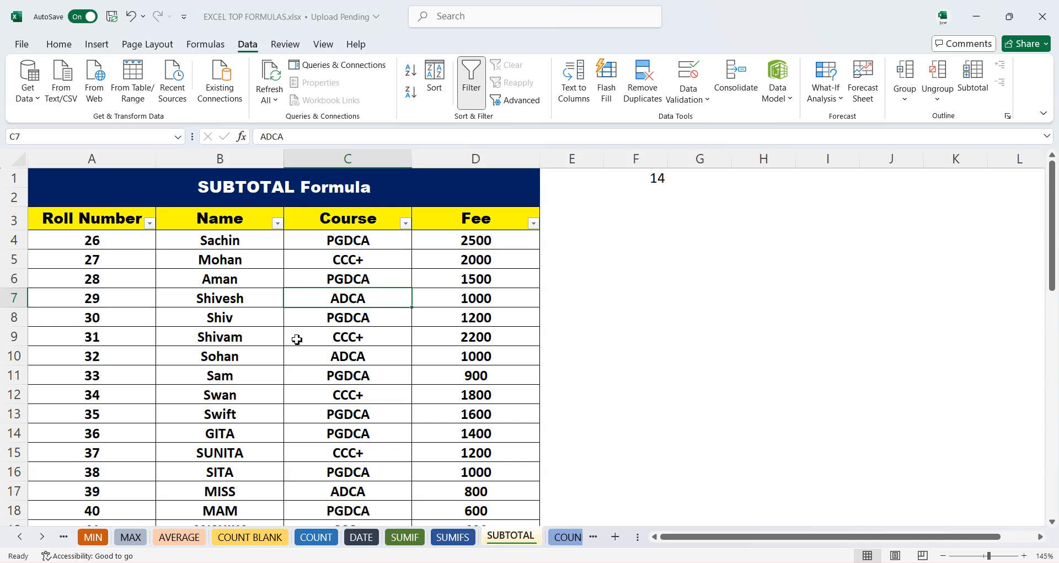
- Total the Fee column with AutoSum into D51 below the data
scroll(435, 397, "down", 5)
scroll(442, 403, "up", 5)
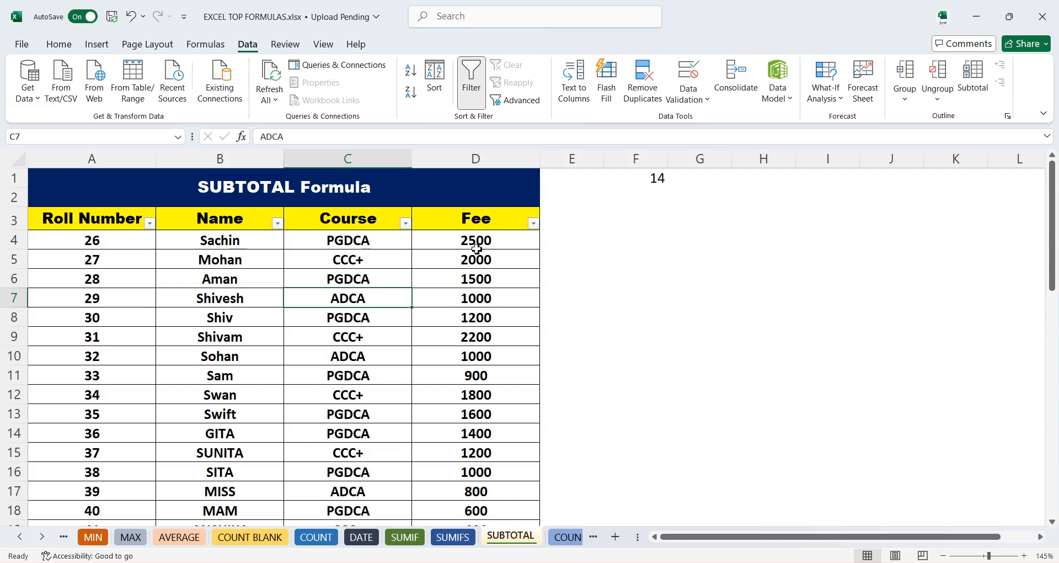
left_click_drag(477, 243, 451, 404)
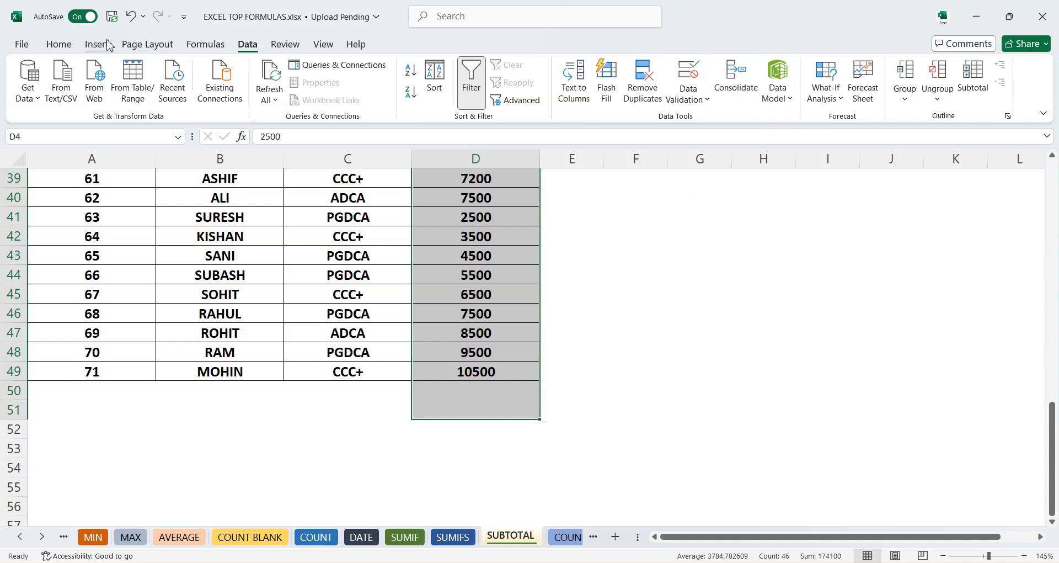
left_click(59, 44)
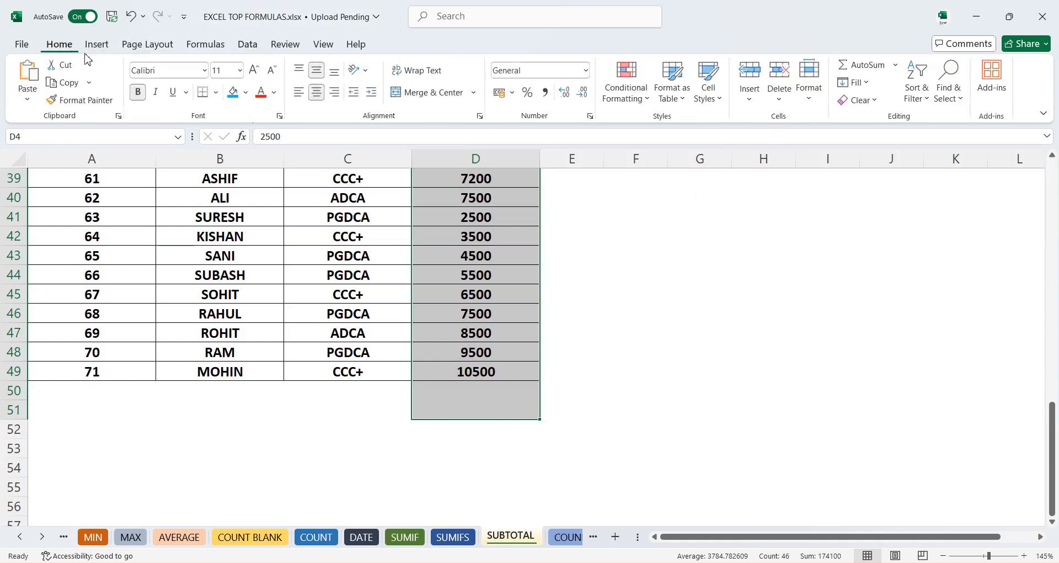
left_click(867, 67)
scroll(567, 296, "down", 11)
left_click(472, 437)
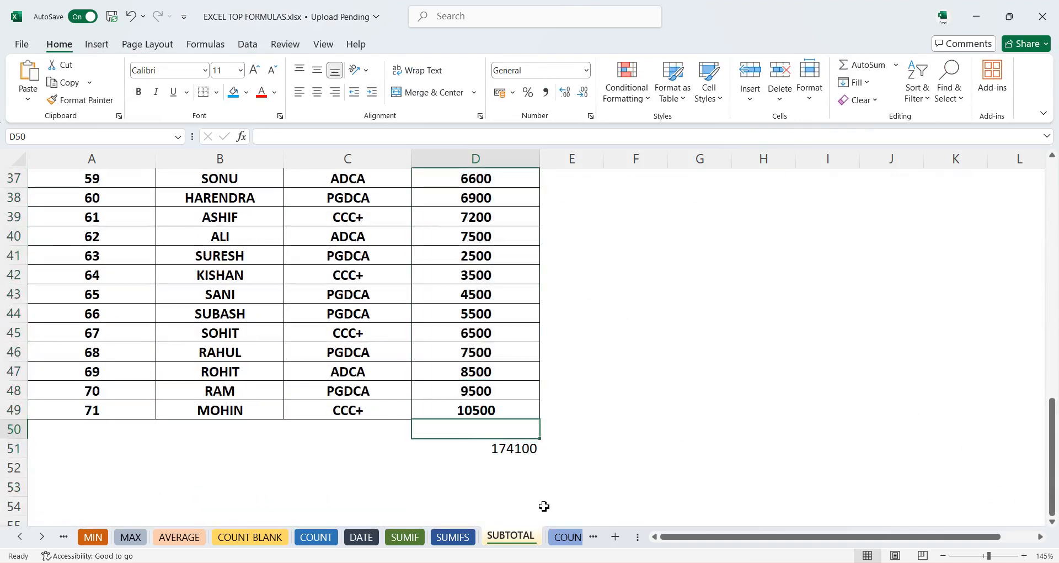
left_click(512, 452)
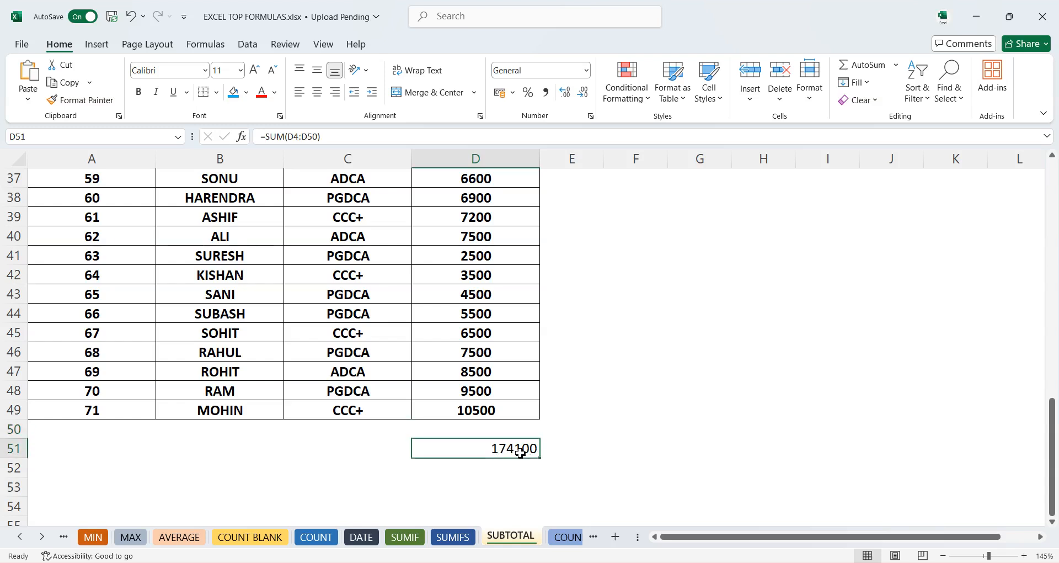
- Filter the Course column to show only ADCA
scroll(480, 408, "up", 5)
scroll(486, 400, "up", 7)
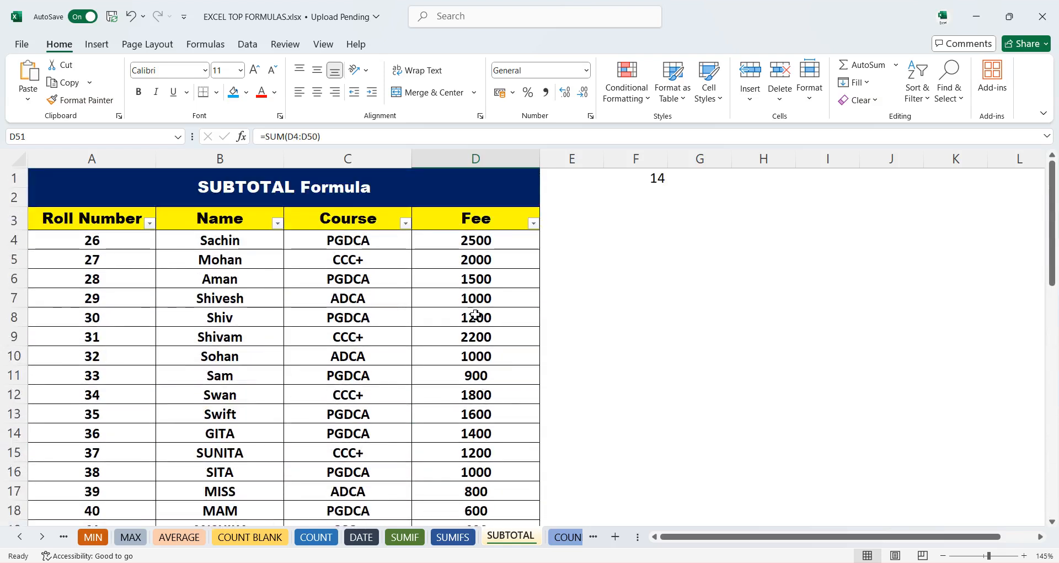
scroll(480, 315, "down", 12)
scroll(463, 414, "up", 12)
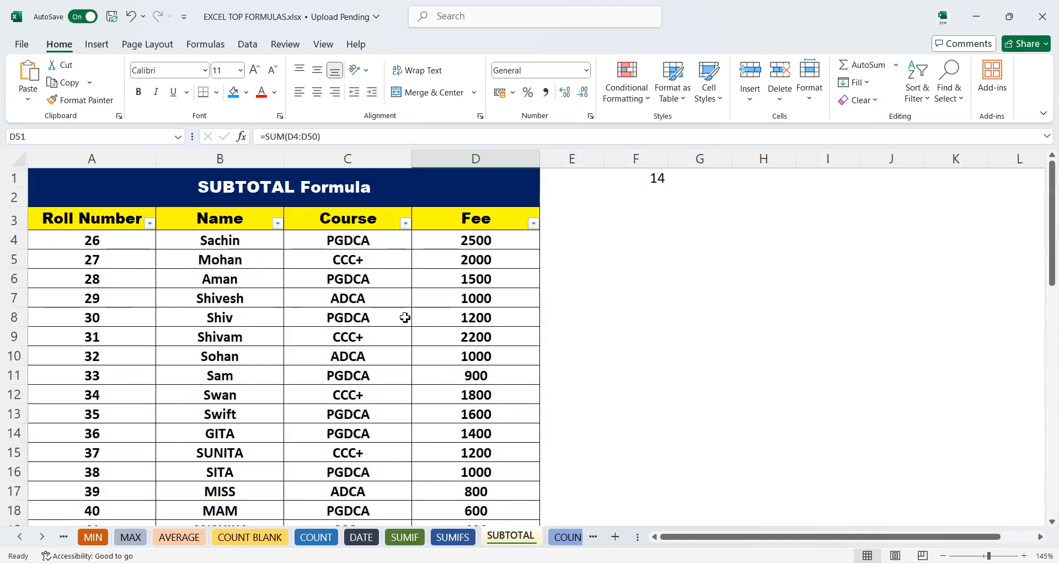
left_click(406, 223)
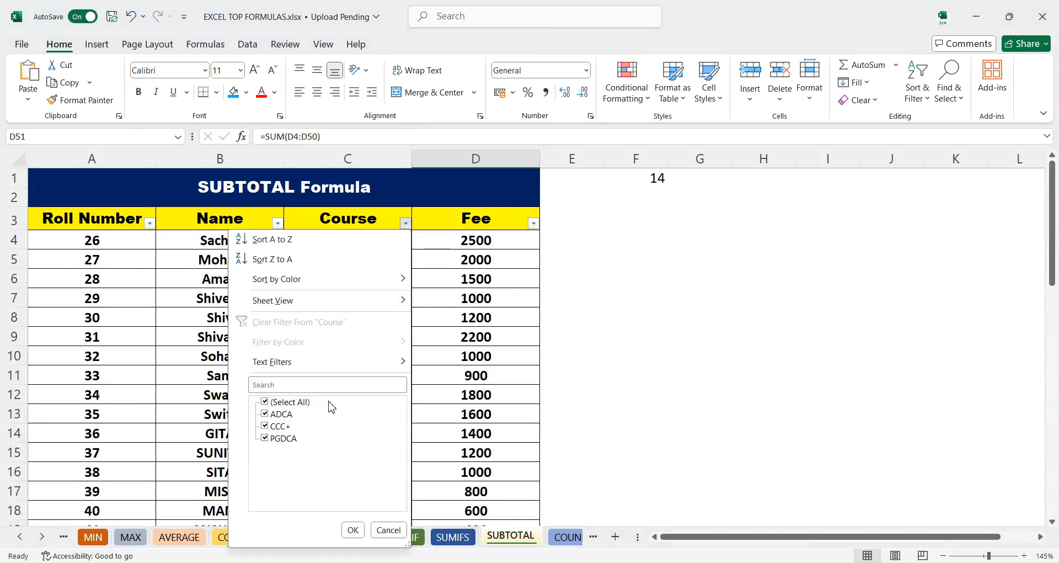
left_click(290, 403)
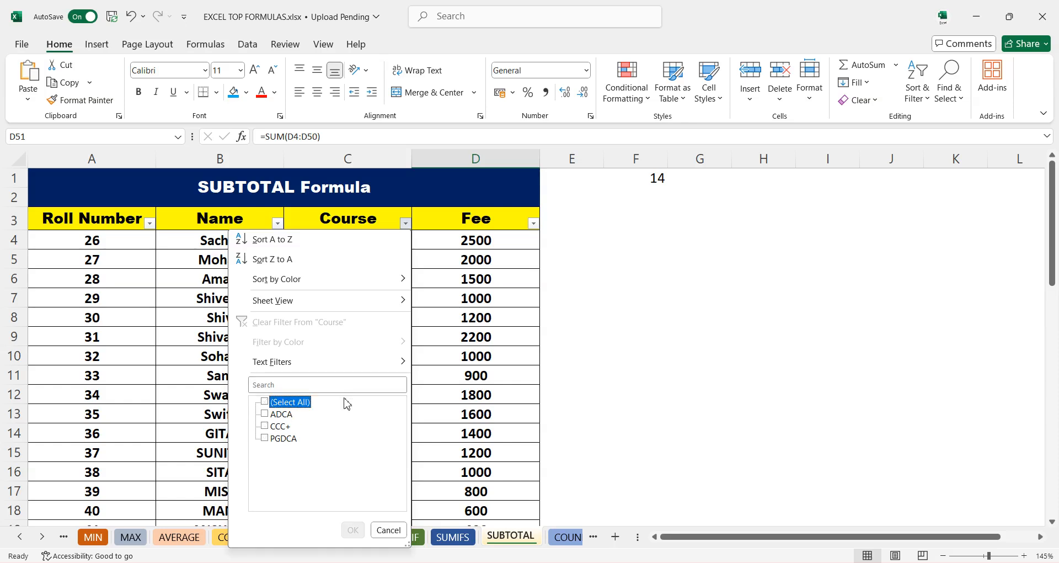
left_click(282, 414)
left_click(353, 530)
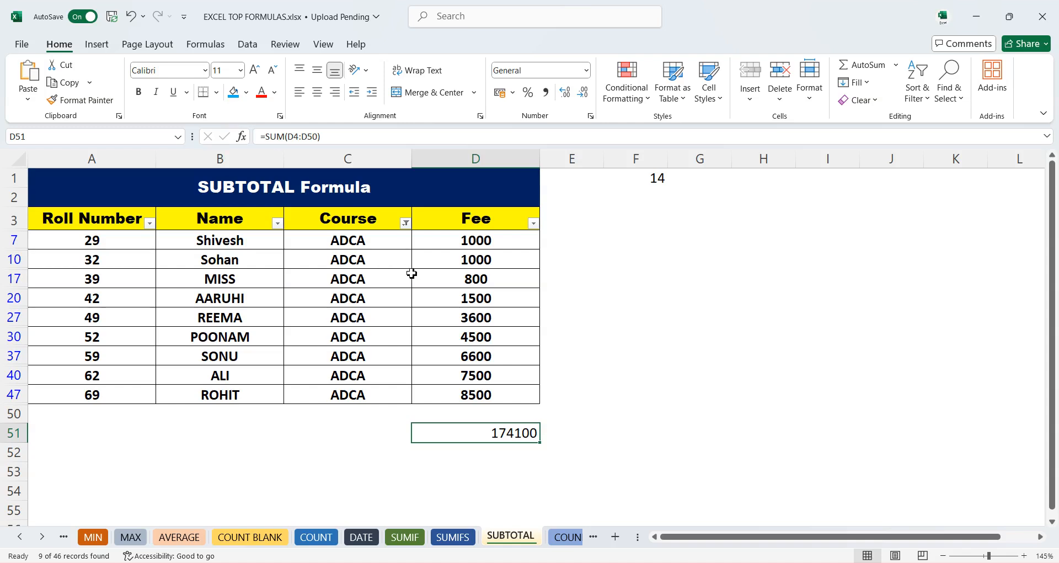
- Change the Course filter to show only CCC+
left_click(405, 223)
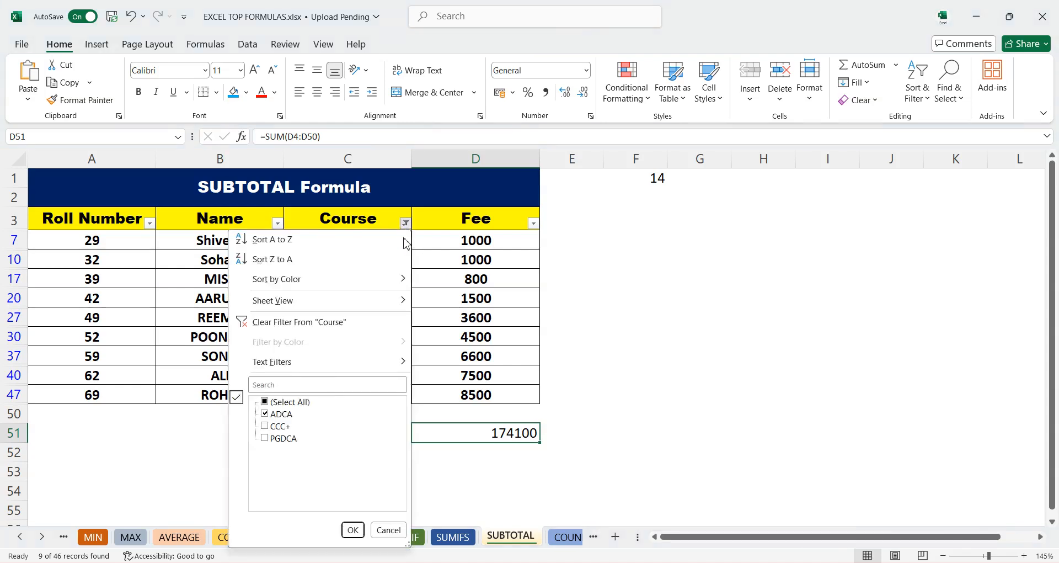
left_click(274, 427)
left_click(266, 414)
left_click(353, 531)
scroll(497, 436, "down", 1)
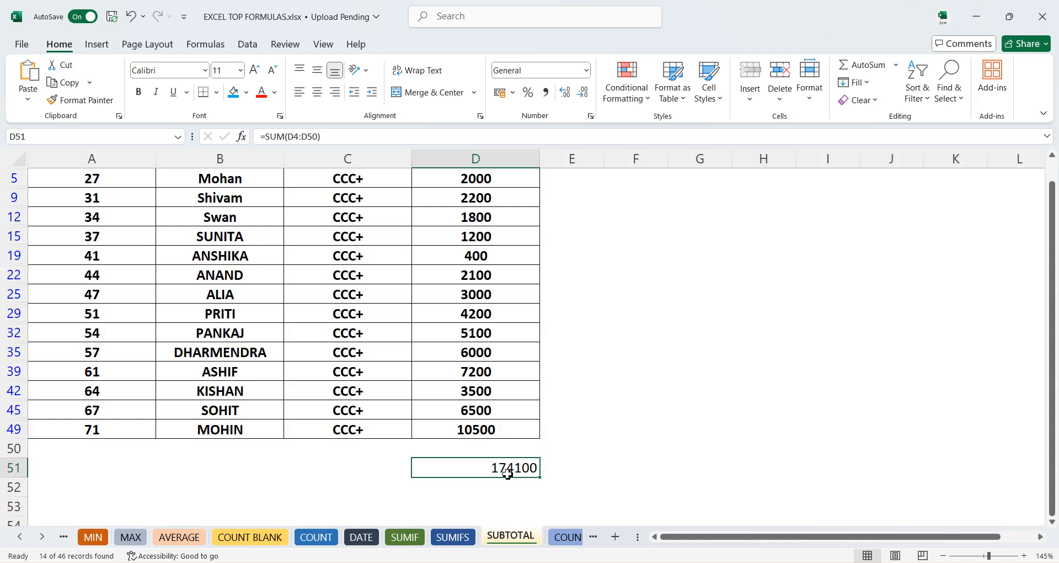
- Undo the two Course filter changes and the AutoSum total, then select D50 below the fees
key("ctrl+z")
key("ctrl+z")
key("ctrl+z")
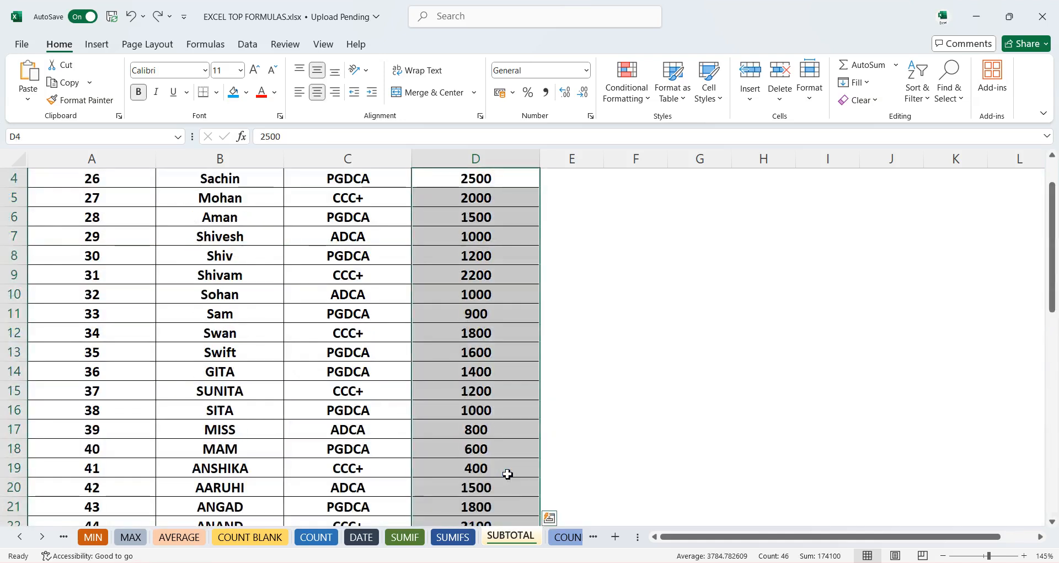
scroll(519, 431, "down", 11)
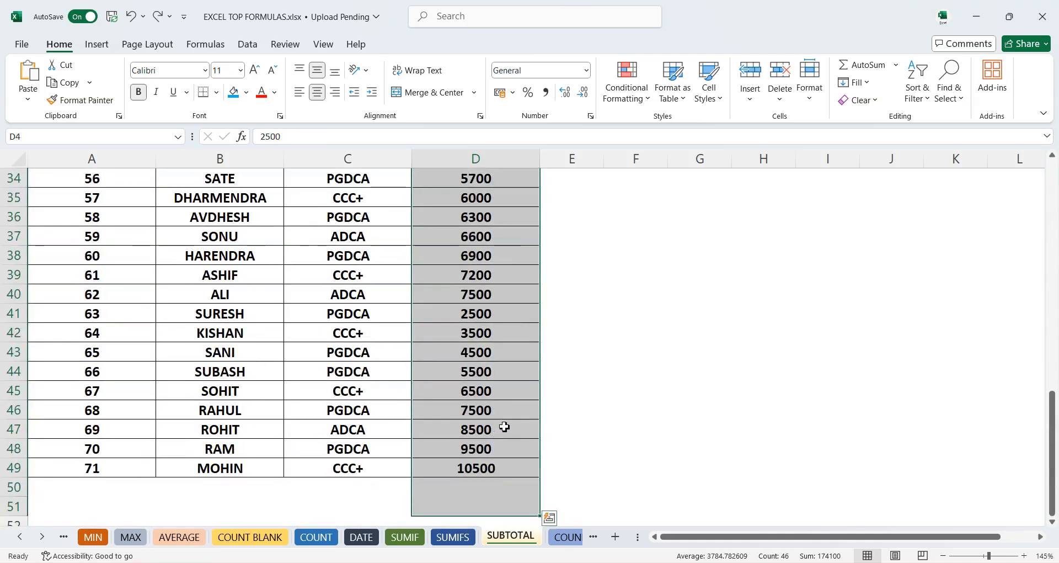
left_click(474, 429)
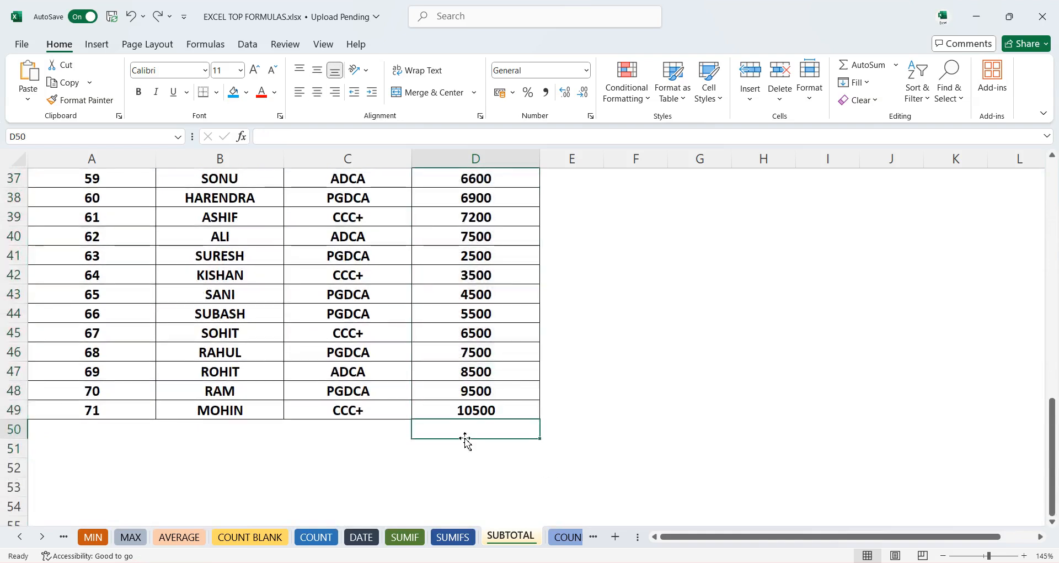
- Enter =SUBTOTAL(9,B4:D49) in D50 to sum the fees below the data
type("=s")
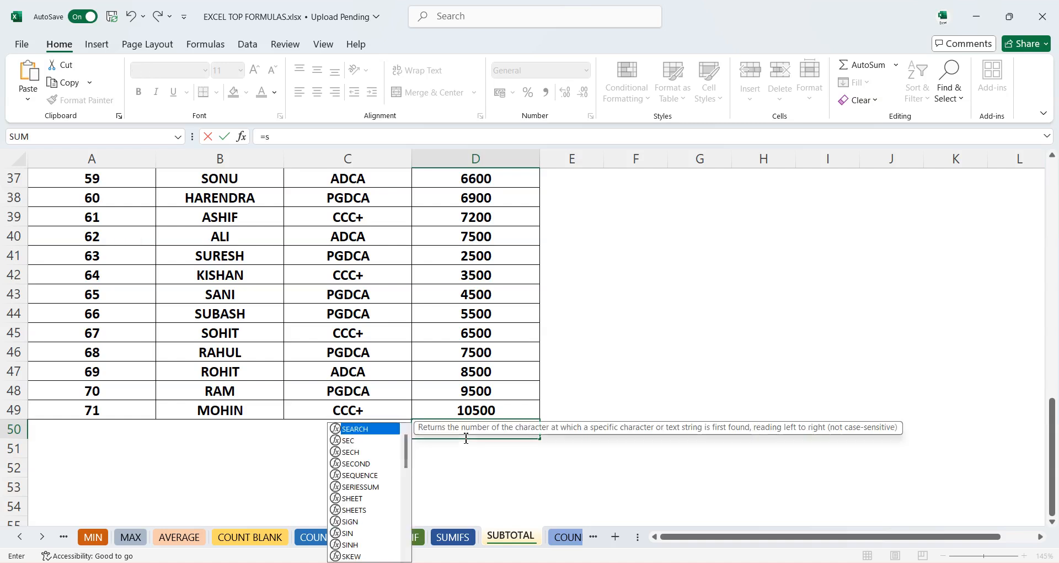
type("ub")
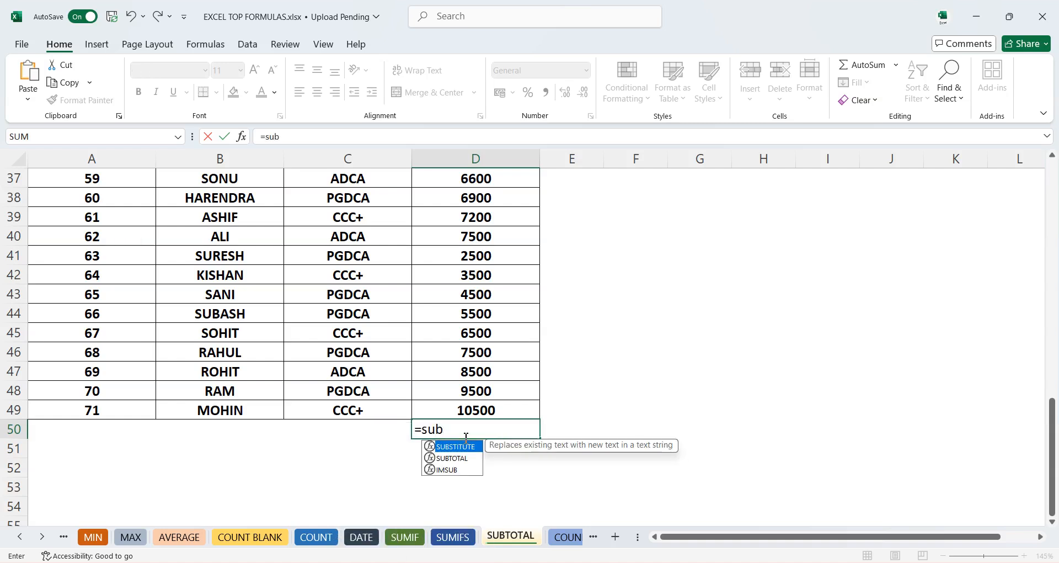
key("Down")
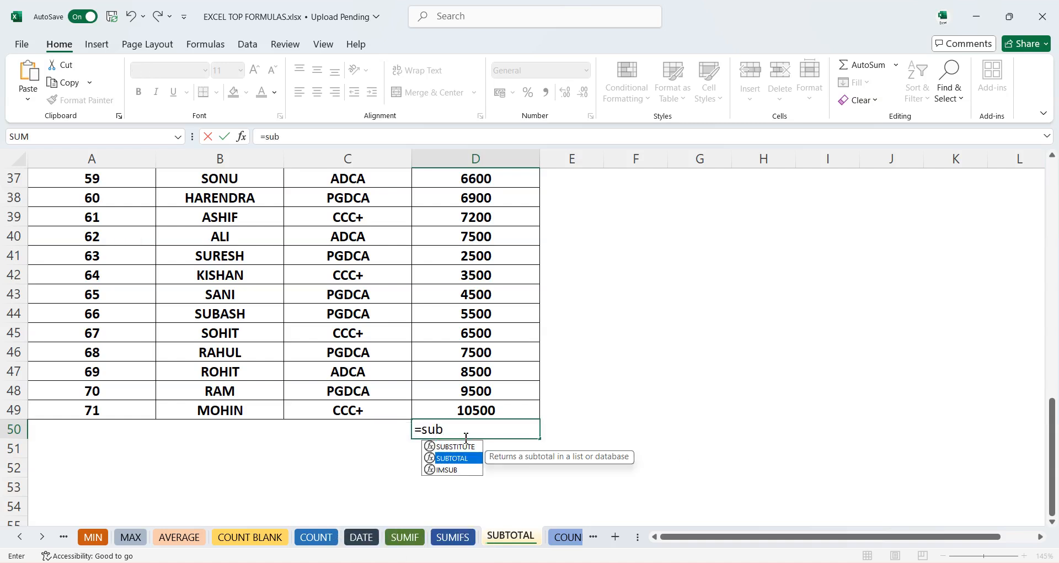
key("Tab")
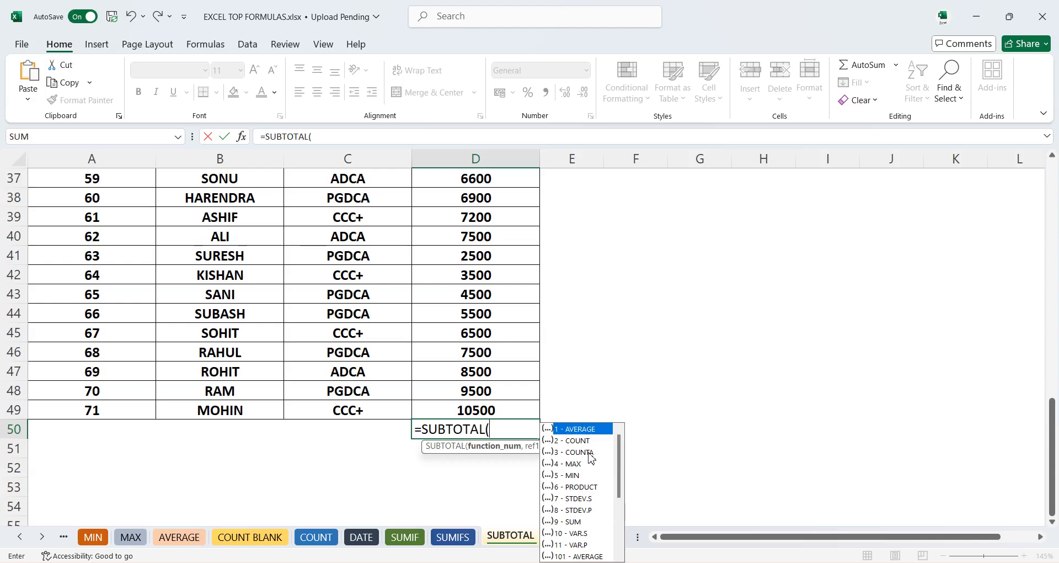
key("ctrl+1")
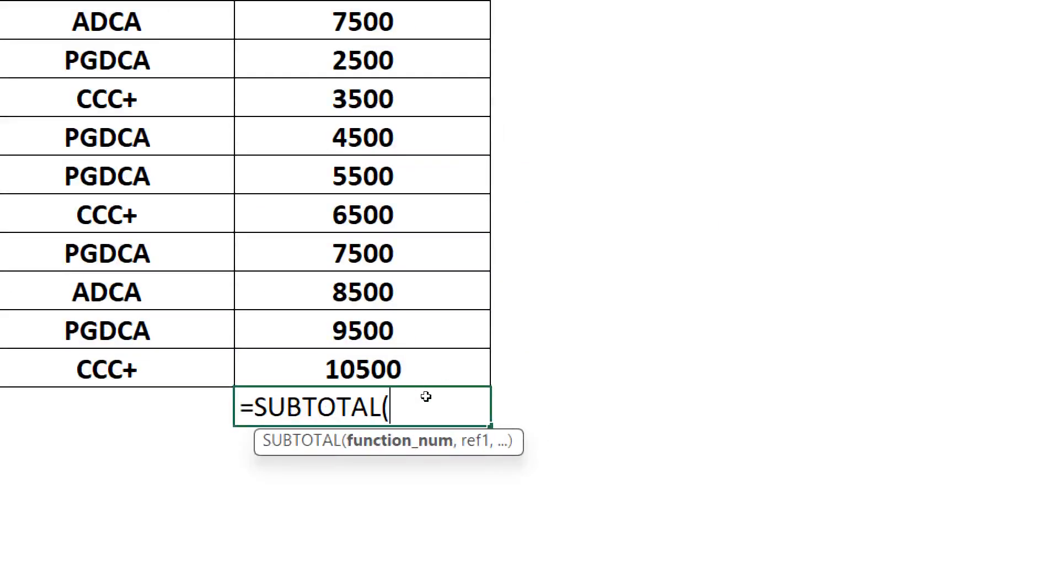
key("BackSpace")
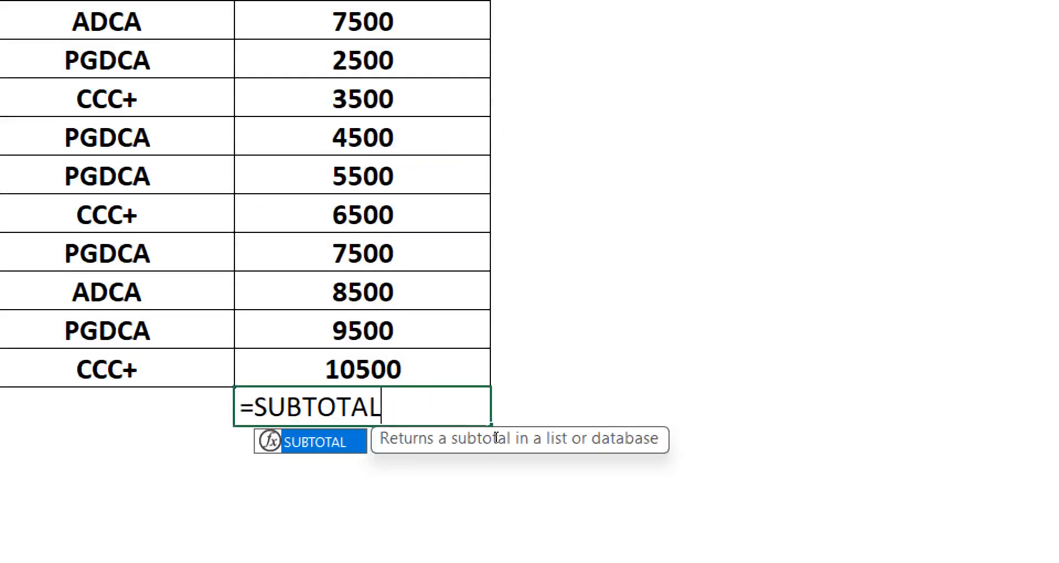
key("BackSpace")
key("Tab")
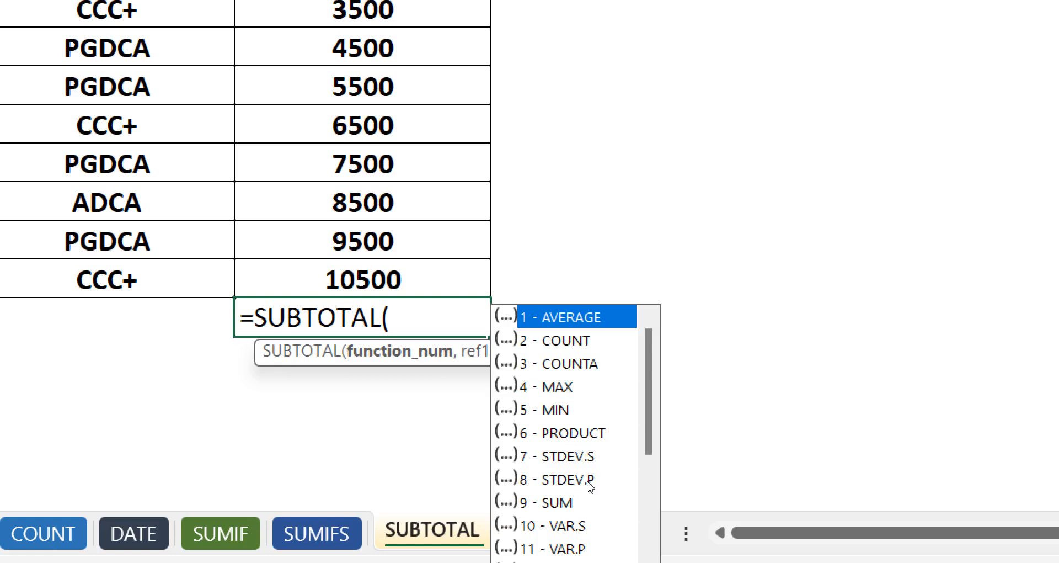
key("Down")
key("Down")
key("Down")
key("Down")
key("Down")
key("Down")
key("Down")
key("Down")
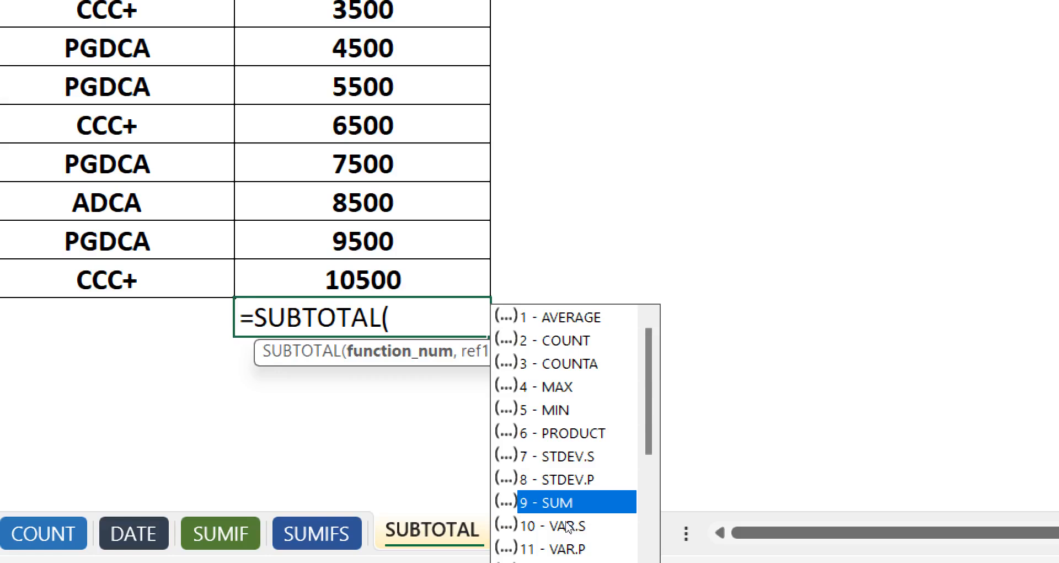
key("Tab")
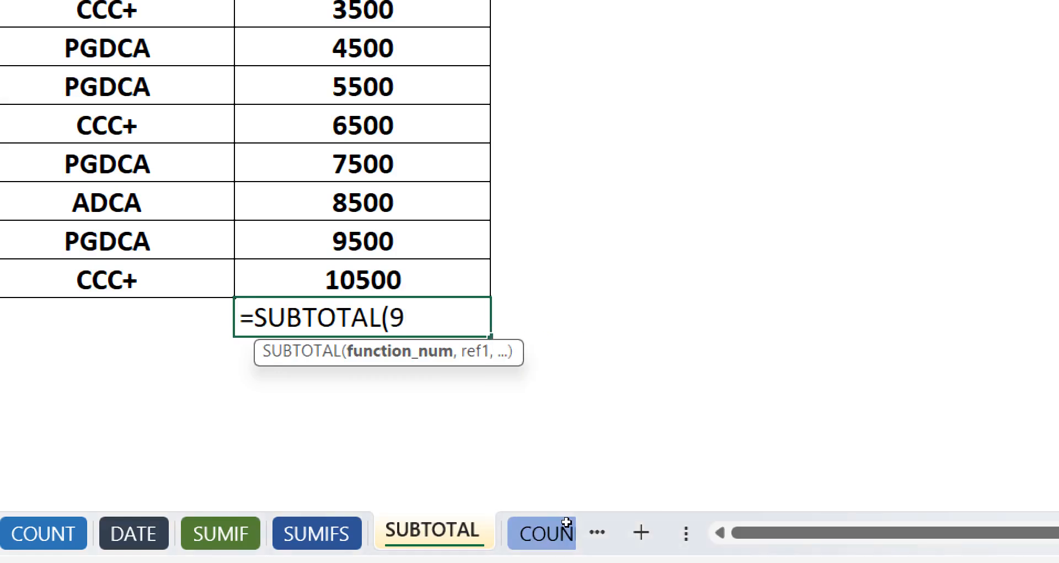
type(",")
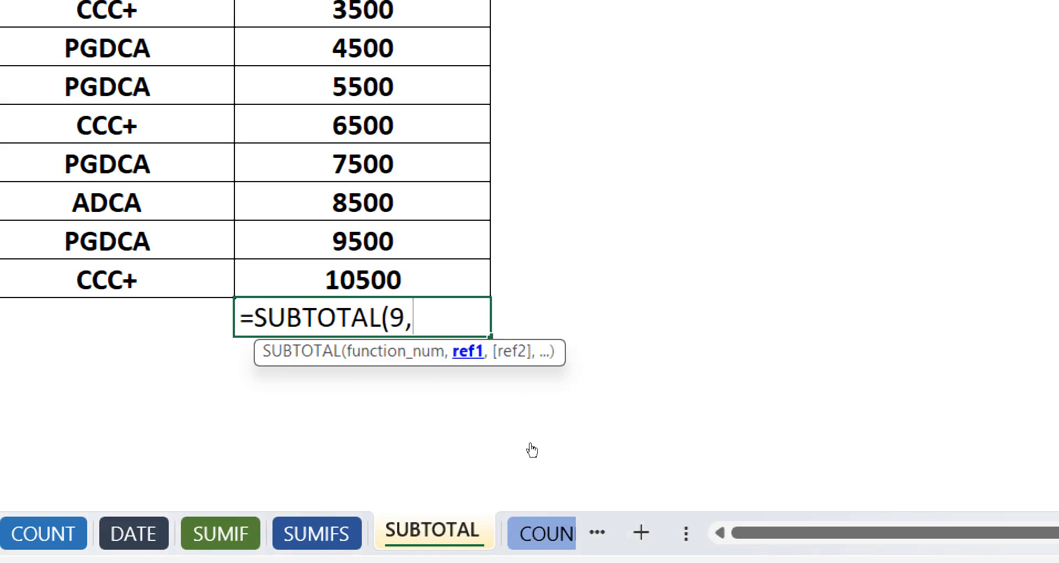
scroll(506, 409, "up", 10)
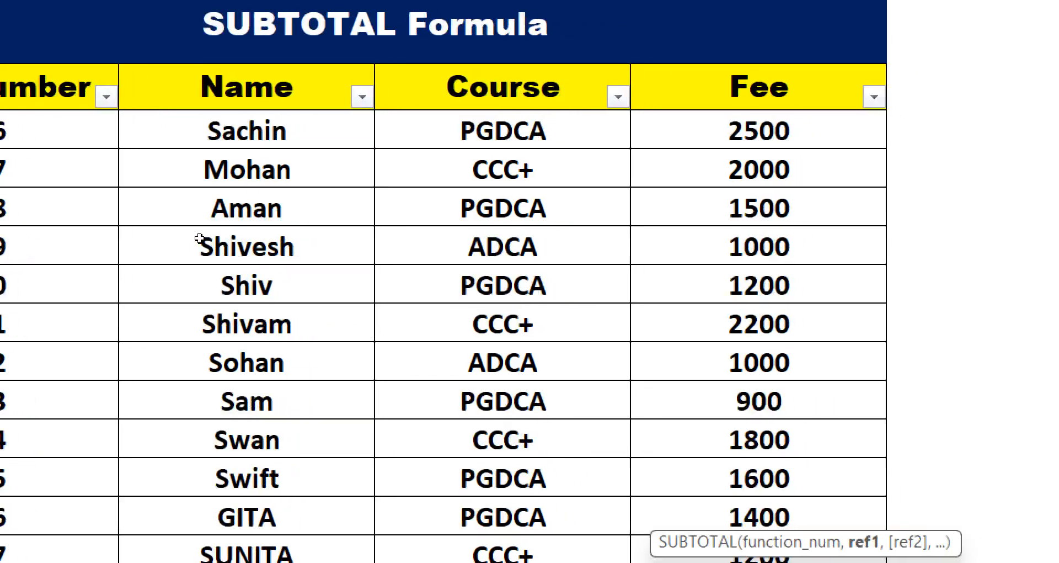
left_click_drag(247, 131, 468, 470)
key("Return")
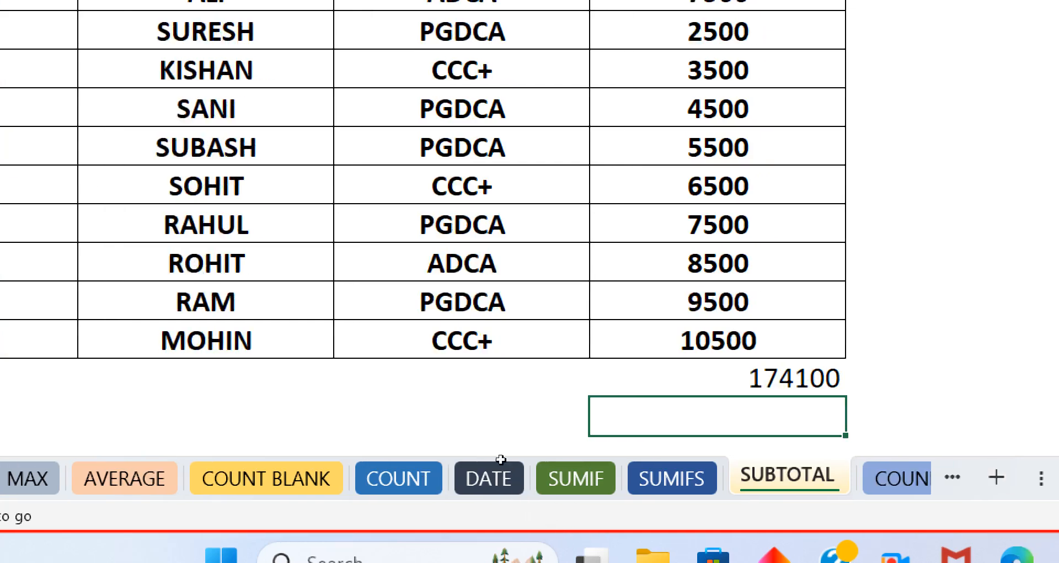
- Filter the Course column to show only ADCA
scroll(362, 225, "up", 6)
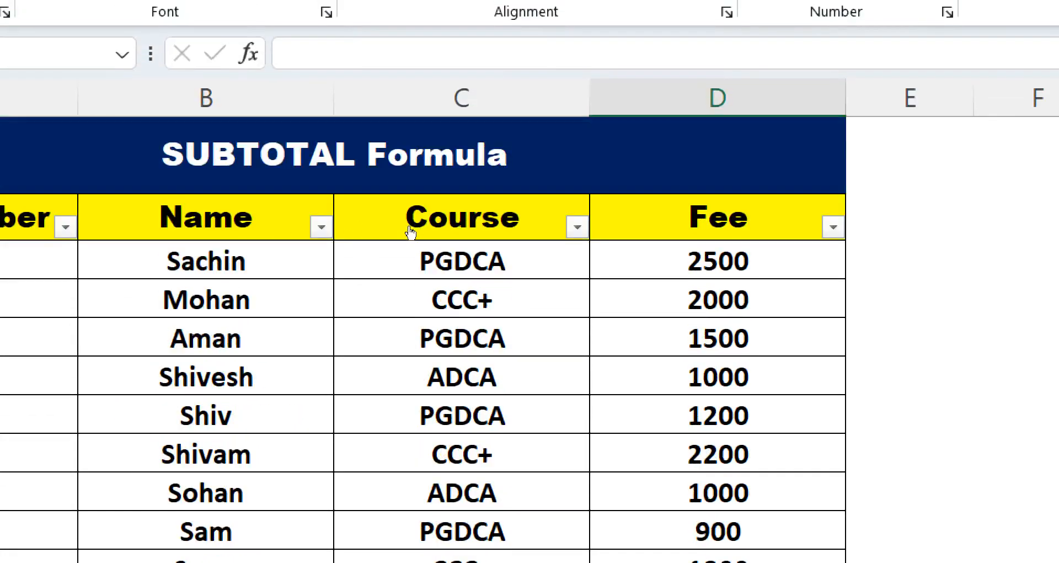
left_click(577, 227)
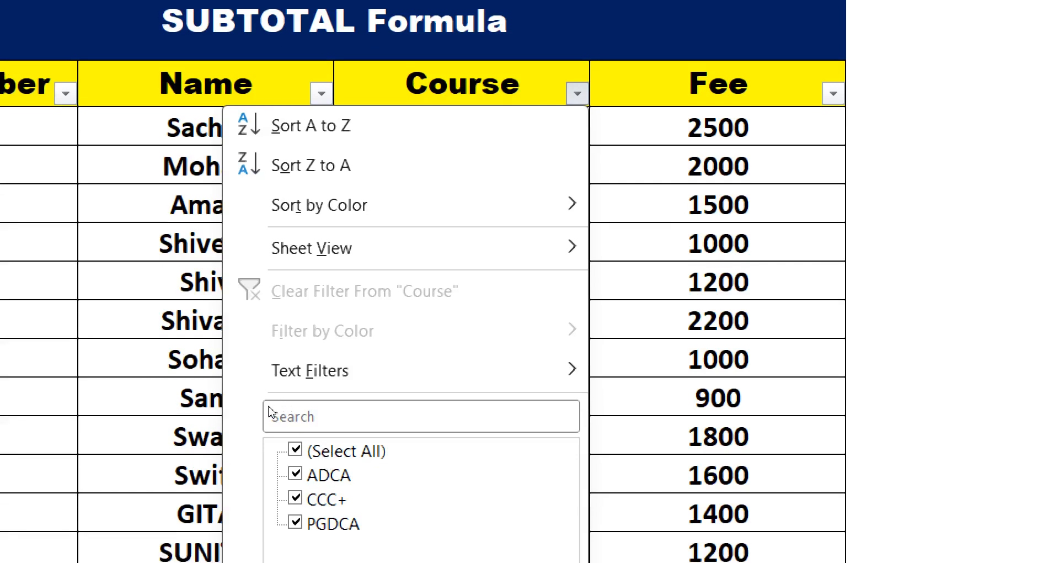
left_click(296, 450)
left_click(295, 474)
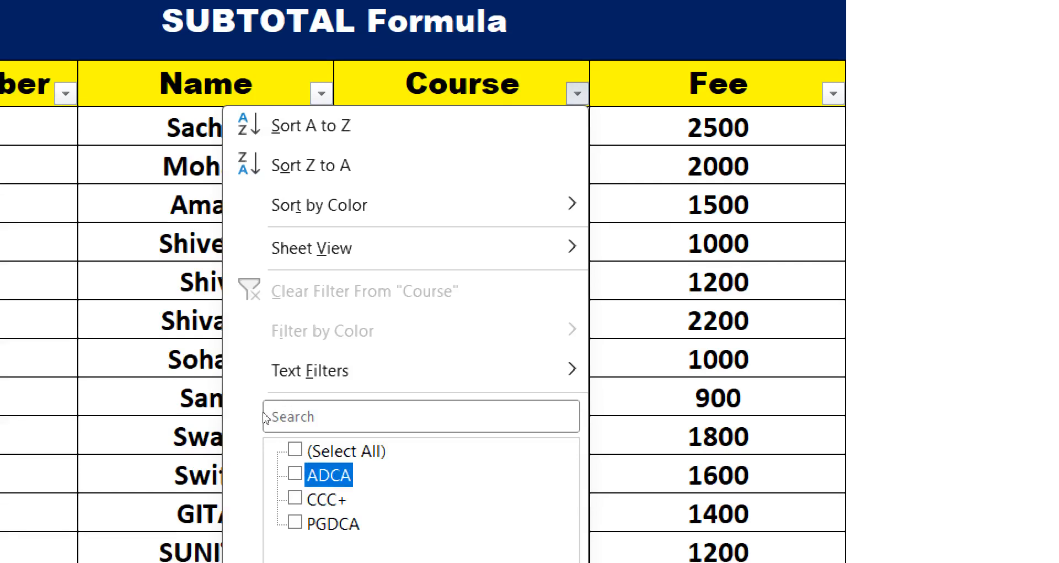
key("Return")
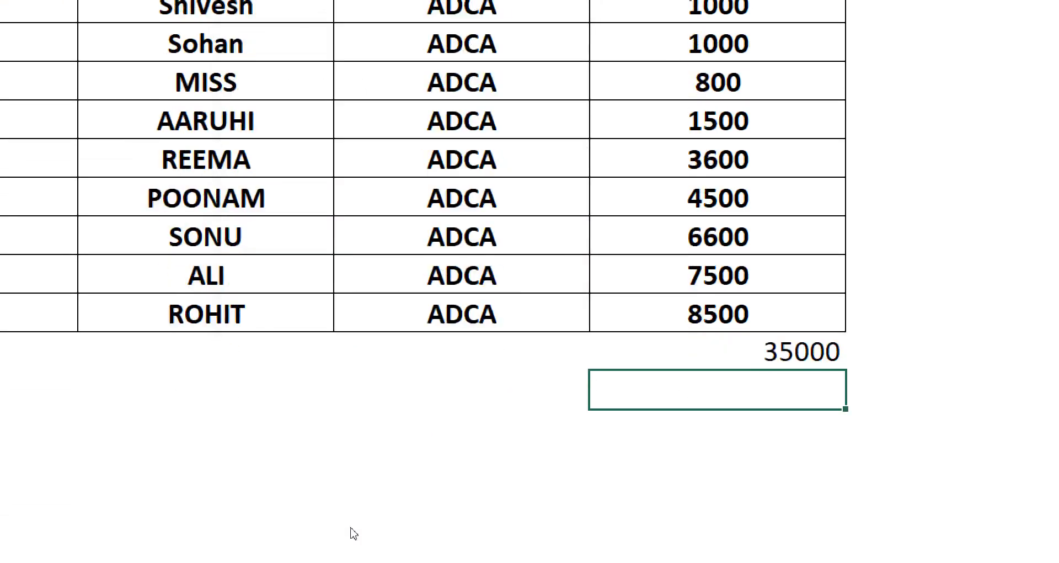
- Switch the Course filter from ADCA to CCC+ only
key("Up")
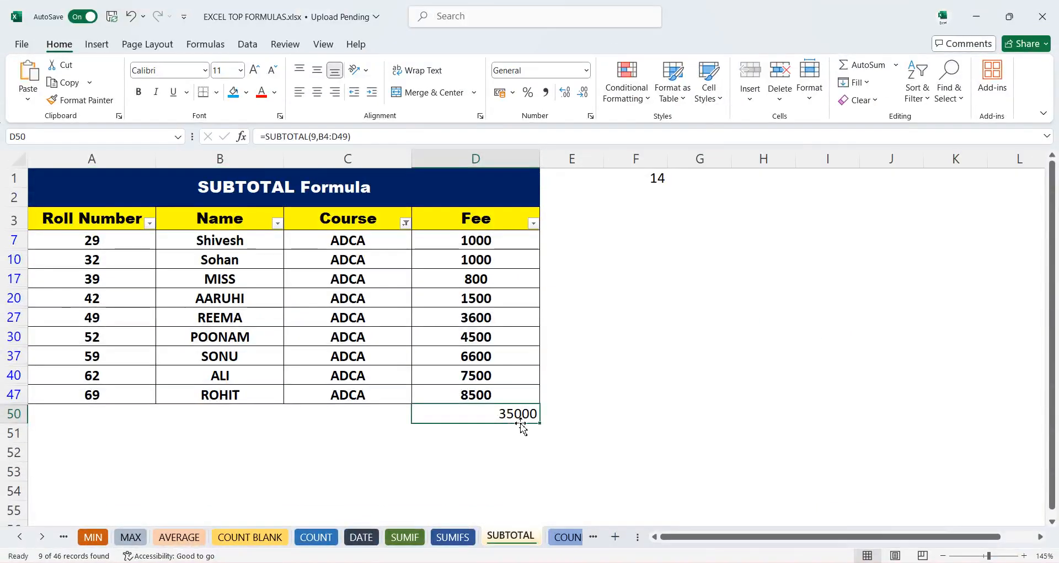
left_click(406, 223)
left_click(283, 428)
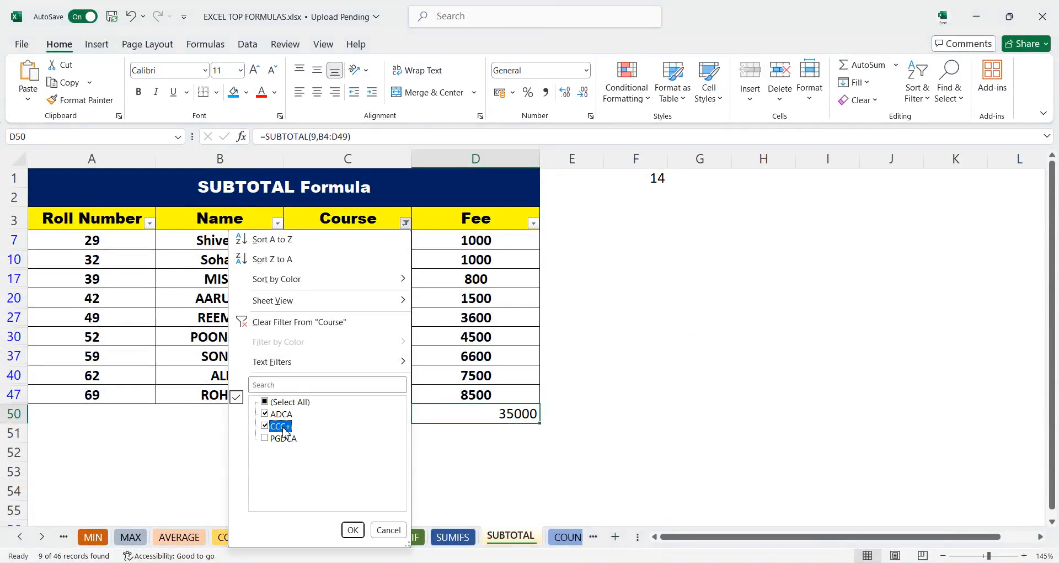
left_click(279, 415)
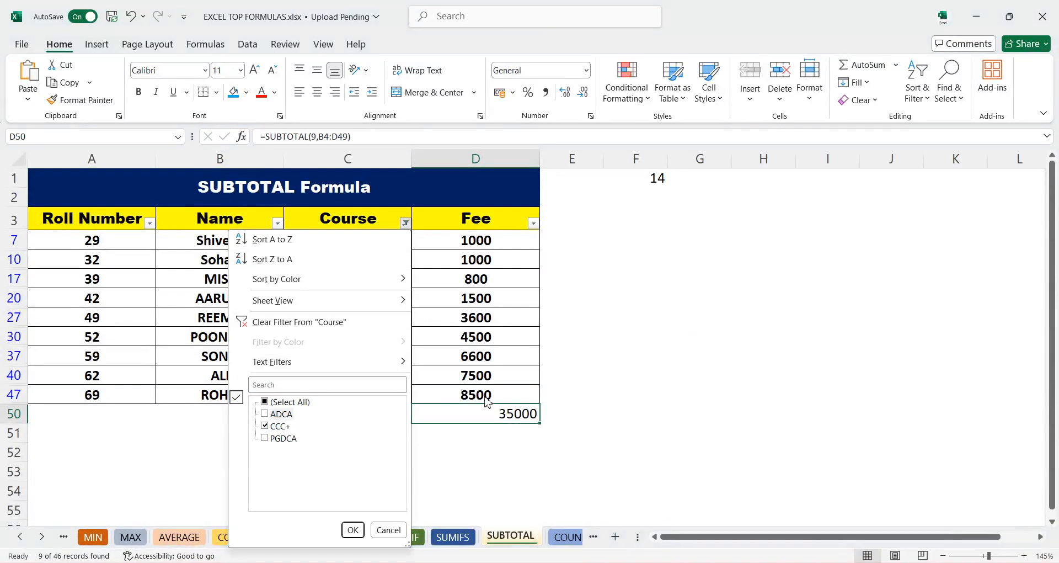
left_click(353, 530)
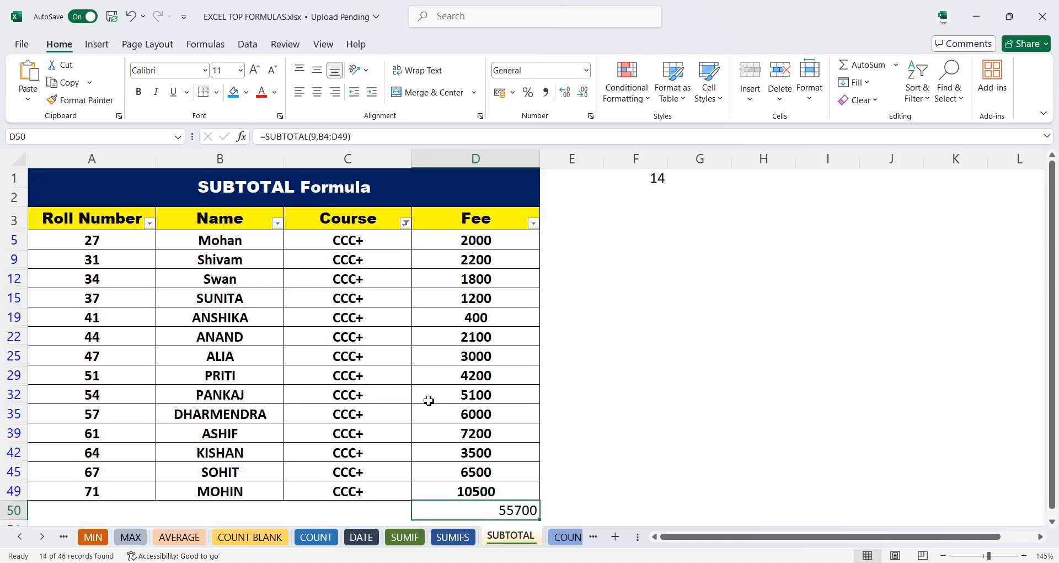
- Switch the Course filter to show only PGDCA
left_click(406, 223)
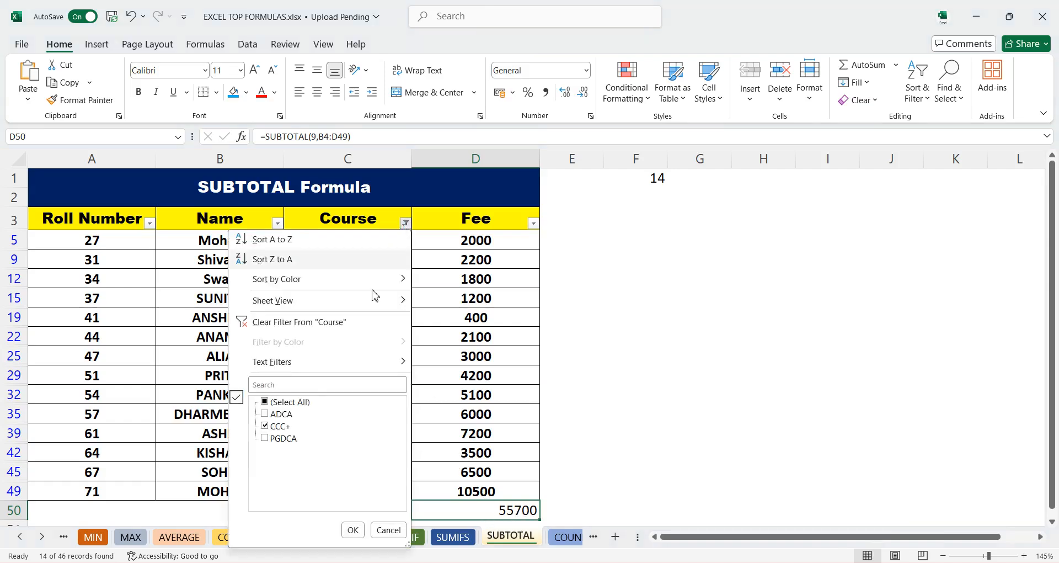
left_click(281, 438)
left_click(280, 426)
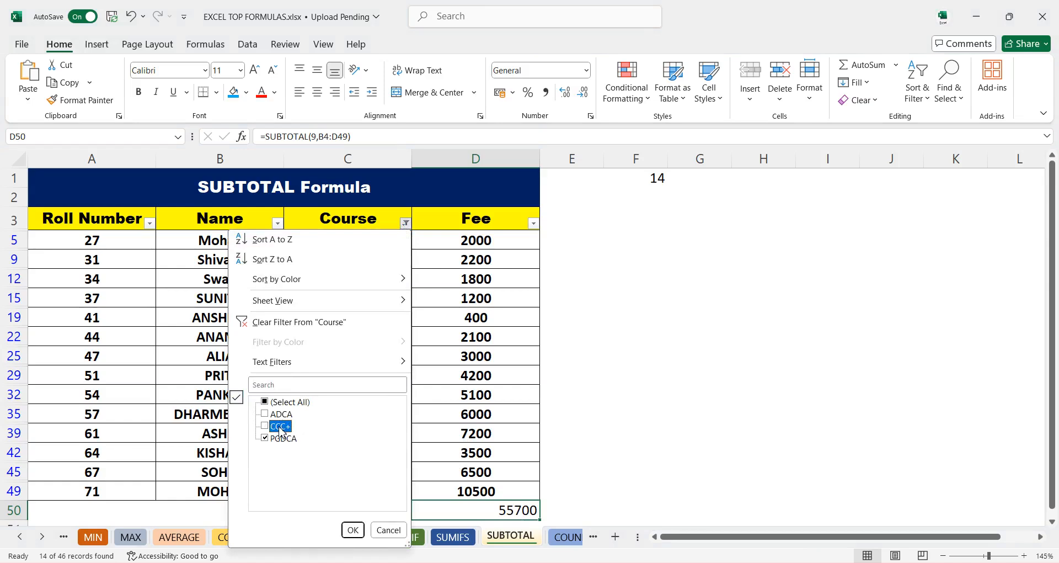
left_click(352, 530)
scroll(463, 419, "down", 6)
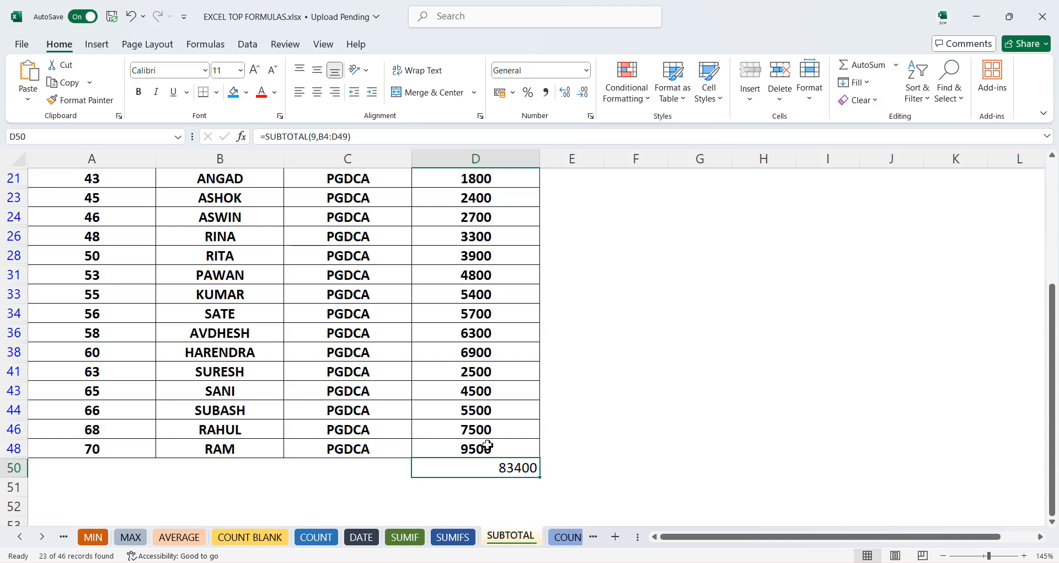
scroll(483, 442, "up", 7)
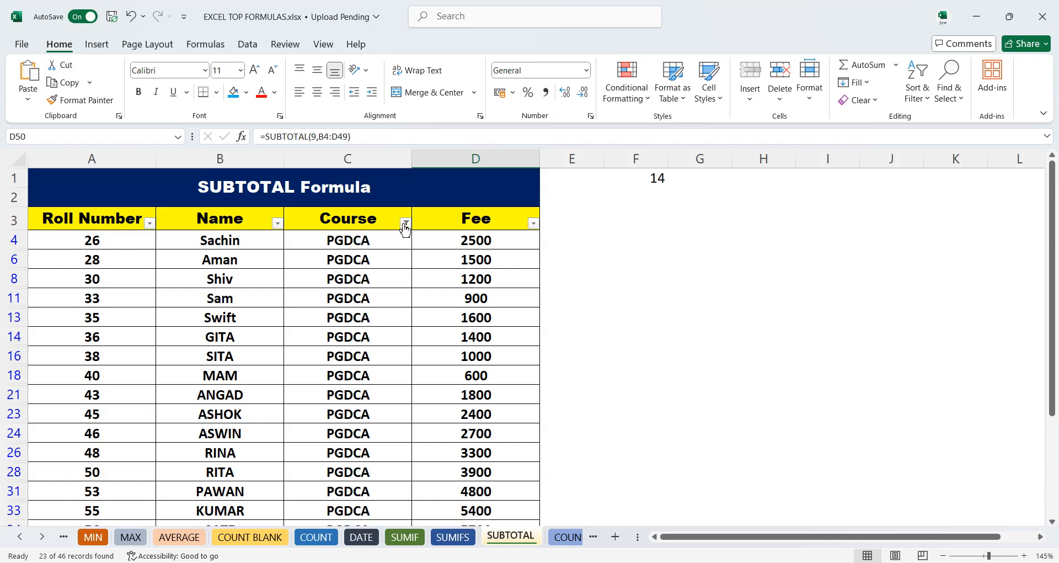
- Clear the Course filter so all courses show again
left_click(406, 223)
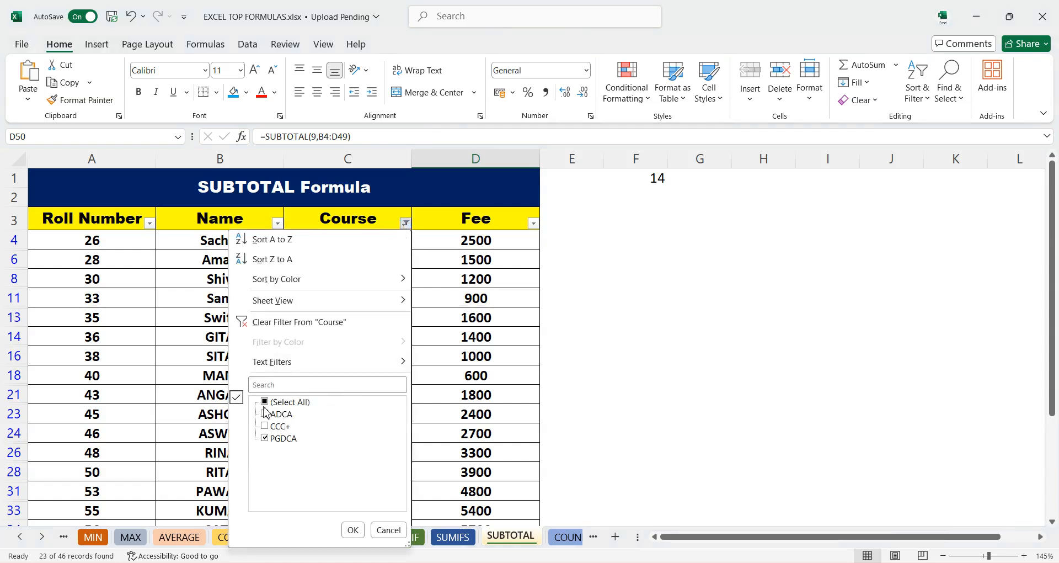
left_click(353, 530)
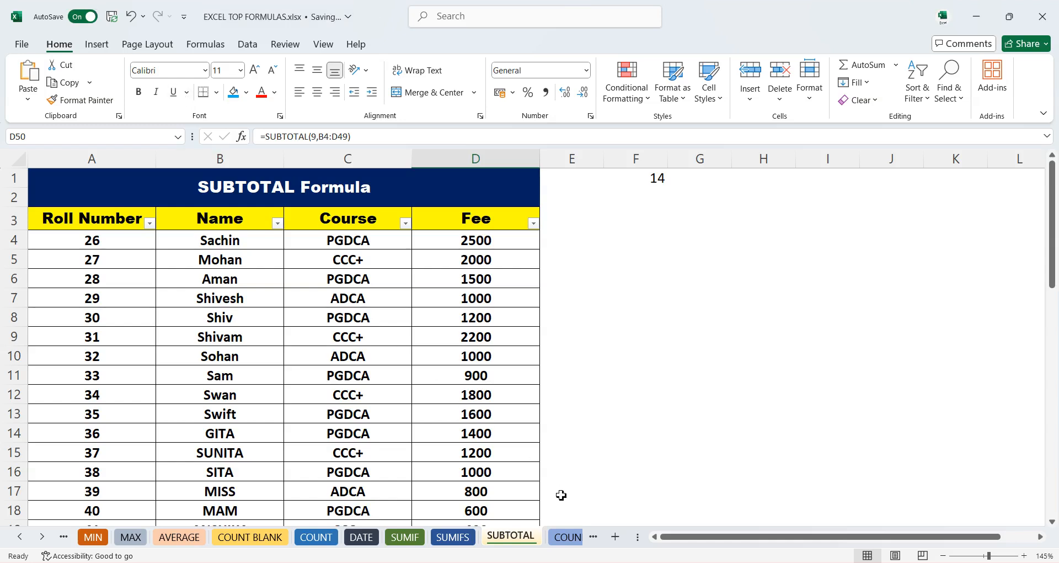
- On the COUNIF sheet, enter =COUNTIF(C4:C13,">=500") in C14 to count fees of at least 500
left_click(568, 537)
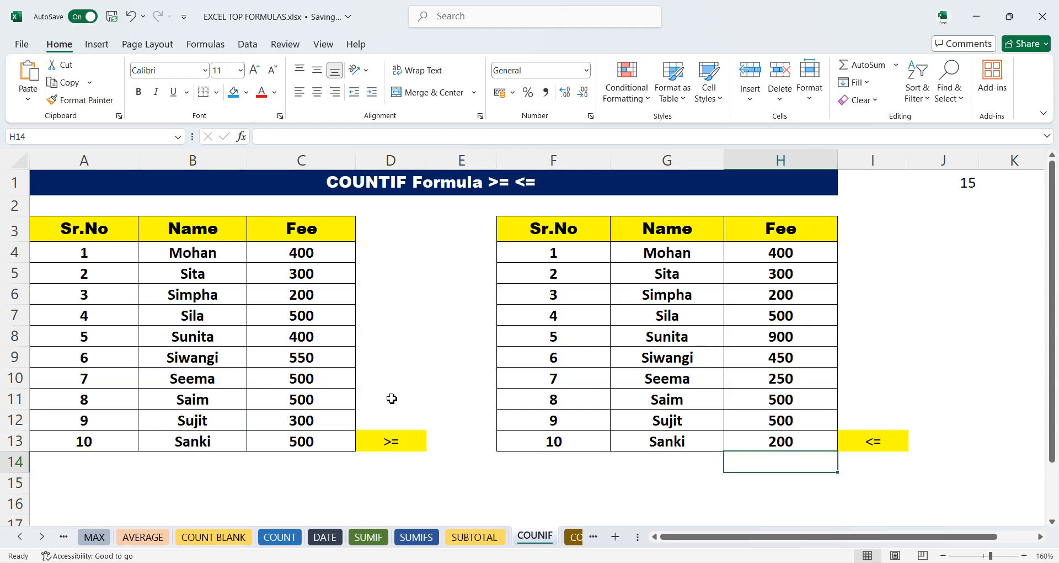
scroll(257, 378, "up", 1)
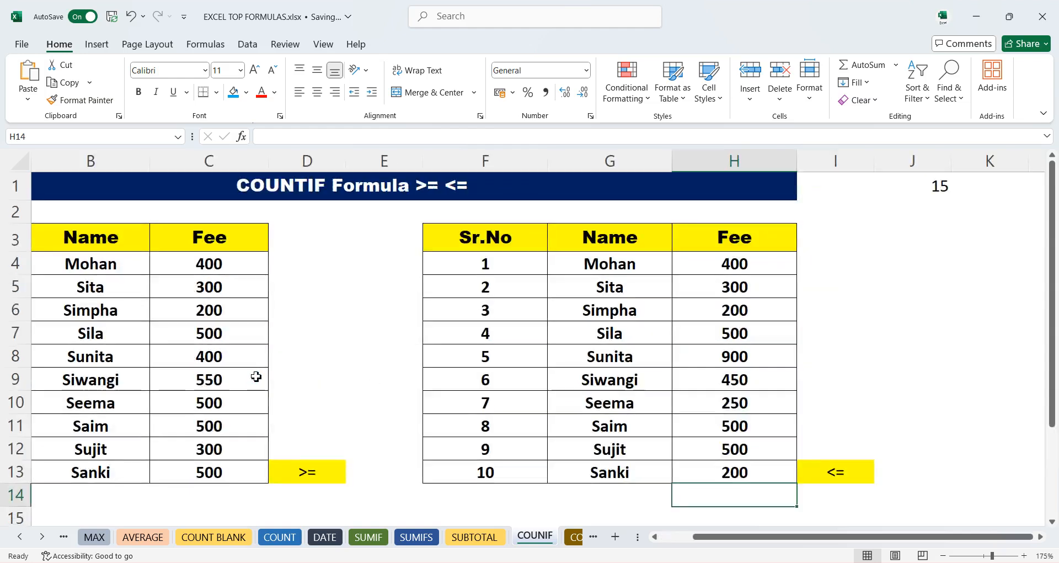
scroll(257, 377, "up", 1)
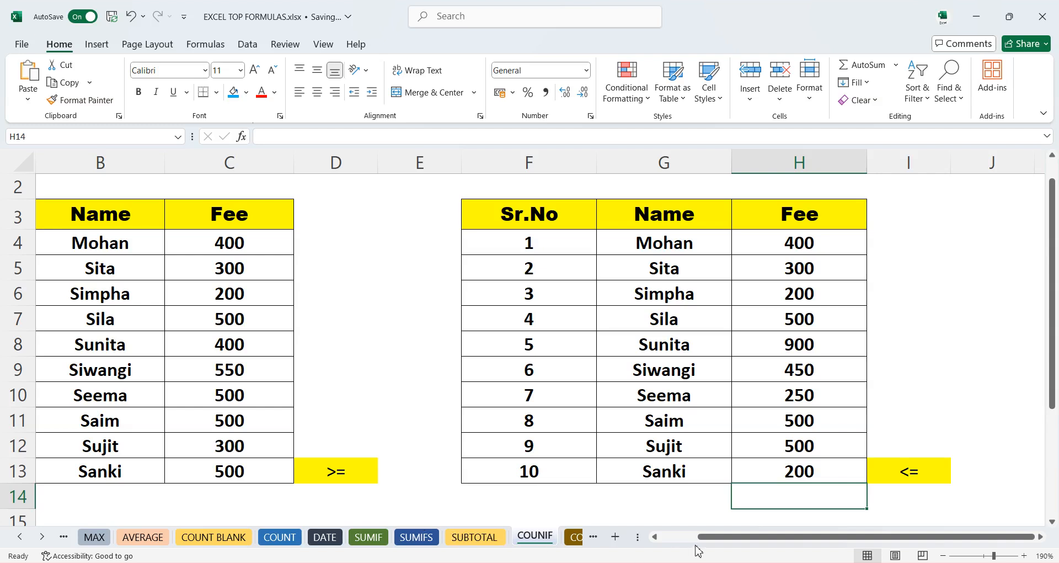
left_click_drag(712, 536, 674, 536)
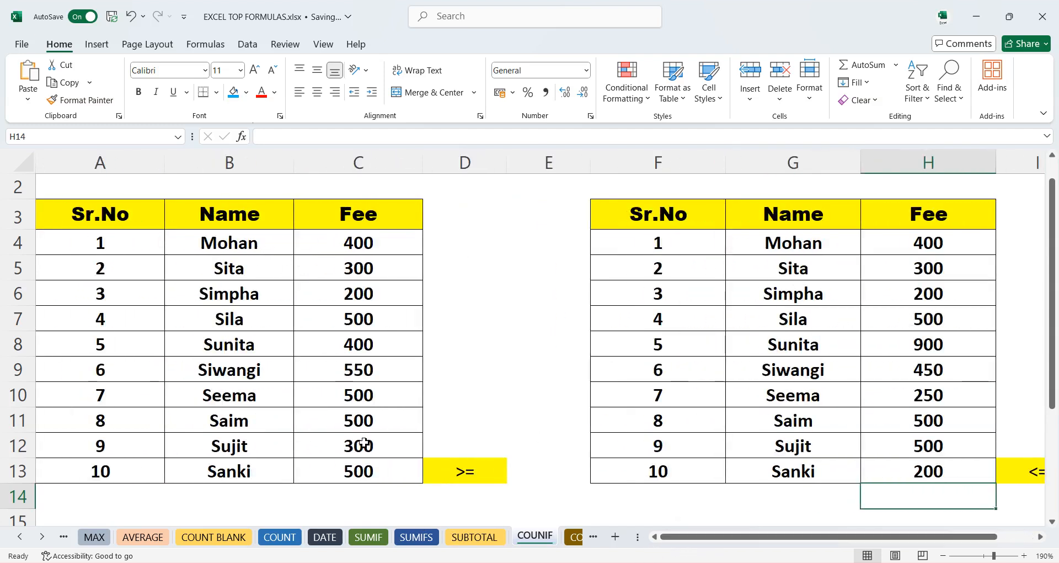
scroll(399, 431, "down", 1)
scroll(398, 429, "up", 1)
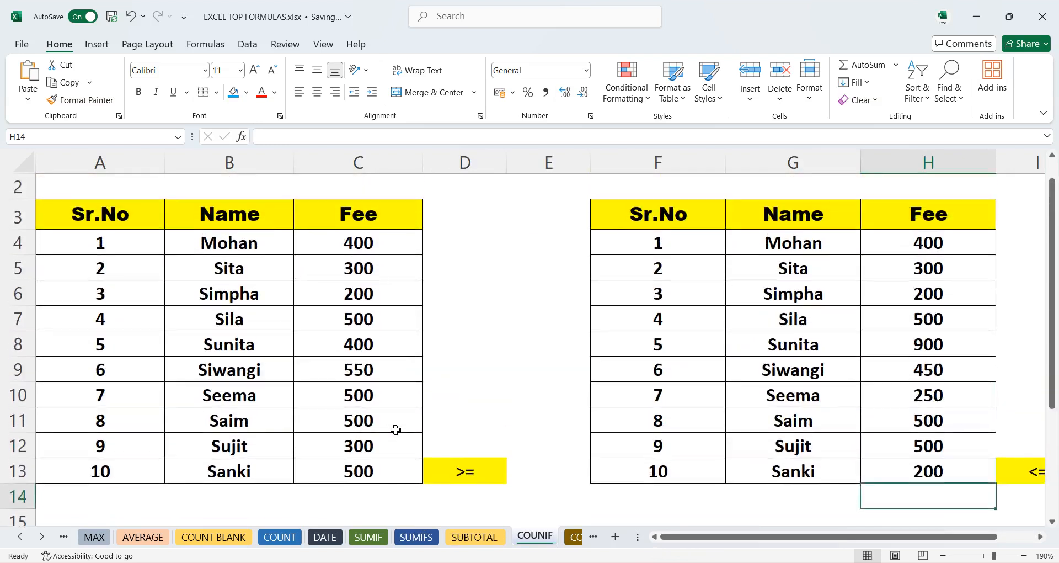
left_click(361, 492)
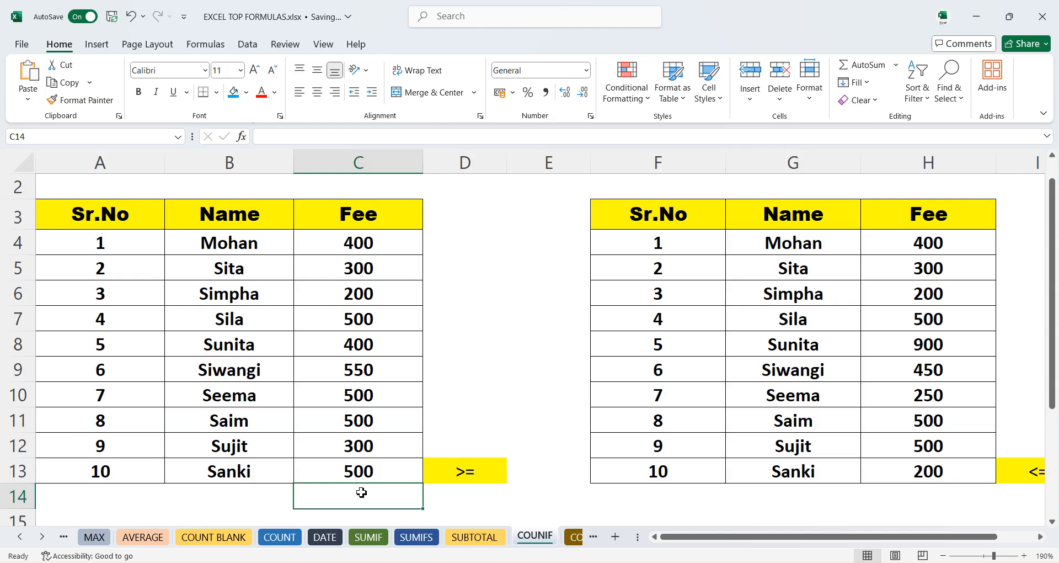
type("=")
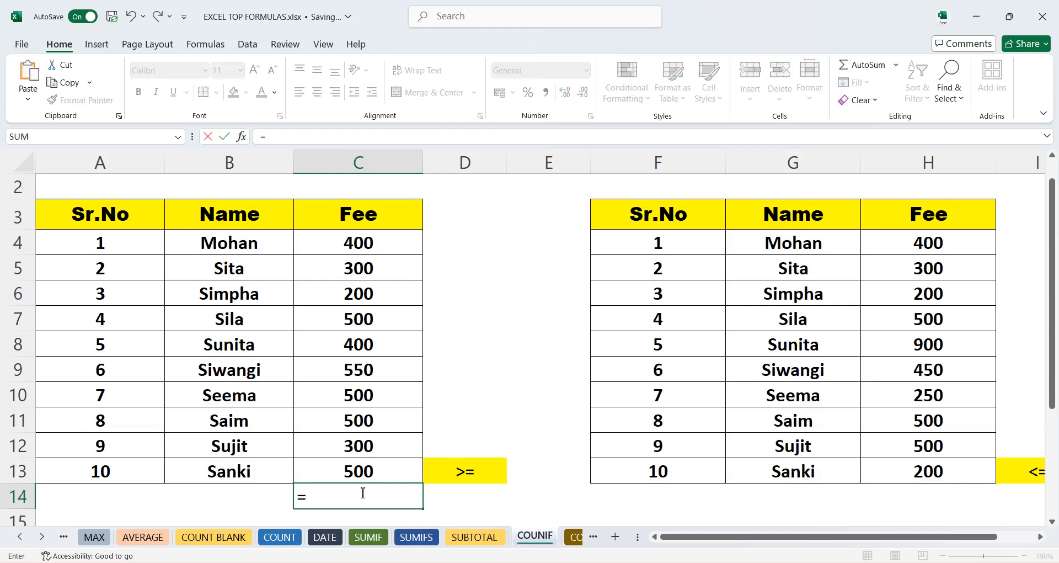
type("c")
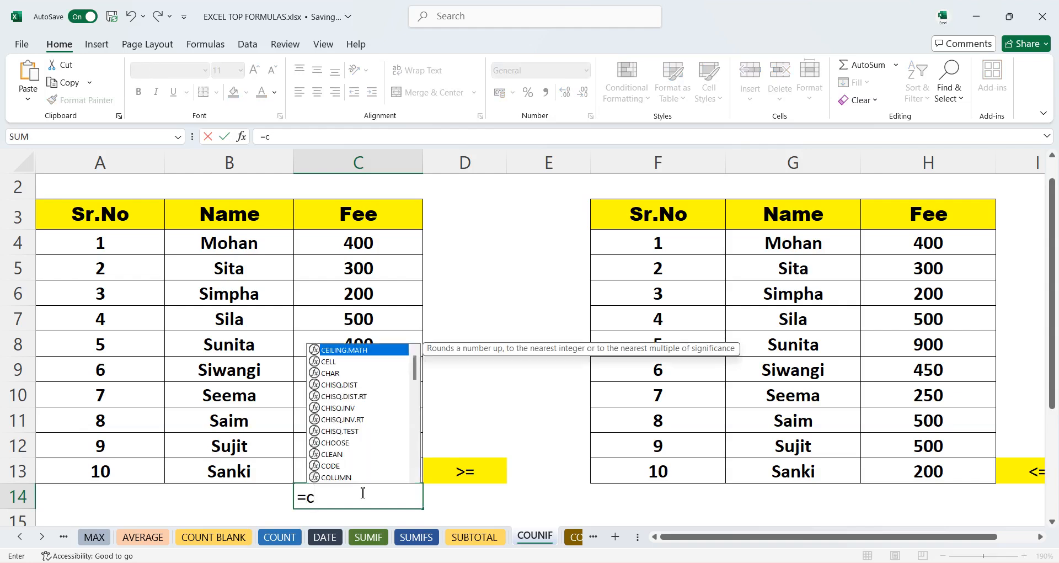
type("oun")
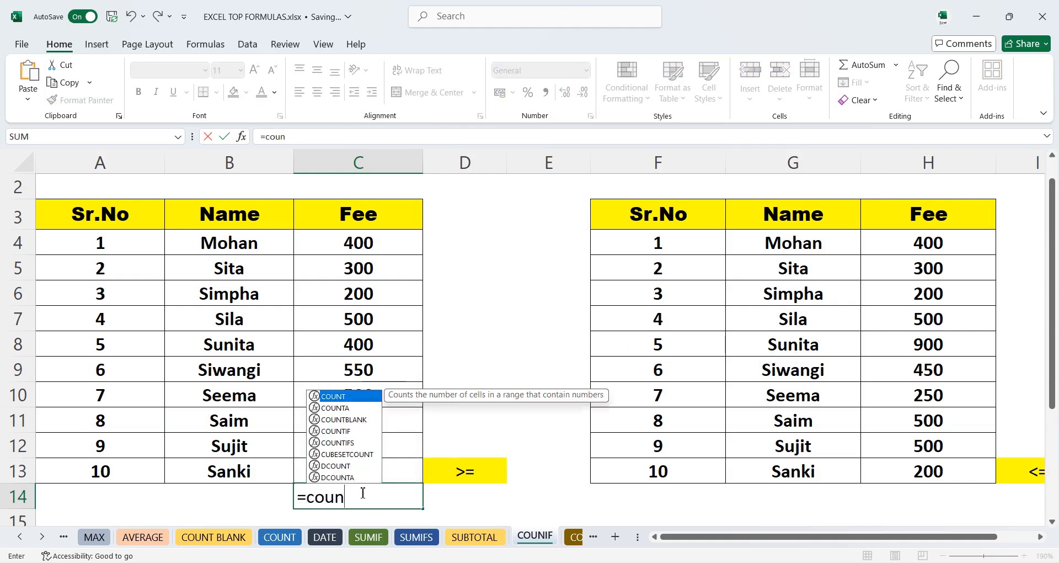
double_click(343, 431)
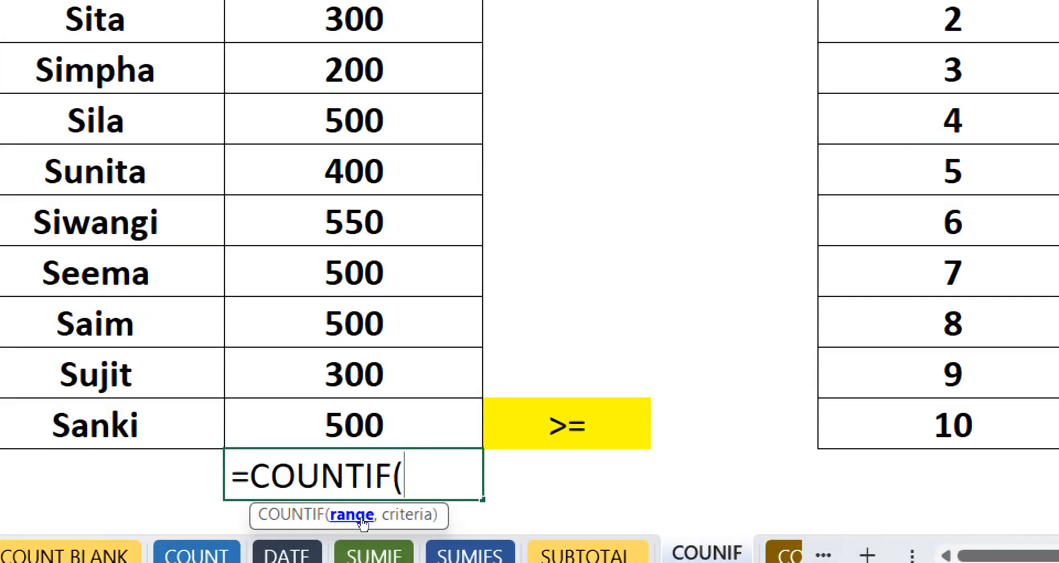
left_click_drag(354, 9, 371, 443)
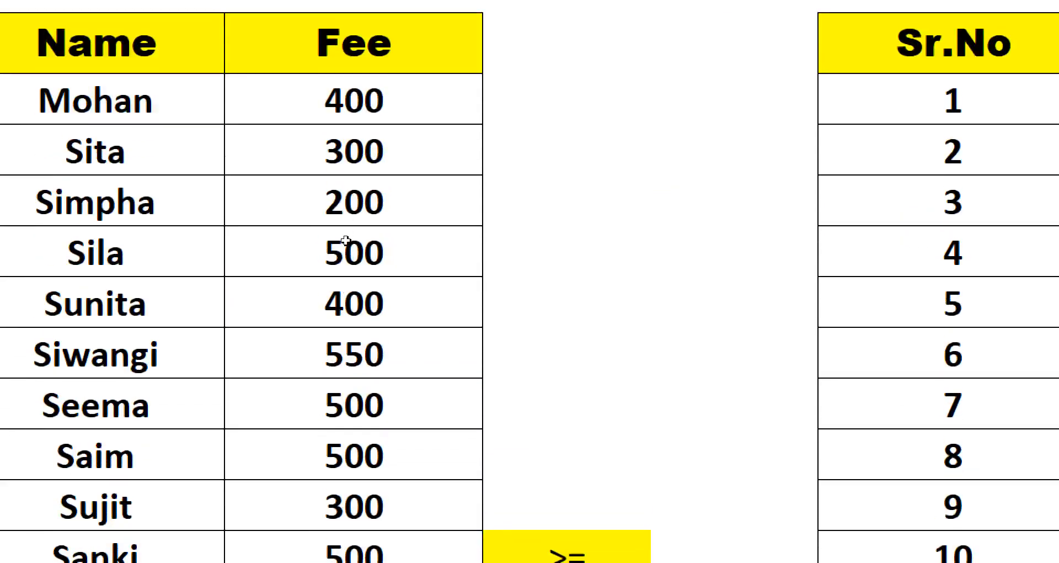
left_click_drag(370, 476, 371, 468)
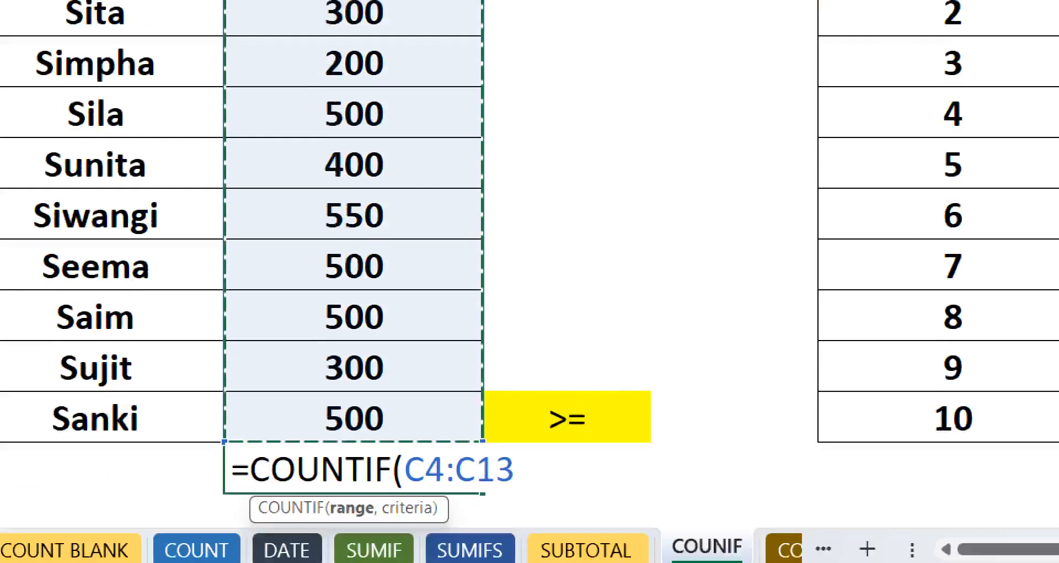
type(",")
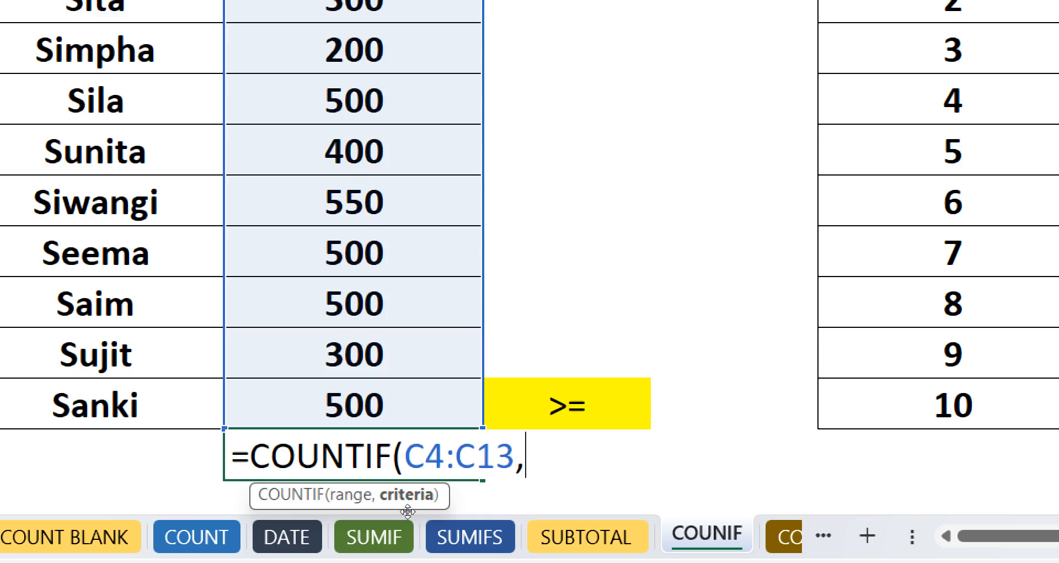
type("\">=500")
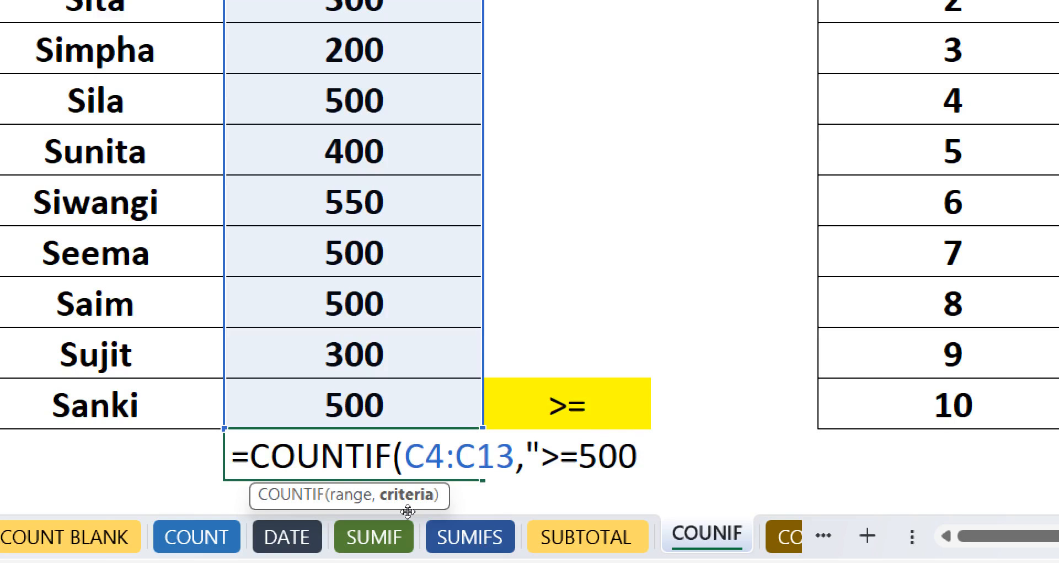
type("\"")
key("Return")
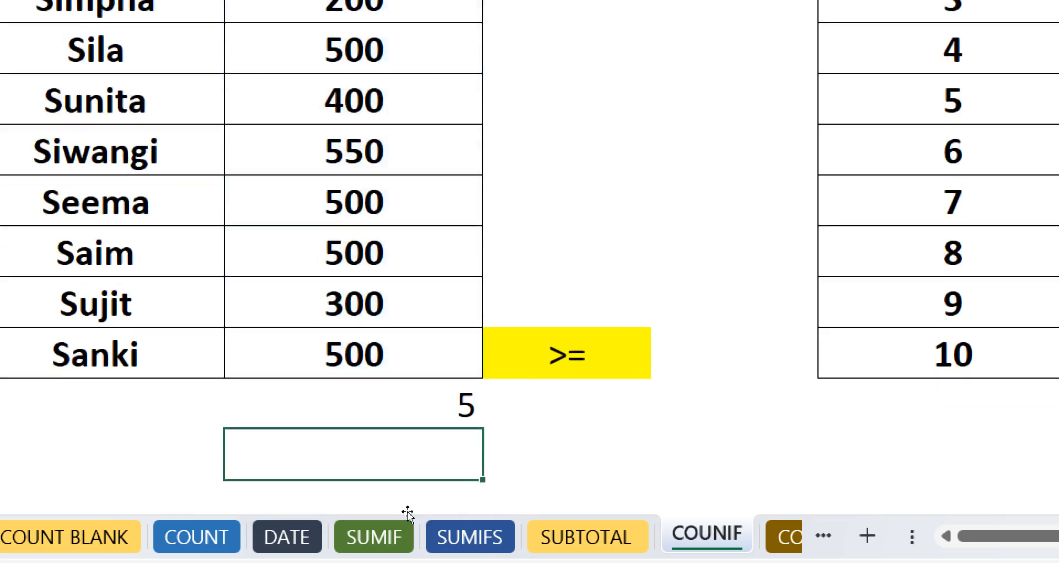
- Copy the COUNTIF formula into C15 and change its criterion to "<=500"
key("Up")
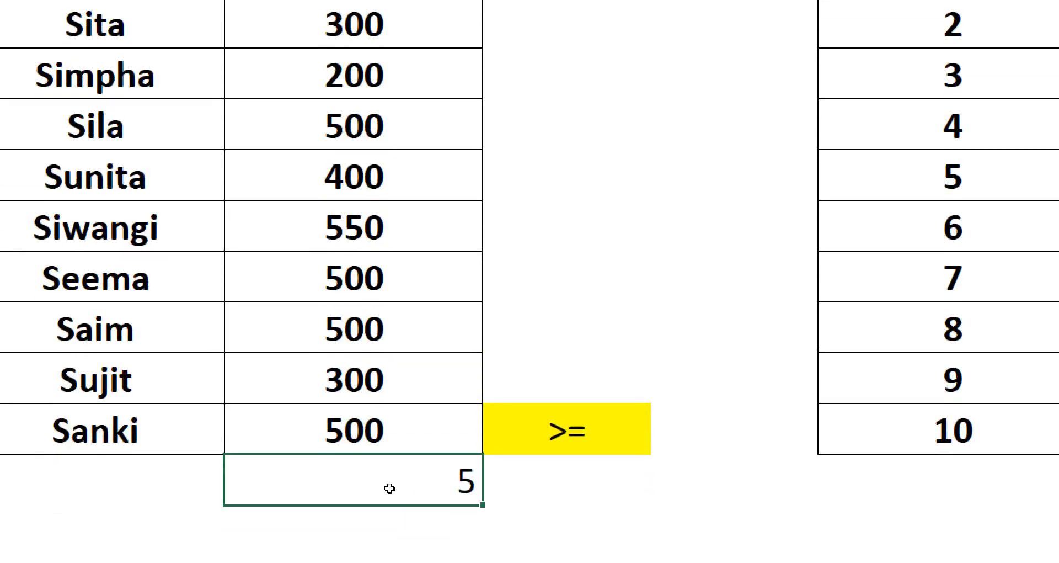
key("Down")
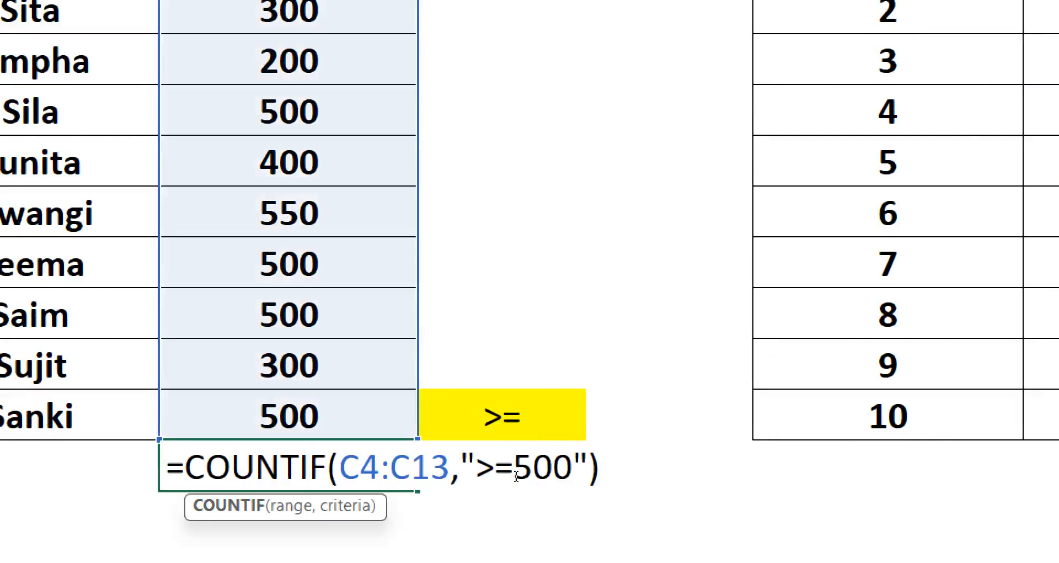
left_click_drag(599, 468, 205, 468)
key("shift+Left")
key("shift+Left")
key("ctrl+c")
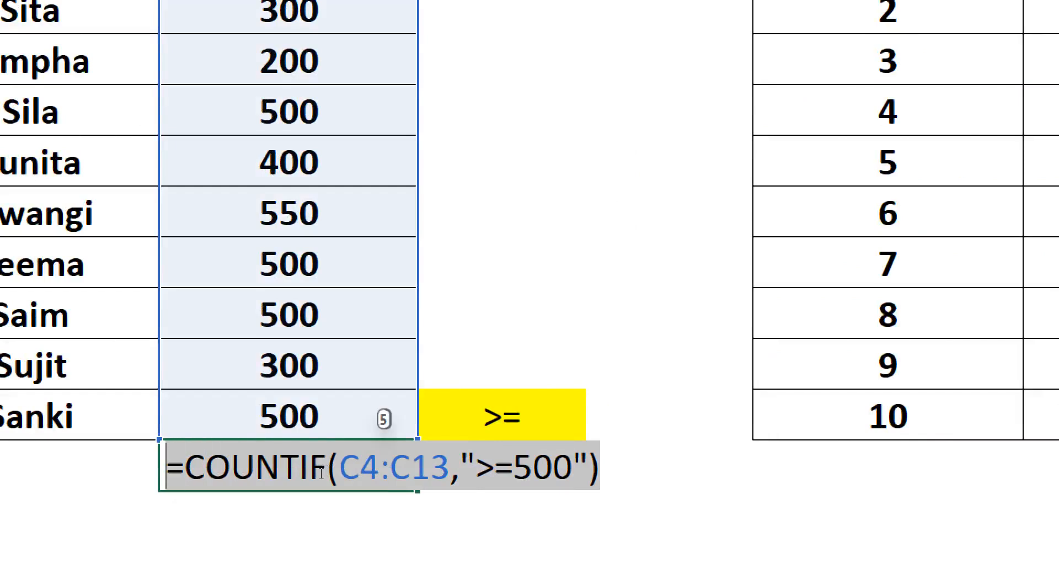
key("ctrl+Return")
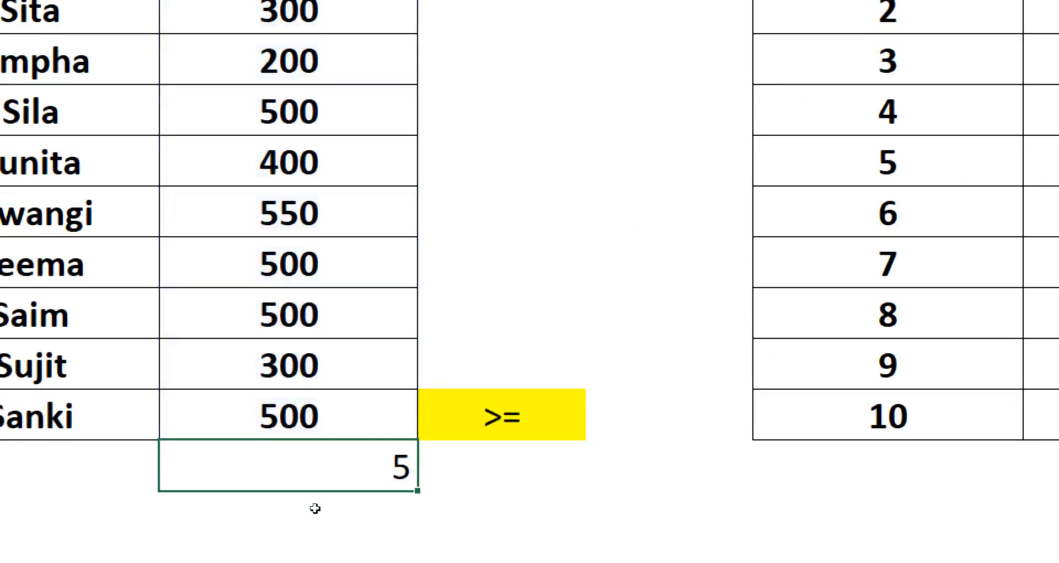
left_click(322, 499)
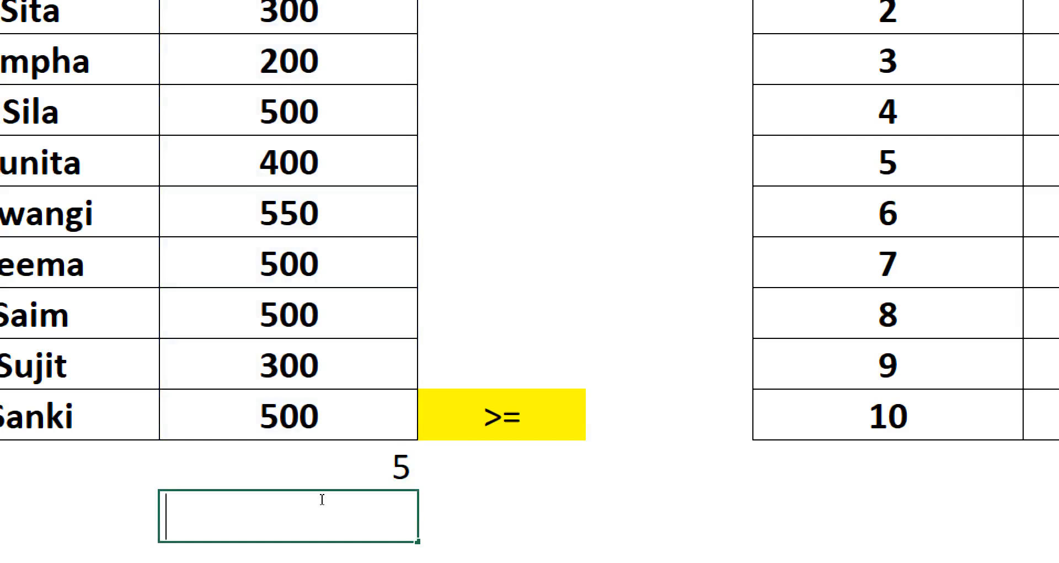
key("ctrl+v")
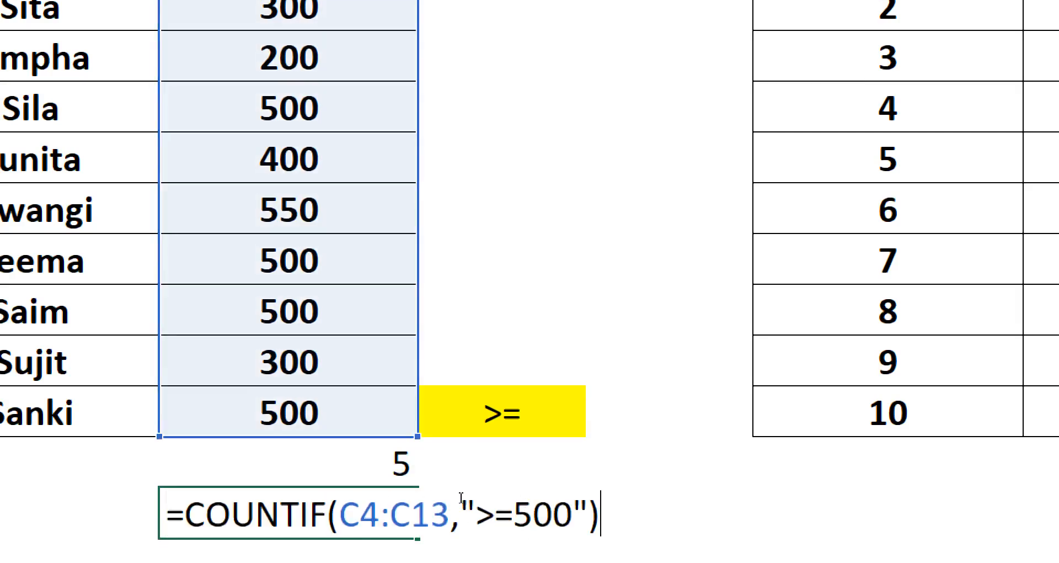
left_click_drag(462, 496, 458, 496)
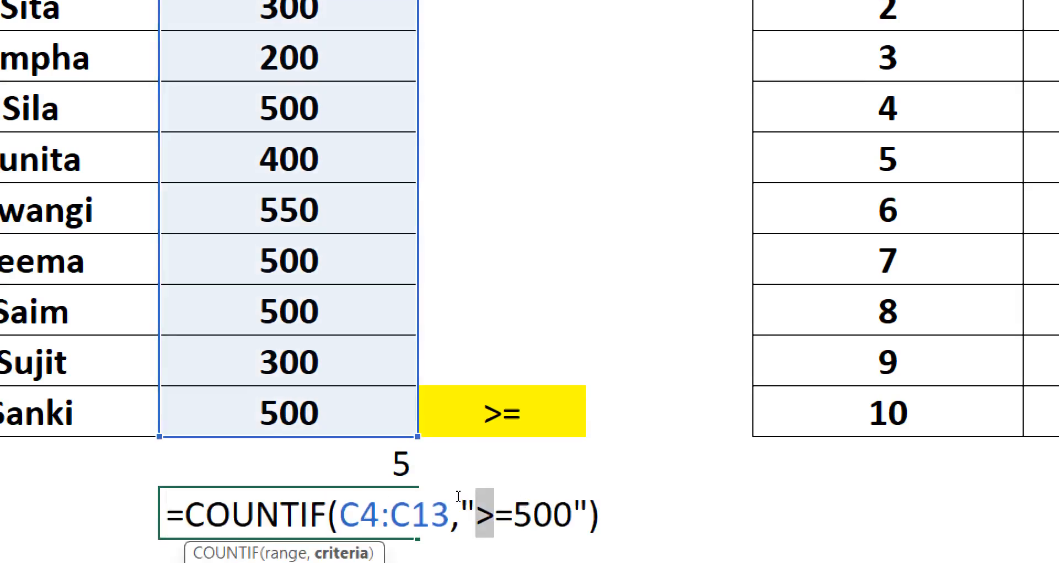
type("<")
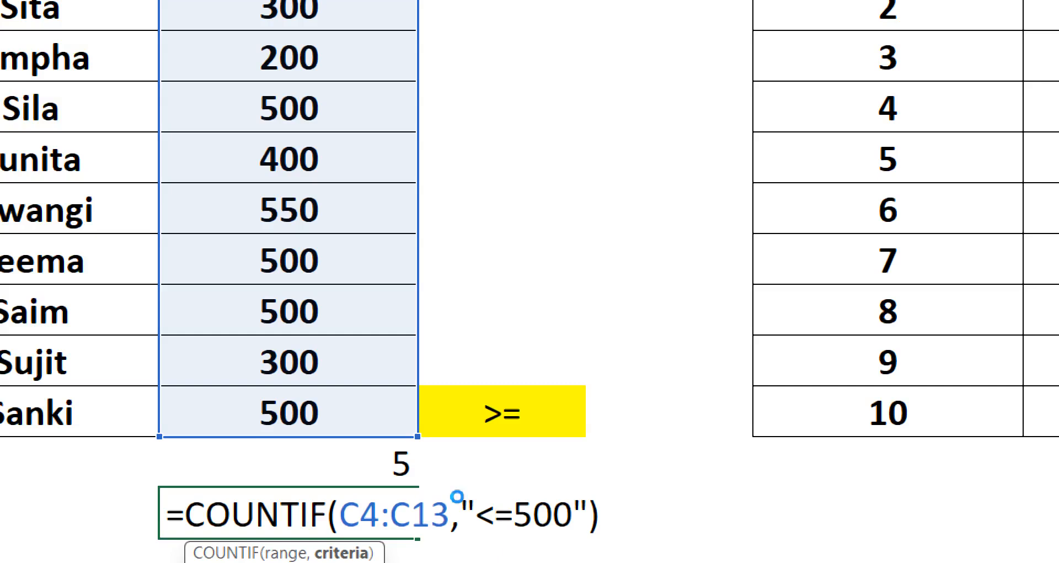
key("Return")
left_click(404, 458)
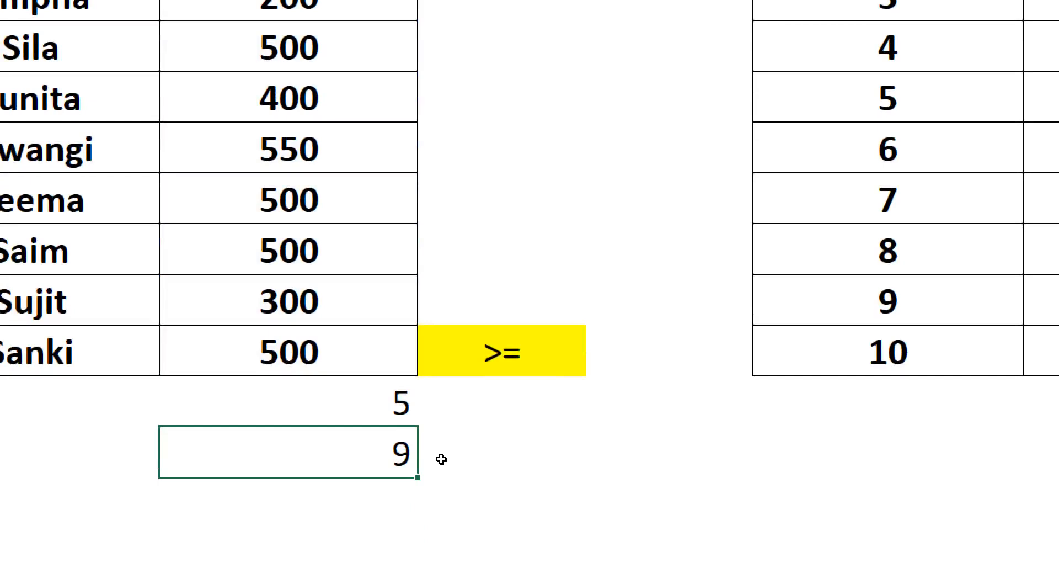
key("Up")
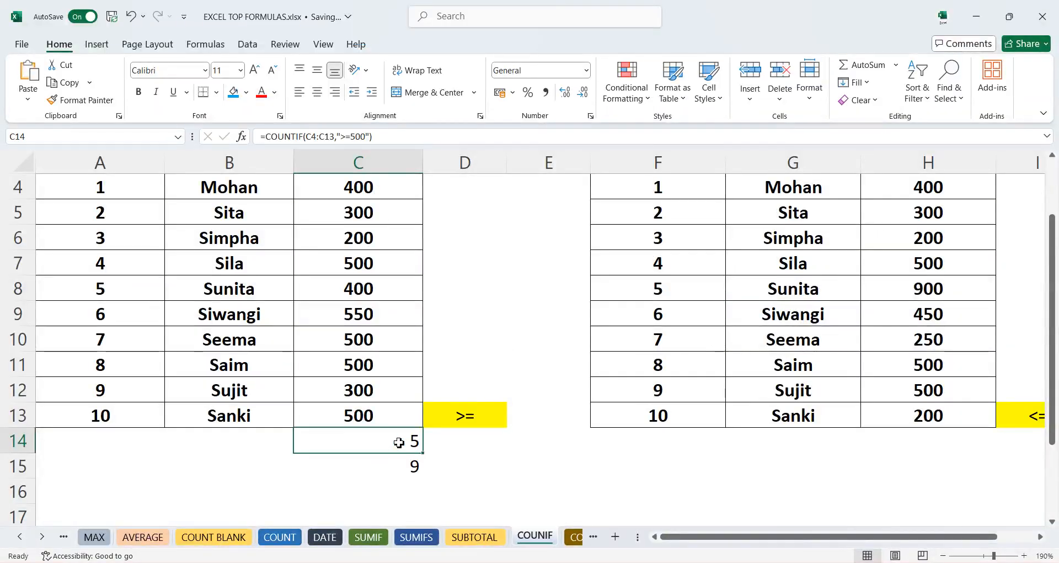
- Open the COUNTIFS sheet and scroll through the student gender, course and fee data
left_click(575, 541)
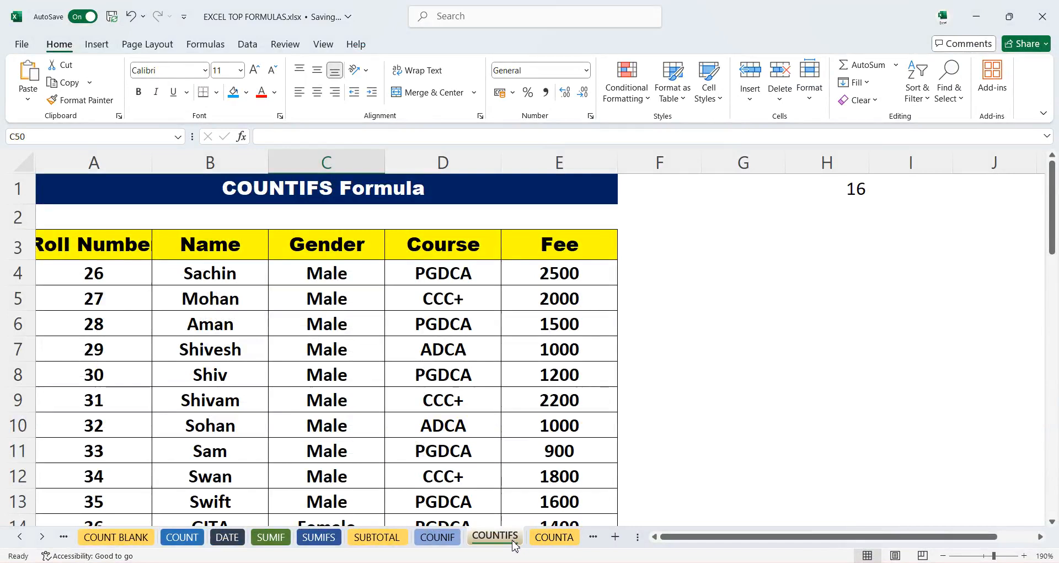
scroll(447, 393, "down", 1)
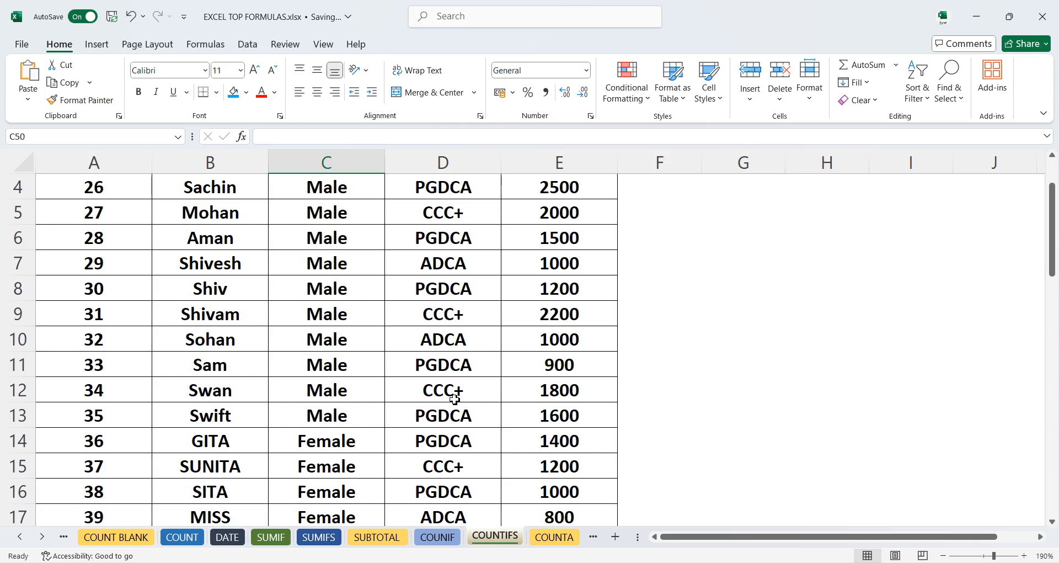
scroll(455, 398, "up", 1)
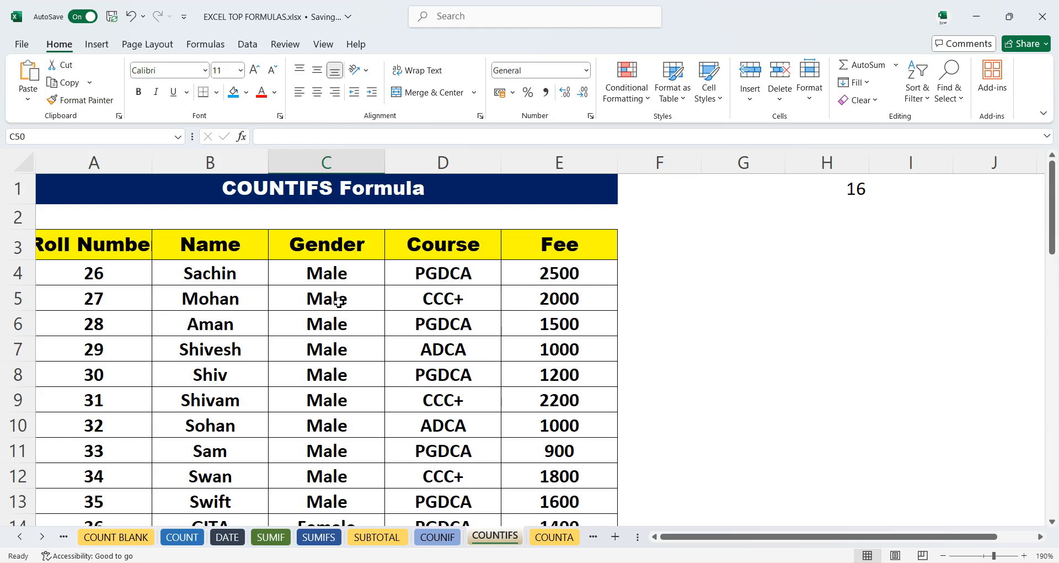
scroll(398, 362, "down", 3)
scroll(419, 364, "down", 6)
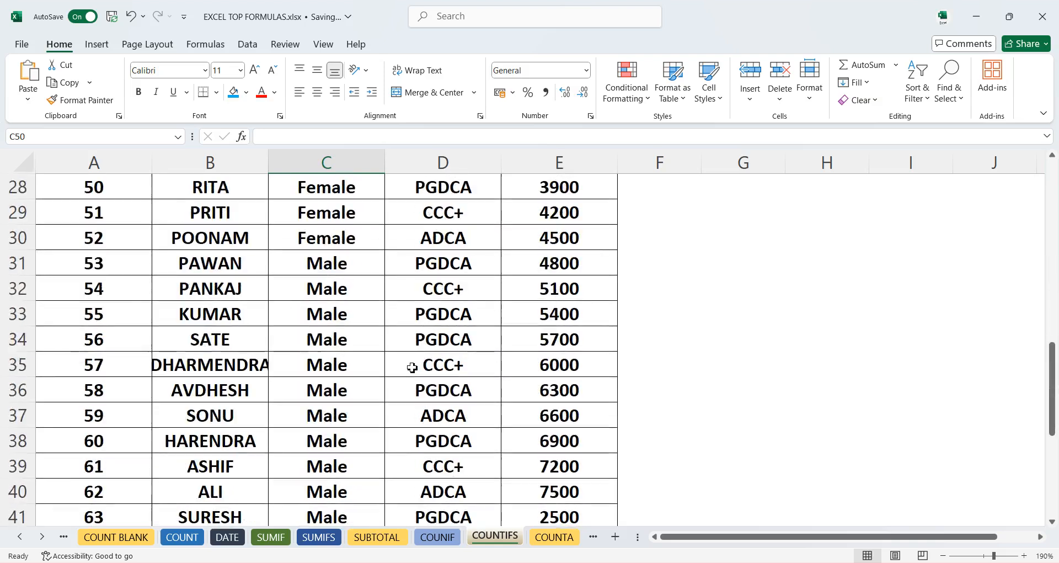
scroll(425, 363, "down", 7)
scroll(428, 347, "up", 2)
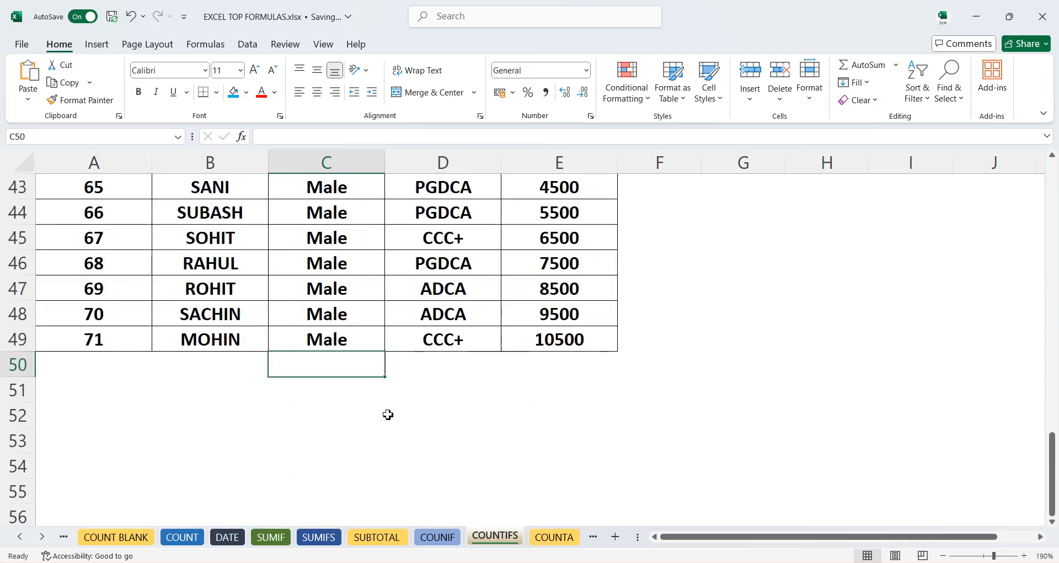
- In C50, start a COUNTIFS formula with C4:C49 as the first criteria range and "male" as its criterion
left_click(429, 380)
left_click(337, 368)
type("=")
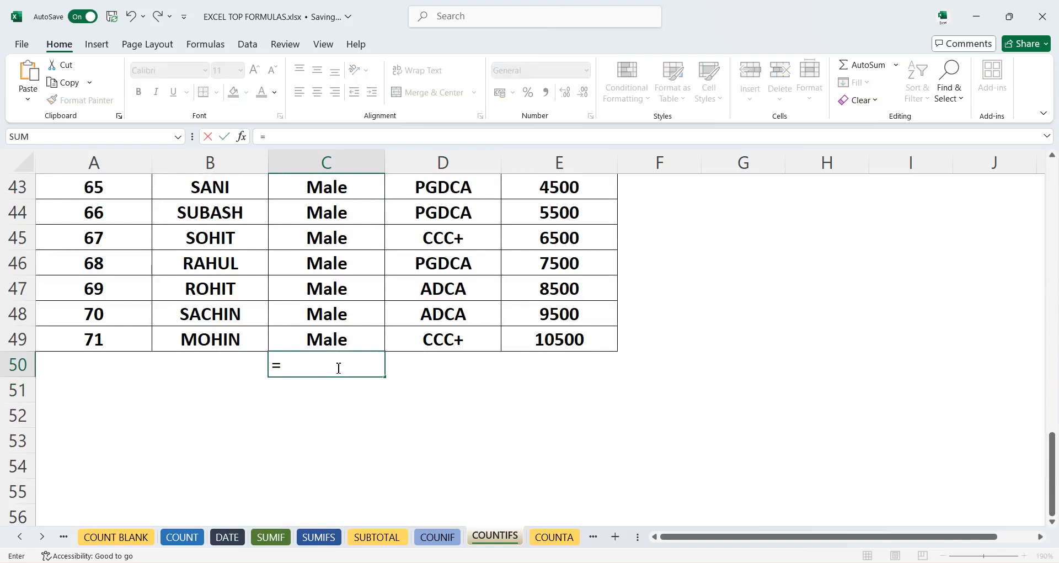
type("coun")
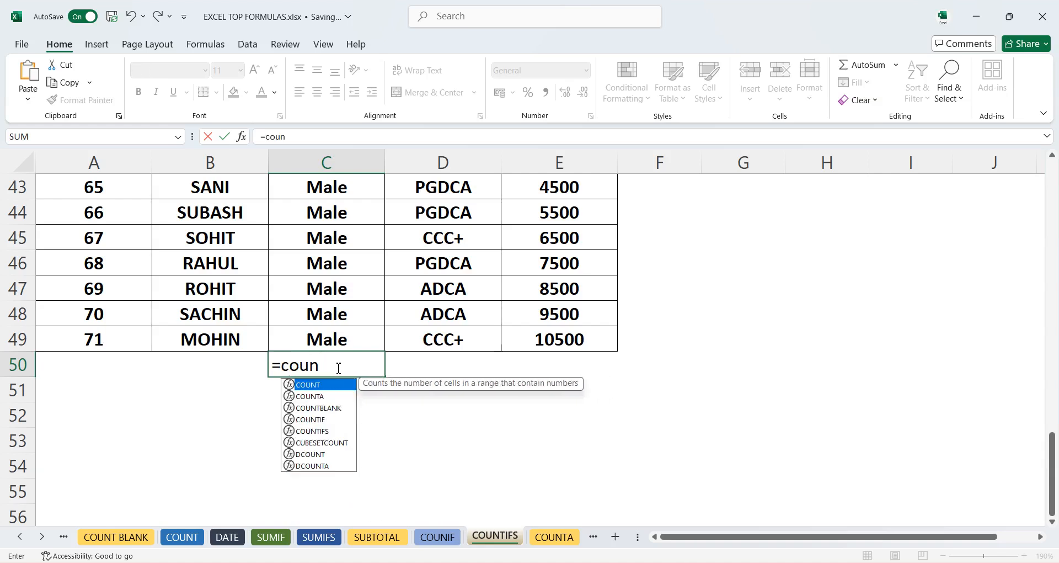
double_click(312, 431)
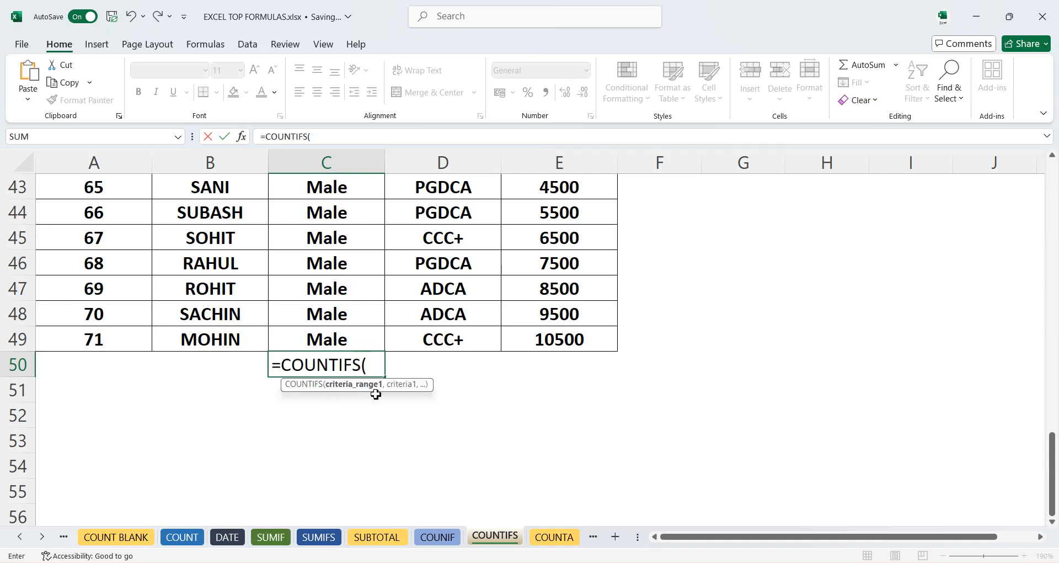
scroll(364, 342, "up", 14)
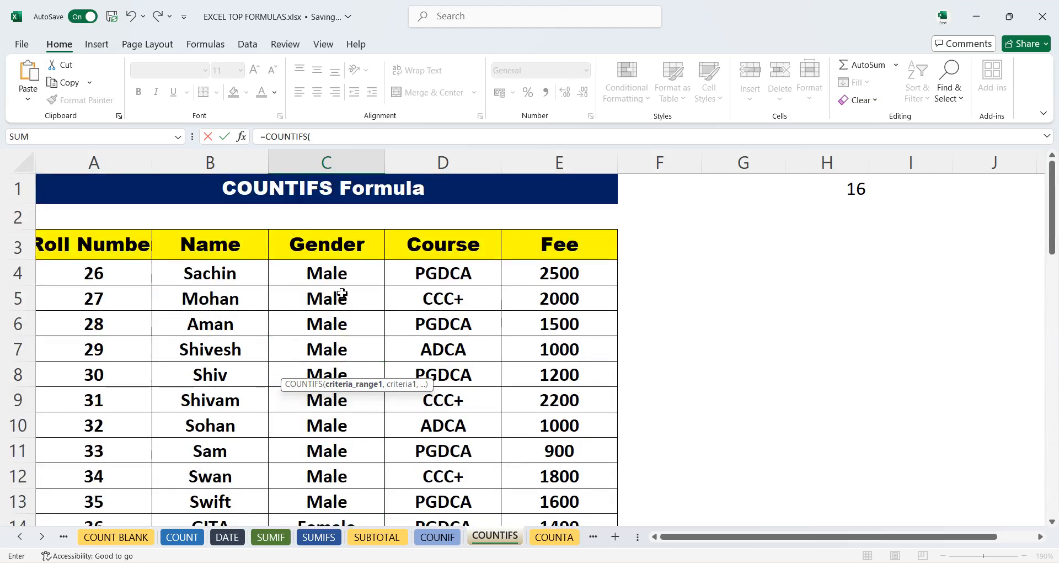
left_click_drag(338, 272, 343, 465)
type(",")
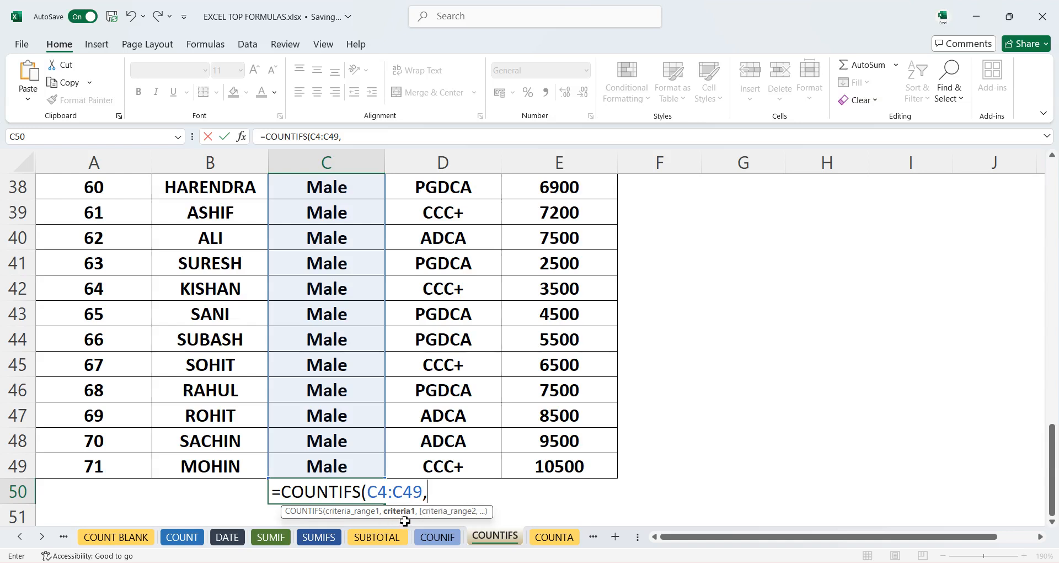
type("\"male\"")
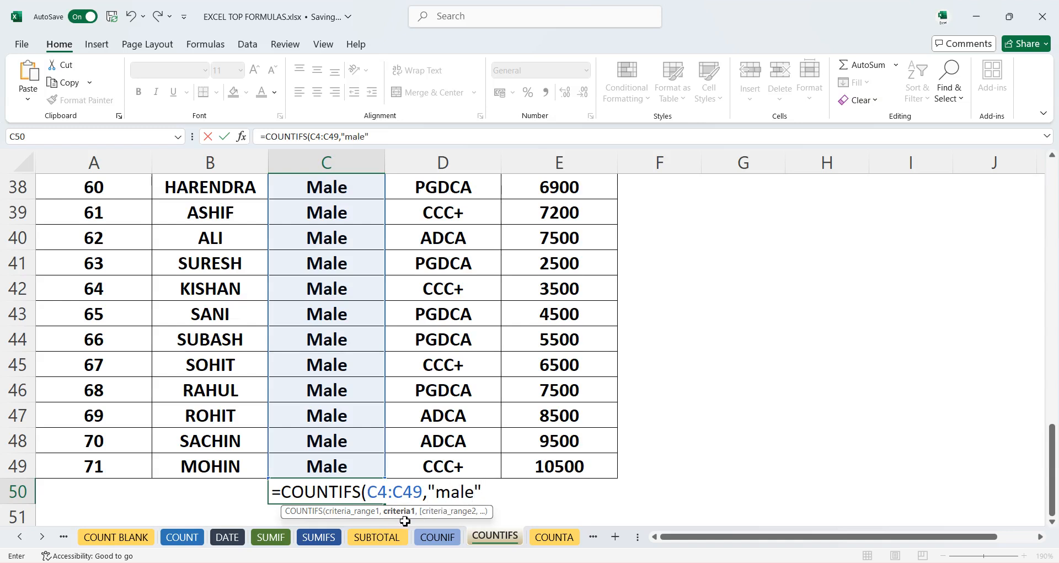
type(",")
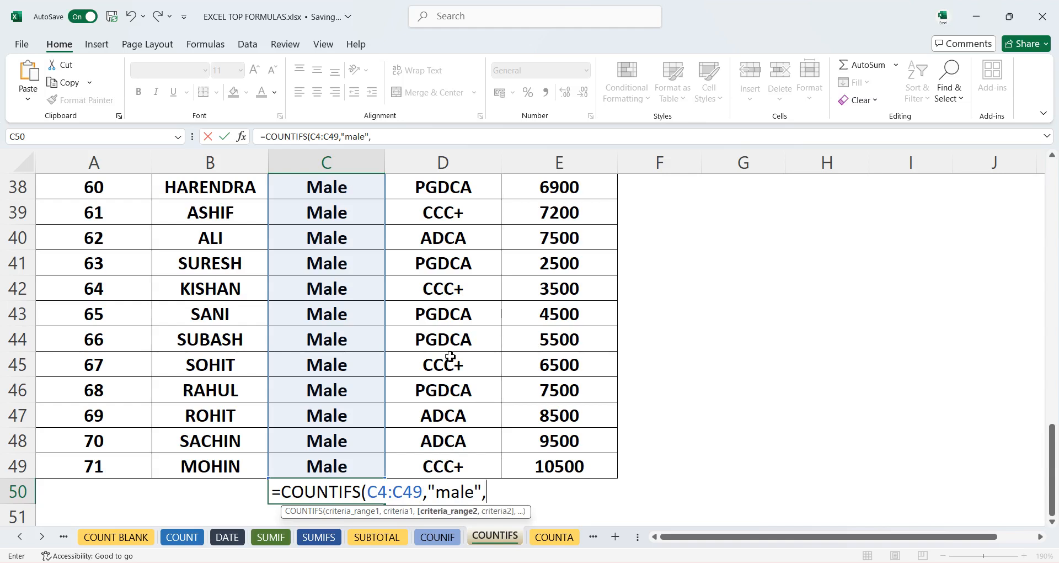
- Add D4:D49 with criterion "adca" as the second condition and enter the COUNTIFS formula
scroll(450, 357, "up", 12)
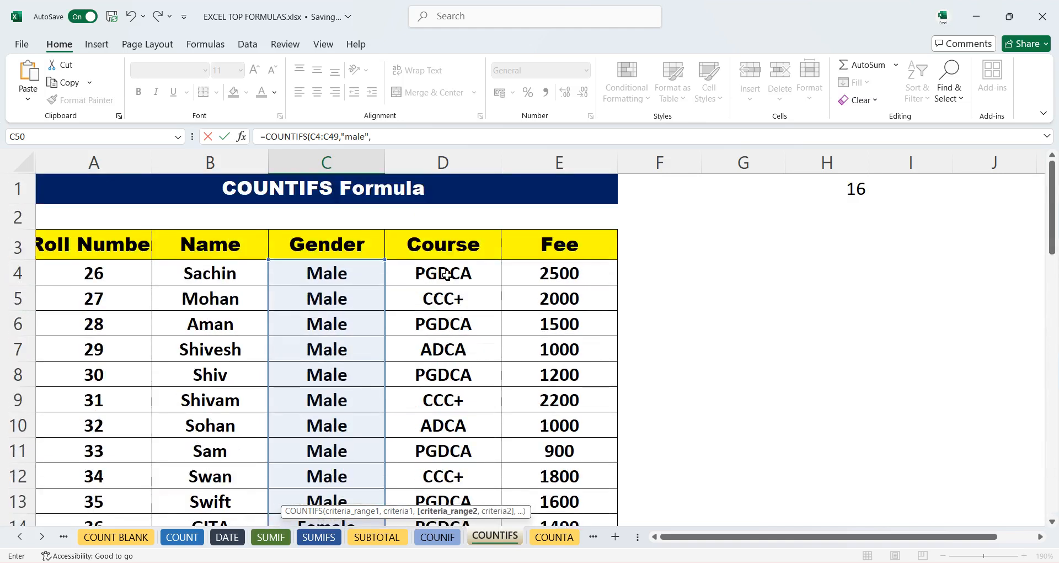
left_click(444, 277)
left_click_drag(444, 277, 430, 412)
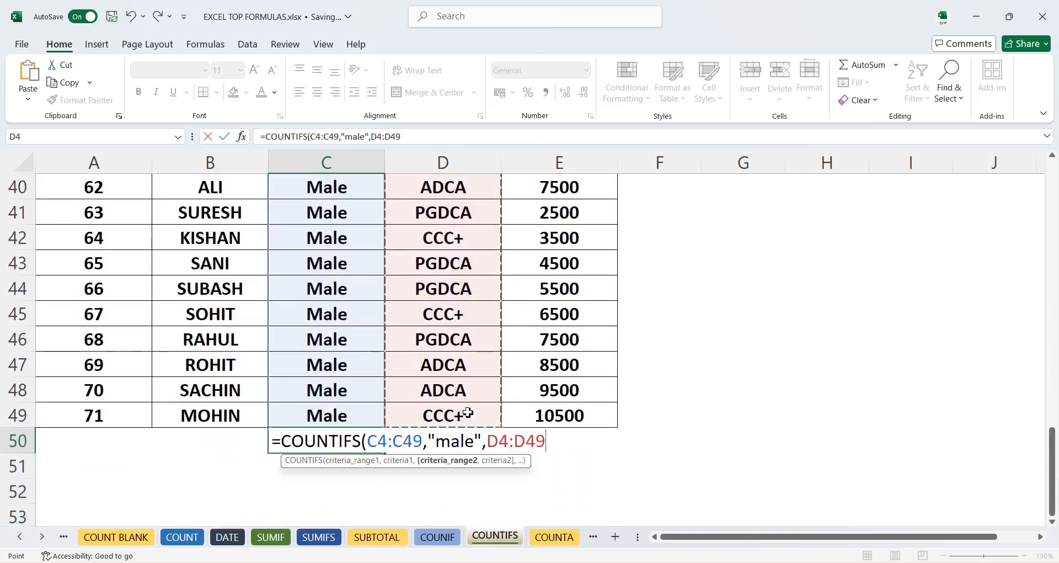
type(",")
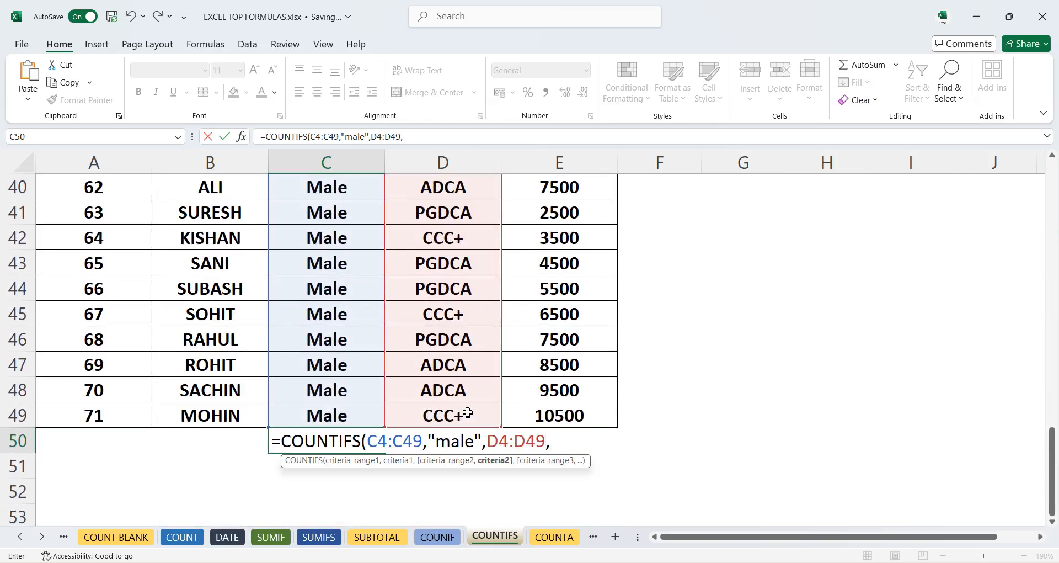
type("\"adca")
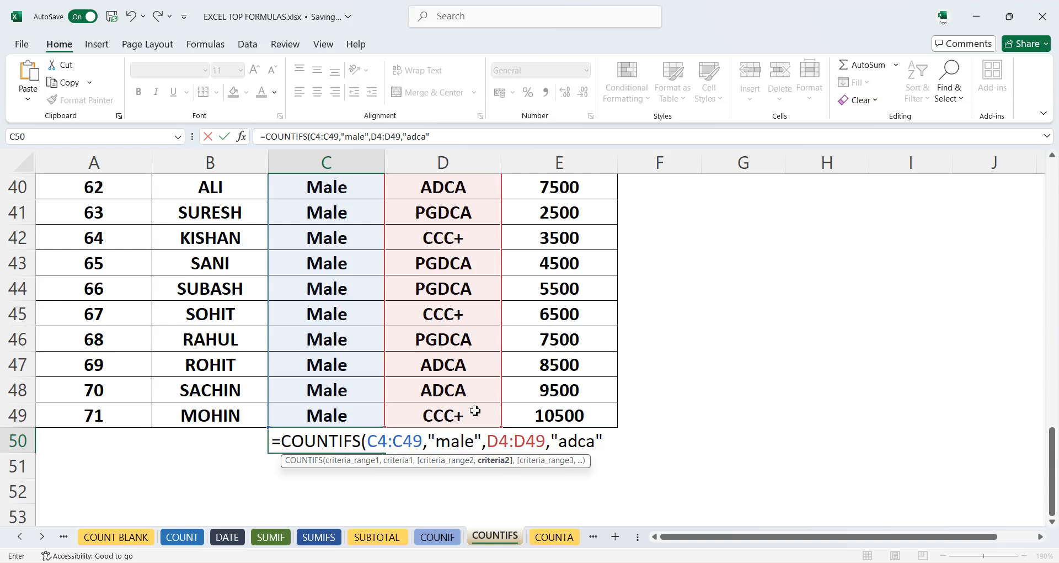
key("Return")
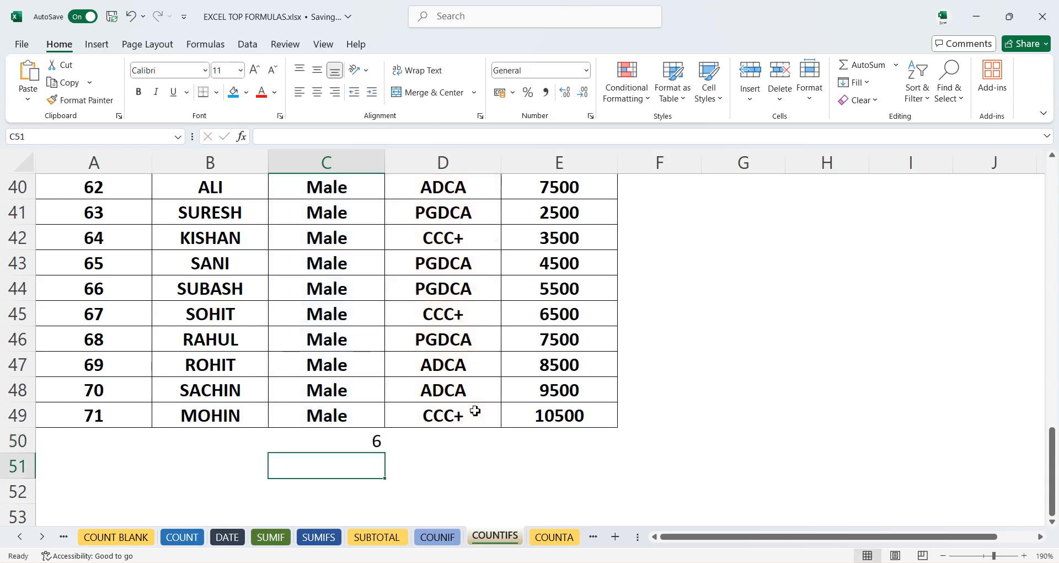
- Review the C50 formula and check the male ADCA rows in the Course column
left_click(371, 442)
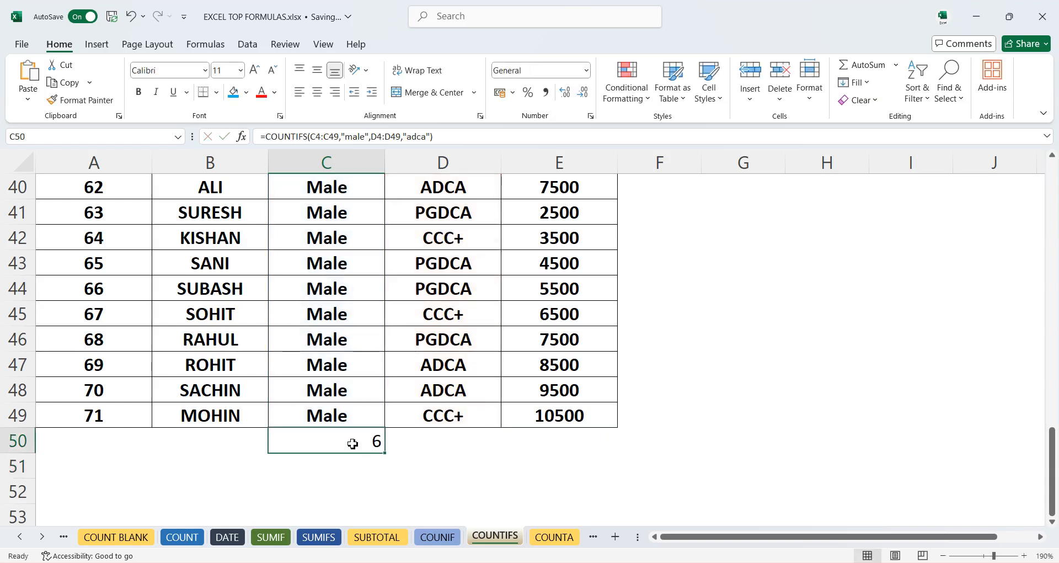
left_click(434, 396)
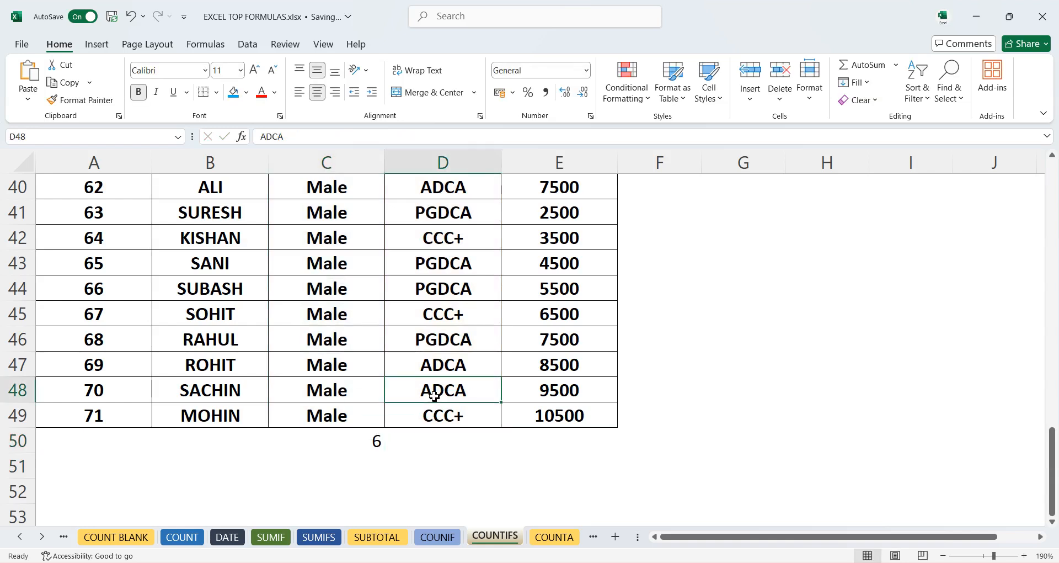
left_click_drag(434, 395, 428, 362)
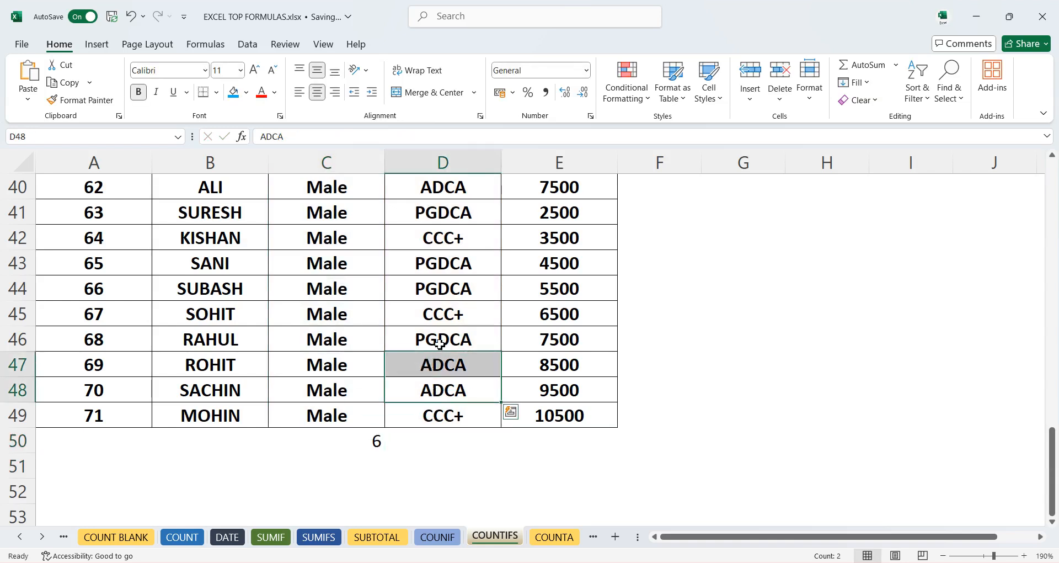
scroll(431, 267, "up", 1)
left_click(441, 263)
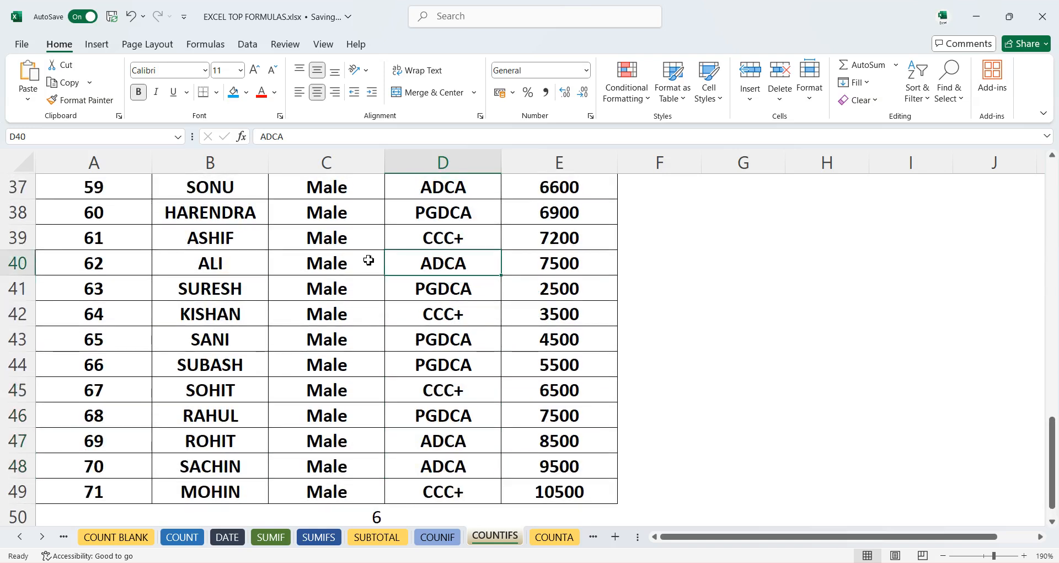
scroll(413, 265, "up", 4)
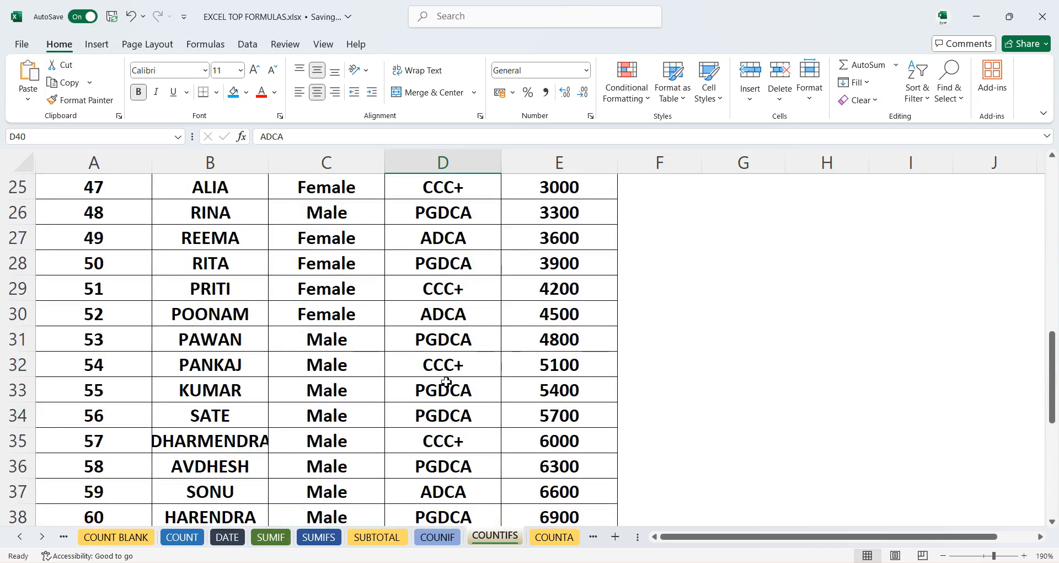
scroll(458, 398, "down", 6)
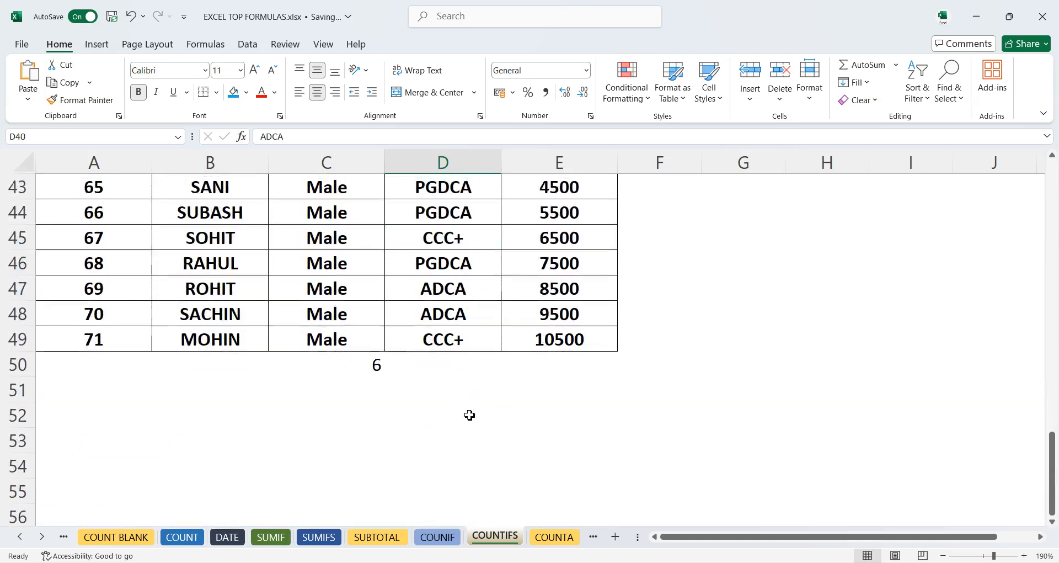
left_click(369, 369)
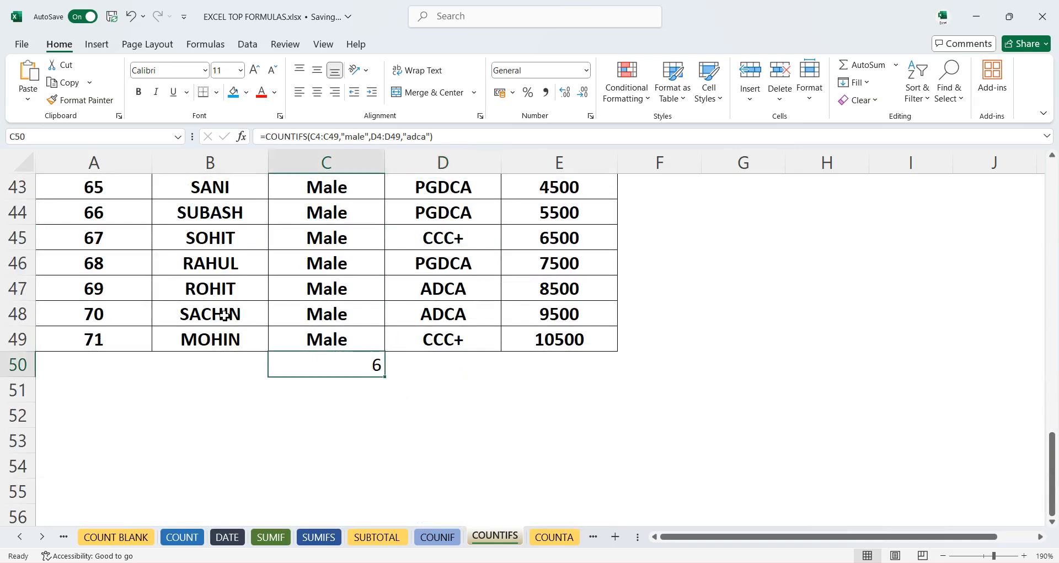
scroll(229, 292, "up", 1)
scroll(229, 291, "up", 5)
scroll(232, 301, "down", 7)
scroll(234, 307, "up", 14)
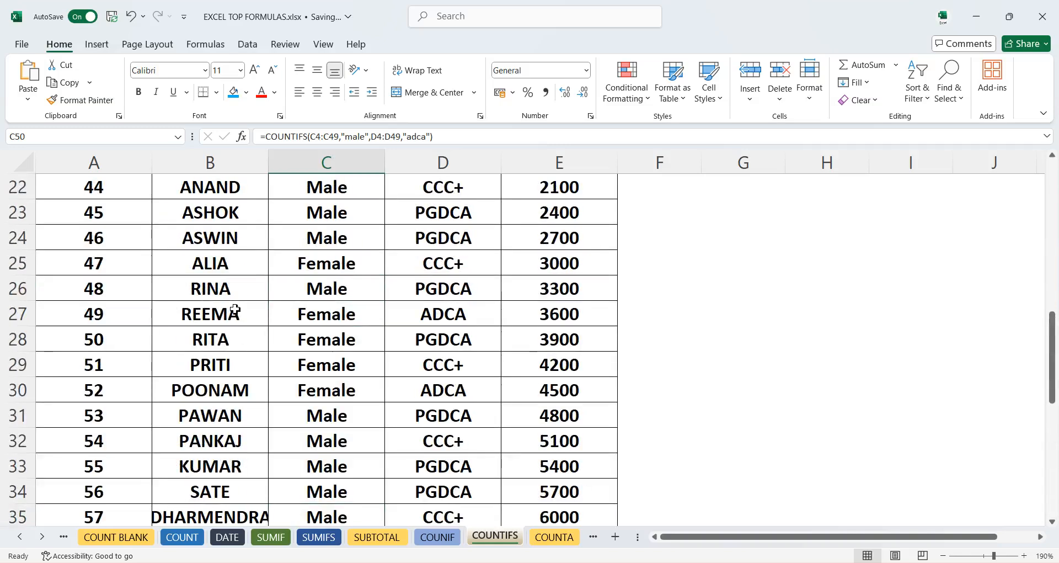
scroll(228, 294, "up", 1)
scroll(225, 284, "down", 13)
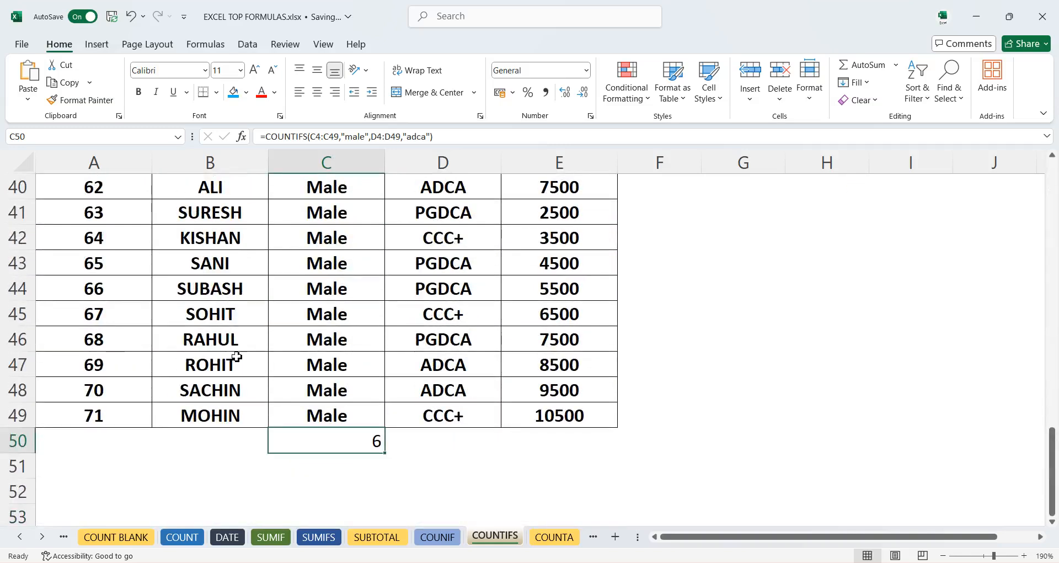
- In B50, start another COUNTIFS formula with the name range B4:B49 as its first criteria range
left_click(214, 440)
type("=")
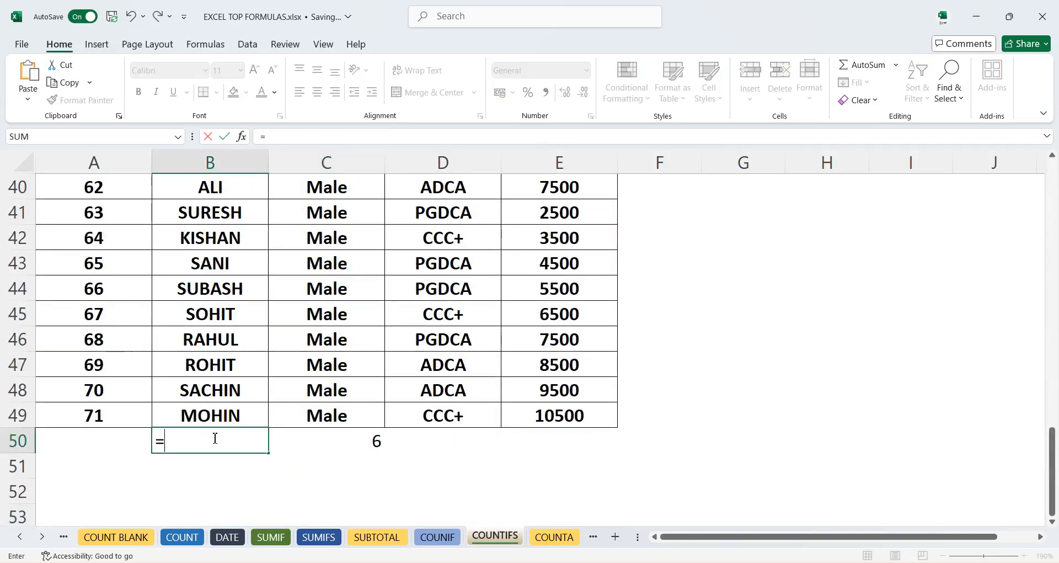
type("coun")
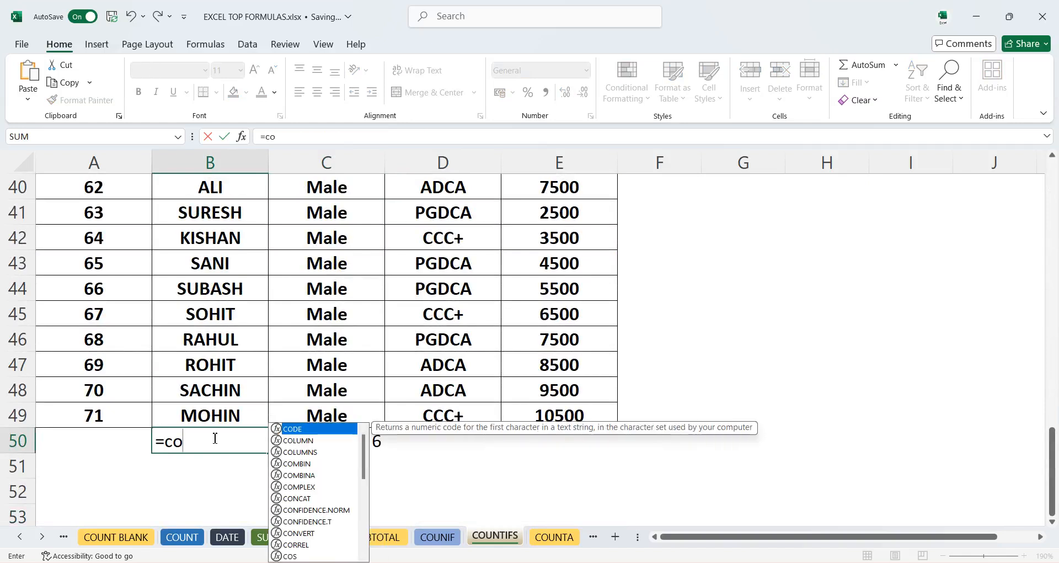
key("Down")
key("Down")
key("Down")
key("Down")
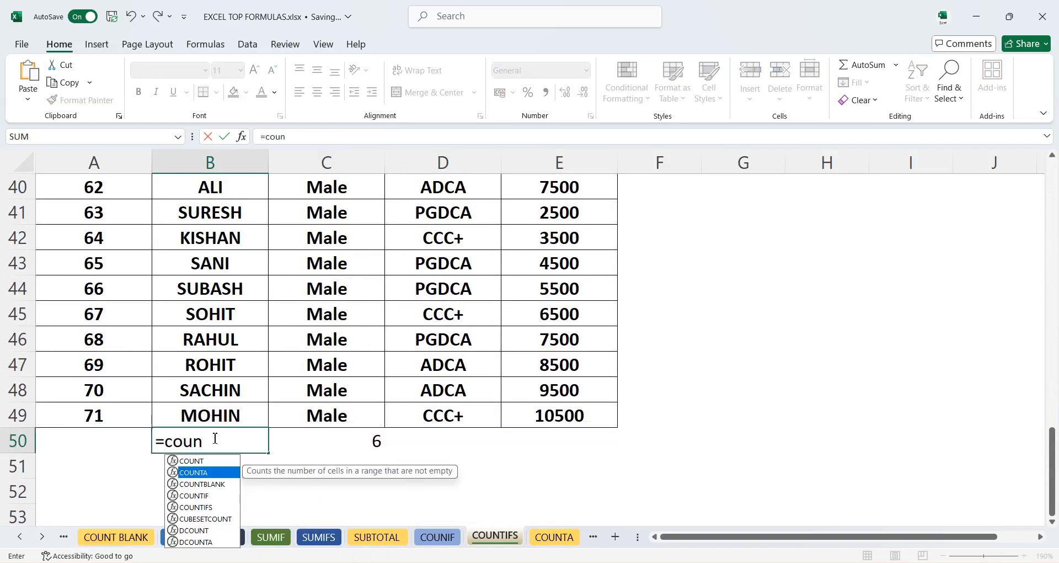
key("Tab")
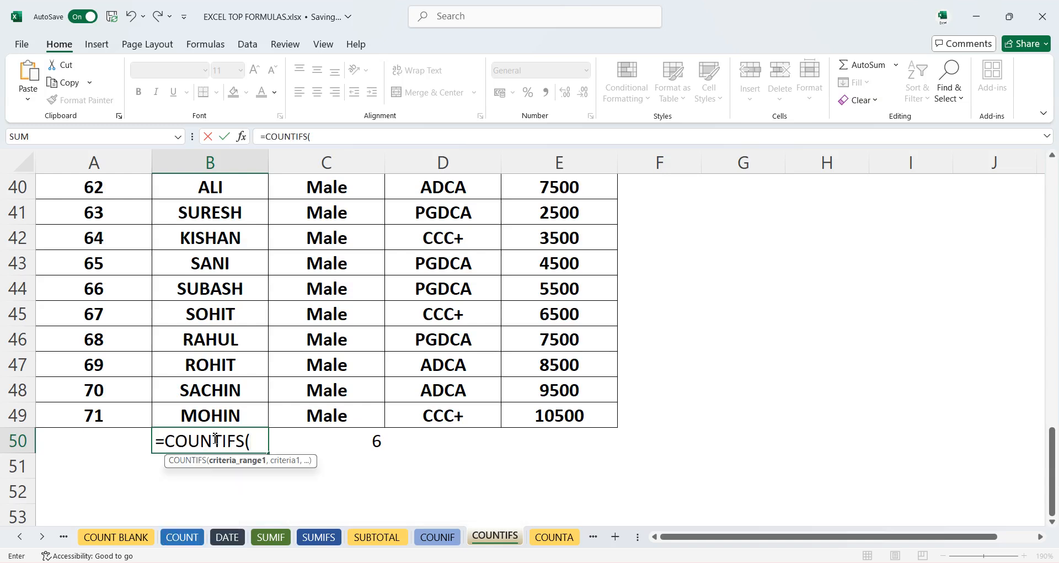
scroll(239, 390, "up", 2)
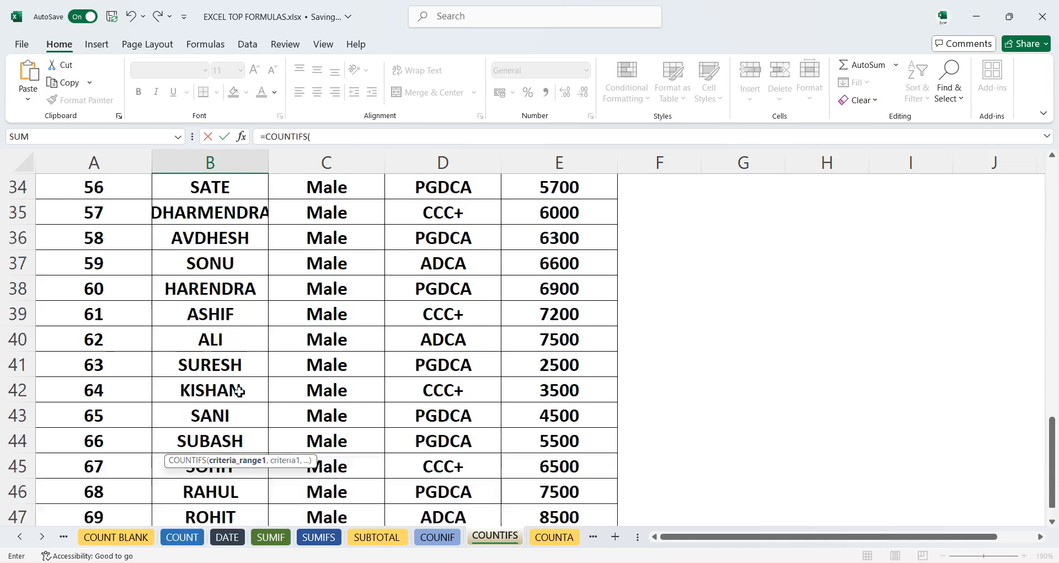
scroll(239, 390, "up", 11)
left_click_drag(219, 269, 187, 450)
scroll(260, 483, "down", 12)
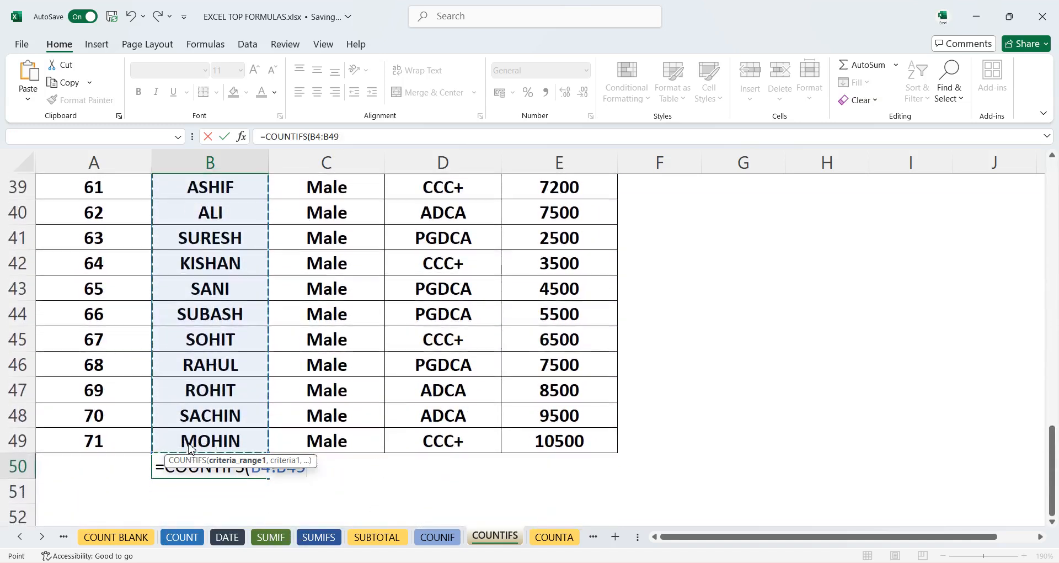
type(",")
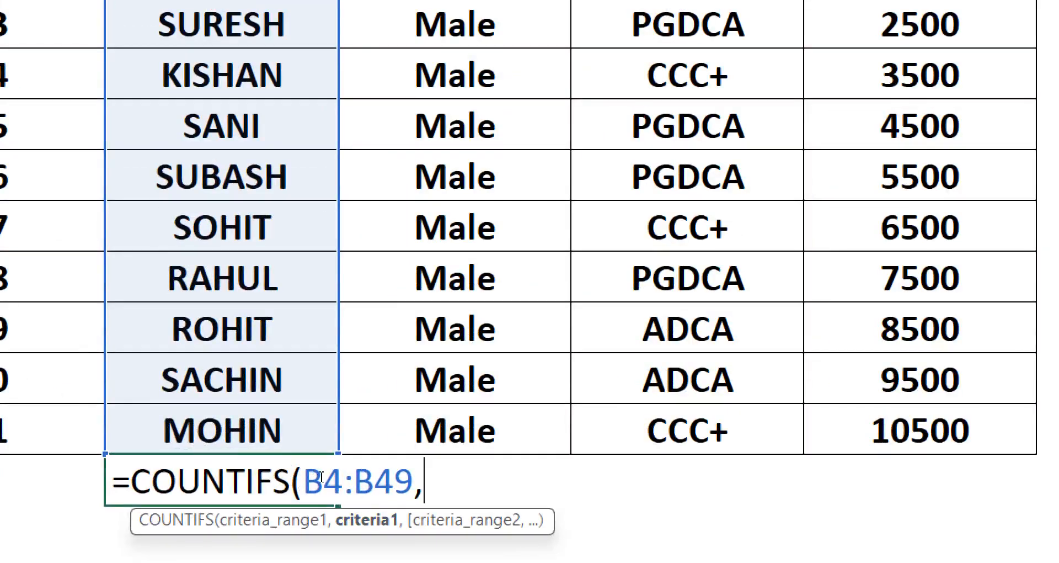
- Set the first criterion of the B50 COUNTIFS formula to "sachin"
type("\"sacg")
key("BackSpace")
type("hin\"")
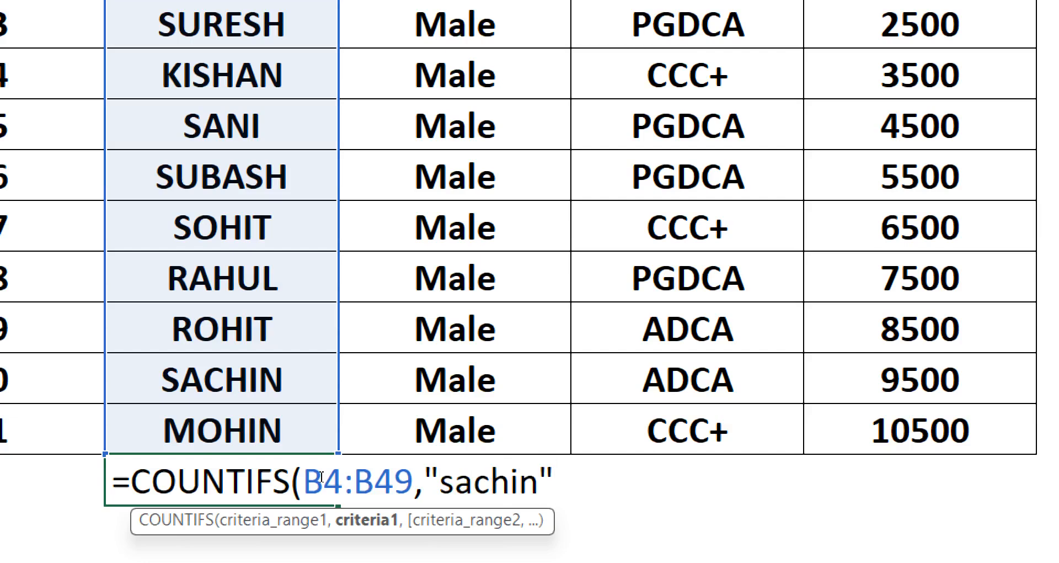
type(",")
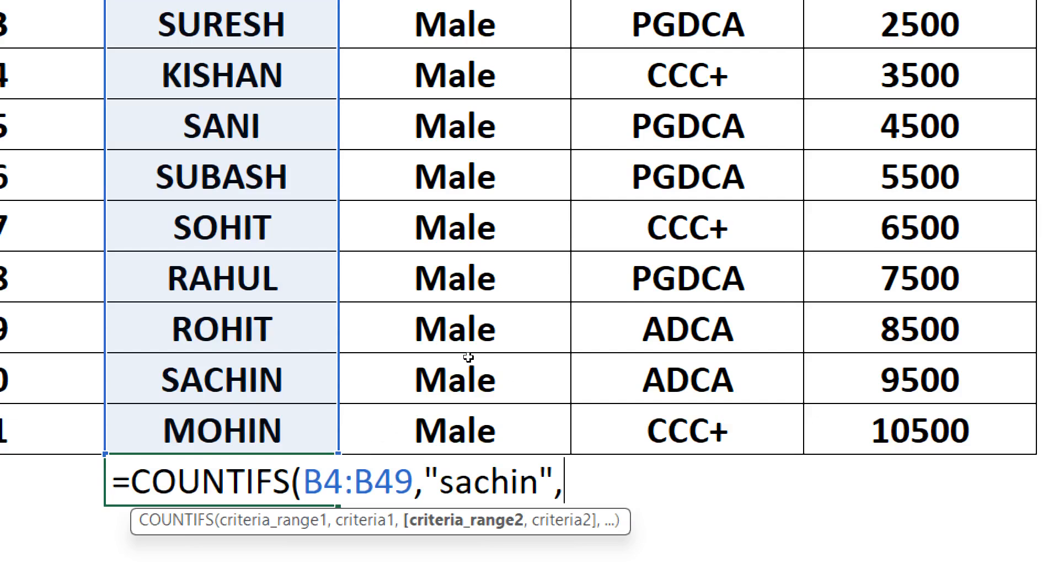
- Add D4:D49 with criterion "ADCA" as the second condition and enter the formula
scroll(507, 380, "up", 13)
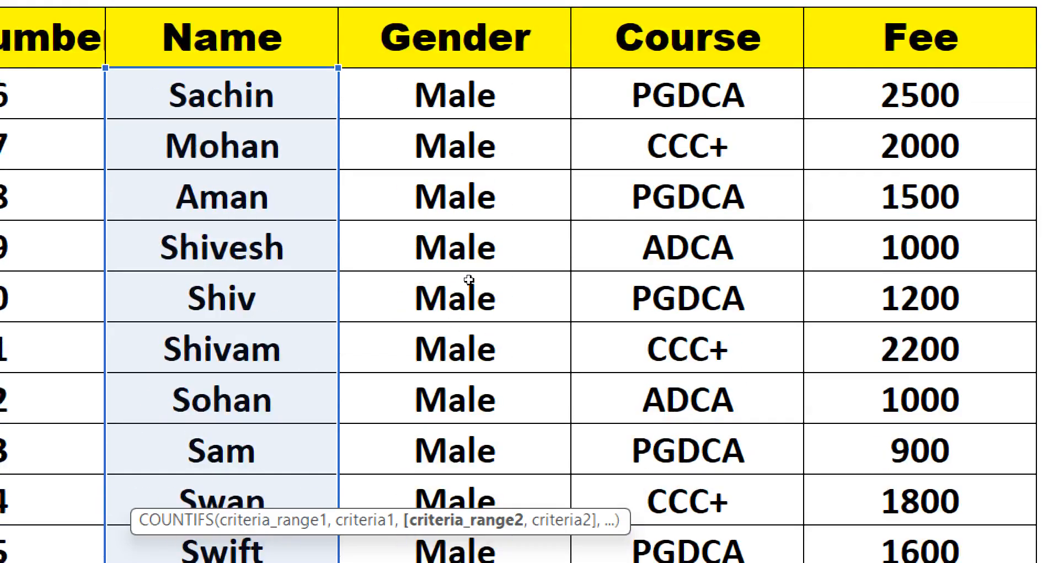
left_click(687, 93)
left_click_drag(687, 94, 689, 292)
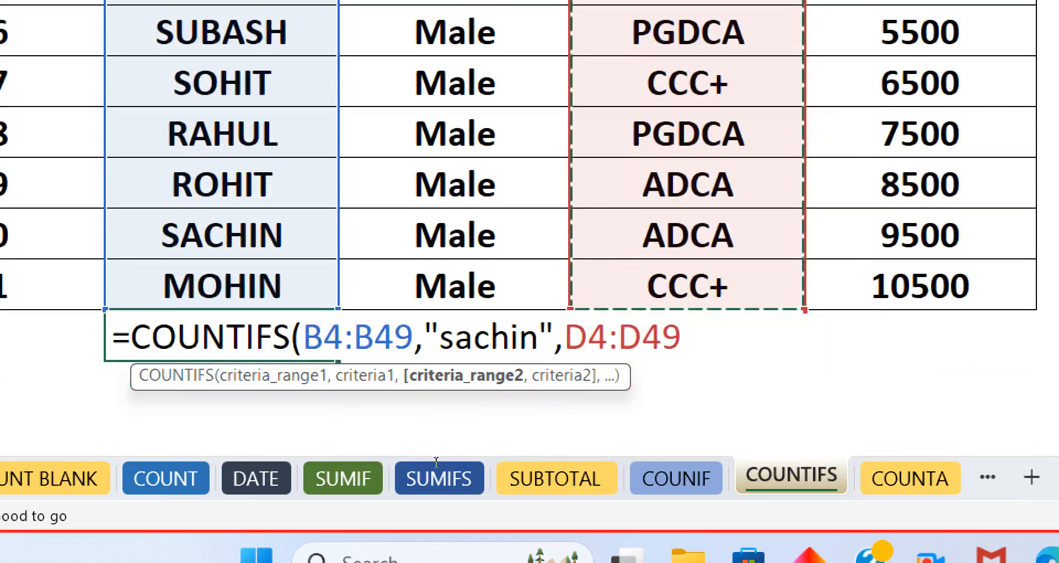
type(",")
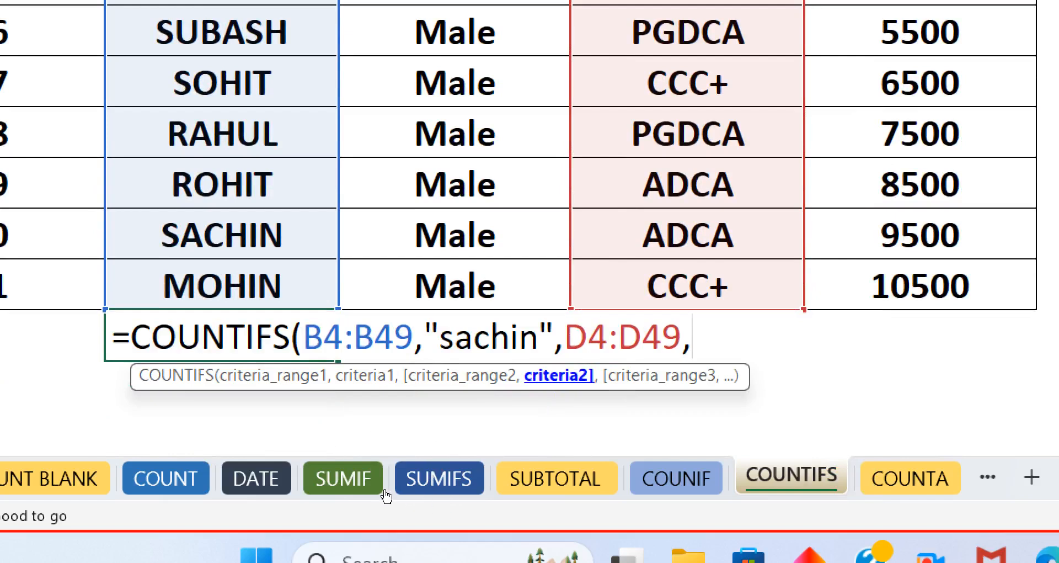
type("\"ADCA")
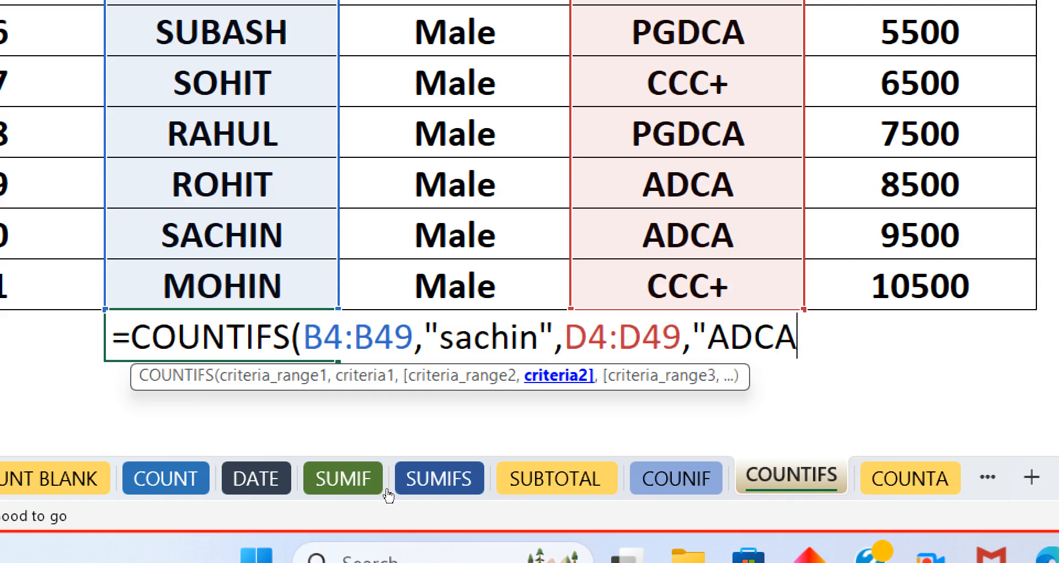
type("\"")
key("Return")
- Enter SACHIN as the name in B47
key("Up")
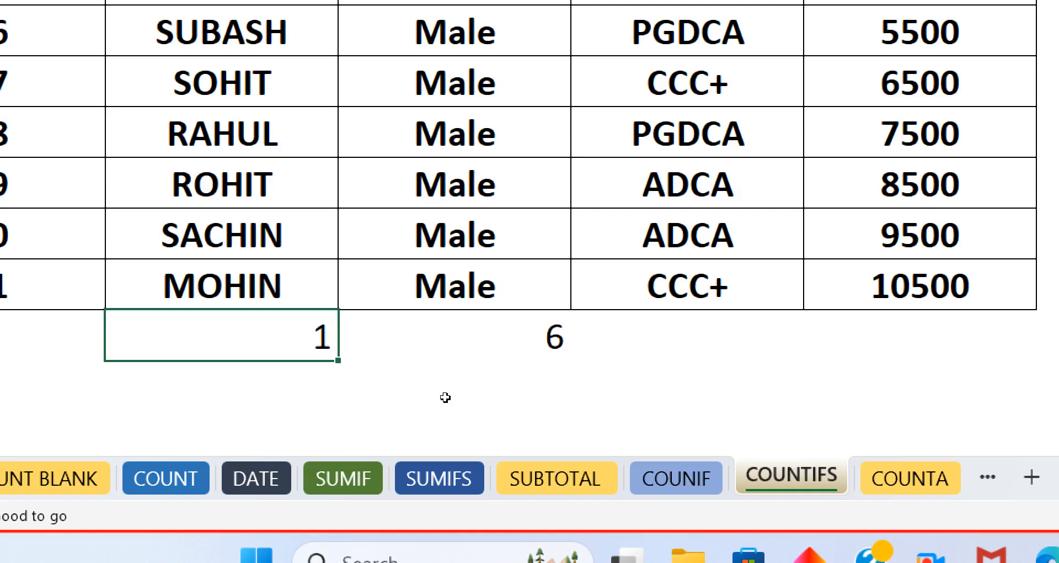
key("Up")
key("Up")
key("Up")
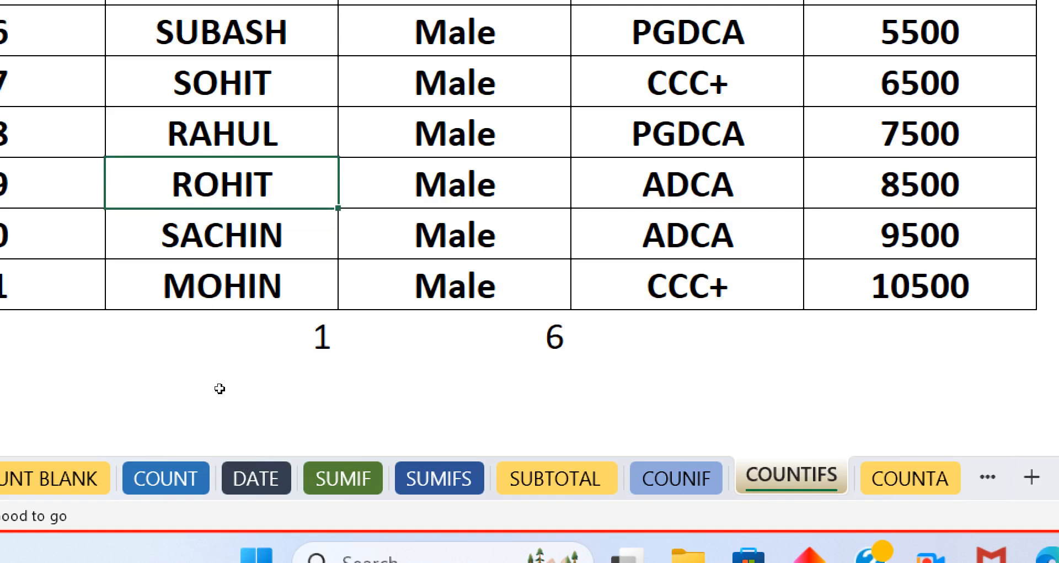
type("SACHIN")
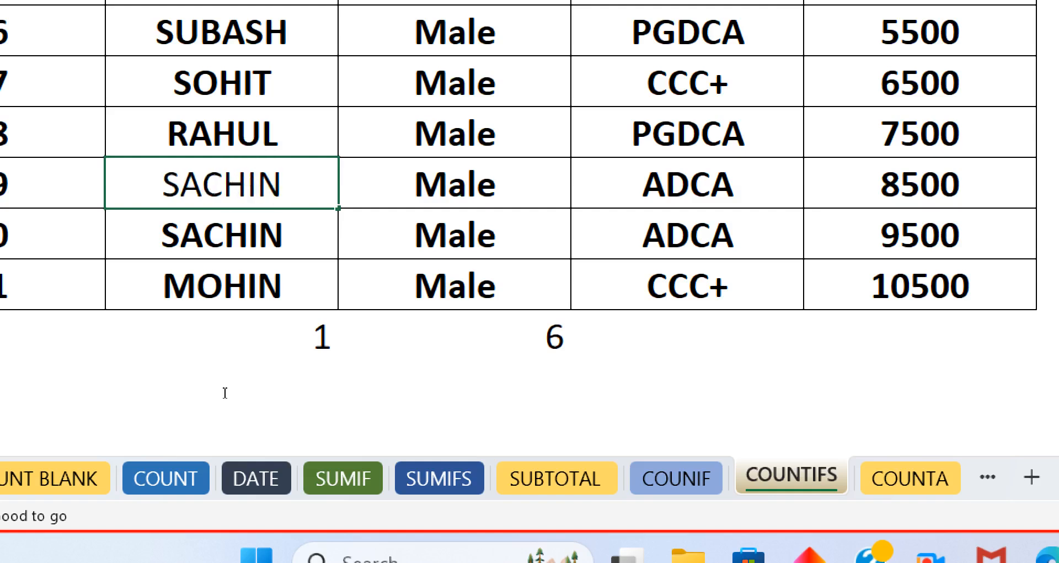
key("Return")
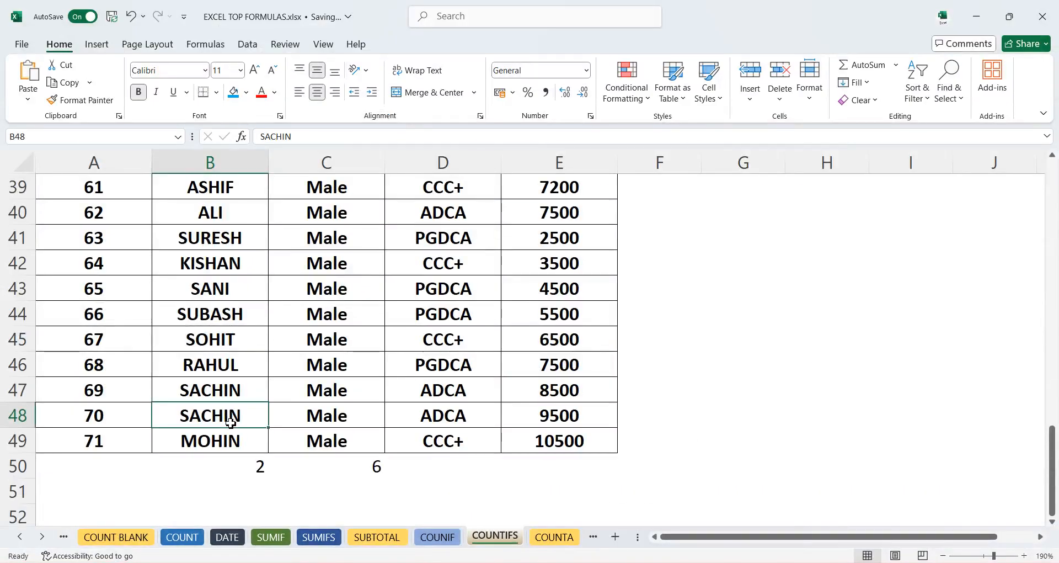
- On the COUNTA sheet, enter a COUNTA formula in I13 counting the range A2:I12
left_click(548, 539)
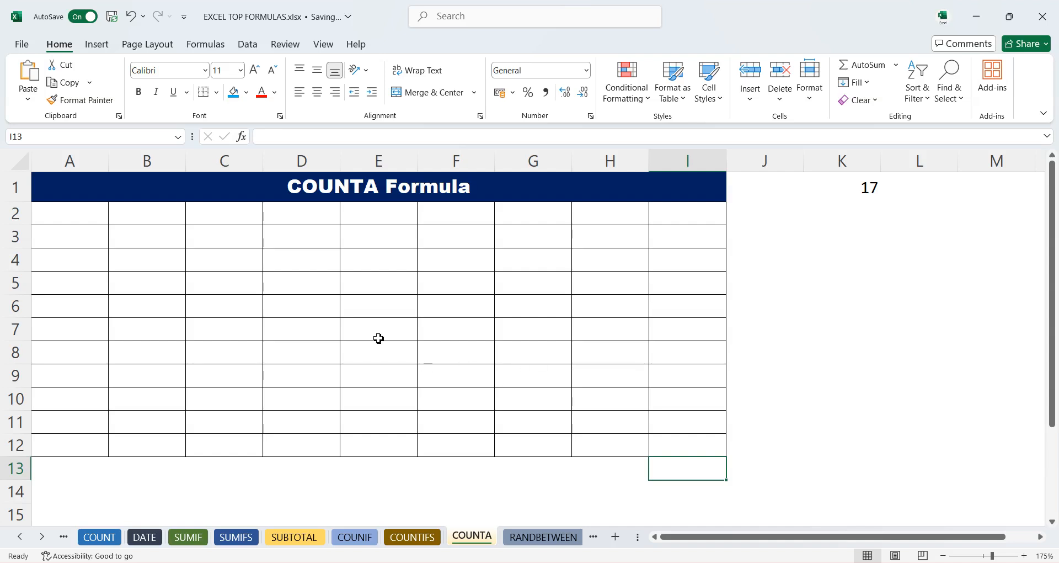
left_click(77, 216)
left_click_drag(77, 216, 674, 445)
left_click(687, 474)
type("=COUN")
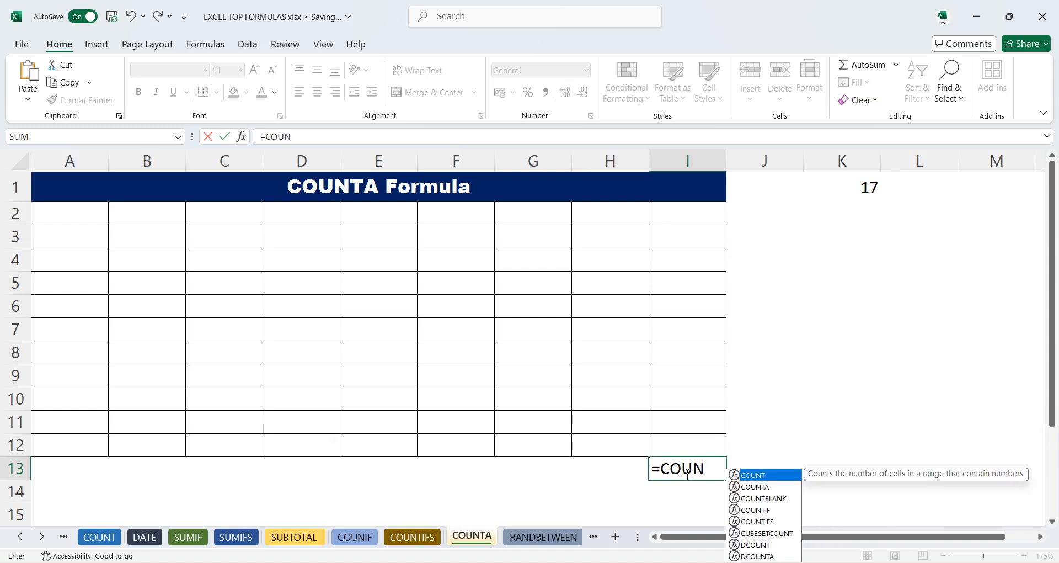
key("Down")
key("Tab")
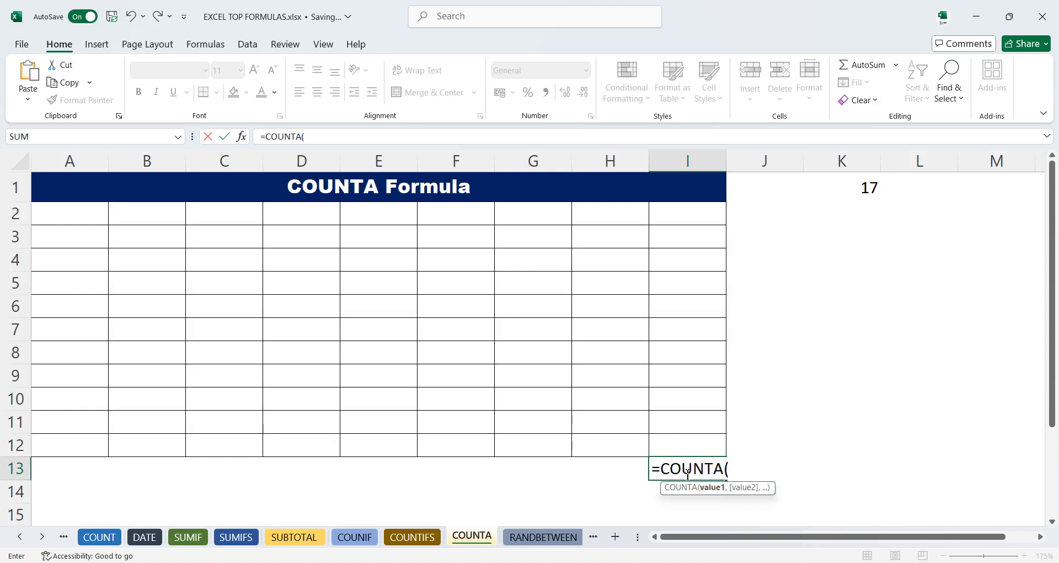
left_click_drag(68, 212, 681, 447)
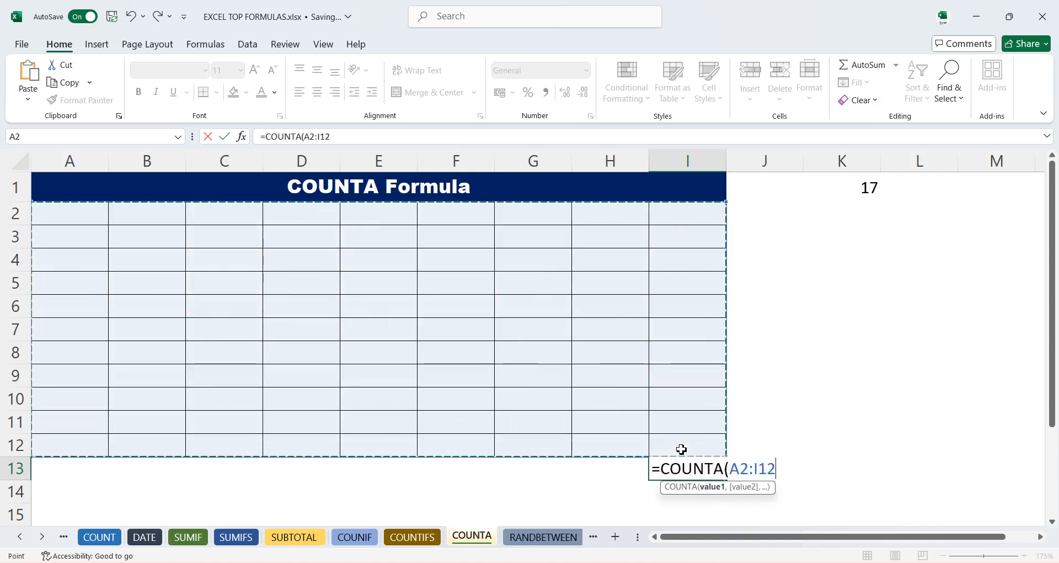
key("Return")
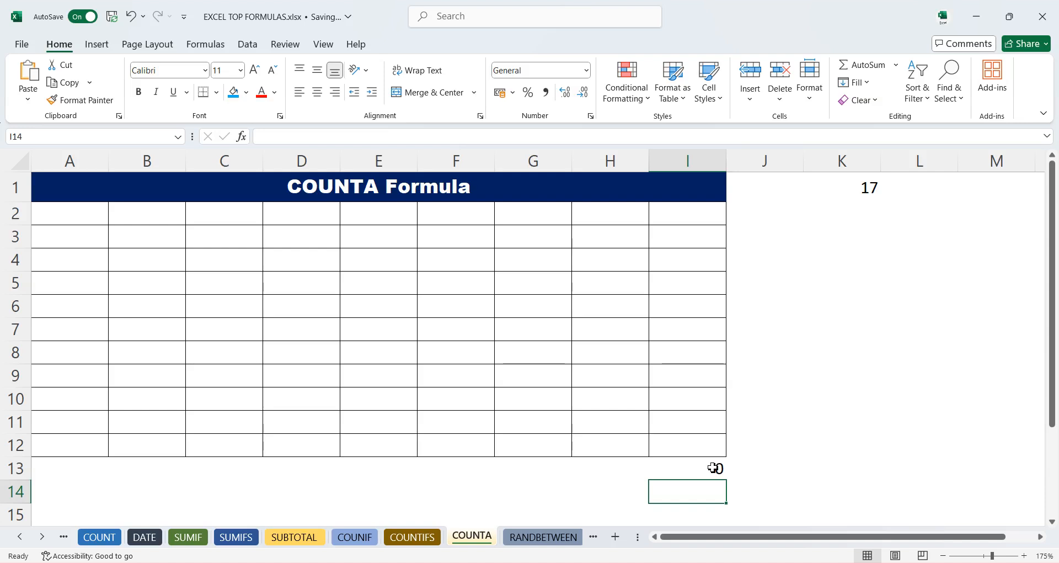
- Fill several cells in A2:I12 with sample entries, such as 5 in E3, 2 in I9, 5 in D9 and 5 in B4
left_click(715, 468)
left_click(392, 240)
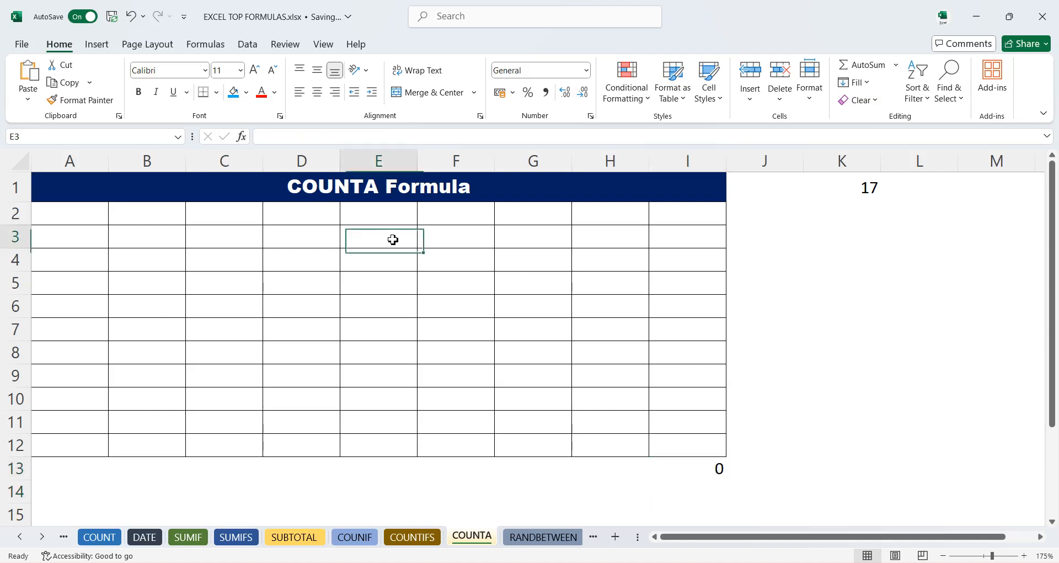
type("5")
key("Return")
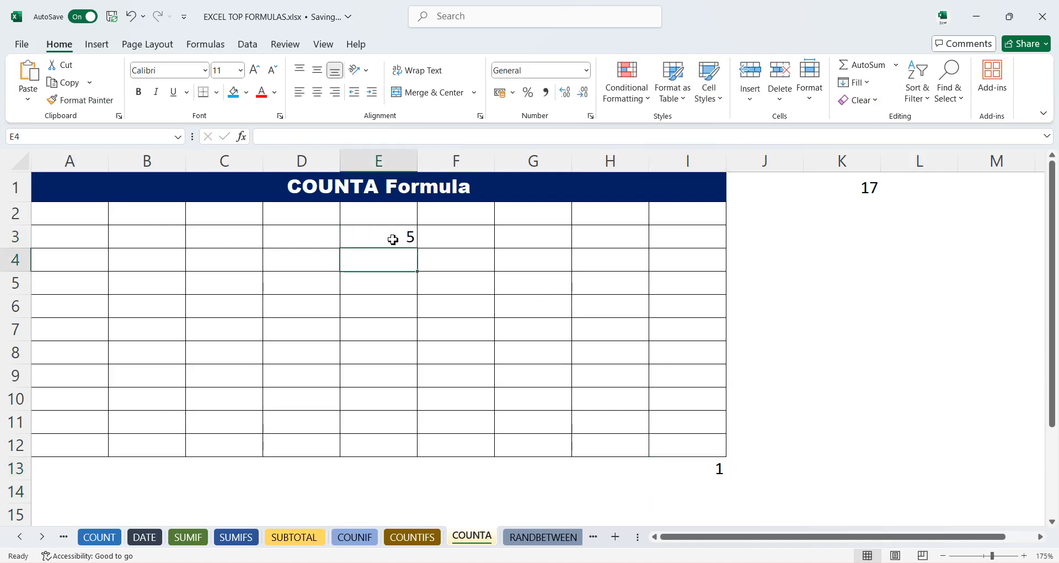
left_click(684, 367)
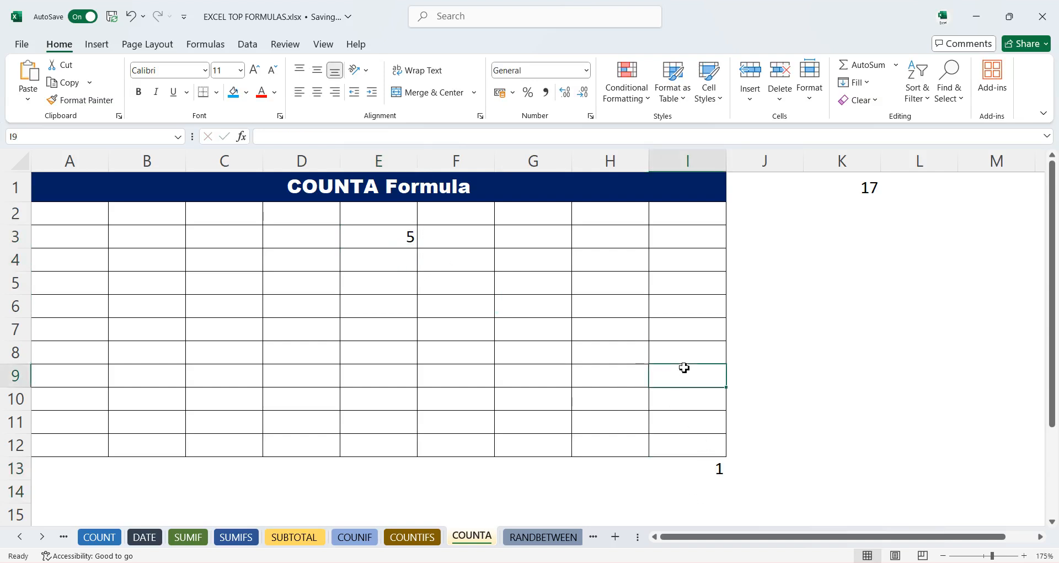
type("2")
key("Return")
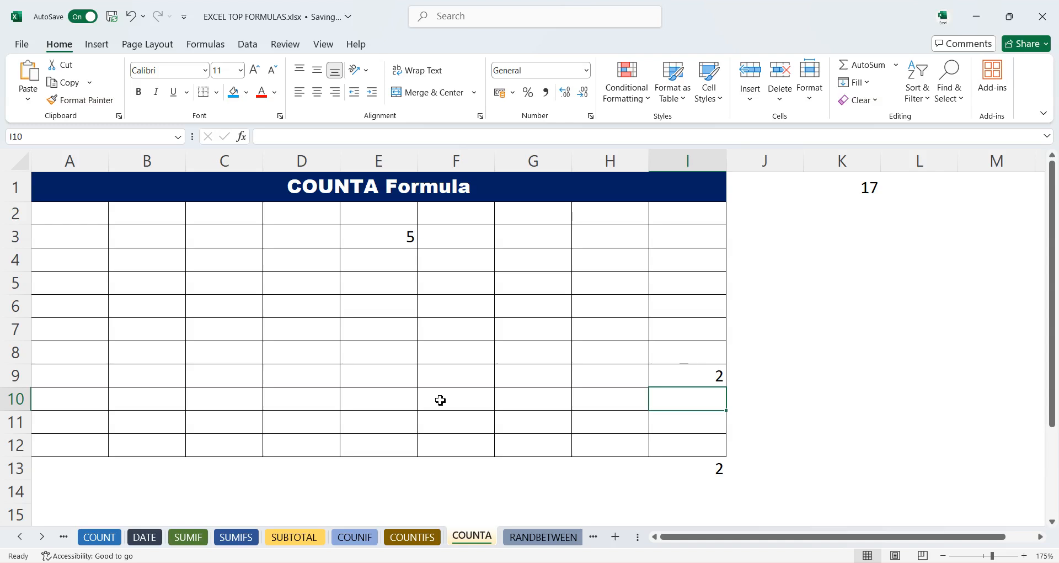
left_click(275, 375)
type("5")
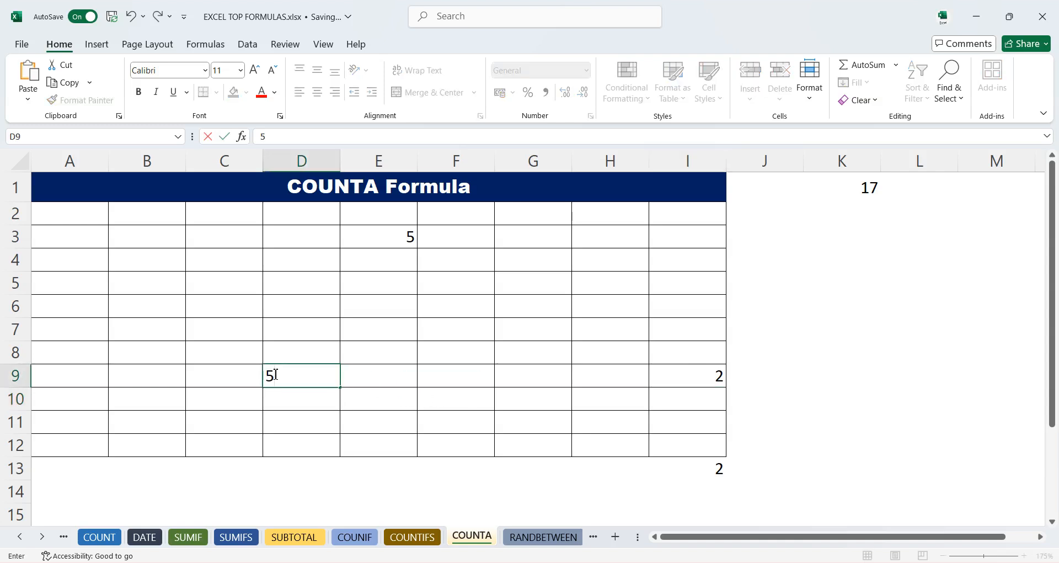
key("Return")
left_click(145, 269)
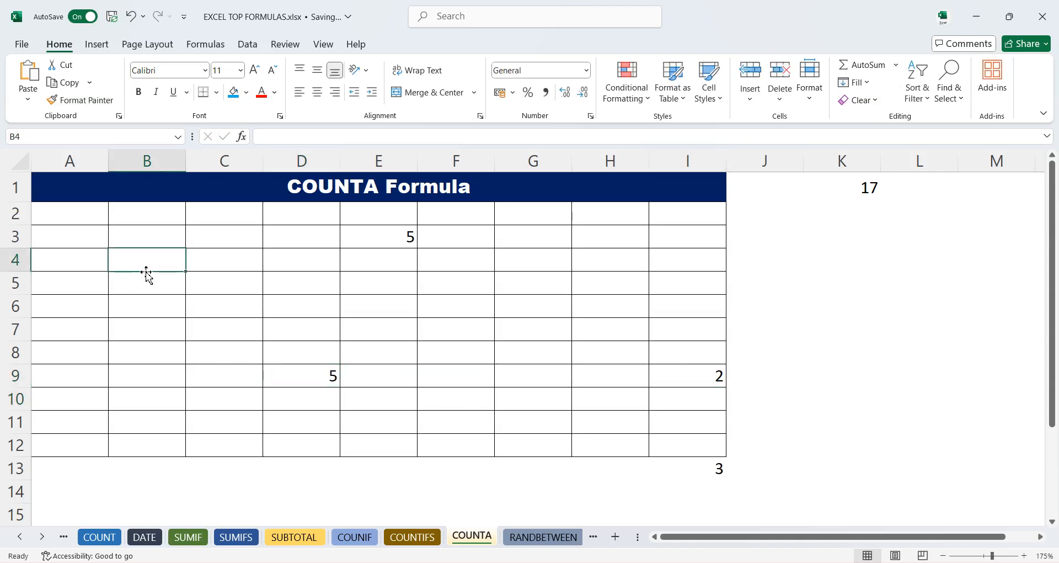
type("5")
key("Return")
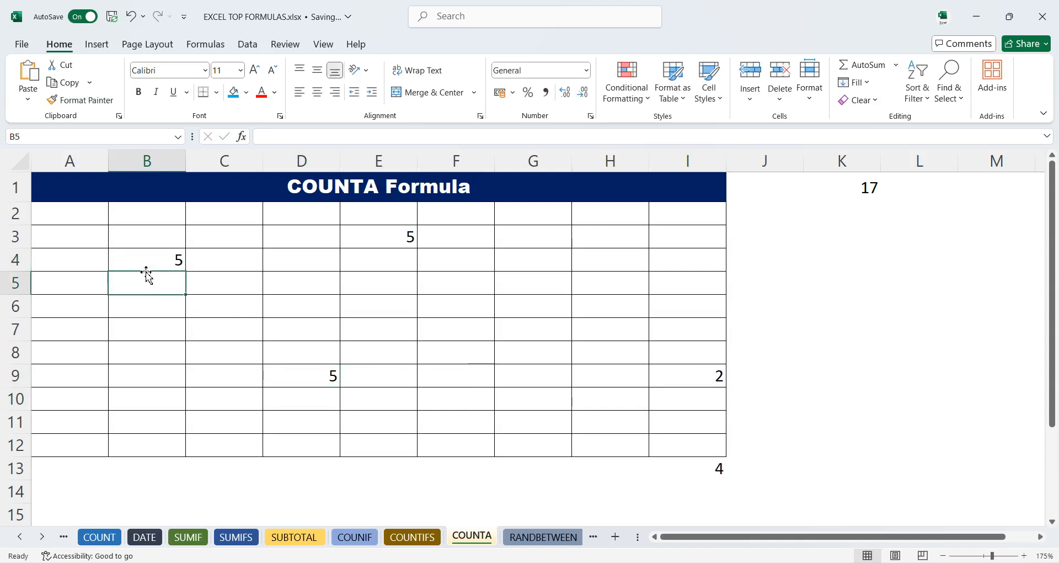
left_click(191, 327)
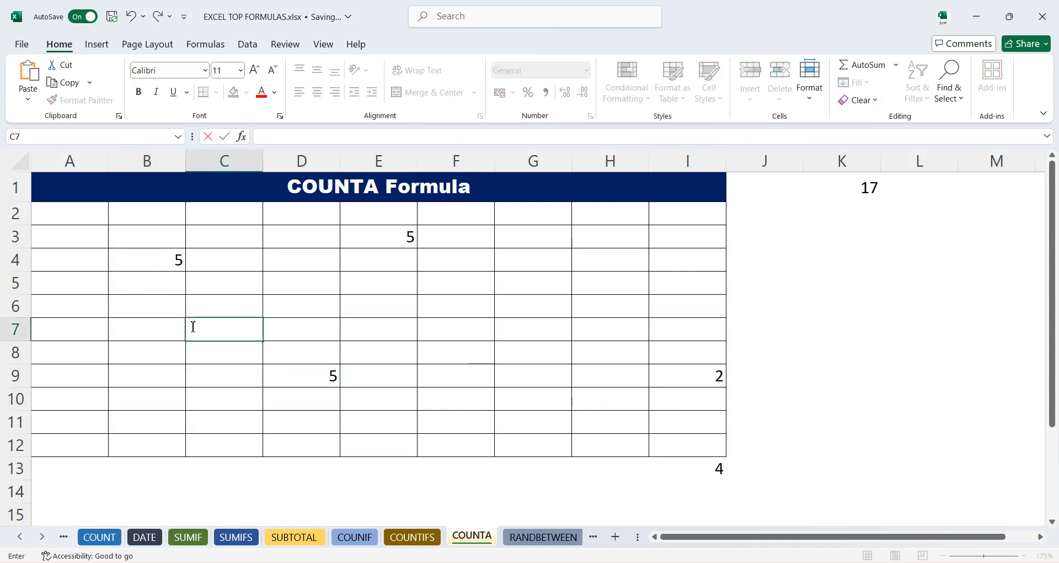
key("Return")
key("Return")
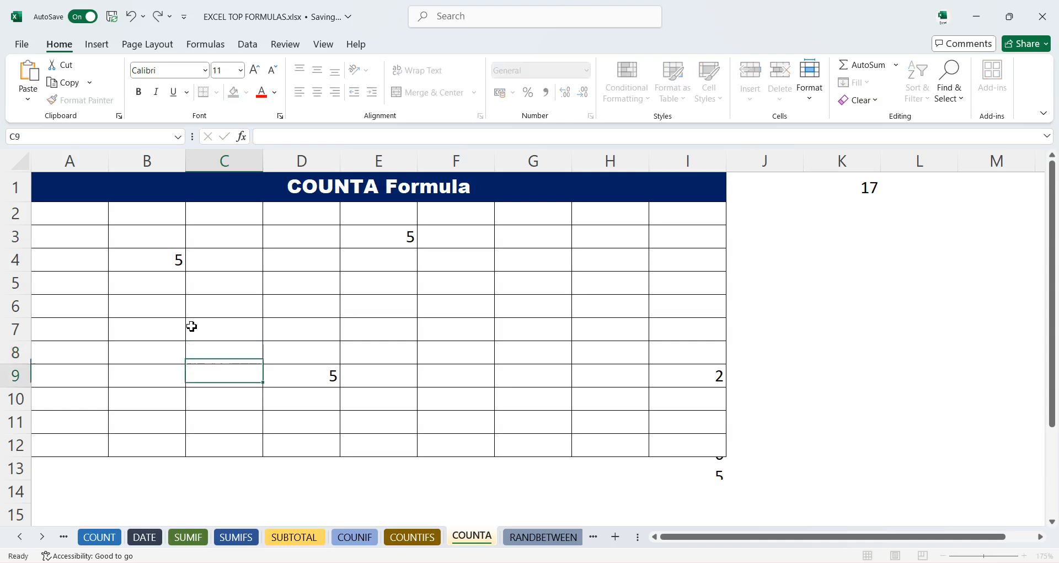
key("Return")
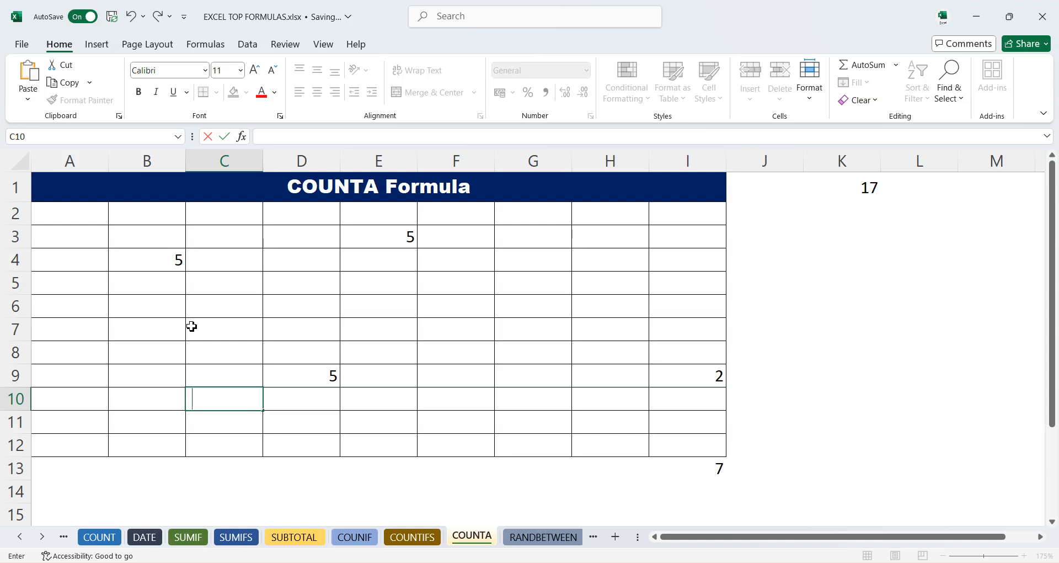
- On the RANDBETWEEN sheet, enter =RANDBETWEEN(40,95) in C3 for Sachin's English mark
left_click(527, 539)
left_click(590, 404)
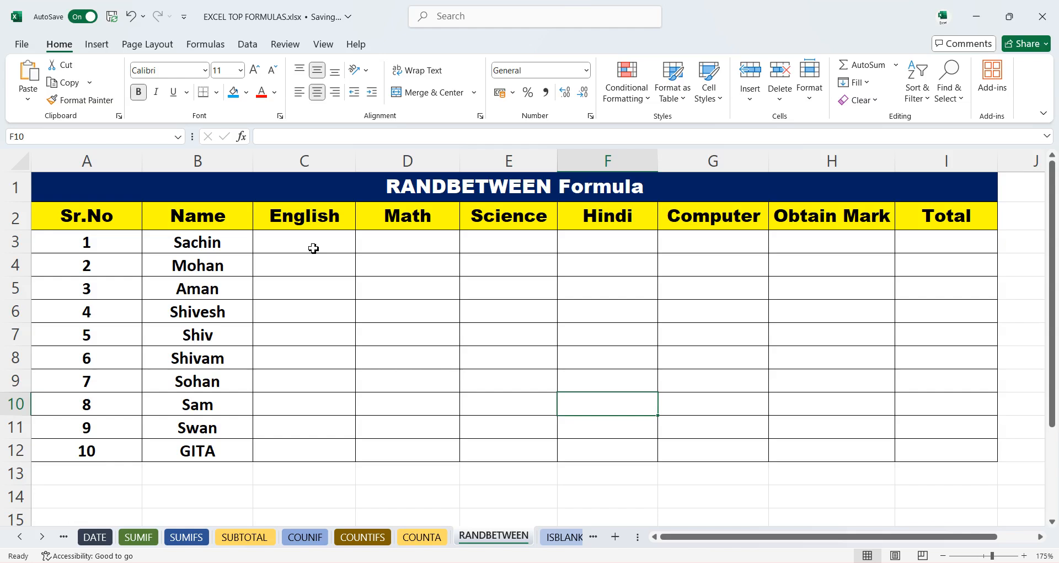
left_click(313, 248)
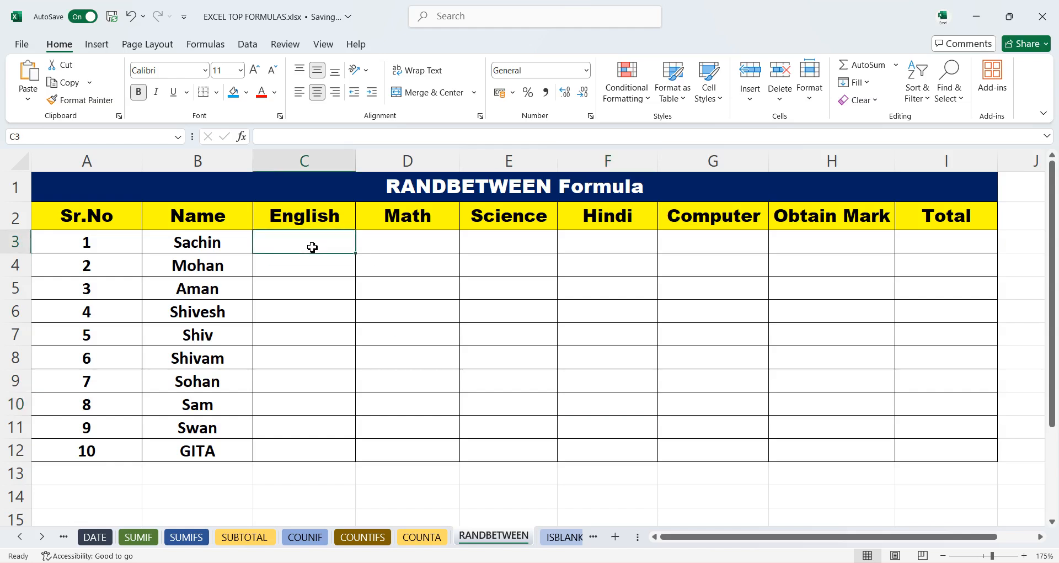
type("=")
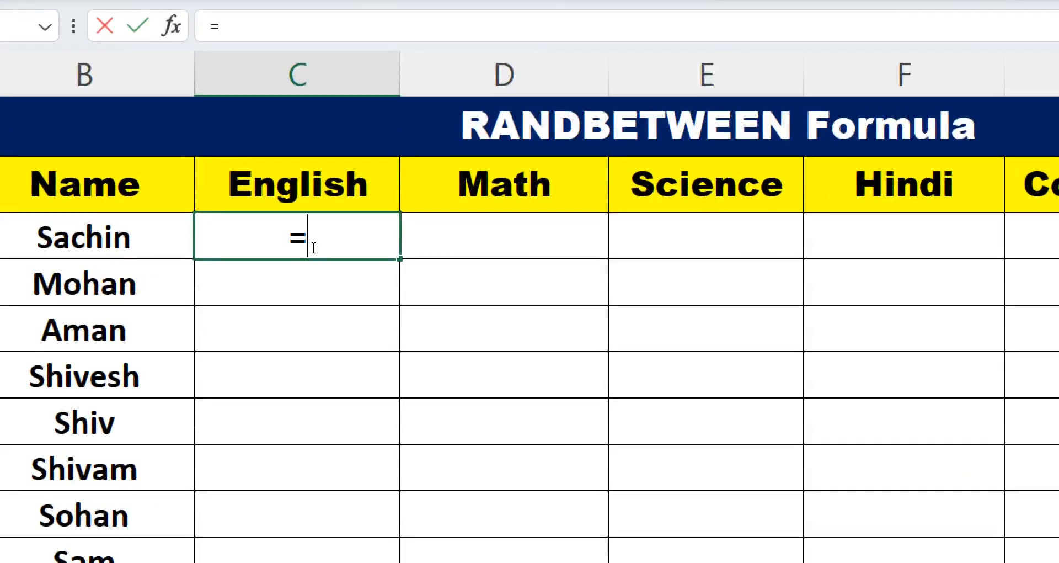
type("RAND")
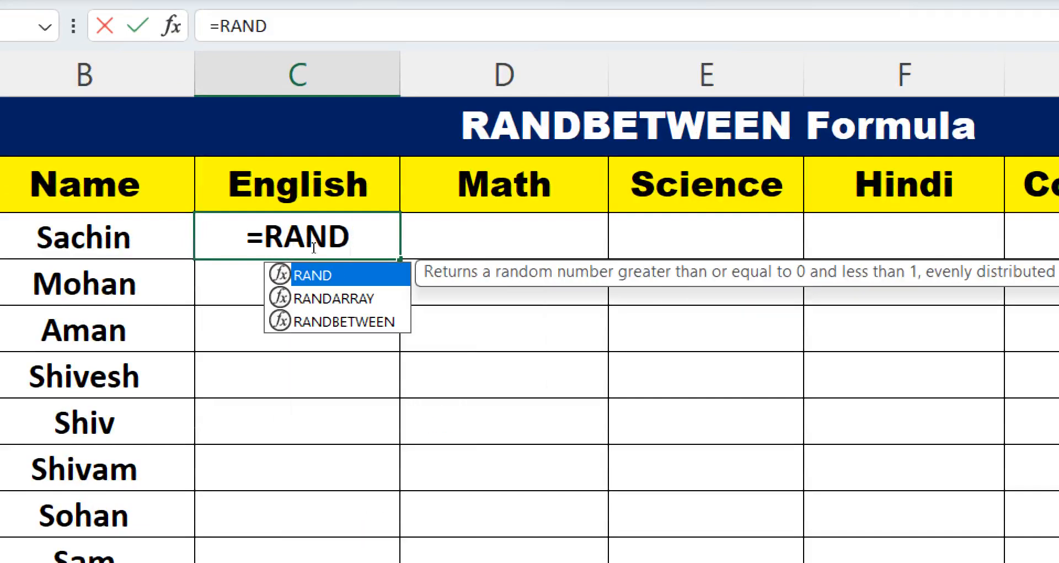
key("Down")
key("Down")
key("Tab")
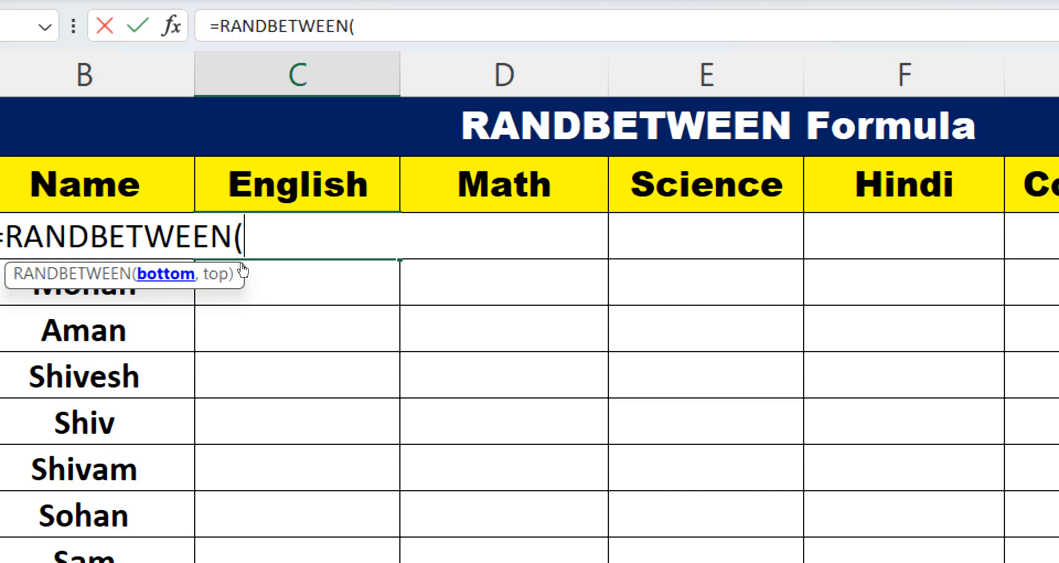
type("40")
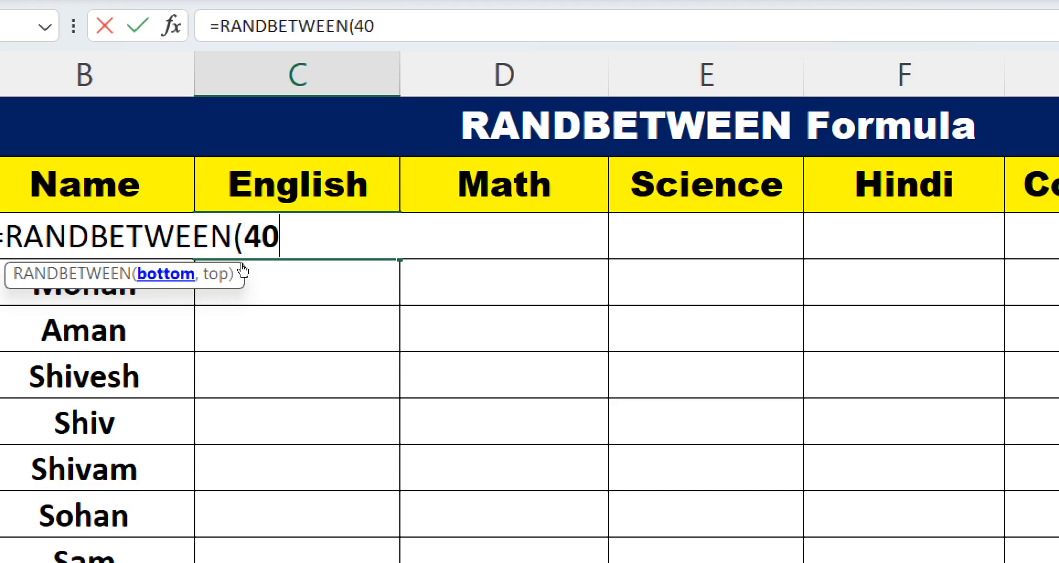
type(",")
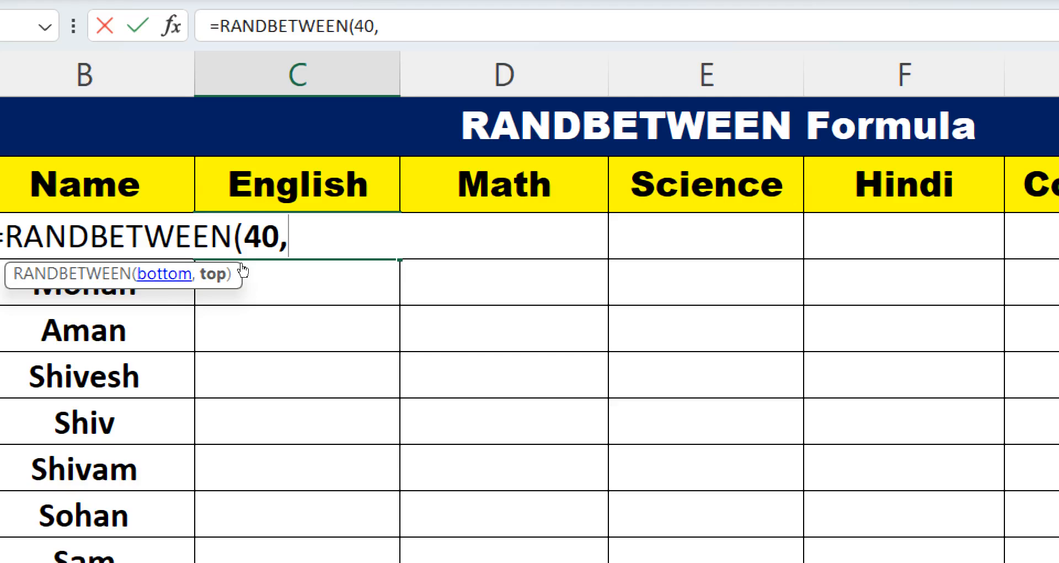
type("95")
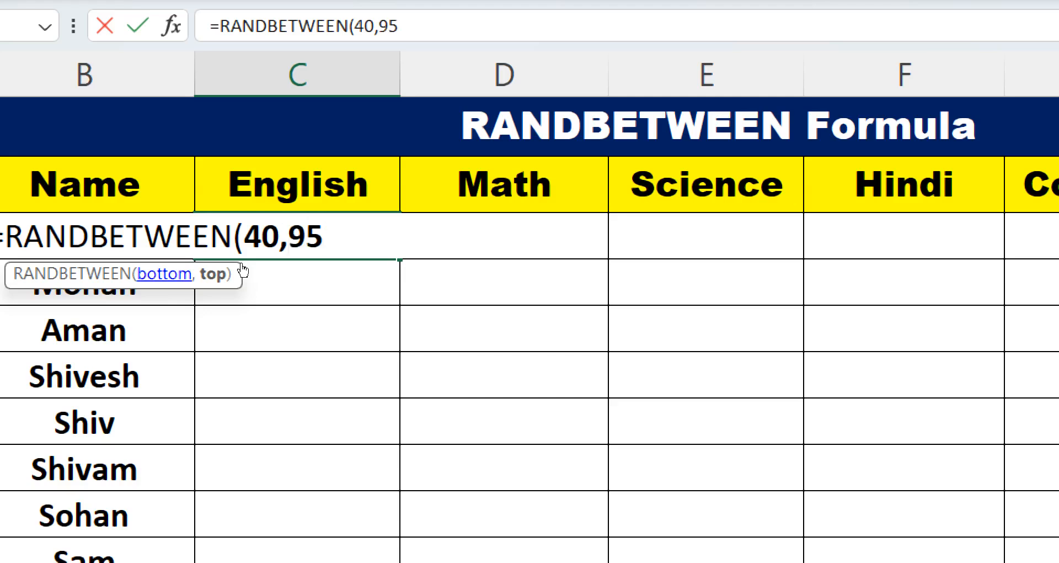
type(")")
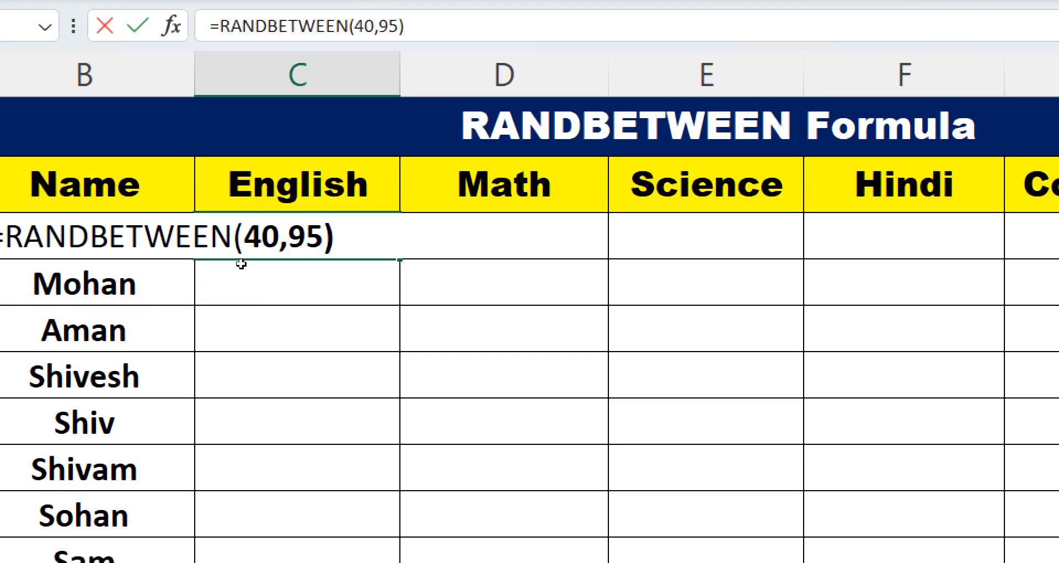
key("ctrl+Return")
- Recalculate the sheet to regenerate the random mark
key("Down")
key("Down")
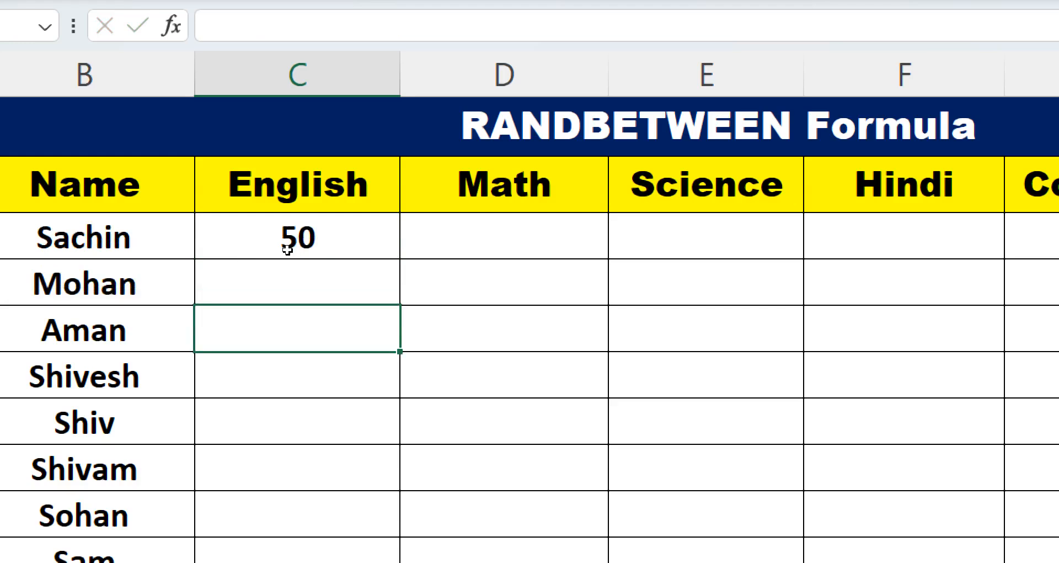
key("F9")
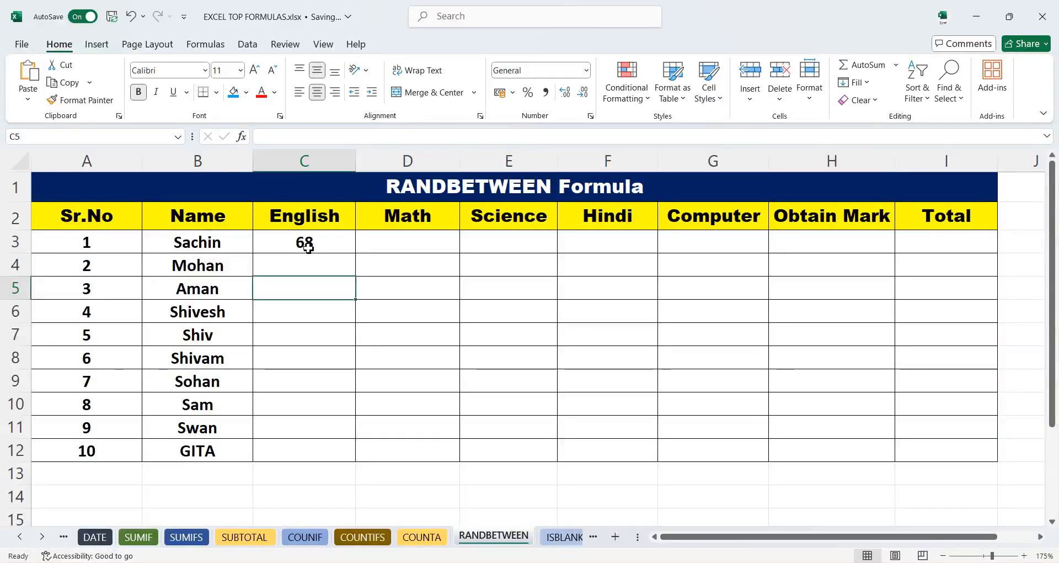
- Fill the RANDBETWEEN formula down and across C3:G12 for all subjects and students
left_click_drag(309, 248, 697, 456)
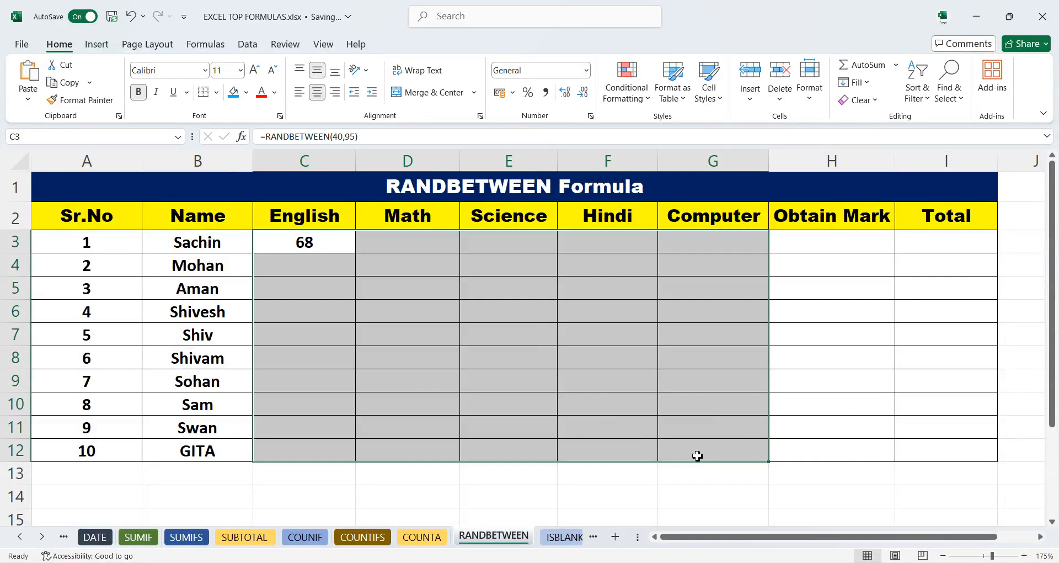
key("ctrl+d")
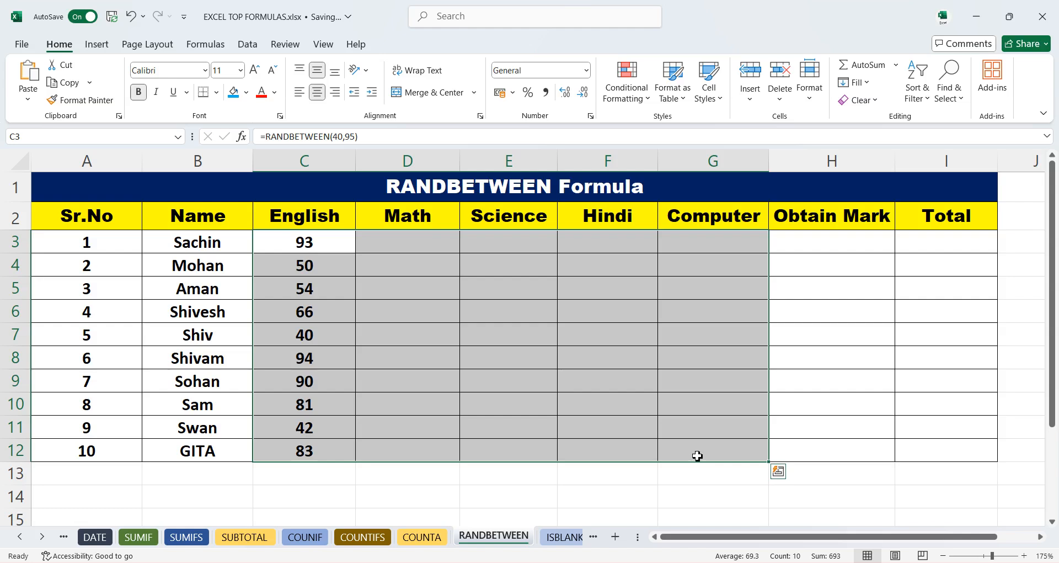
key("ctrl+r")
key("ctrl+q")
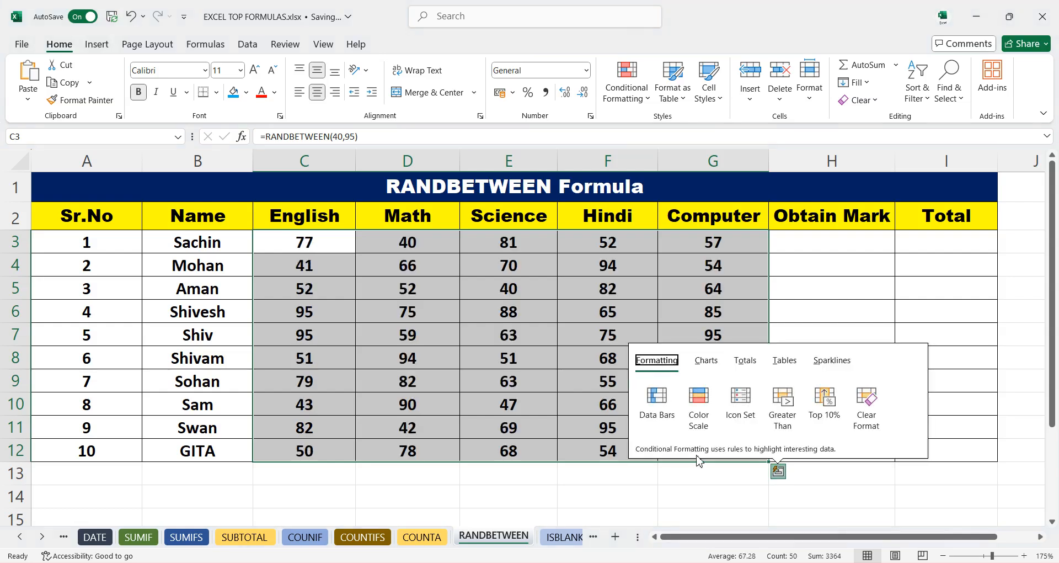
left_click(711, 285)
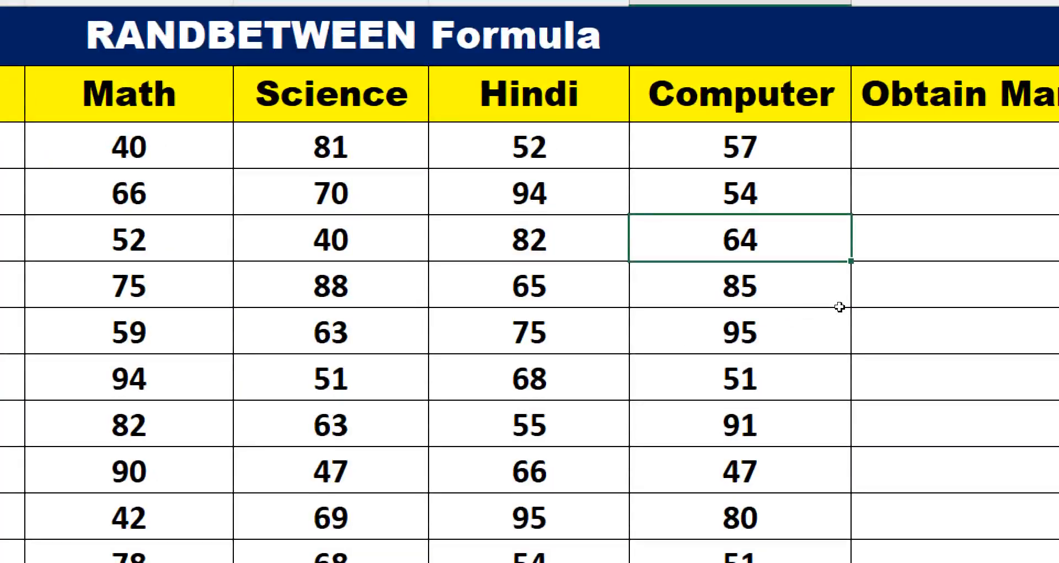
key("Right")
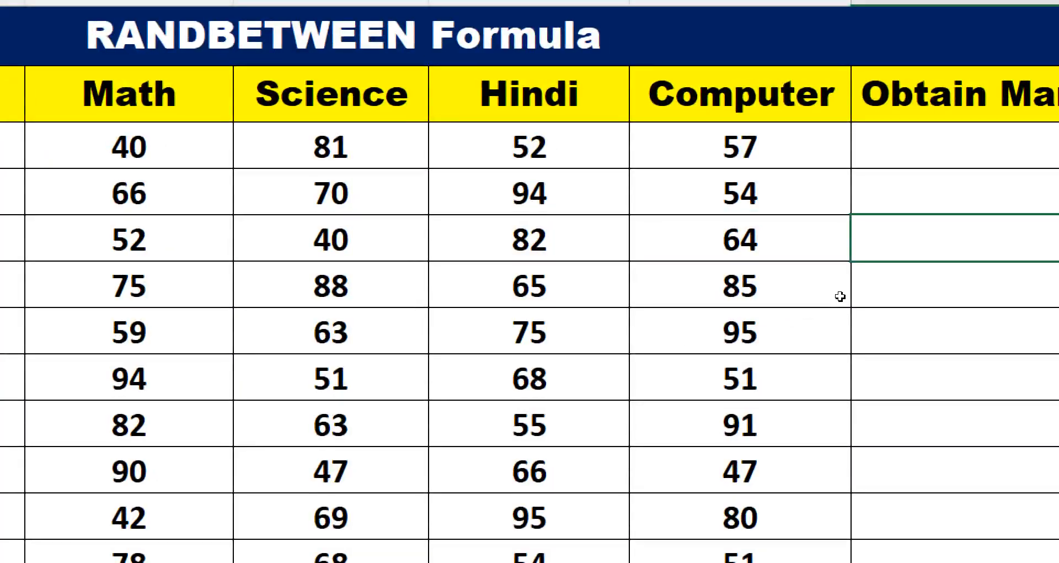
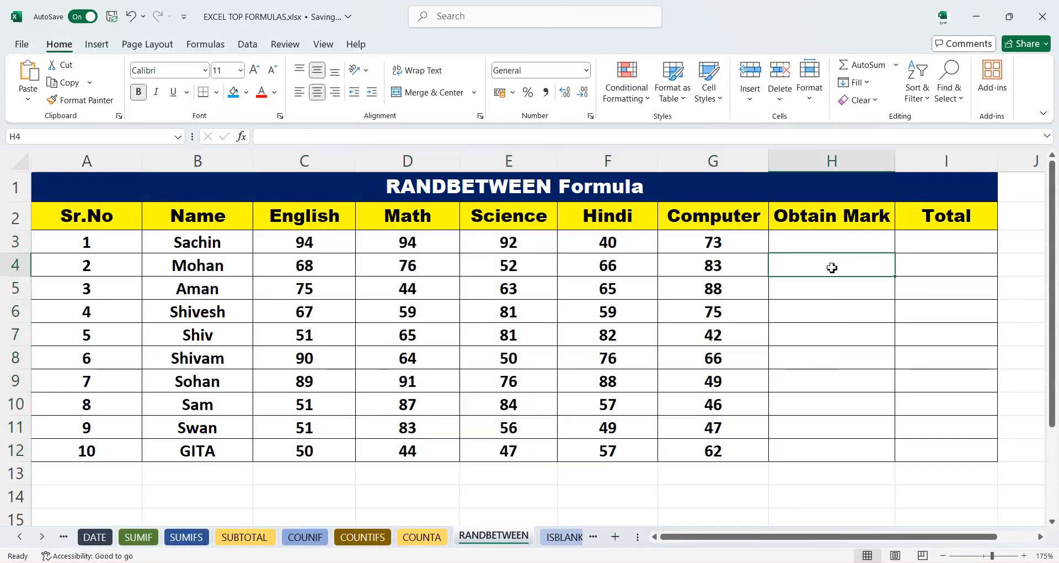
- Recalculate the sheet several times to regenerate all the random marks
key("F9")
key("F9")
key("F9")
key("F9")
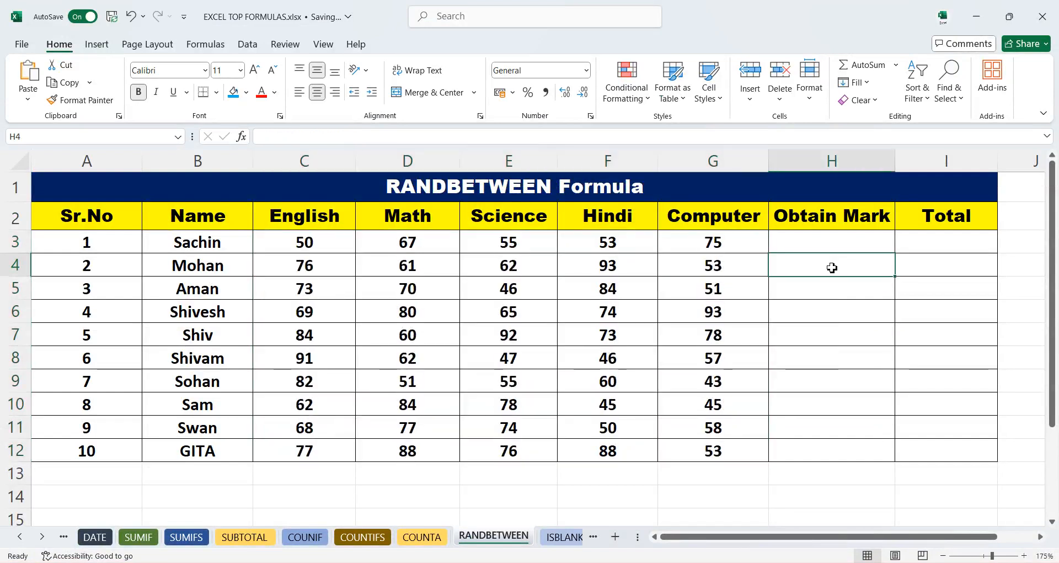
key("F9")
key("F9")
key("F9")
key("F9")
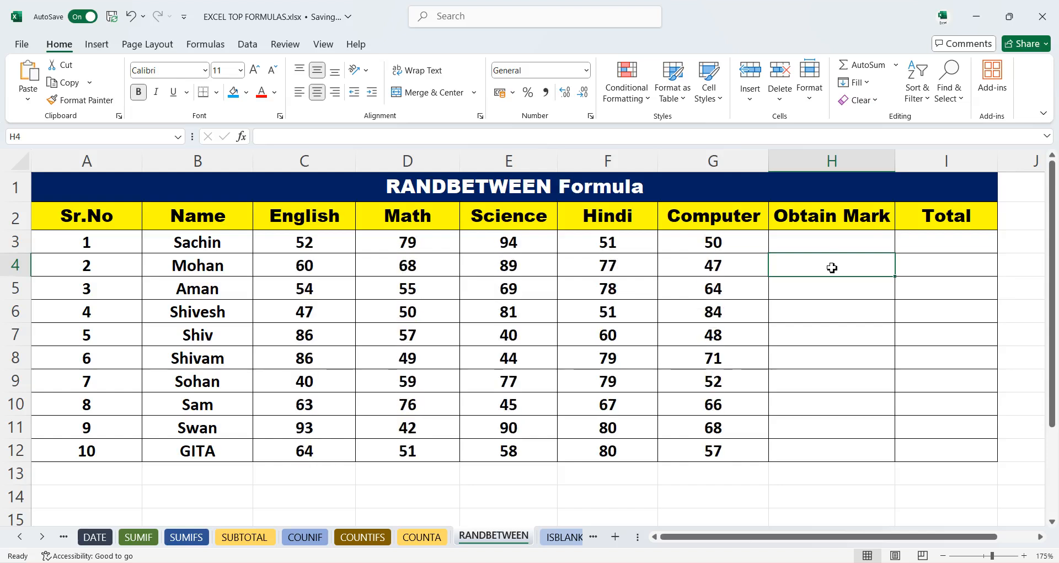
- Inspect the RANDBETWEEN formulas in the mark cells of the table
left_click(509, 294)
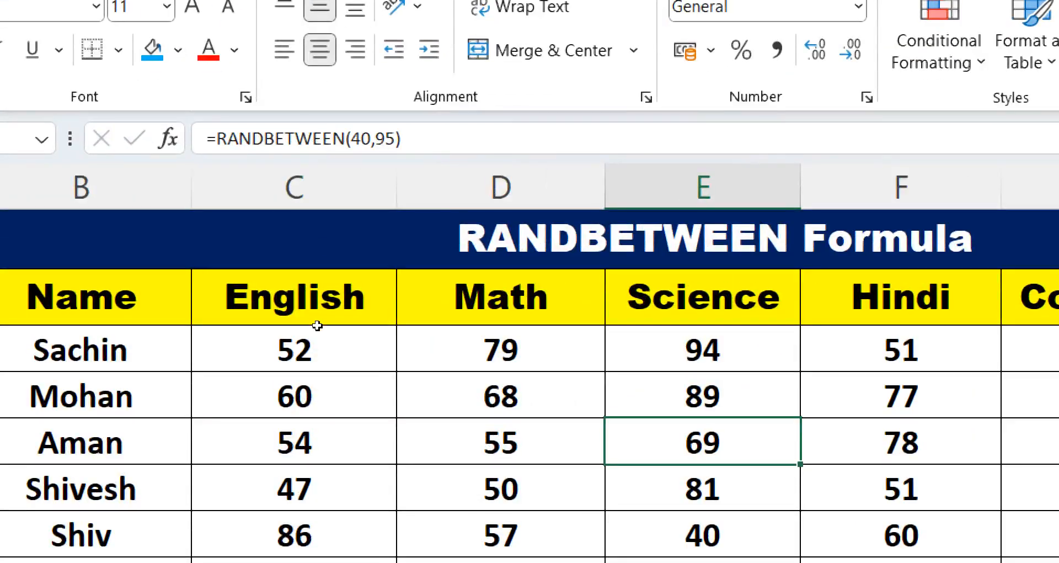
key("Left")
key("Left")
key("Up")
key("Up")
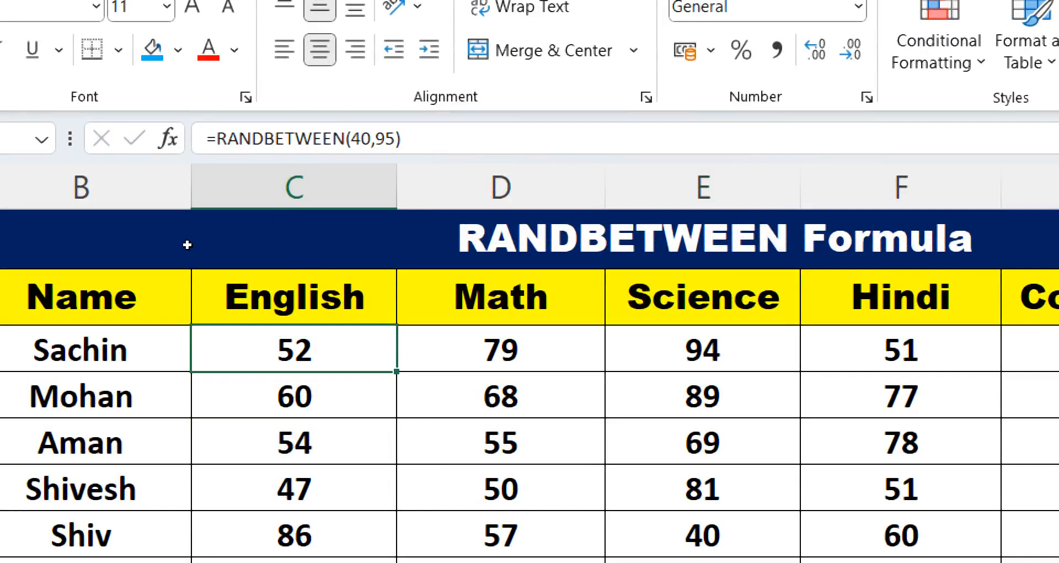
key("Left")
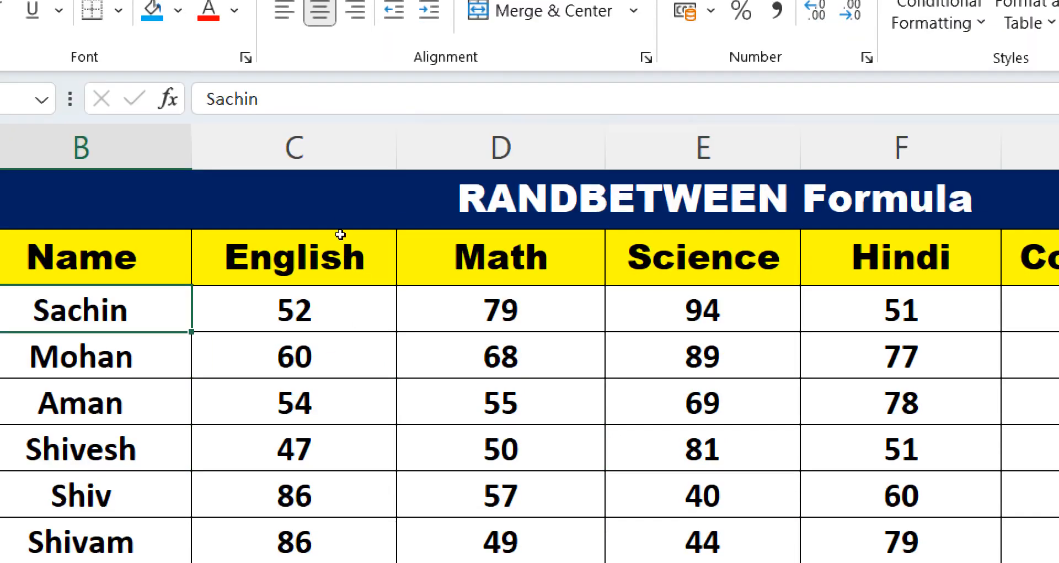
key("Right")
key("Right")
key("Down")
key("Down")
key("Down")
key("Down")
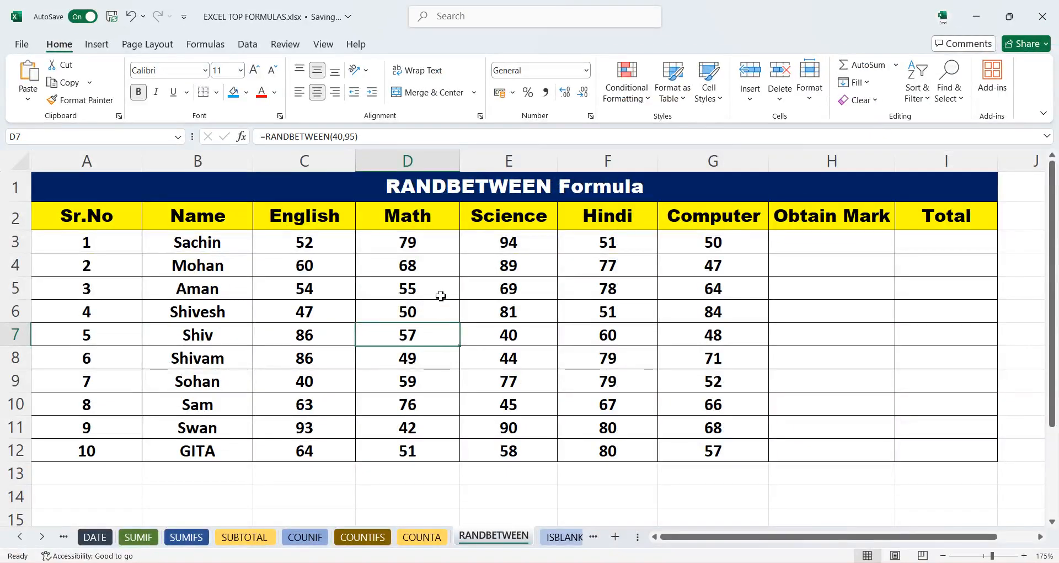
- Copy the marks in C3:G12 and paste them back as values only
left_click_drag(310, 245, 715, 450)
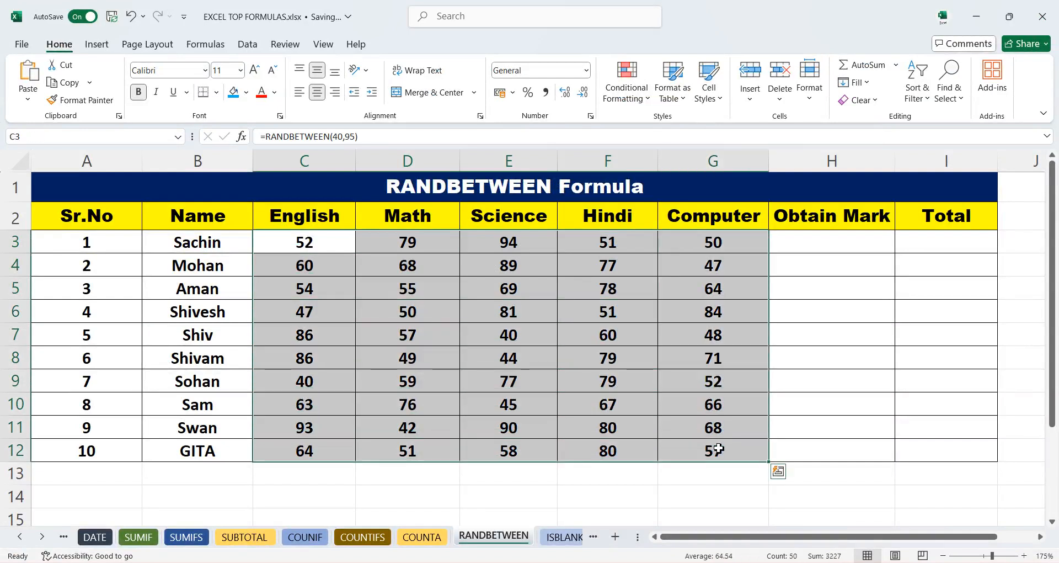
left_click(75, 85)
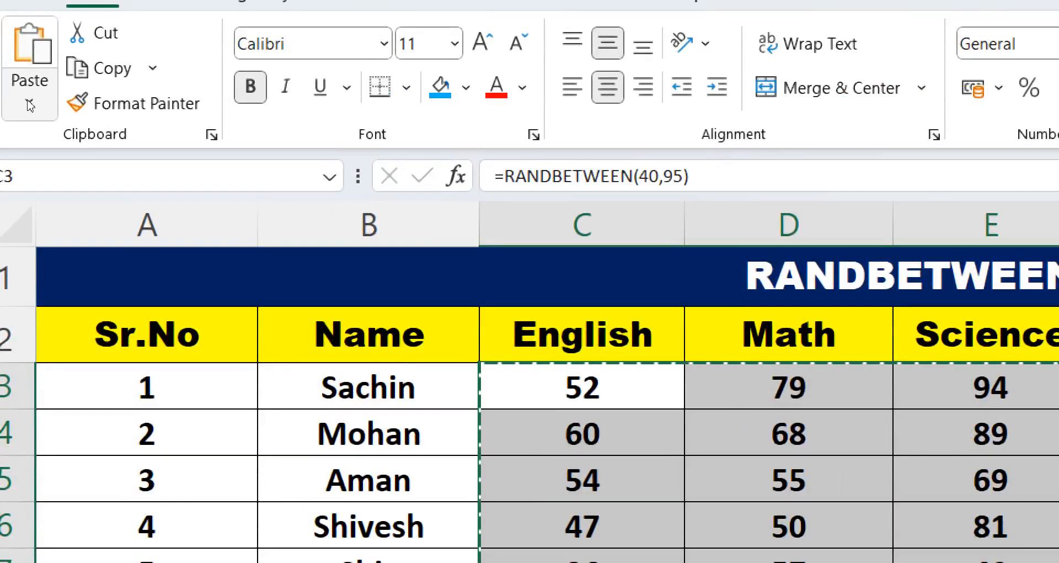
left_click(30, 103)
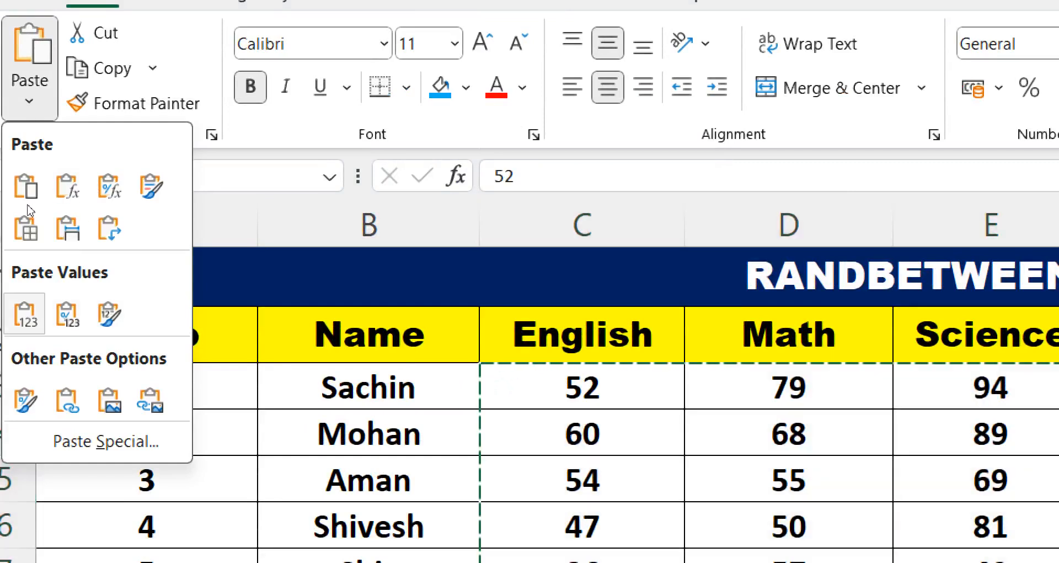
left_click(25, 313)
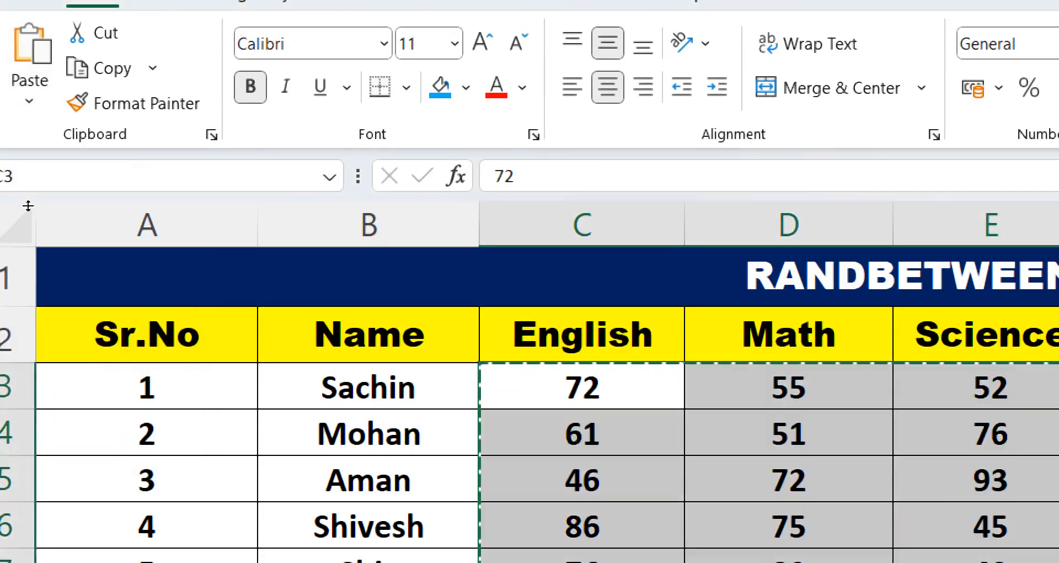
- Inspect the pasted mark cells to check what they now contain
left_click(870, 334)
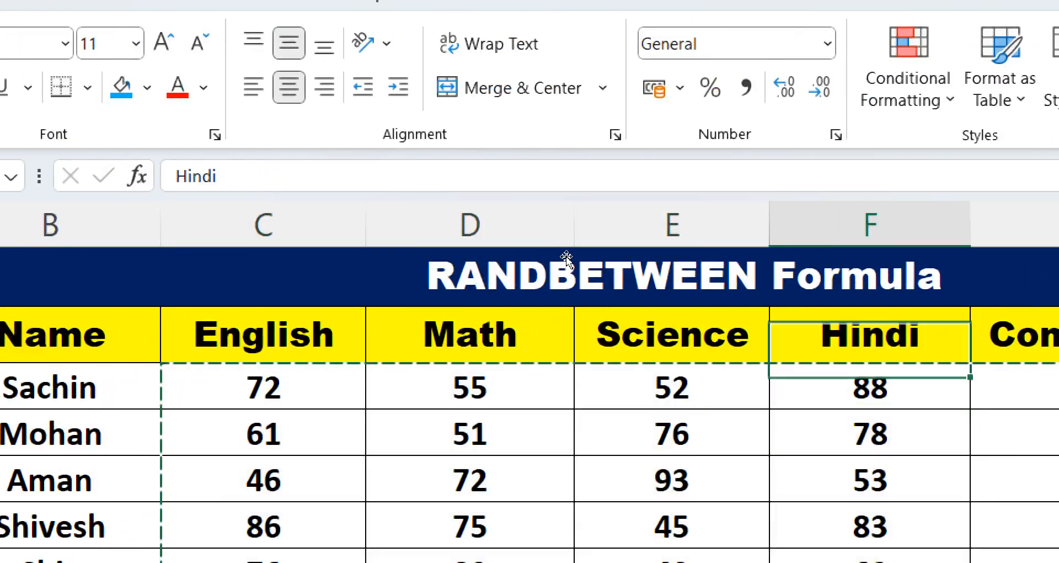
key("Down")
key("Down")
double_click(852, 433)
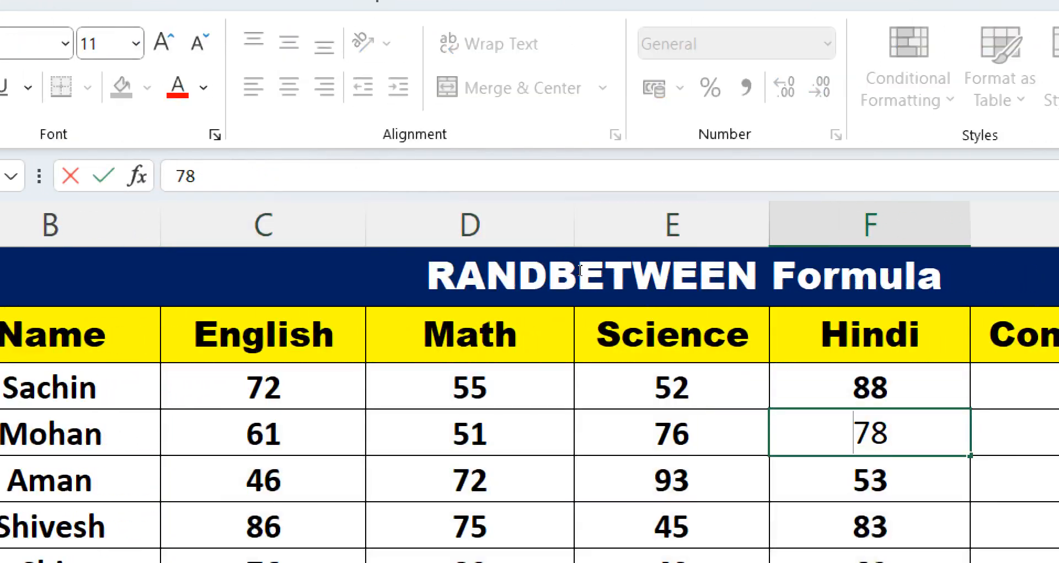
left_click(263, 480)
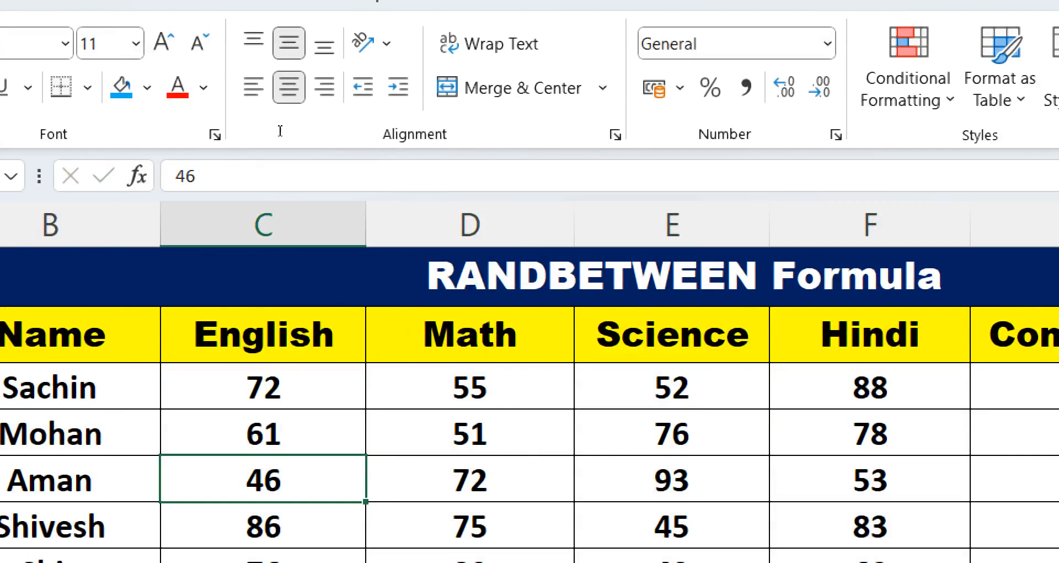
key("Up")
key("Up")
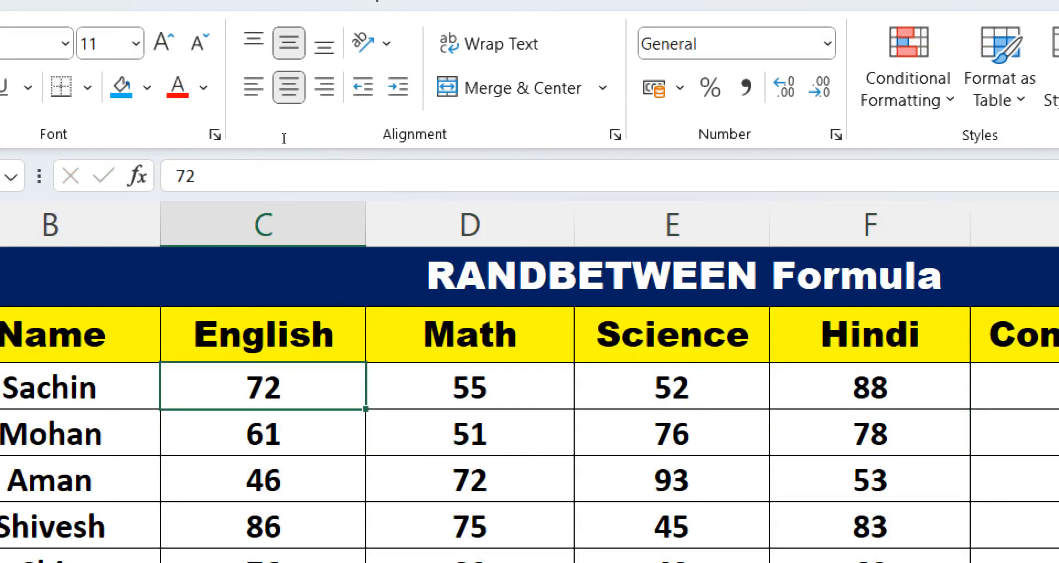
key("Right")
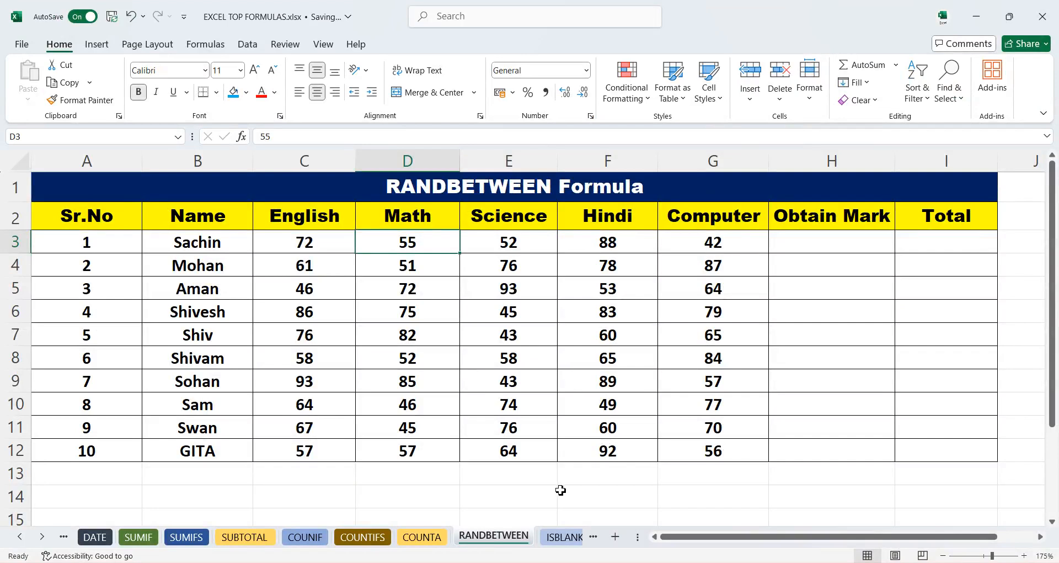
- Switch to the ISBLANK sheet
left_click(566, 538)
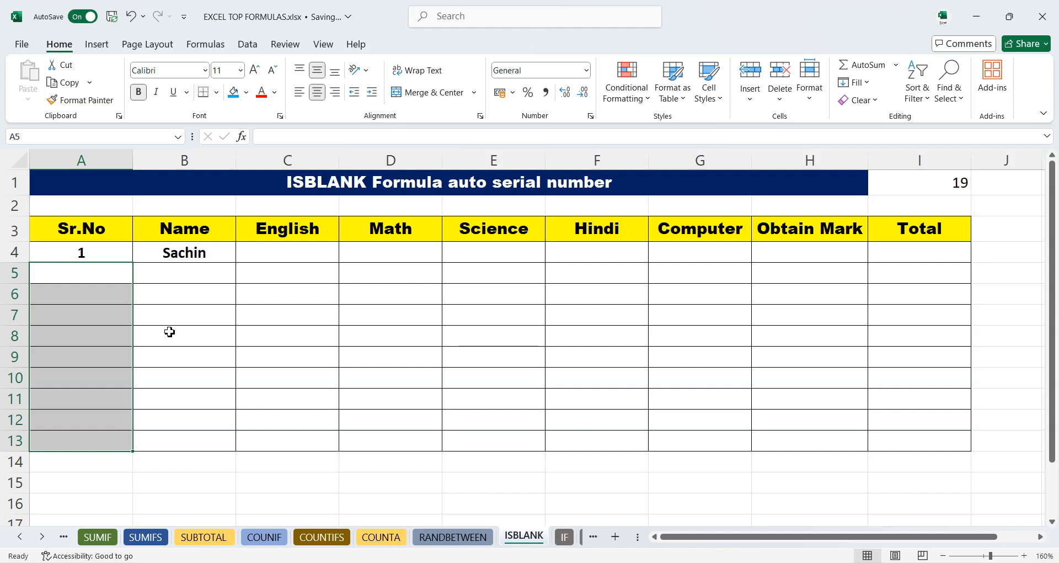
left_click(384, 204)
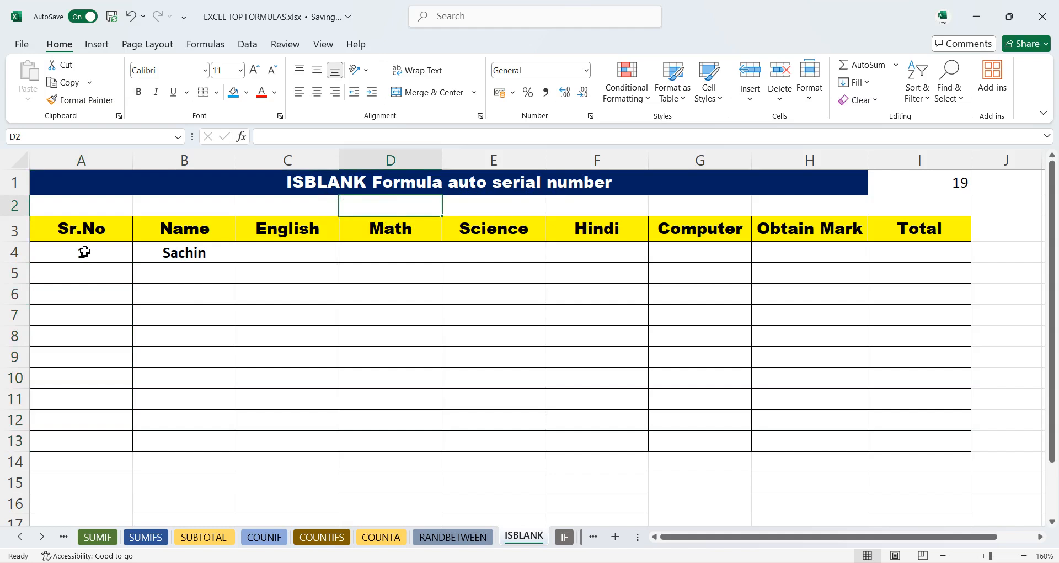
- Enter Sachin in B5 and B6 and serial number 2 in A5, then clear A5:B7 again
left_click(197, 277)
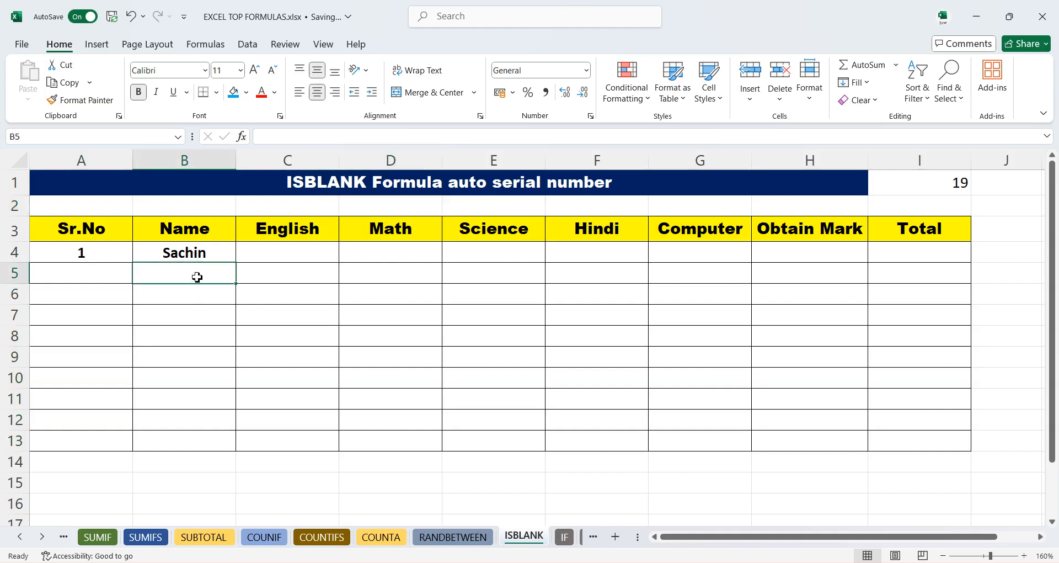
type("Sachin")
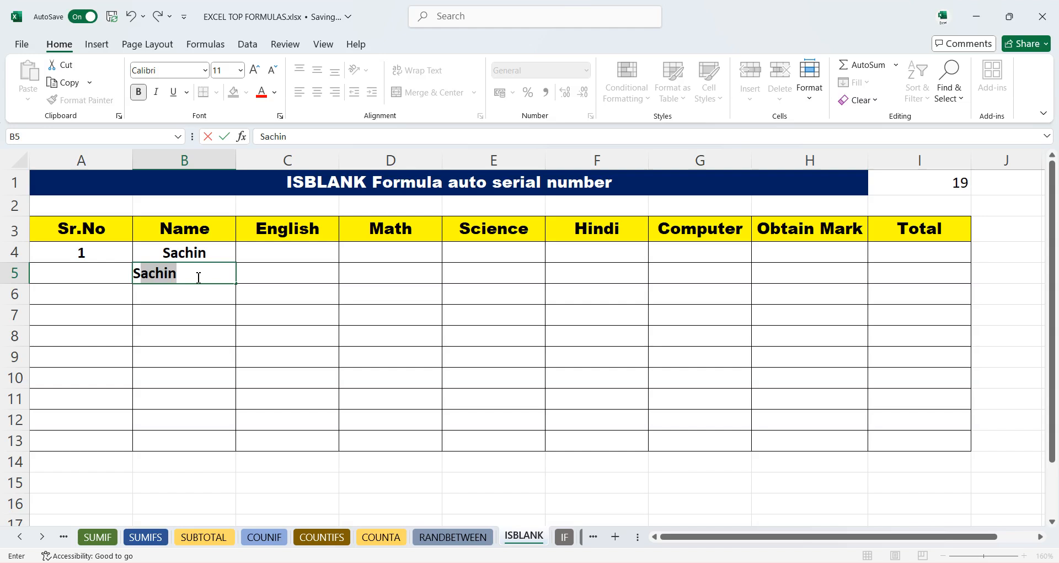
key("Return")
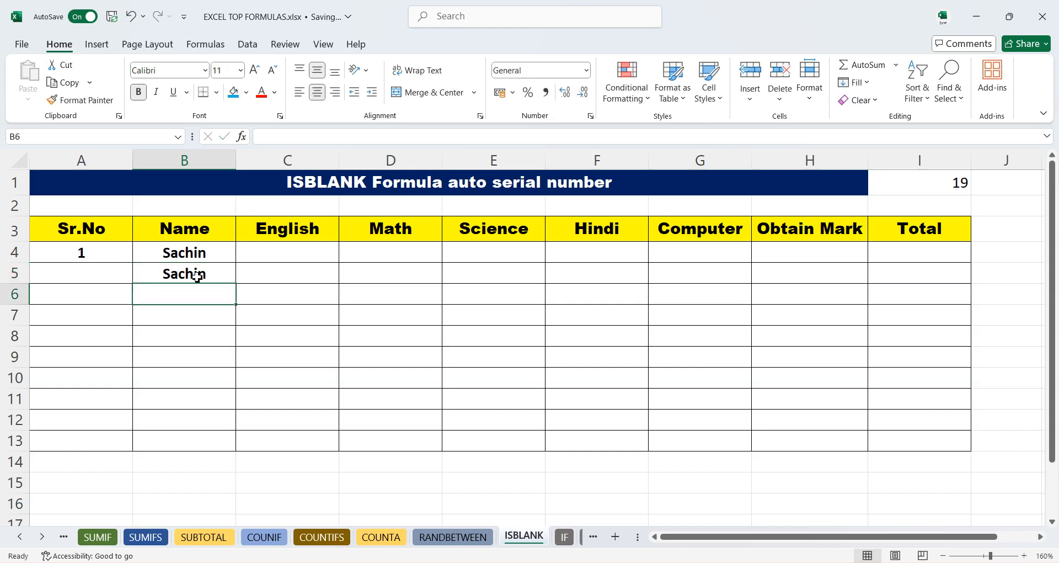
left_click(85, 278)
type("2")
key("Return")
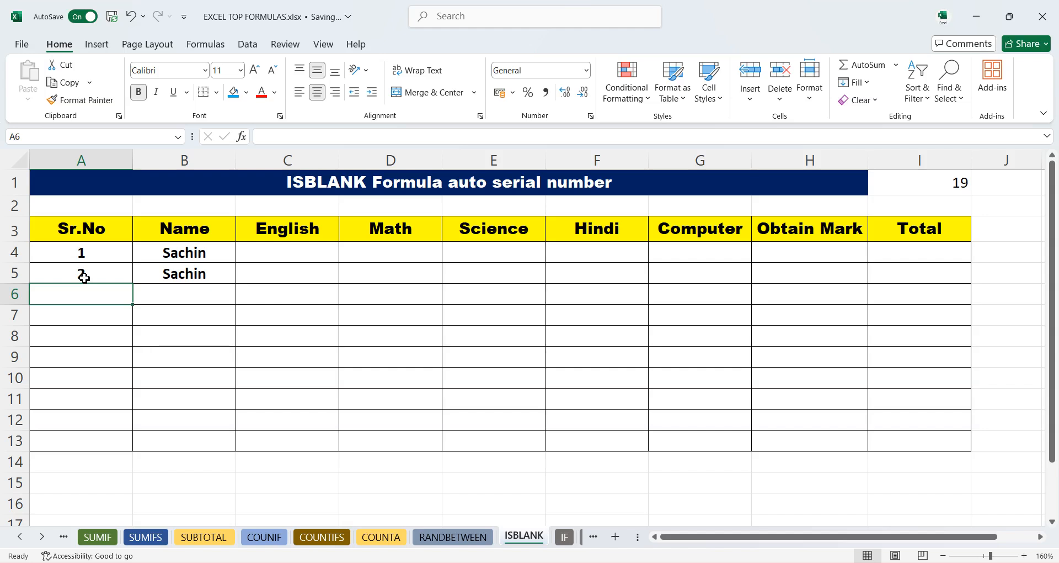
left_click(165, 275)
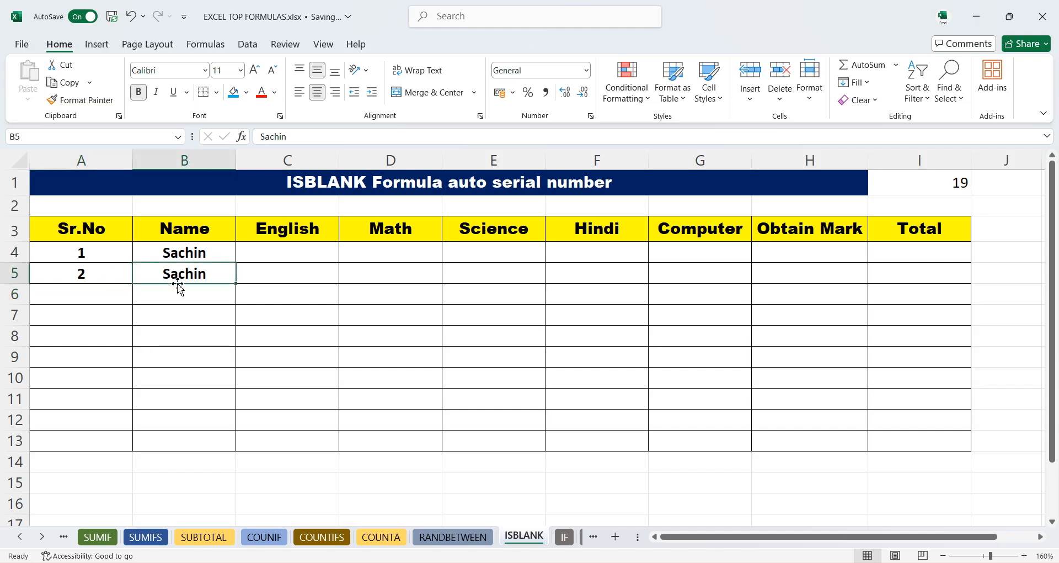
left_click(182, 299)
type("Sachin")
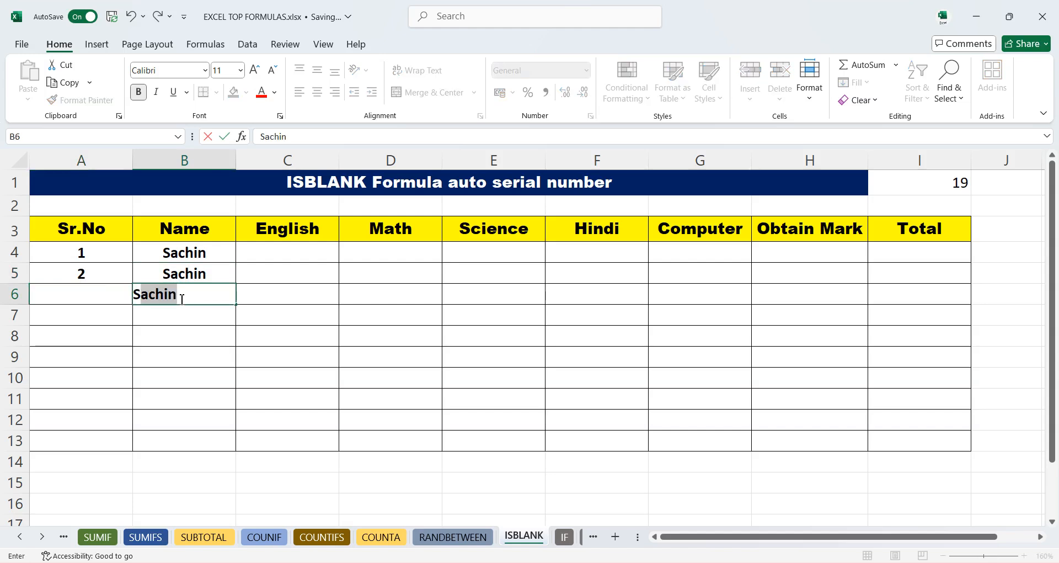
key("Return")
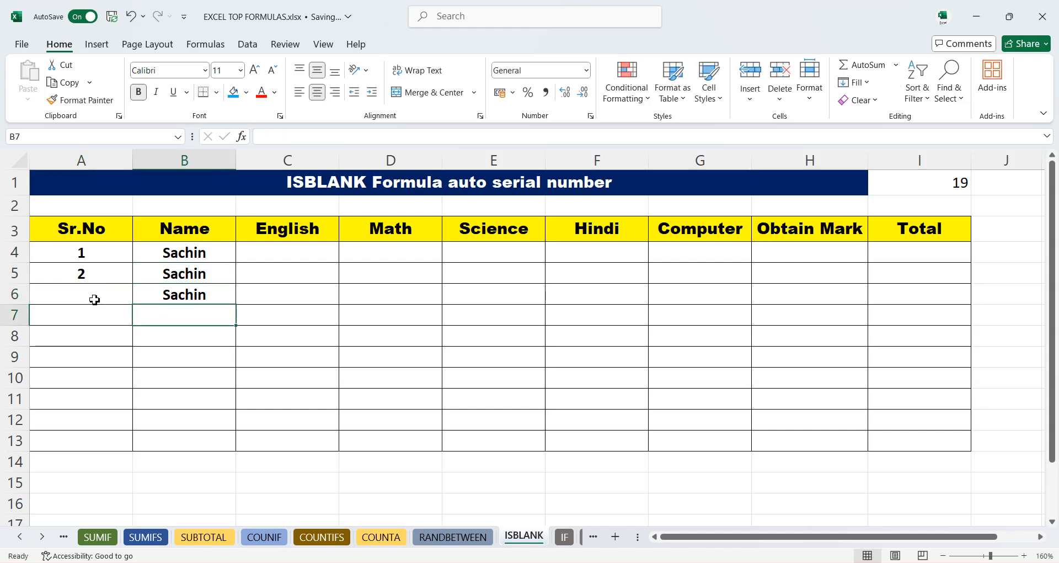
left_click(164, 272)
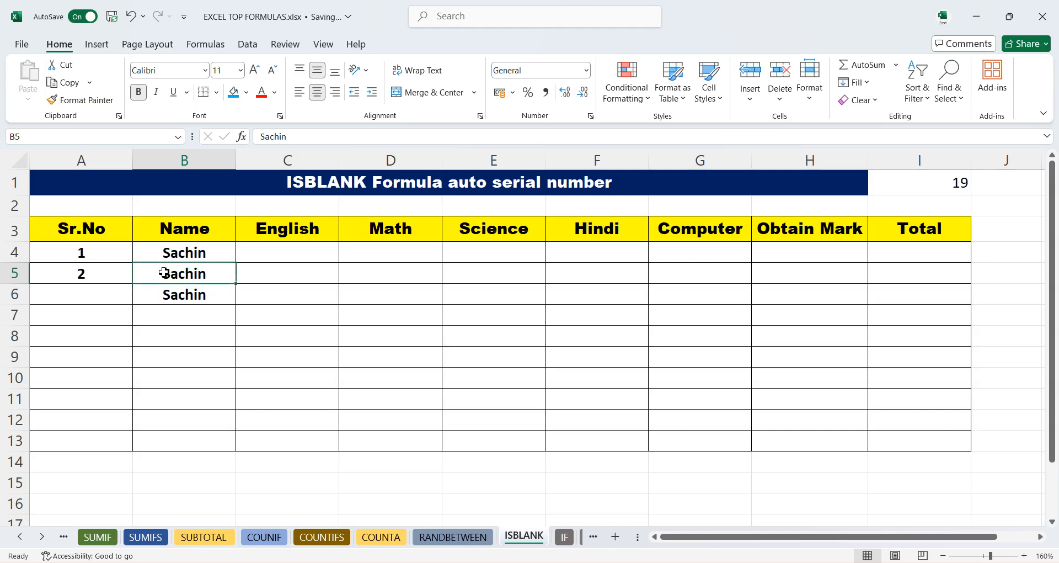
left_click_drag(91, 275, 189, 316)
key("Delete")
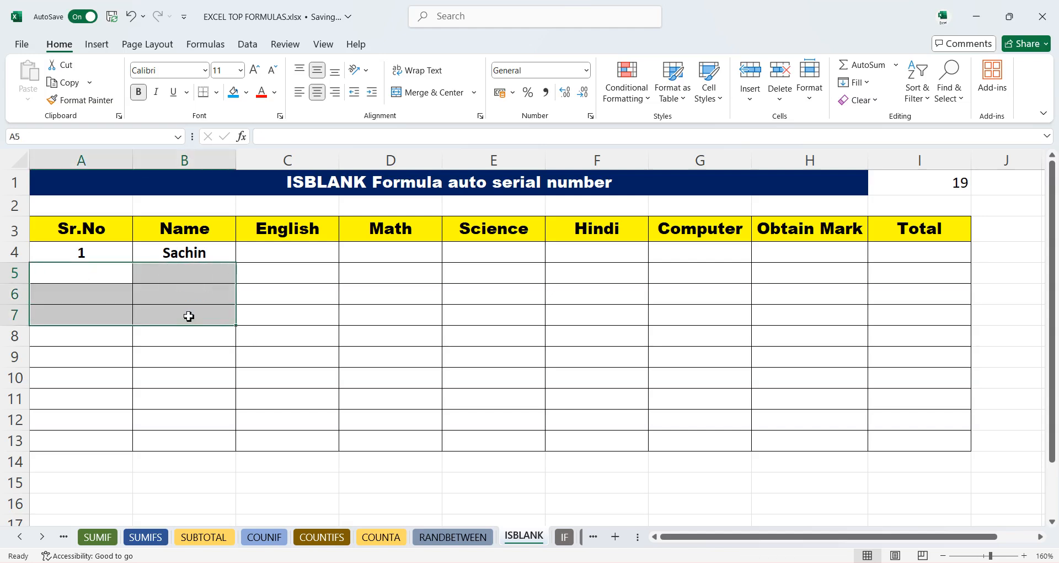
- Enter =IF(ISBLANK(B5)," ",A4+1) in A5 and accept the suggested formula correction
left_click(172, 364)
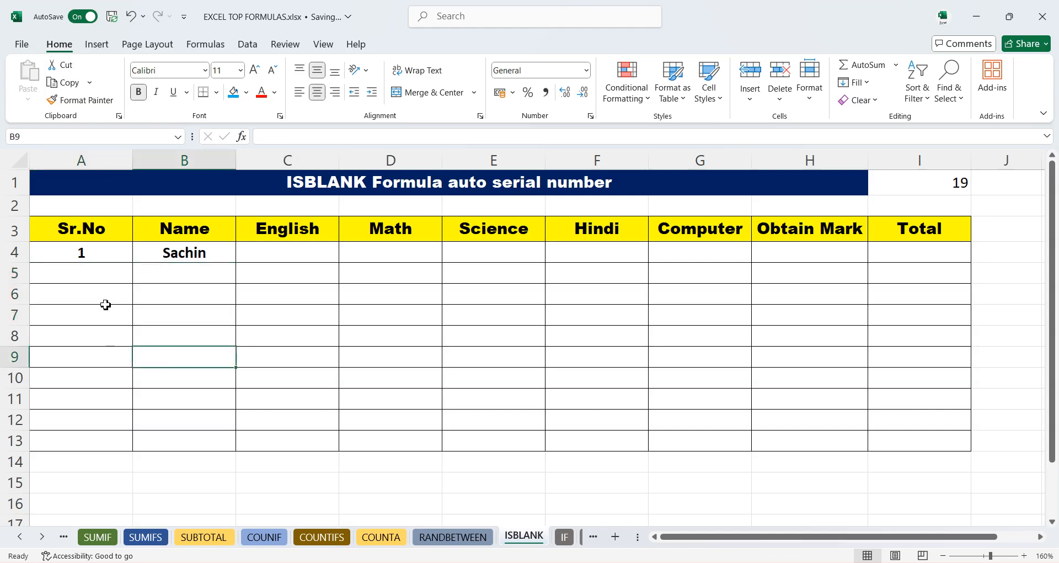
left_click(89, 276)
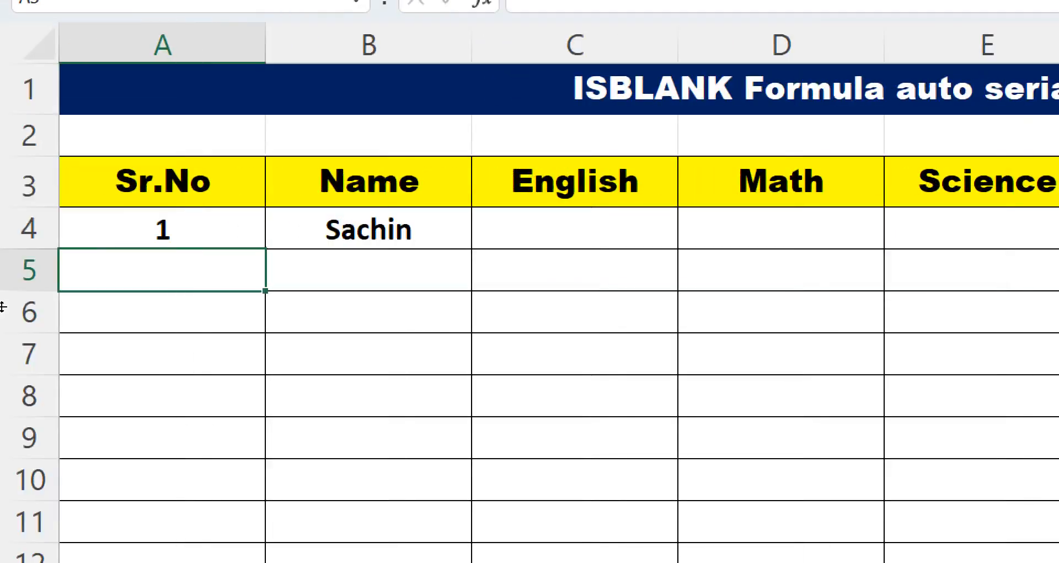
type("=IF")
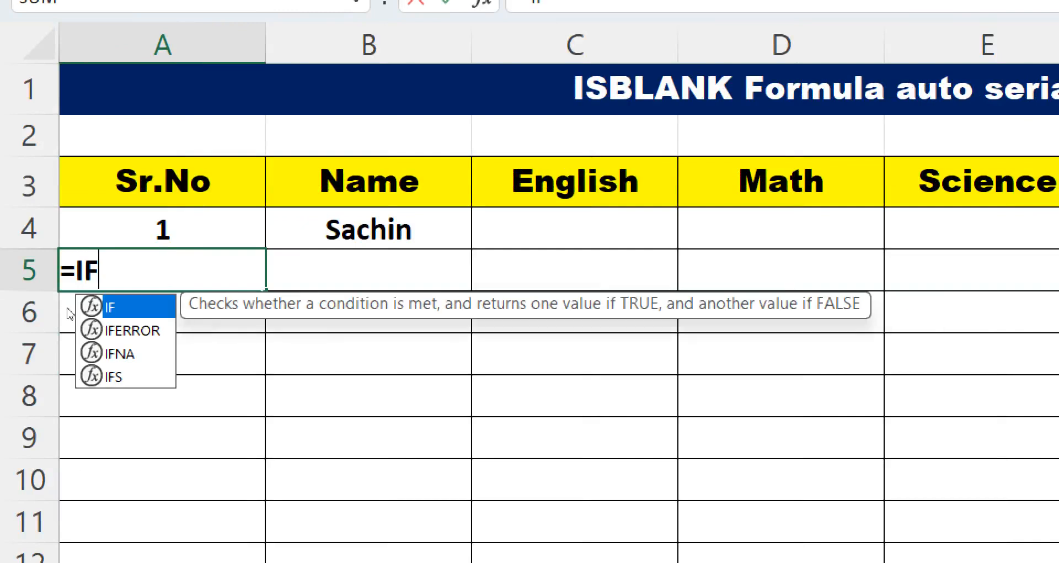
type("(")
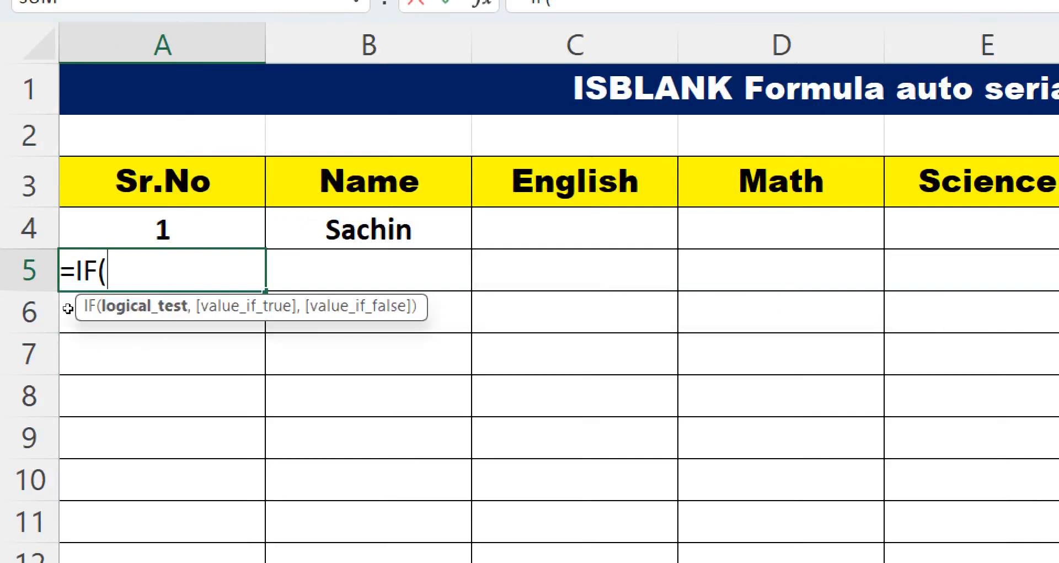
type("IS")
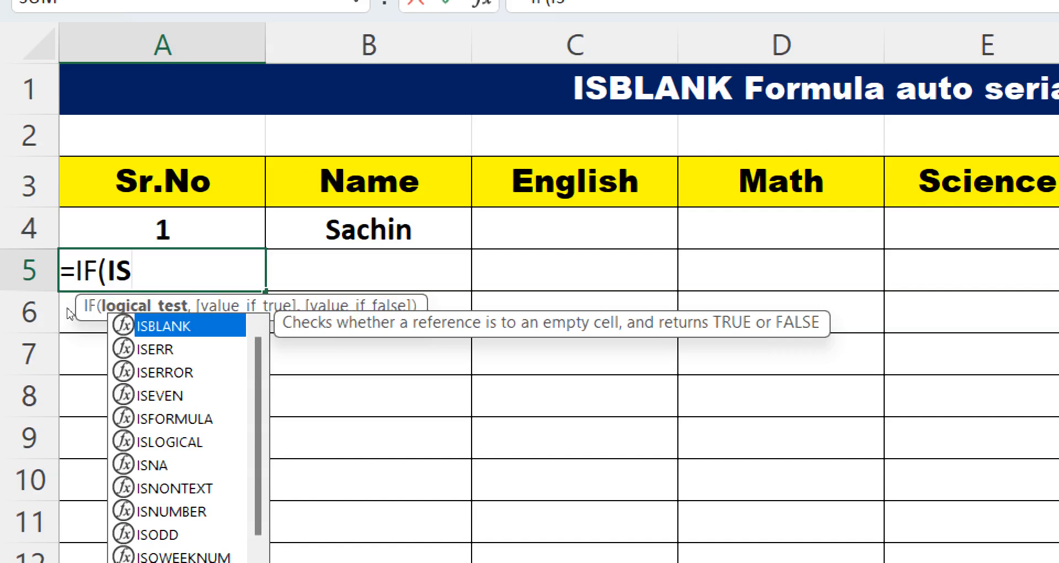
key("Tab")
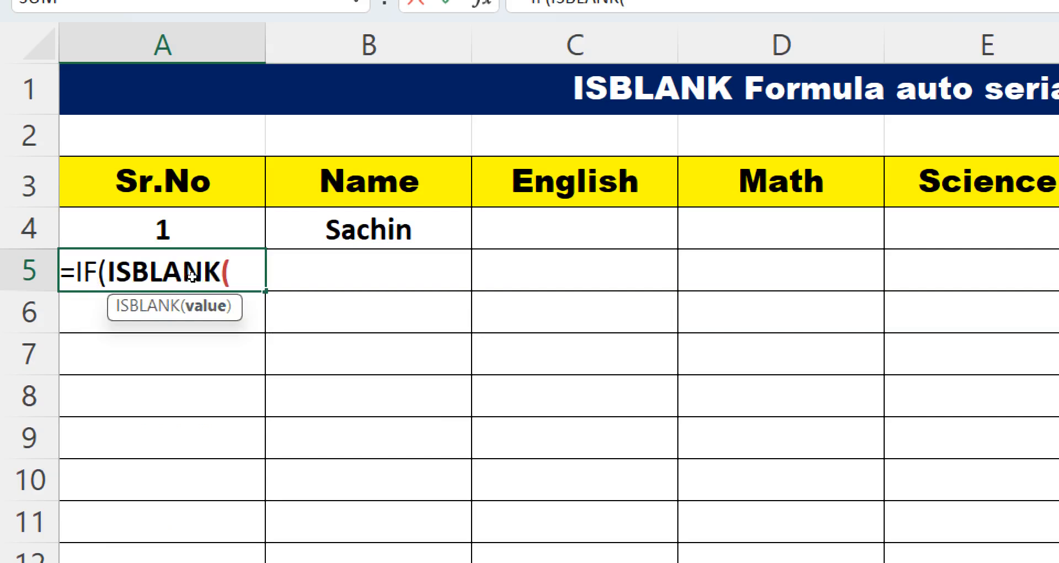
key("Right")
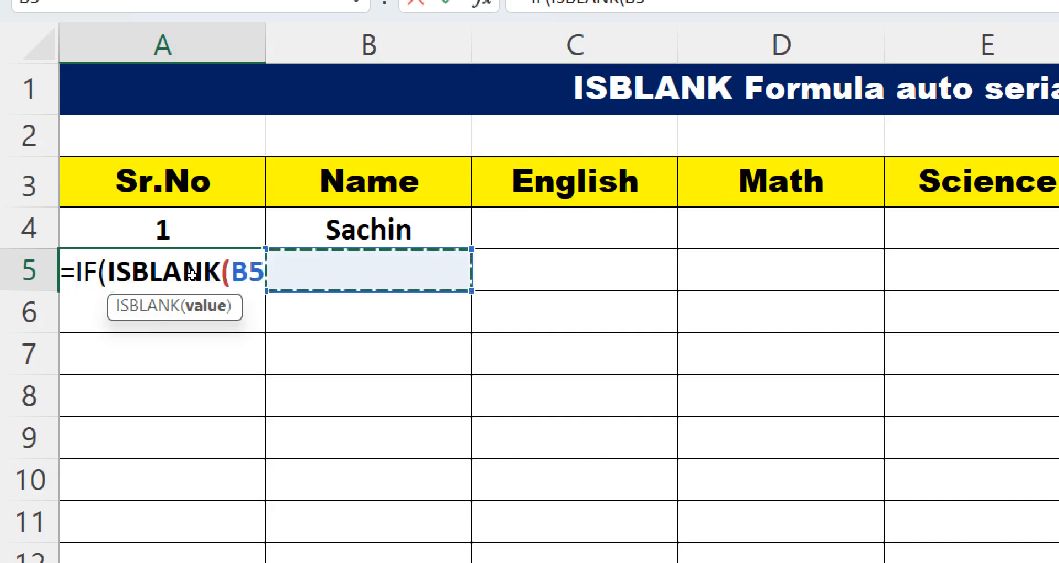
type("),")
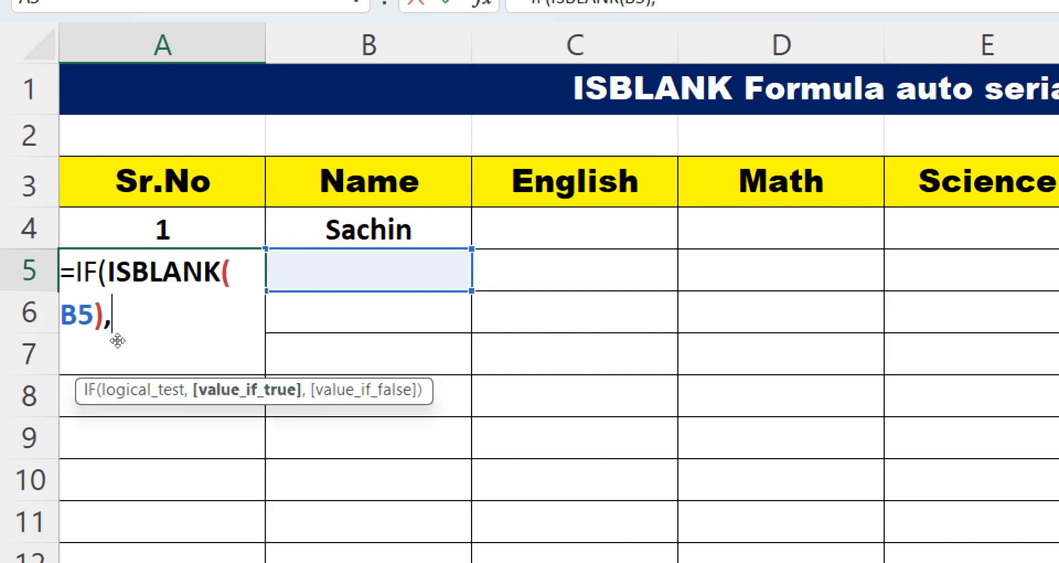
type("\"")
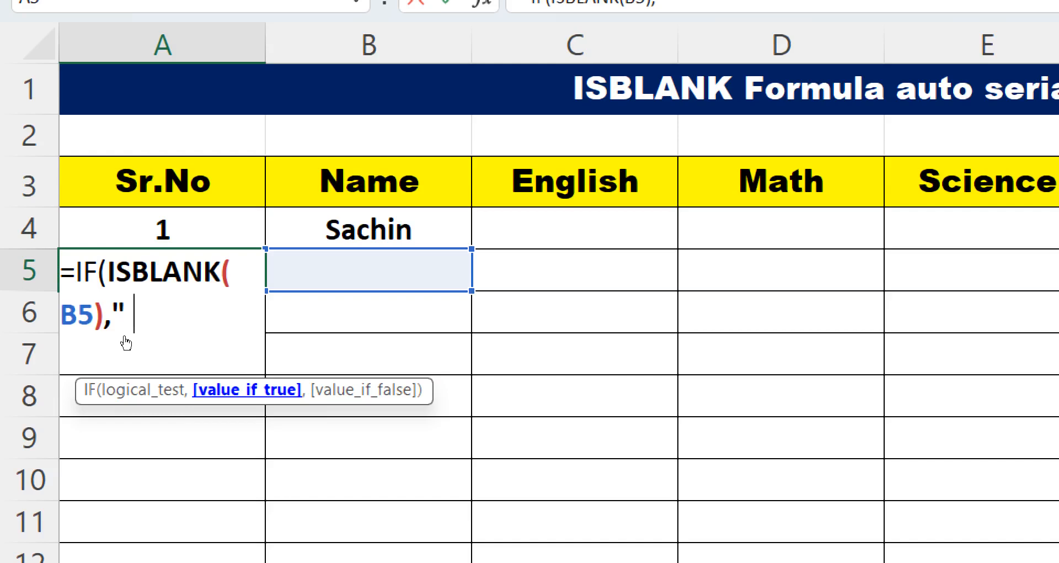
type(" \",")
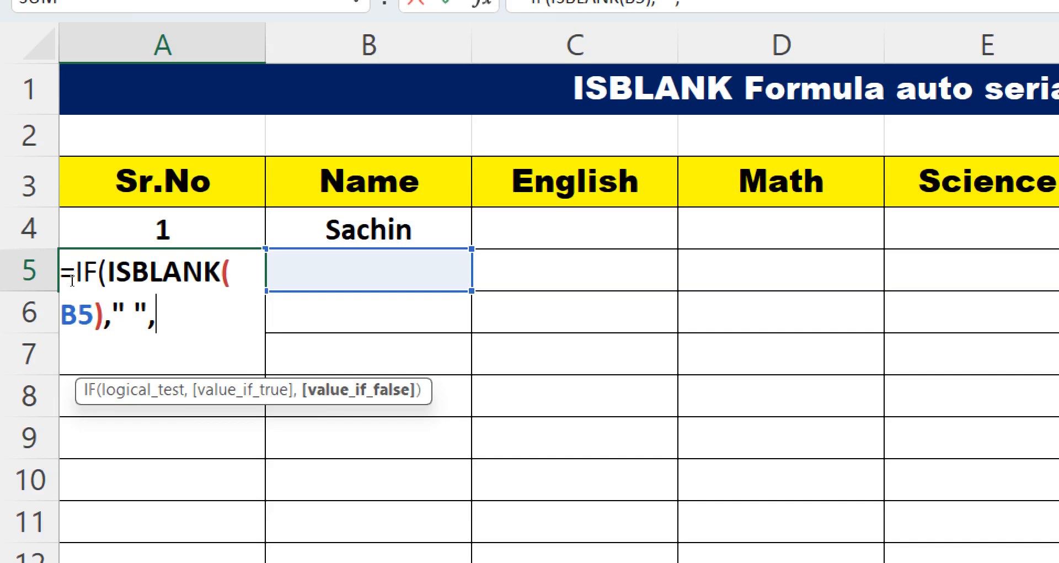
type("A")
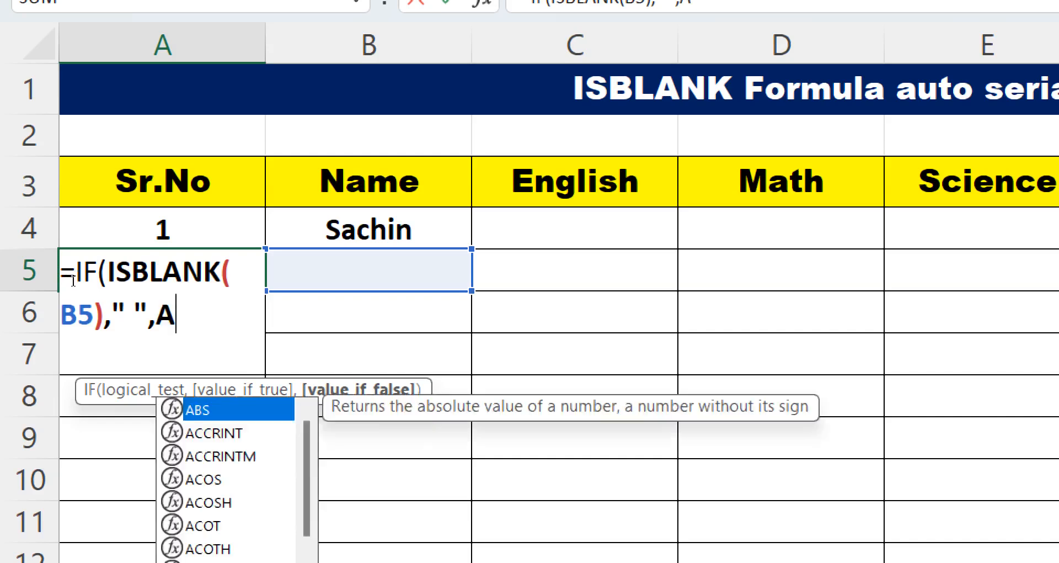
type("4+")
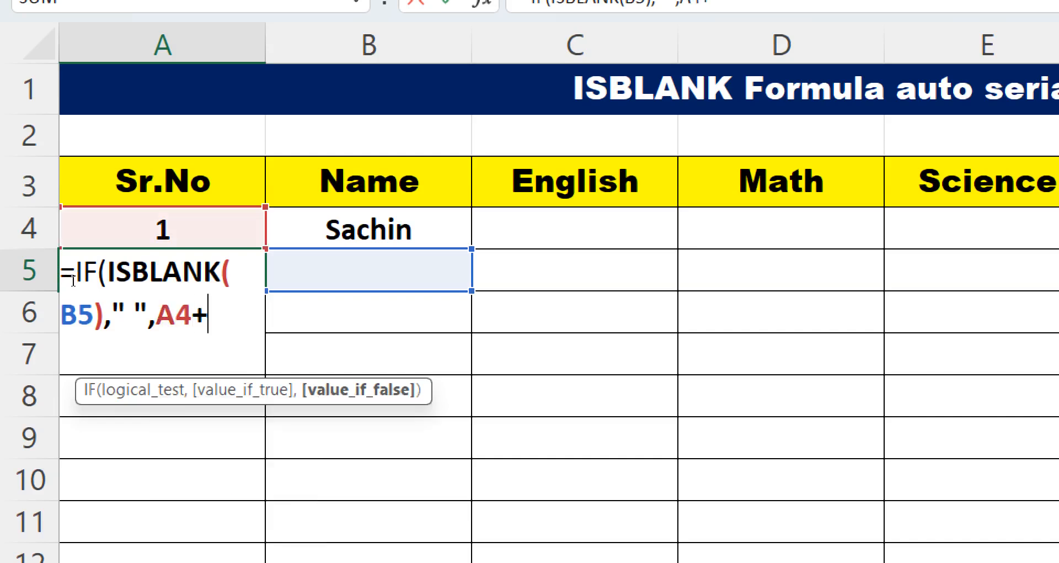
type("1")
key("Return")
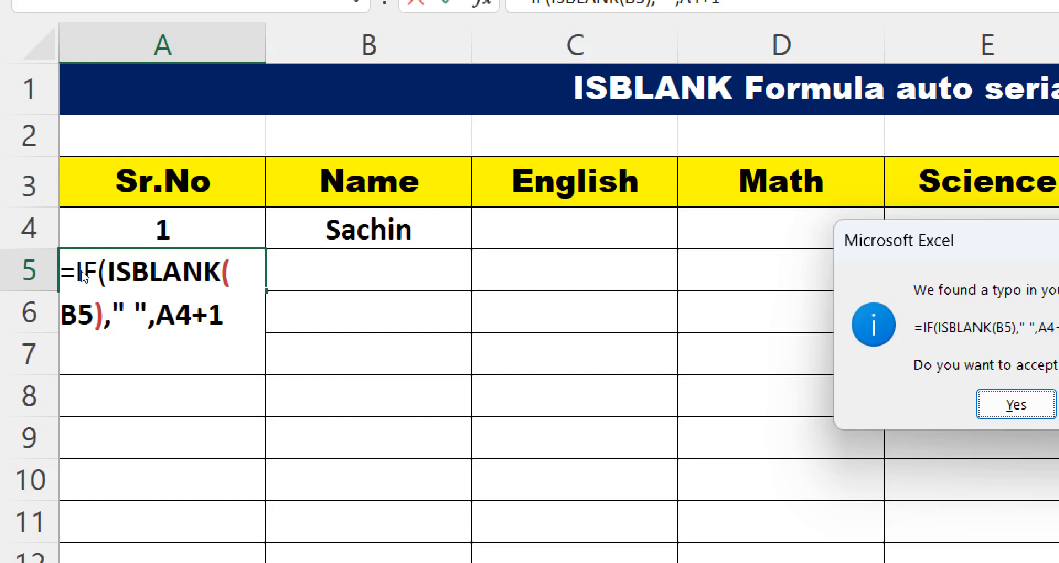
key("Return")
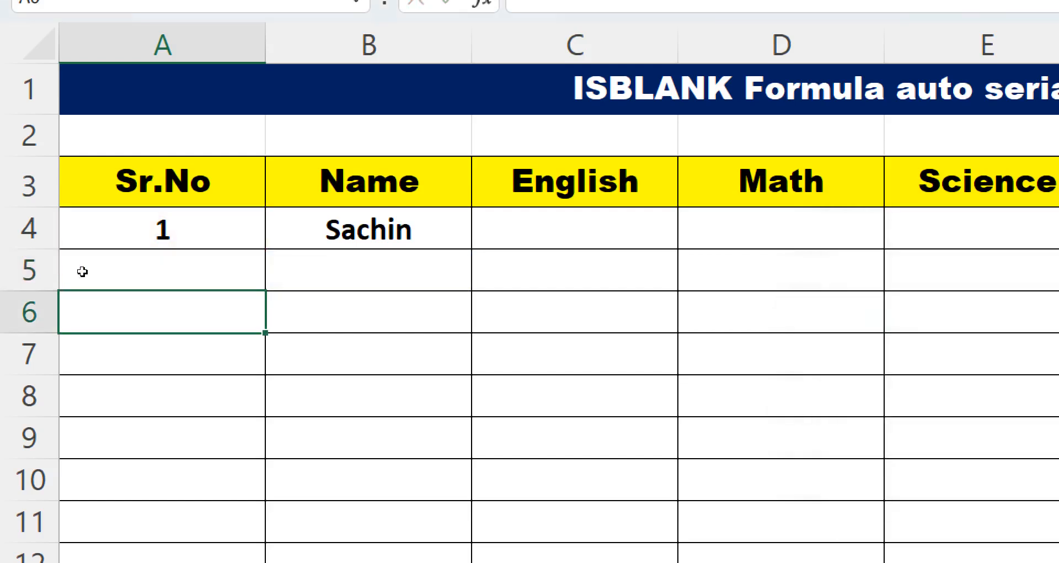
- Fill the A5 serial-number formula down through A13
left_click(82, 271)
left_click_drag(133, 284, 138, 493)
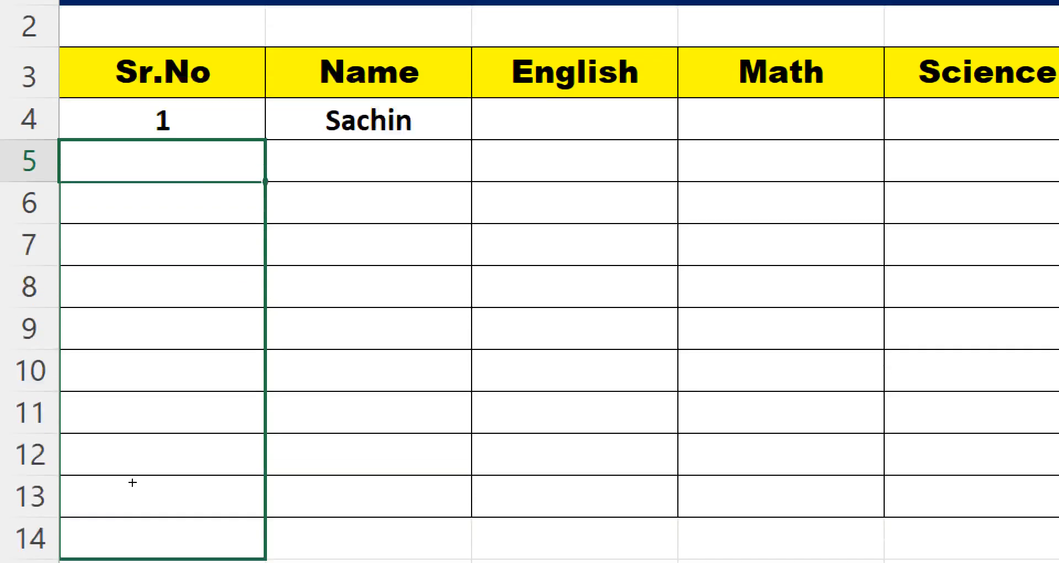
key("Right")
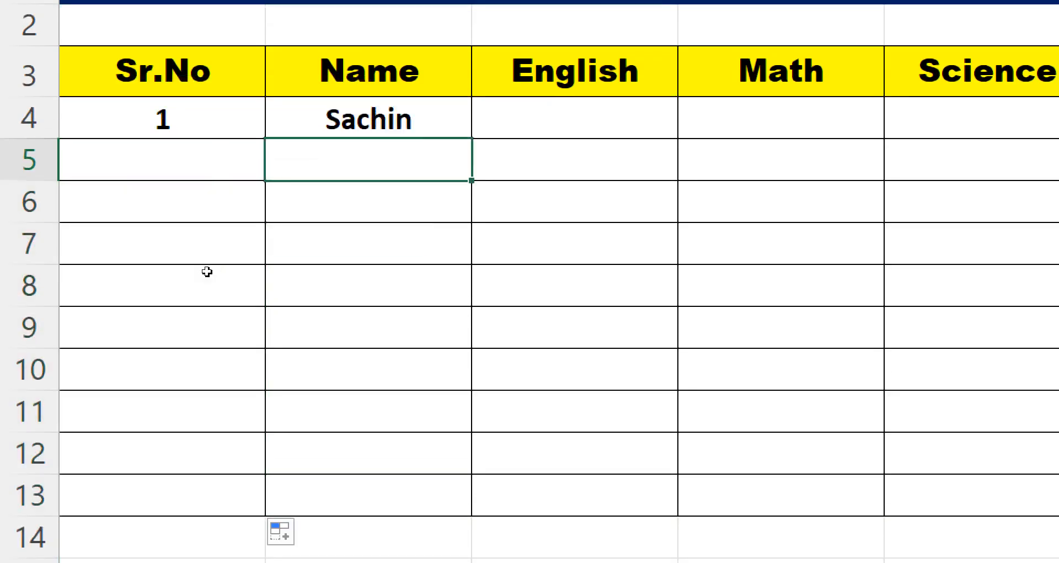
- Enter the names Sachin, RAM and MOHAN in B5, B6 and B7
type("SA")
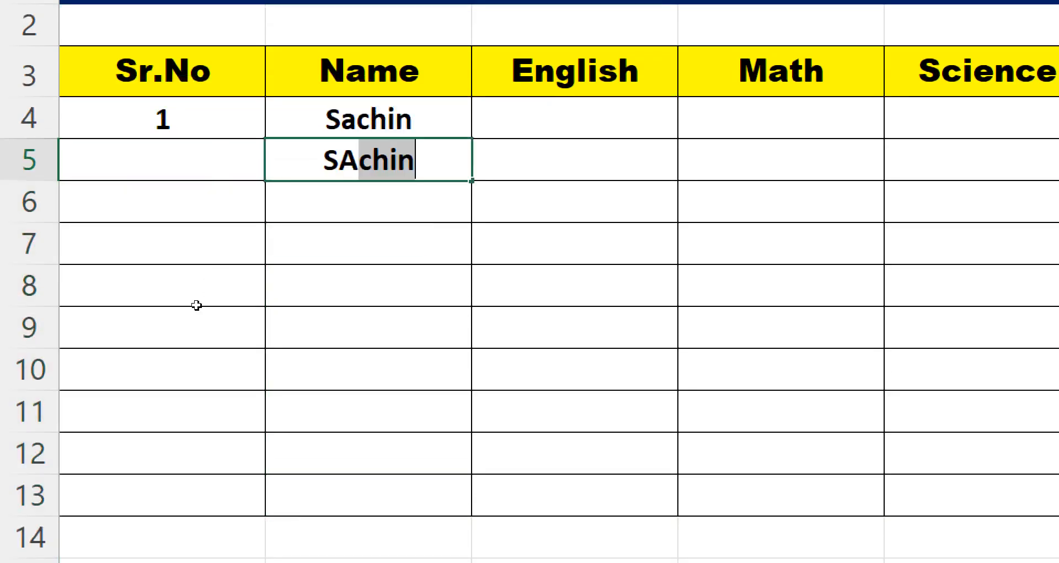
key("Return")
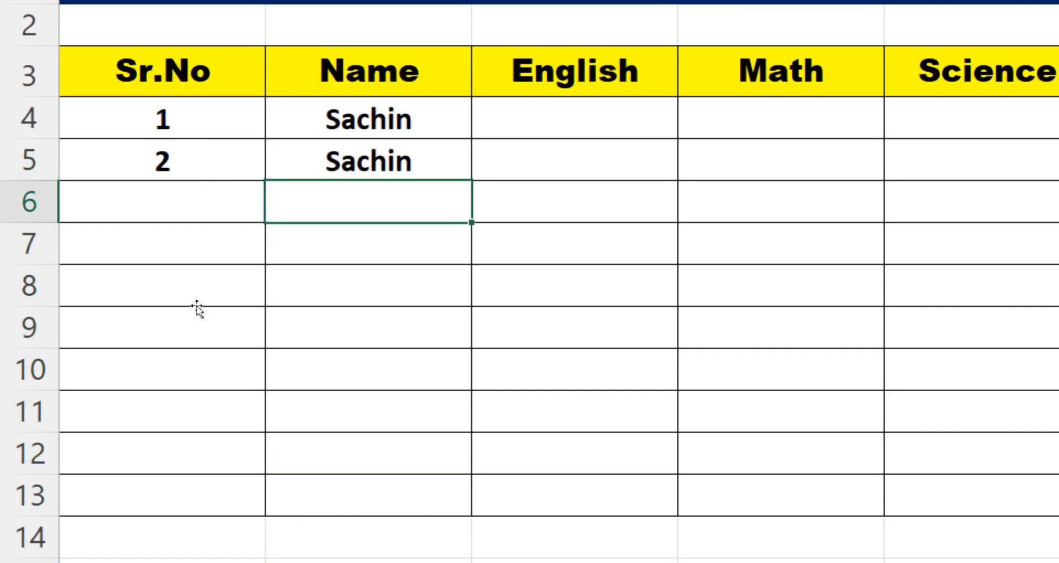
type("S")
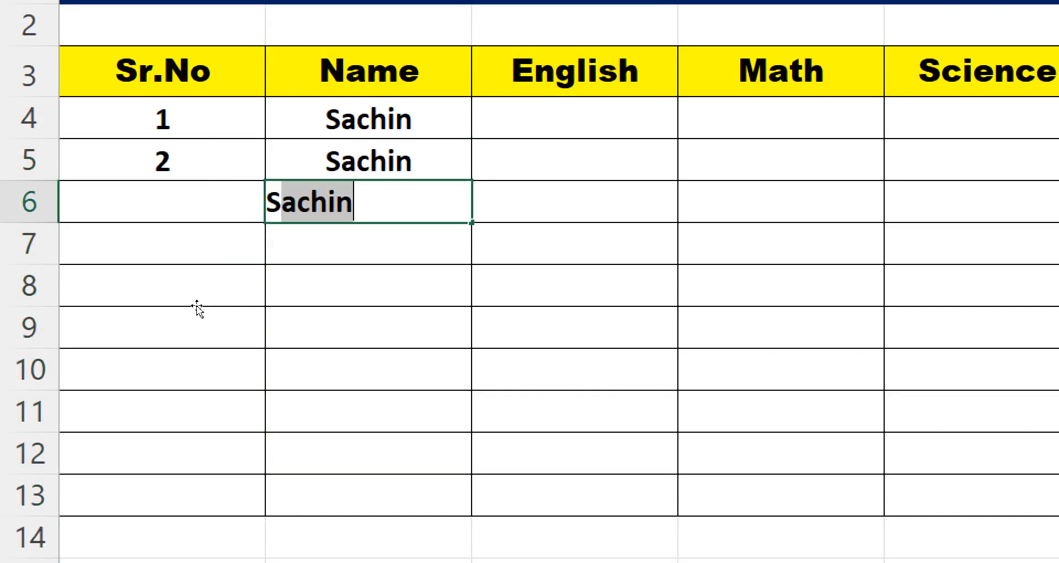
type("RAM")
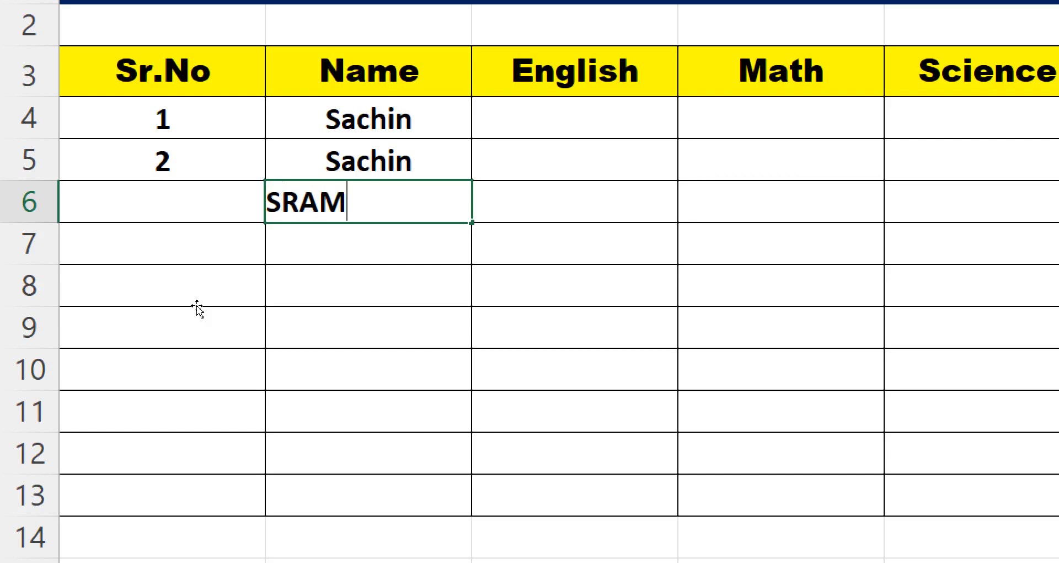
key("Return")
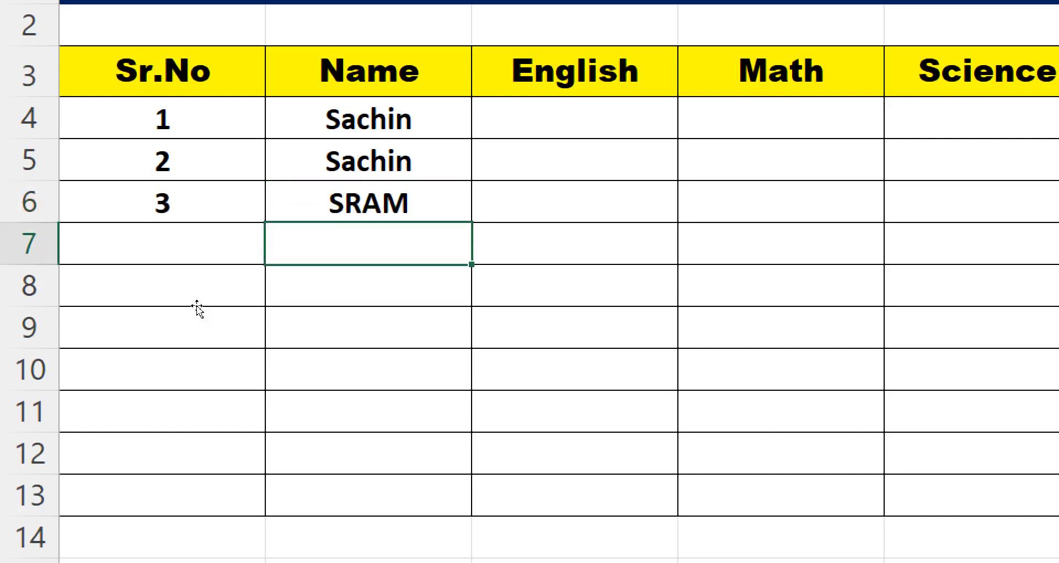
type("RAM")
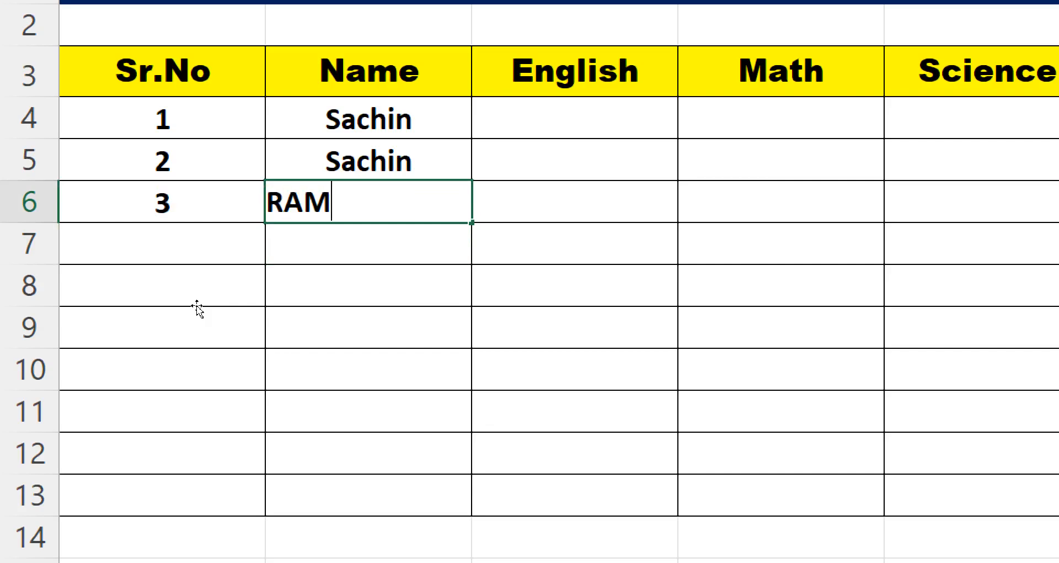
key("Return")
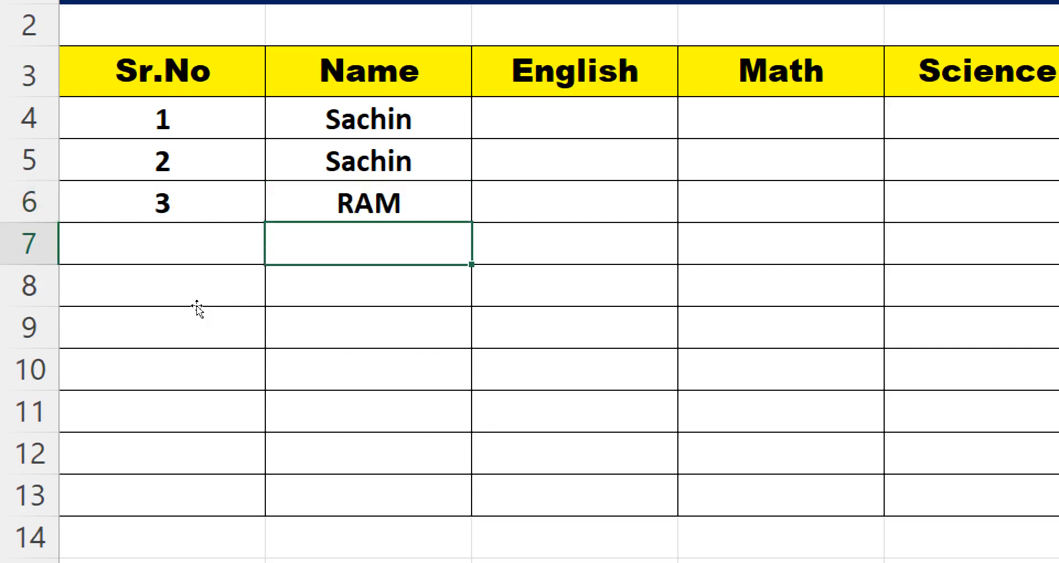
type("MOHAN")
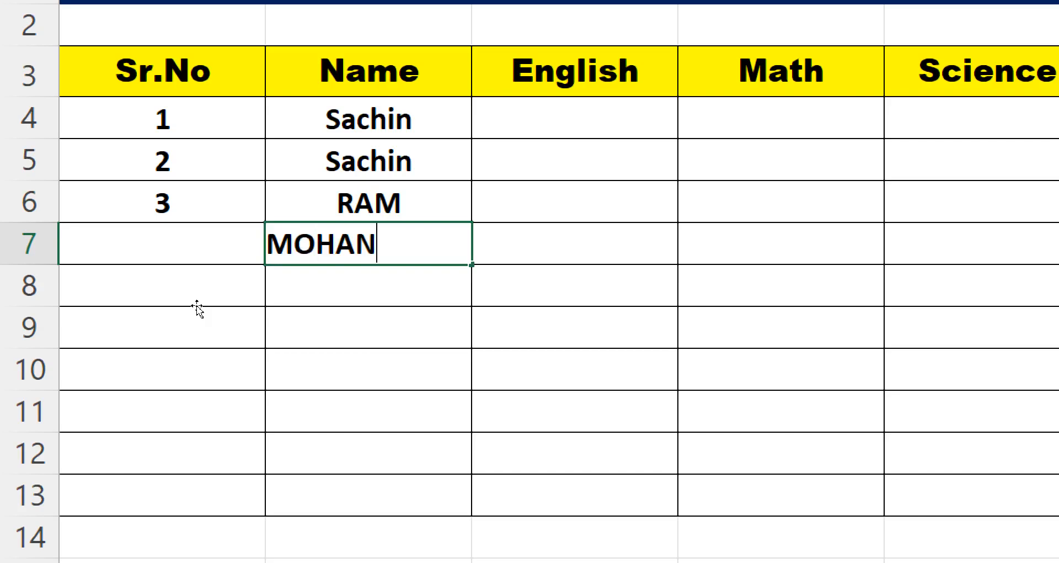
key("Return")
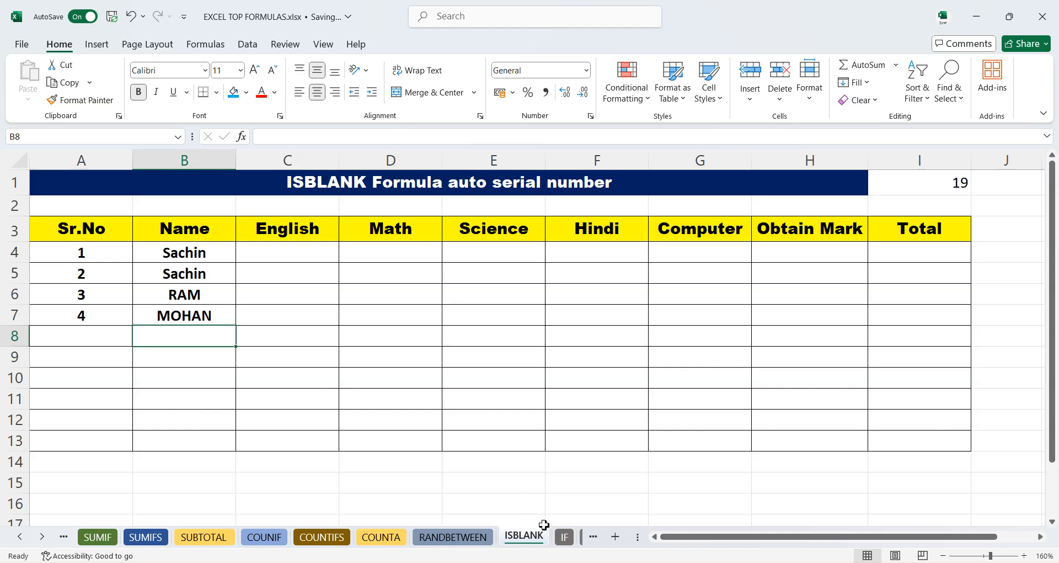
- Switch to the IF sheet and bring the Result column into view
left_click(564, 536)
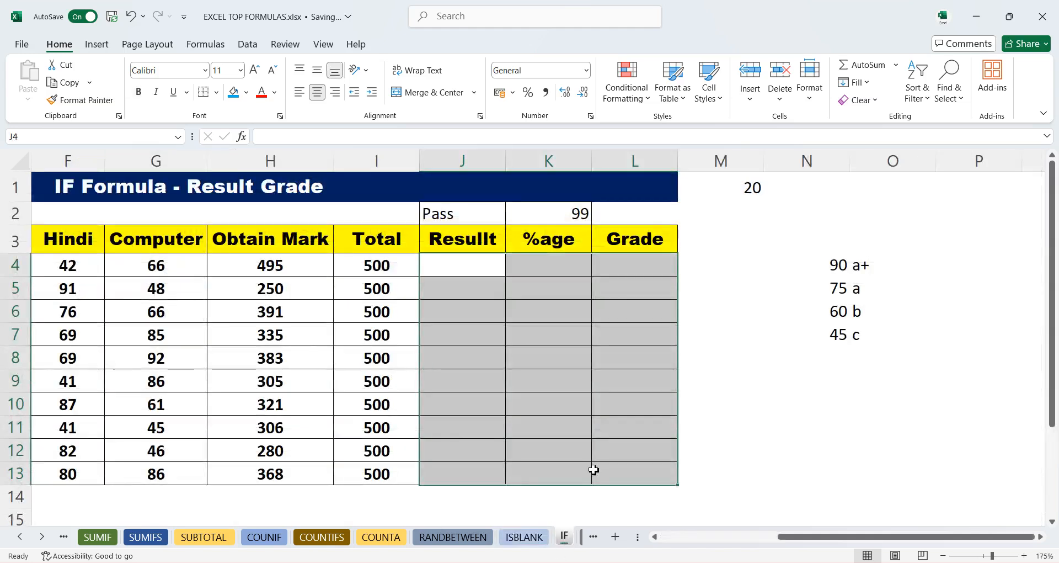
left_click(539, 433)
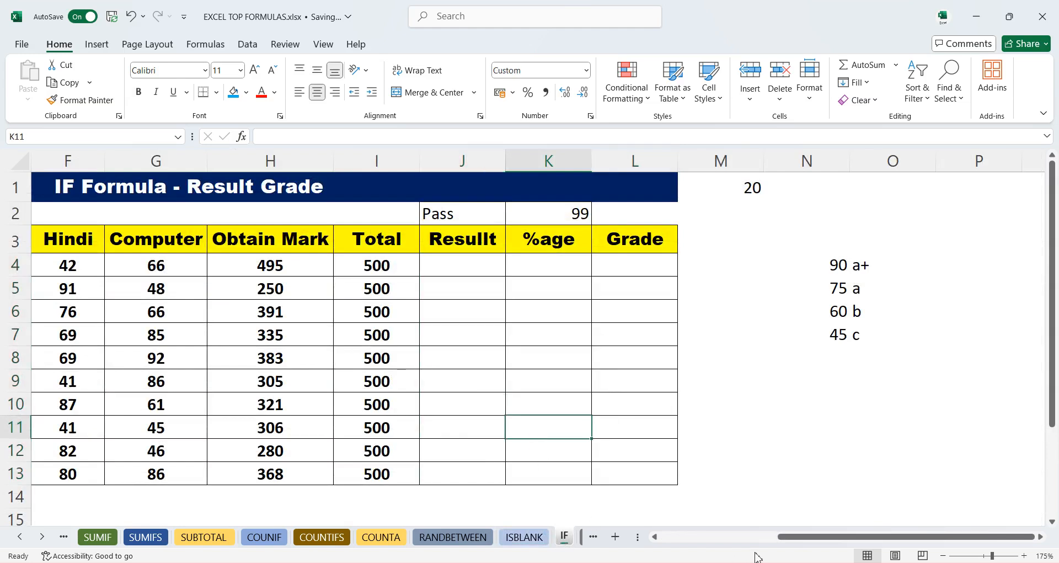
left_click_drag(792, 540, 718, 552)
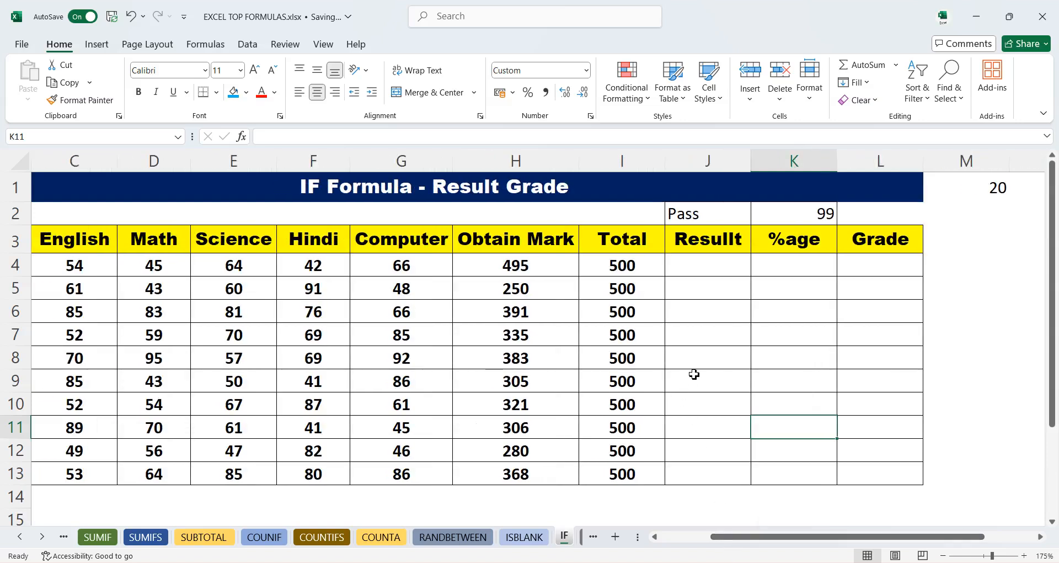
- Enter =IF(H4>=350,"PASS","FAIL") in J4 and fill the result formula down through J13
left_click(705, 271)
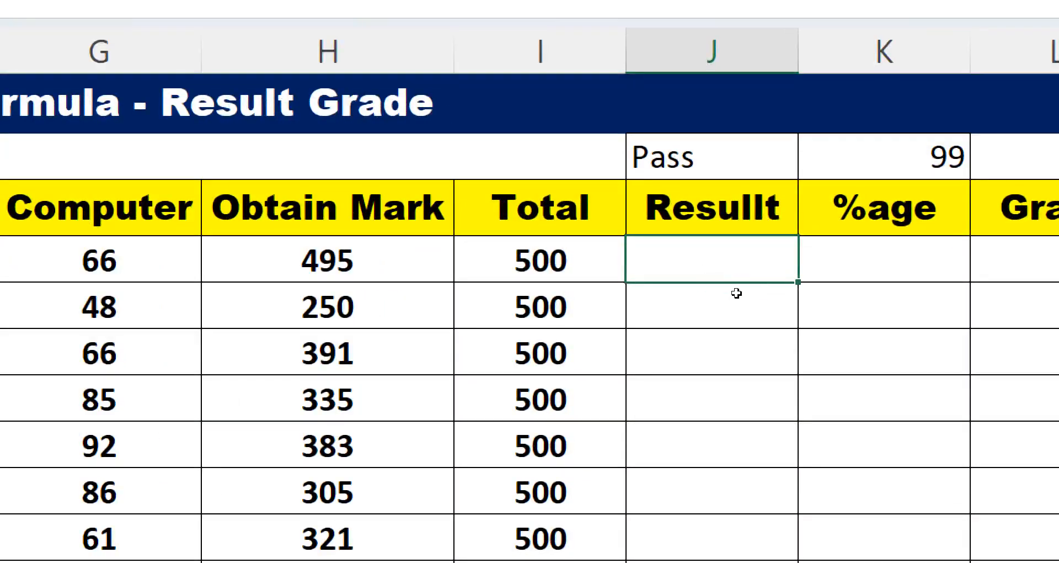
type("=IF(")
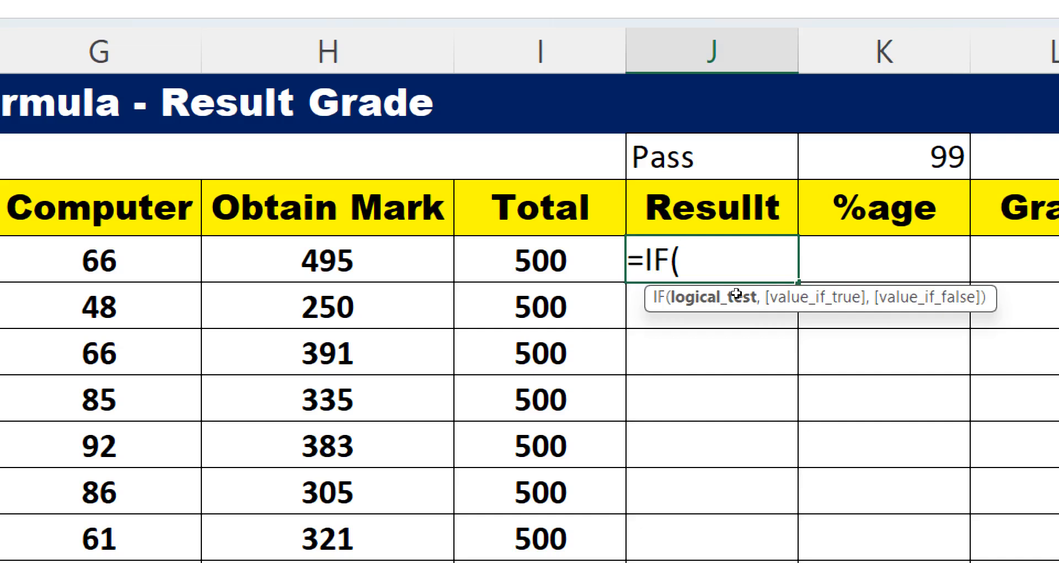
left_click(501, 268)
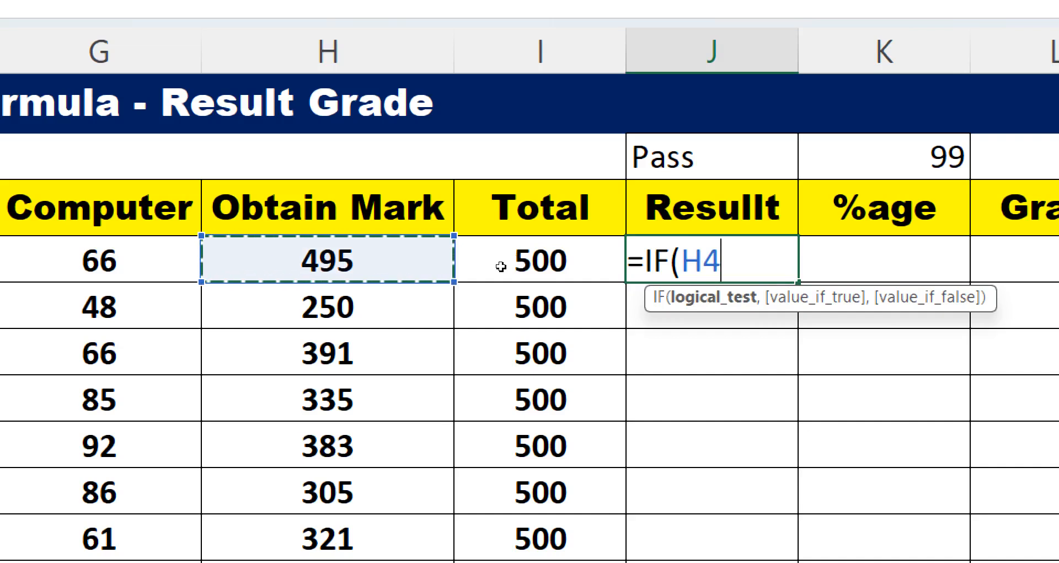
type(">=")
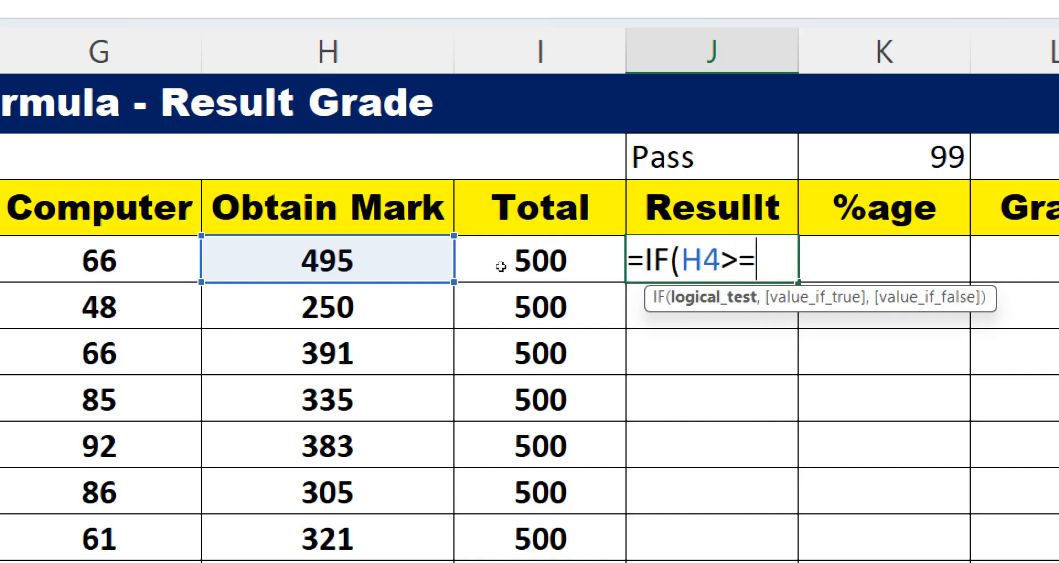
type("35")
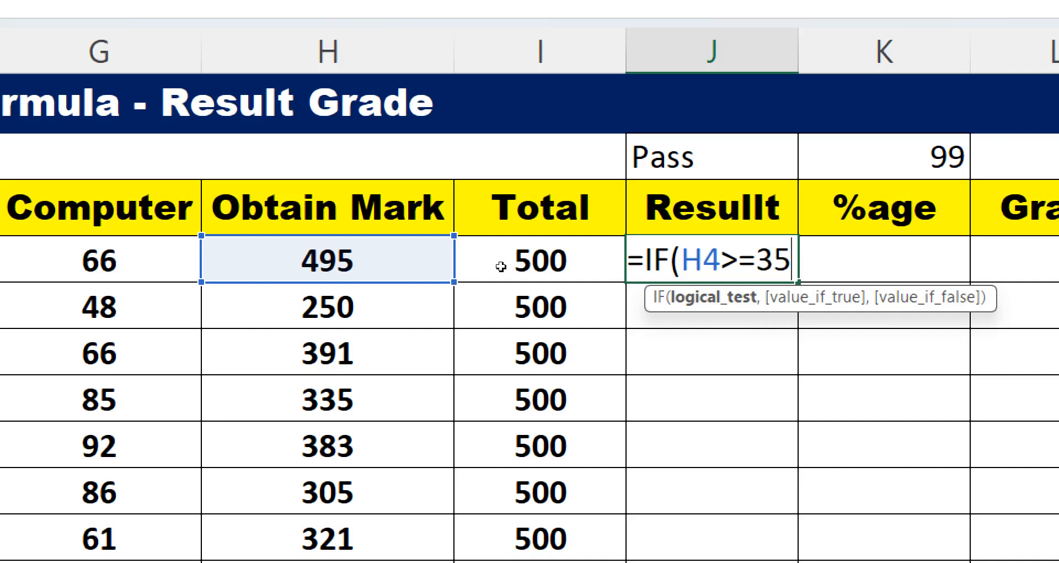
type("0")
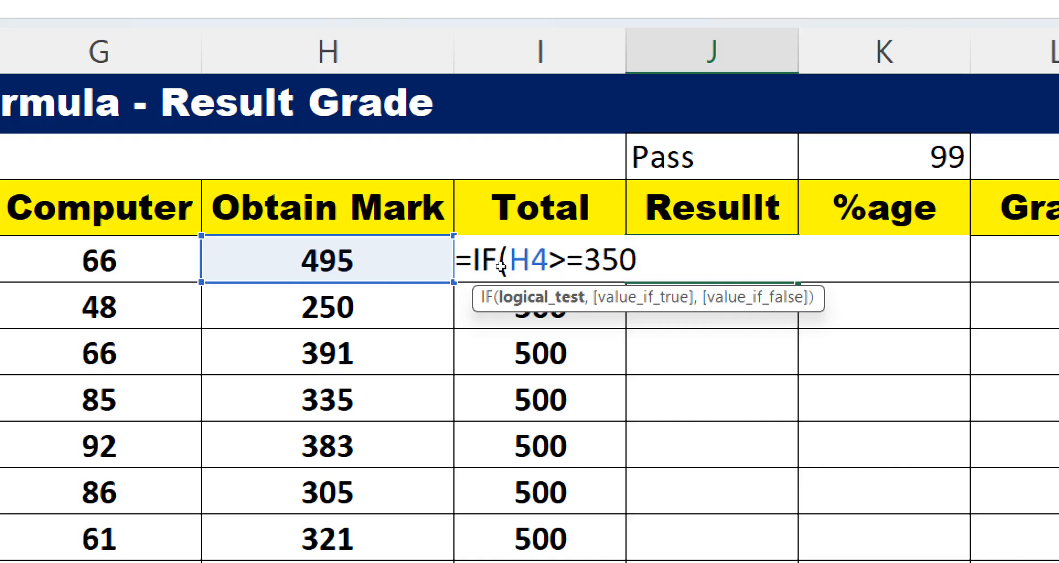
type(",")
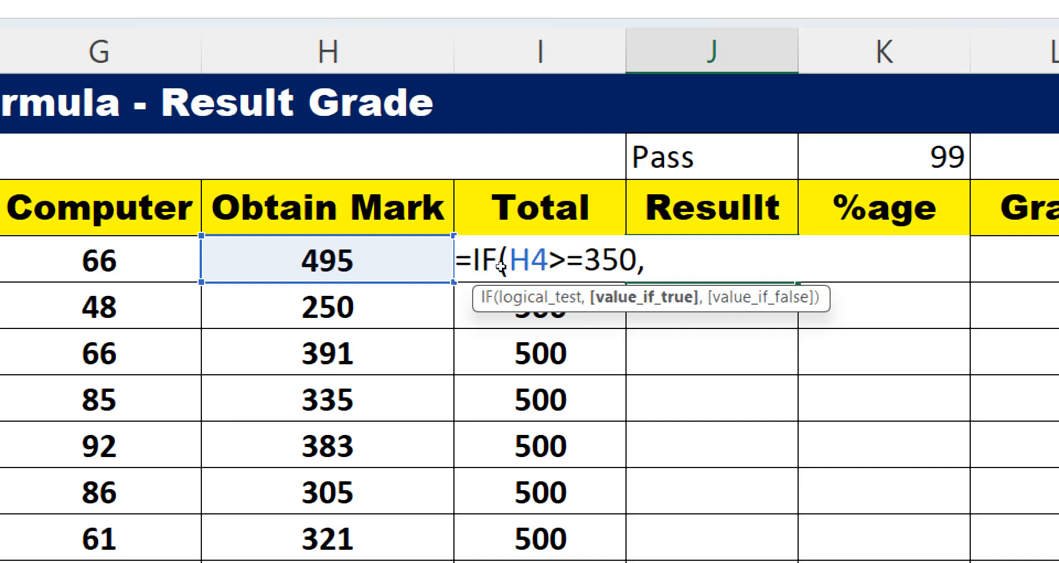
type("\"PA")
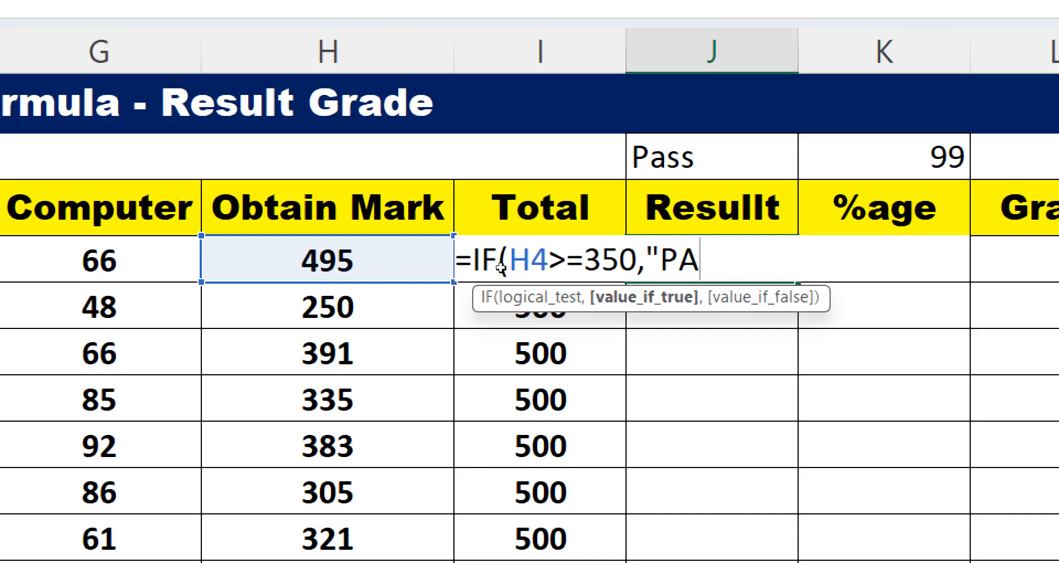
type("SS\"")
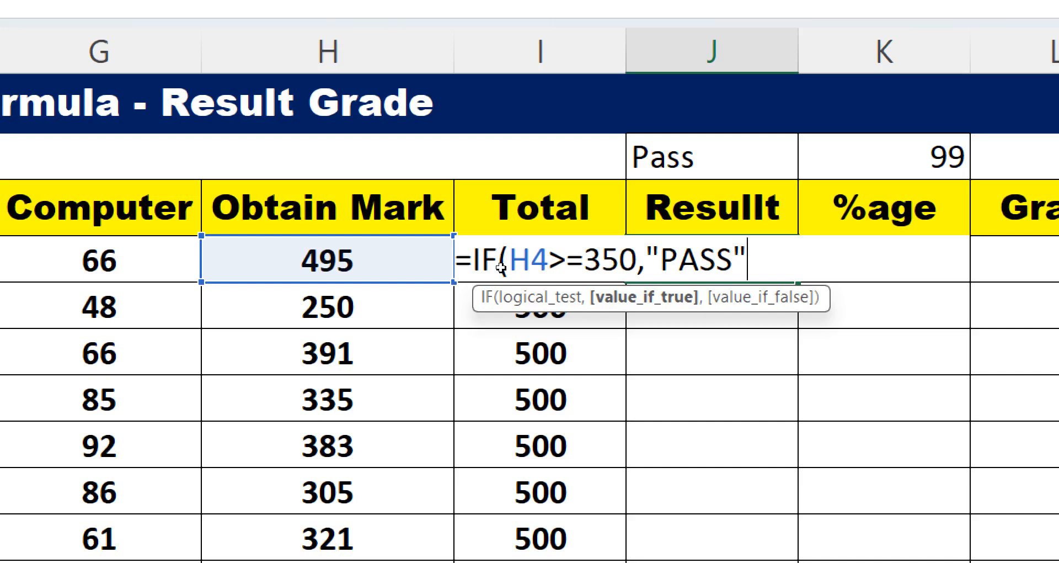
type(",")
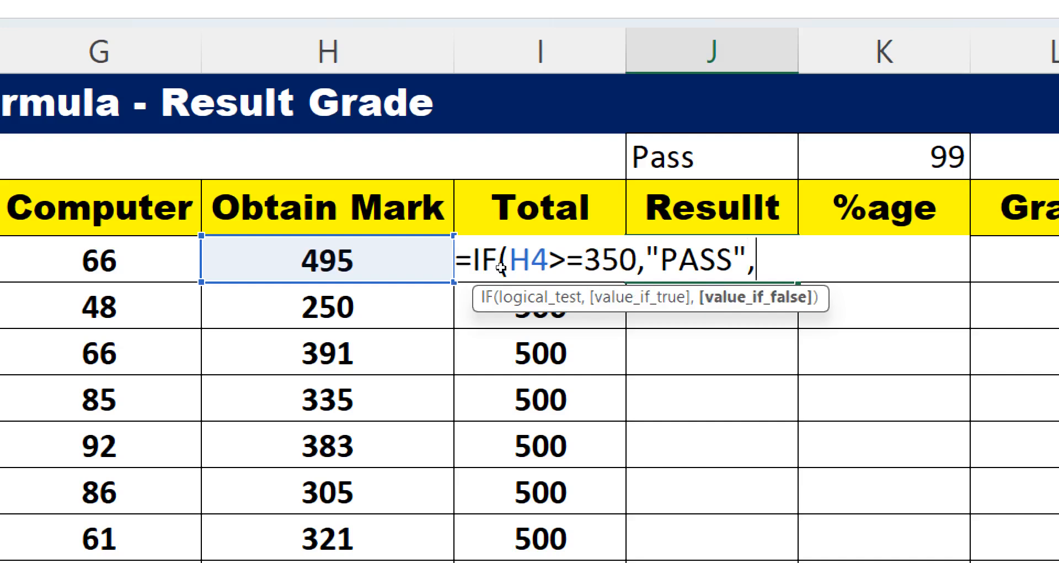
type("\"FAIL\"")
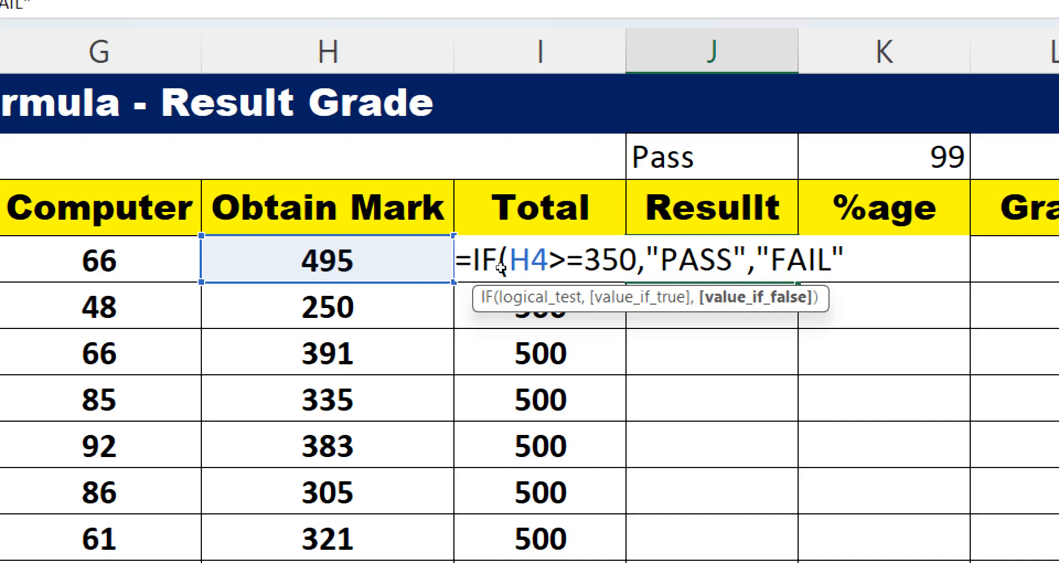
key("Return")
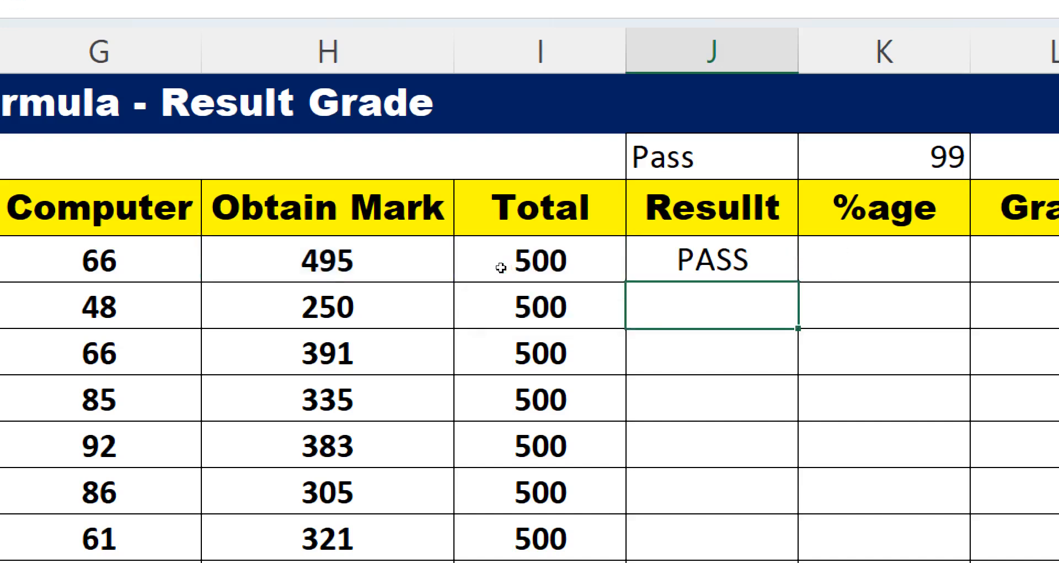
left_click(733, 266)
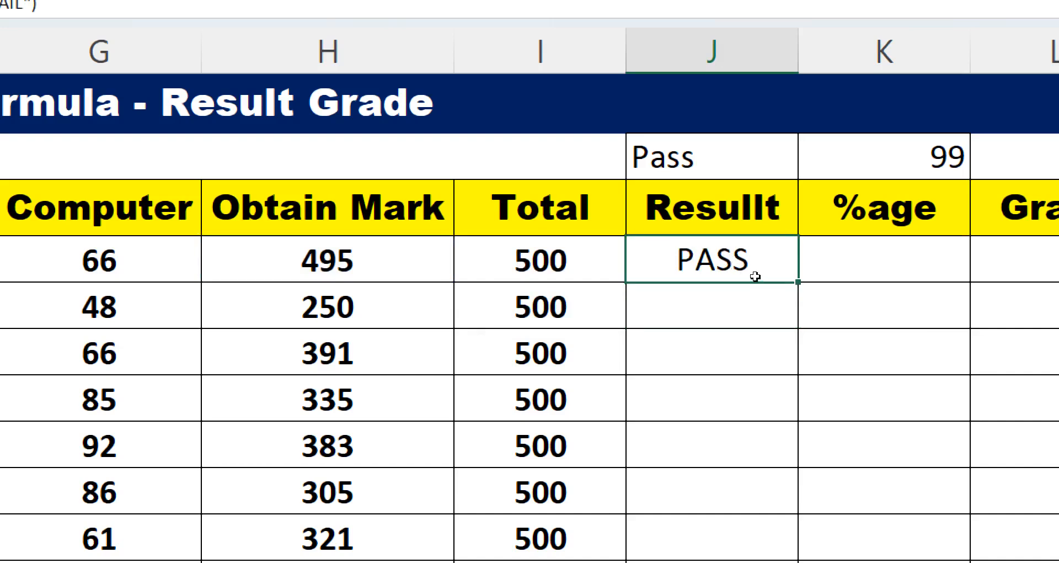
double_click(755, 277)
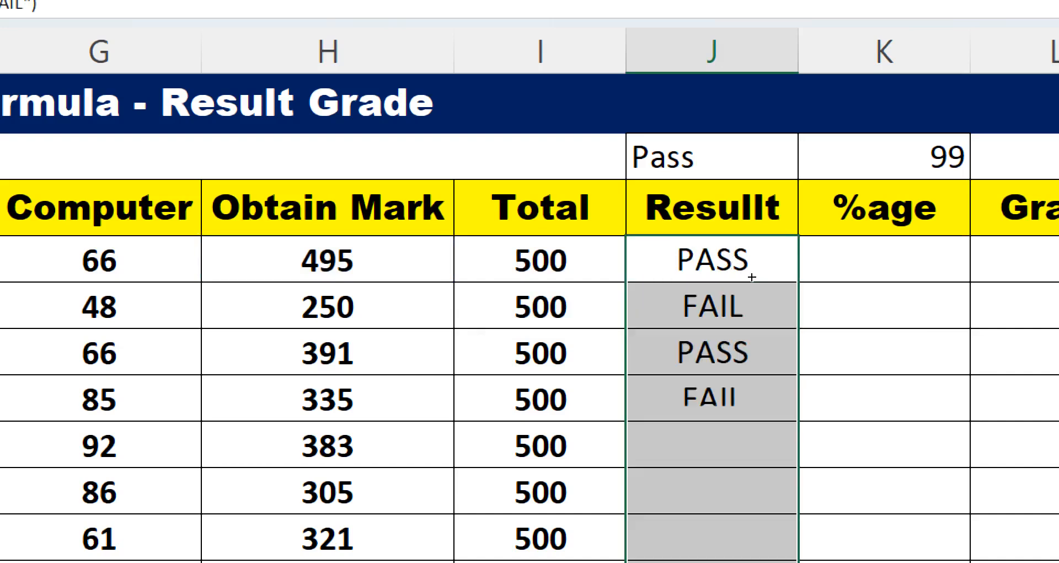
- Change the obtained mark in H7 to 350
left_click(504, 296)
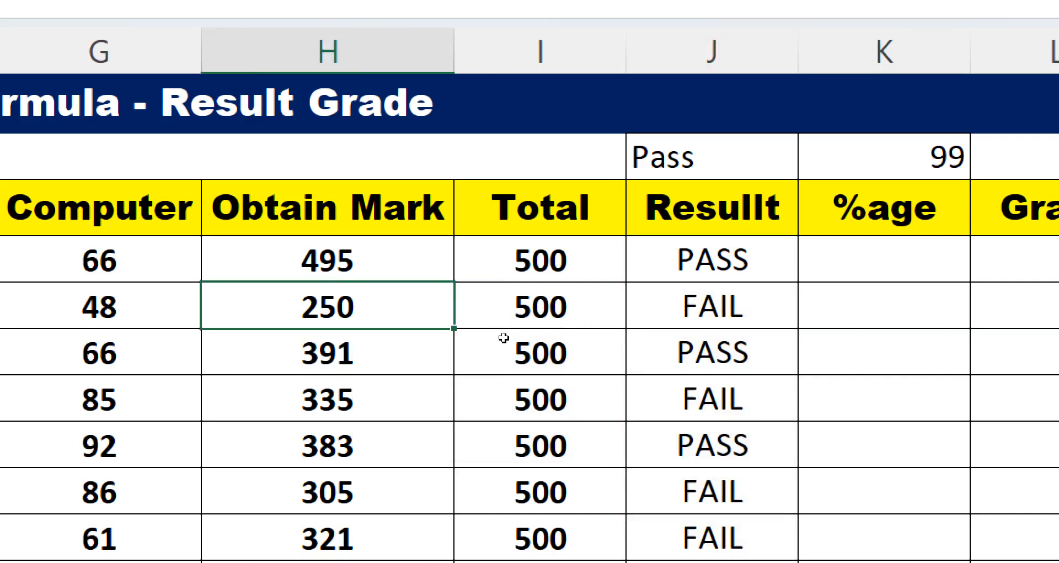
key("Down")
key("Down")
type("350")
key("Return")
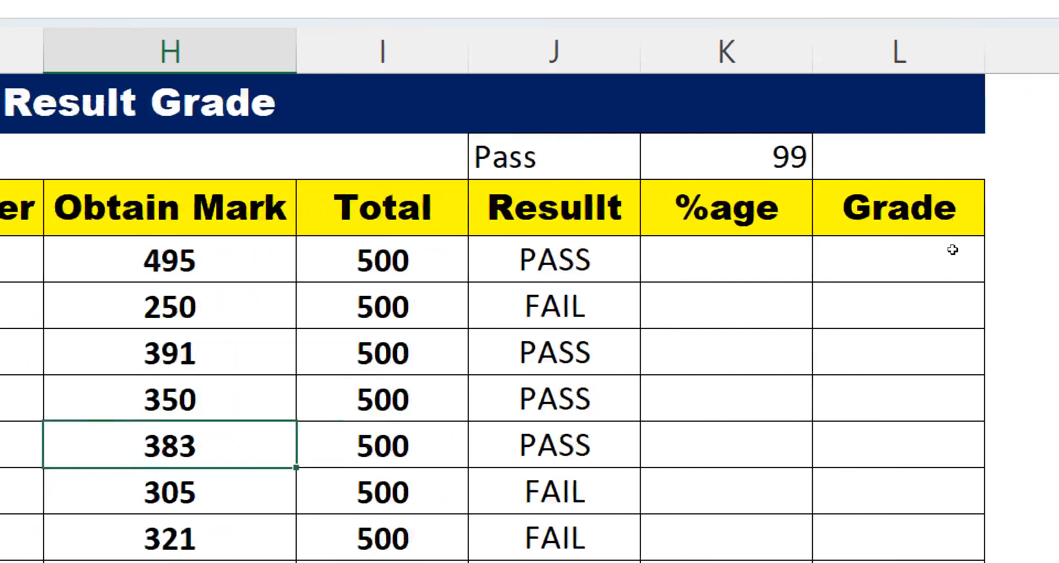
- Enter the percentage formula =H4*100/I4 in K4 and fill it down through K13
left_click(790, 269)
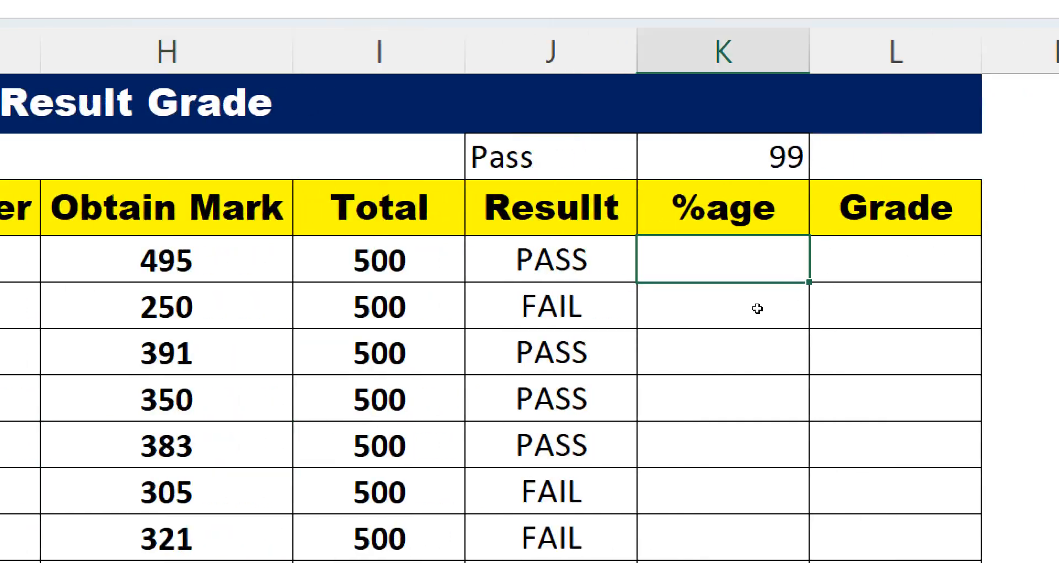
type("=")
key("Left")
key("Left")
key("Left")
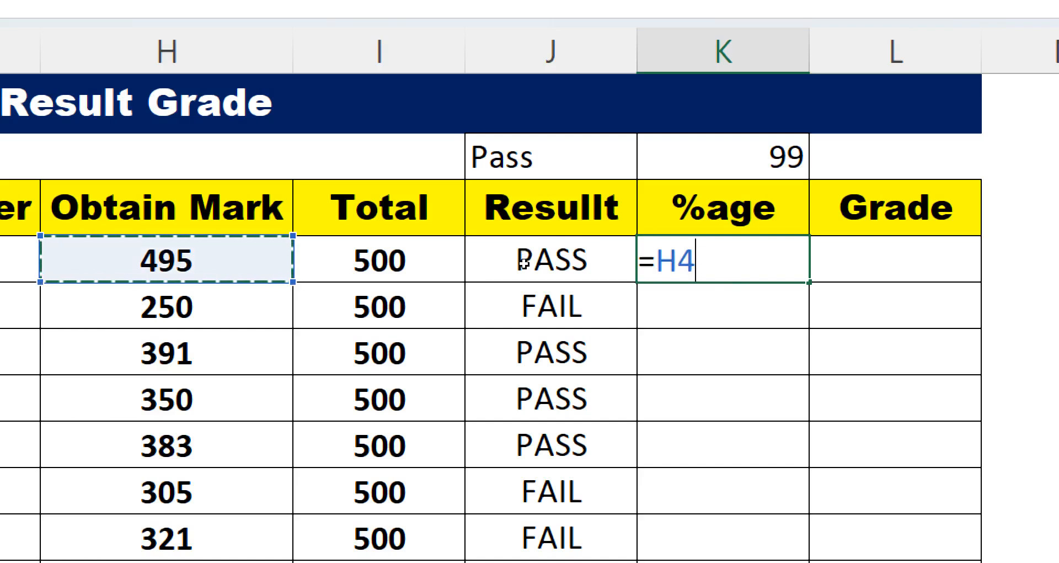
type("*100/")
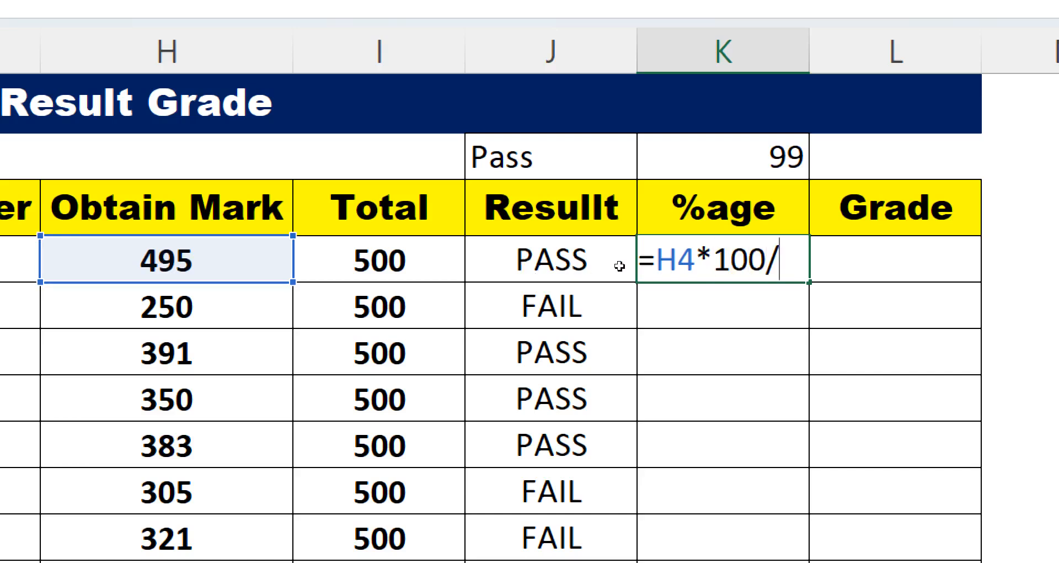
key("Left")
key("Left")
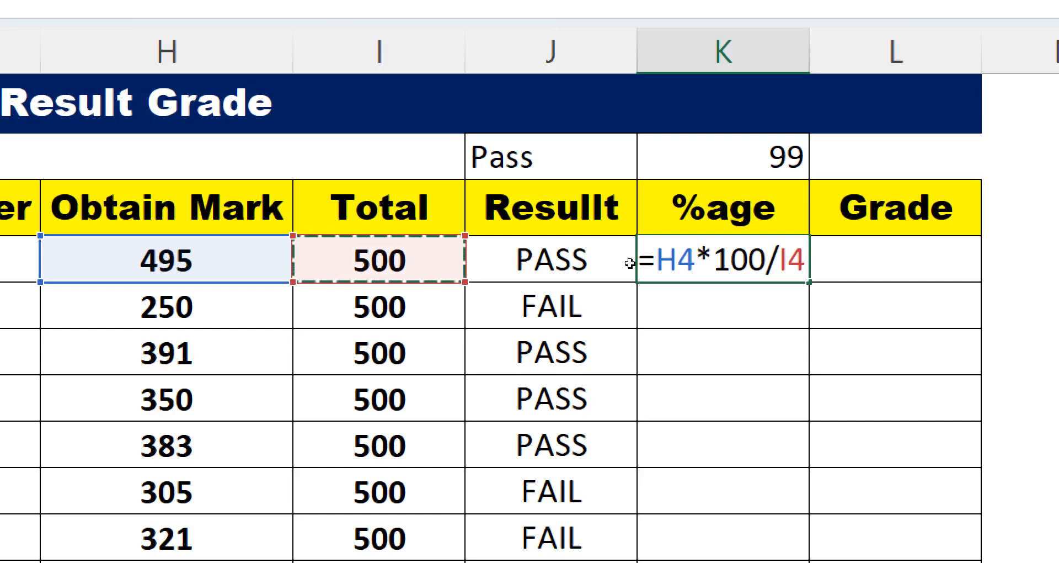
key("Return")
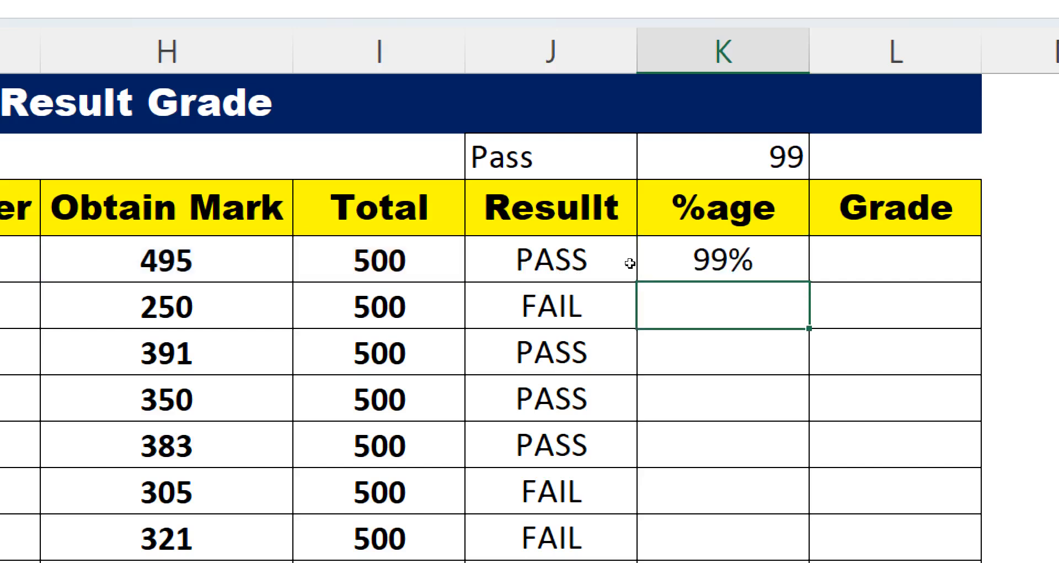
left_click(805, 264)
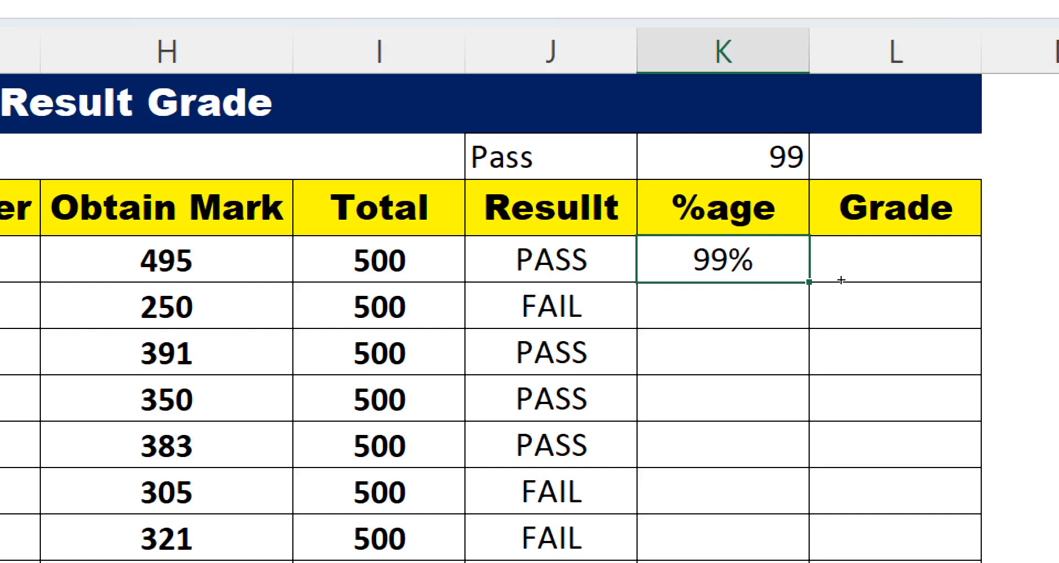
double_click(809, 282)
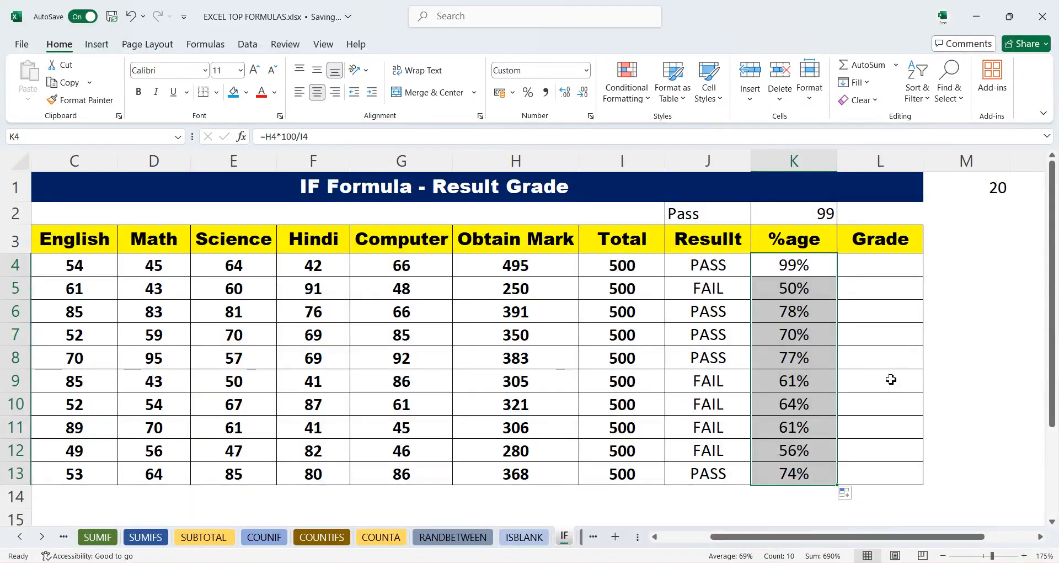
- In Grade cell L4, begin a nested grade formula with =IF(K4>=90,"A+", as the first condition
left_click_drag(896, 540, 946, 538)
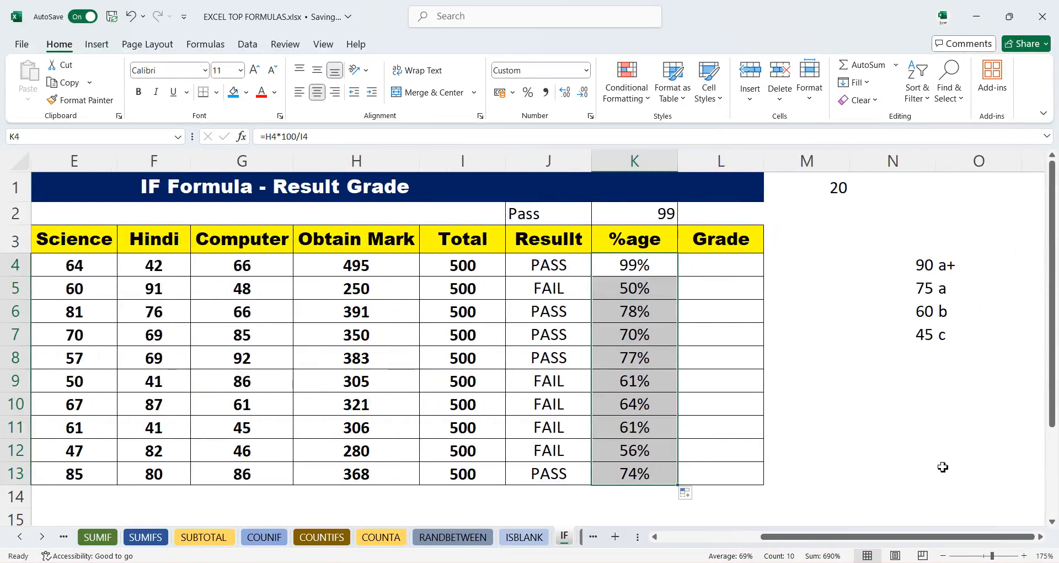
left_click(710, 268)
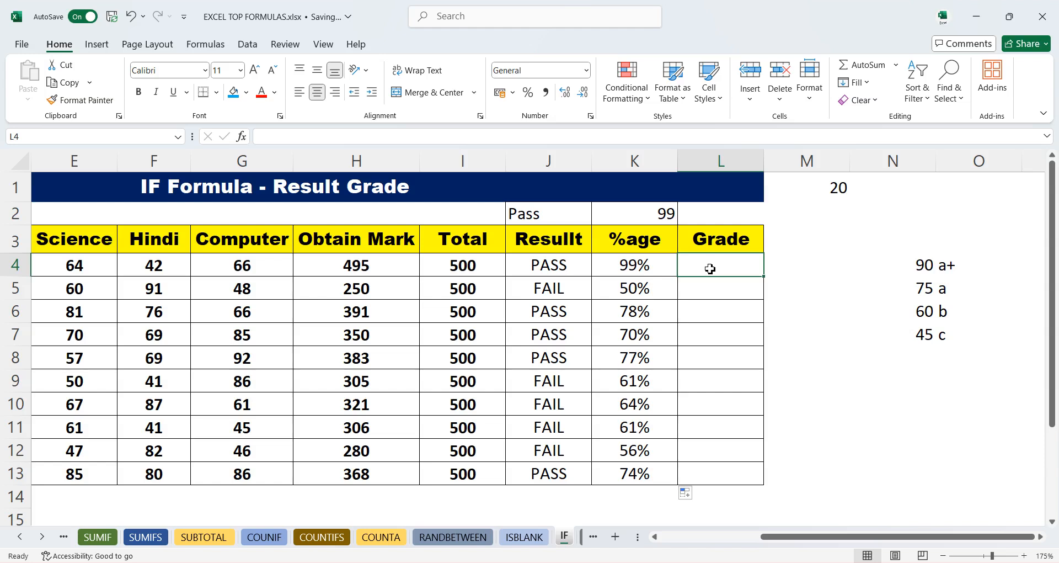
key("super")
key("super")
type("=I")
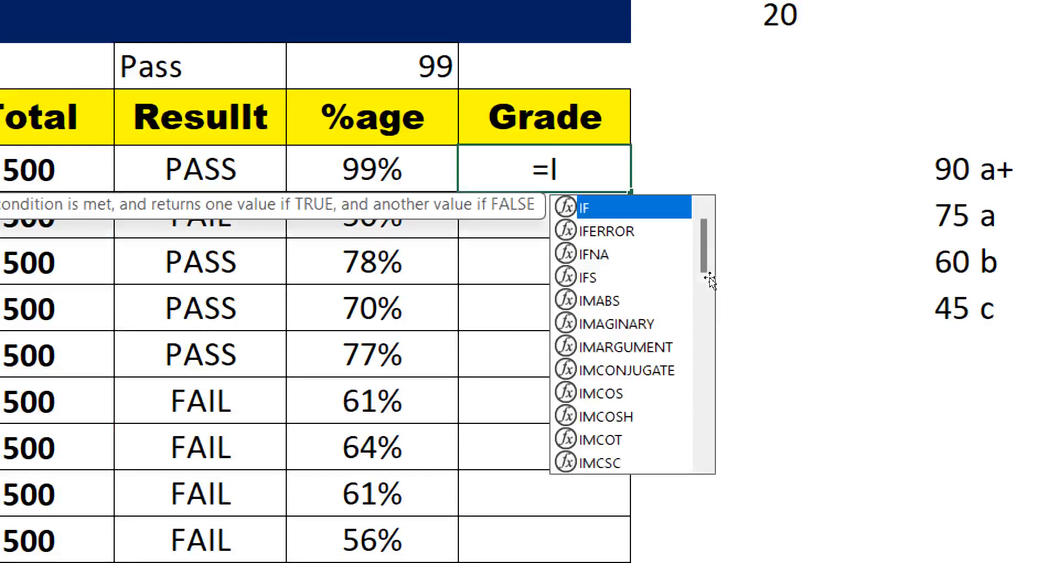
type("F(")
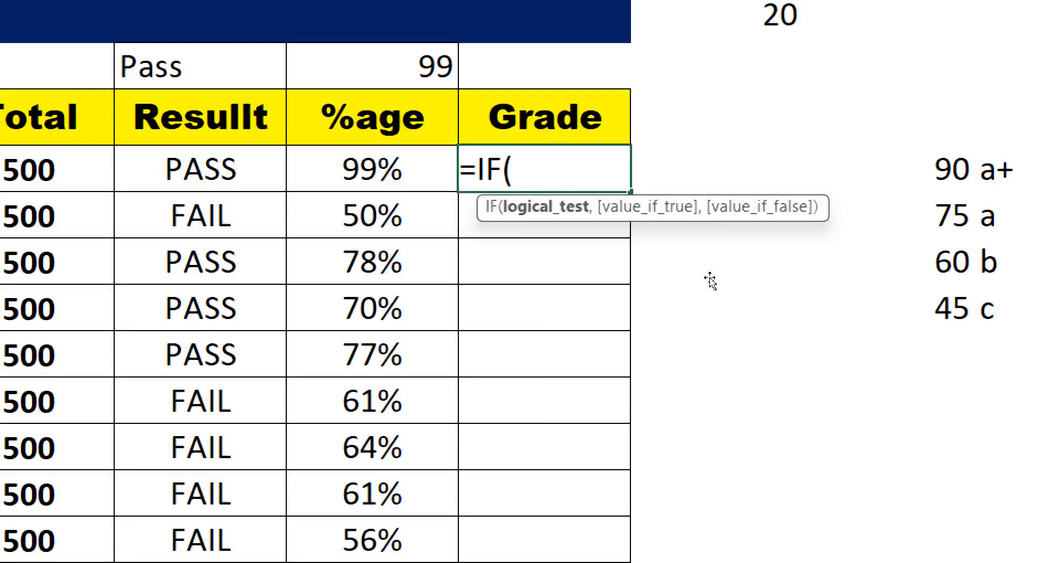
key("Left")
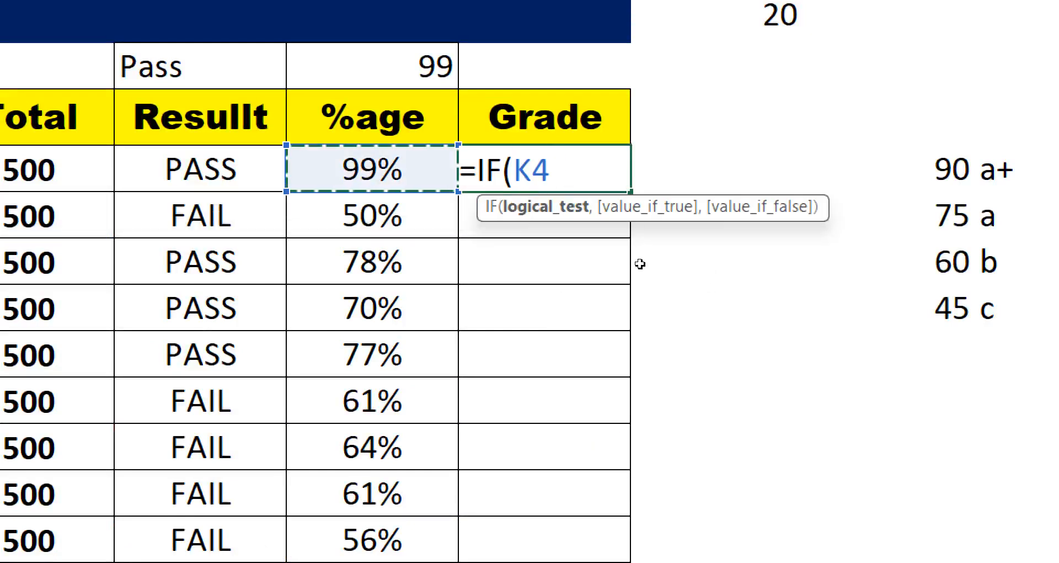
type(">=")
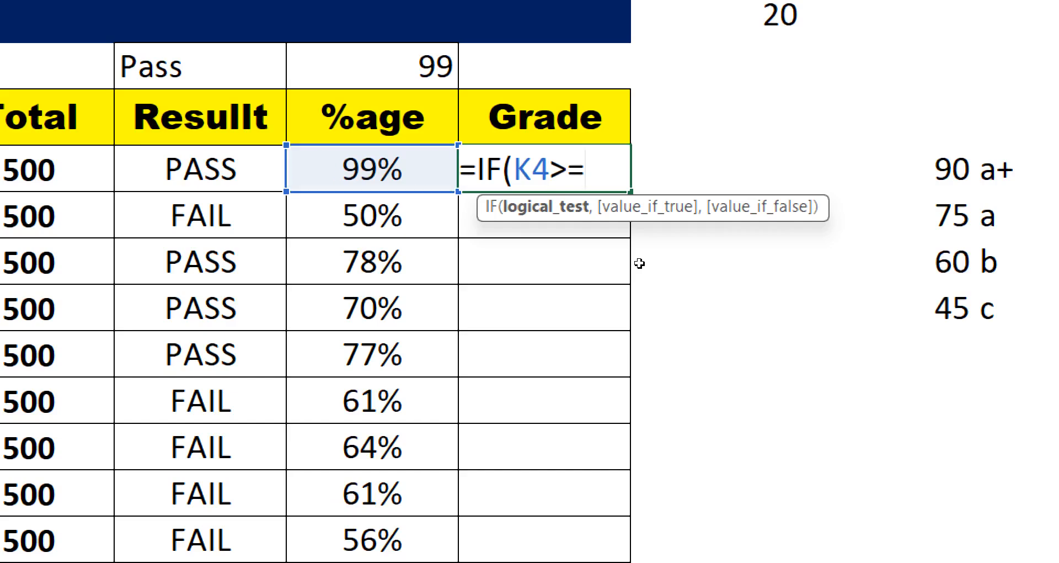
type("90")
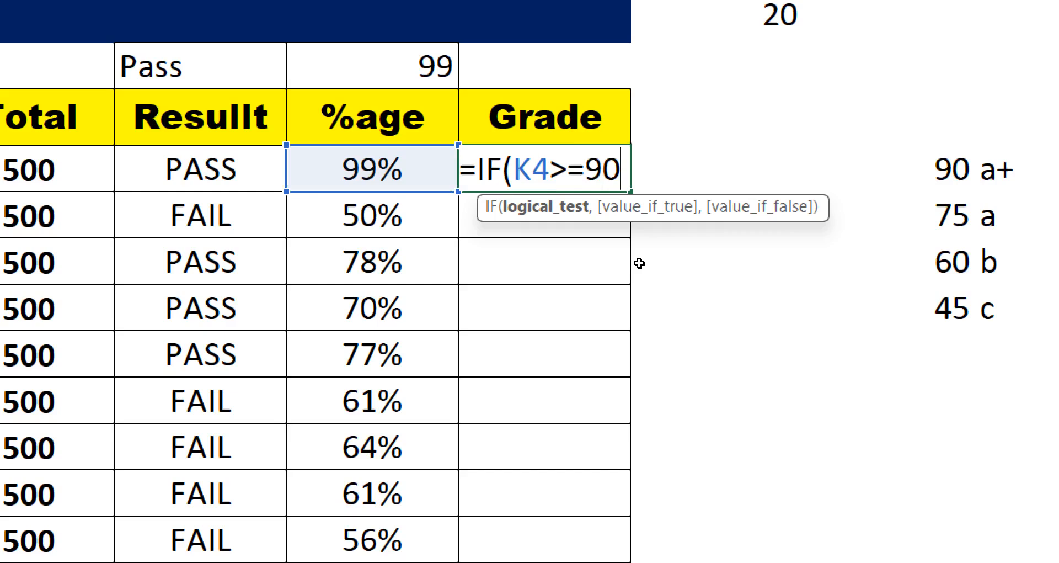
type(",\"")
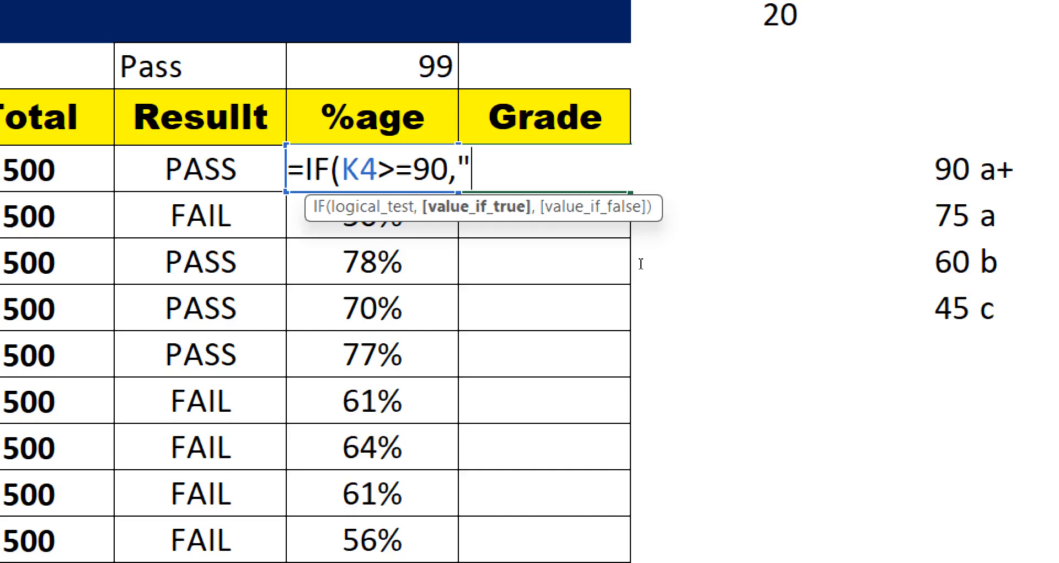
type("A+")
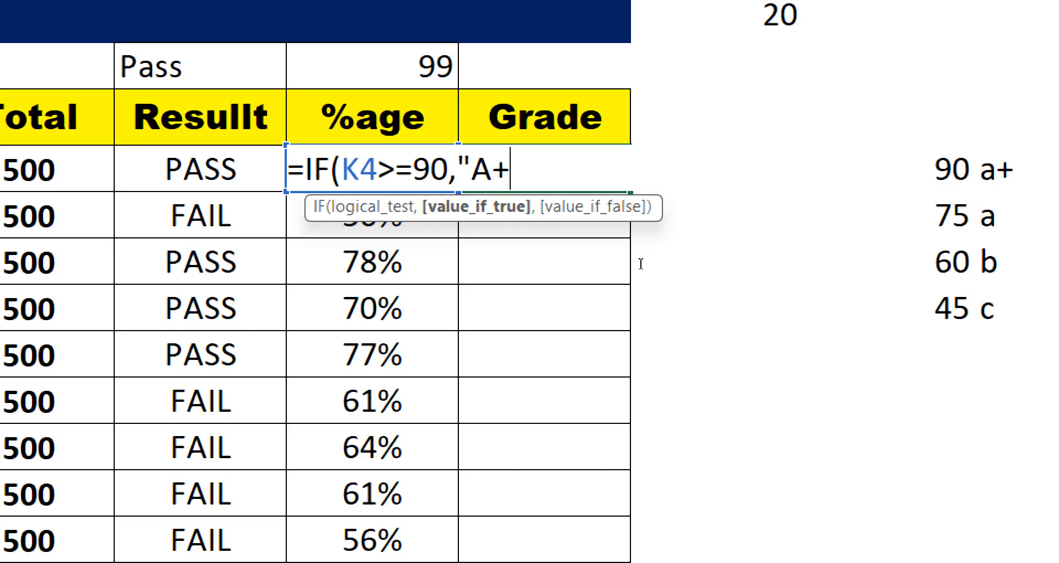
type("\",")
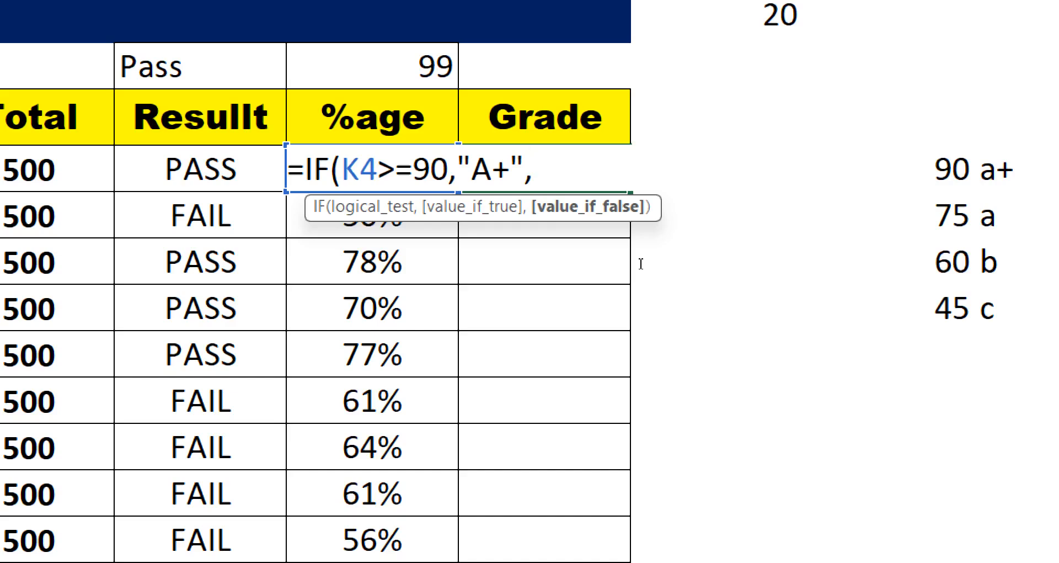
type("IF")
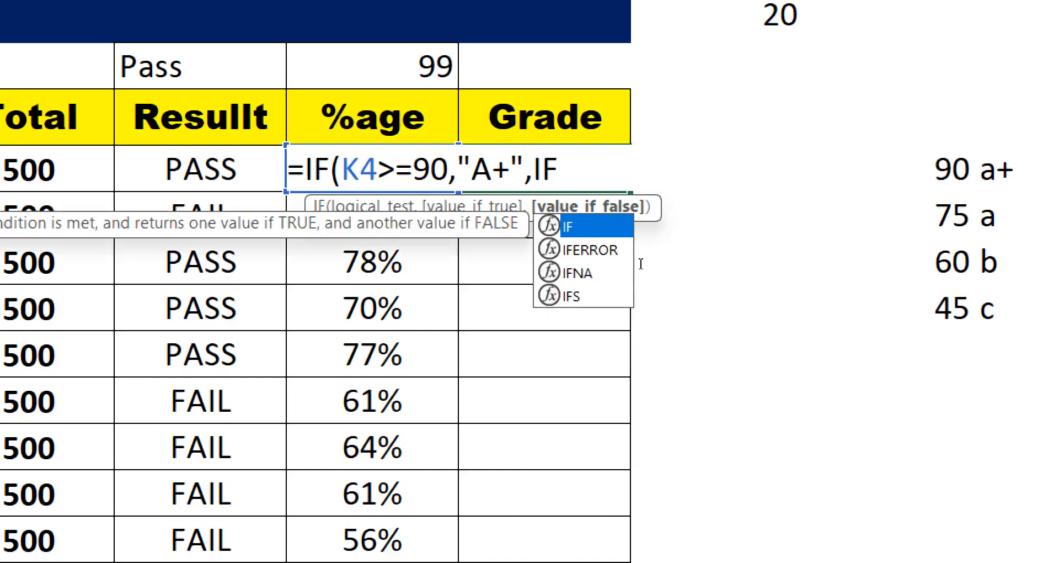
type("(")
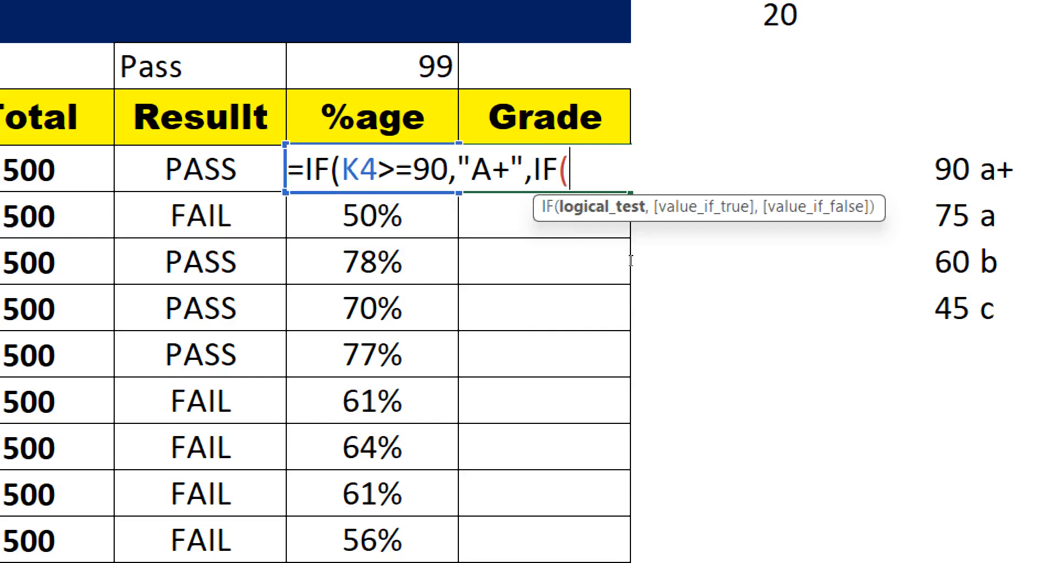
type("K")
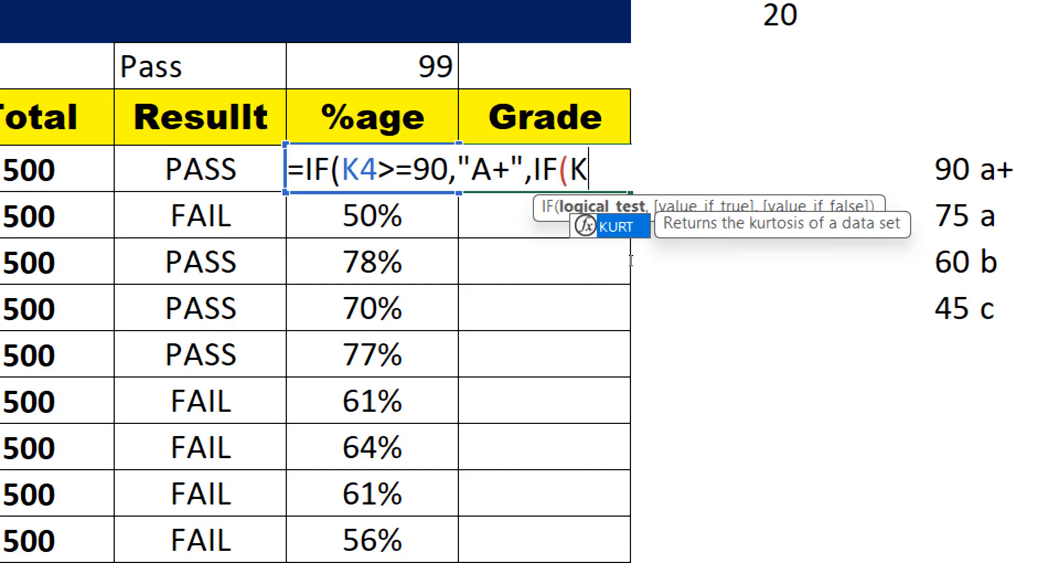
type("4>=")
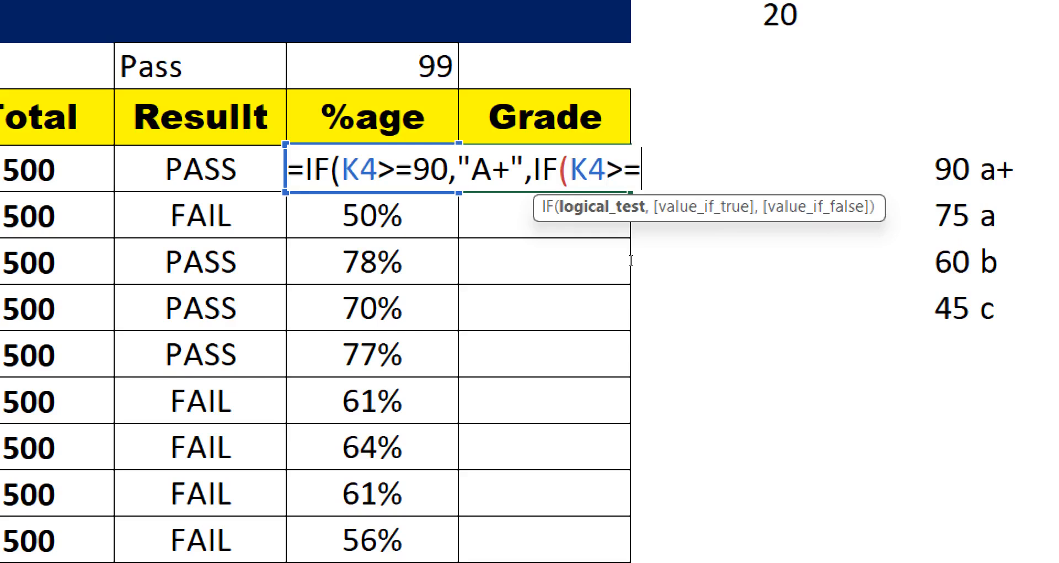
type("75")
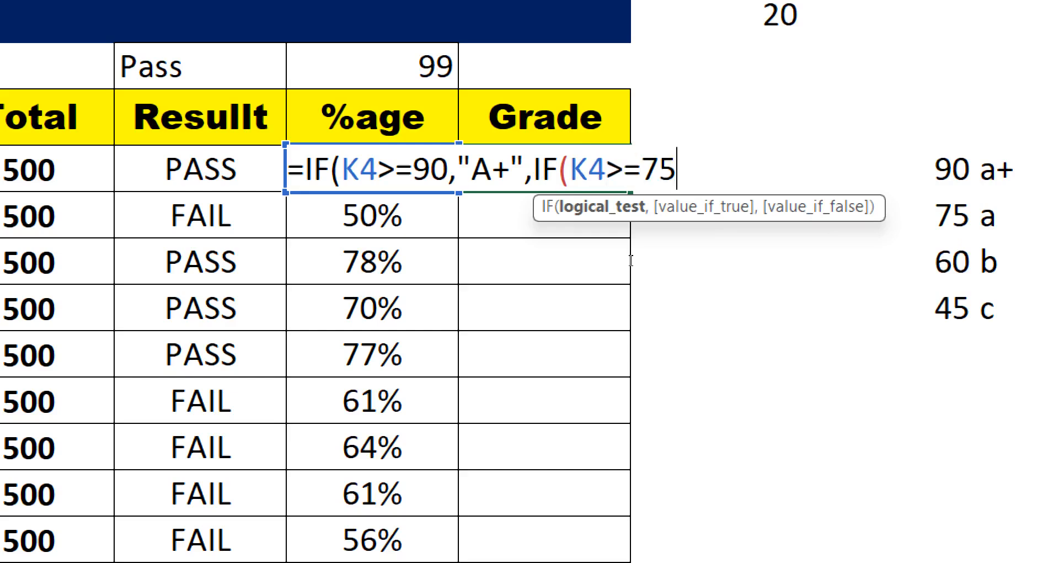
type(",\"A\"")
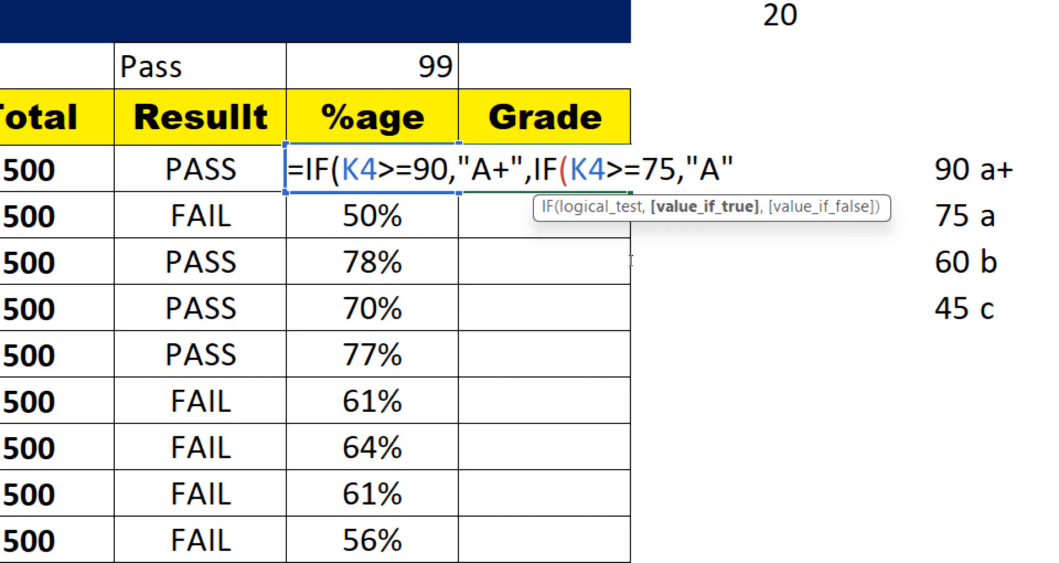
type(",")
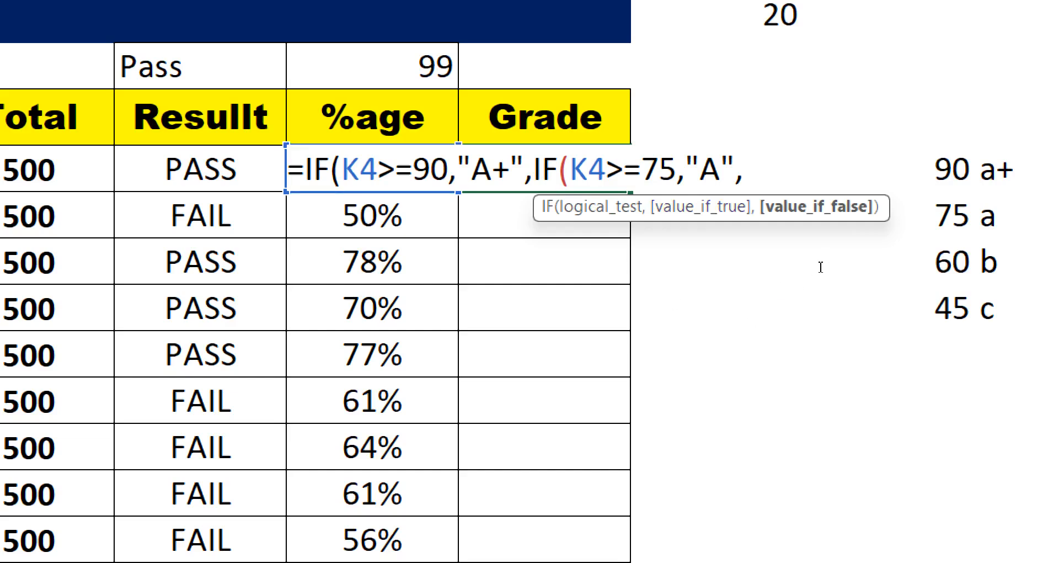
- Select the nested IF(K4>=75,"A", portion of the formula being edited in L4
key("shift+Left")
key("shift+Left")
key("shift+Left")
key("shift+Left")
key("shift+Left")
key("shift+Left")
key("shift+Left")
key("shift+Left")
key("shift+Left")
key("shift+Left")
key("shift+Left")
key("shift+Left")
key("shift+Left")
key("shift+Left")
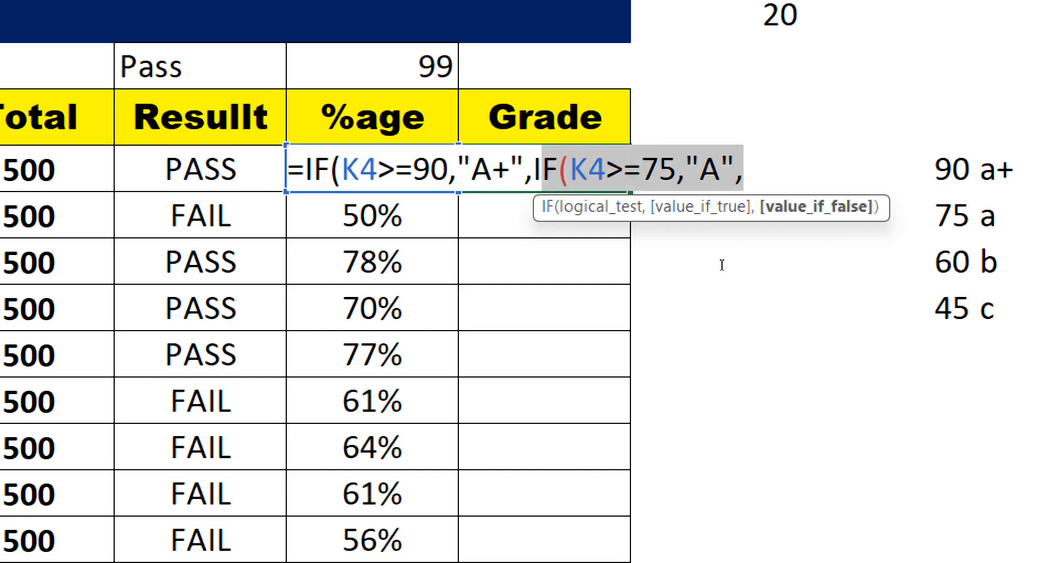
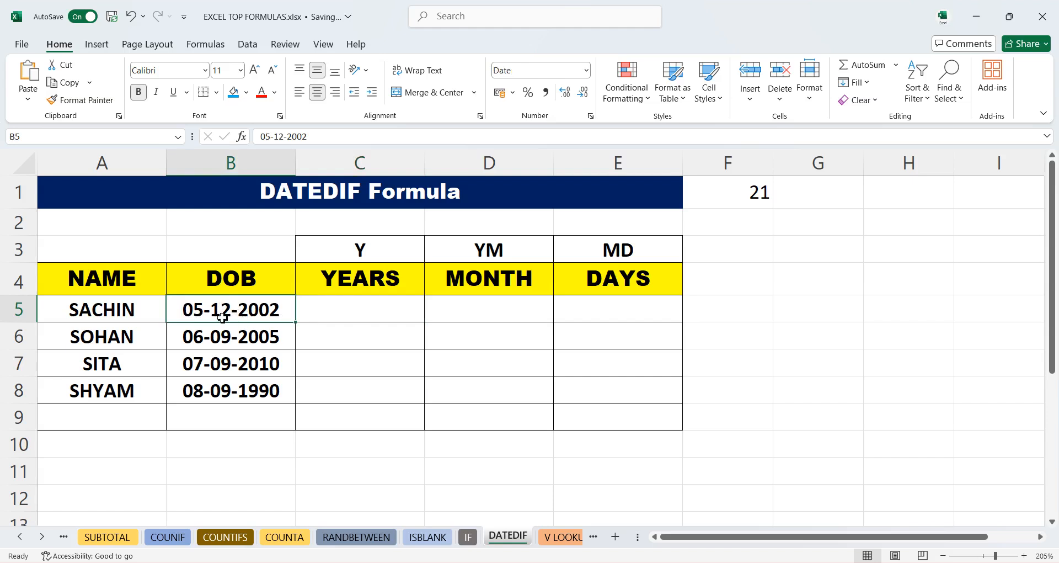
- In C5, enter =DATEDIF(B5,TODAY(),"Y") to calculate the completed years since the birth date, accepting the suggested correction
left_click(373, 304)
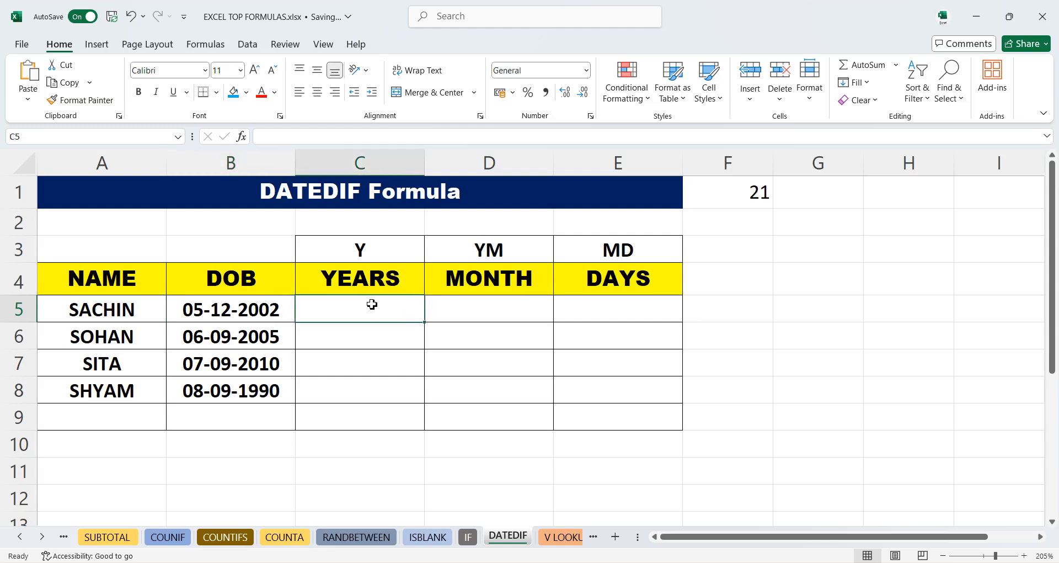
left_click(477, 311)
left_click(617, 316)
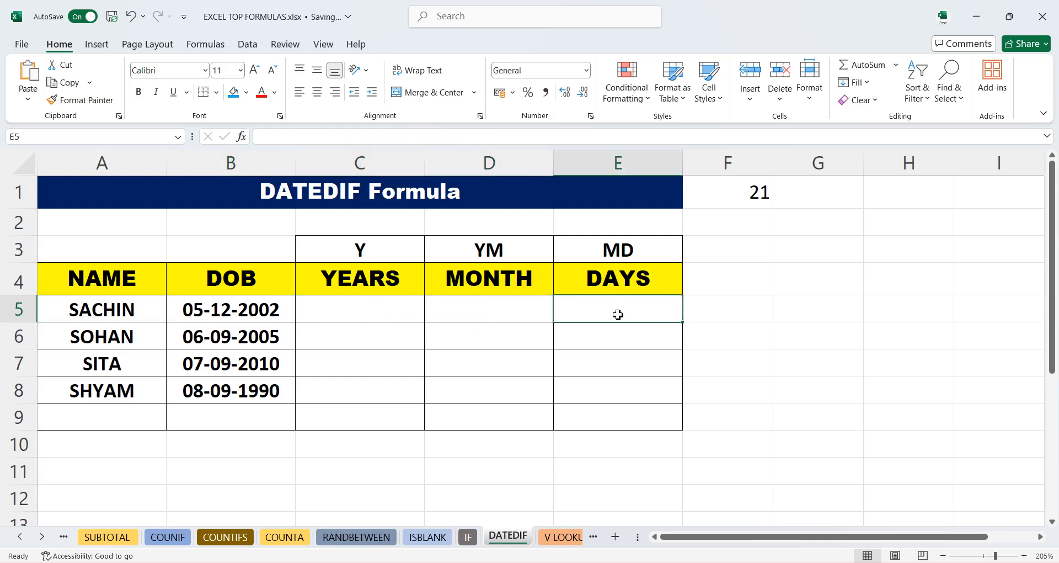
left_click(364, 254)
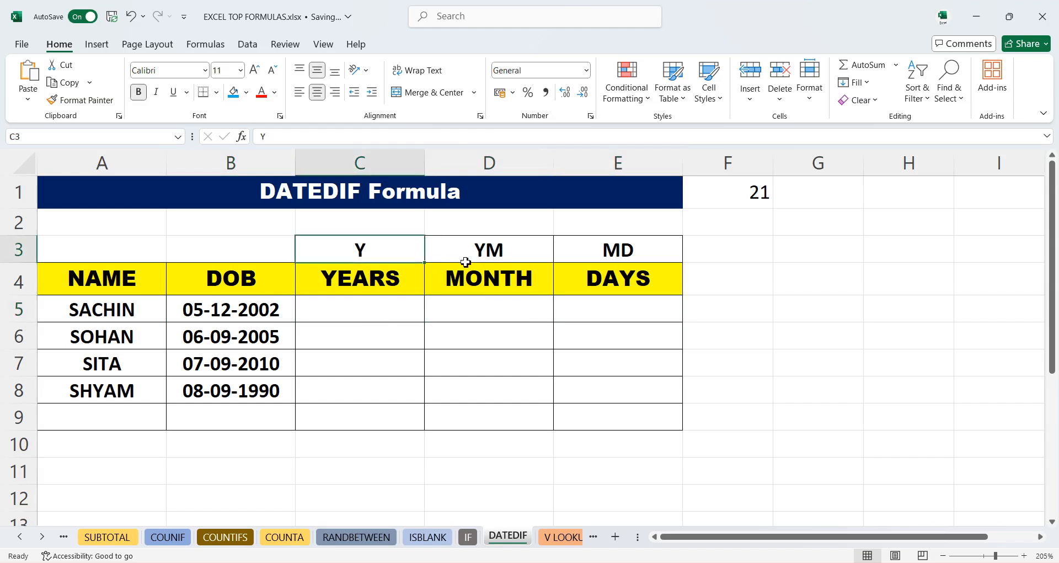
left_click(521, 255)
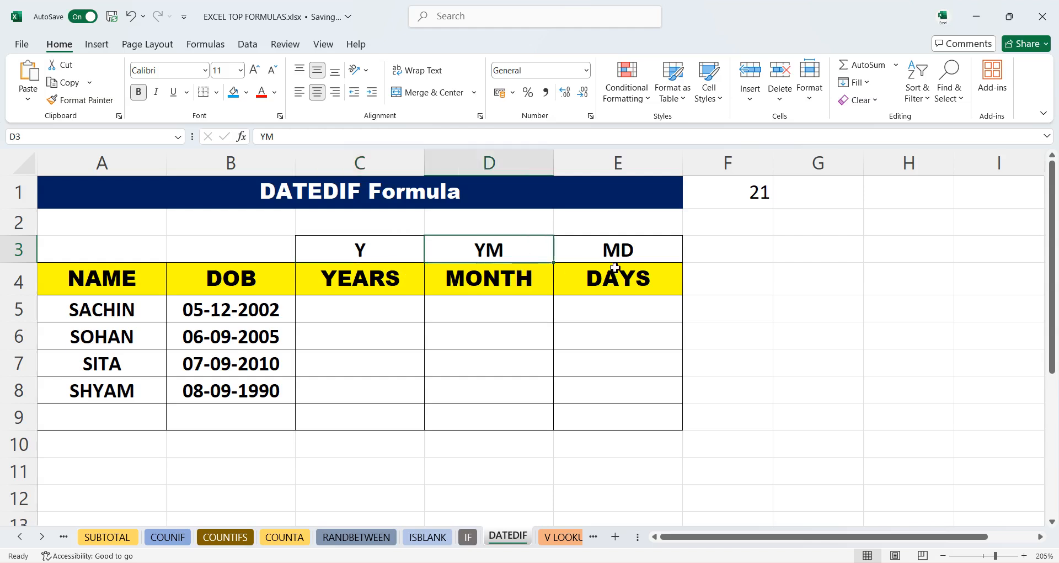
left_click(633, 253)
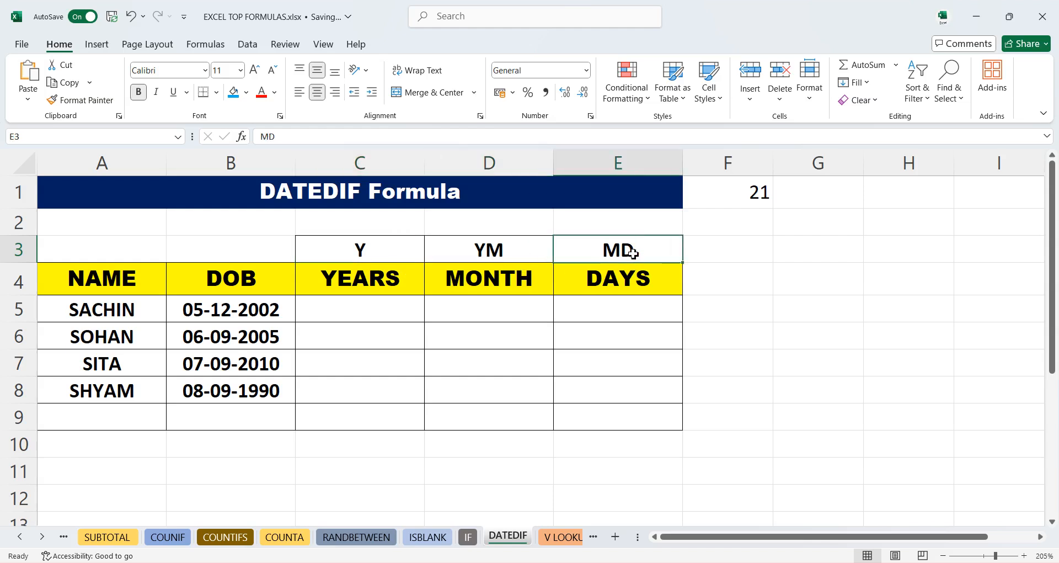
left_click(344, 305)
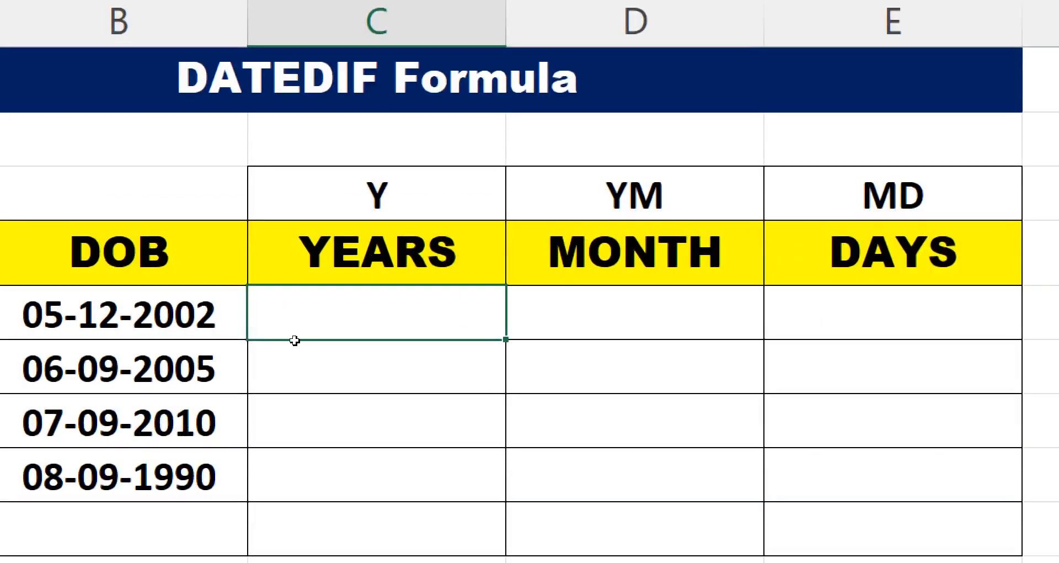
type("=DATEDIF")
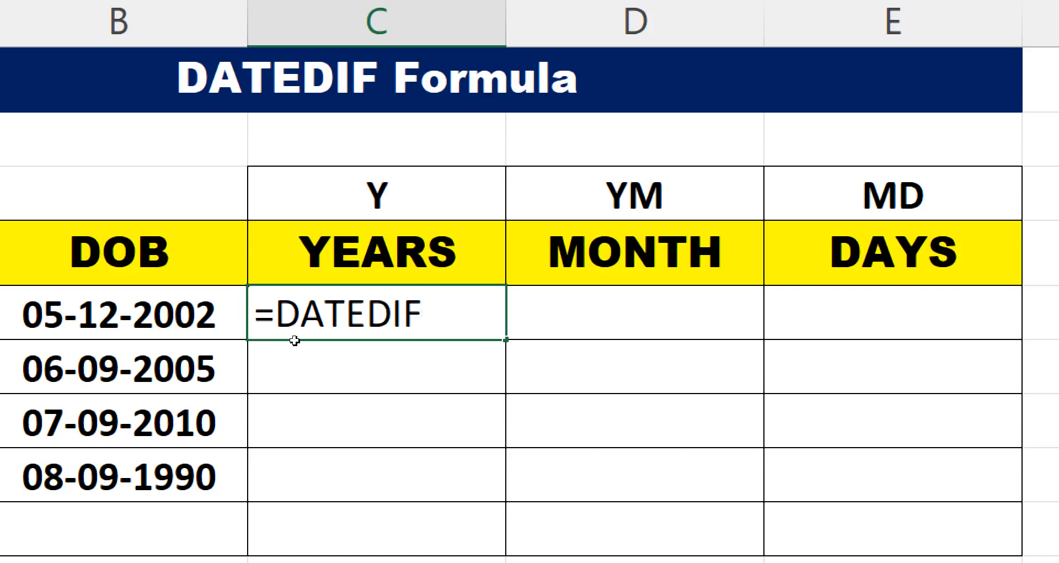
type("(")
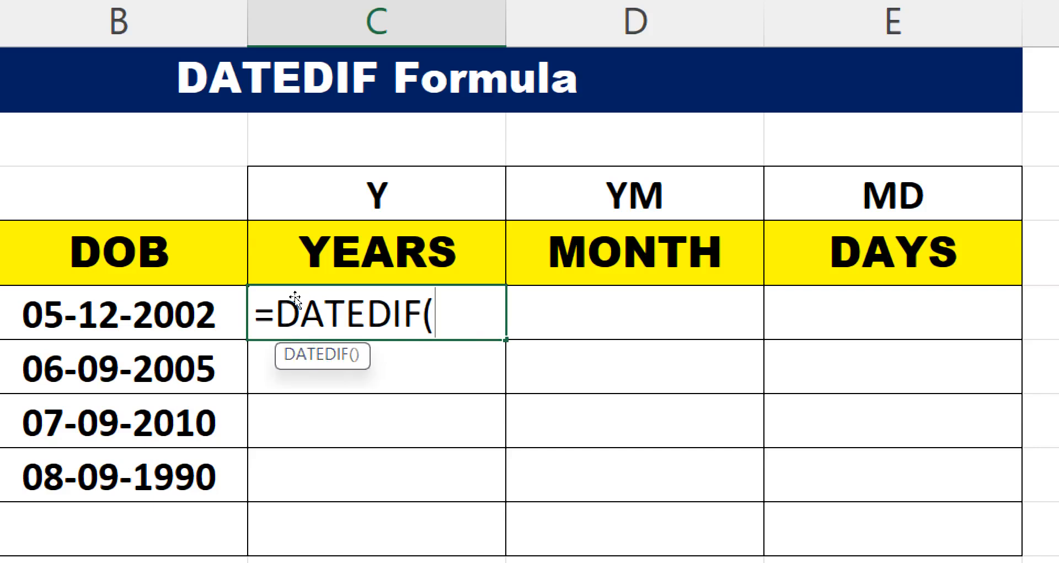
key("Left")
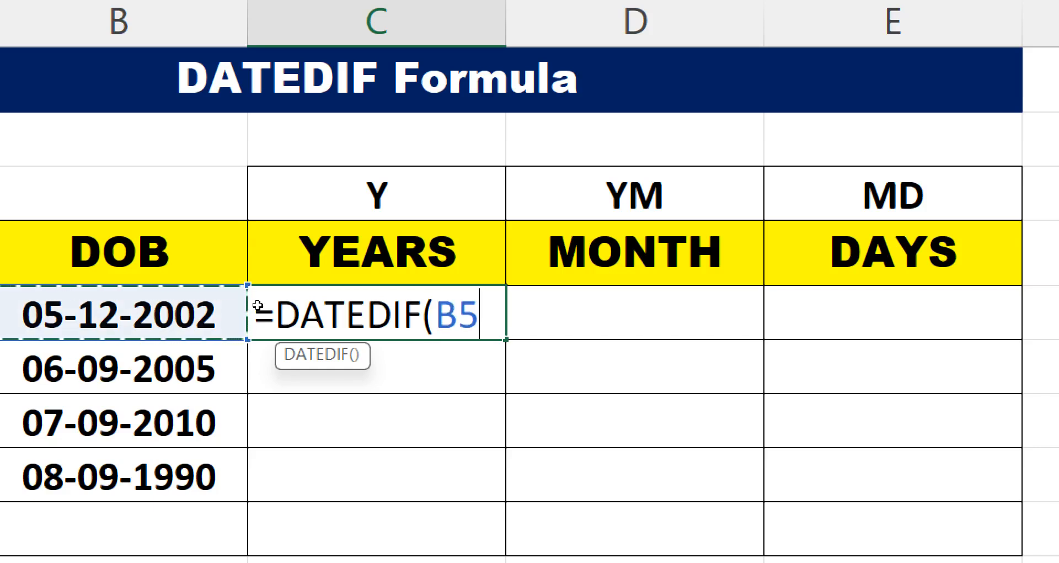
type(",")
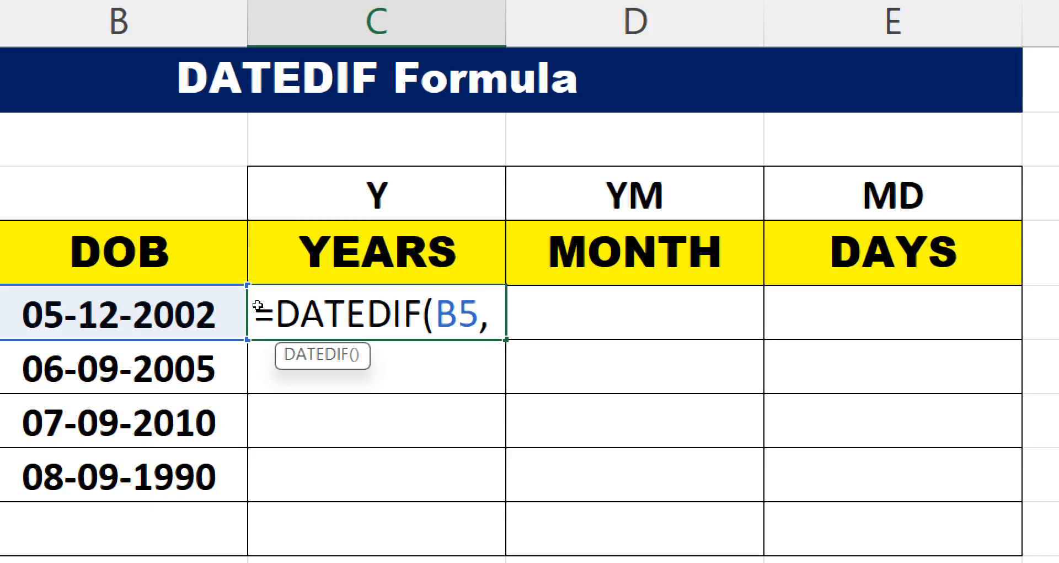
type("TOD")
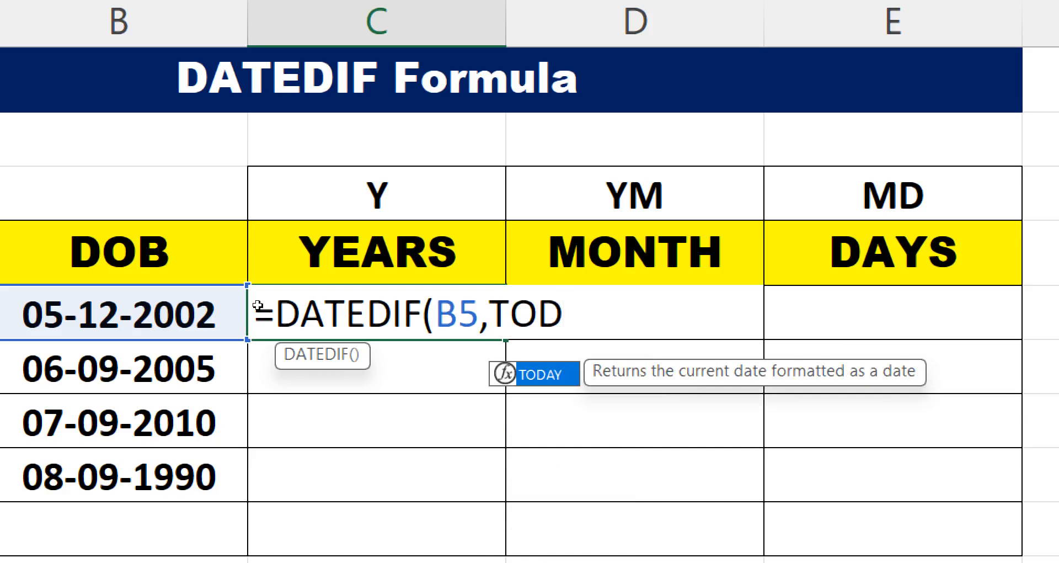
key("Tab")
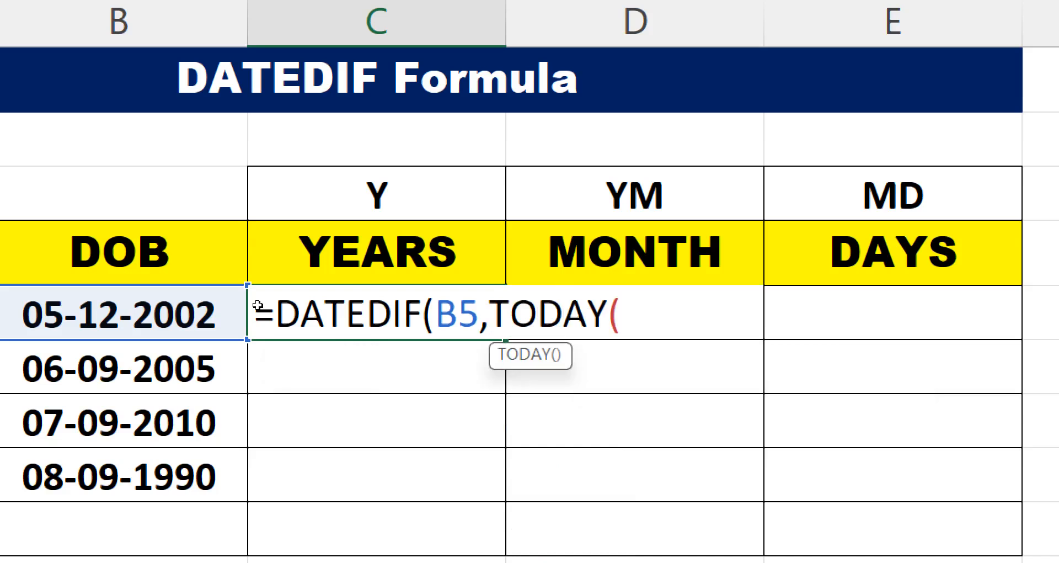
type("),")
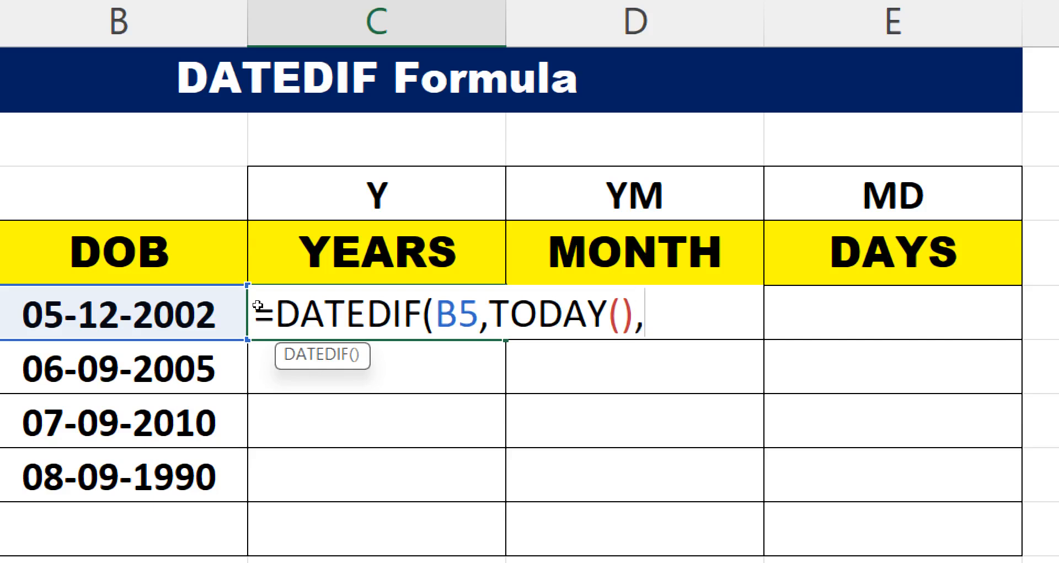
type("\"Y\"")
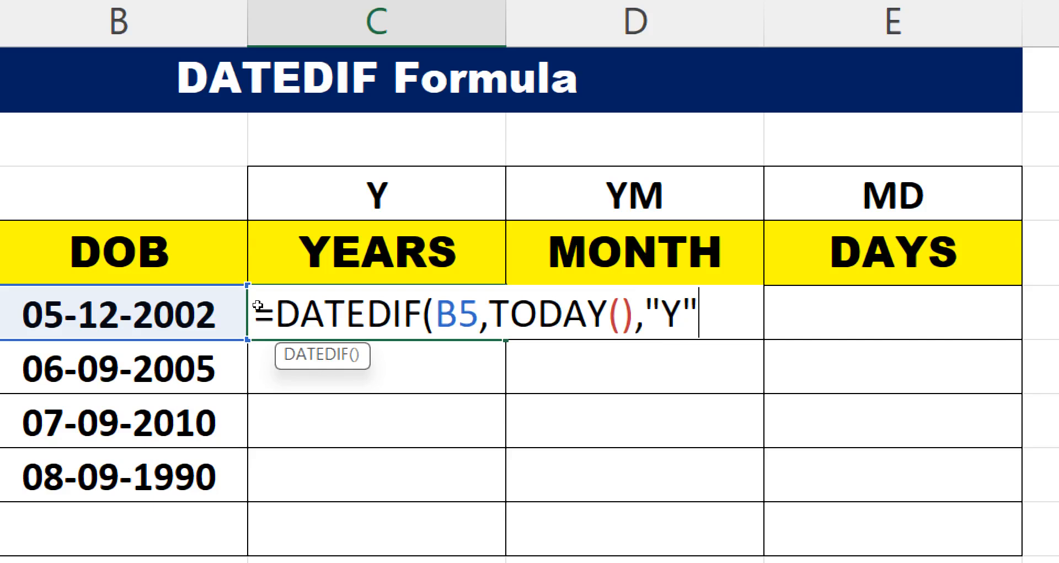
key("Return")
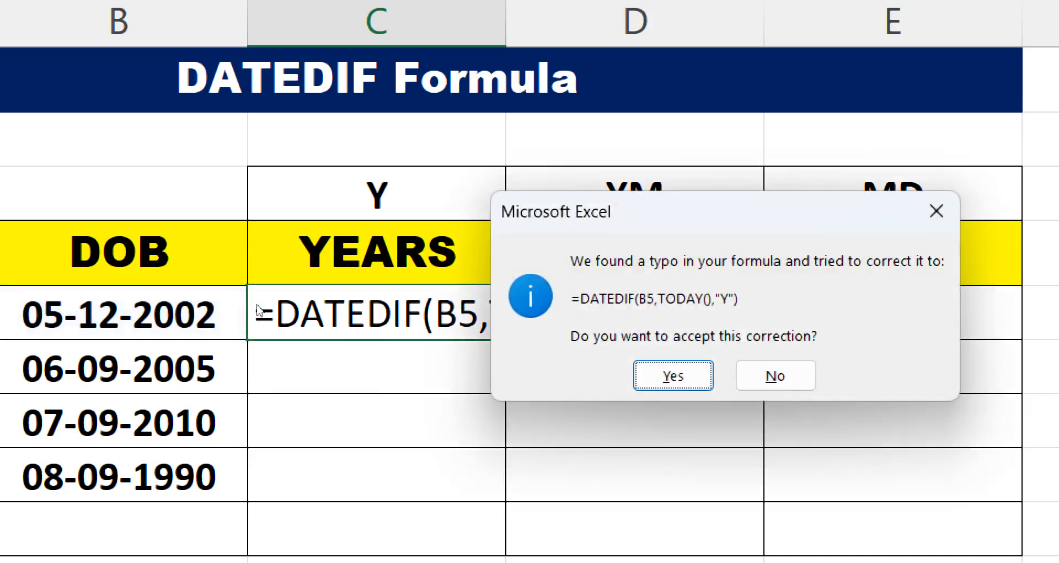
key("Return")
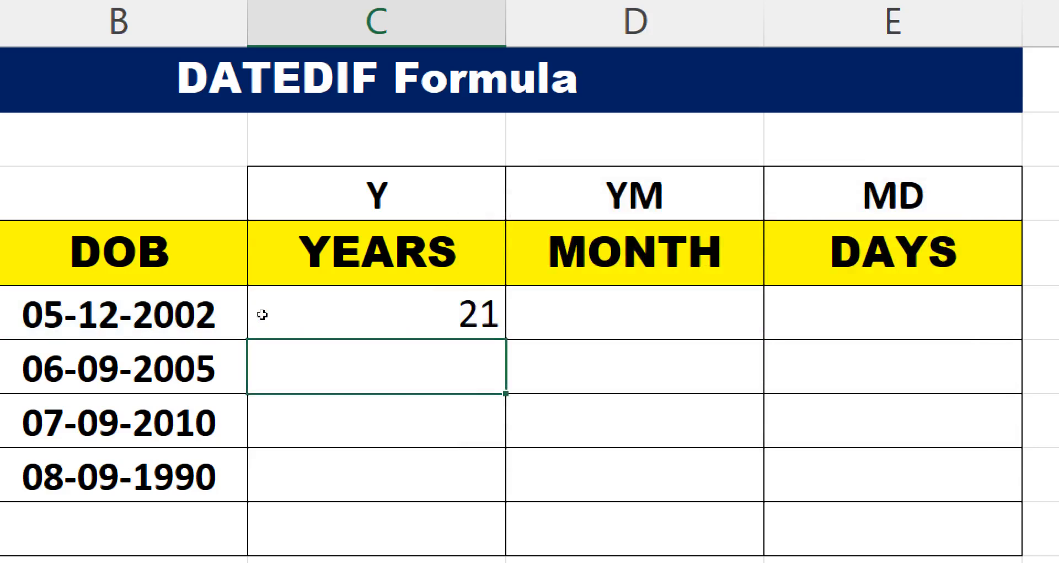
- Copy the C5 formula into D5 and change its unit argument to "YM" for remaining months
left_click(383, 315)
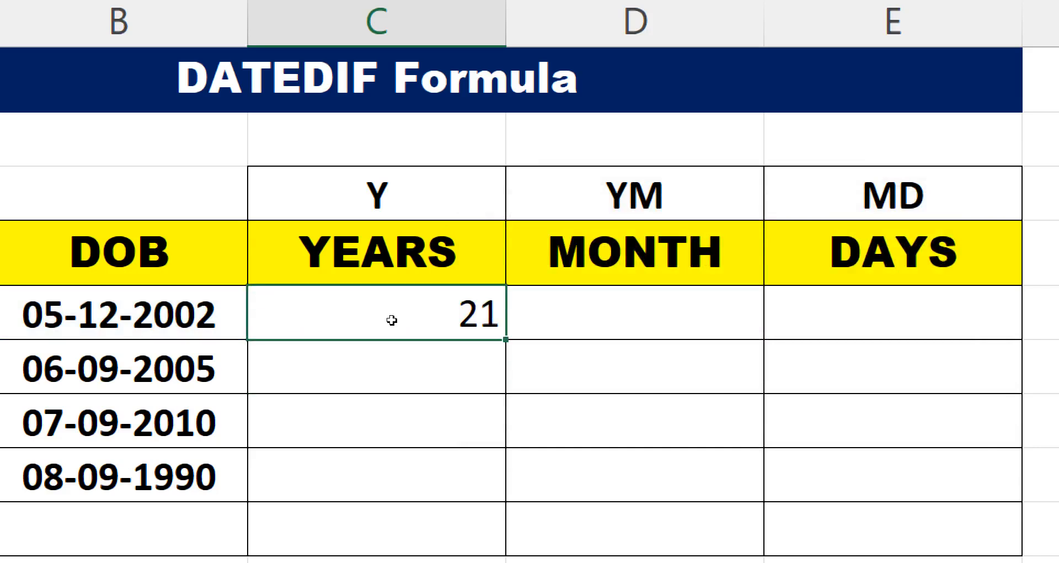
double_click(391, 318)
left_click_drag(711, 316, 305, 302)
key("ctrl+c")
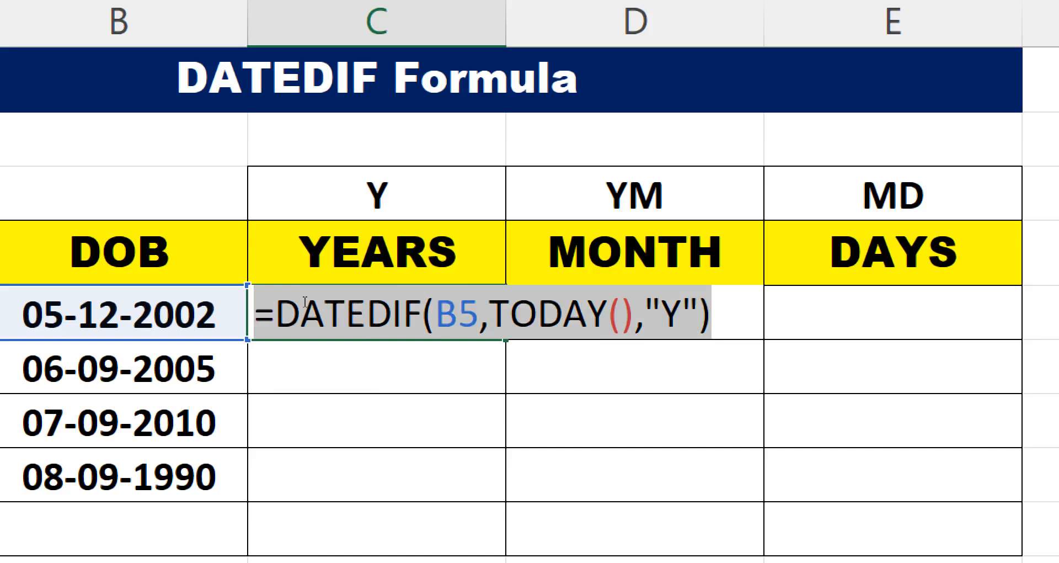
key("Escape")
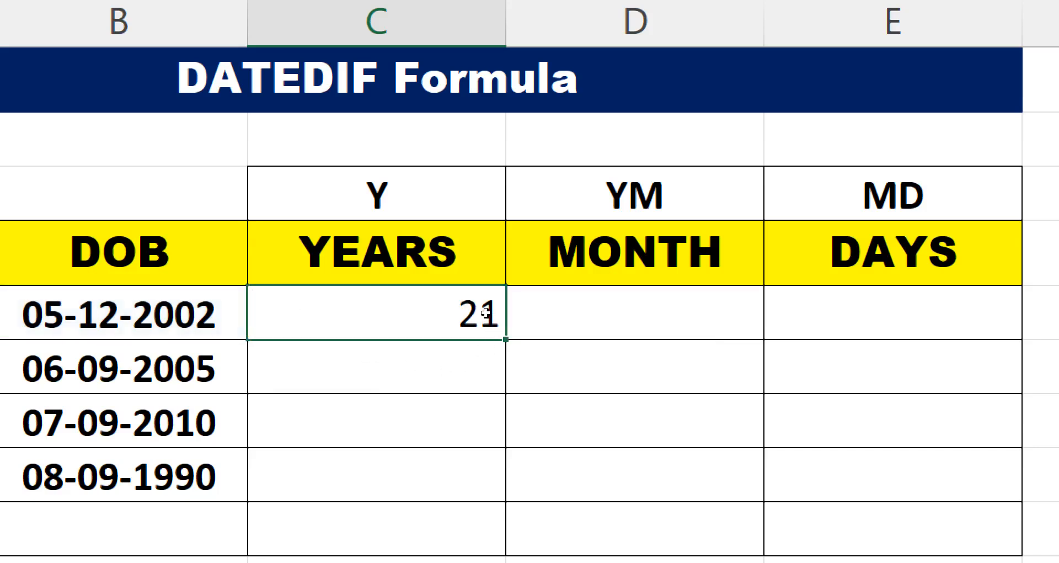
key("Right")
key("F2")
key("ctrl+v")
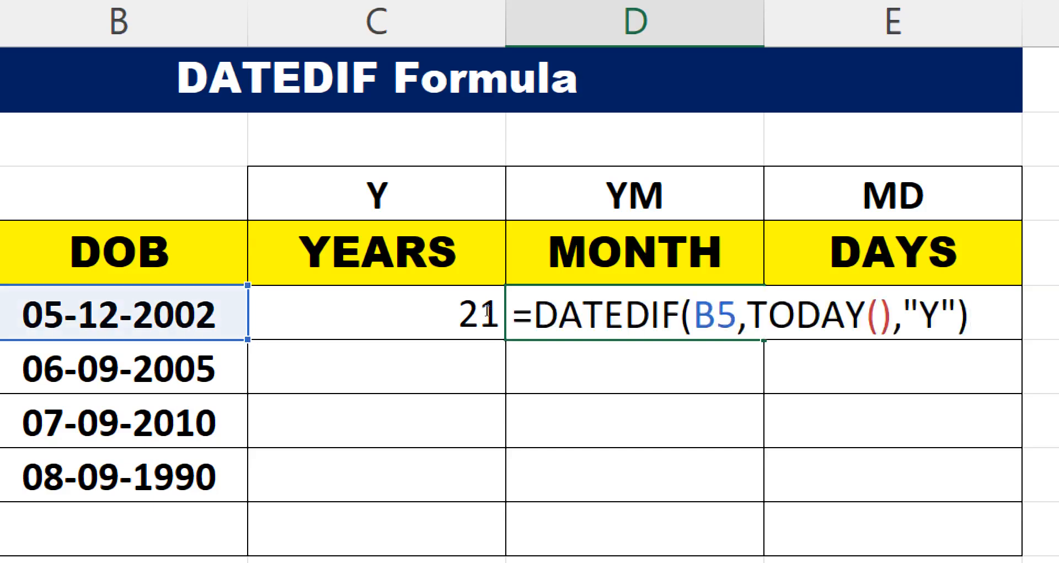
key("Left")
key("Left")
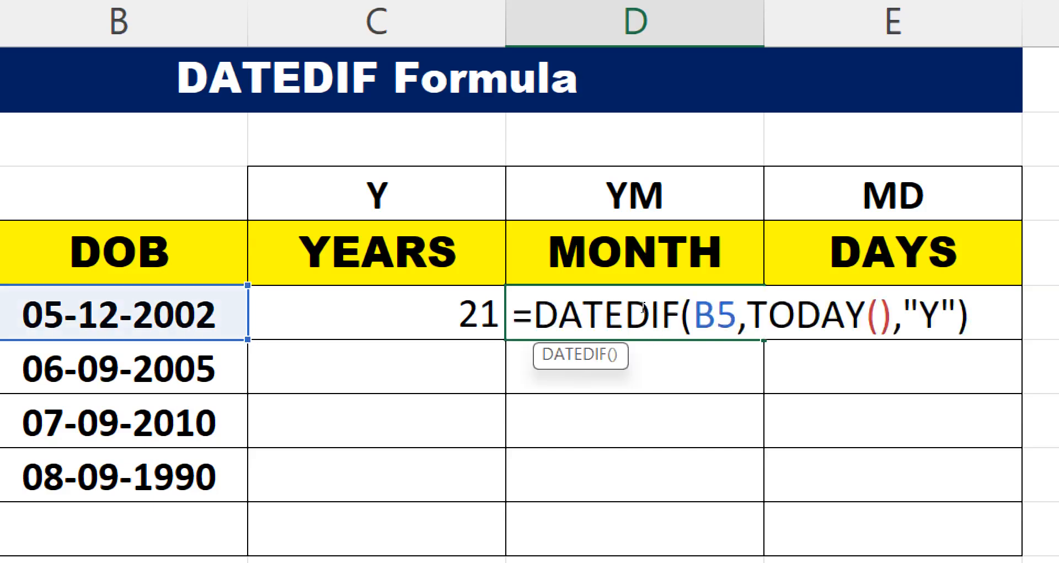
type("M")
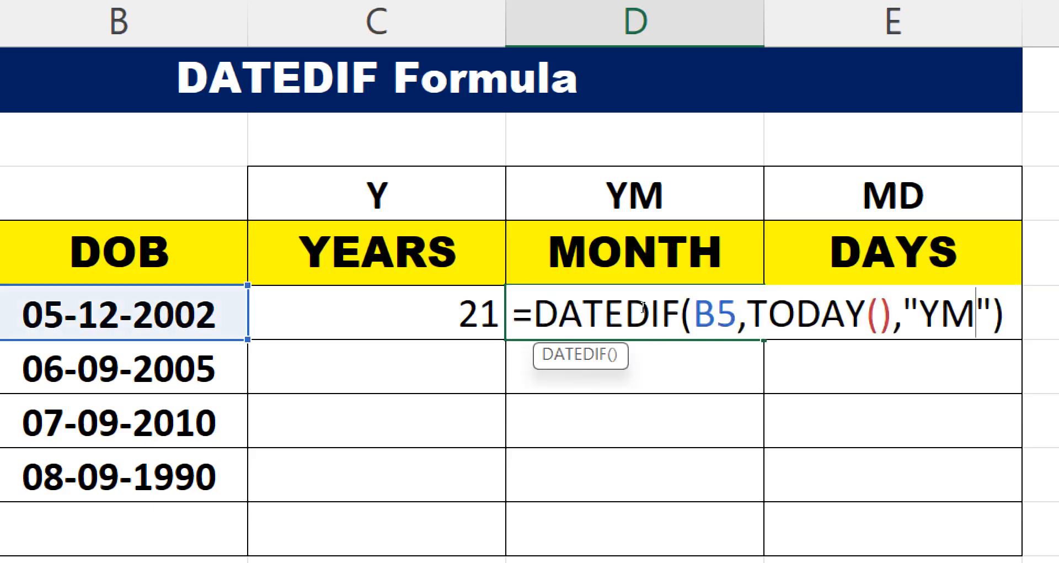
key("Return")
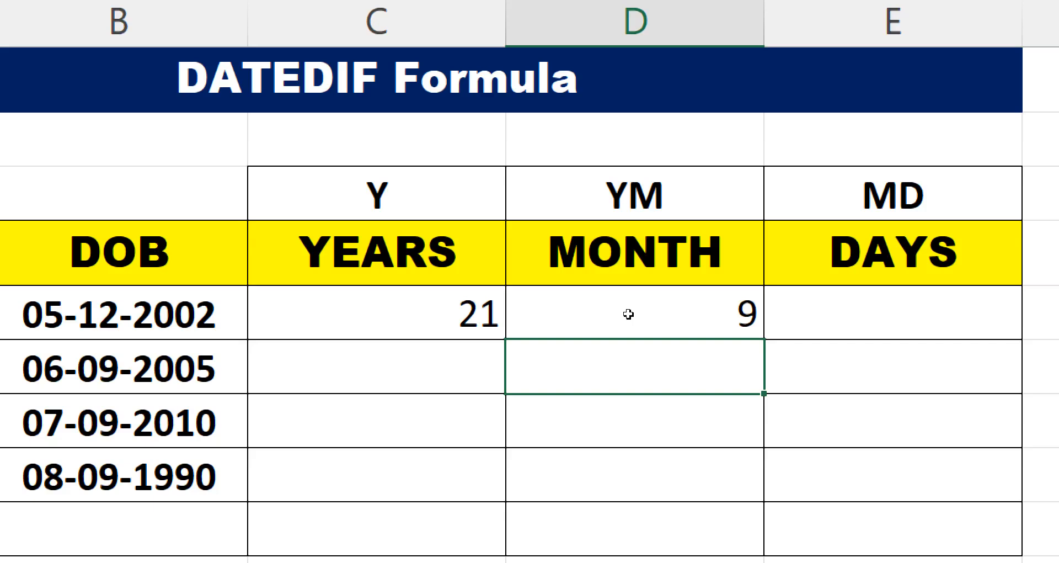
- Paste the same DATEDIF formula into E5 with the unit argument changed to "MD" for remaining days
key("Up")
key("Right")
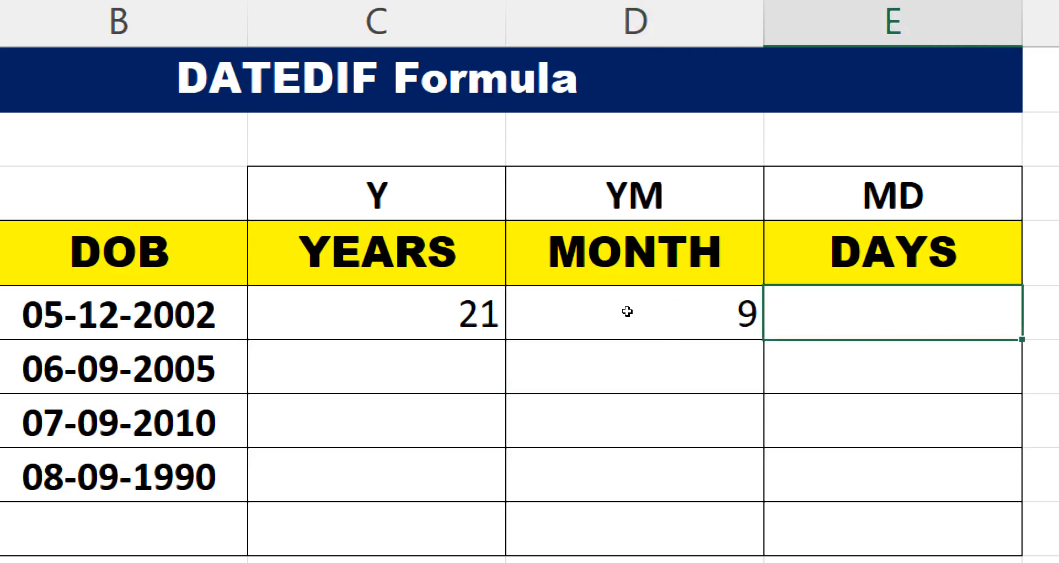
key("F2")
key("ctrl+v")
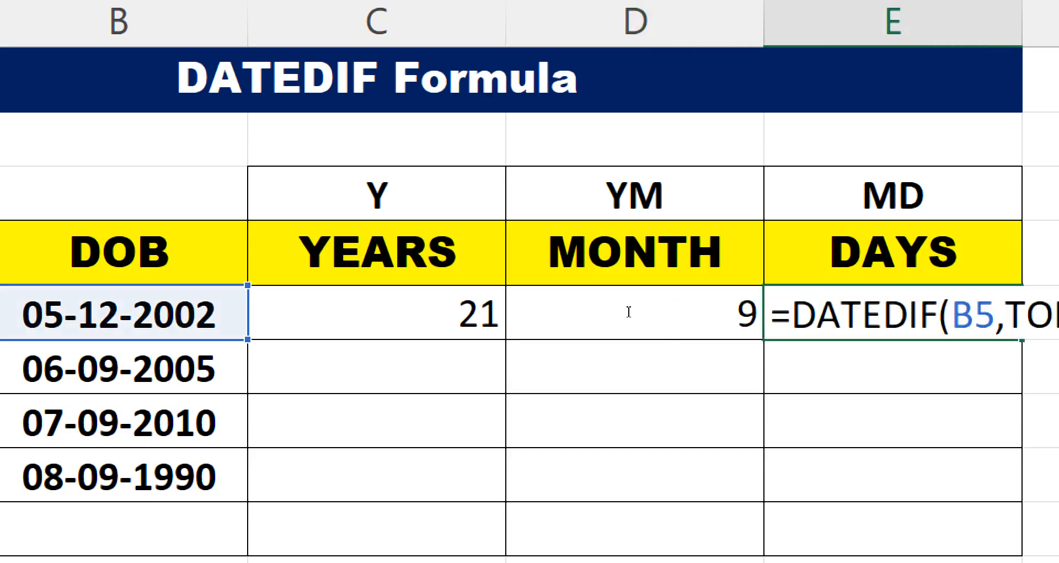
key("Left")
key("Left")
key("shift+Left")
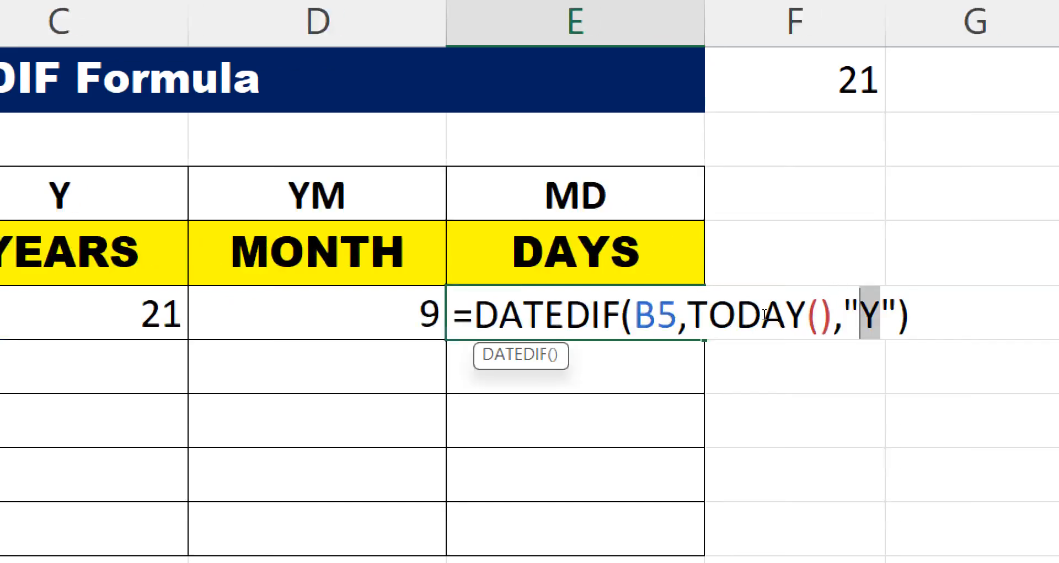
type("M")
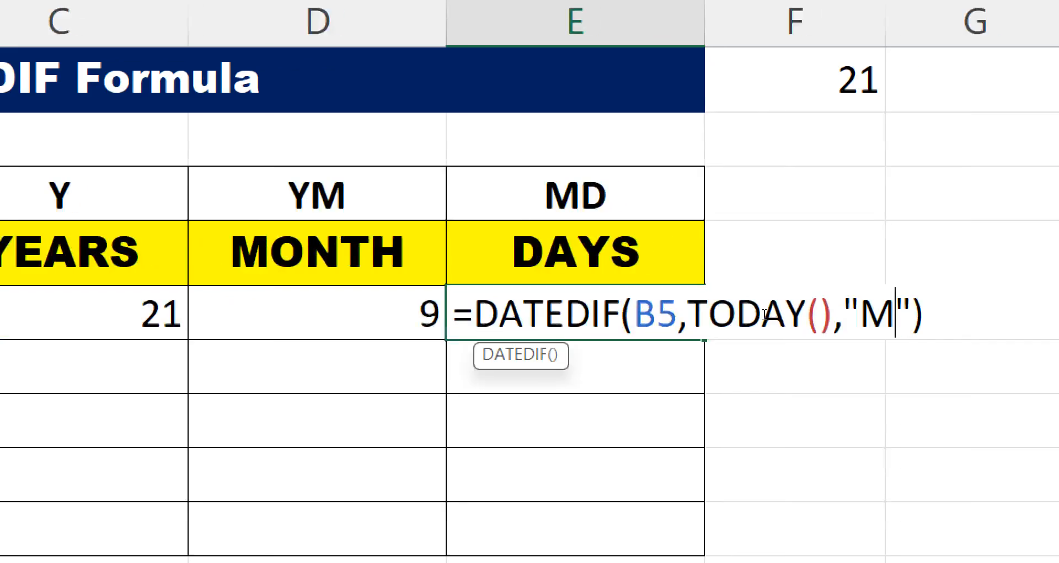
type("D")
key("Return")
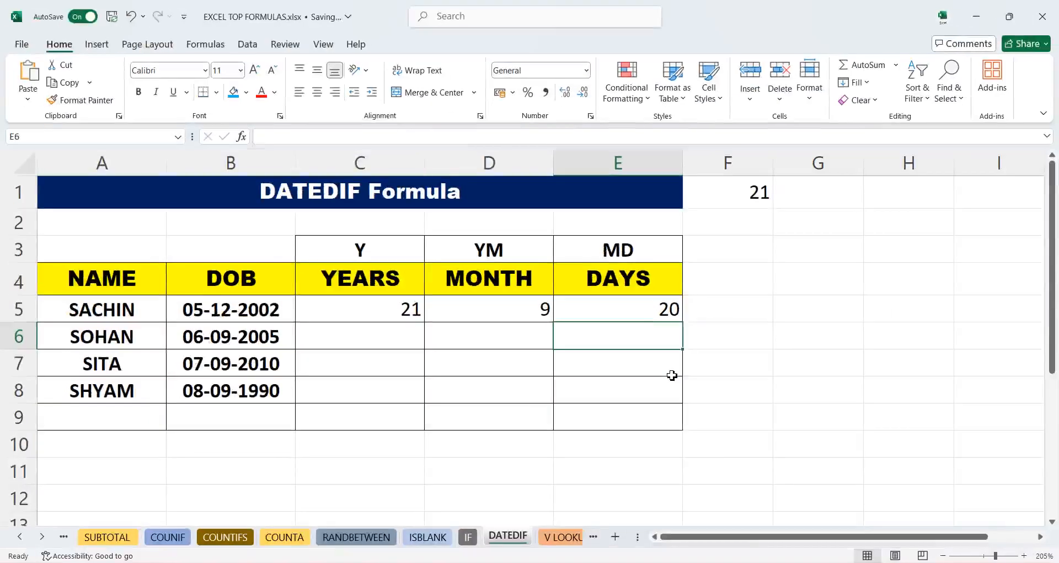
- Fill the YEARS, MONTH and DAYS formulas down from row 5 through row 8
left_click(385, 301)
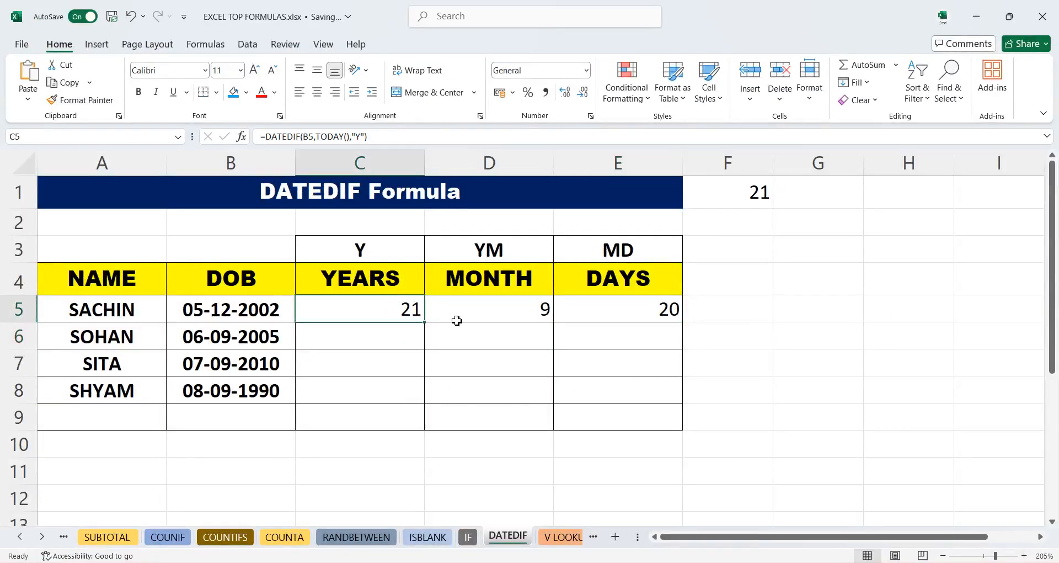
left_click(490, 313)
left_click(615, 319)
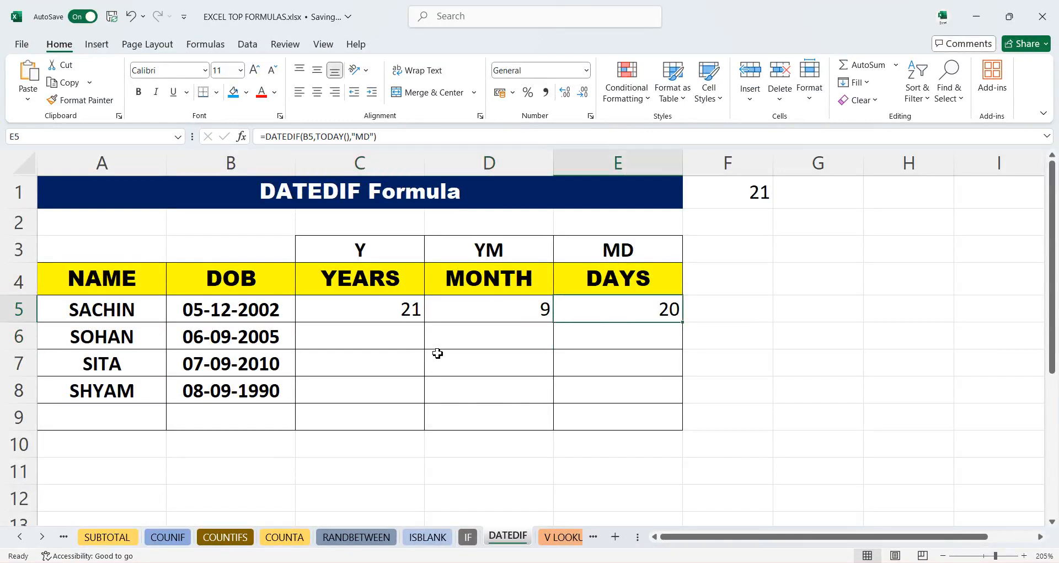
left_click(403, 318)
left_click_drag(422, 326, 422, 393)
left_click(549, 322)
left_click_drag(551, 328, 546, 390)
left_click(654, 319)
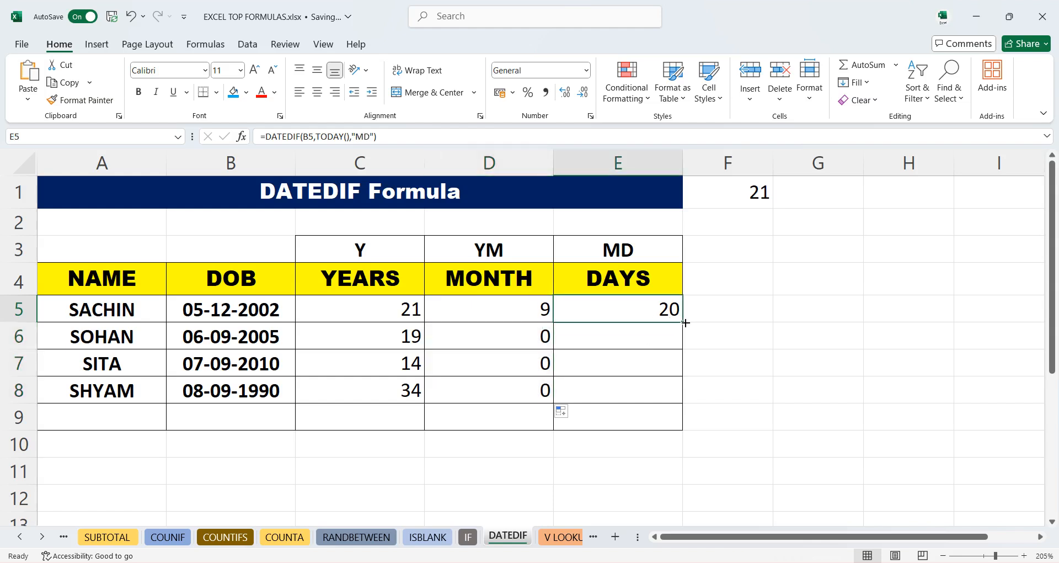
left_click_drag(682, 325, 682, 402)
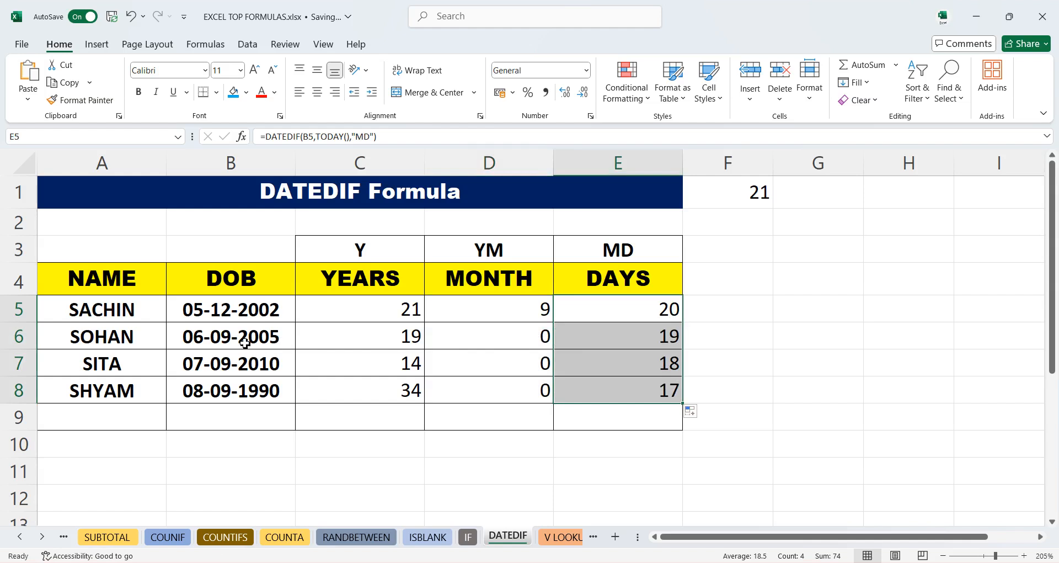
- Change the date of birth in B6 to 06-08-2005
left_click(220, 342)
double_click(221, 342)
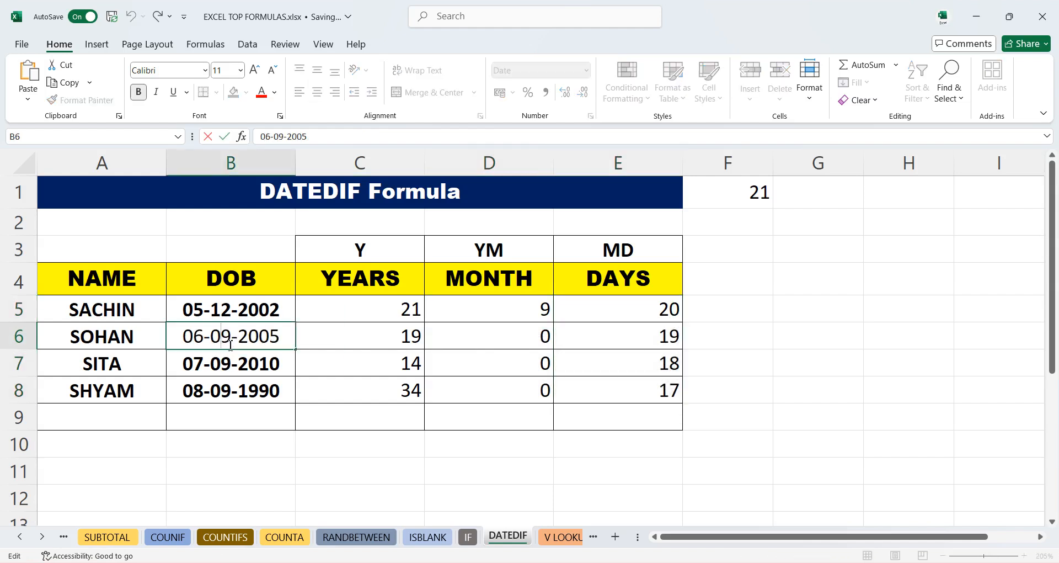
left_click_drag(229, 345, 225, 339)
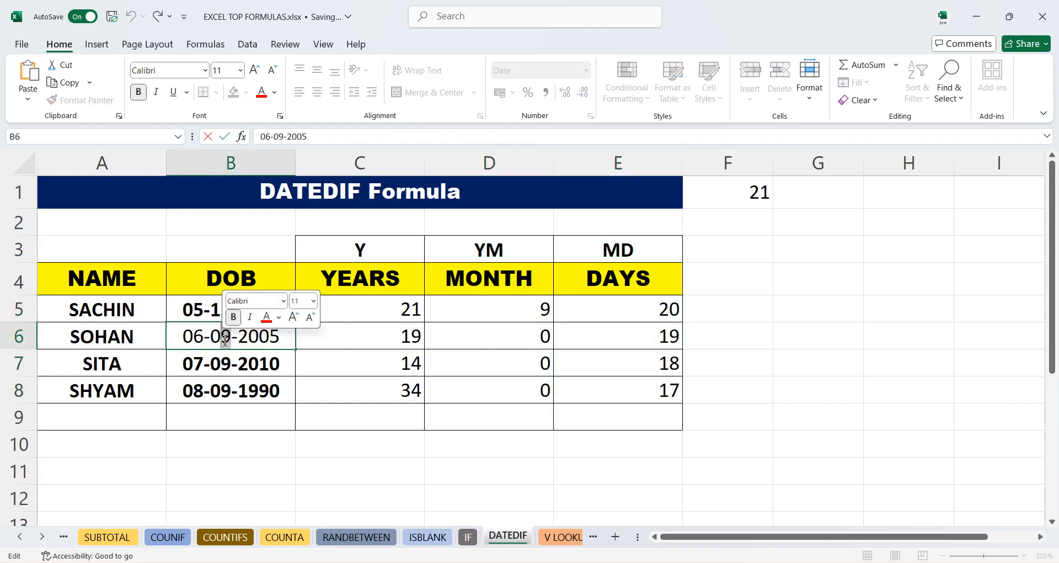
type("8")
key("Return")
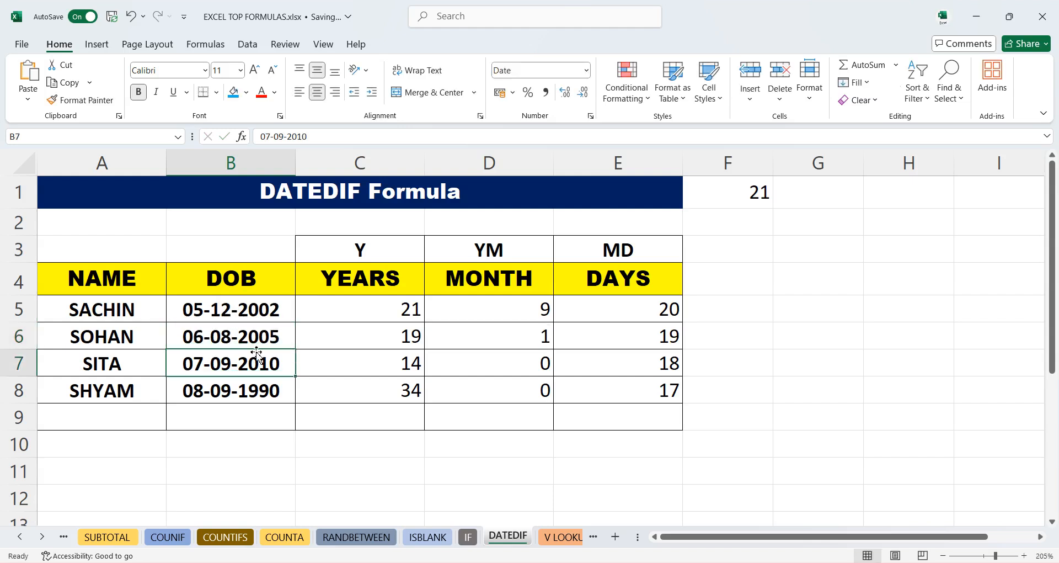
- Change the date of birth in B7 to 07-10-2010
double_click(228, 368)
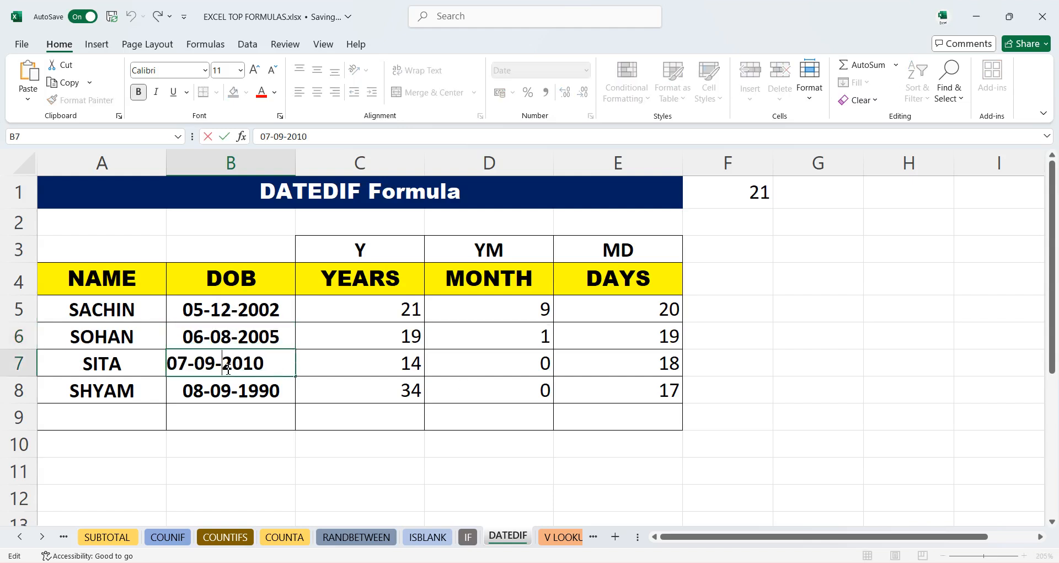
key("BackSpace")
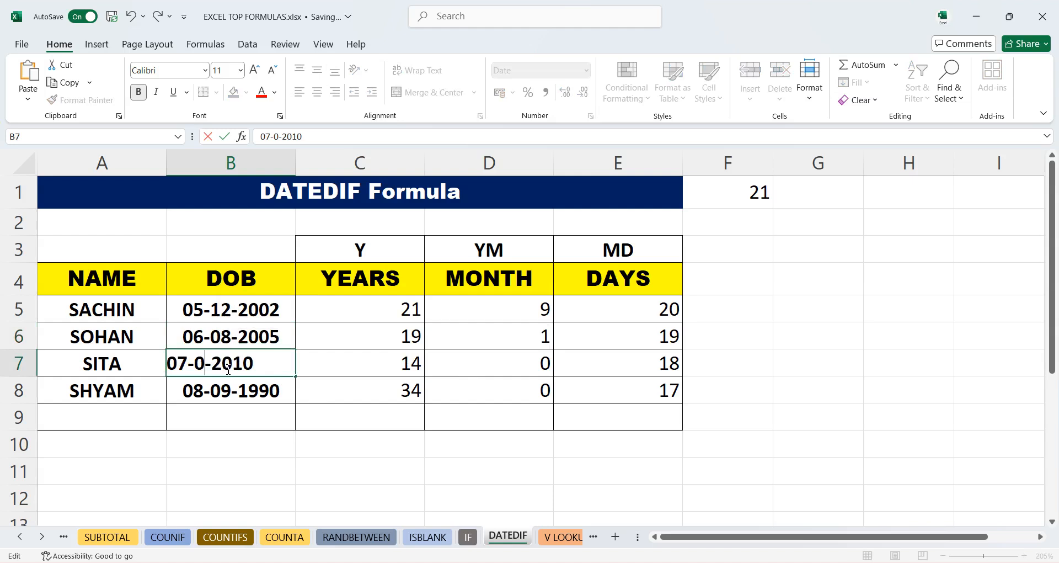
key("BackSpace")
type("10")
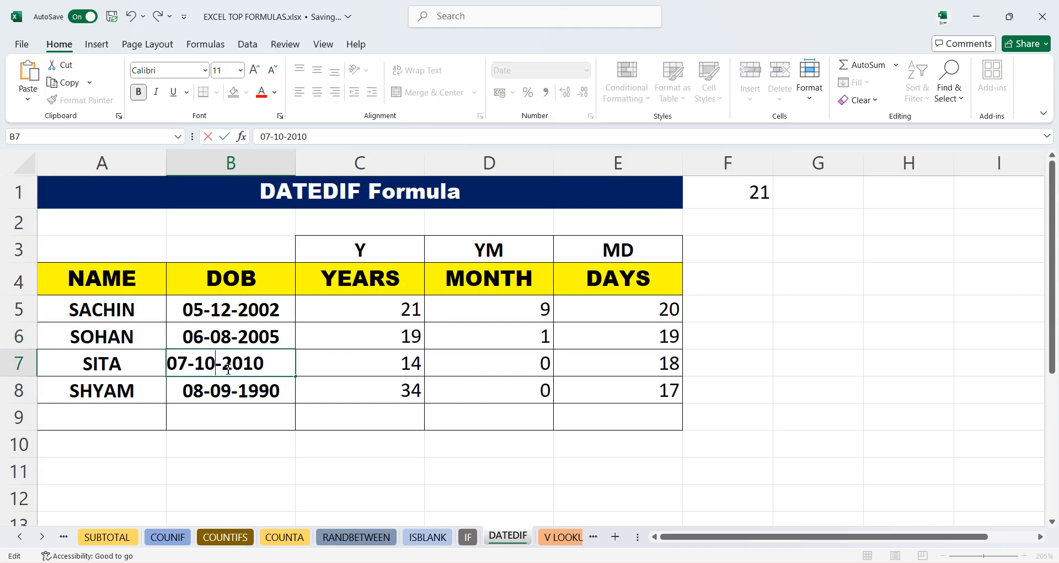
key("Return")
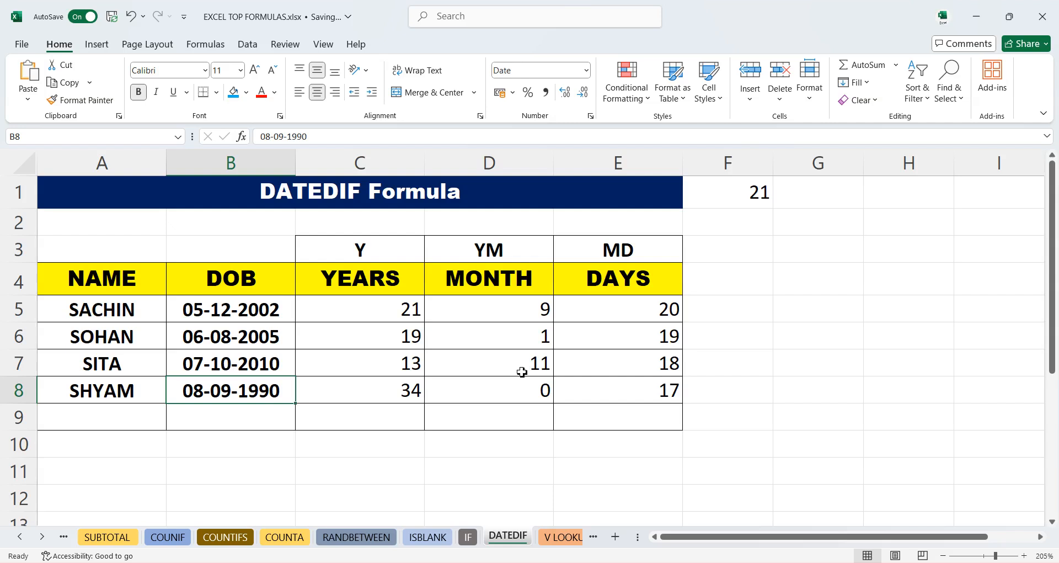
- Switch to the V LOOKUP sheet and enter SACHIN as the name in A14
left_click(565, 541)
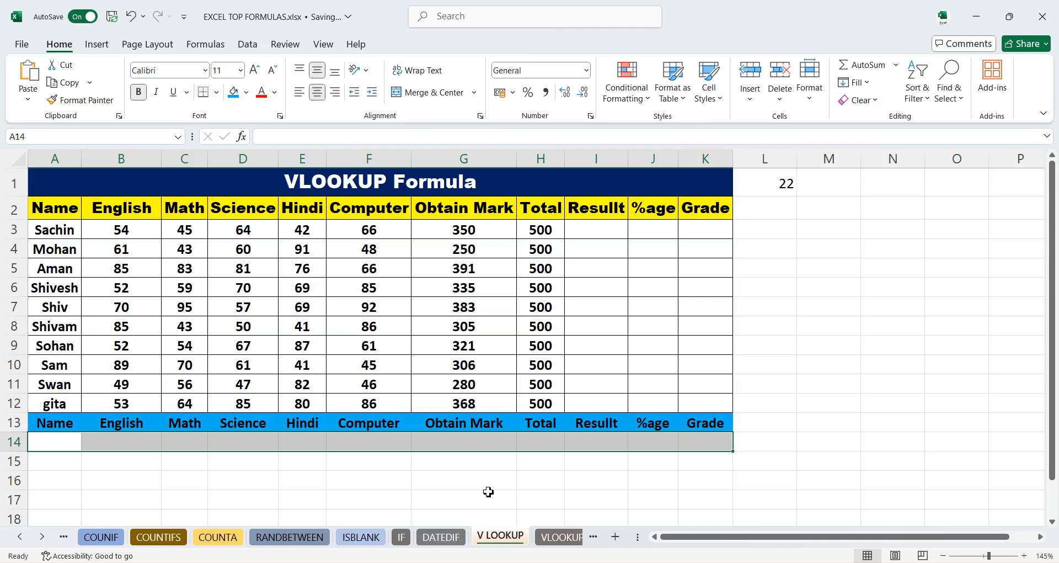
key("super")
key("super")
left_click(580, 456)
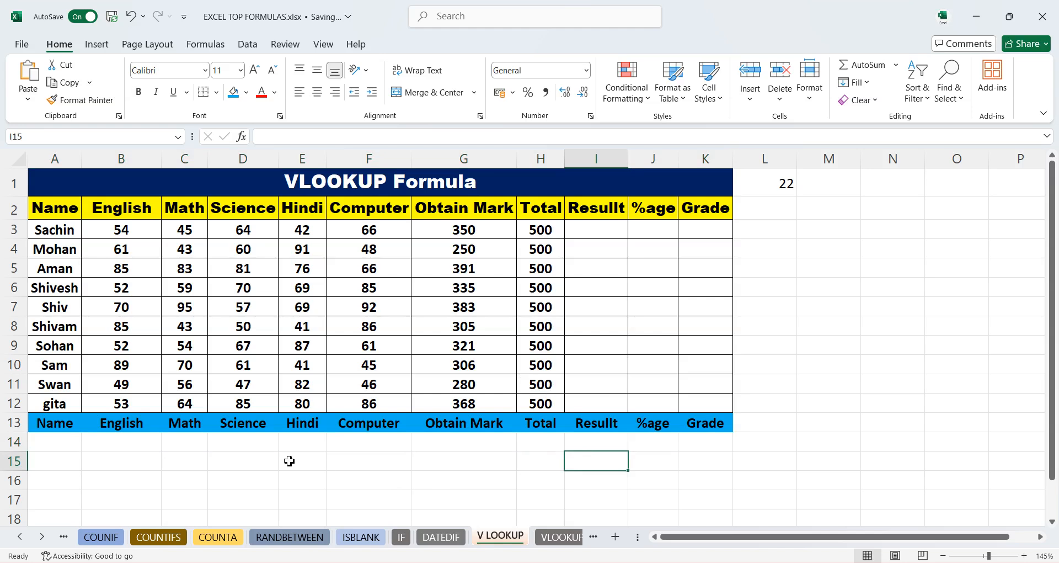
scroll(278, 473, "up", 2, "ctrl")
scroll(94, 436, "up", 1)
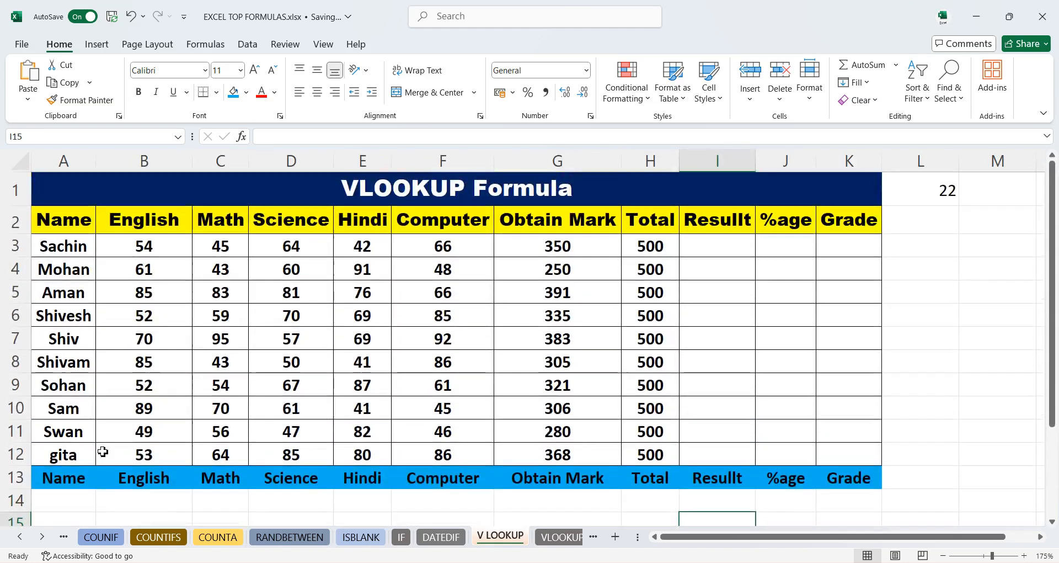
left_click_drag(1057, 373, 1057, 384)
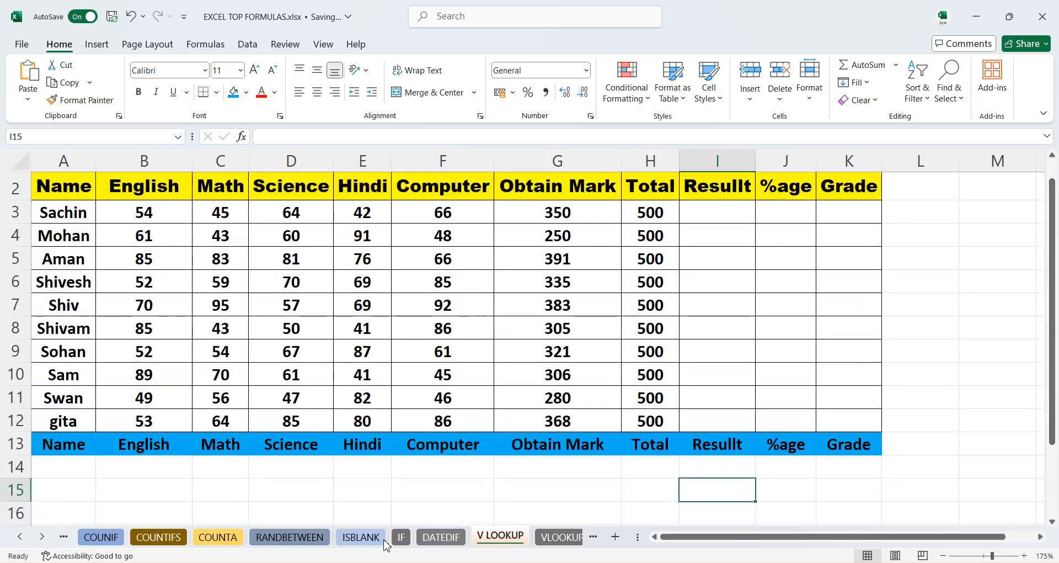
left_click(49, 475)
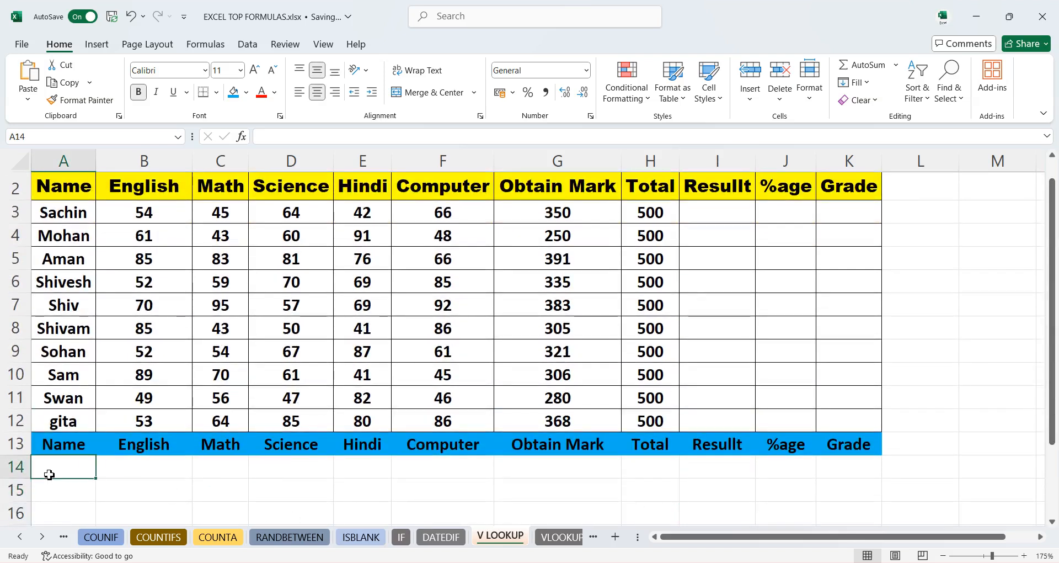
type("SACH")
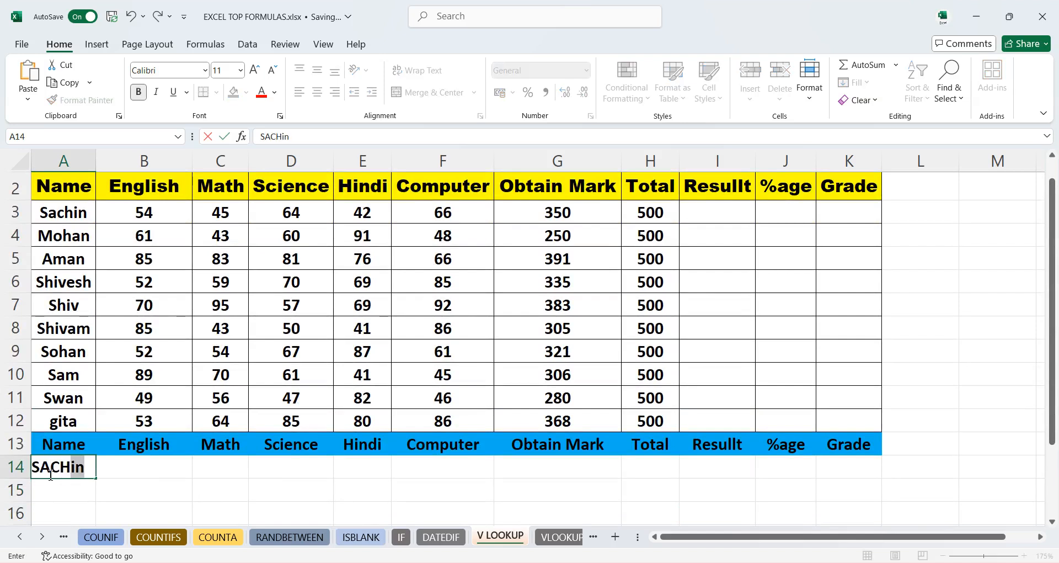
type("IN")
key("Tab")
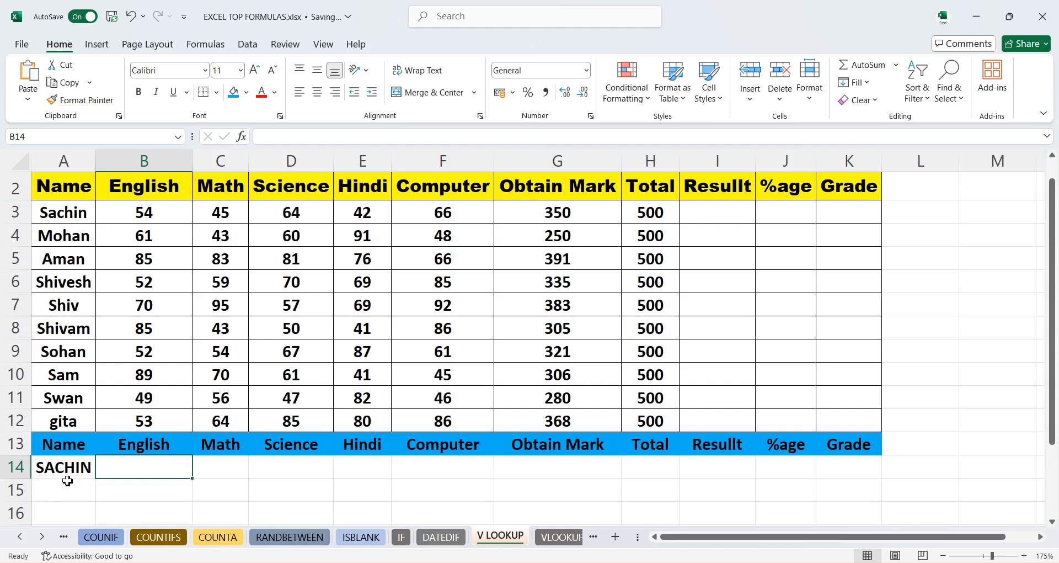
- Start a VLOOKUP in B14 that looks up A14 in A3:K12, returning column 2 with exact match 0
type("=")
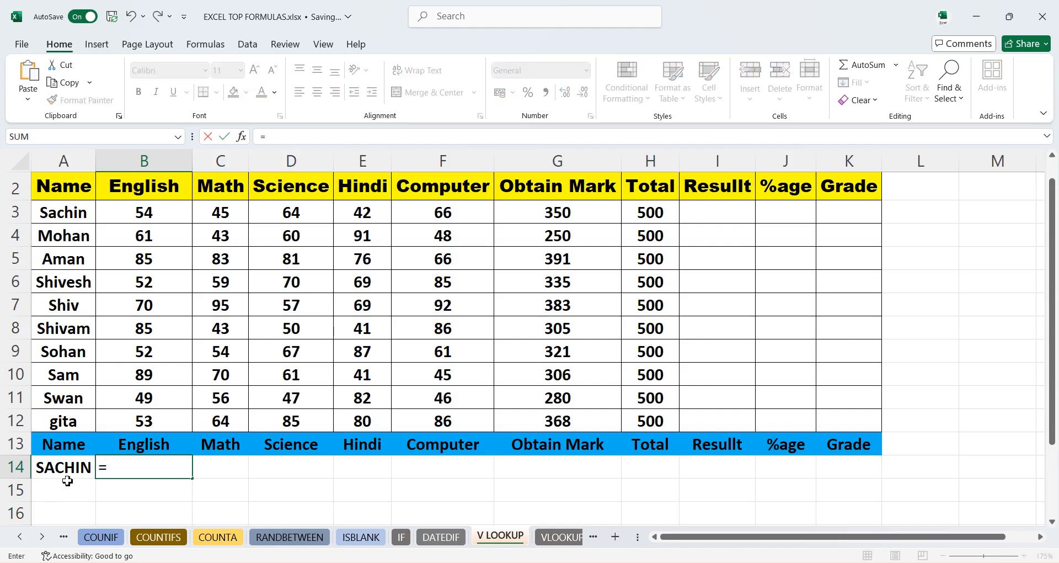
type("VL")
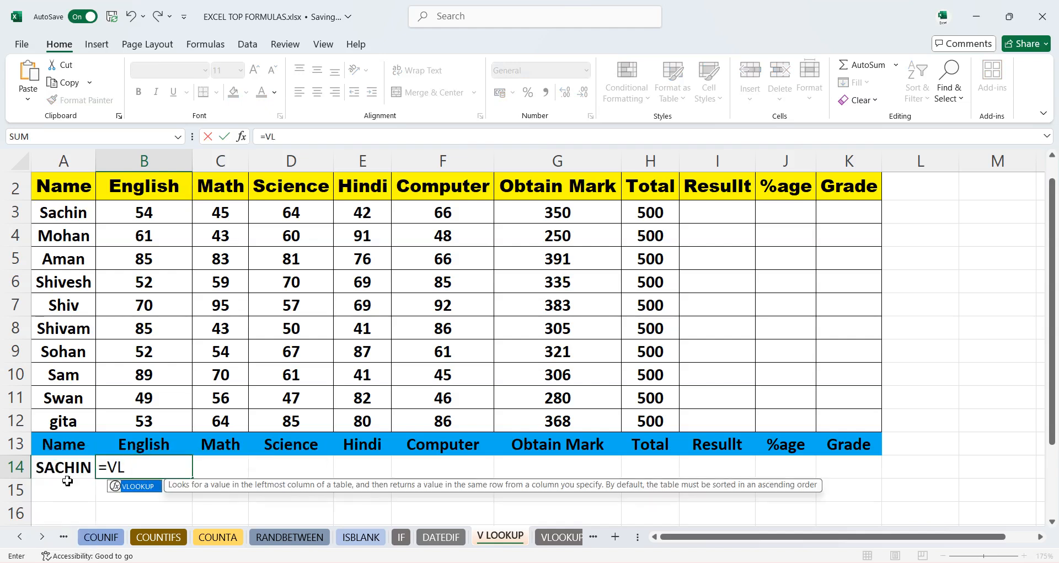
key("Tab")
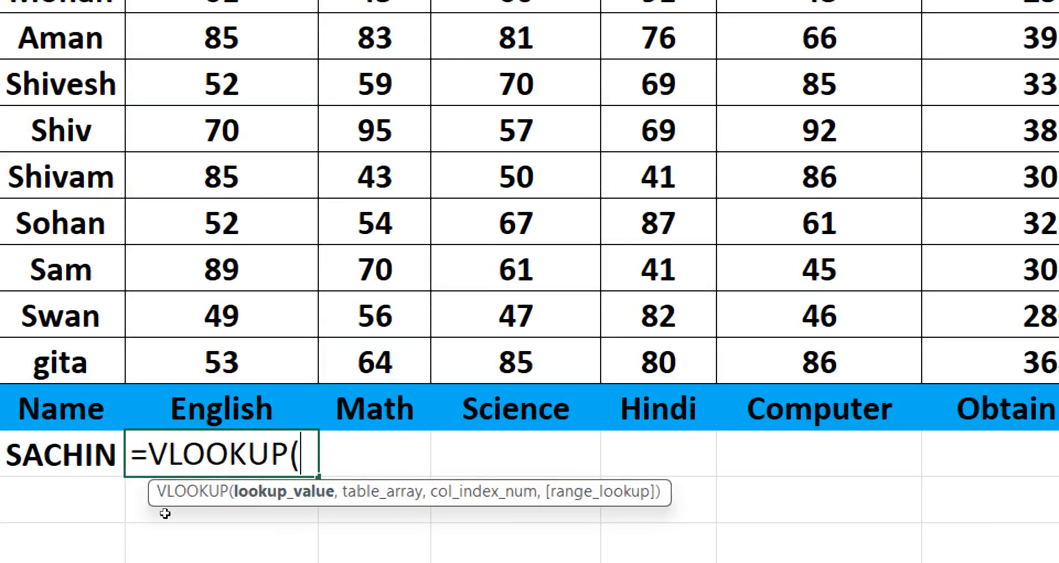
left_click(46, 467)
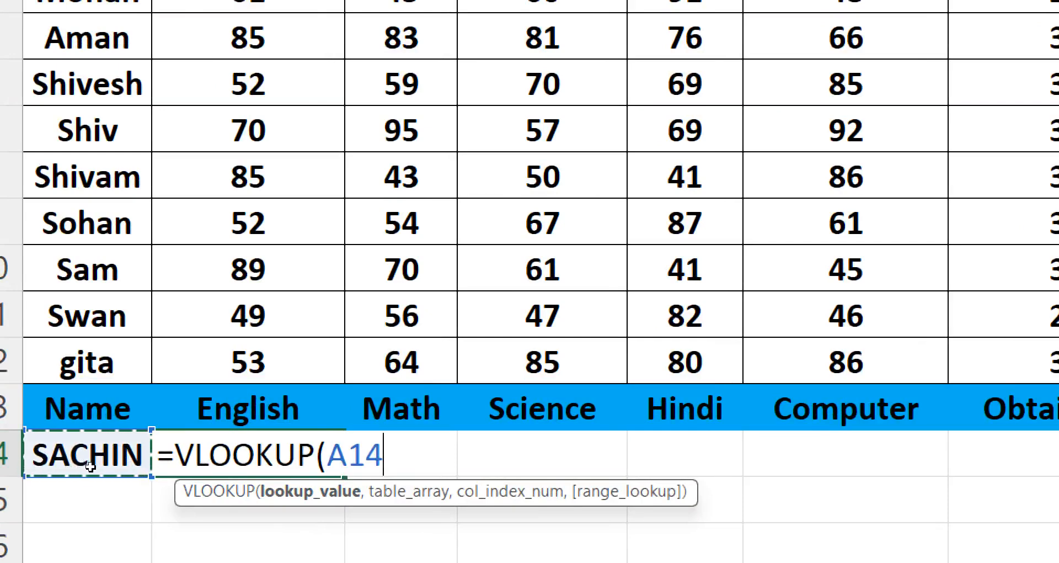
type(",")
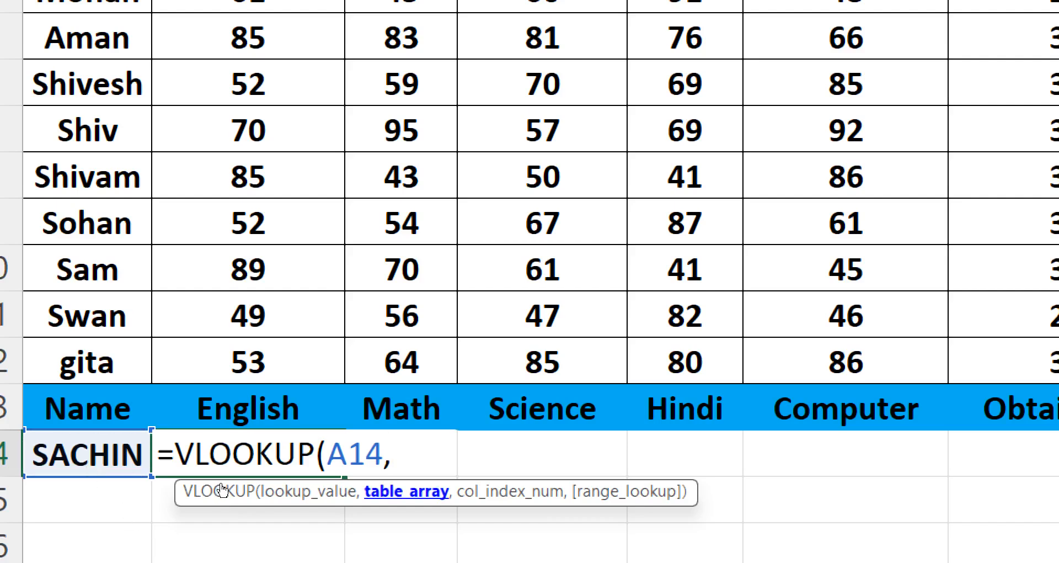
scroll(126, 232, "up", 1)
left_click_drag(85, 101, 839, 418)
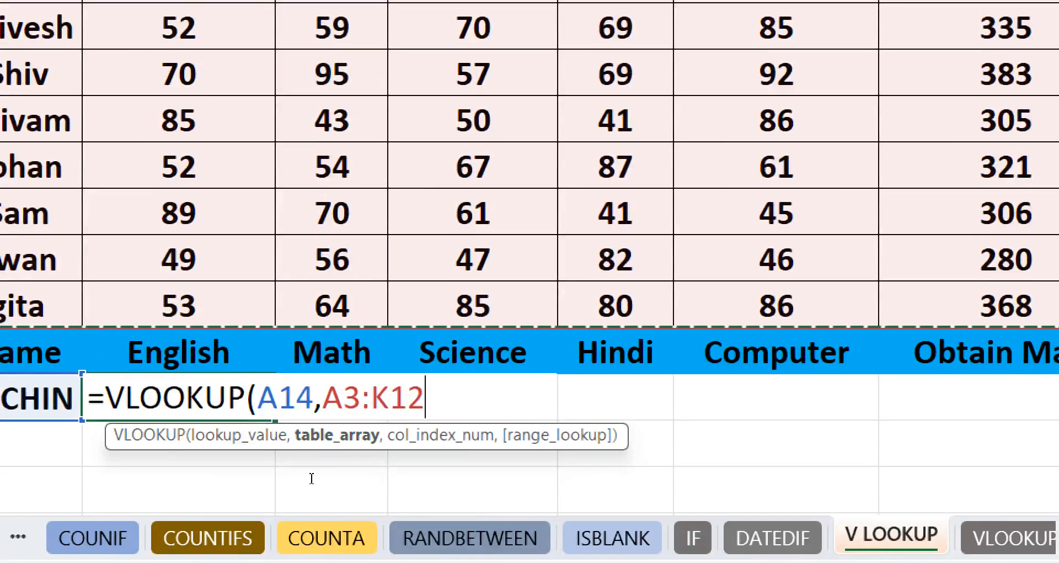
type(",")
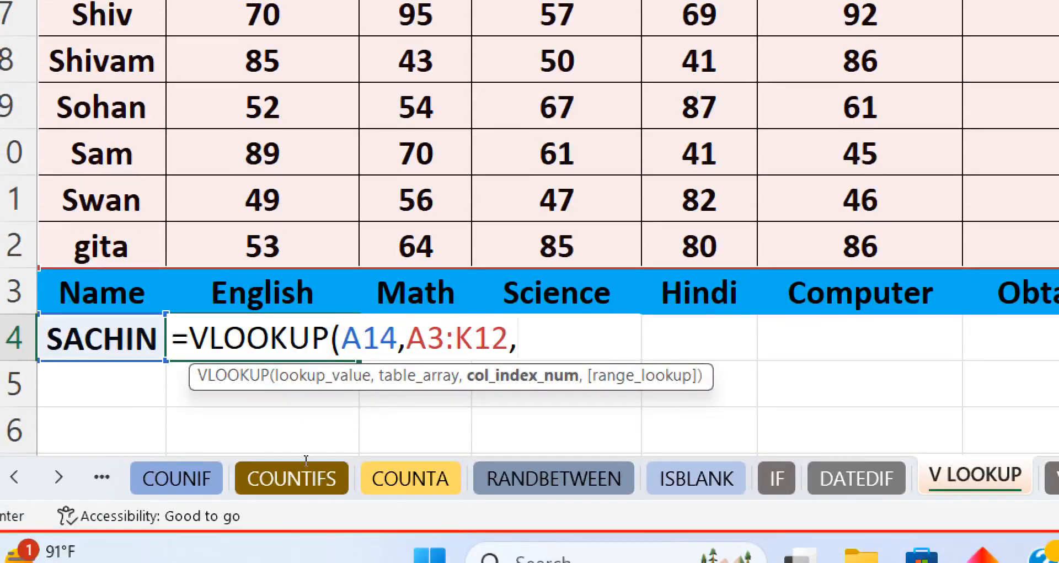
type("2,")
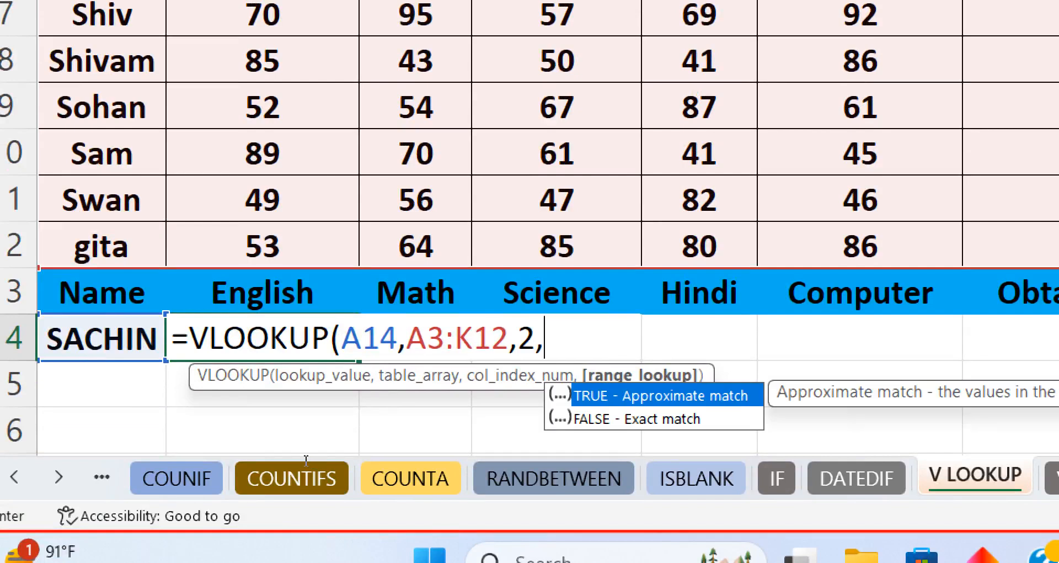
type("0)")
- Make the lookup cell and table range absolute ($A$14, $A$3:$K$12) and enter the formula
key("shift+Left")
key("shift+Left")
key("shift+Left")
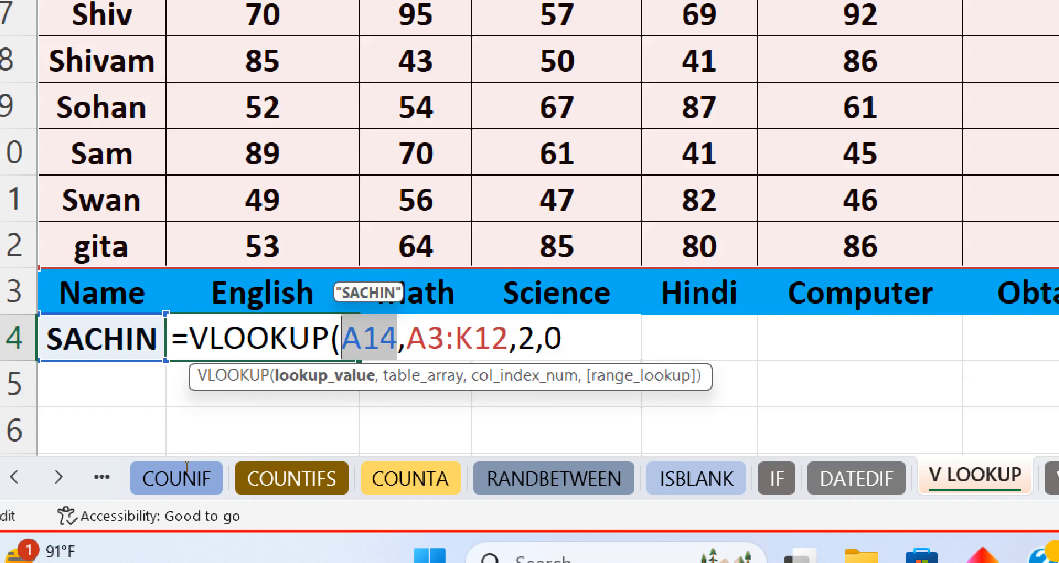
key("F4")
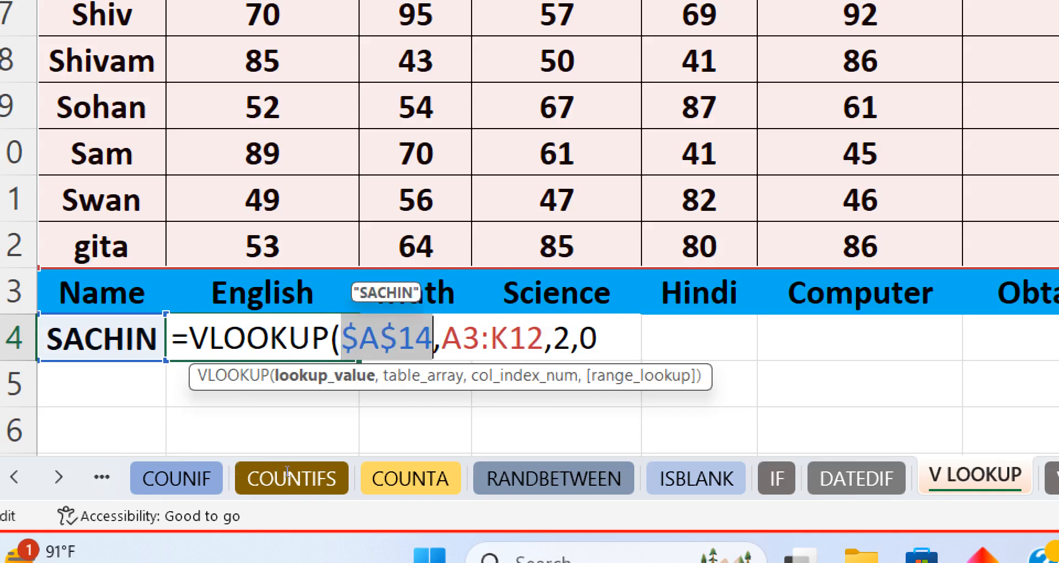
key("Right")
key("Right")
key("Right")
key("Right")
key("Right")
key("Right")
key("Right")
key("Right")
key("shift+Left")
key("shift+Left")
key("shift+Left")
key("shift+Left")
key("shift+Left")
key("shift+Left")
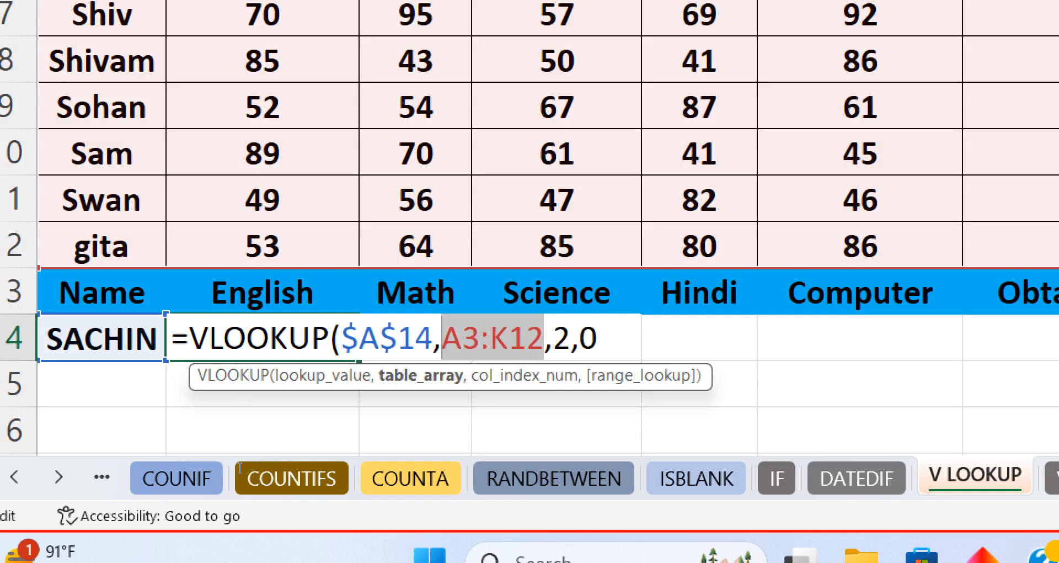
key("F4")
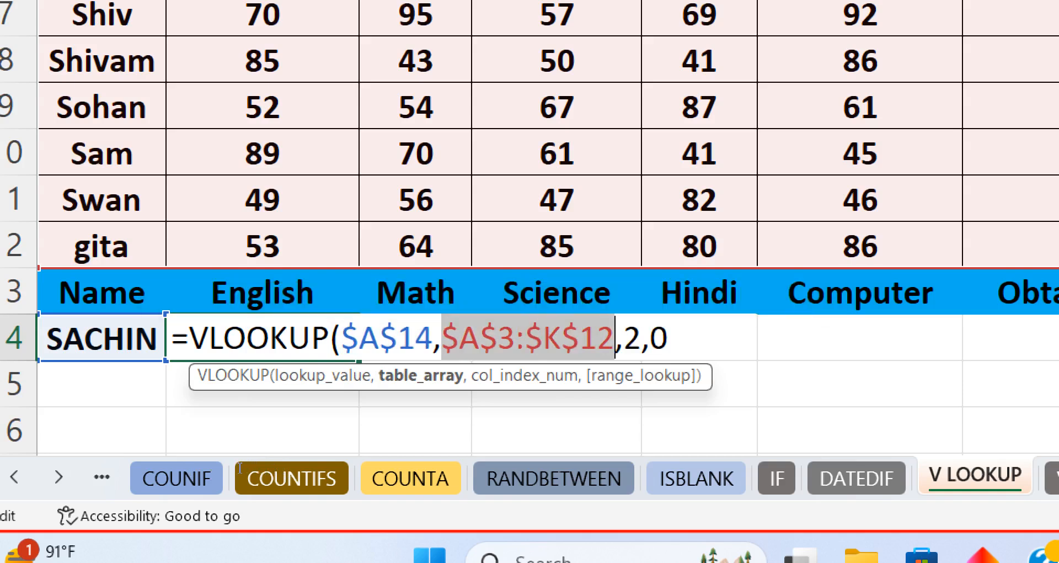
key("End")
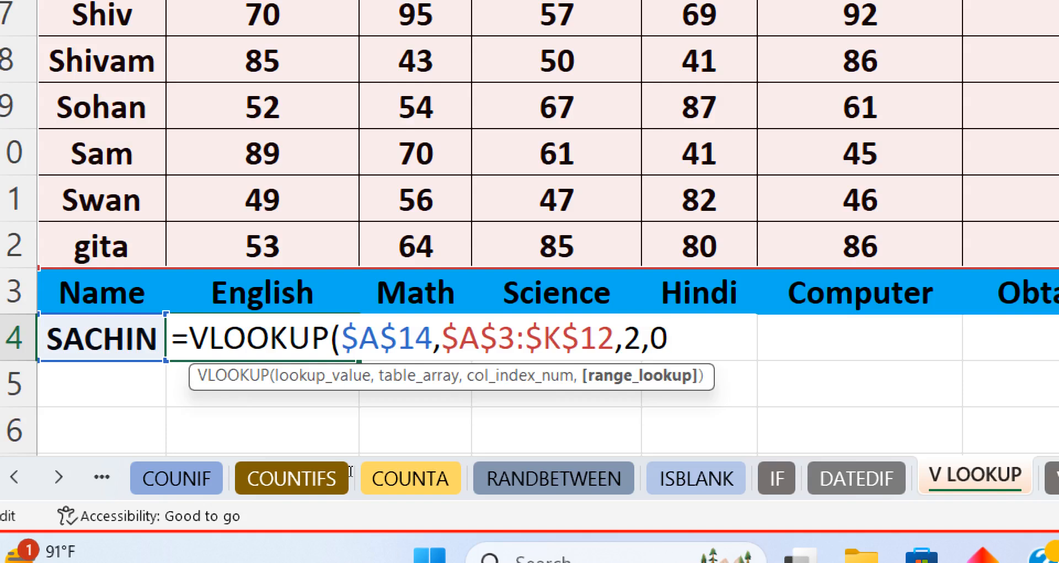
key("Return")
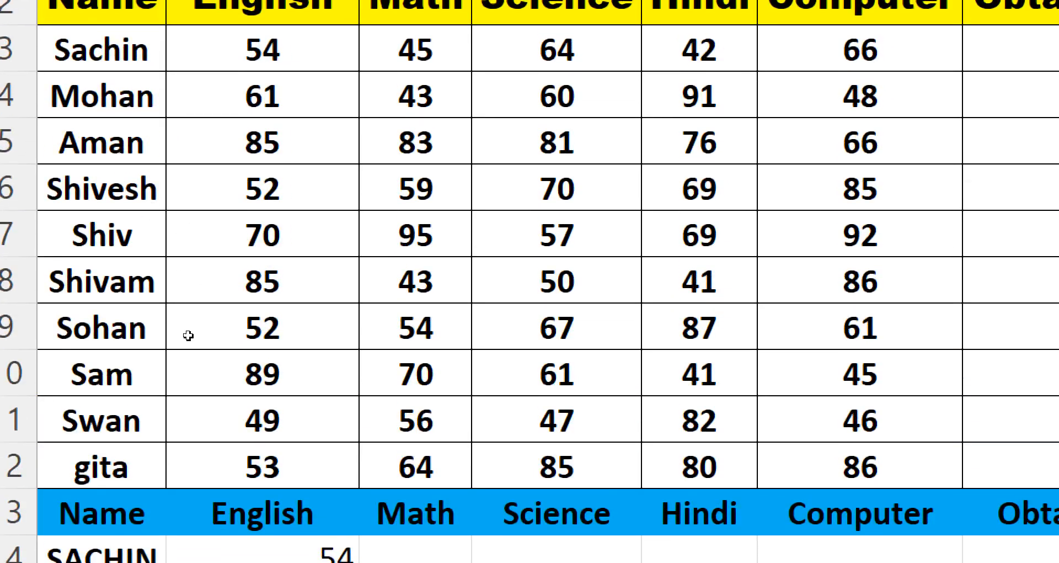
- Fill the B14 formula right across row 14 through H14 and center-align the results
key("Up")
key("shift+Right")
key("shift+Right")
key("shift+Right")
key("shift+Right")
key("shift+Right")
key("shift+Right")
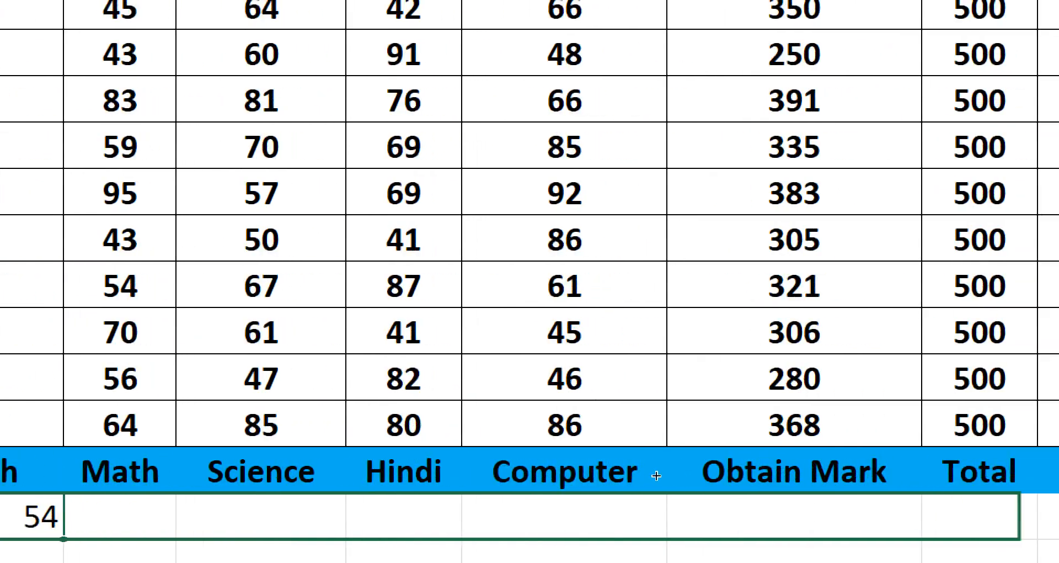
key("ctrl+r")
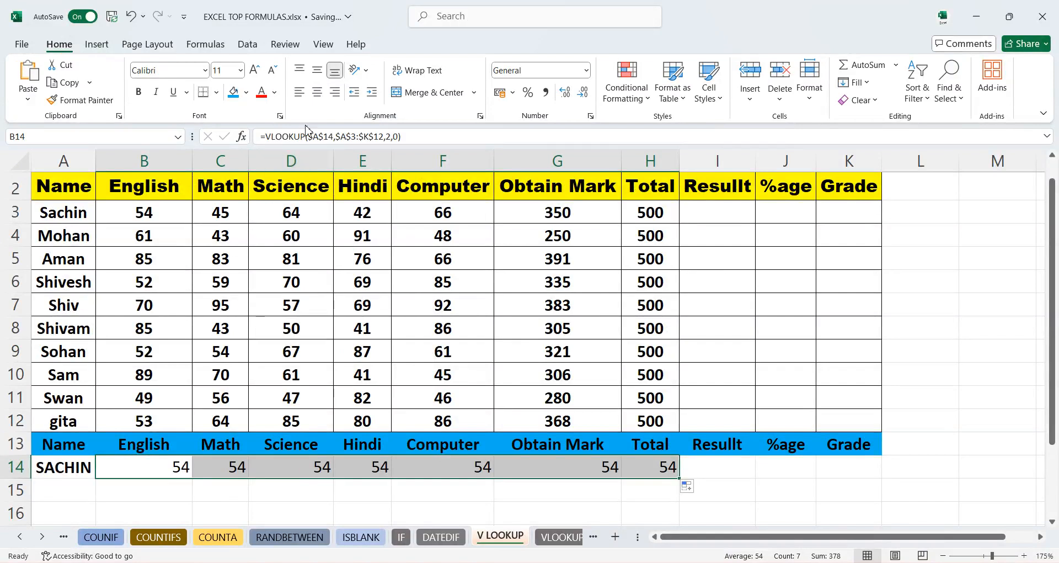
left_click(318, 92)
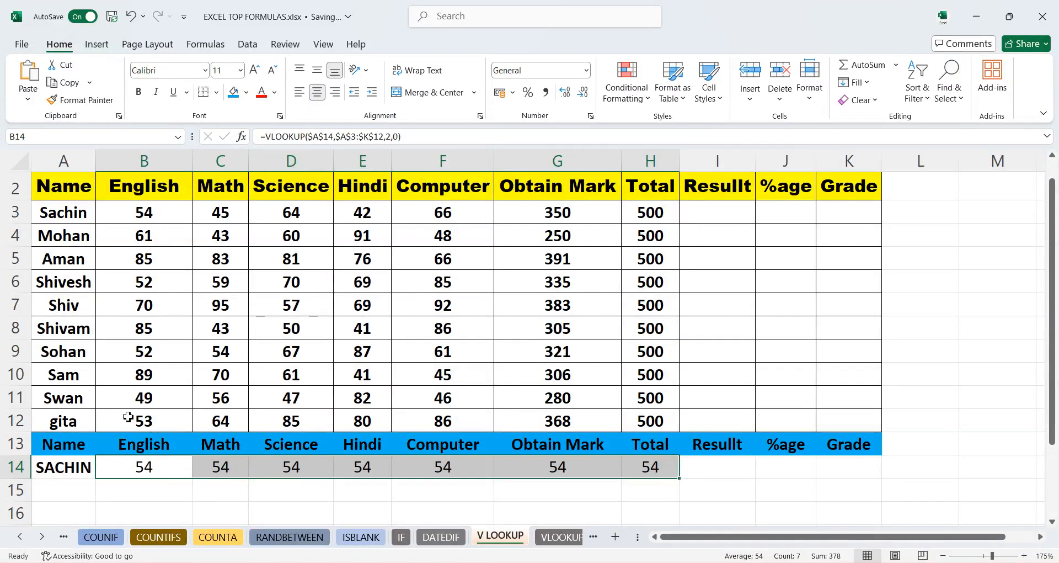
- Change the column index in the C14 formula to 3
left_click(230, 467)
double_click(230, 467)
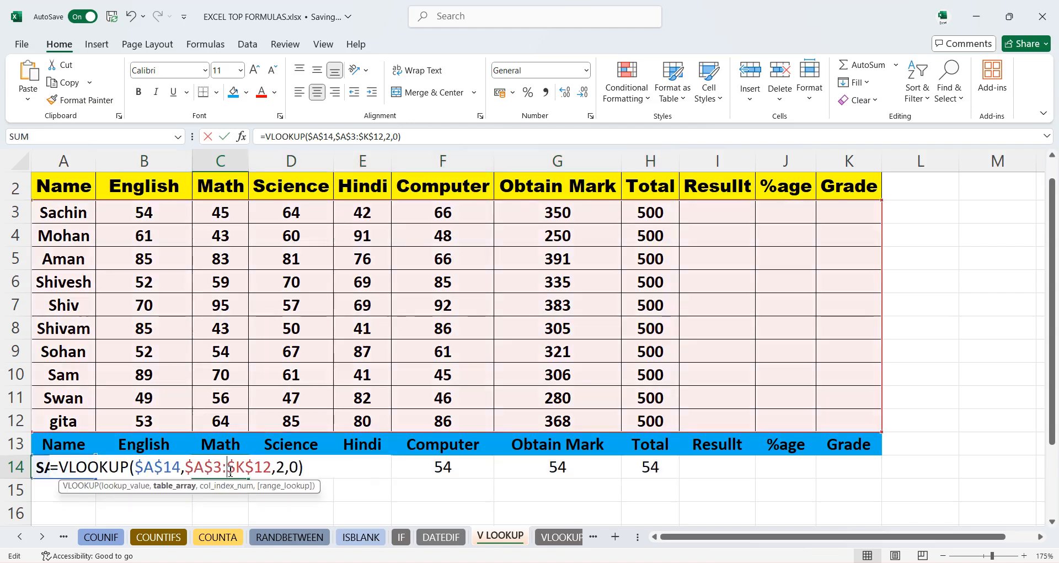
left_click(285, 469)
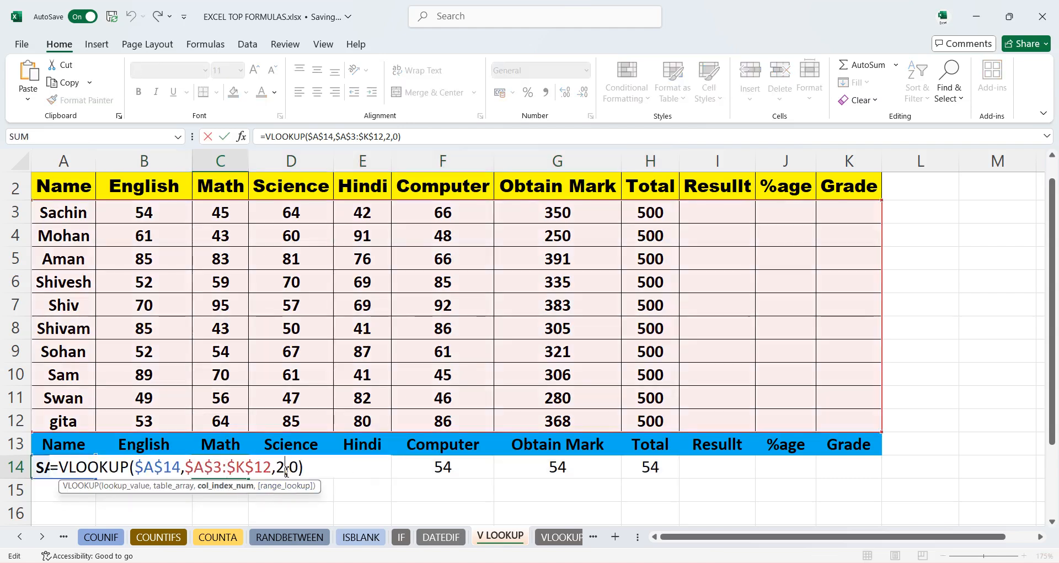
key("BackSpace")
type("3")
key("Return")
- Change the column index in the D14 formula to 4
double_click(285, 470)
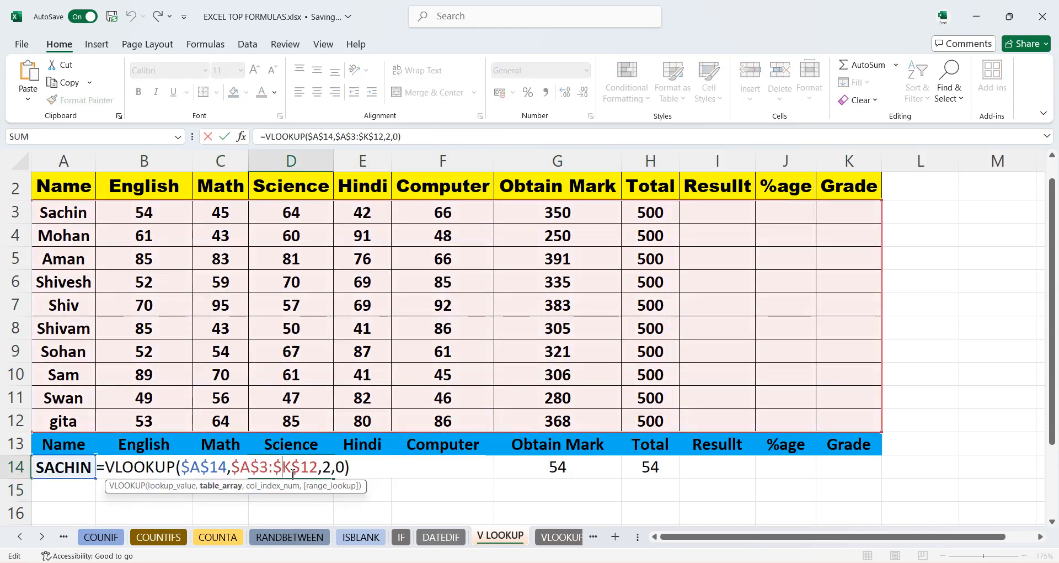
left_click(330, 469)
key("BackSpace")
type("4")
key("Return")
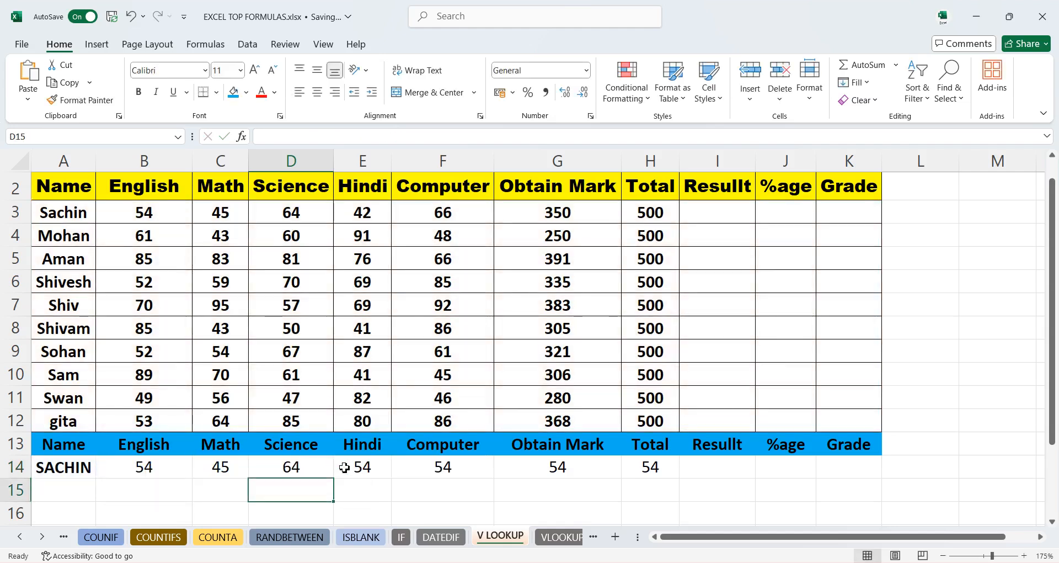
- Change the column index in the E14 formula to 5
double_click(344, 466)
left_click(466, 467)
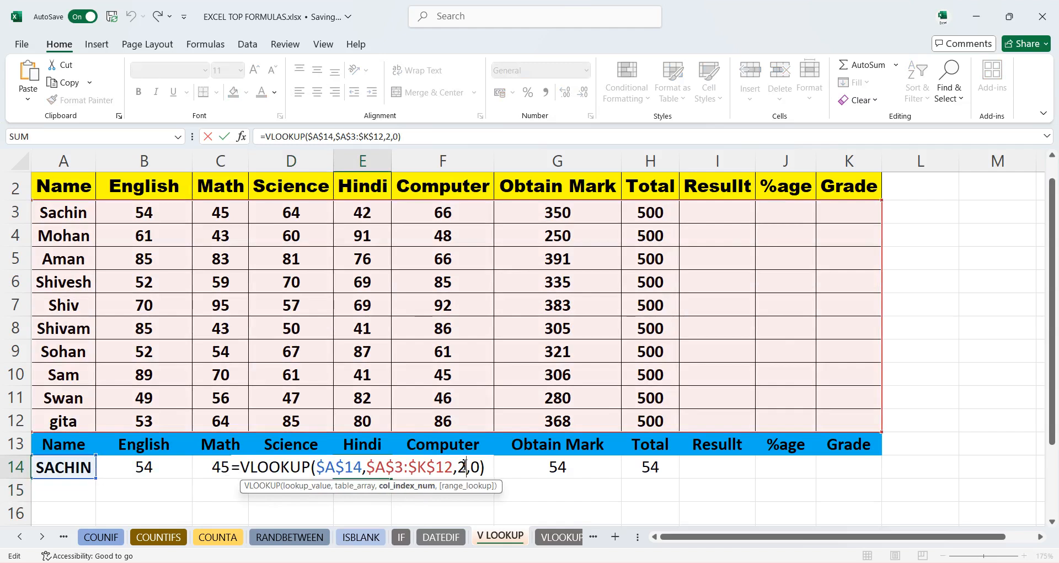
key("BackSpace")
type("5")
key("Return")
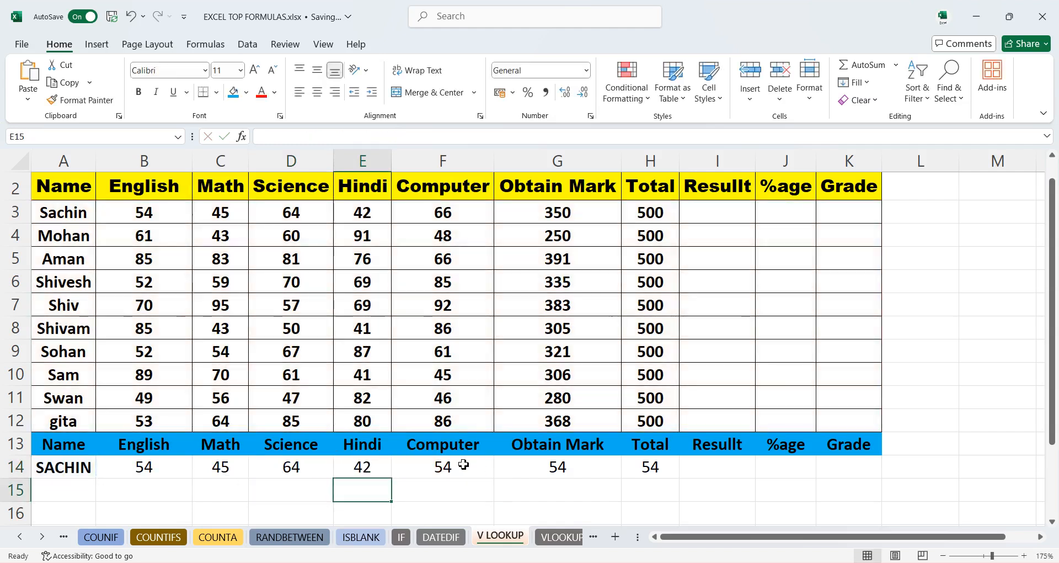
- Change the column index in the F14 formula to 6
left_click(449, 464)
double_click(451, 466)
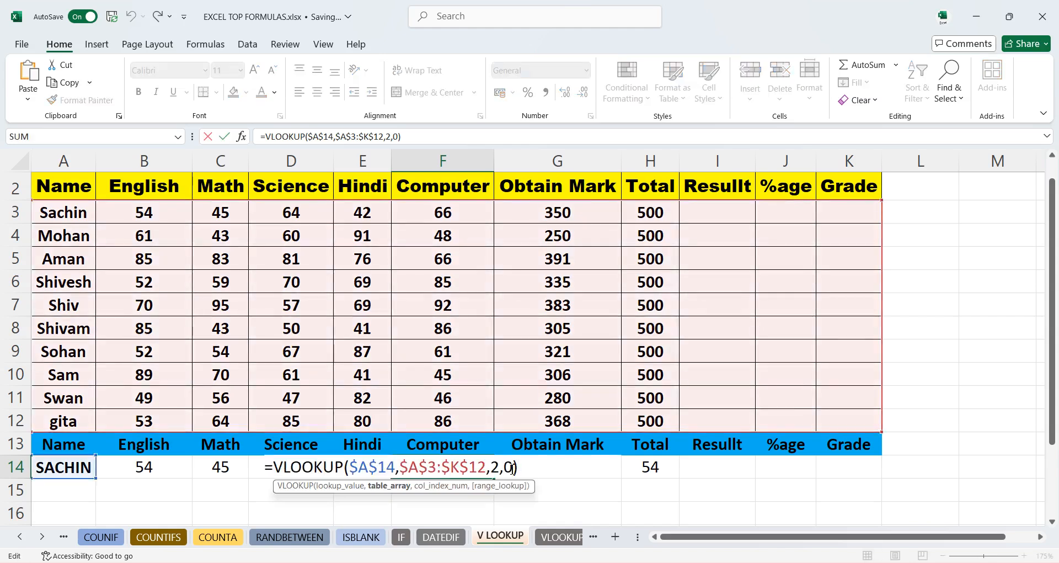
left_click(502, 468)
key("BackSpace")
type("6")
key("Return")
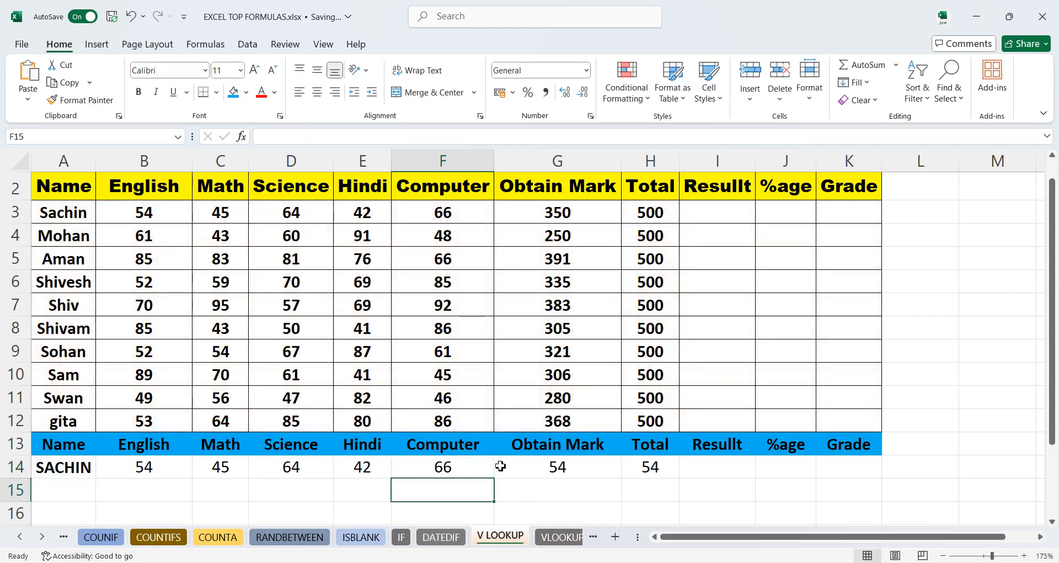
- Change the column index in the G14 formula to 7
double_click(563, 468)
left_click(630, 470)
key("BackSpace")
type("7,0)")
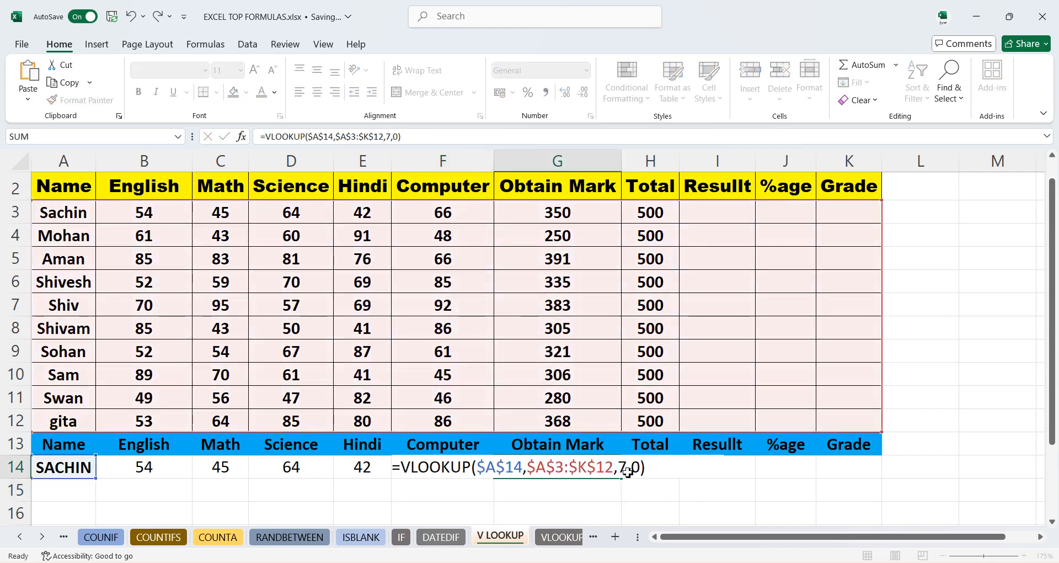
key("Return")
- Change the column index in the H14 formula to 8
double_click(650, 468)
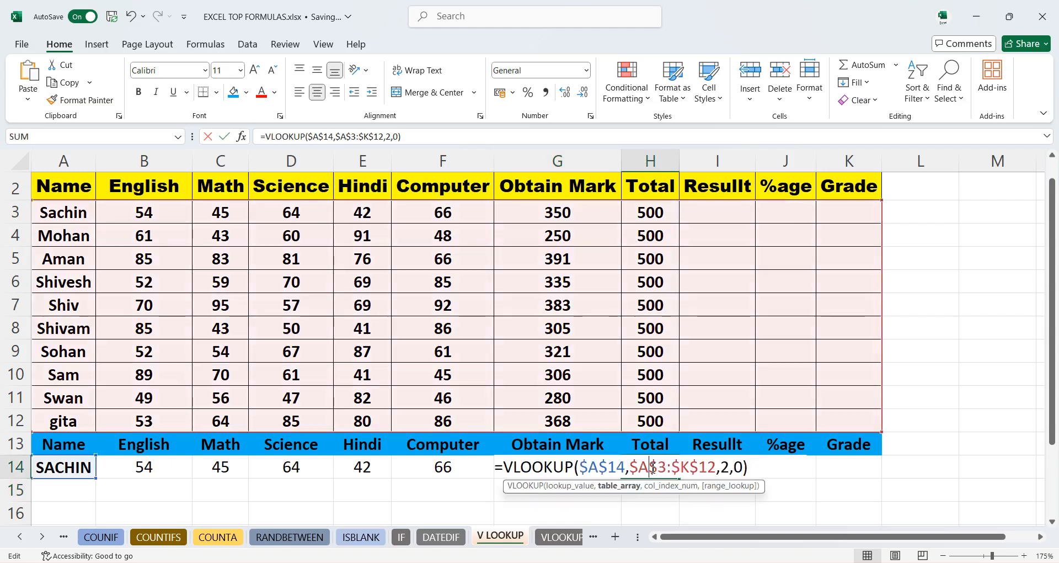
left_click(731, 472)
key("BackSpace")
type("8")
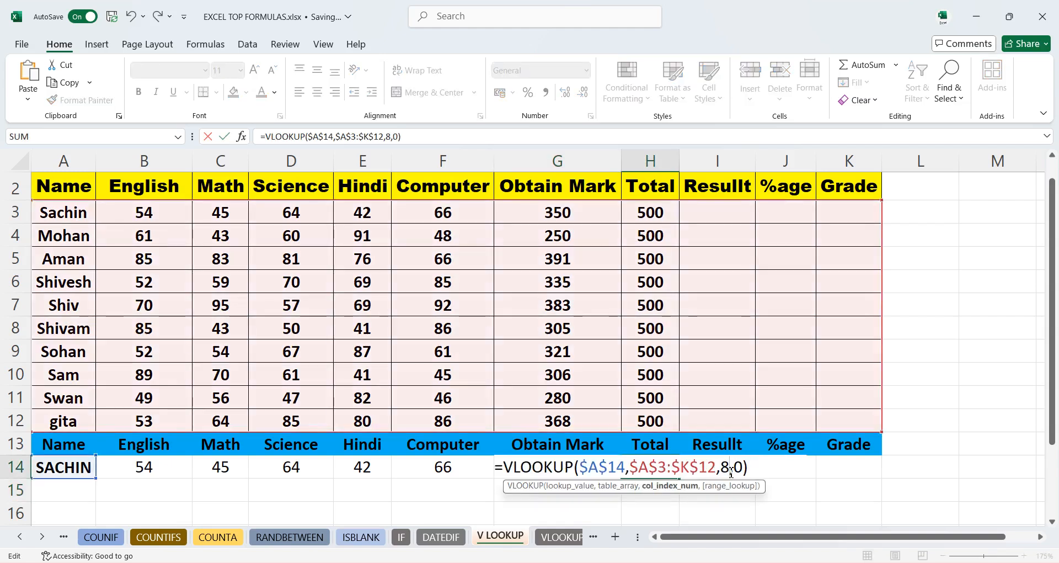
key("Return")
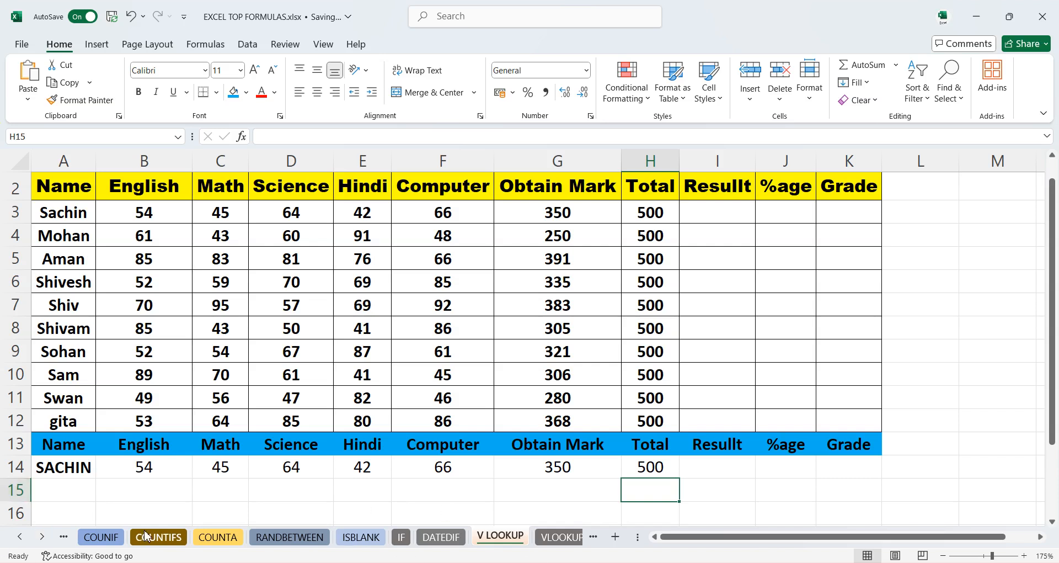
- Rename the student name in A12 to GITA
left_click(72, 466)
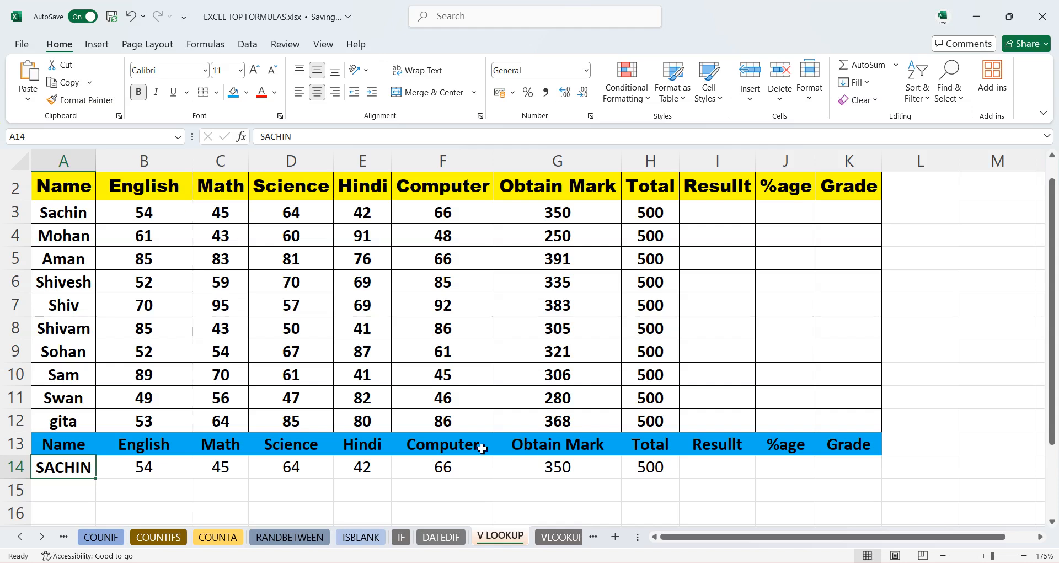
left_click(72, 421)
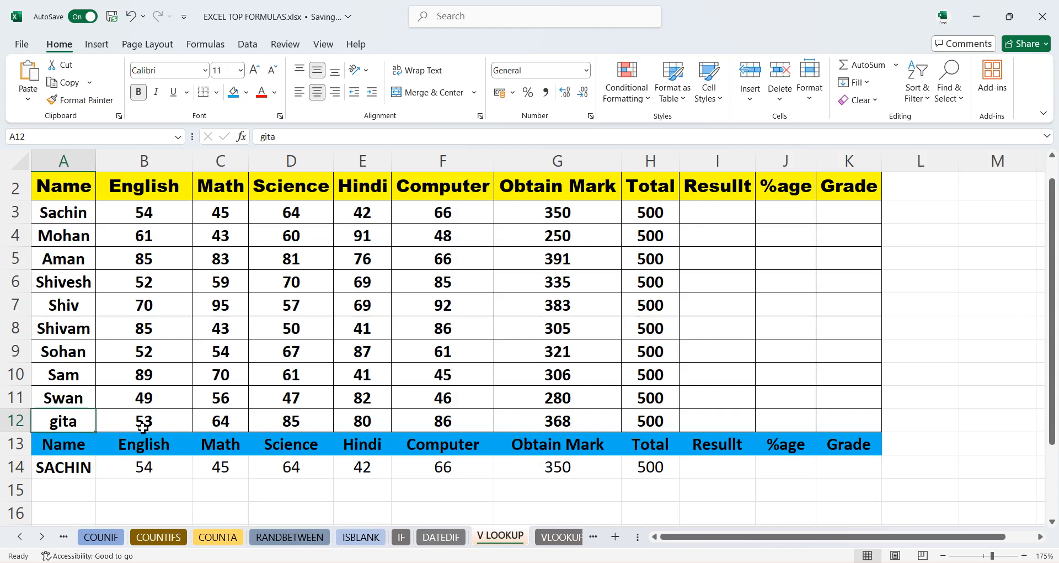
type("GITA")
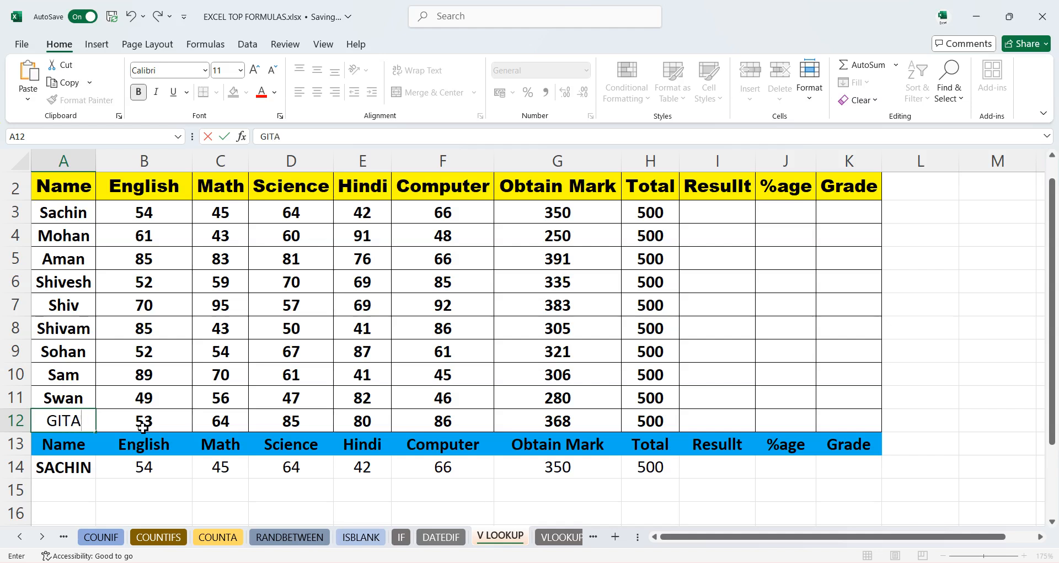
key("Return")
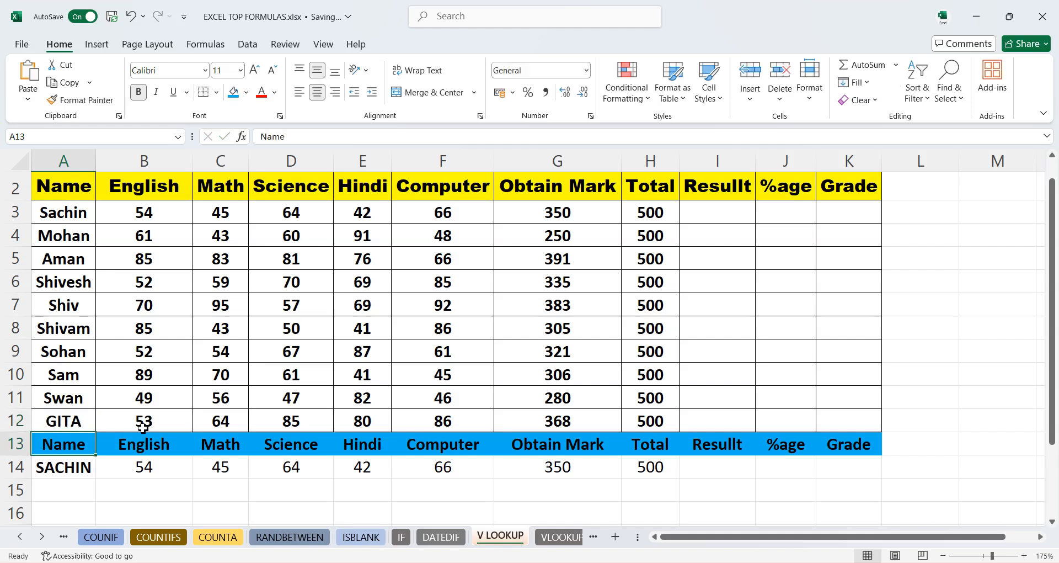
- Enter GITA as the lookup name in A14 to retrieve her marks
left_click(73, 463)
type("GITA")
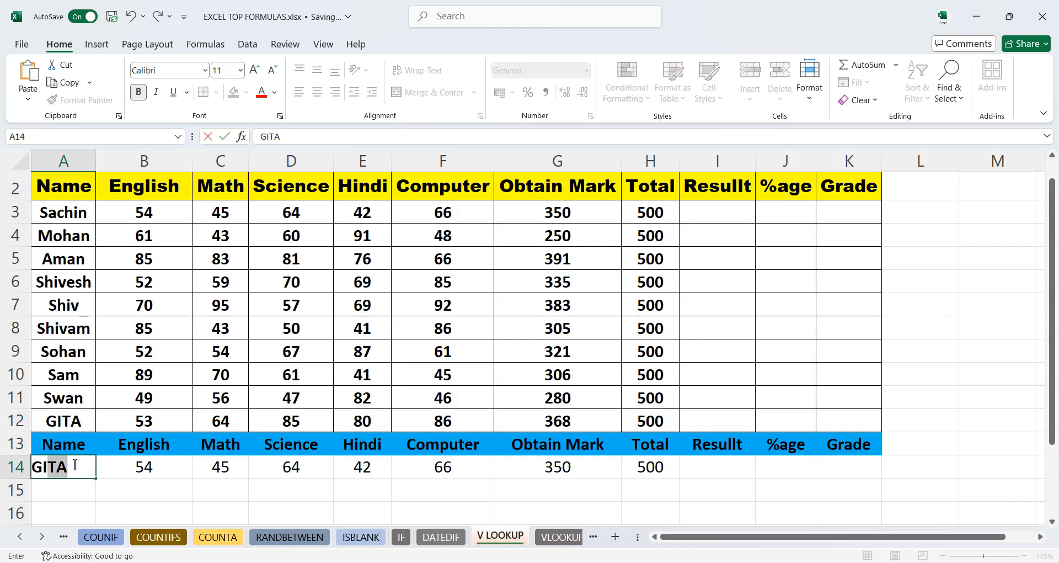
key("Return")
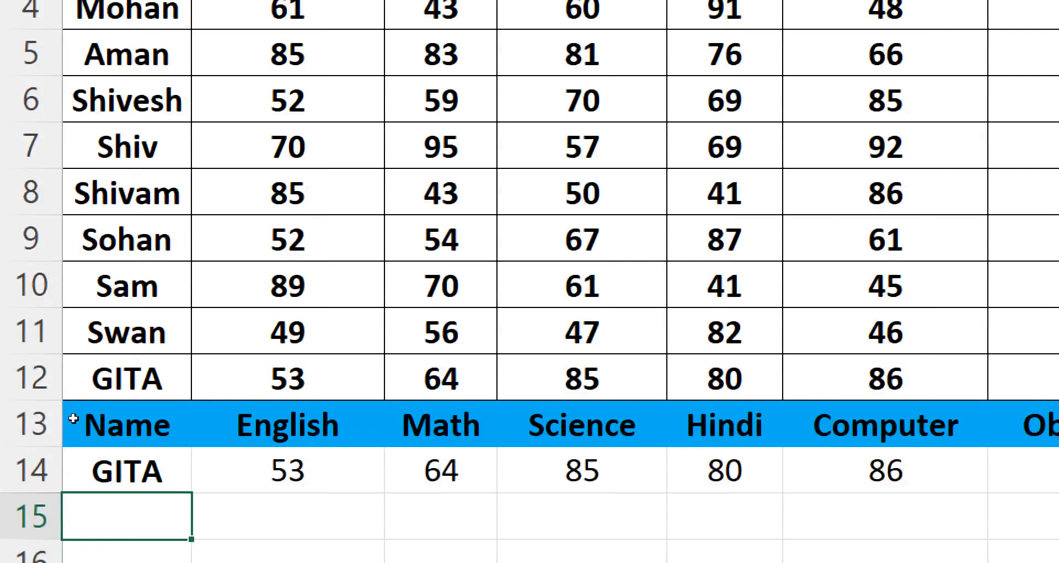
- Enter SWAN as the lookup name in A14 to retrieve his marks
left_click(71, 467)
type("SWAN")
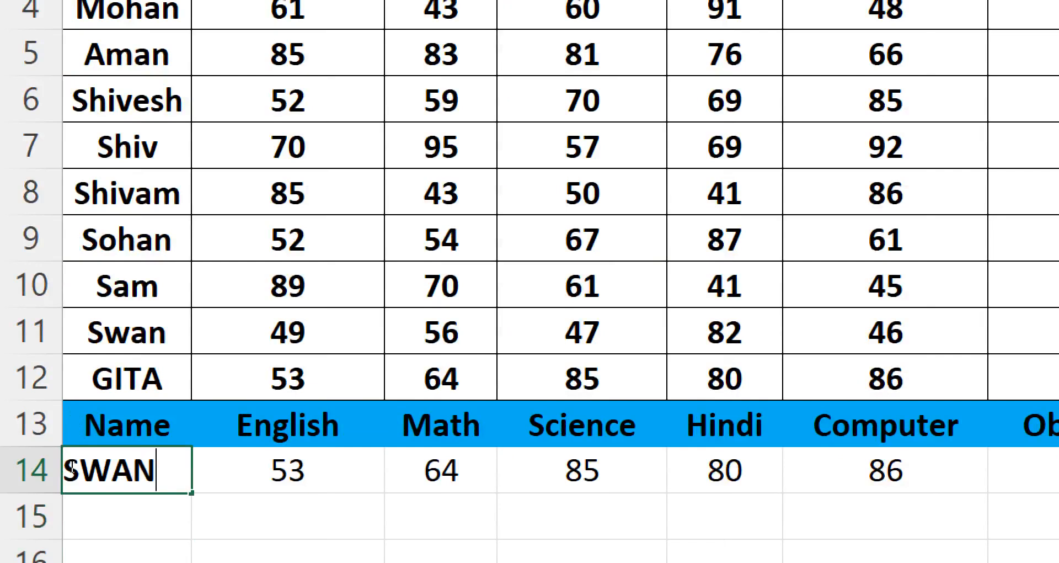
key("Return")
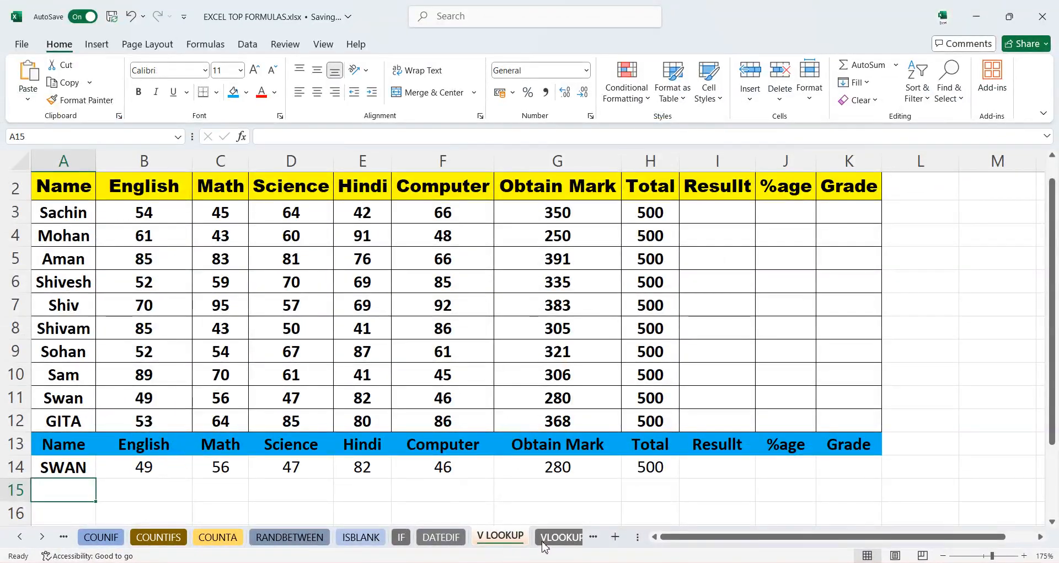
- Switch to the VLOOKUP C sheet and enter GITA as the lookup name in A16
left_click(549, 542)
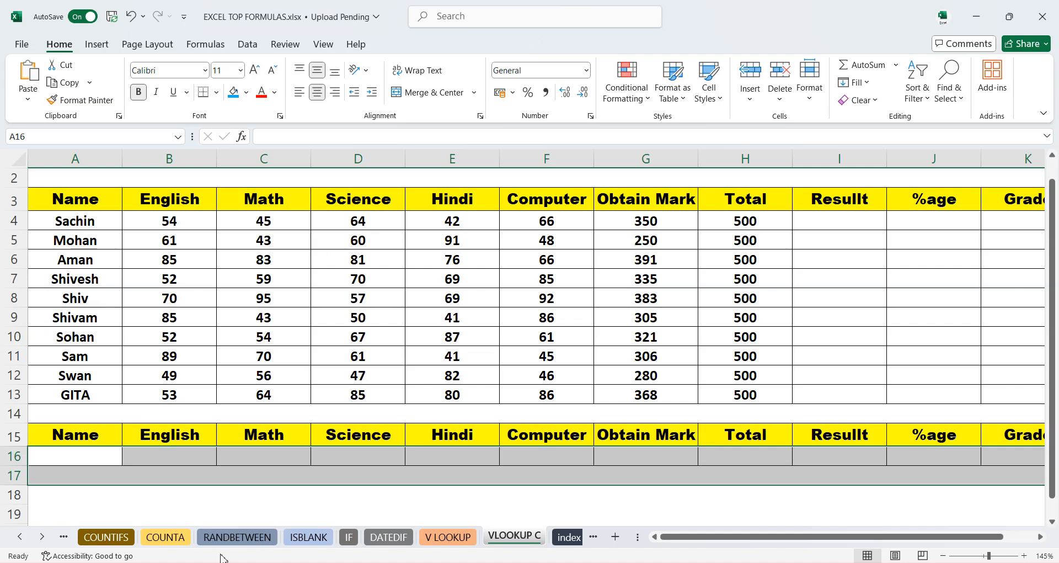
left_click(167, 494)
left_click(96, 451)
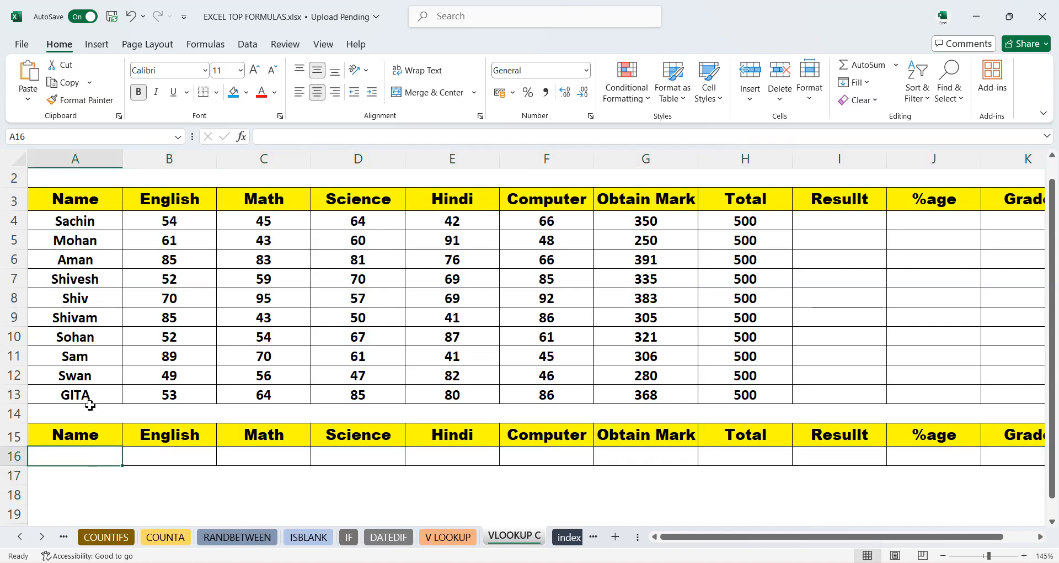
type("GITA")
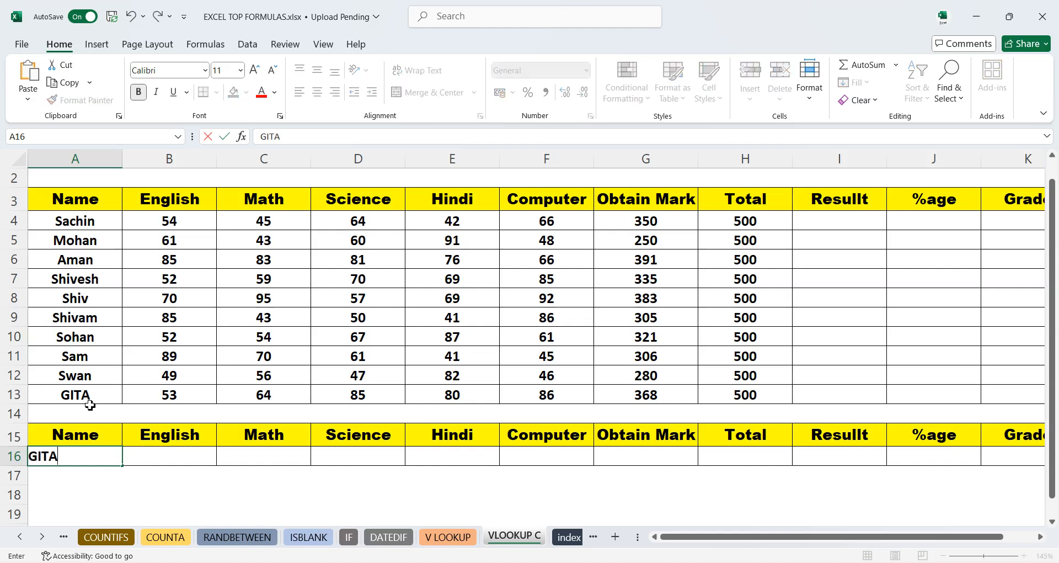
key("Tab")
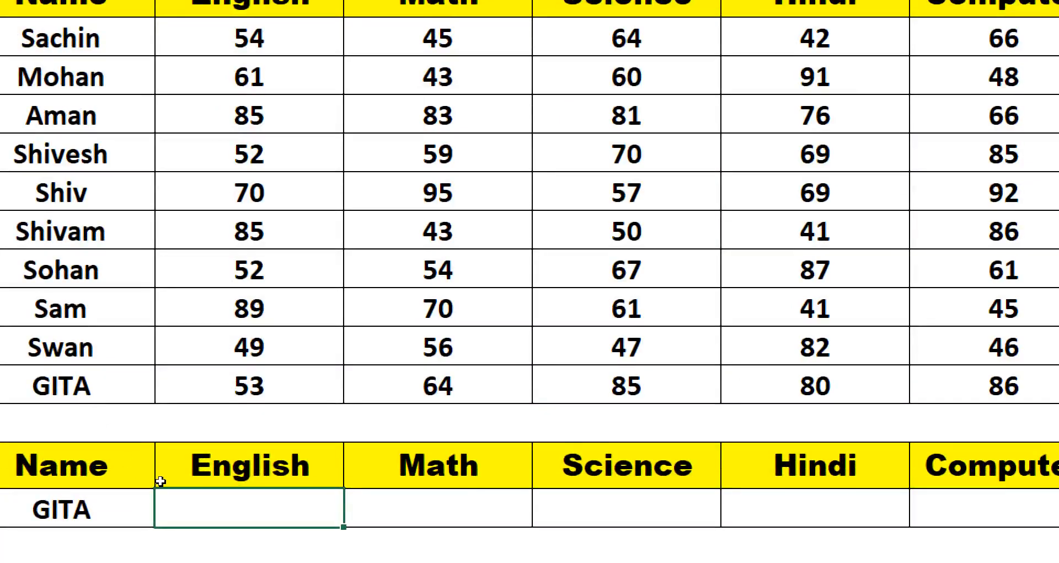
- Start a VLOOKUP formula in B16 using A16 as the lookup value
type("=VL")
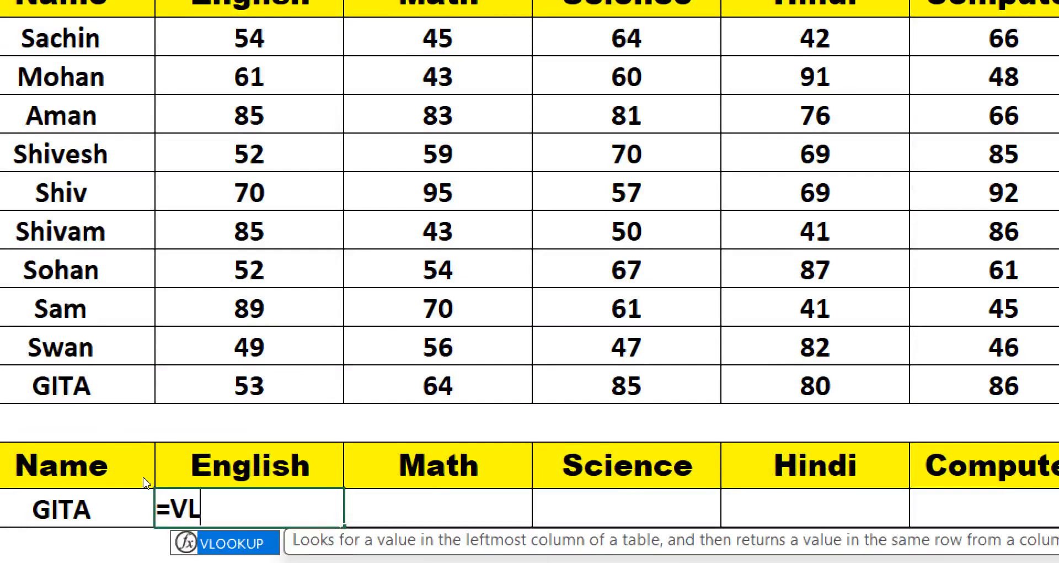
key("Tab")
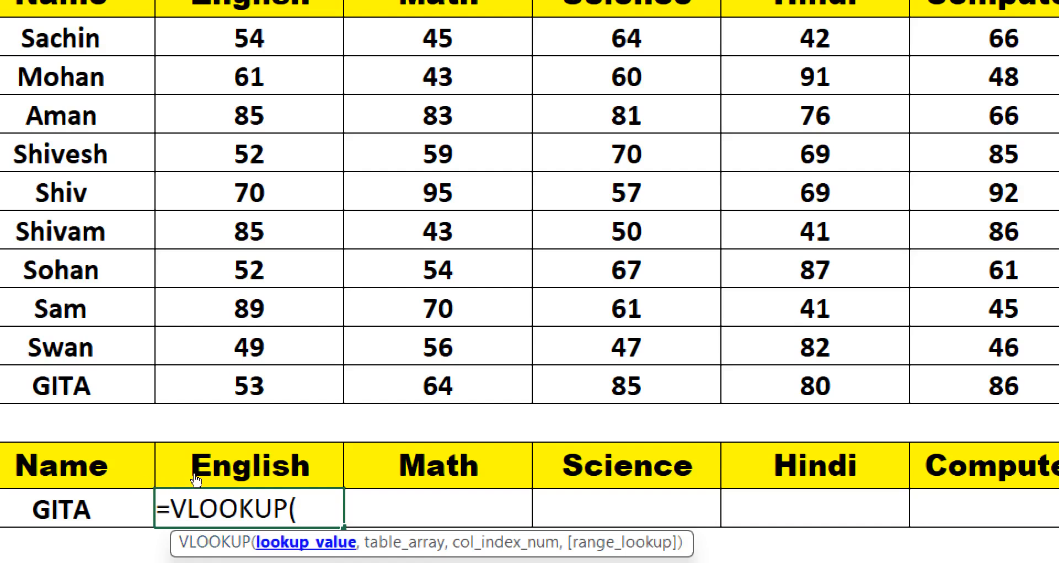
key("Left")
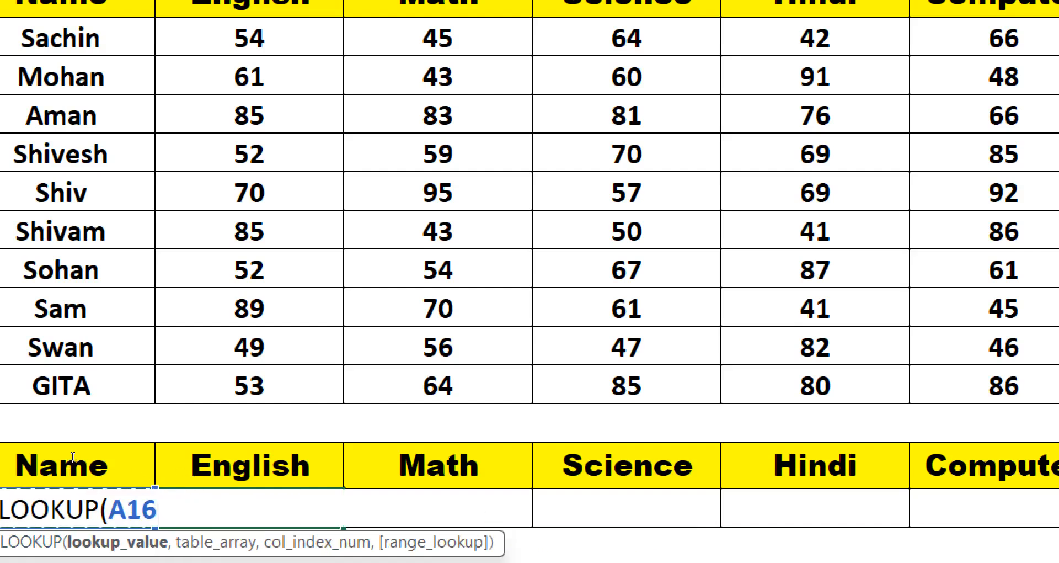
type(",")
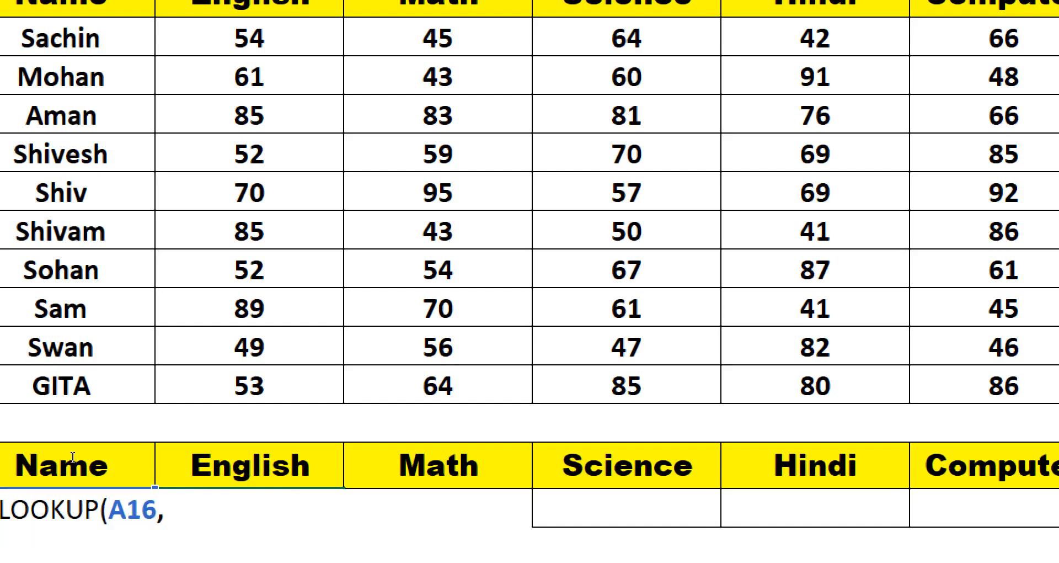
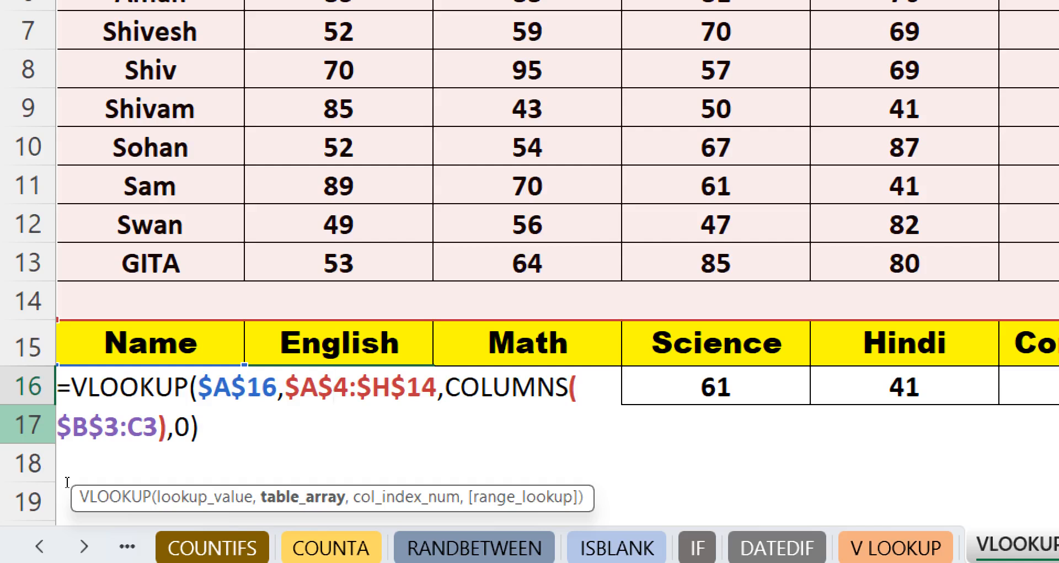
- Finish the VLOOKUP formula in B16 with COLUMNS($B$3:C3) as the column index and 0 for exact match
key("Return")
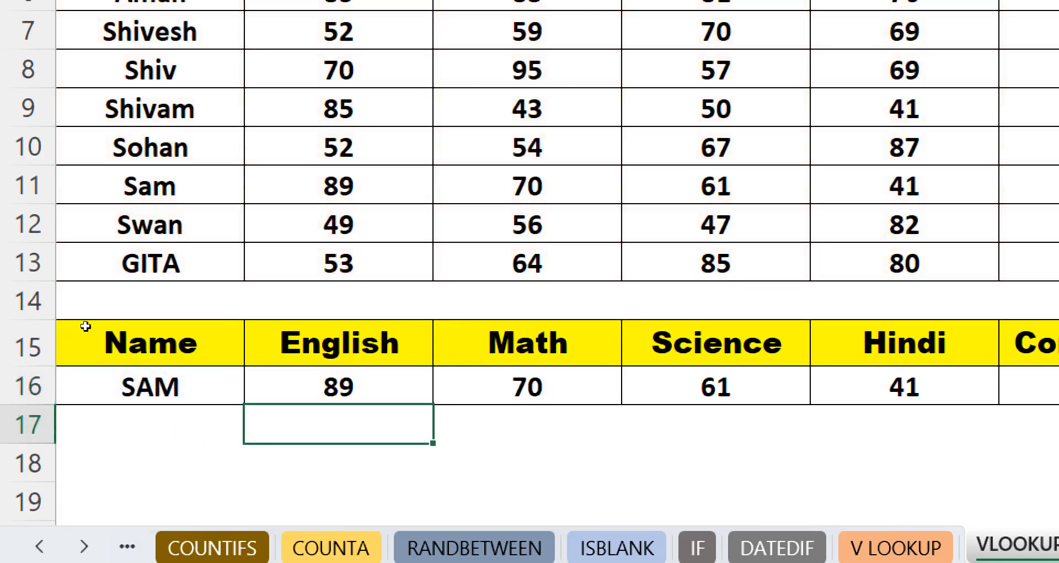
- Enter SHIV as the lookup name in A16 to retrieve his marks
left_click(160, 71)
left_click(143, 385)
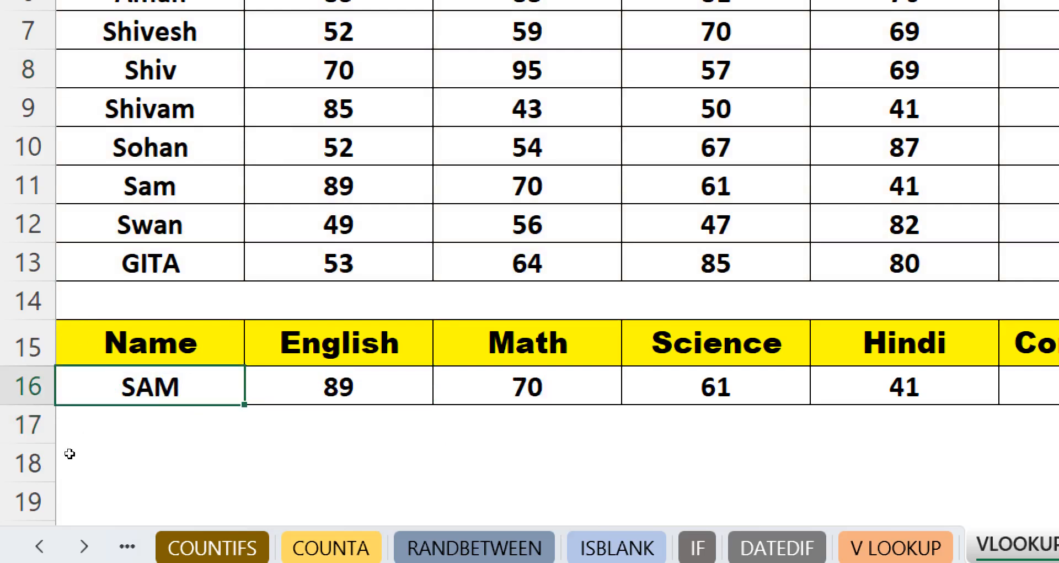
type("SHI")
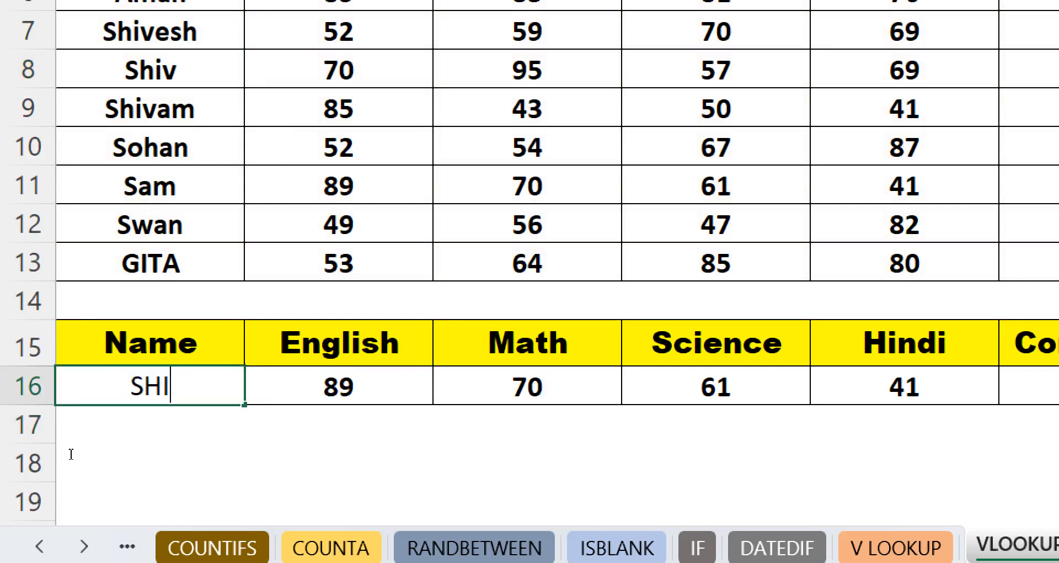
type("V")
key("Return")
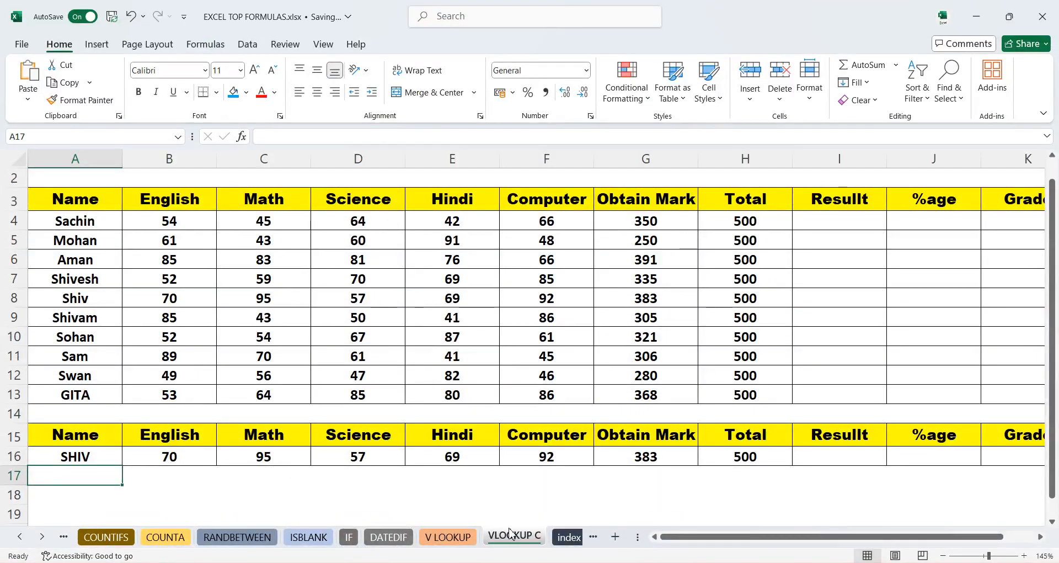
- Switch to the index sheet and enter =INDEX(B4:B9,H4) in G4 under Product
left_click(568, 537)
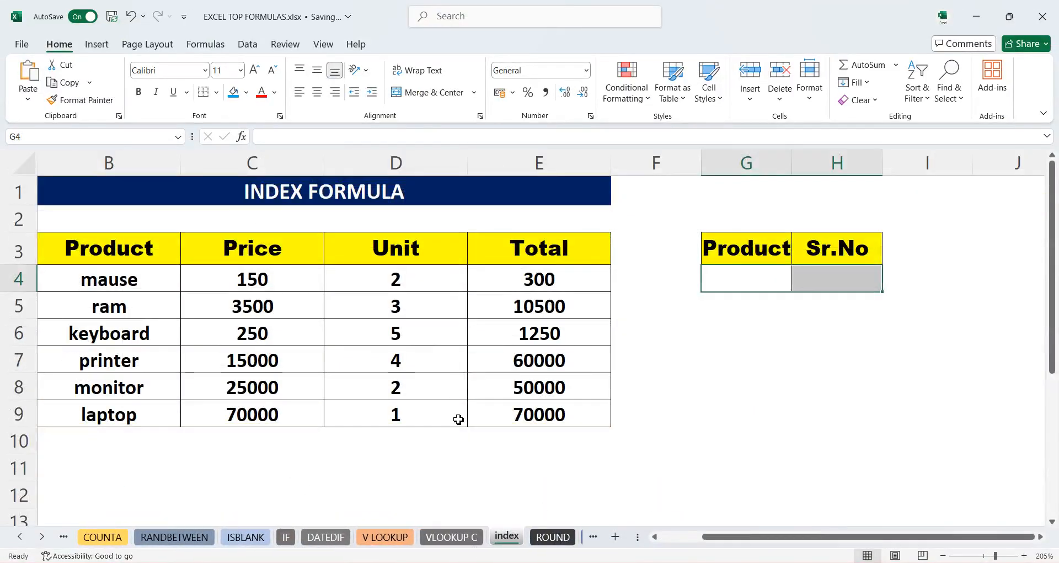
left_click(674, 391)
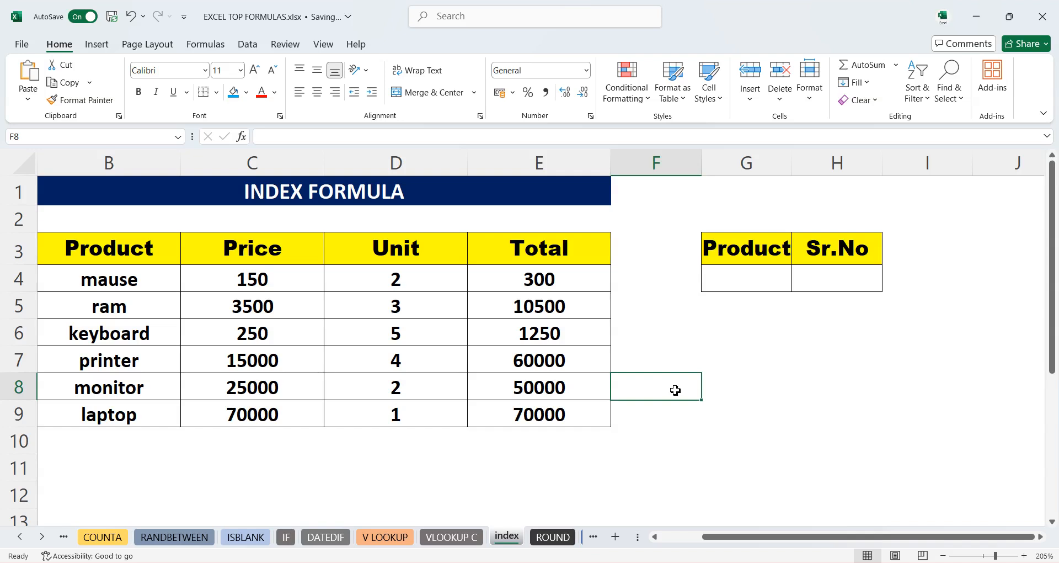
left_click(747, 288)
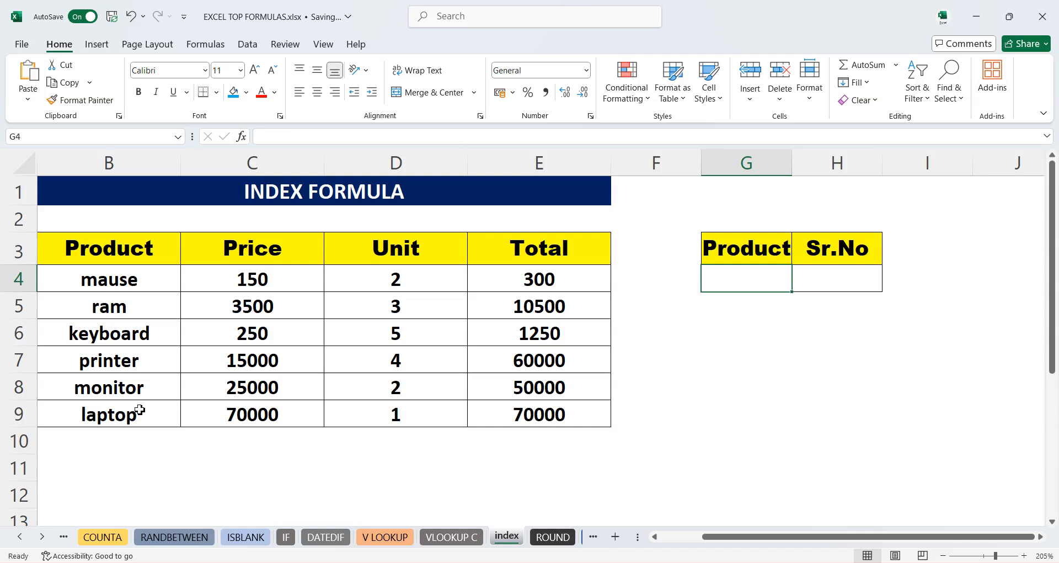
left_click(826, 281)
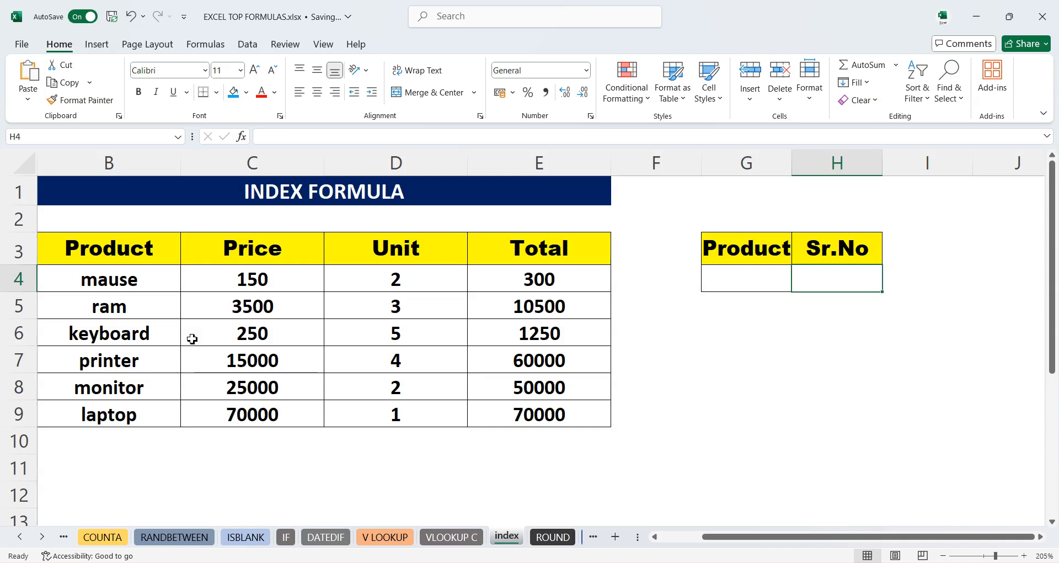
left_click(753, 283)
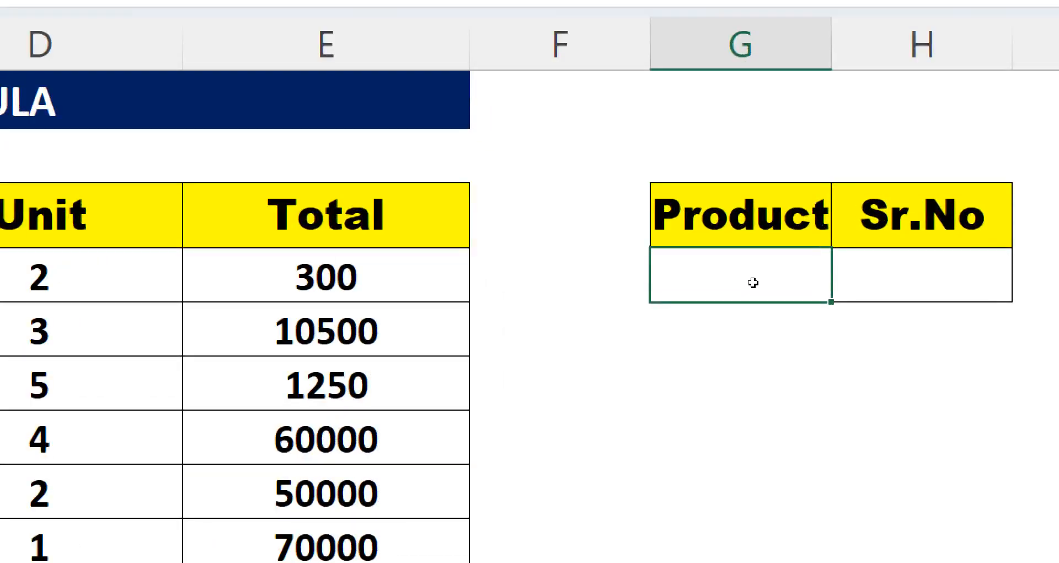
type("=")
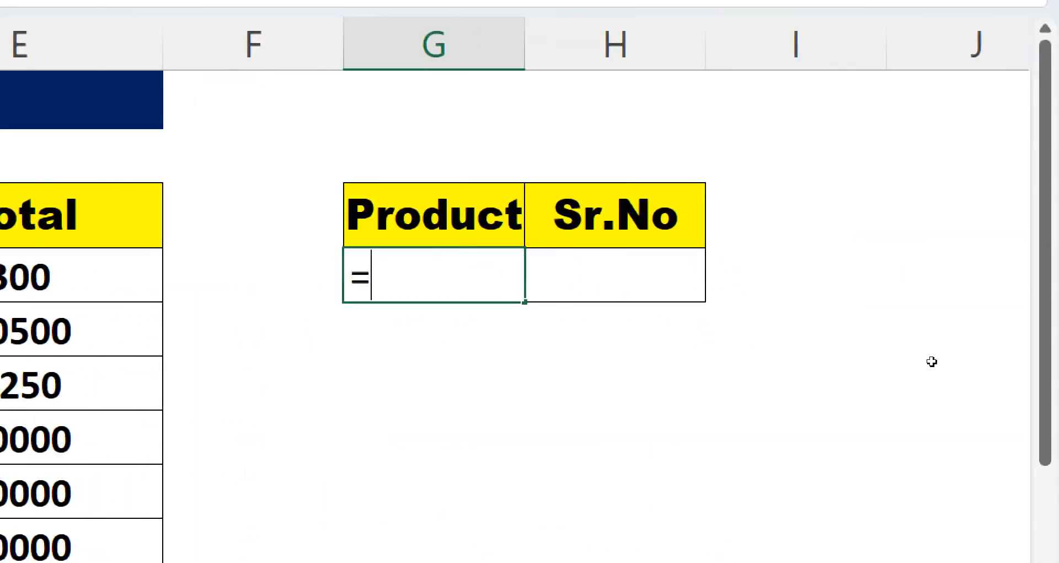
type("IN")
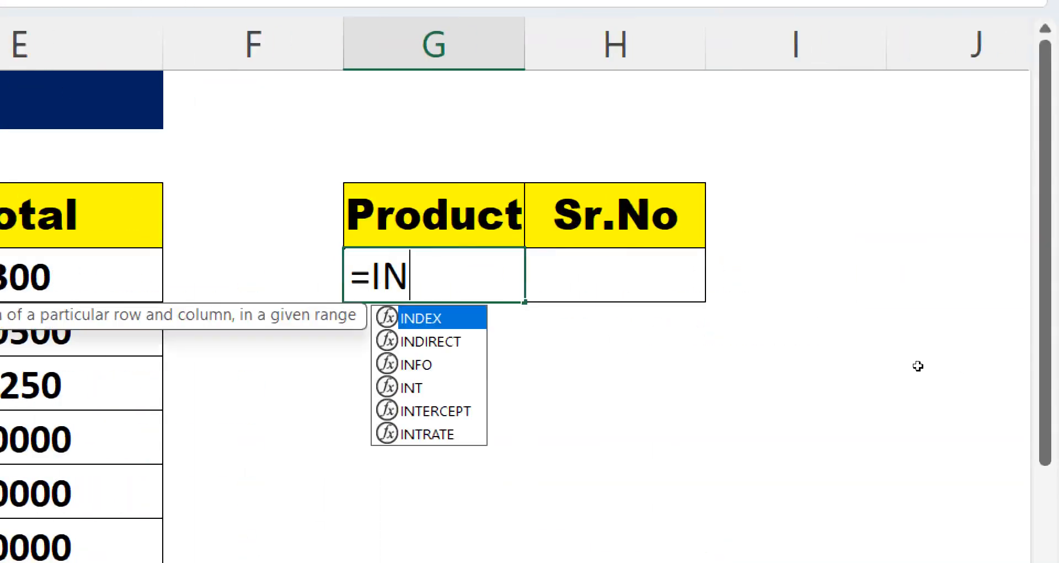
key("Tab")
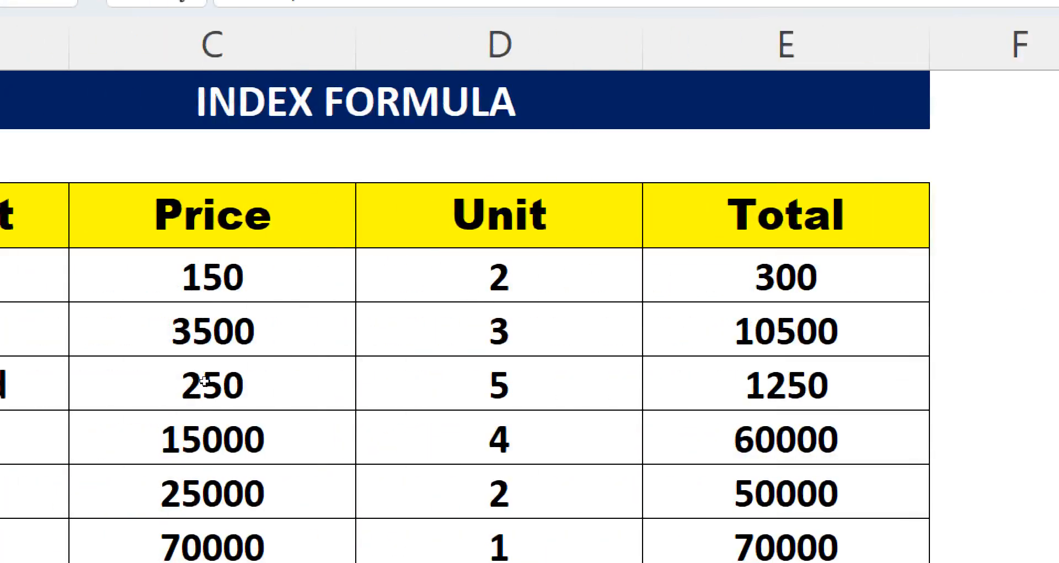
left_click_drag(92, 273, 72, 562)
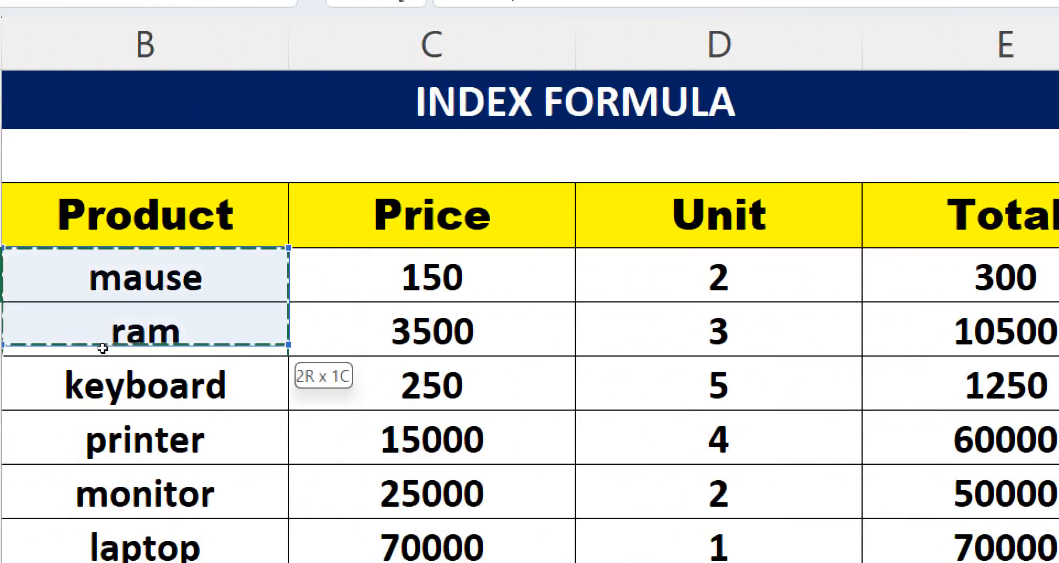
left_click_drag(84, 481, 85, 402)
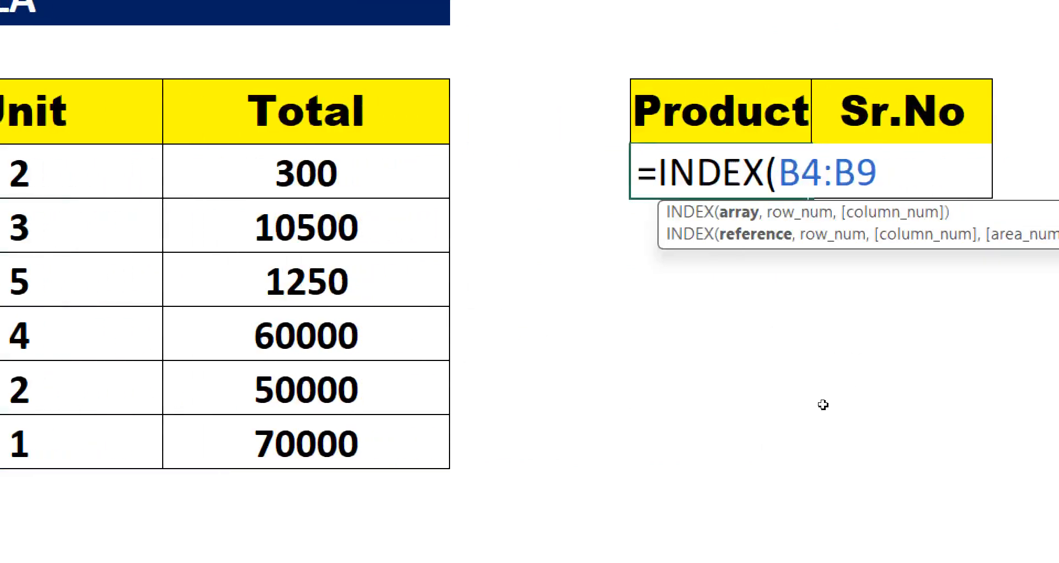
type(",")
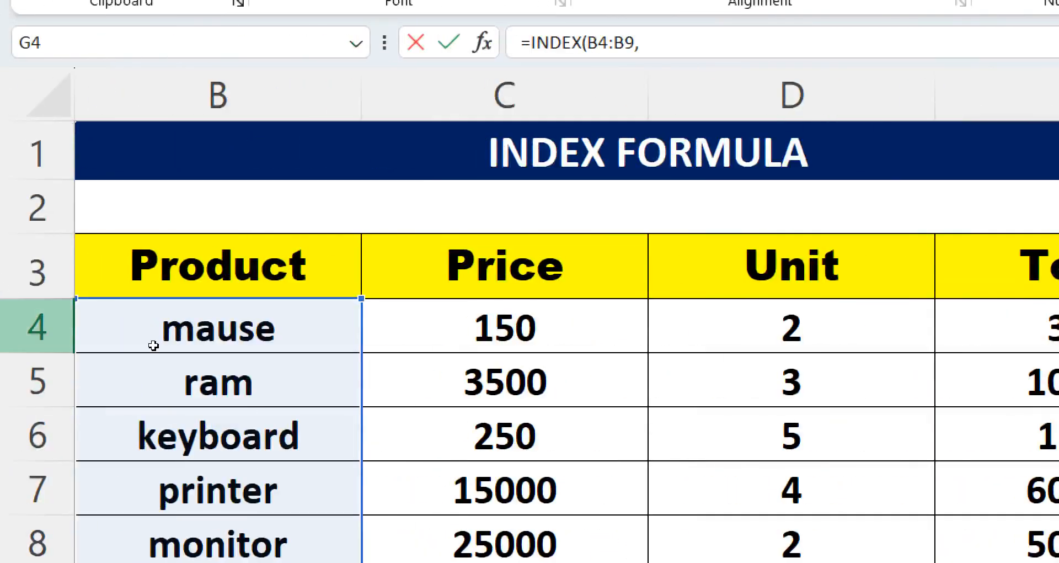
type("H4")
key("Return")
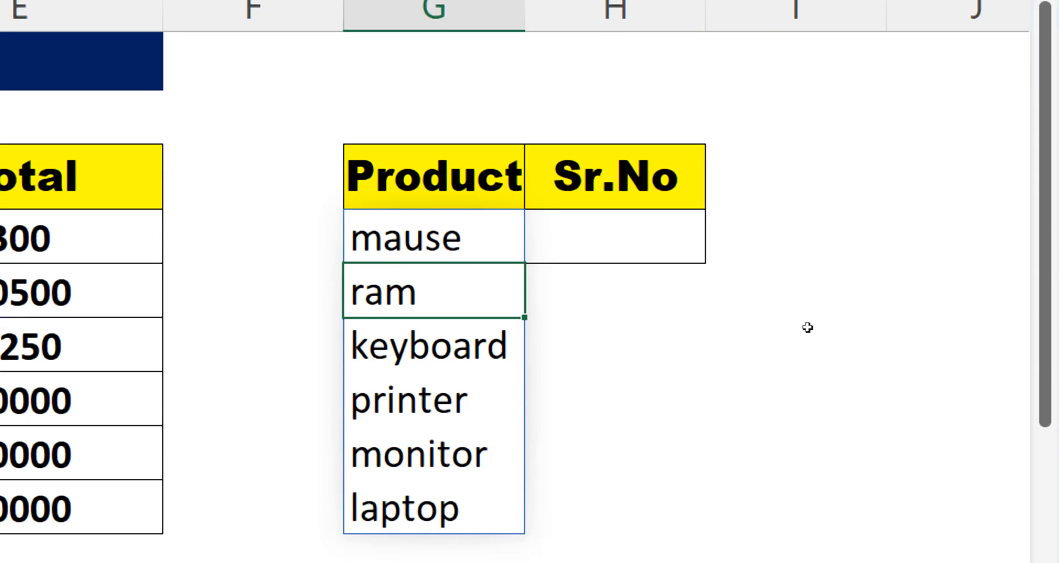
- Enter 2 as the serial number in H4 to return its product
key("Up")
key("Right")
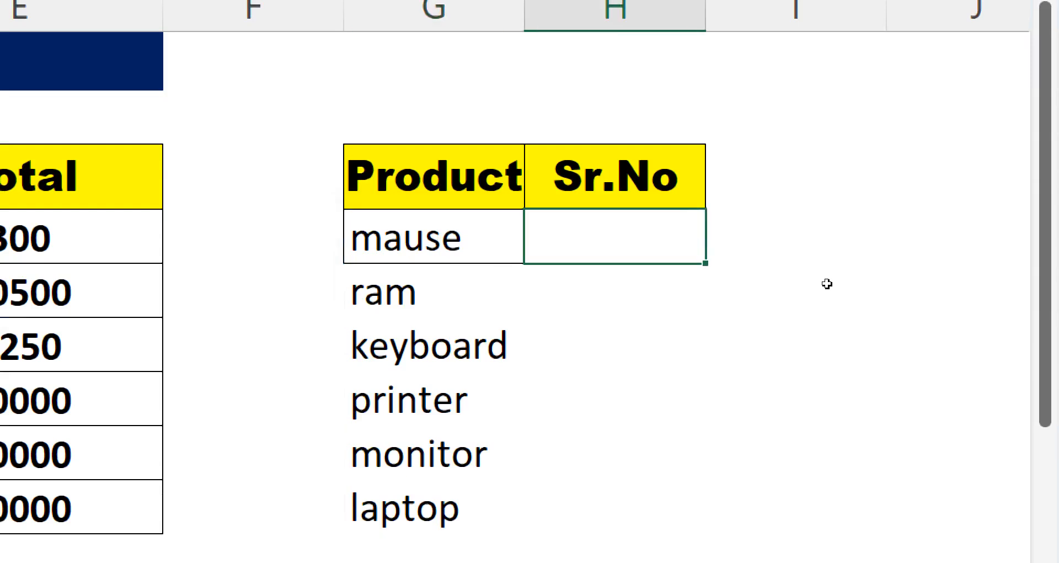
type("2")
key("Return")
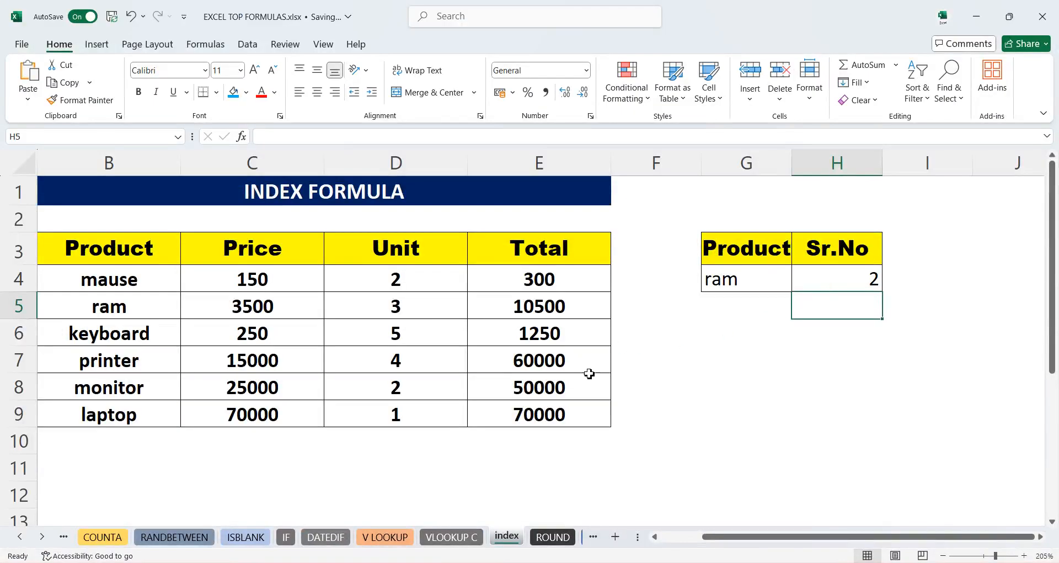
- Change the serial number in H4 to 6
left_click(814, 278)
type("6")
key("Return")
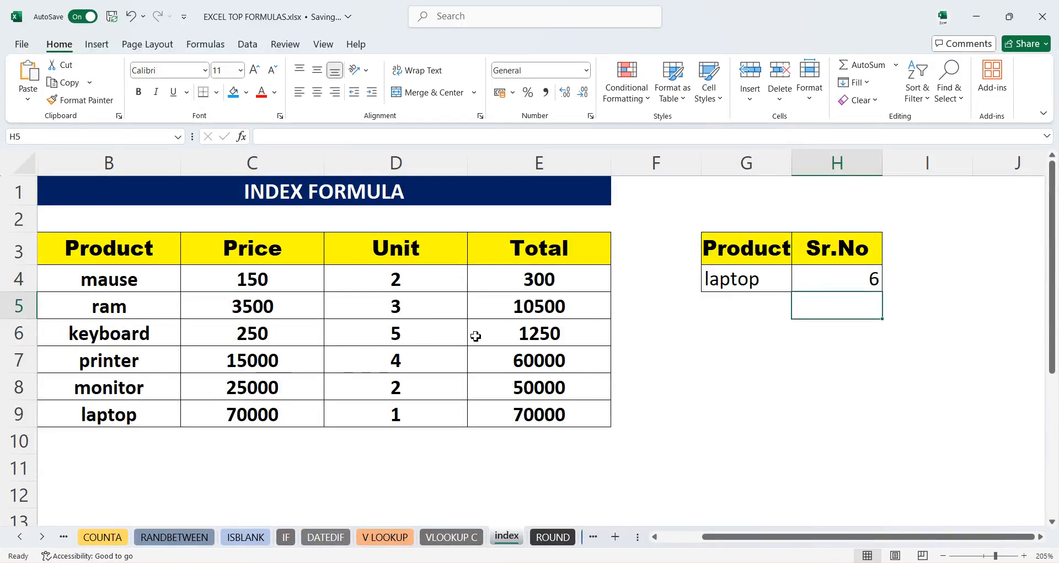
- Change the serial number in H4 to 1
left_click(859, 279)
type("1")
key("Return")
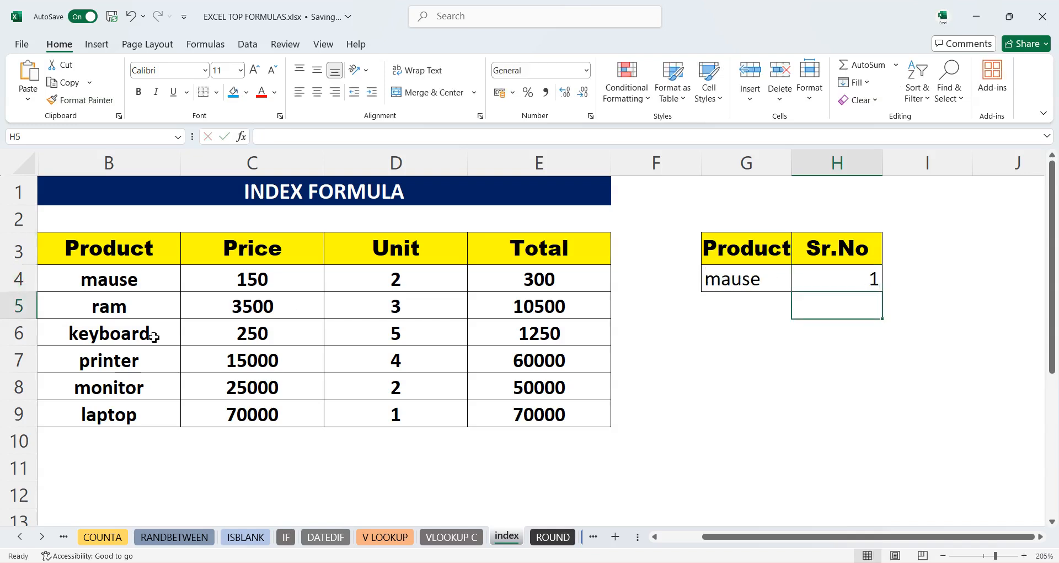
- Change the serial number in H4 to 3
left_click(837, 284)
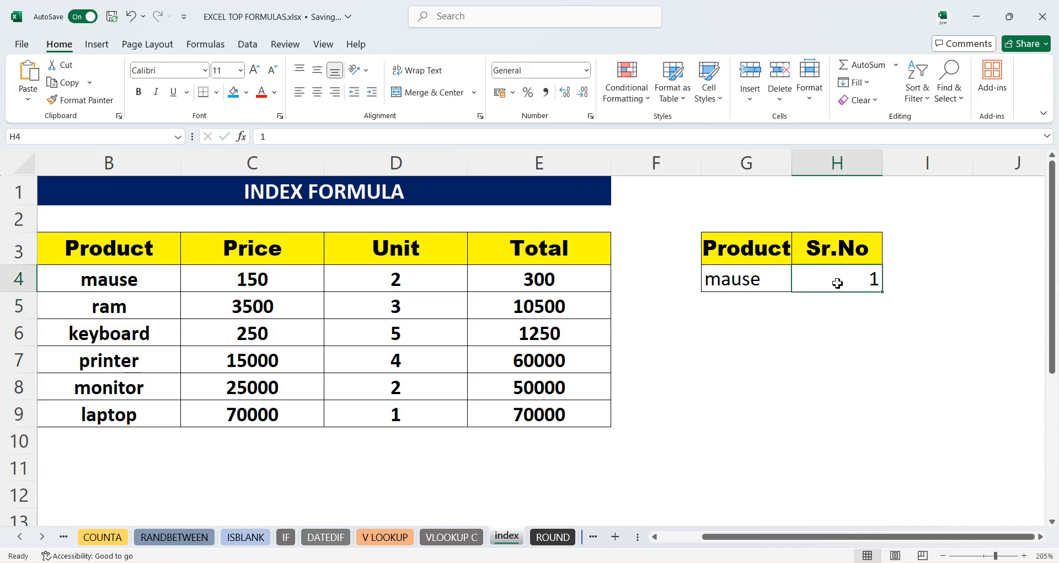
type("3")
key("Return")
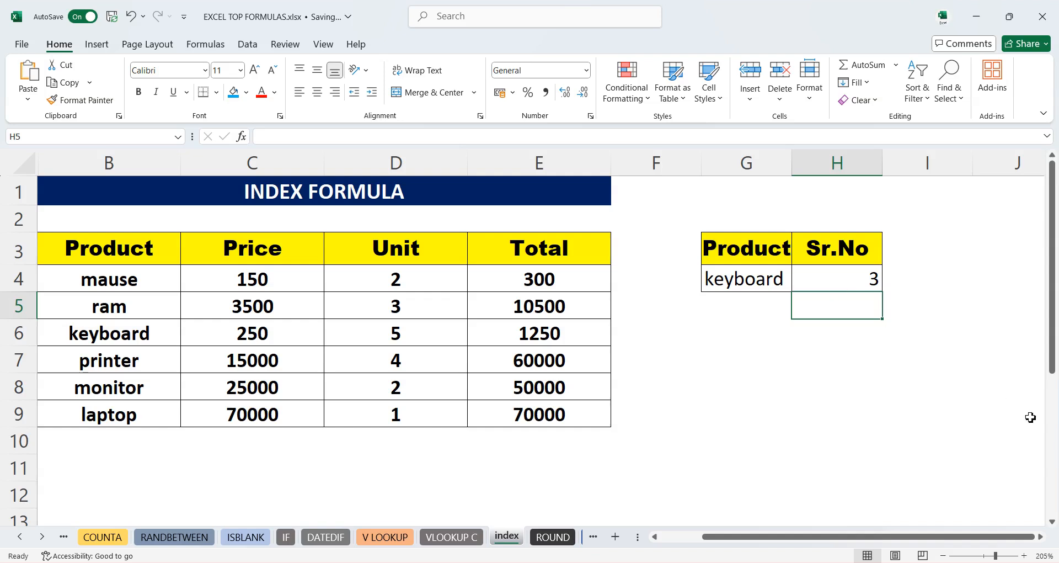
- Open the ROUND sheet and select a cell in the ROUNDED column
left_click(42, 536)
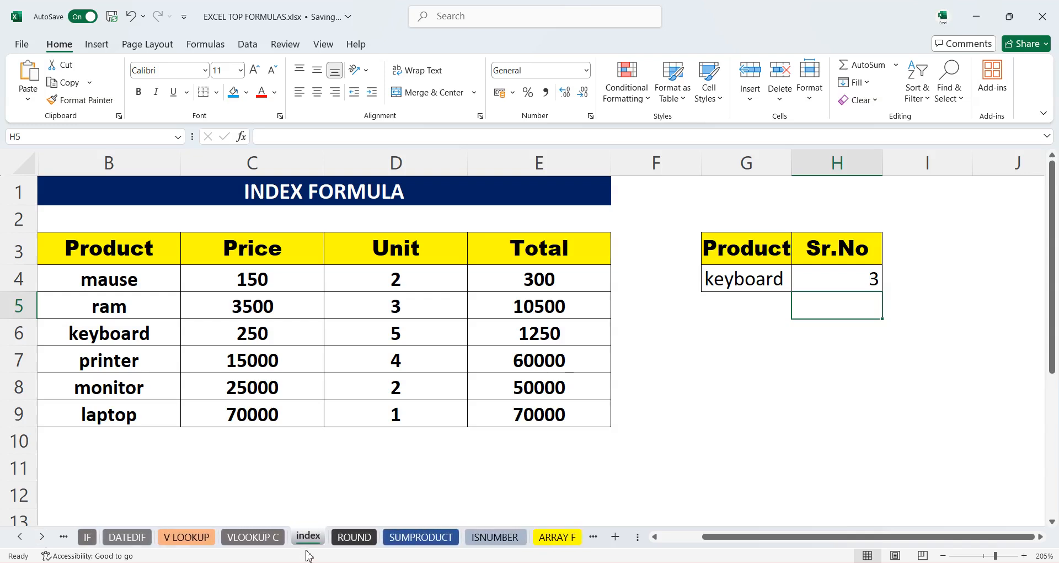
left_click(354, 536)
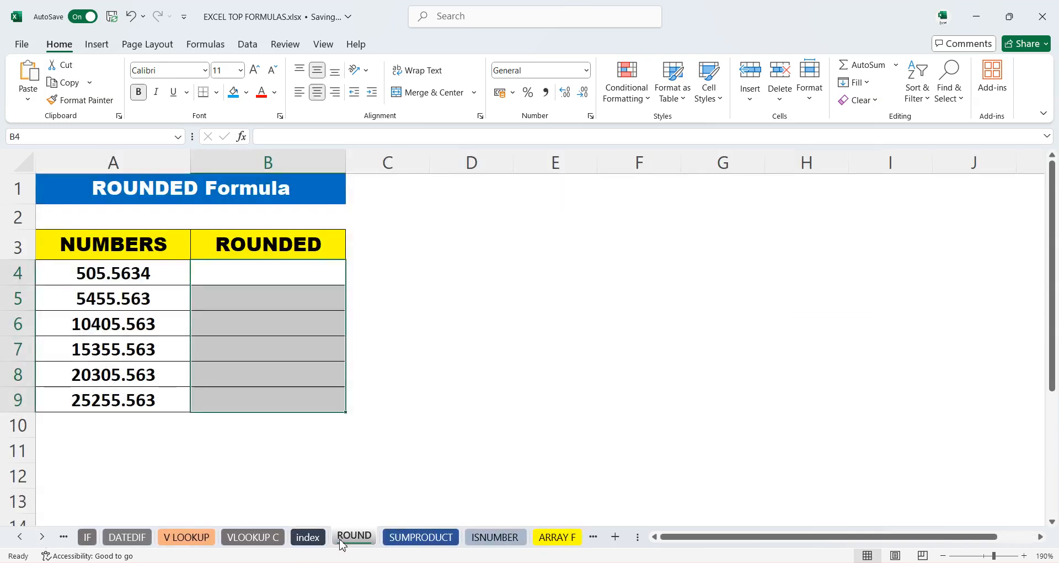
left_click(280, 362)
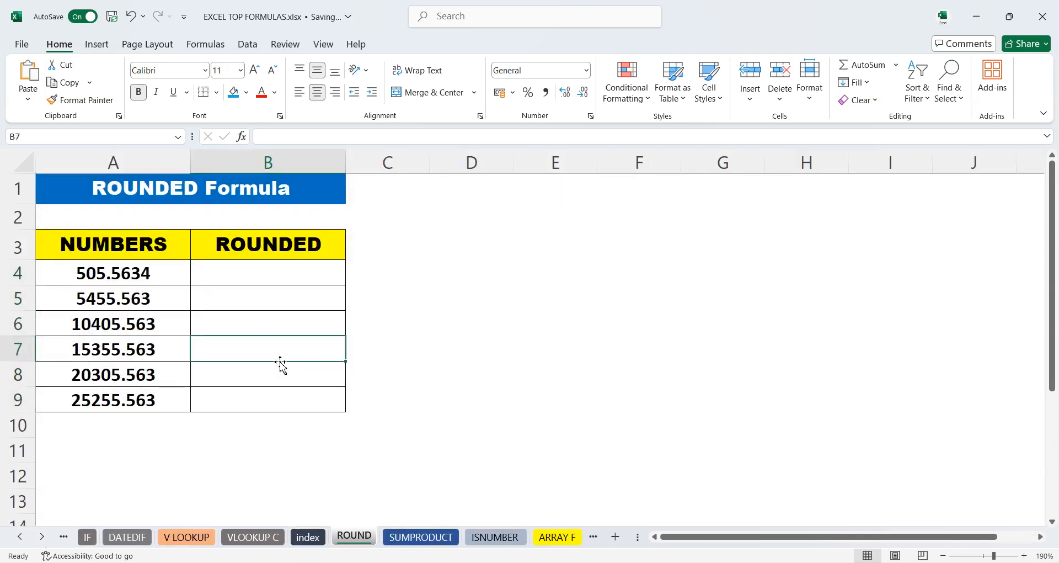
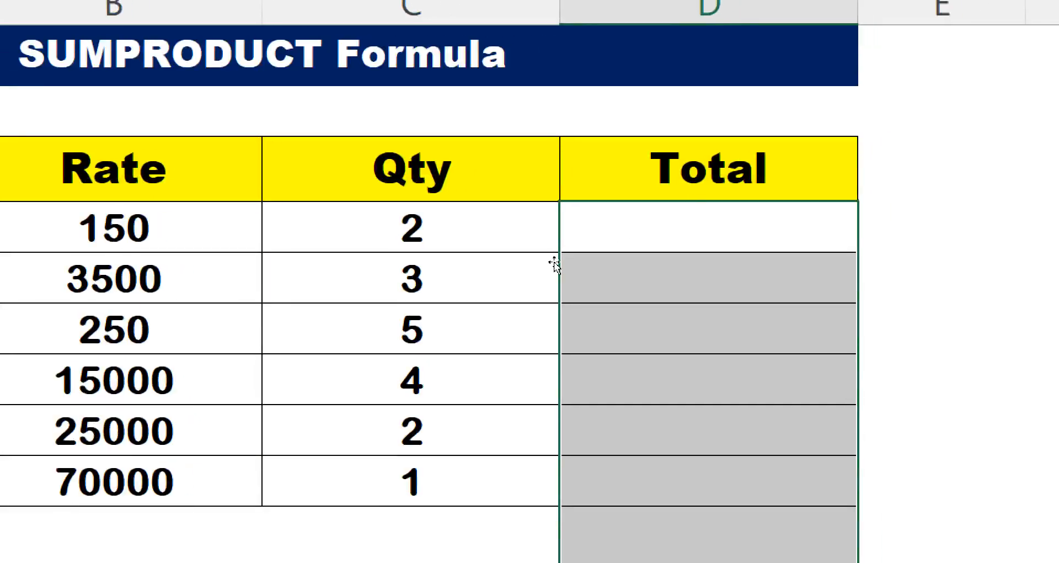
- Enter a formula in the first Total cell that multiplies its Rate by its Qty (=B4*C4)
key("shift+BackSpace")
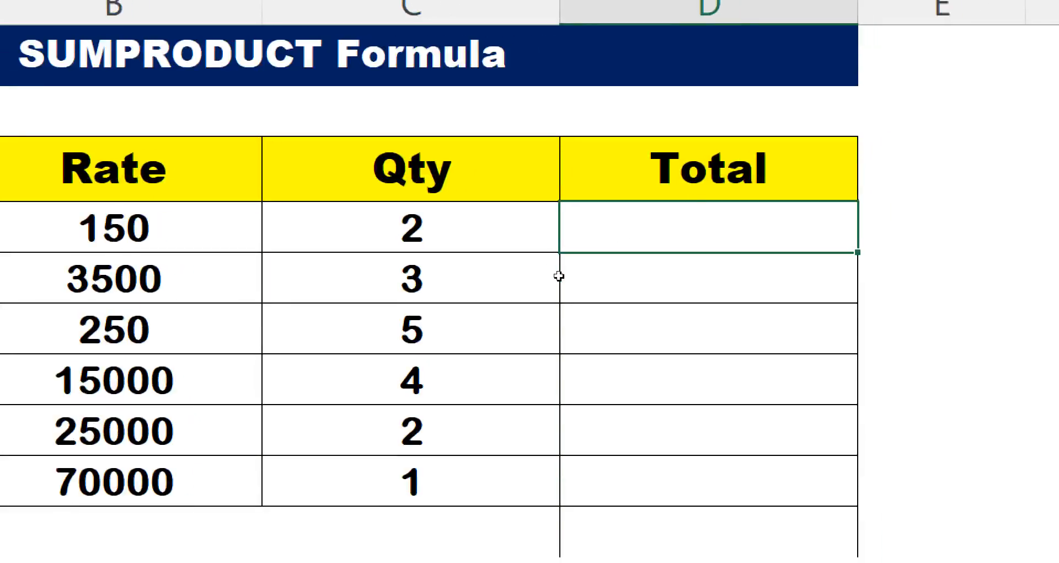
type("=")
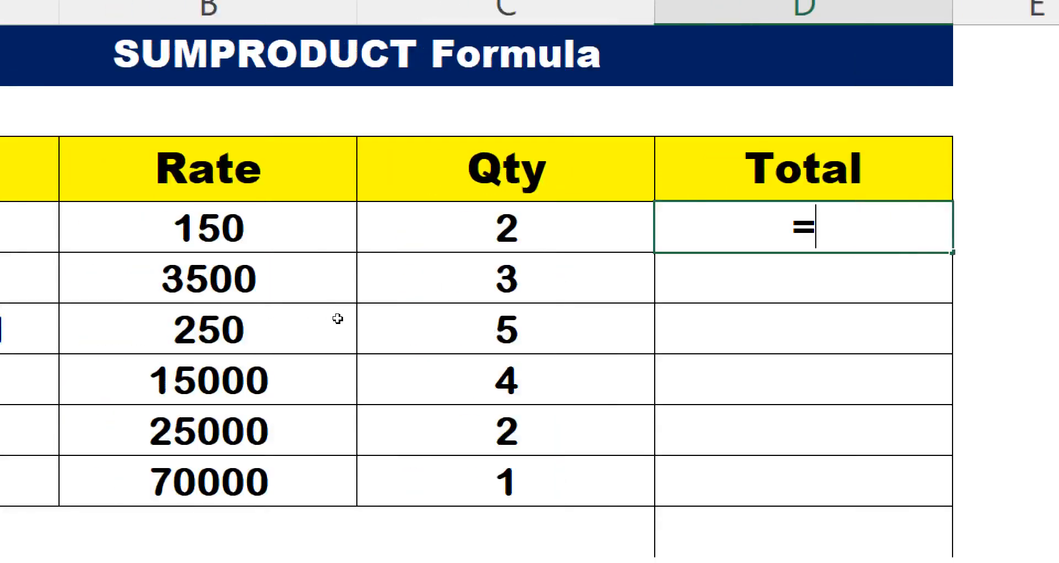
key("Left")
key("Left")
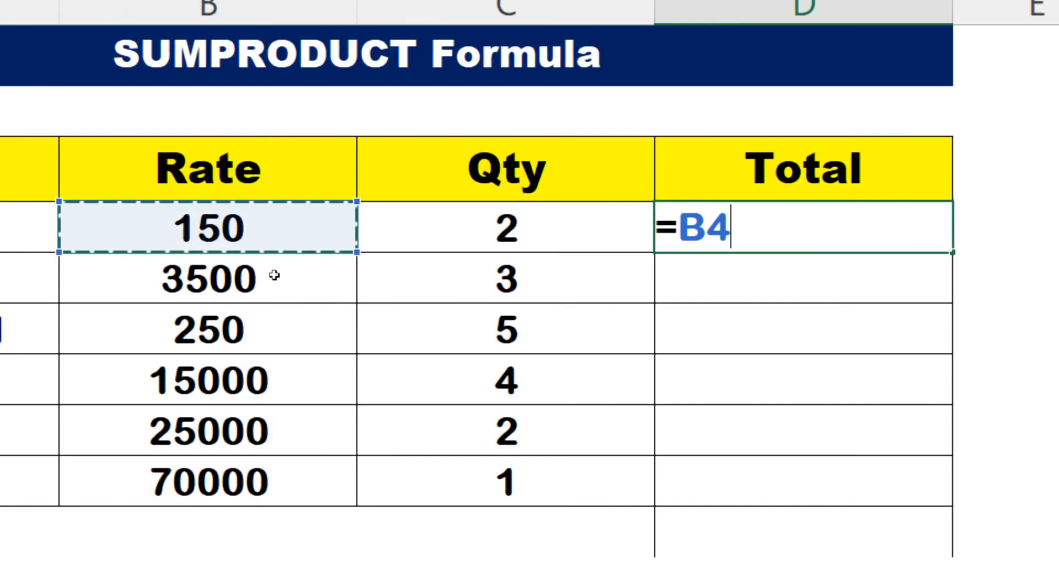
type("*")
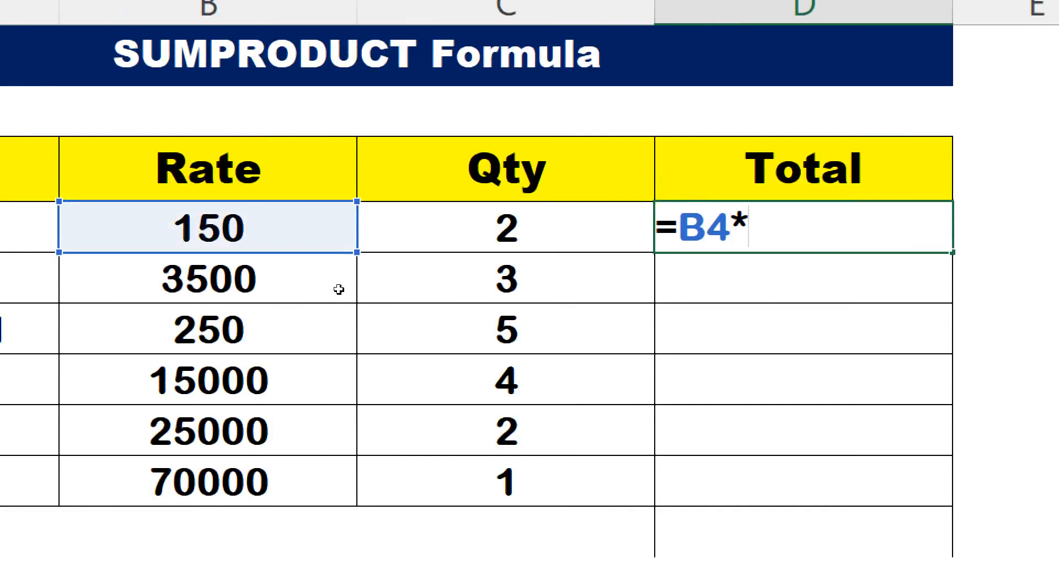
key("Left")
key("Return")
key("Up")
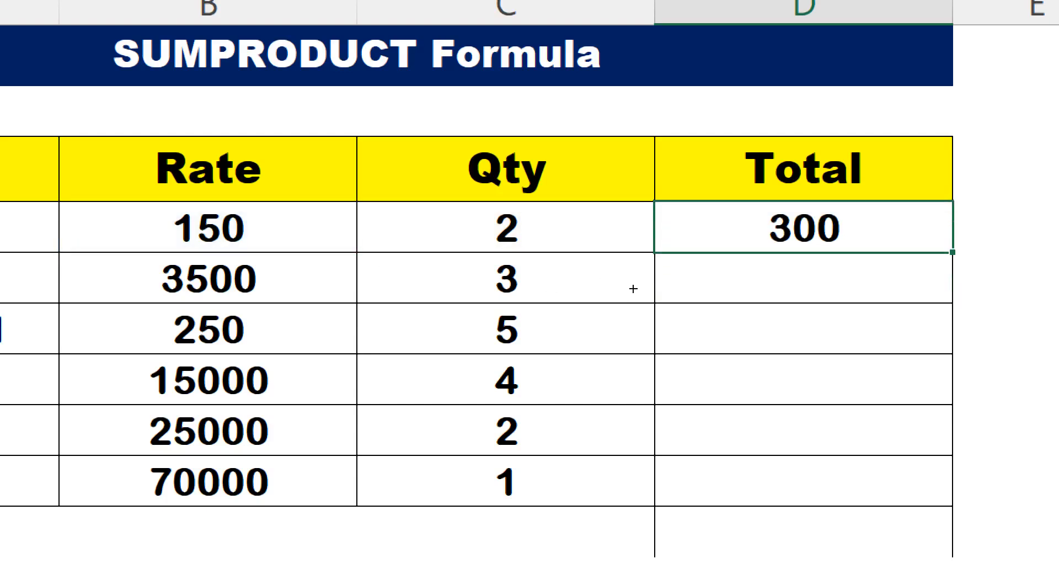
- Fill the Total formula down to the laptop row and AutoSum the Total column into D10
double_click(952, 252)
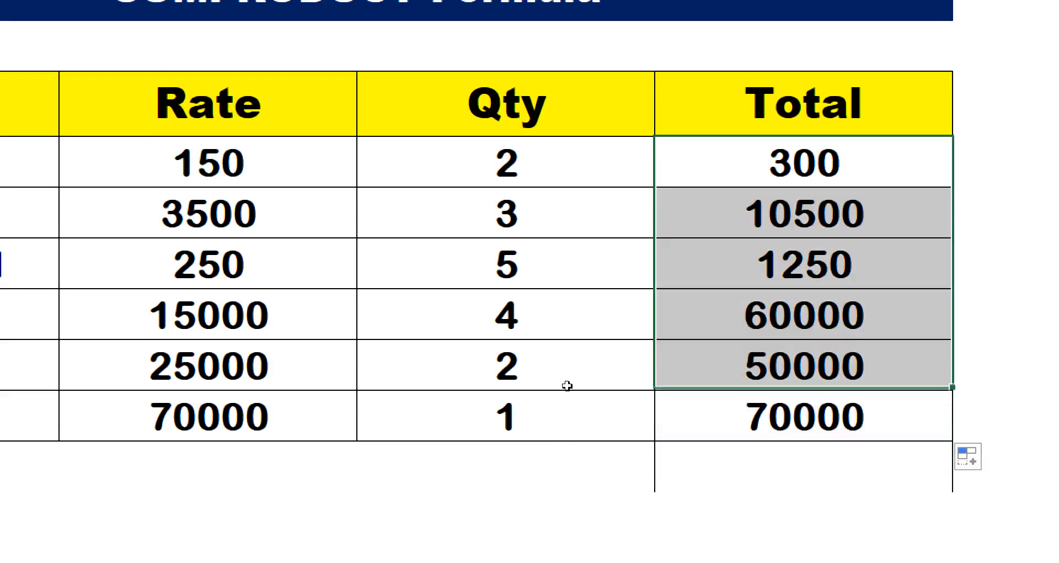
key("shift+Down")
key("shift+Down")
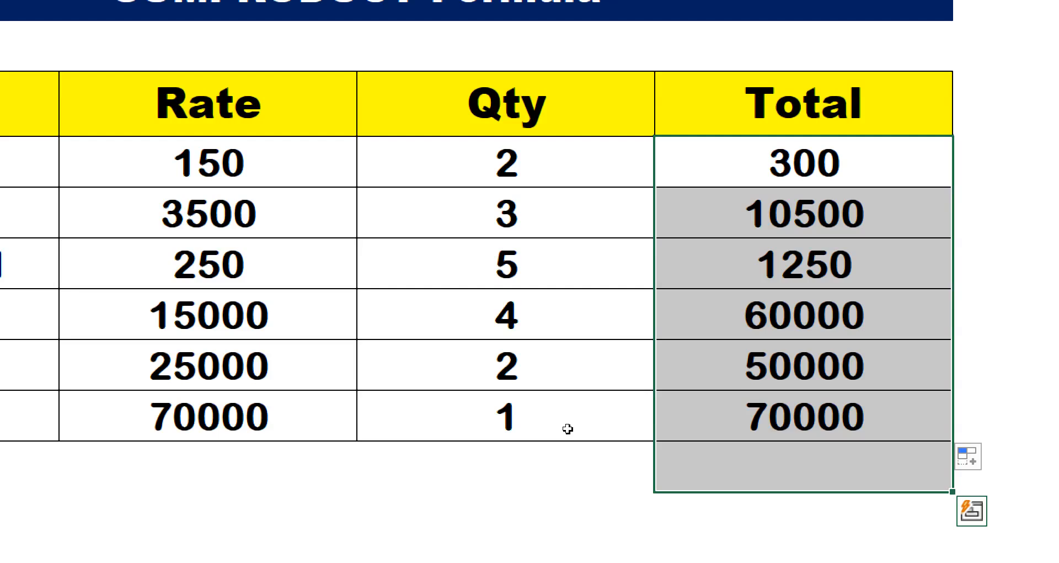
key("alt+equal")
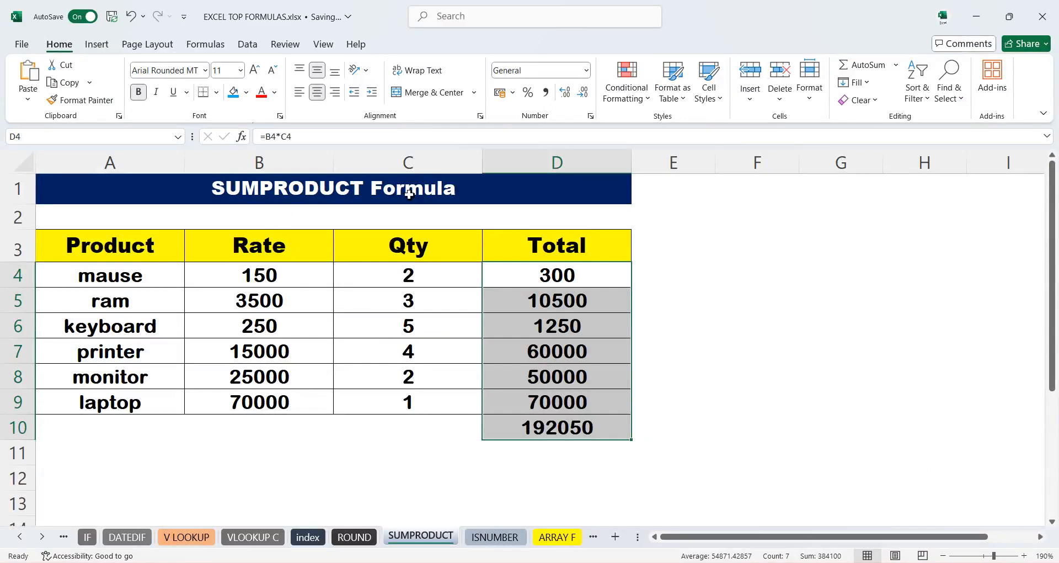
- In C11, enter =SUMPRODUCT(B4:B9,C4:C9) to total Rate times Qty in one formula
left_click(473, 451)
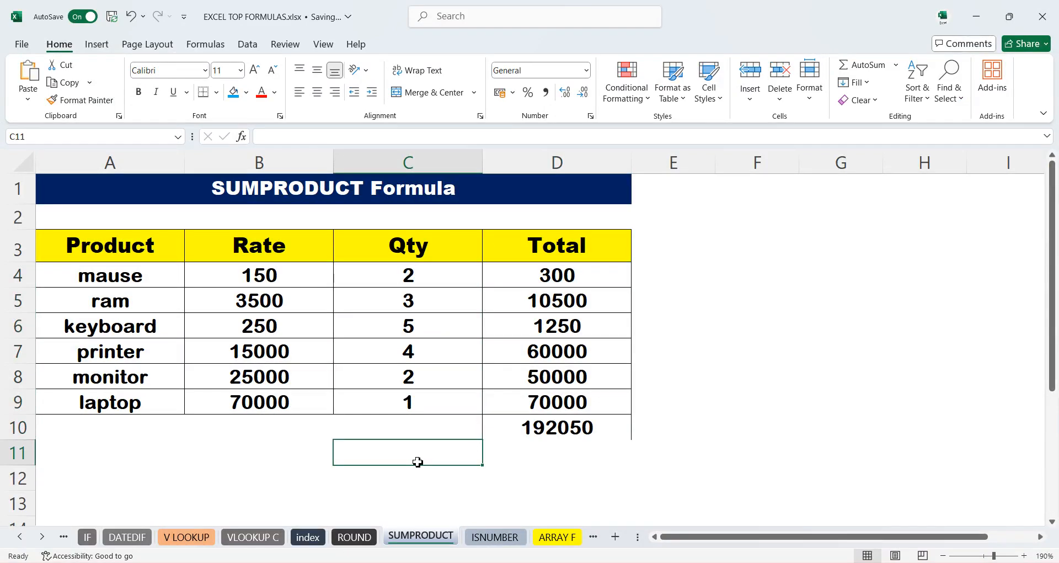
type("=")
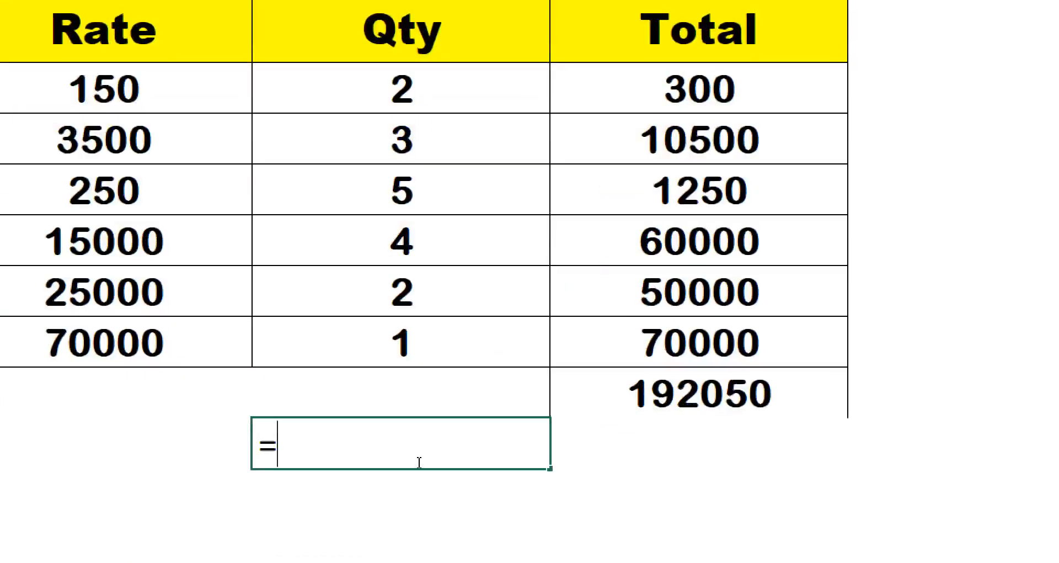
type("SUM")
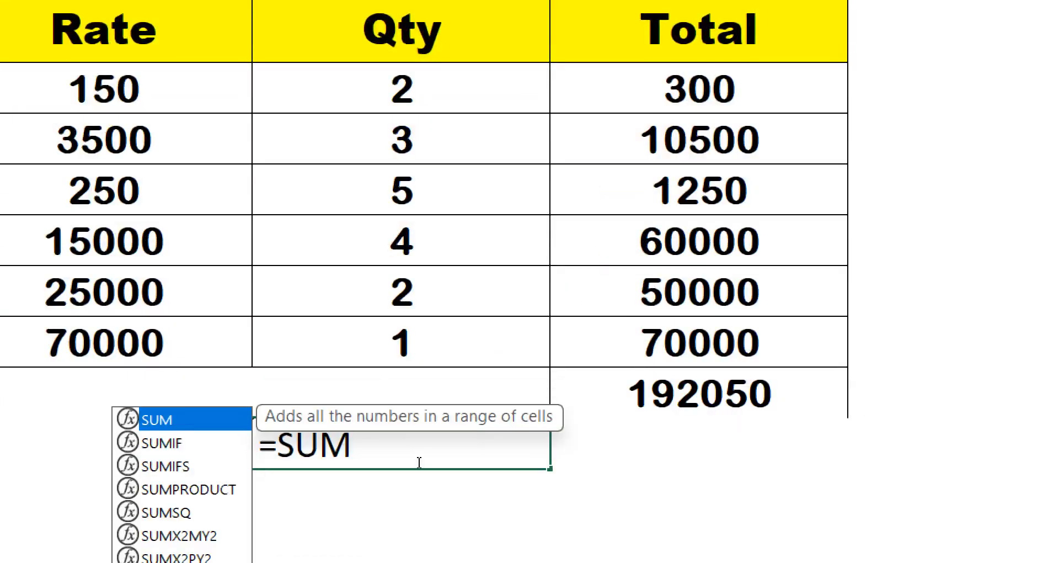
key("Down")
key("Down")
key("Down")
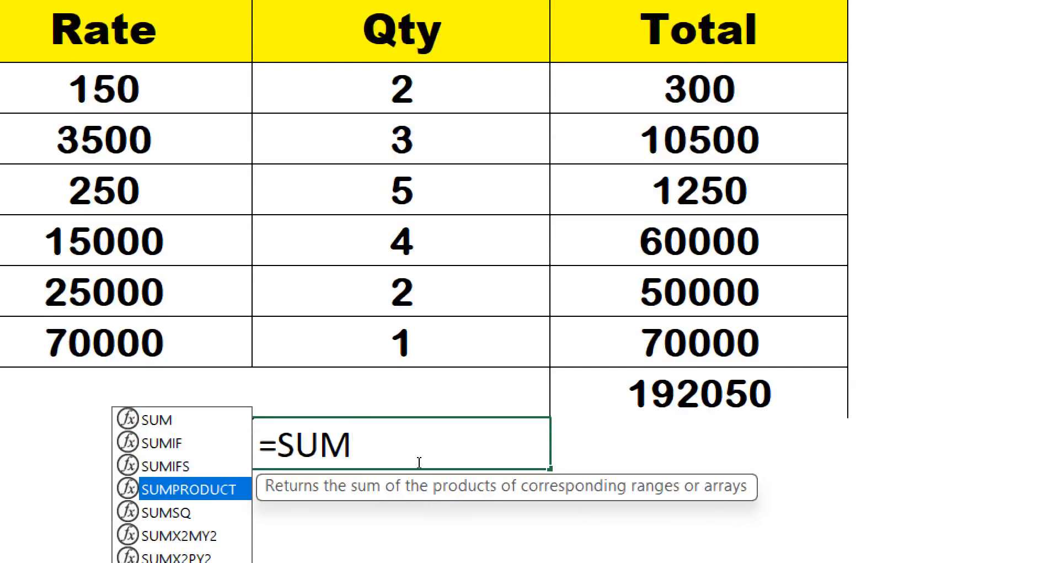
key("Tab")
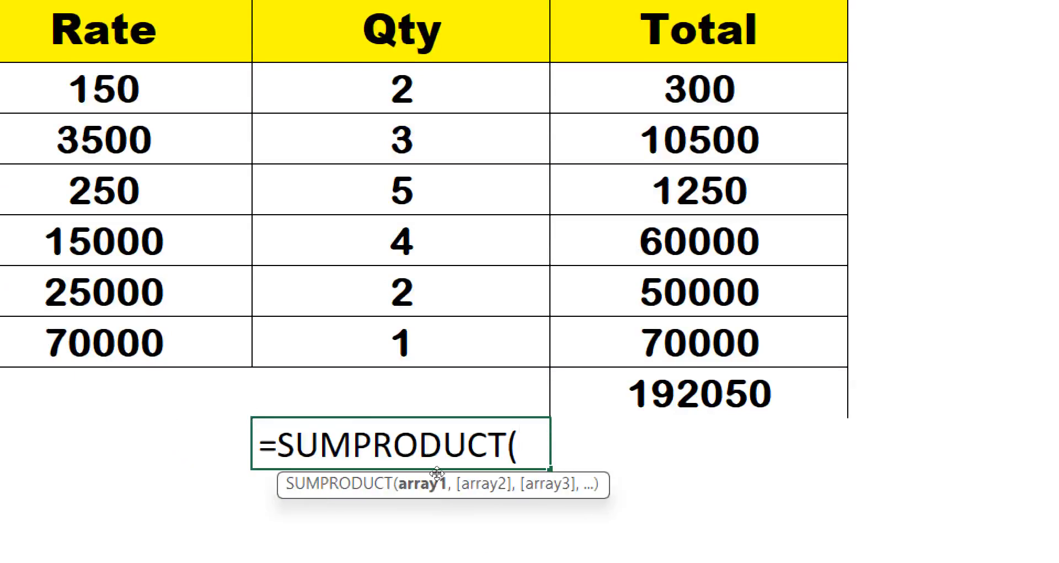
left_click_drag(248, 88, 251, 364)
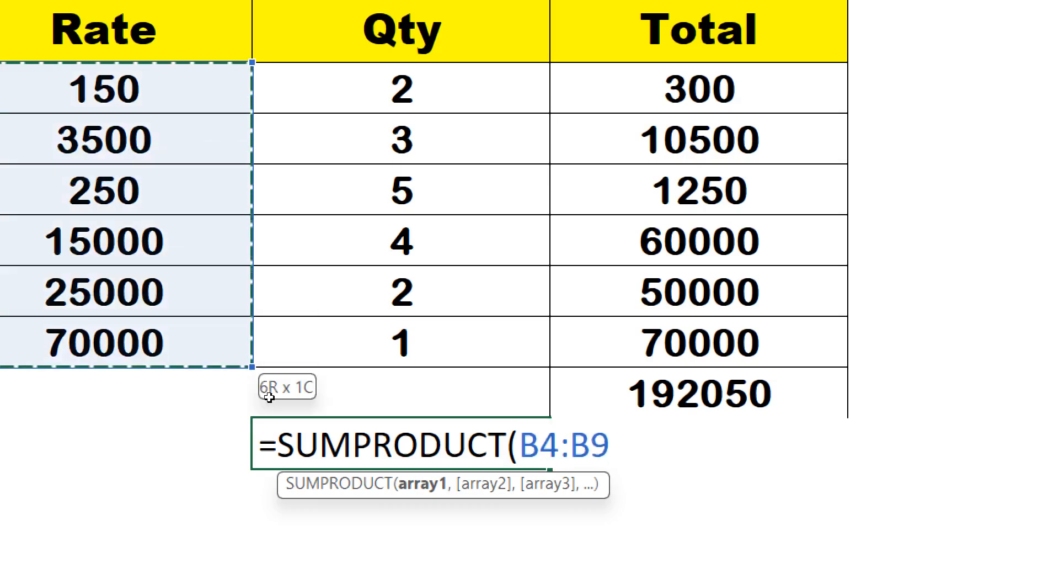
type(",")
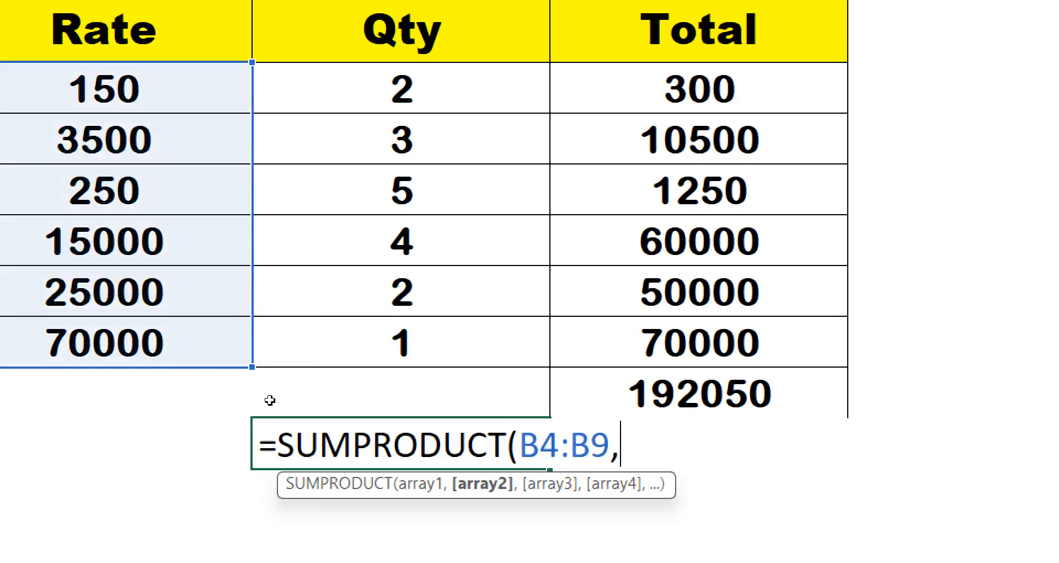
left_click_drag(397, 88, 402, 405)
key("Return")
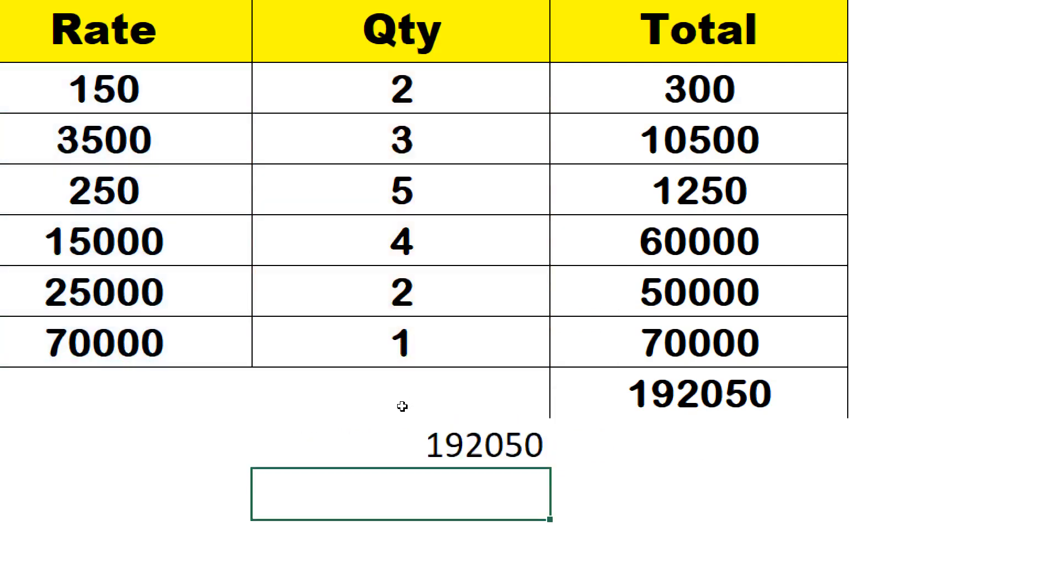
left_click(435, 455)
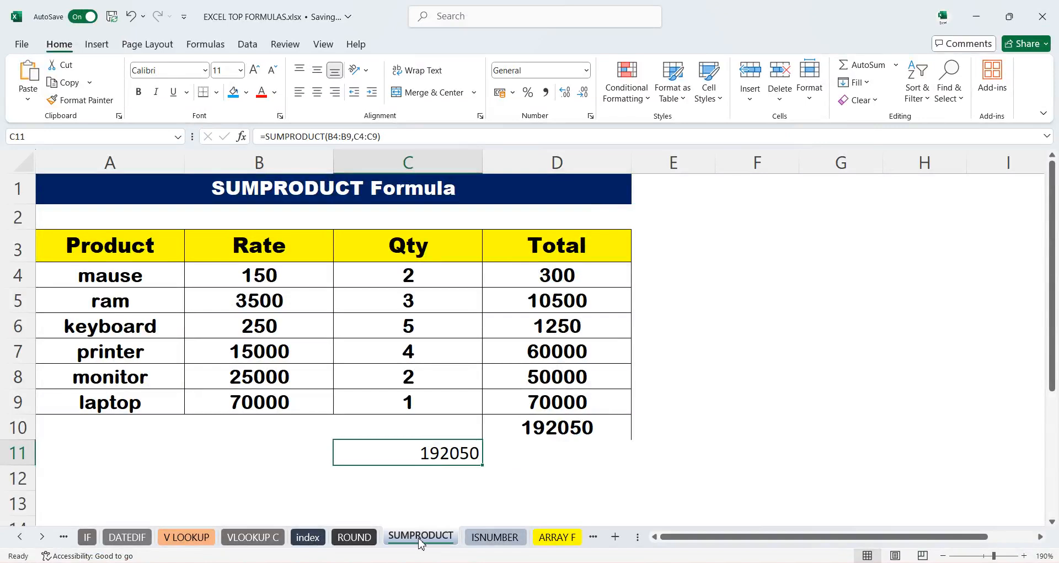
- Open the ISNUMBER sheet and ignore the number-stored-as-text error on cell A4
left_click(481, 544)
left_click(279, 426)
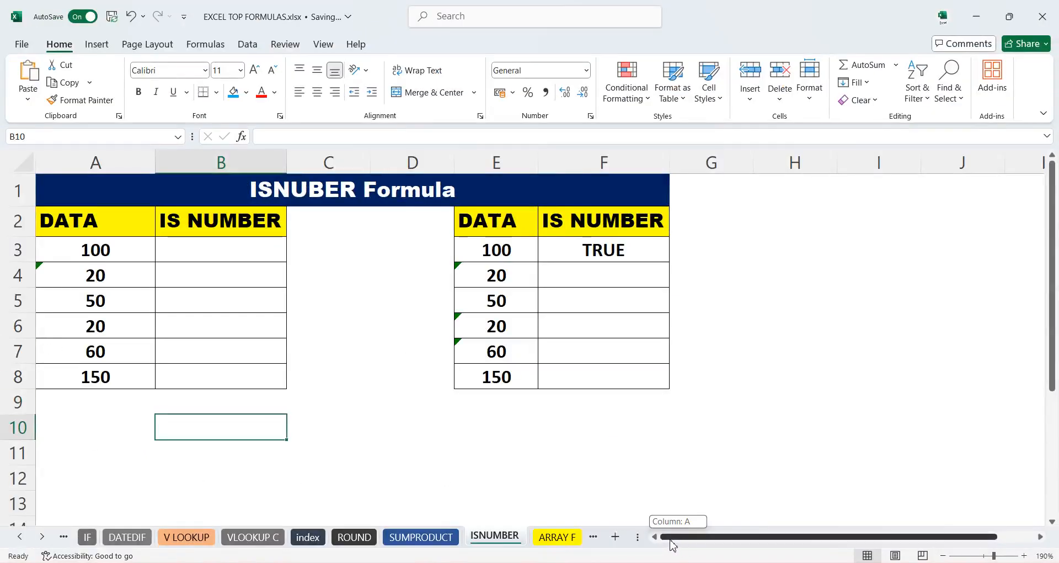
left_click(55, 259)
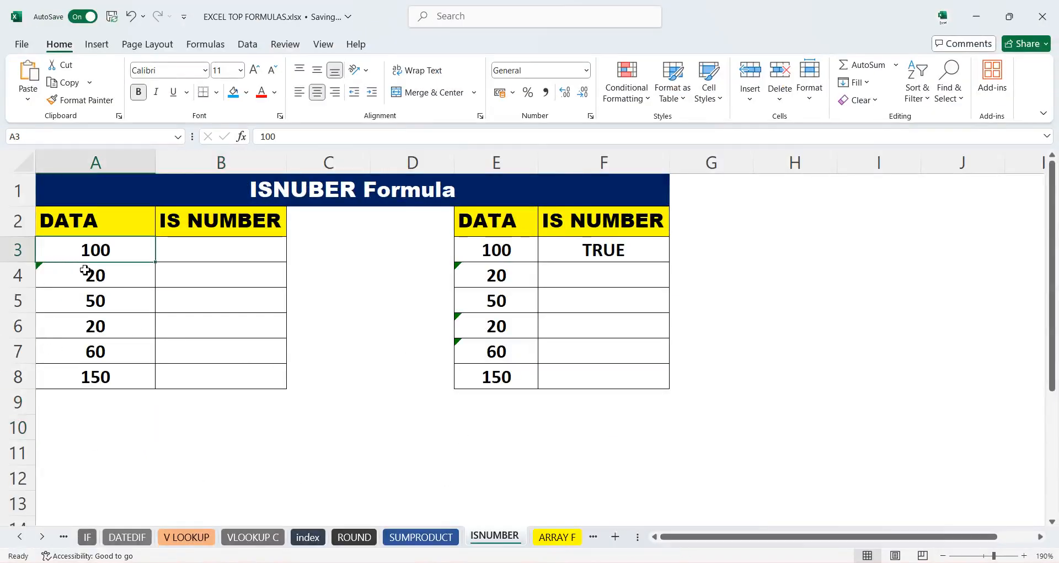
left_click(80, 276)
right_click(80, 276)
key("Escape")
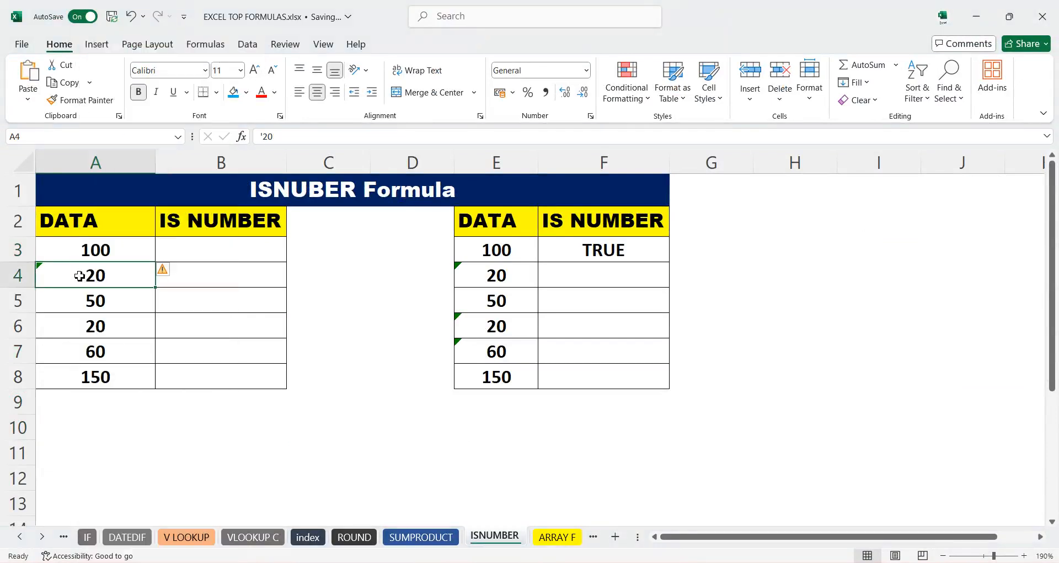
left_click(165, 270)
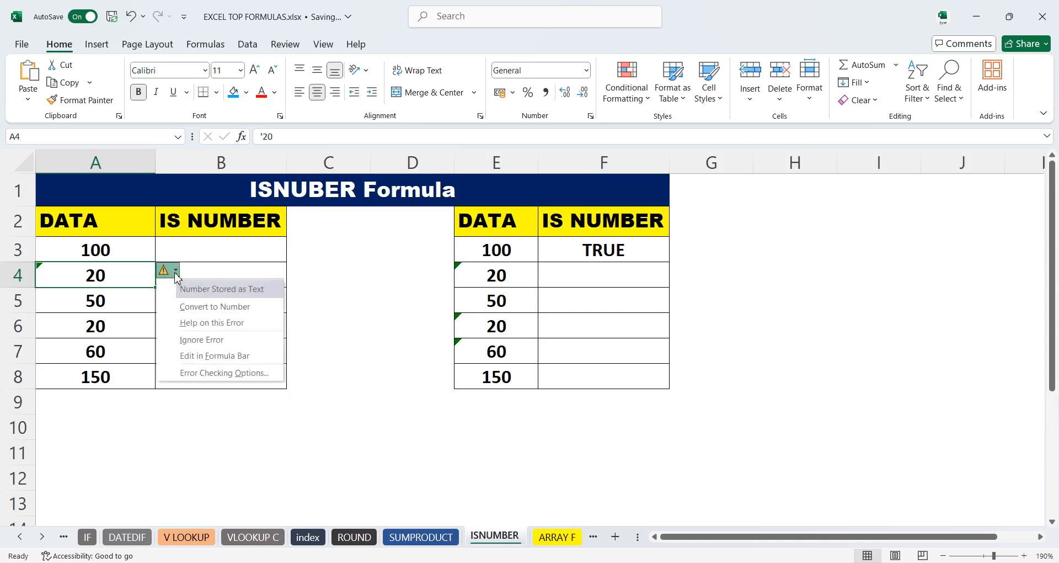
left_click(196, 339)
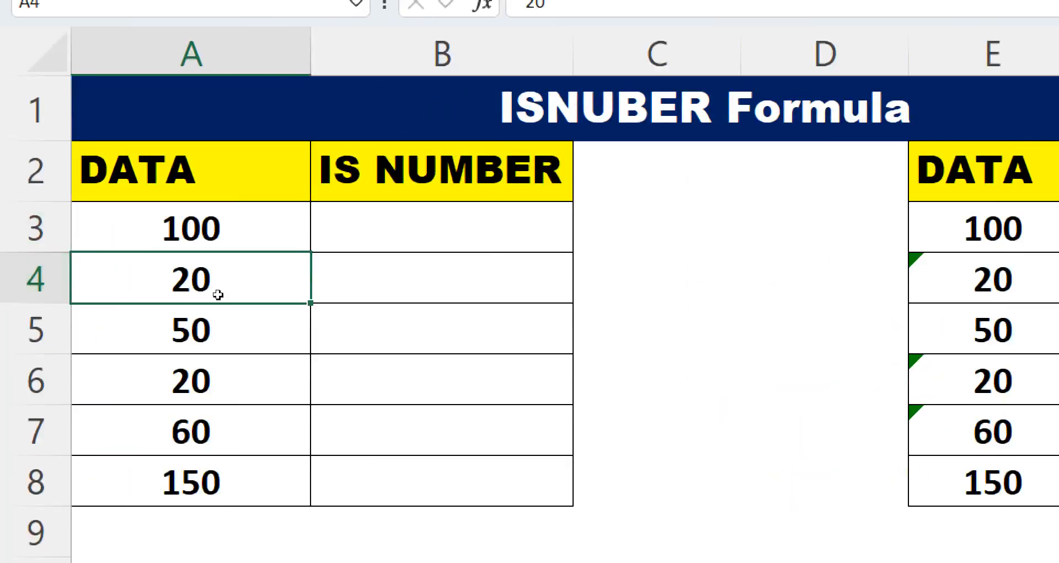
- Enter =ISNUMBER(A3) in B3 and fill it down the IS NUMBER column to B8
left_click(230, 246)
type("=")
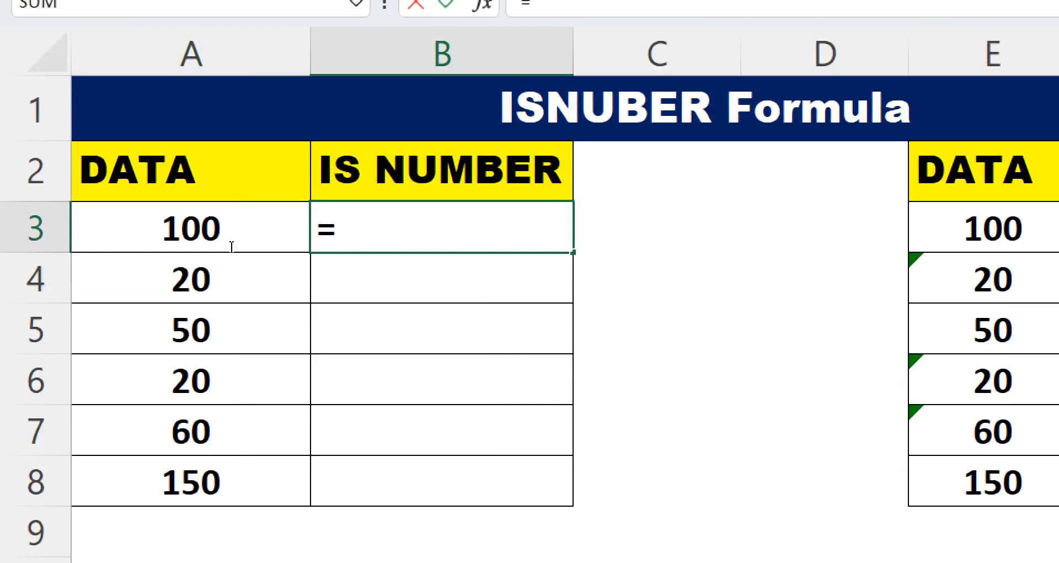
type("IS")
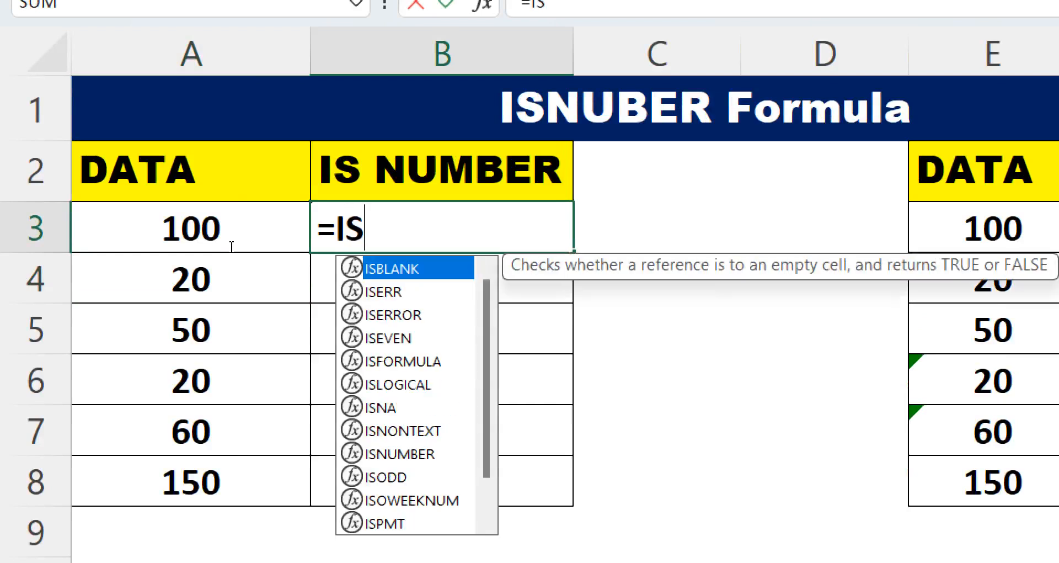
type("N")
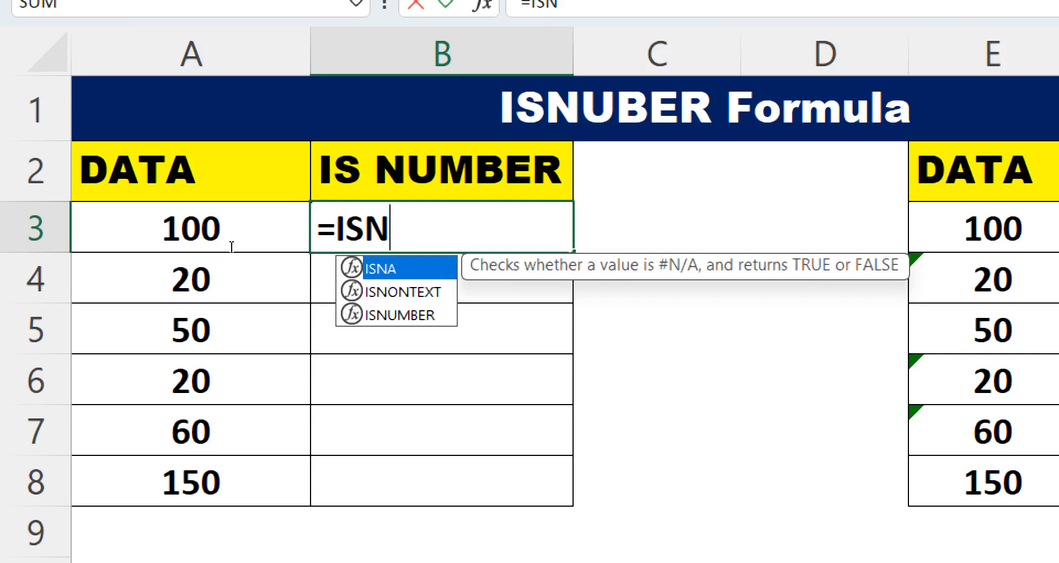
key("Down")
key("Down")
key("Tab")
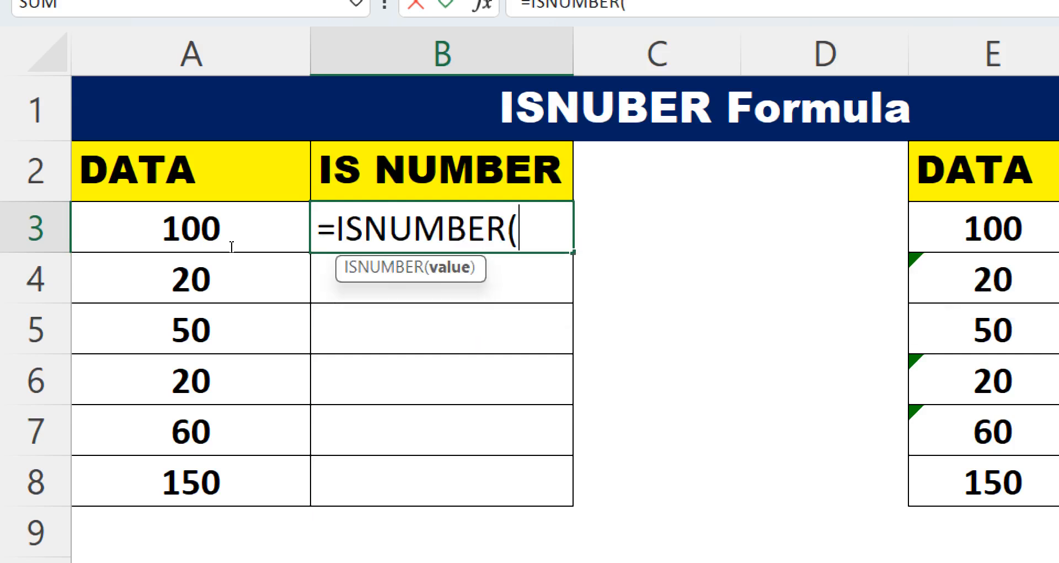
left_click(87, 247)
key("Return")
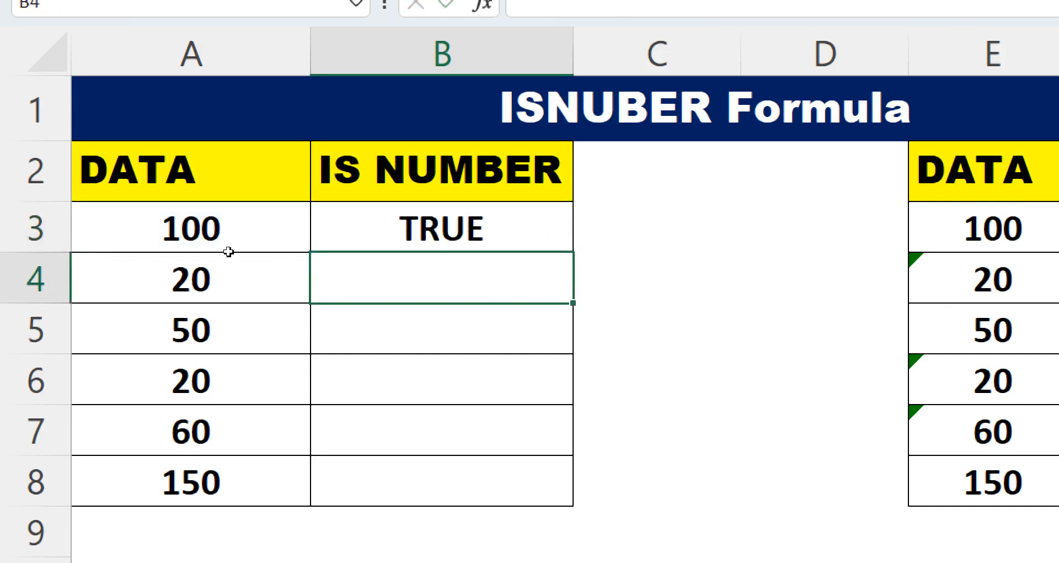
key("Up")
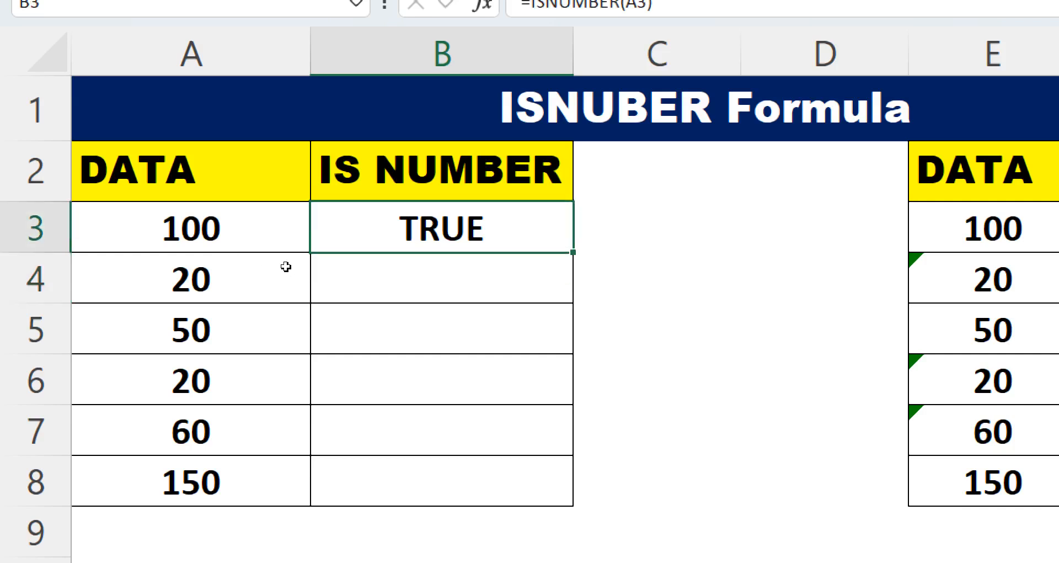
double_click(573, 253)
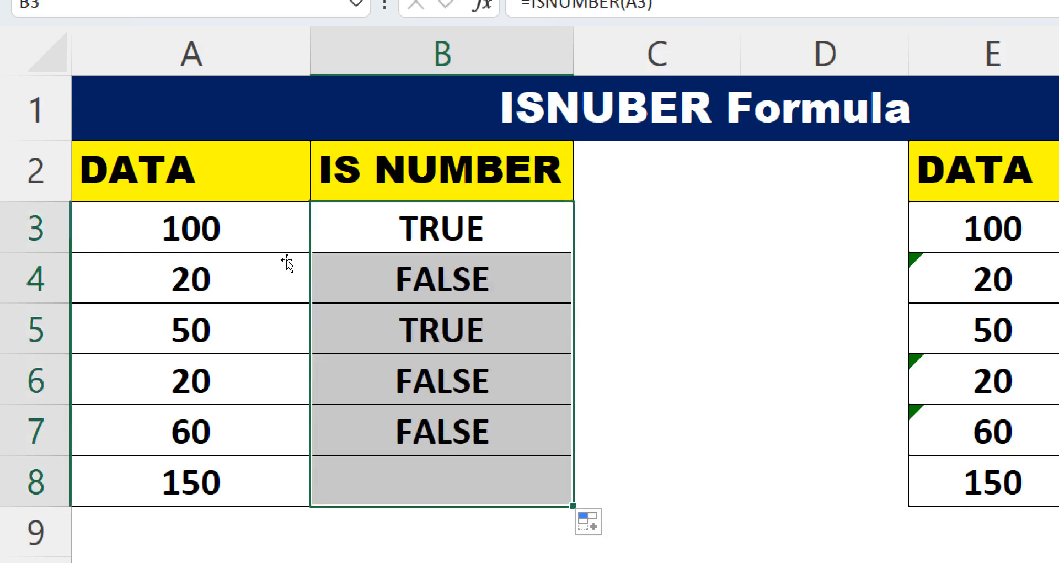
- Examine the ISNUMBER formulas in B4 and B5 and the DATA values in A3 and A4
left_click(378, 276)
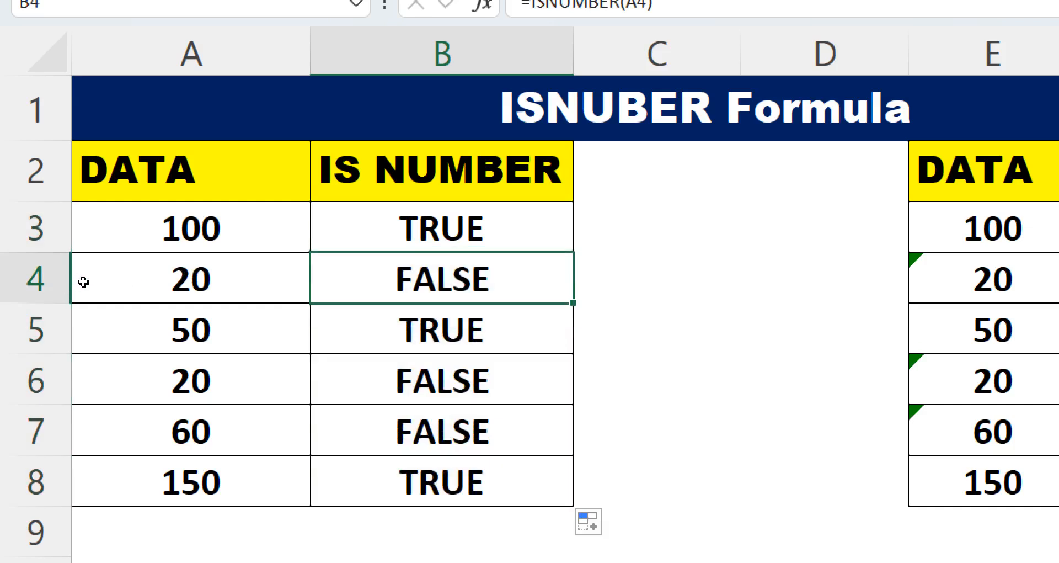
key("Down")
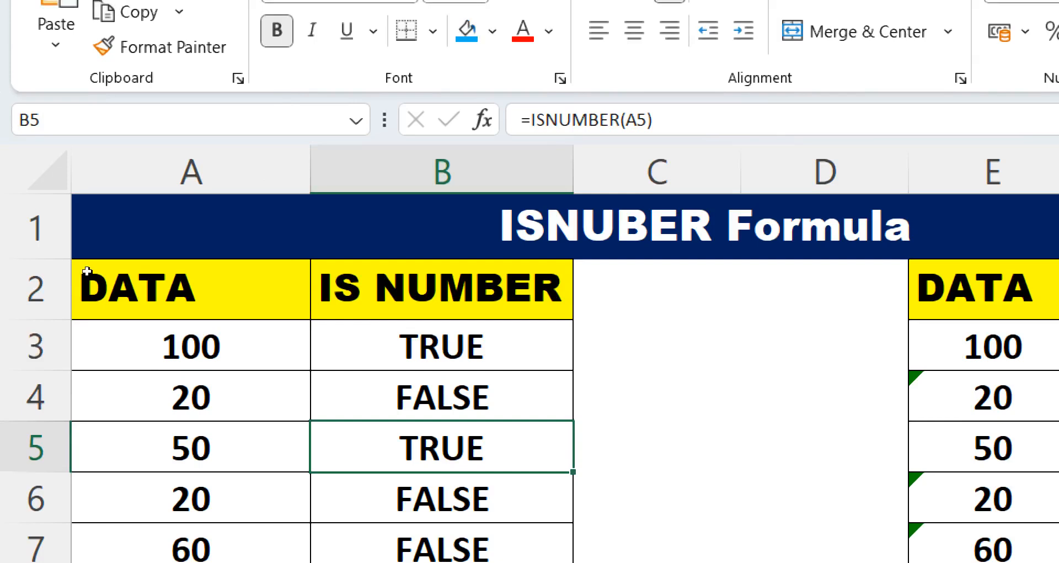
left_click(154, 346)
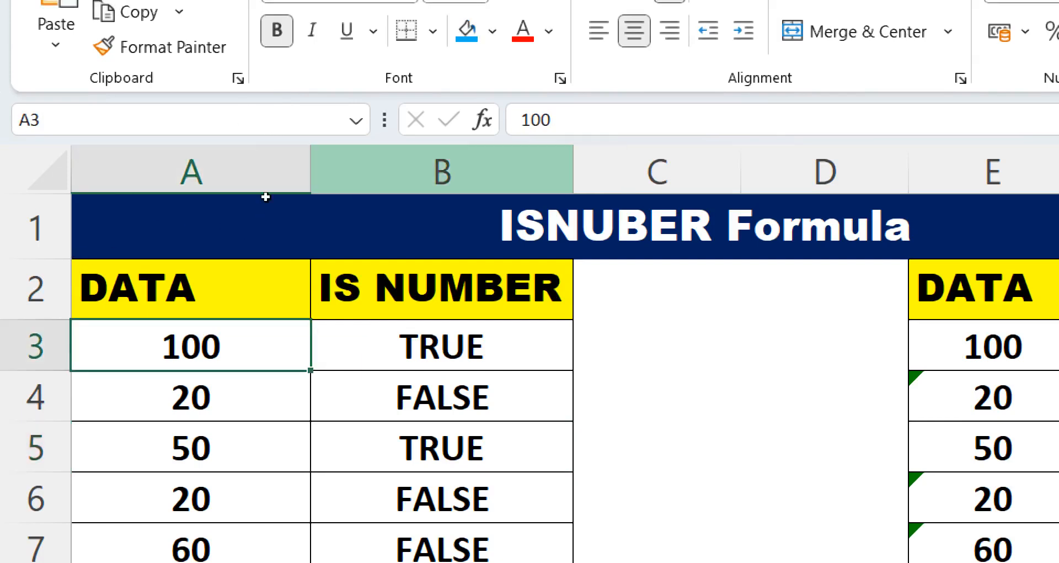
left_click(220, 397)
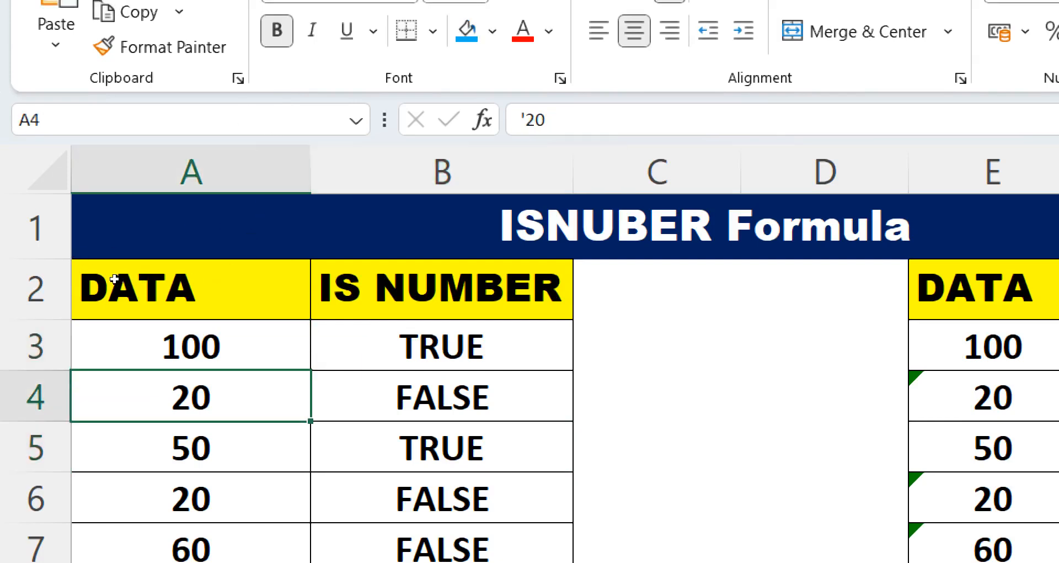
- Examine the apostrophe-prefixed text entries in the DATA cells of column A that ISNUMBER reports as not numbers
left_click(520, 120)
left_click_drag(522, 120, 545, 120)
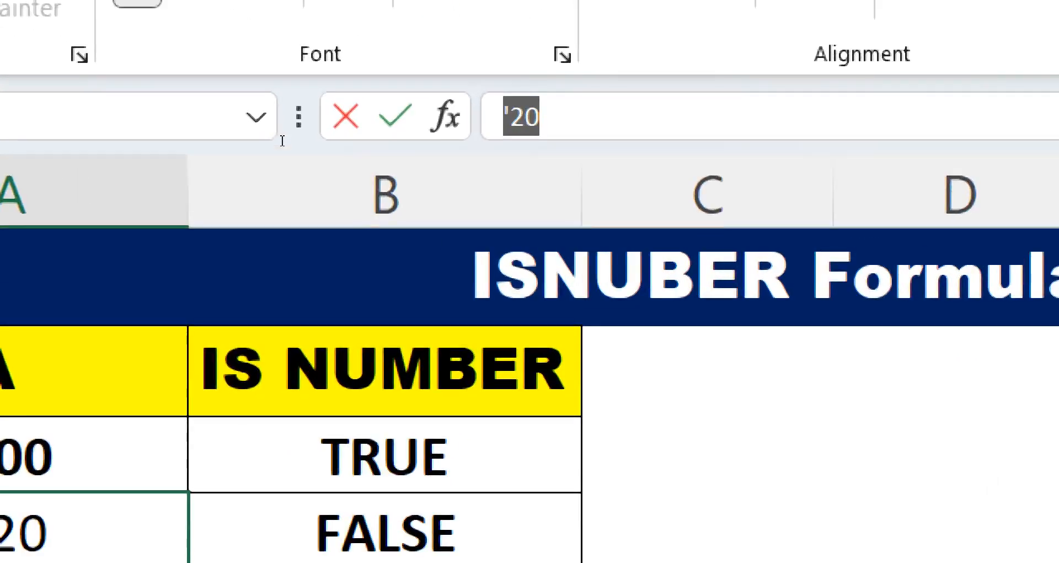
left_click(527, 117)
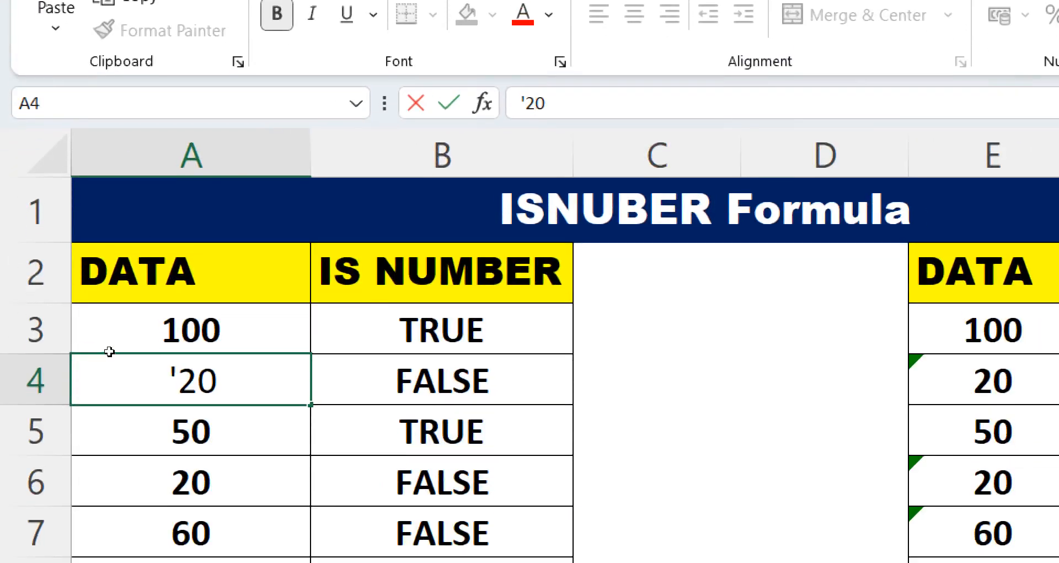
left_click(218, 547)
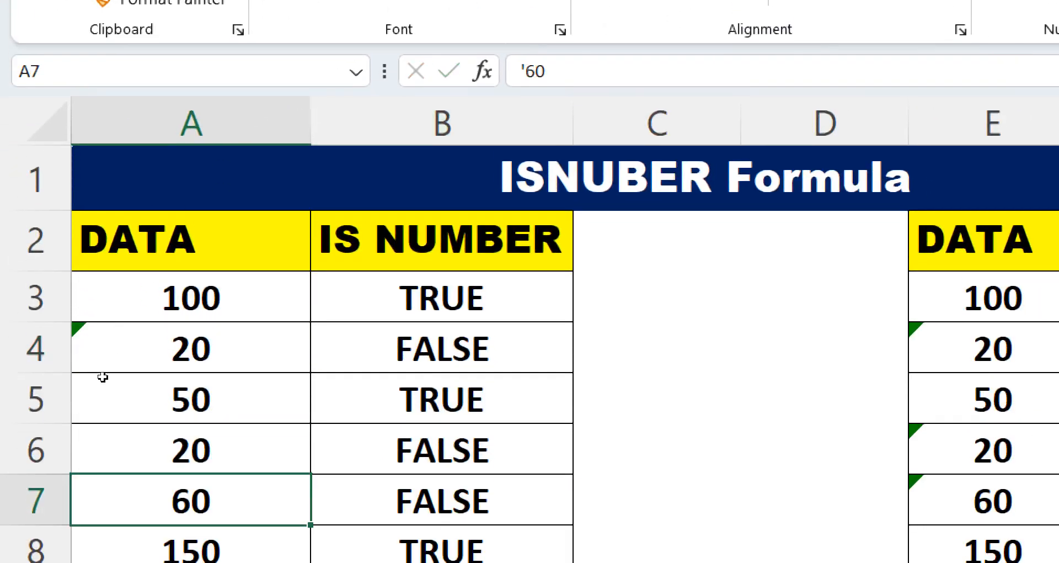
key("Down")
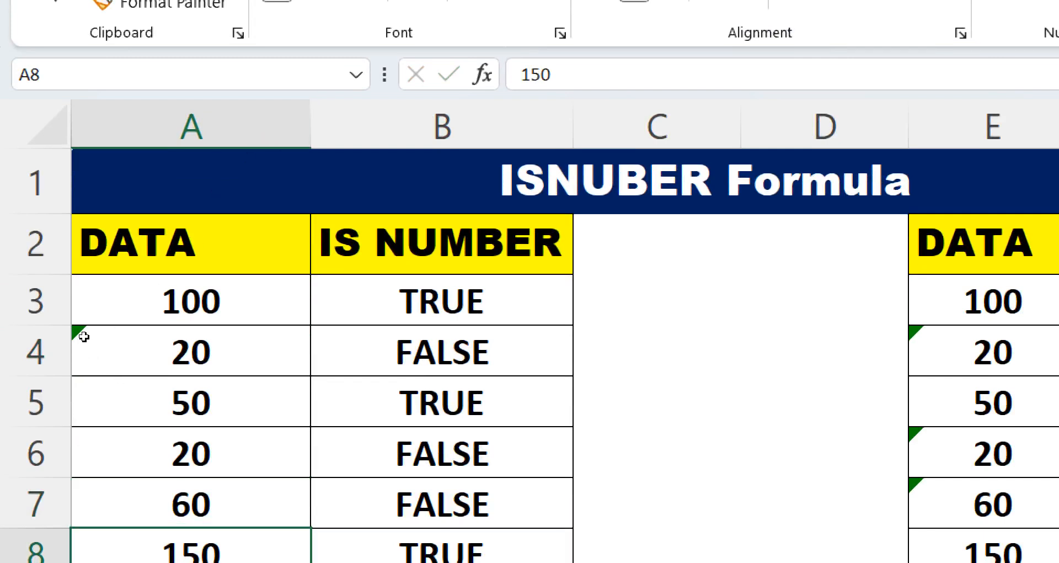
key("Up")
key("Up")
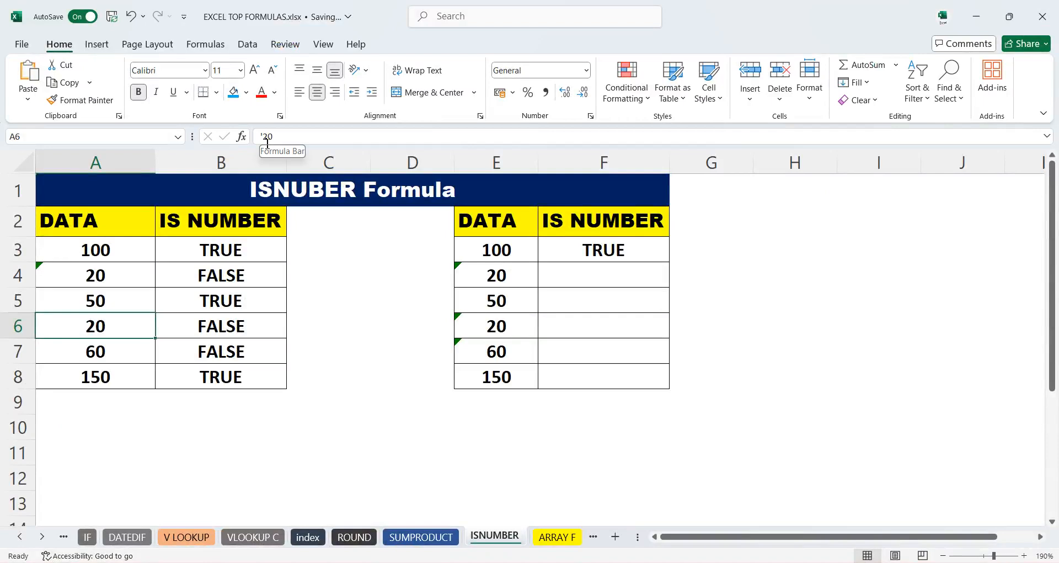
- On the ARRAY F sheet, enter the array formula =SUM(B4:B9*C4:C9) in D10 to total Rate times Qty
left_click(558, 536)
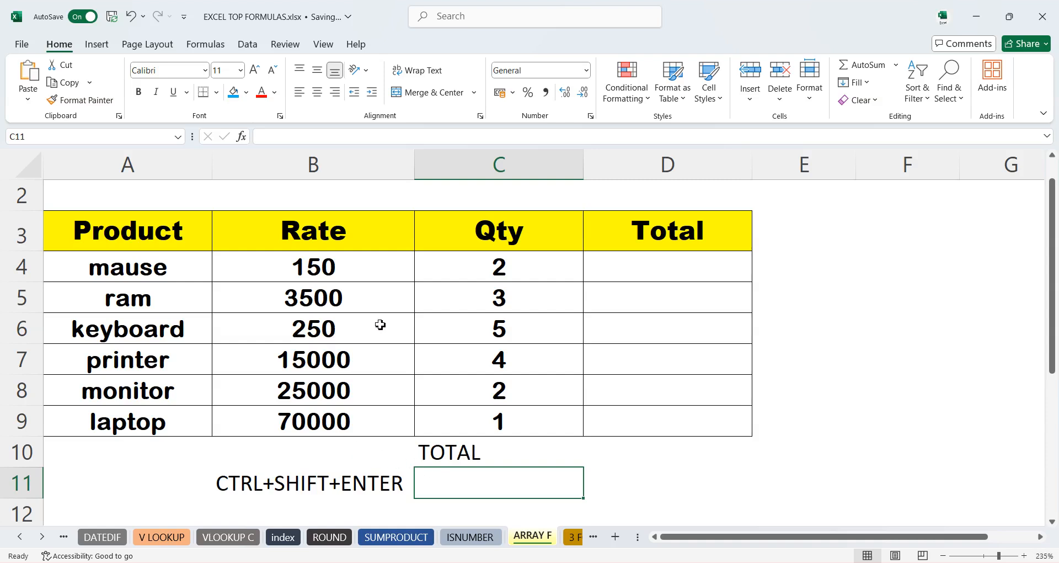
left_click(395, 537)
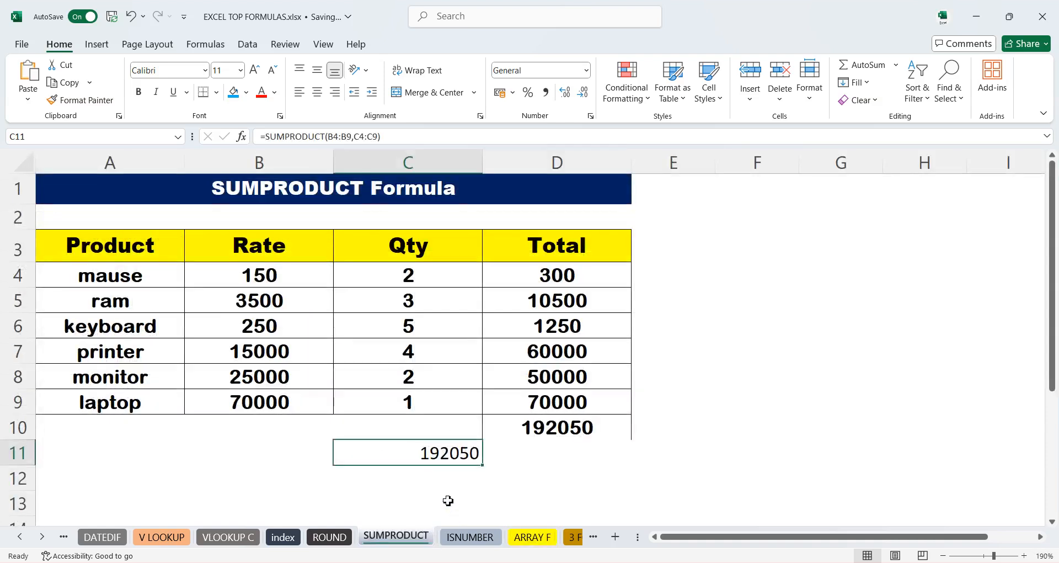
left_click(531, 538)
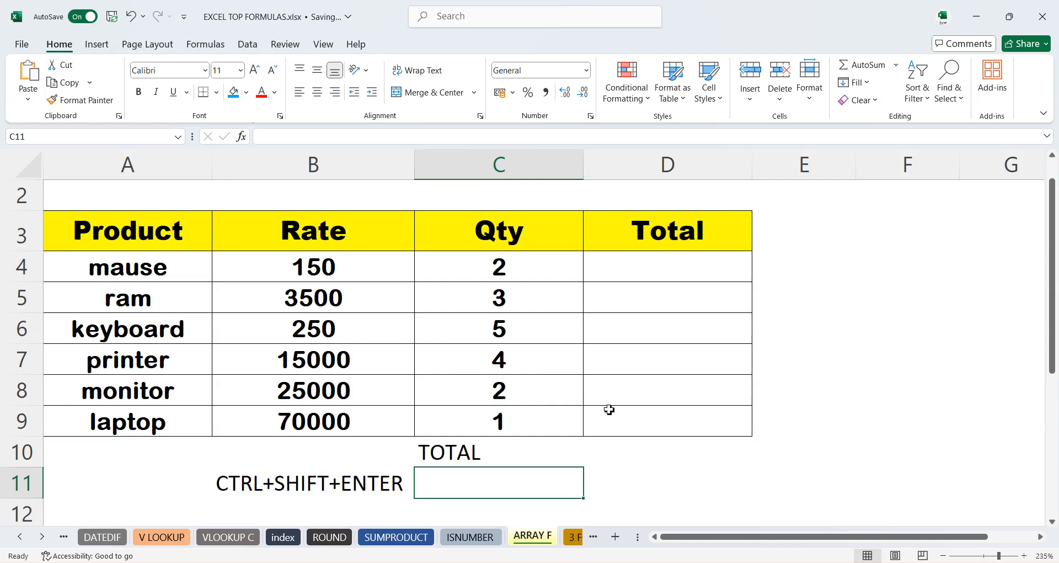
left_click(622, 458)
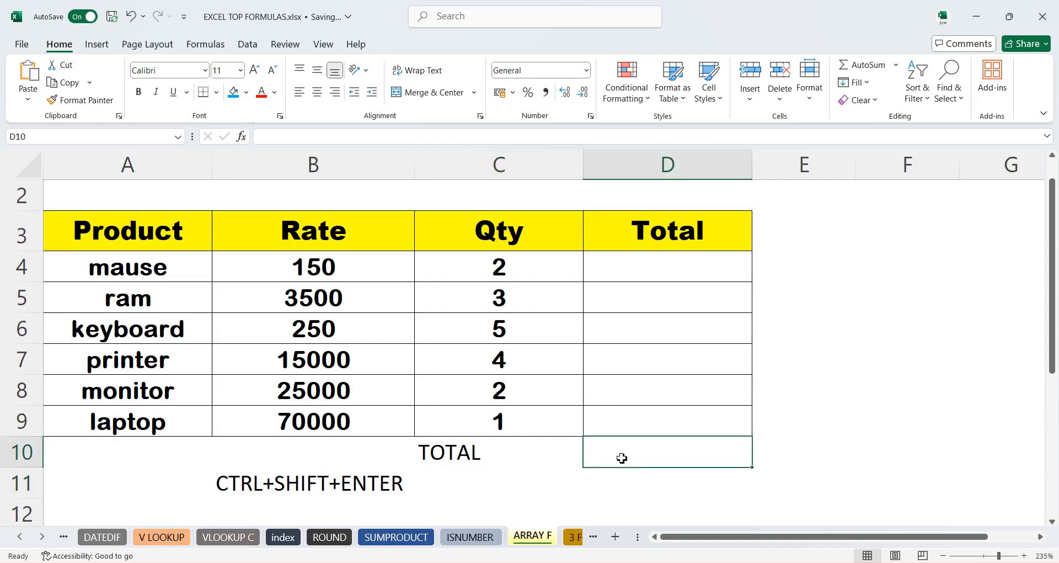
type("=")
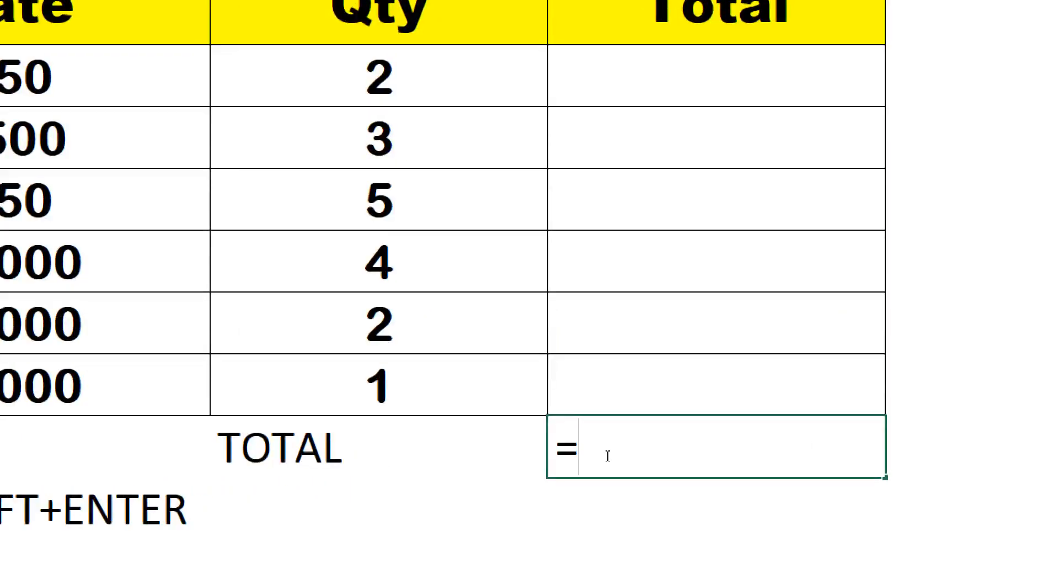
type("SUM")
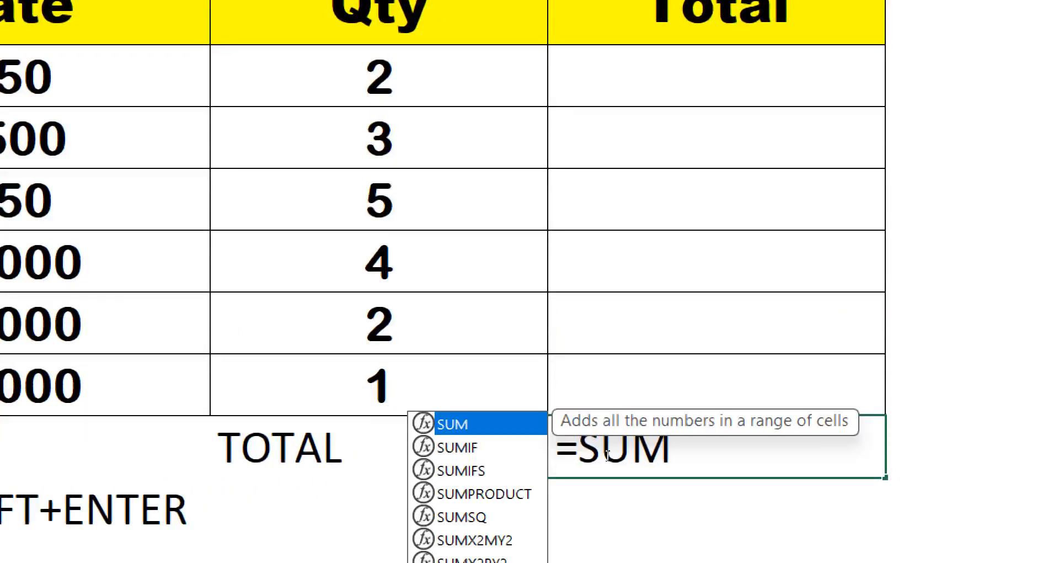
type("(")
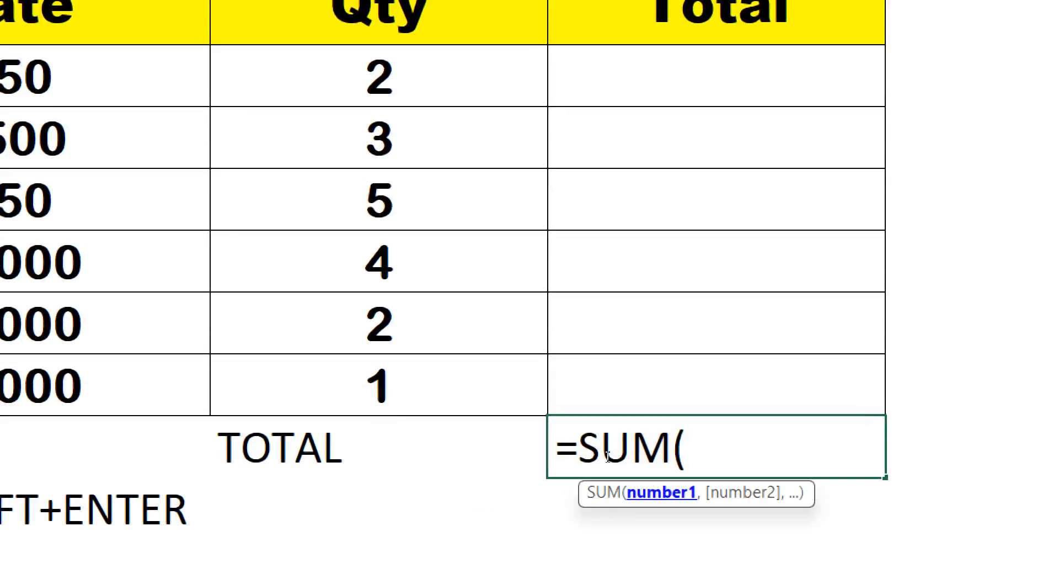
left_click_drag(309, 131, 322, 417)
type("*")
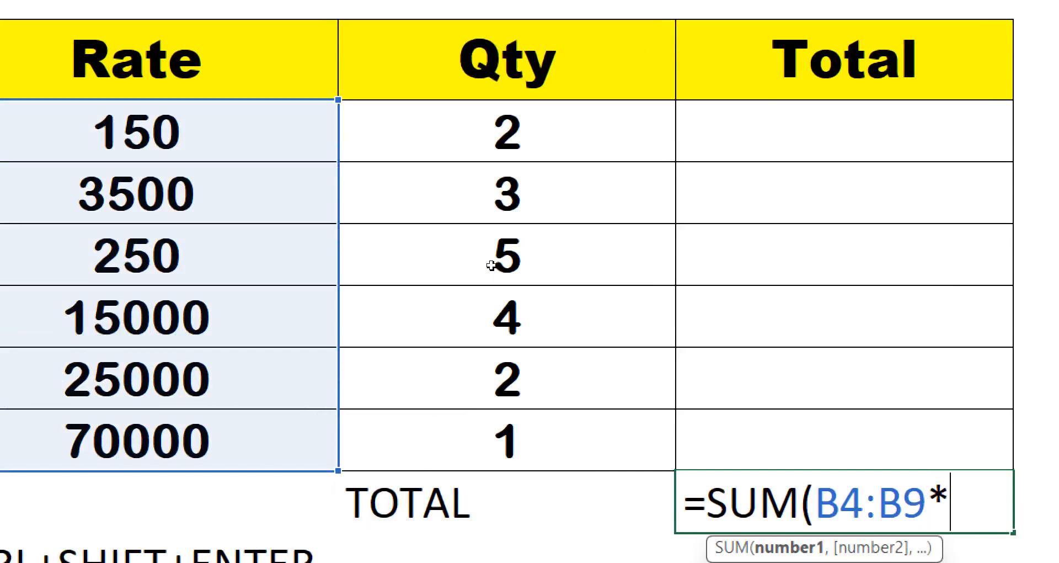
left_click_drag(494, 133, 517, 426)
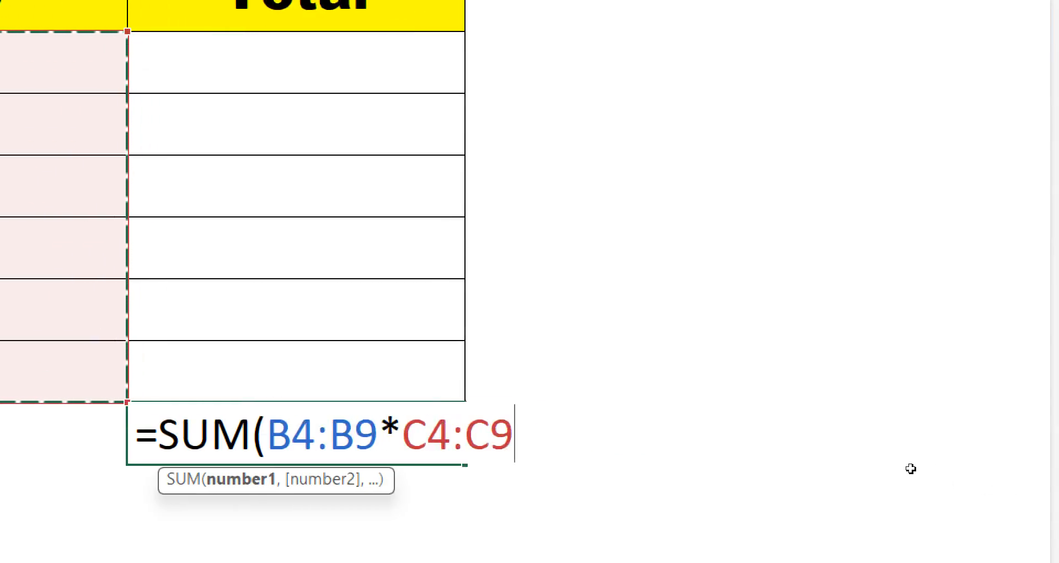
key("ctrl+shift+Return")
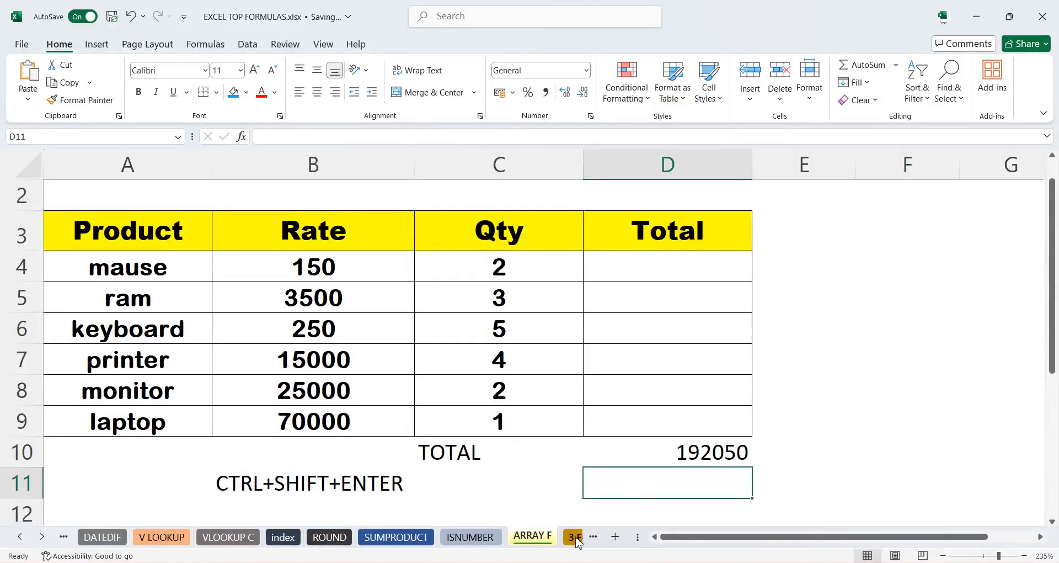
- Open the 3 FORMULA sheet, enter =UPPER(A2) in C2 and fill it down to C11
left_click(575, 537)
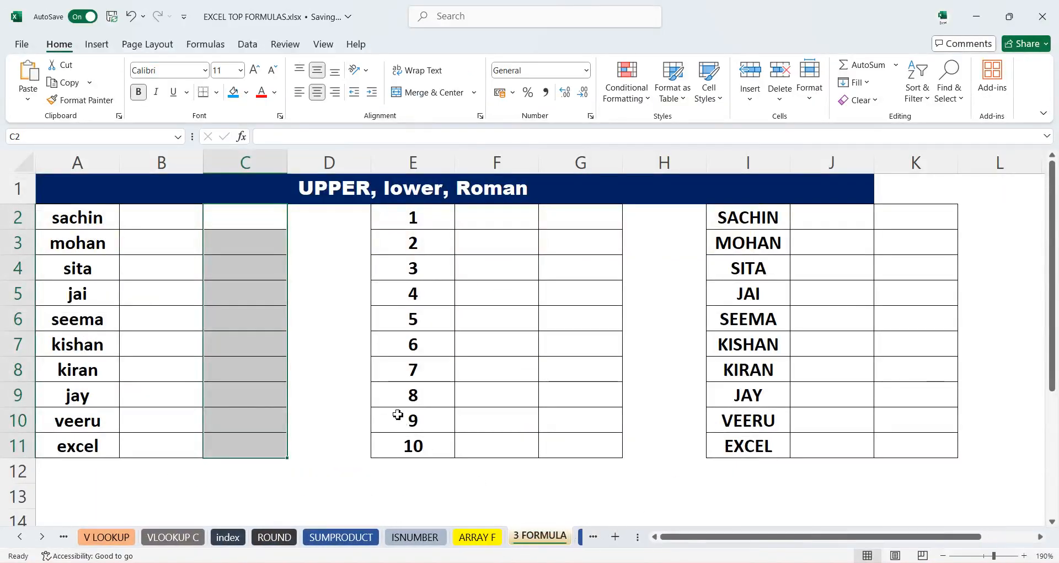
left_click(228, 248)
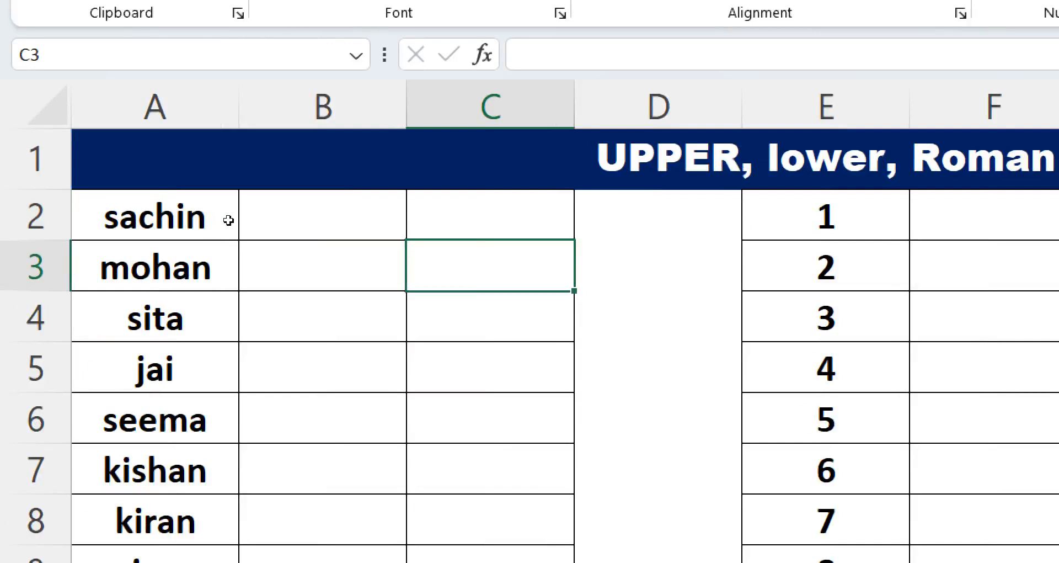
key("Up")
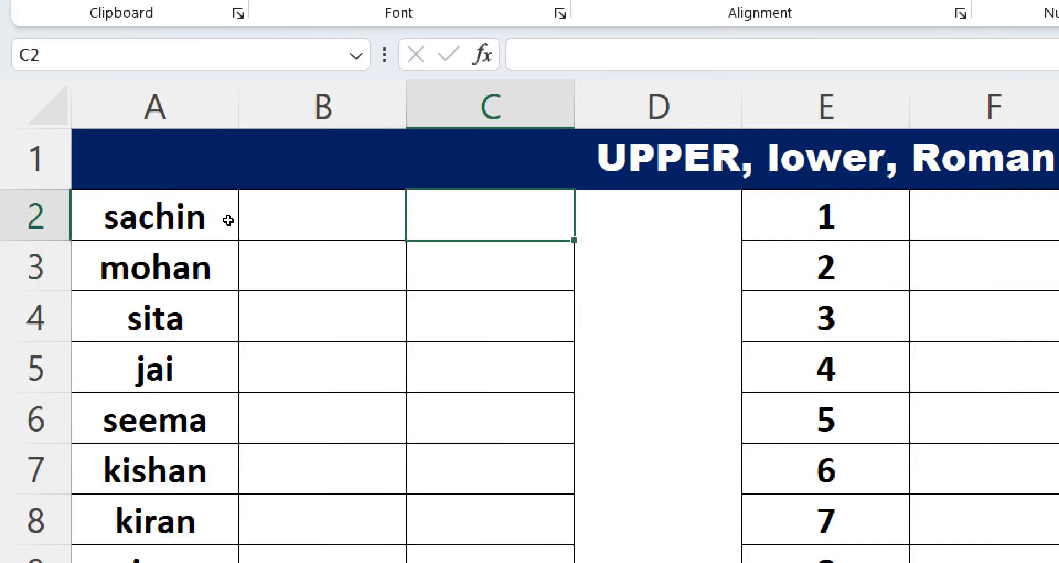
type("=")
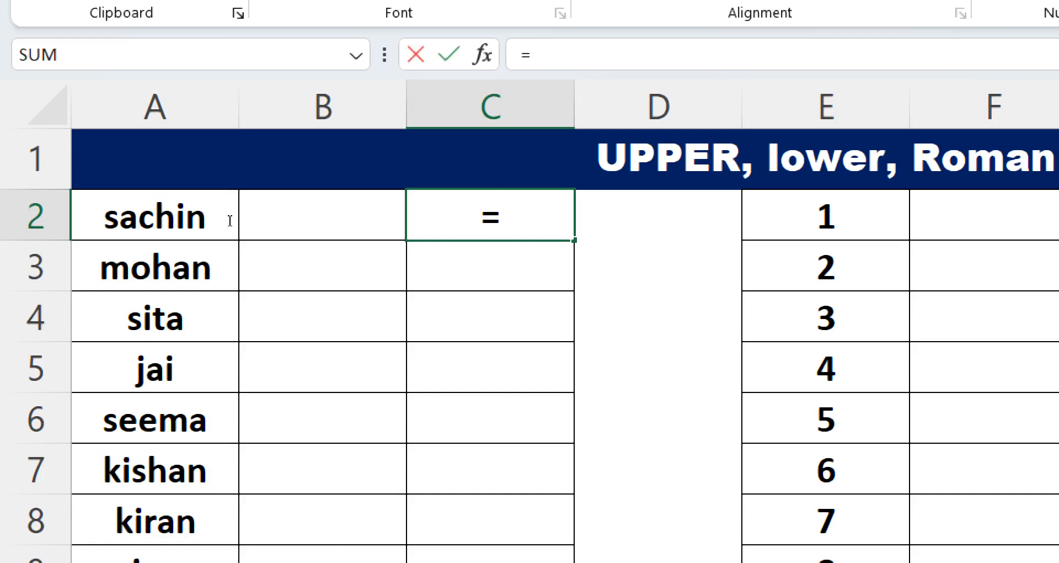
type("UPP")
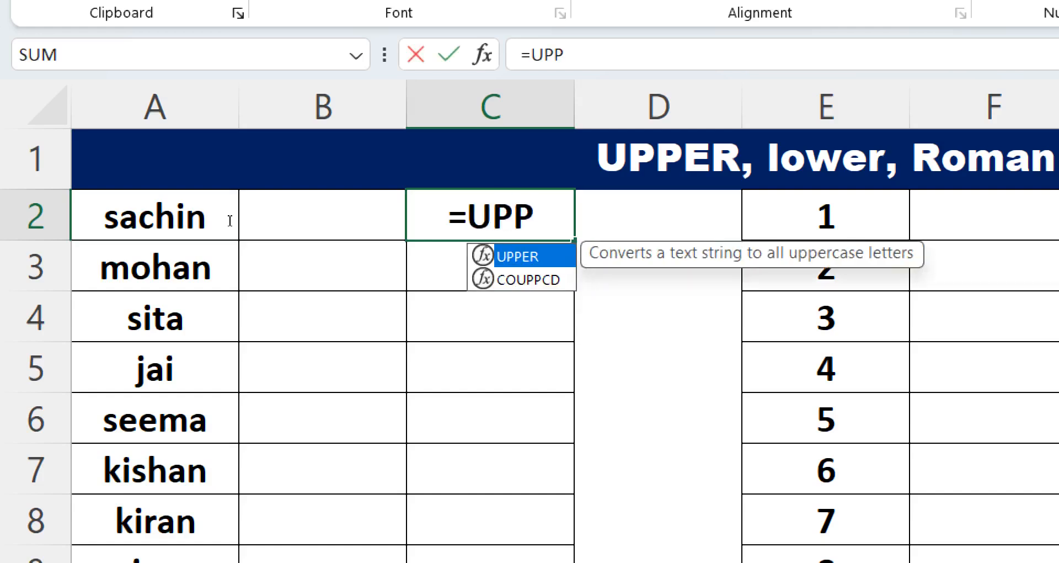
key("Tab")
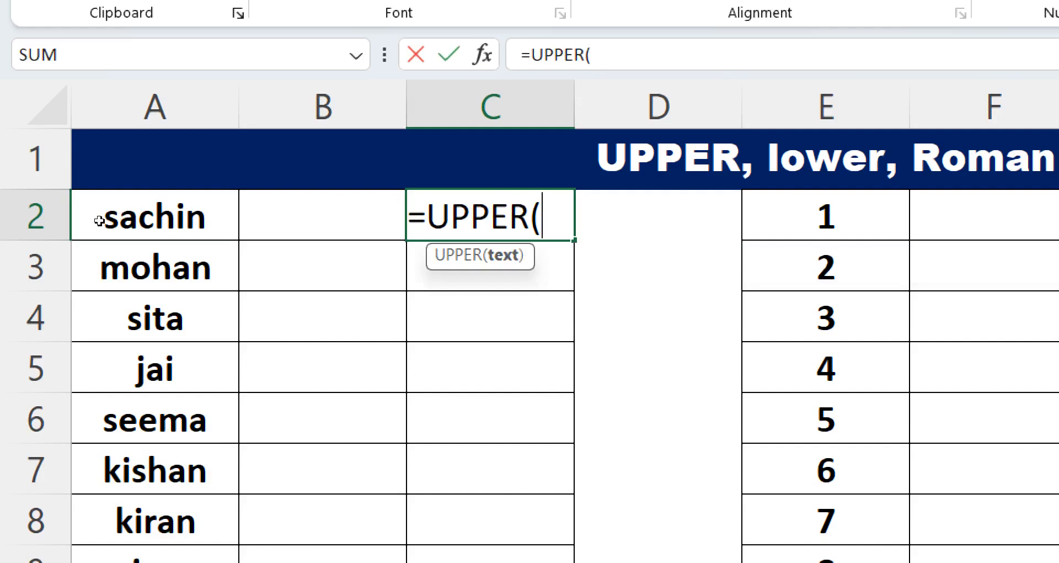
left_click(99, 220)
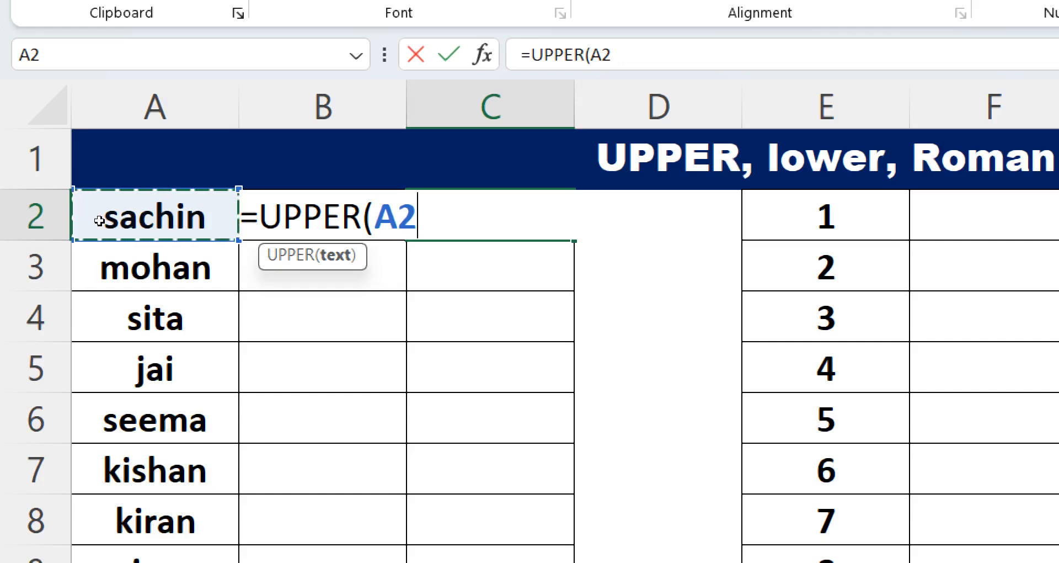
key("Return")
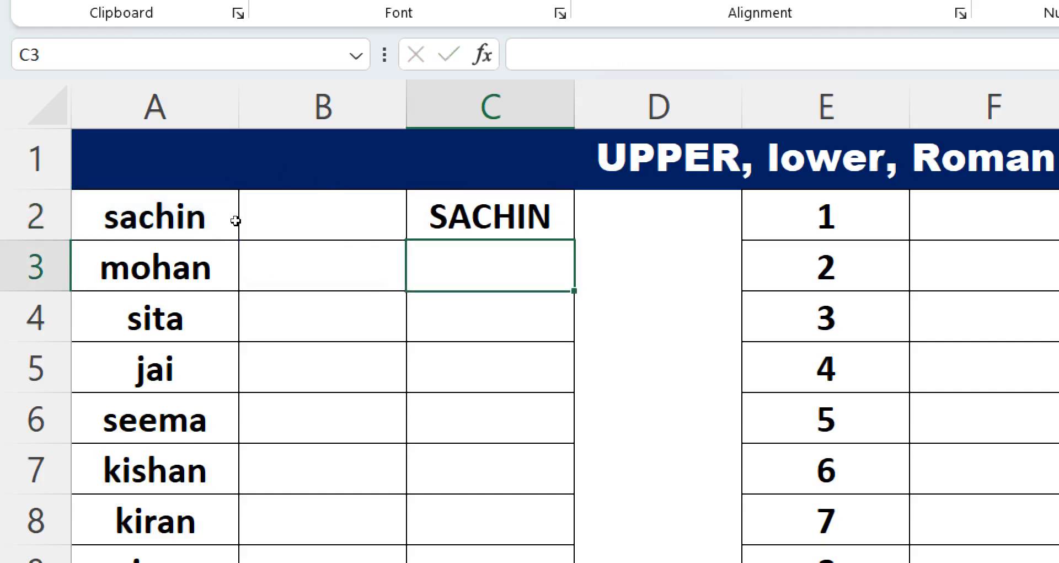
key("Up")
double_click(574, 240)
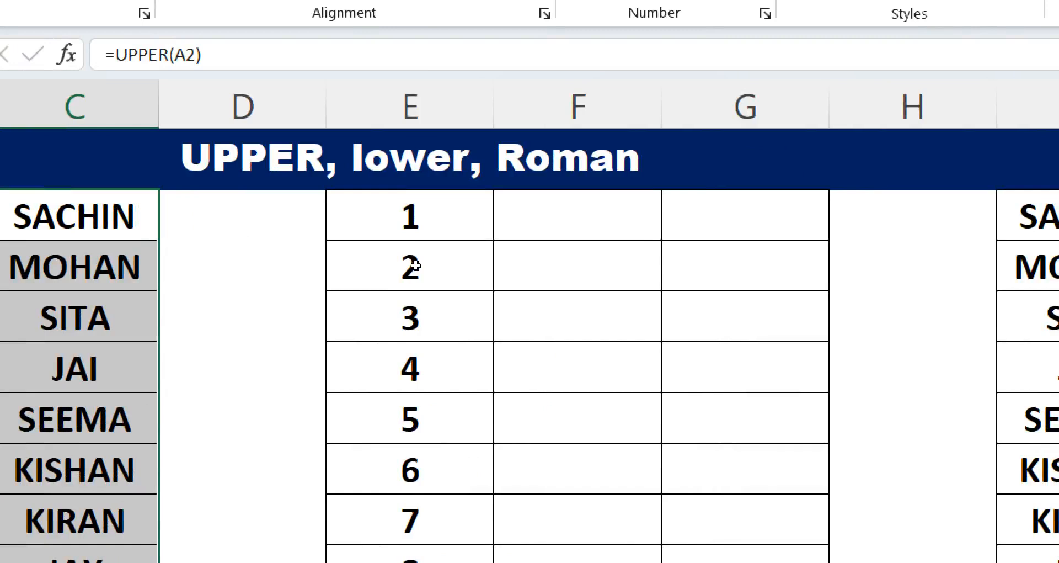
- Enter =ROMAN(E2) in G2 and fill it down the column to convert the numbers to Roman numerals
left_click(592, 210)
double_click(592, 210)
type("=")
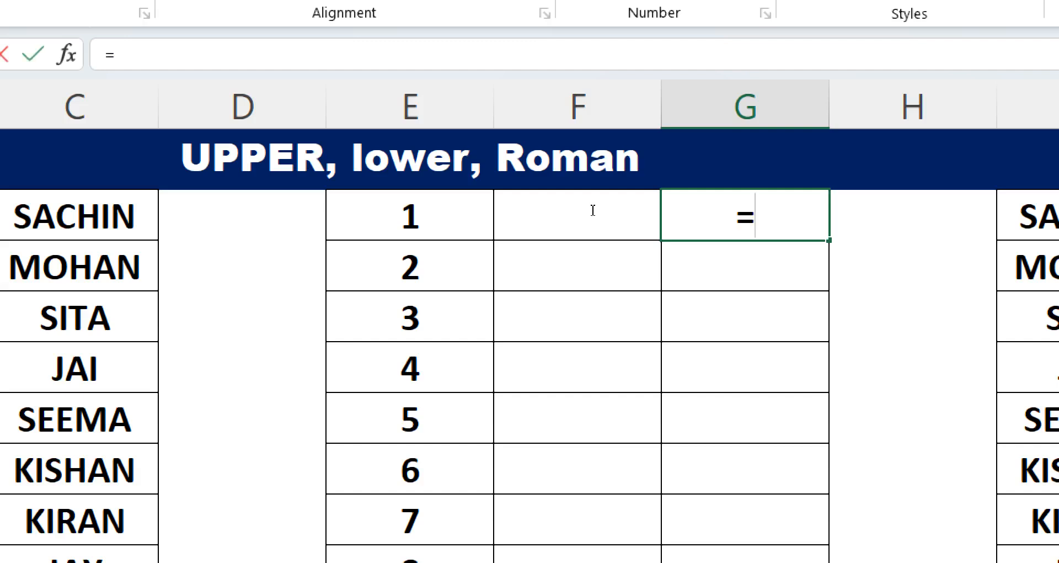
type("RO")
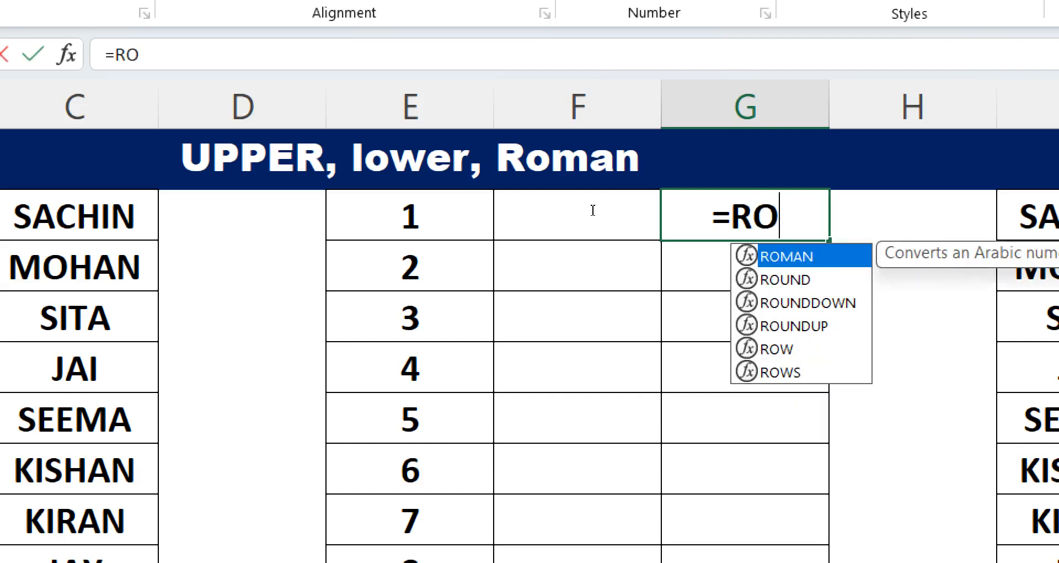
key("Tab")
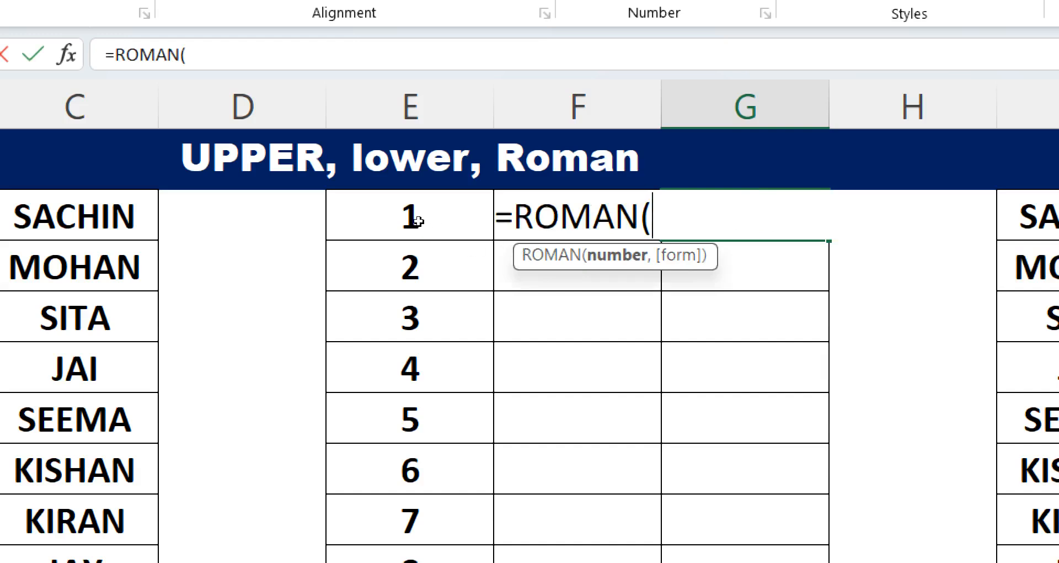
left_click(418, 221)
key("Return")
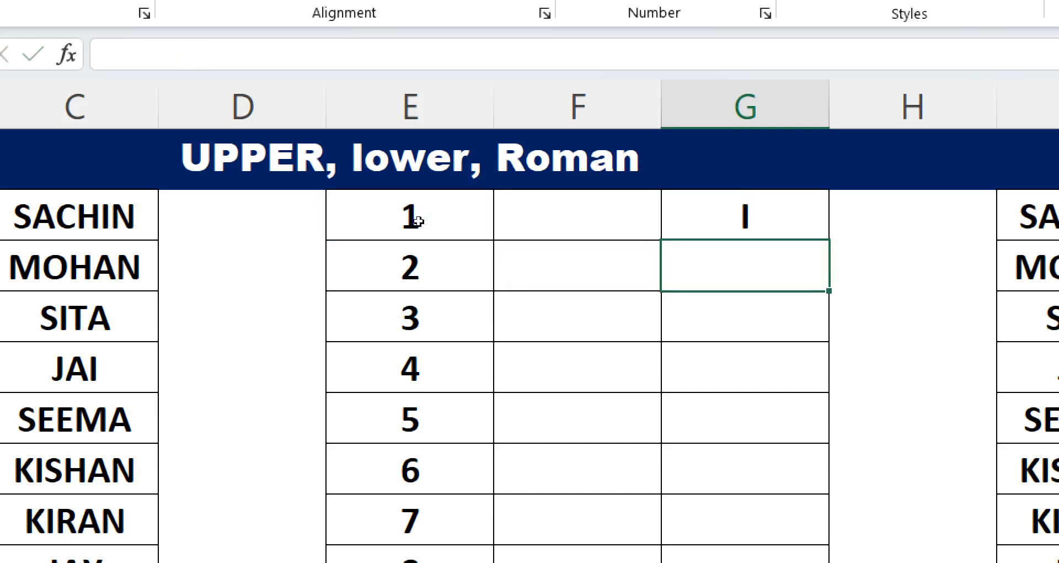
key("Up")
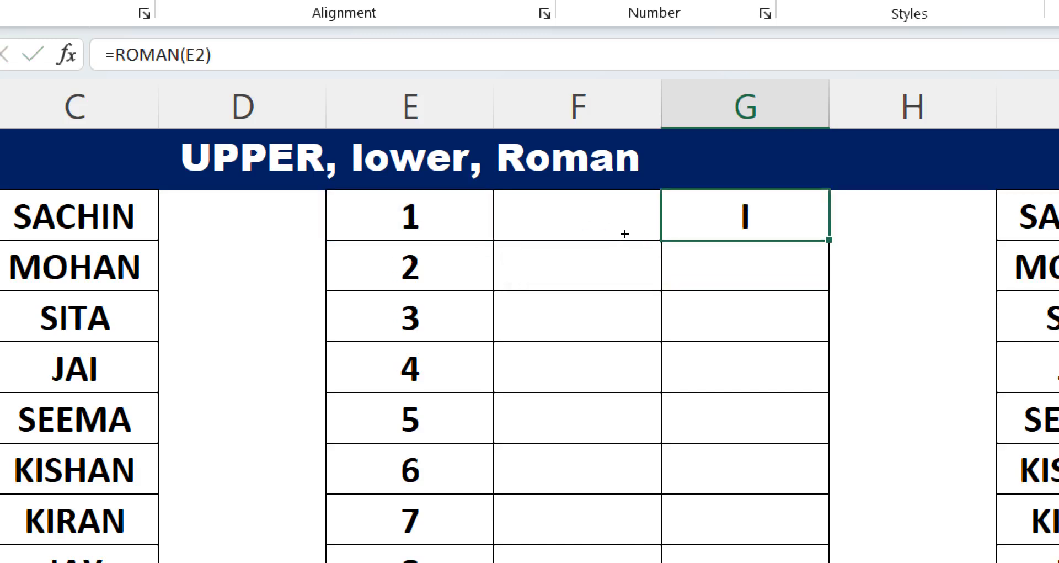
double_click(829, 240)
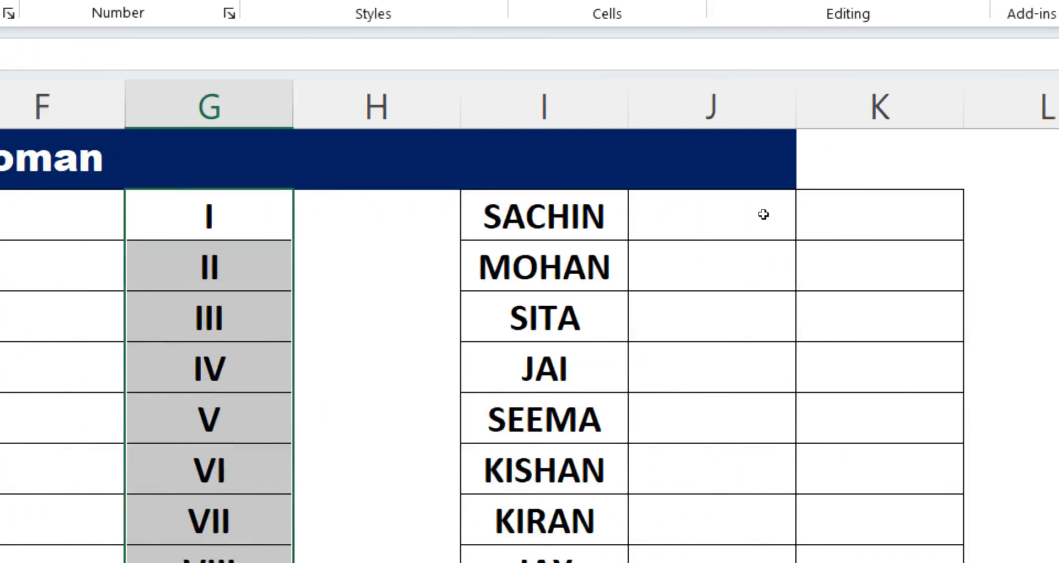
- Enter =LOWER(I2) in K2 to convert the uppercase name to lowercase
left_click(900, 220)
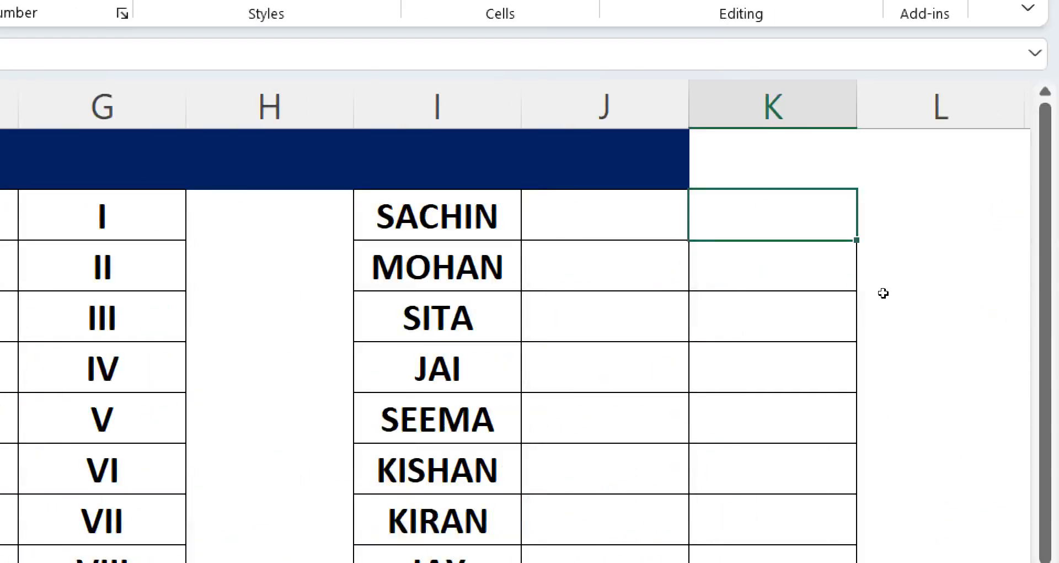
type("=LO")
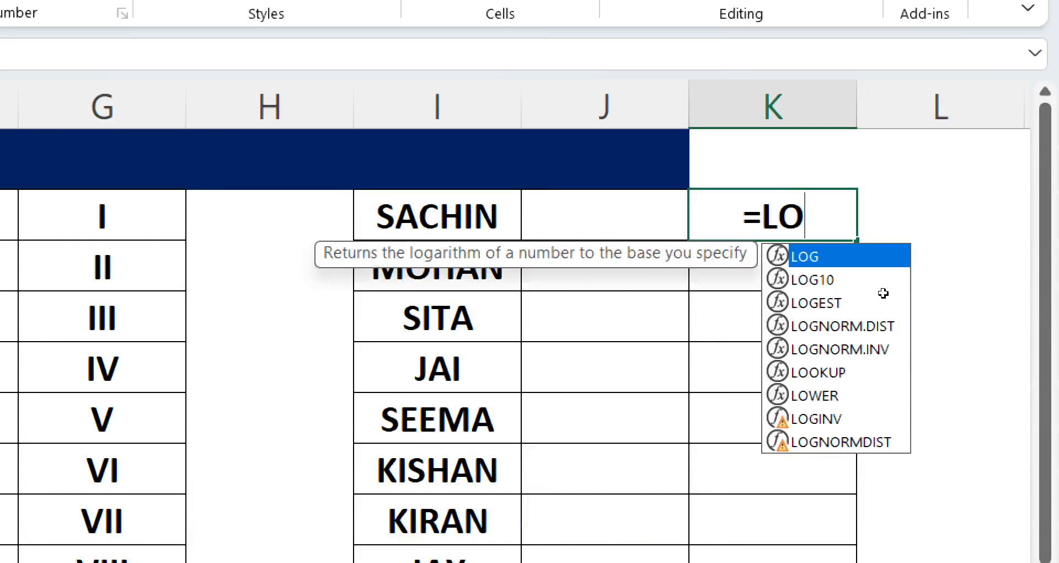
type("W")
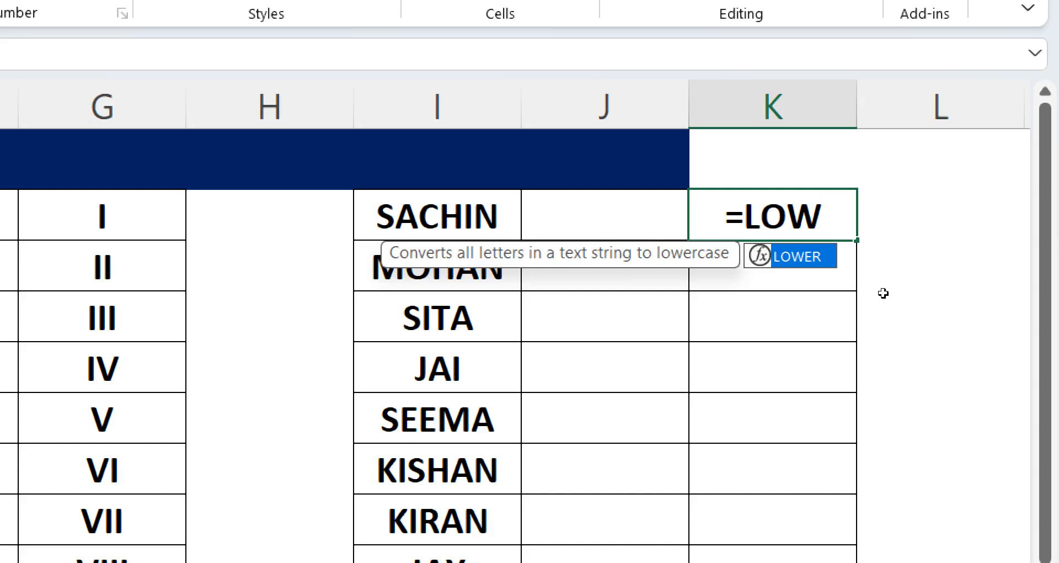
key("Tab")
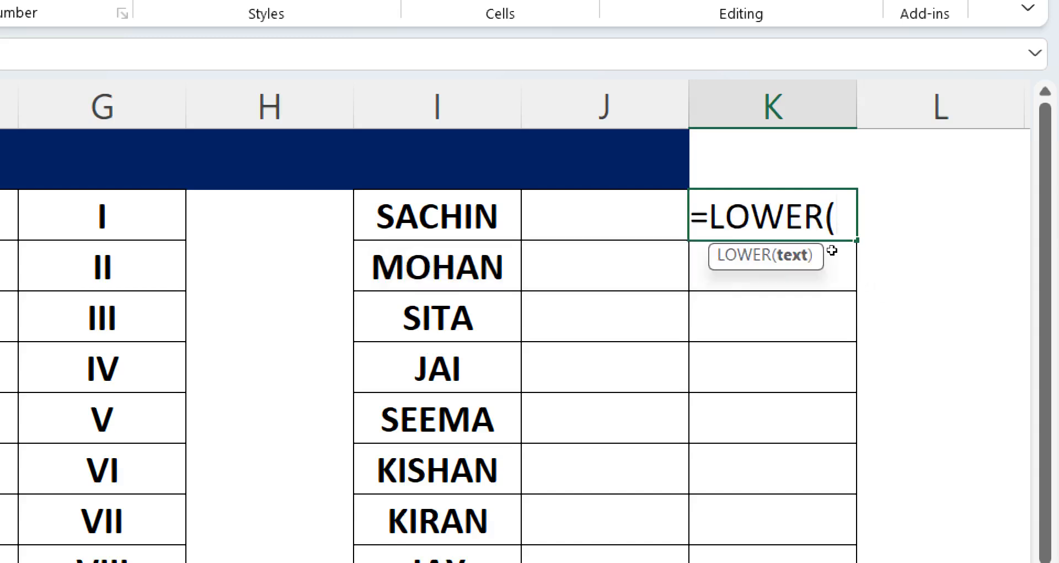
key("Left")
key("Left")
key("Return")
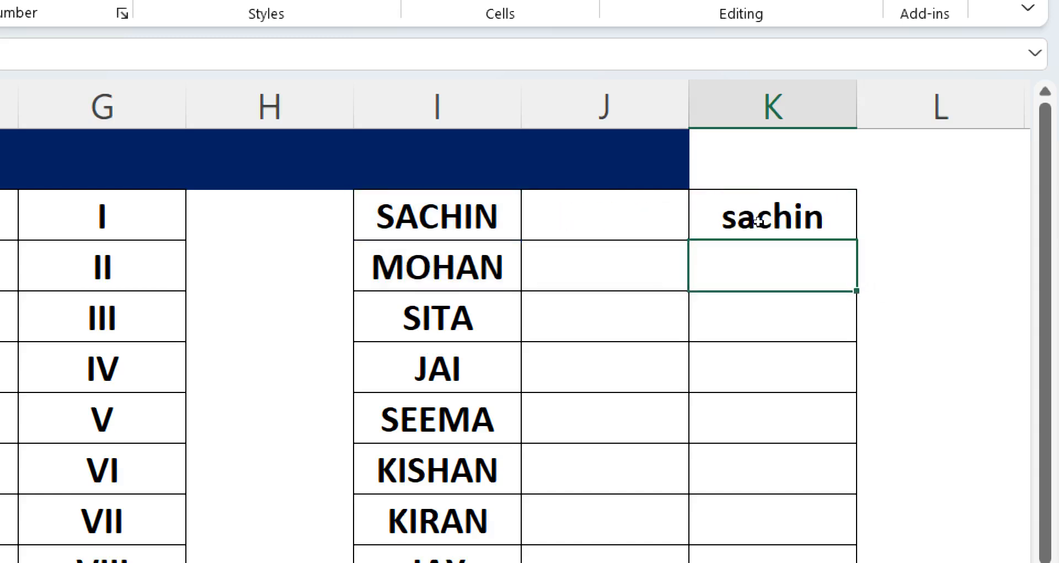
- Fill the LOWER formula from K2 down to K11
key("Up")
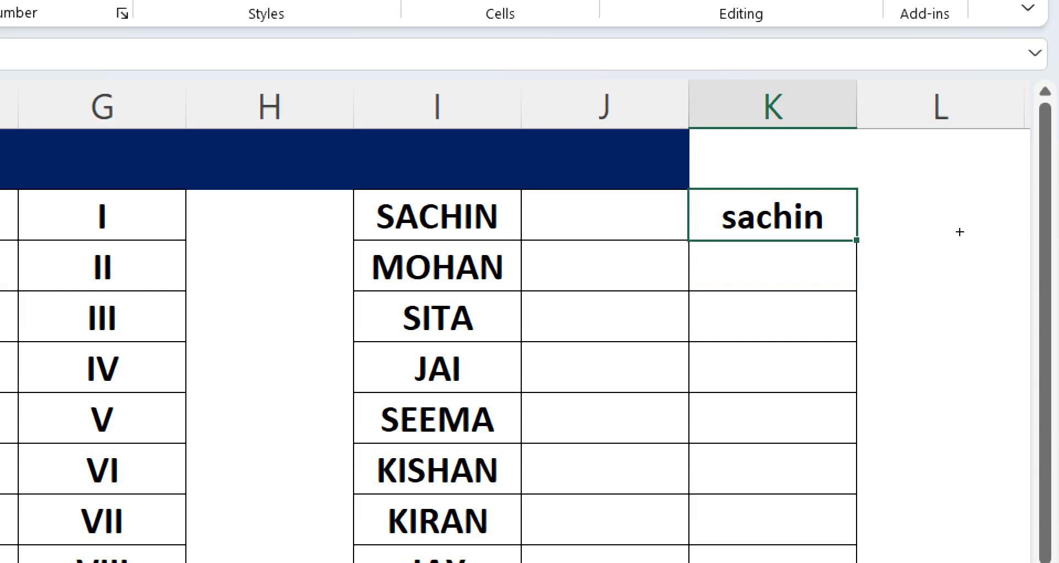
key("shift+Down")
key("shift+Down")
key("shift+Down")
key("shift+Down")
key("shift+Down")
key("shift+Down")
key("shift+Down")
key("shift+Down")
key("shift+Down")
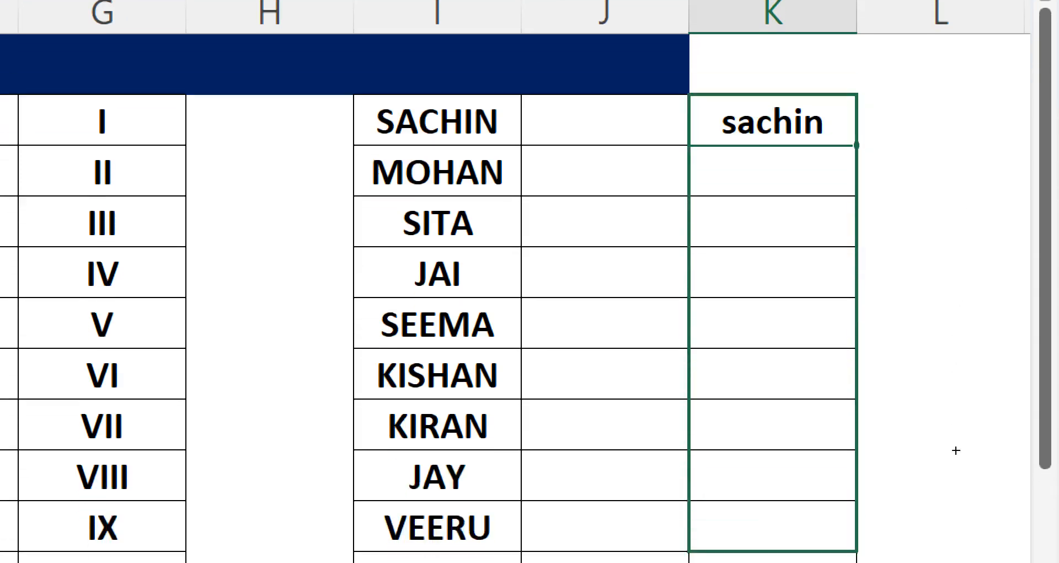
key("ctrl+d")
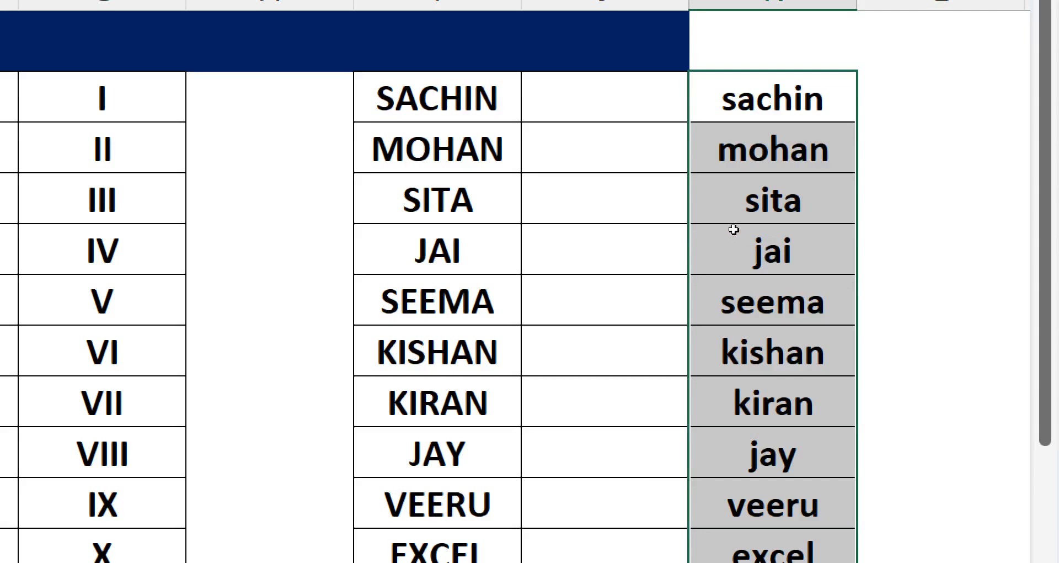
- Open the UPPER formula in C2 to review it
key("Left")
key("Left")
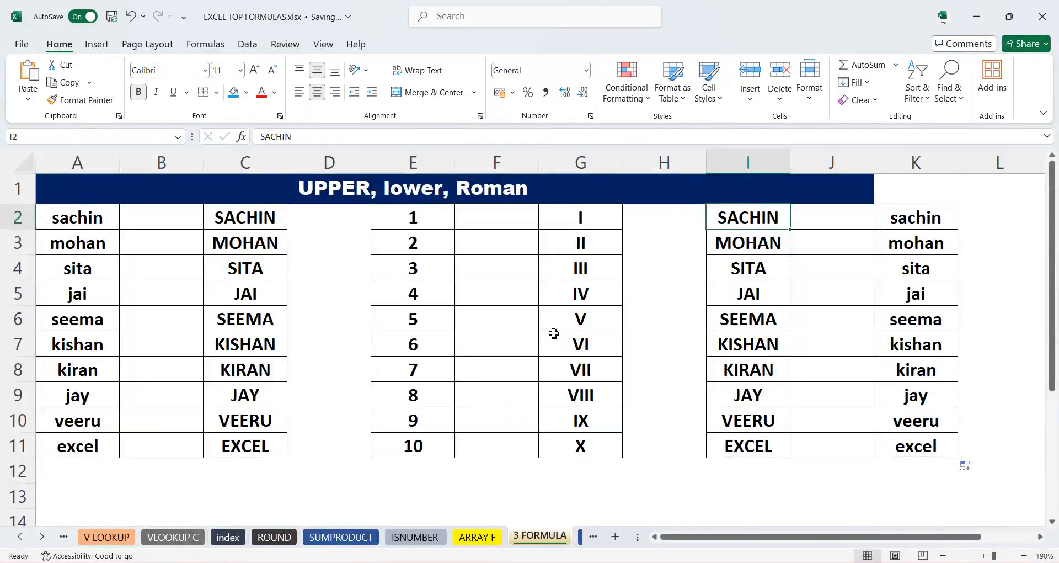
left_click(241, 224)
double_click(241, 224)
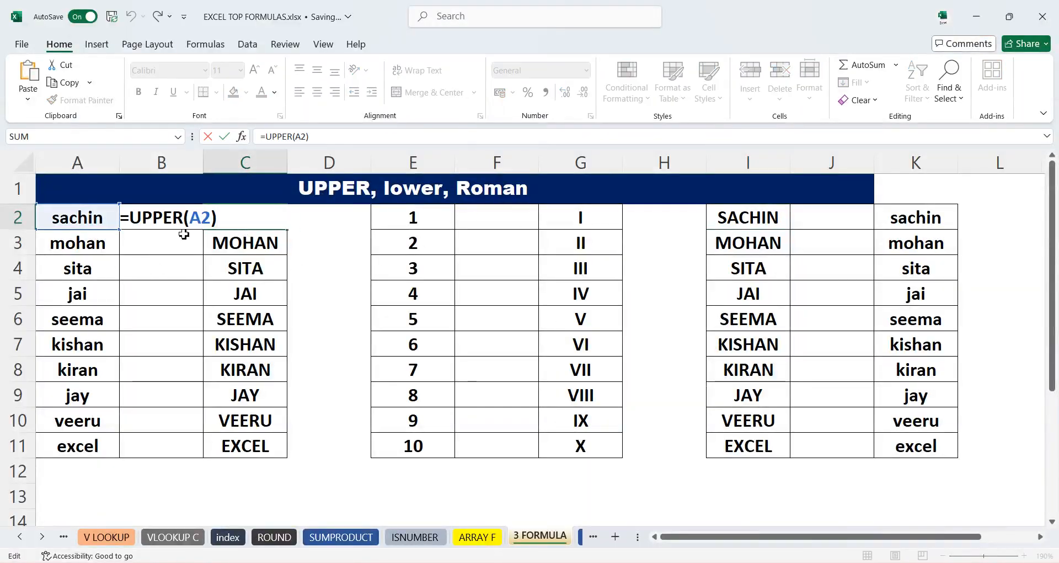
key("Return")
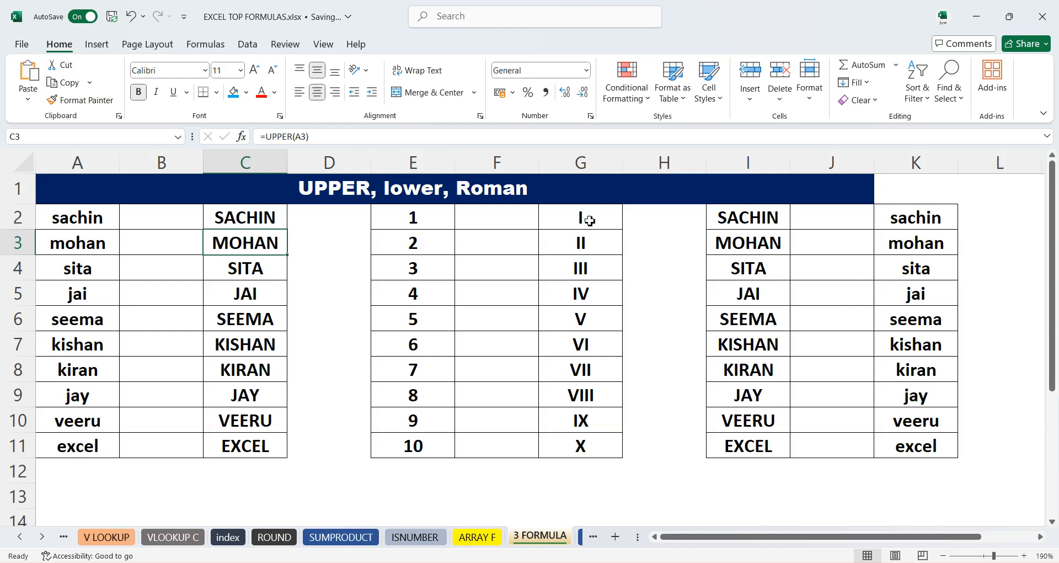
- Replace the numbers in E4, E11 and E2 with 13, 50 and 10 to test the Roman numerals
left_click(413, 269)
type("13")
key("Return")
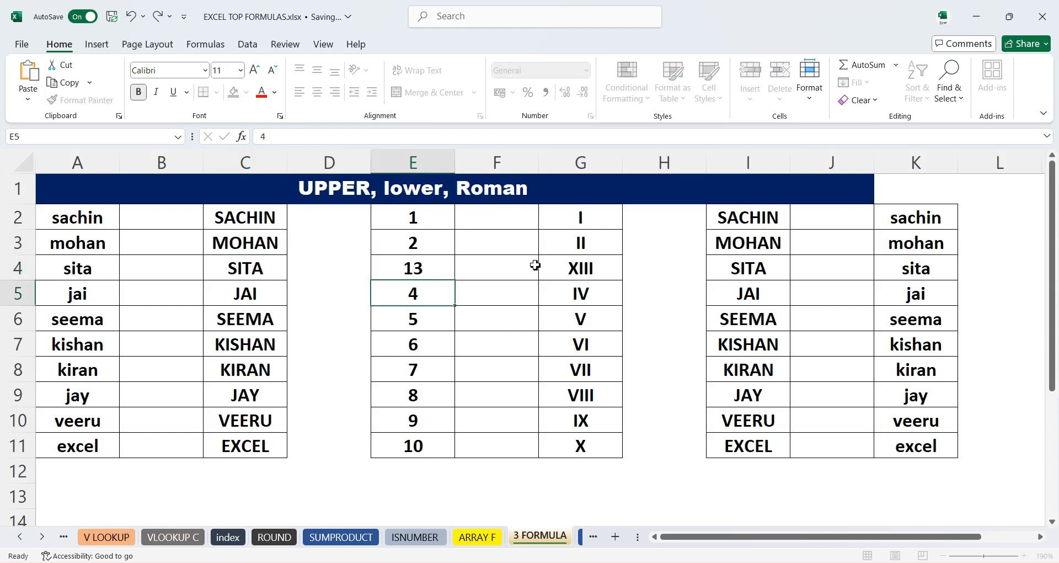
left_click(425, 448)
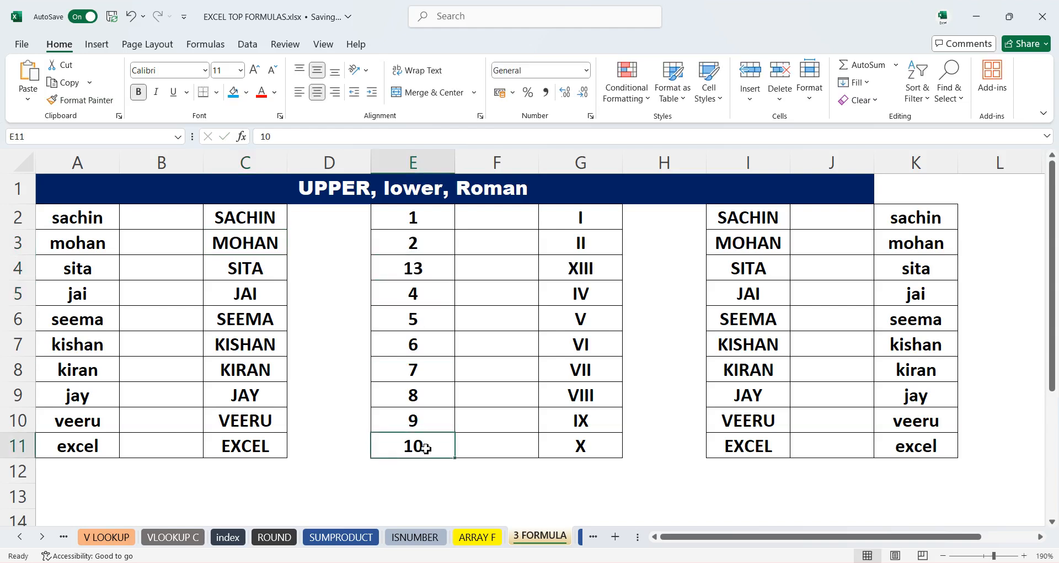
type("50")
key("Return")
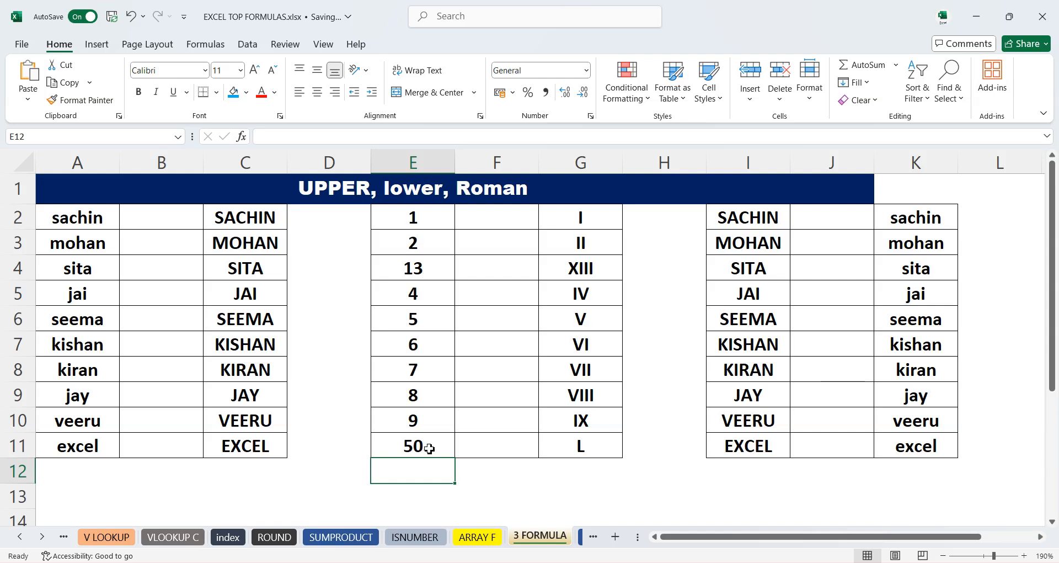
left_click(413, 218)
type("10")
key("Return")
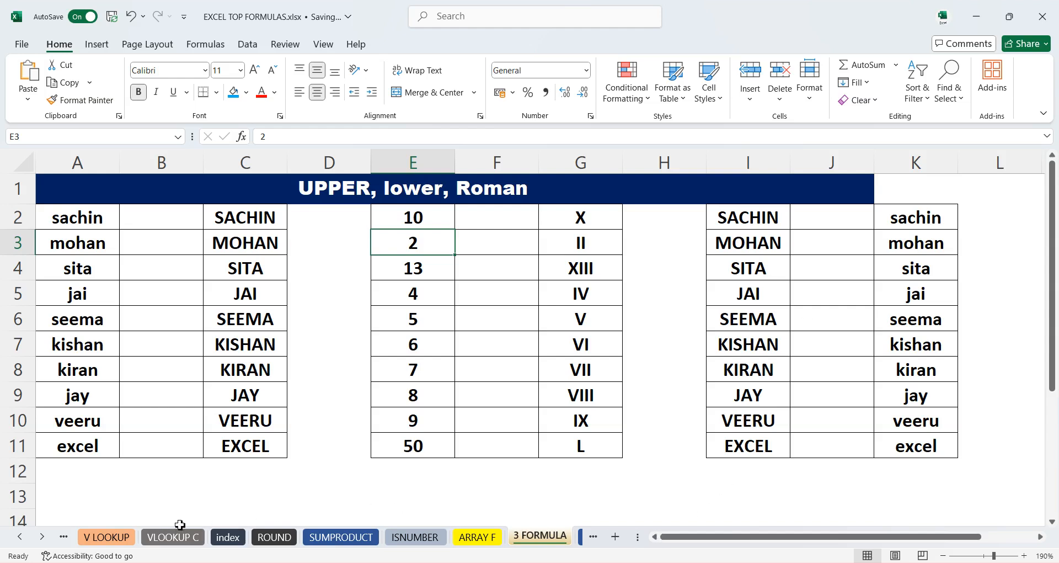
- Open the ISODD ROW sheet and select its table from the title row down
left_click(42, 540)
left_click(41, 541)
left_click(42, 541)
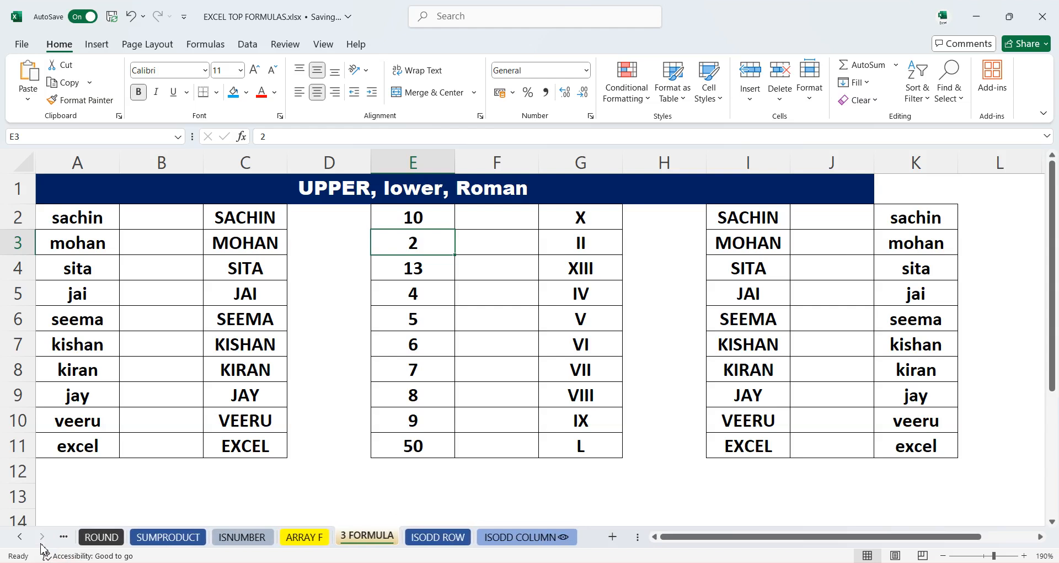
left_click(418, 538)
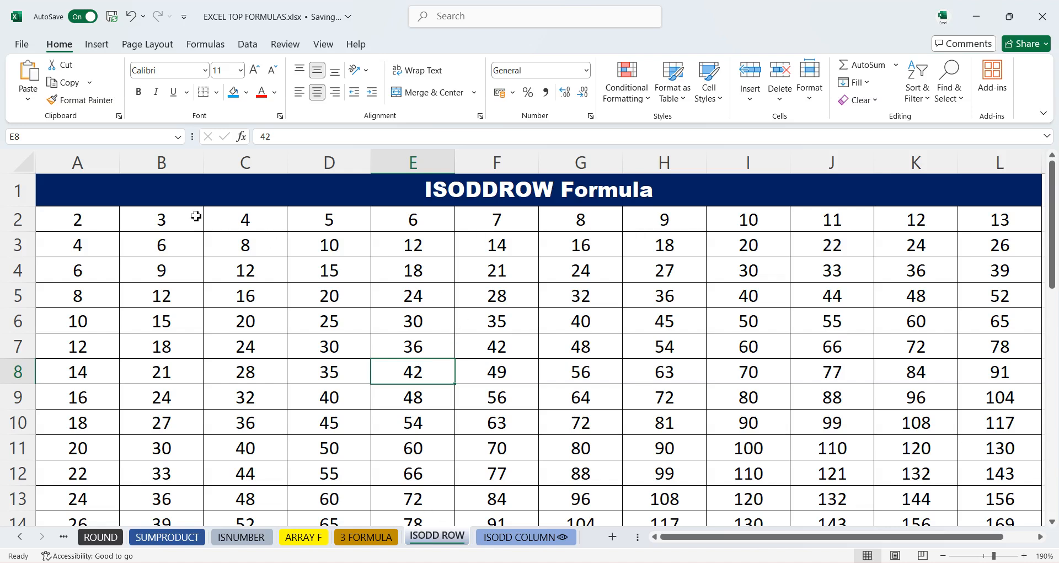
left_click(22, 220)
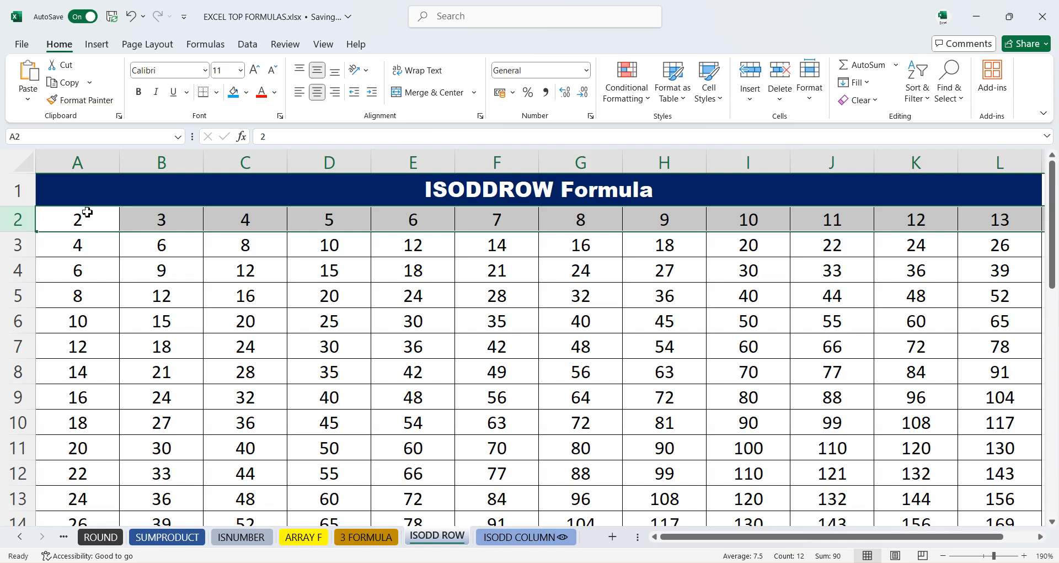
left_click(63, 201)
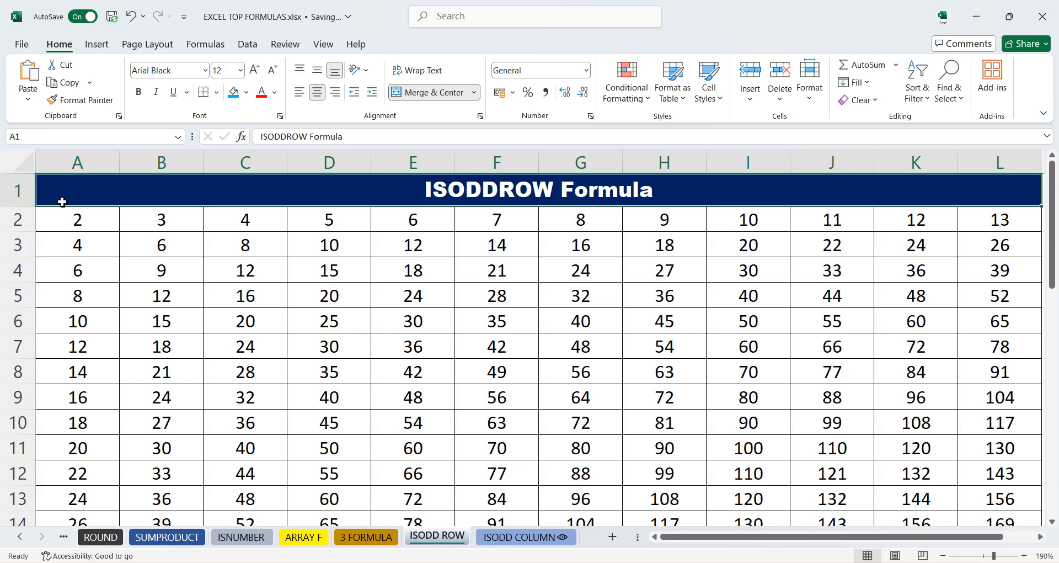
key("ctrl+shift+Down")
scroll(111, 243, "up", 8)
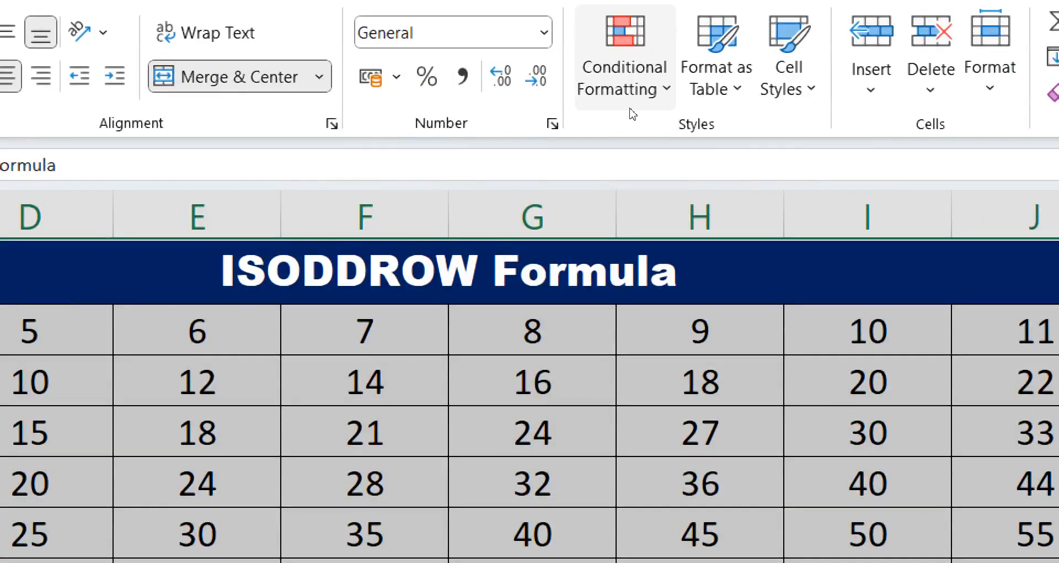
left_click(645, 93)
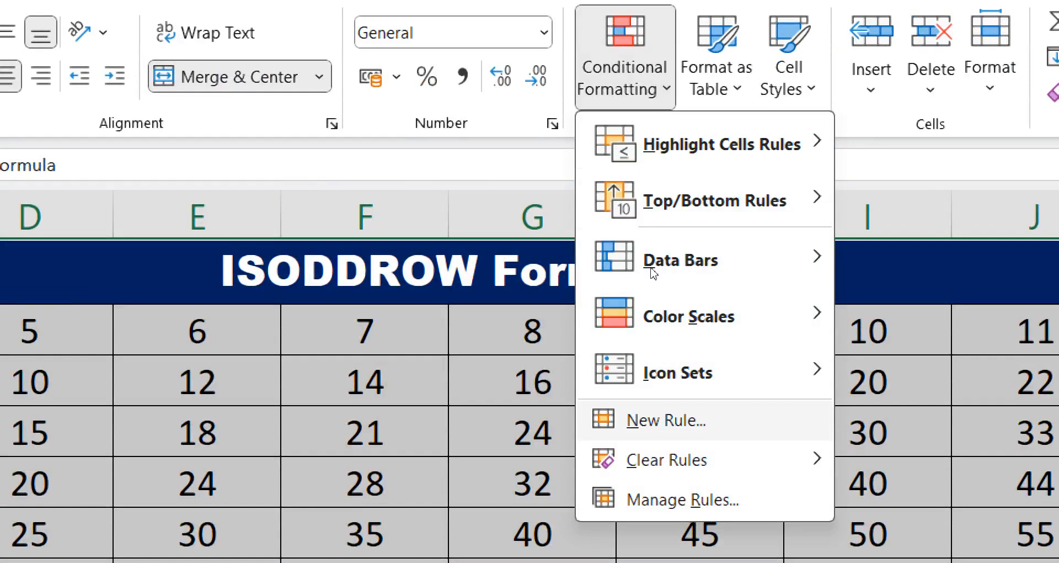
mouse_move(663, 135)
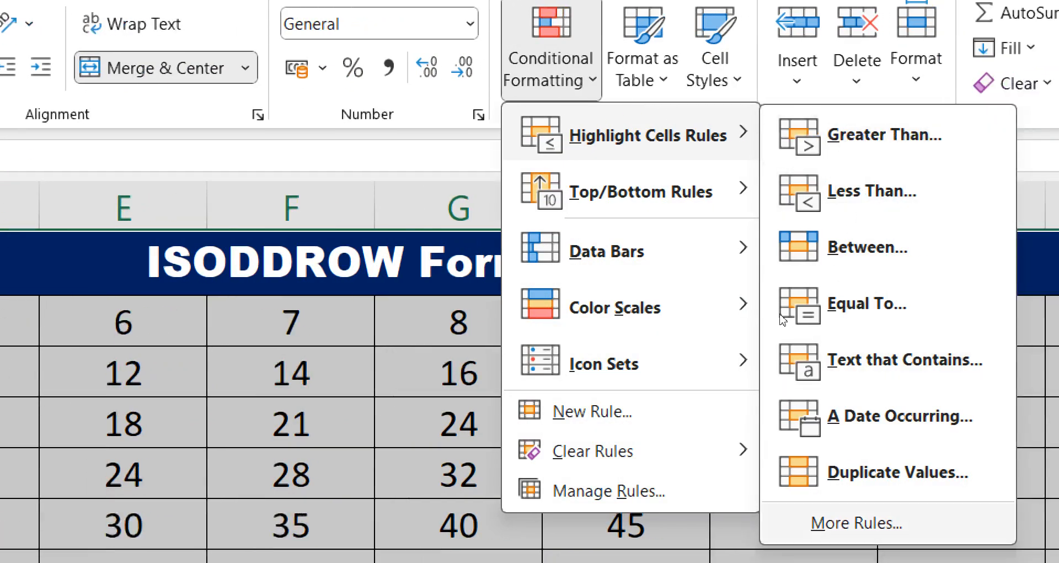
left_click(856, 522)
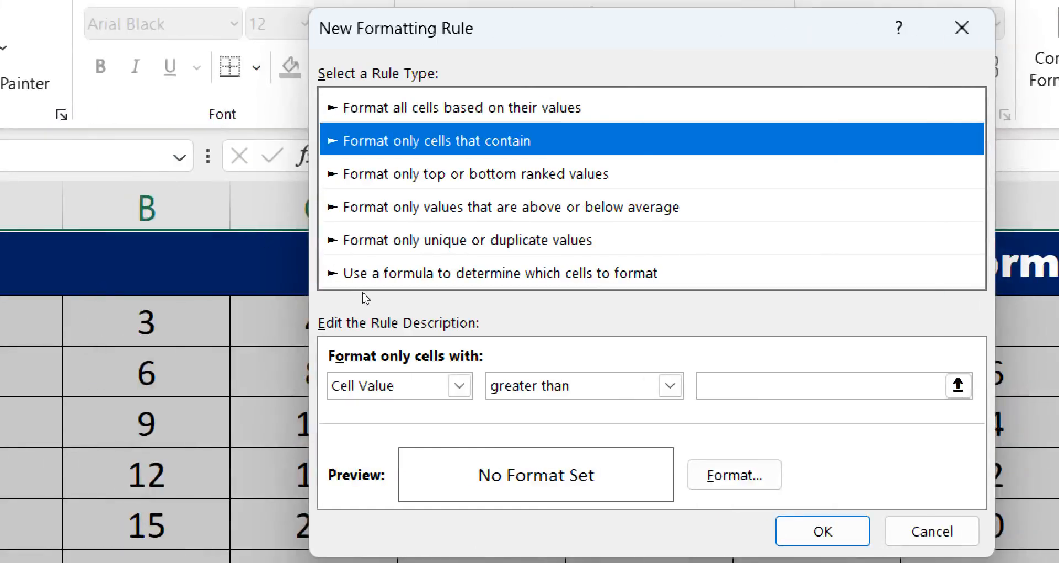
key("Escape")
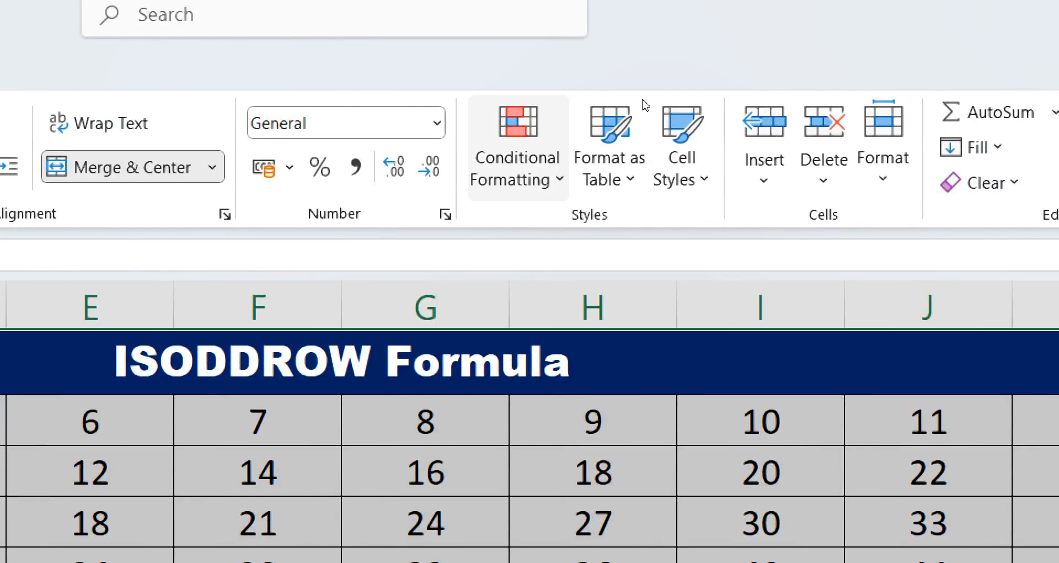
- Create a new conditional formatting rule using the formula =ISODD(ROW())
left_click(519, 148)
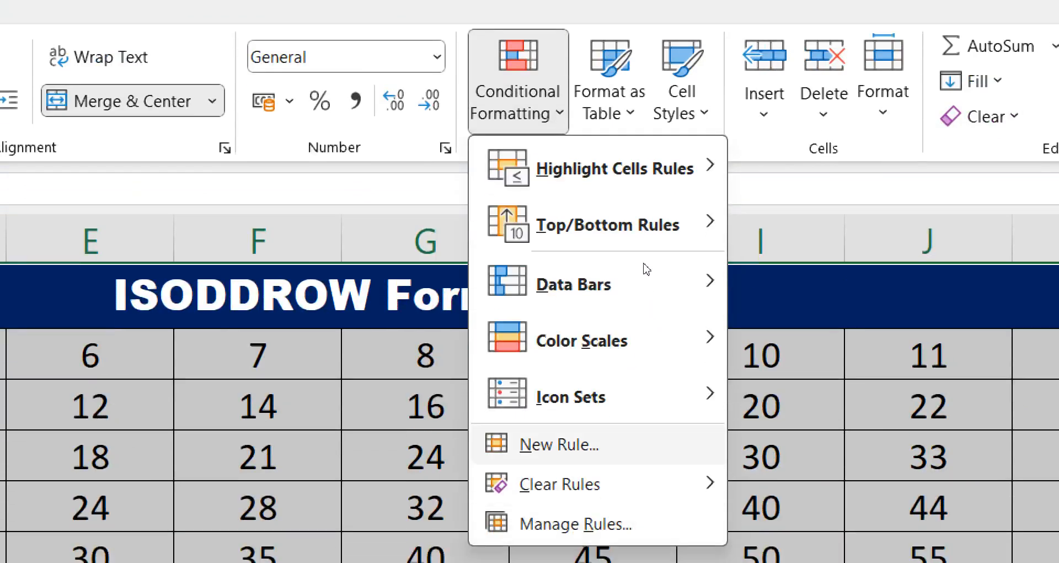
left_click(559, 444)
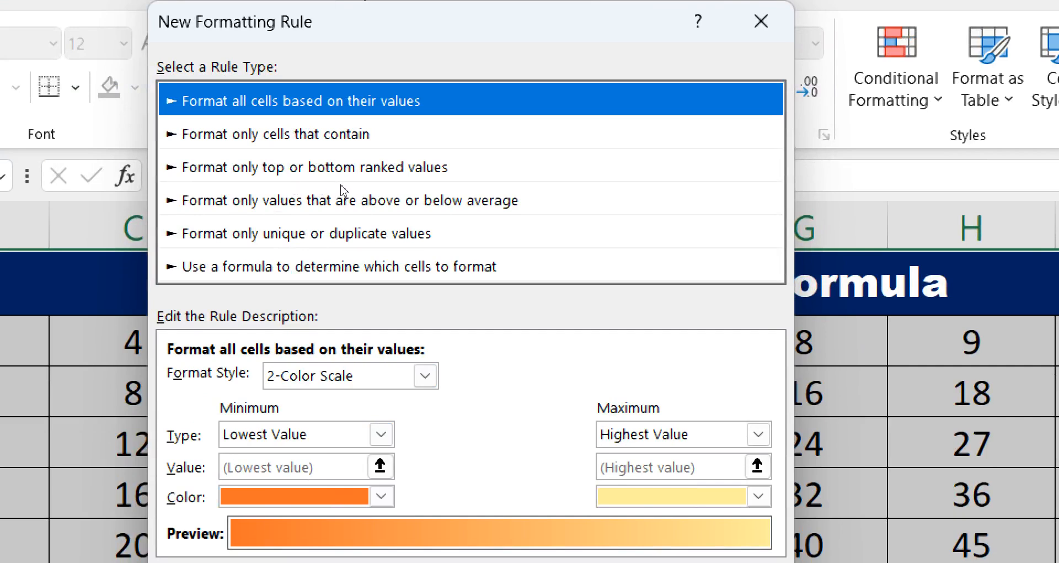
key("End")
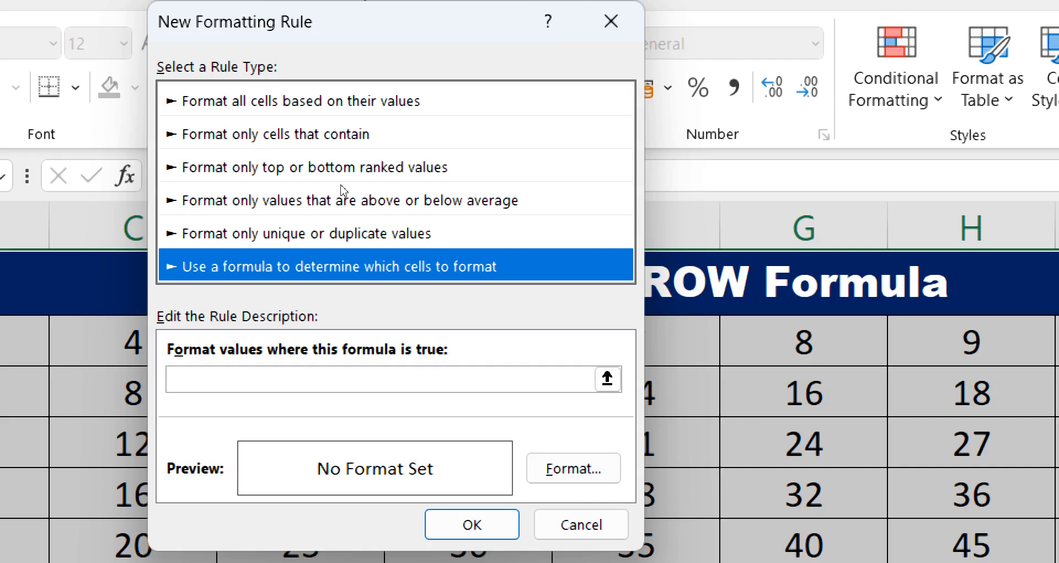
key("Tab")
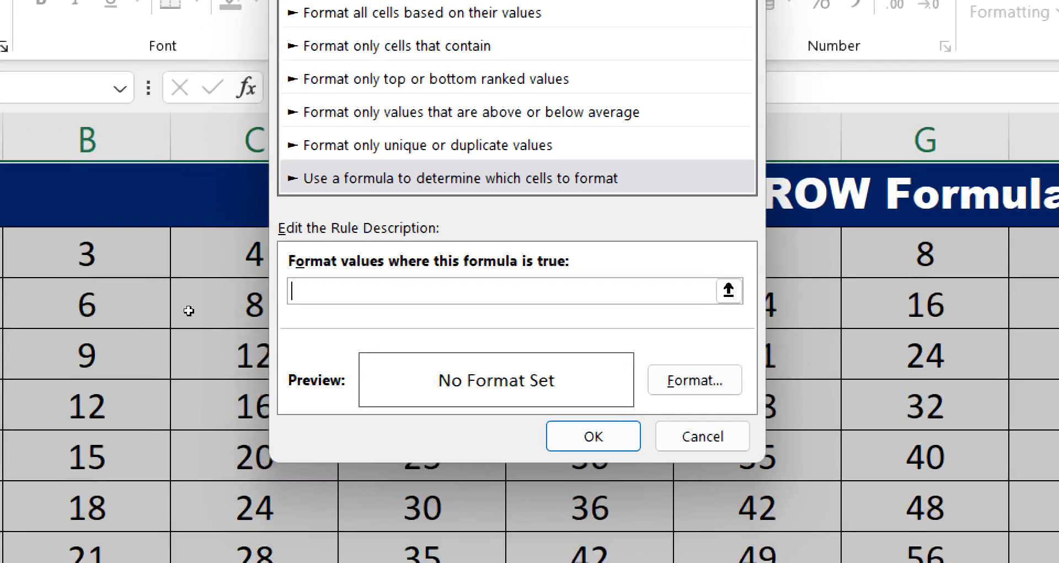
type("=ISODD(RO")
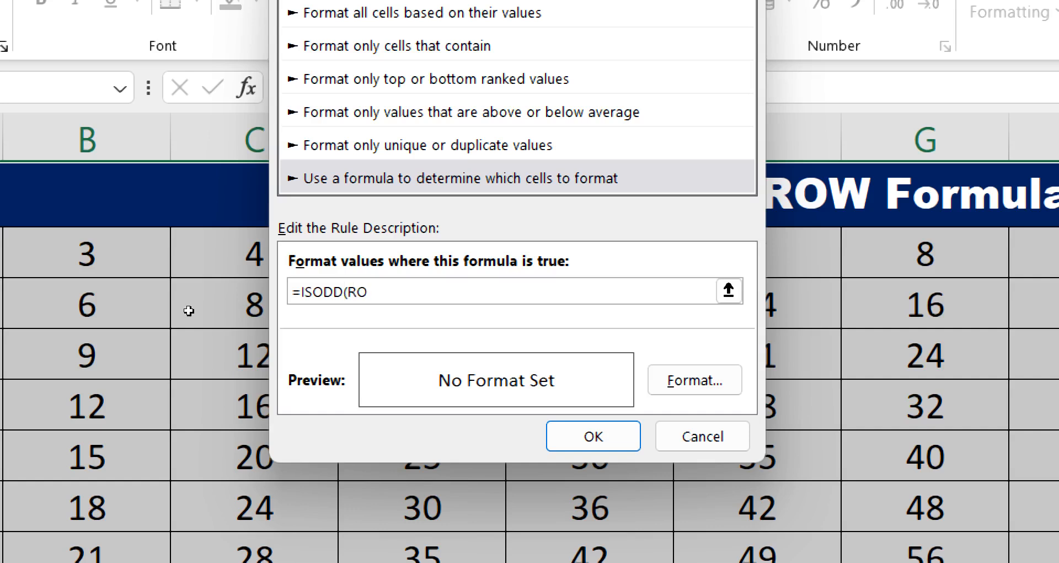
type("W")
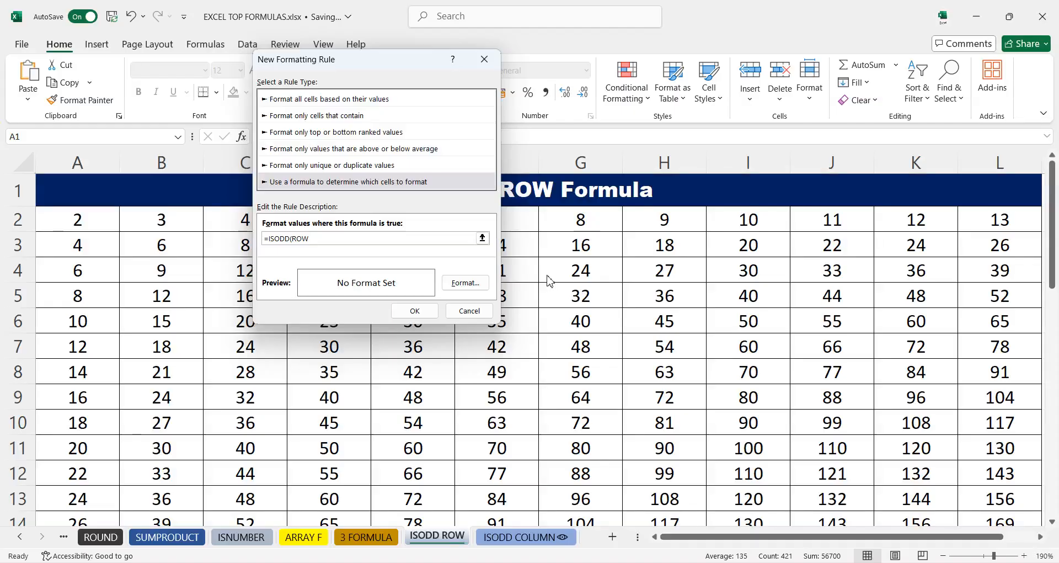
left_click(357, 239)
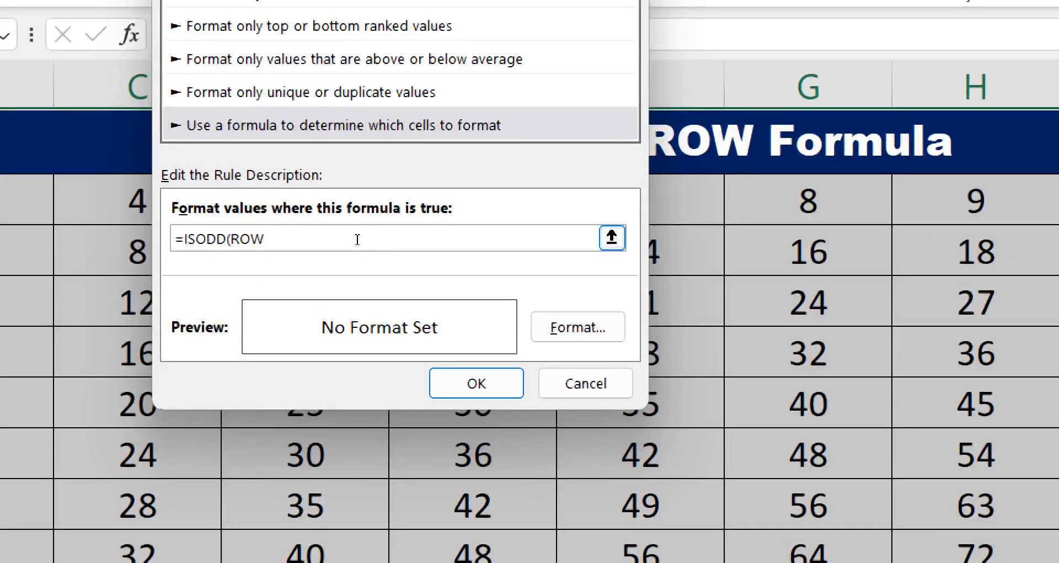
type("())")
- Set the rule's format to a red fill and apply it
left_click(578, 327)
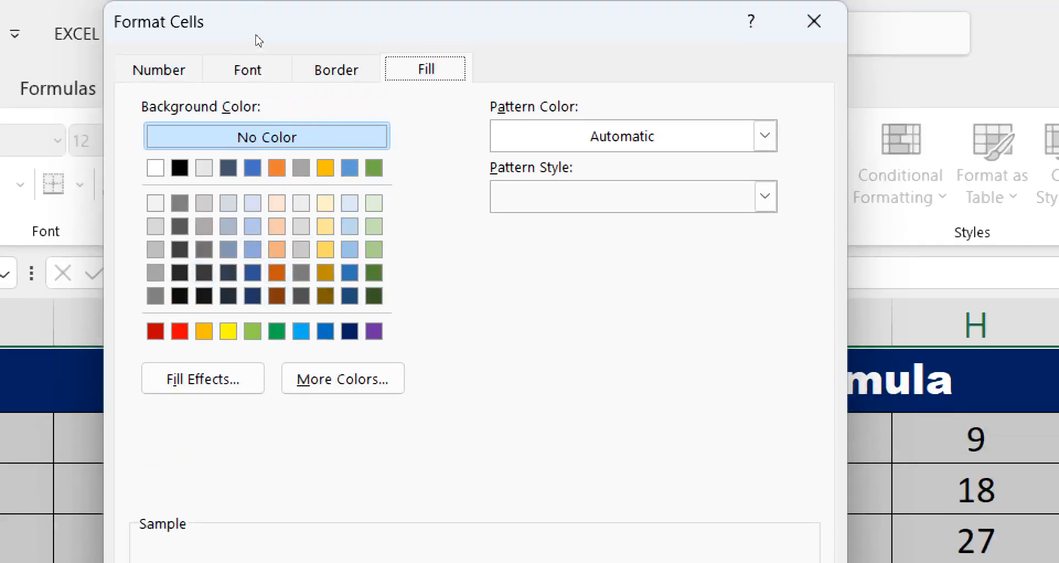
key("ctrl+Tab")
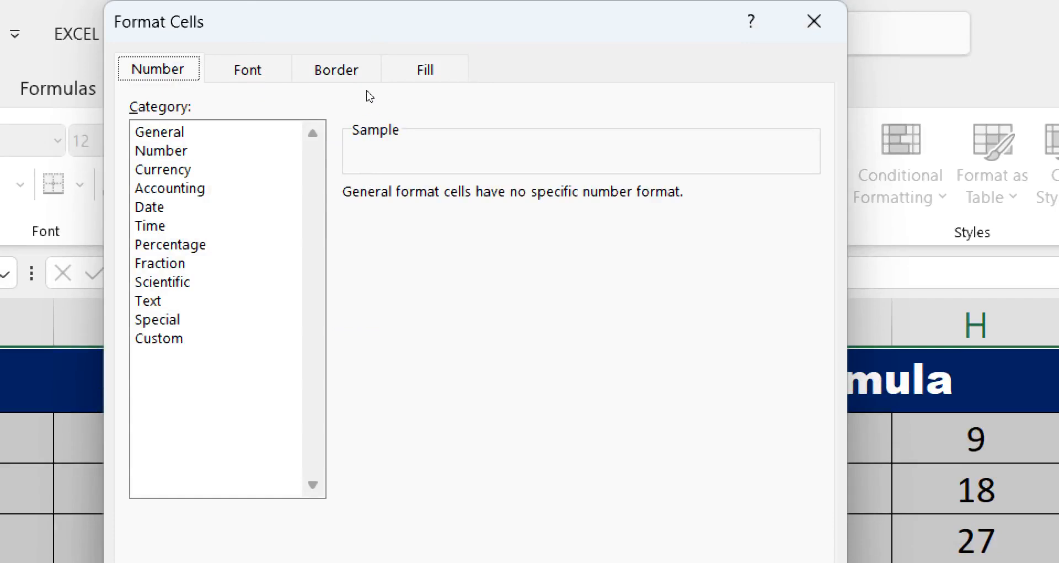
key("ctrl+shift+Tab")
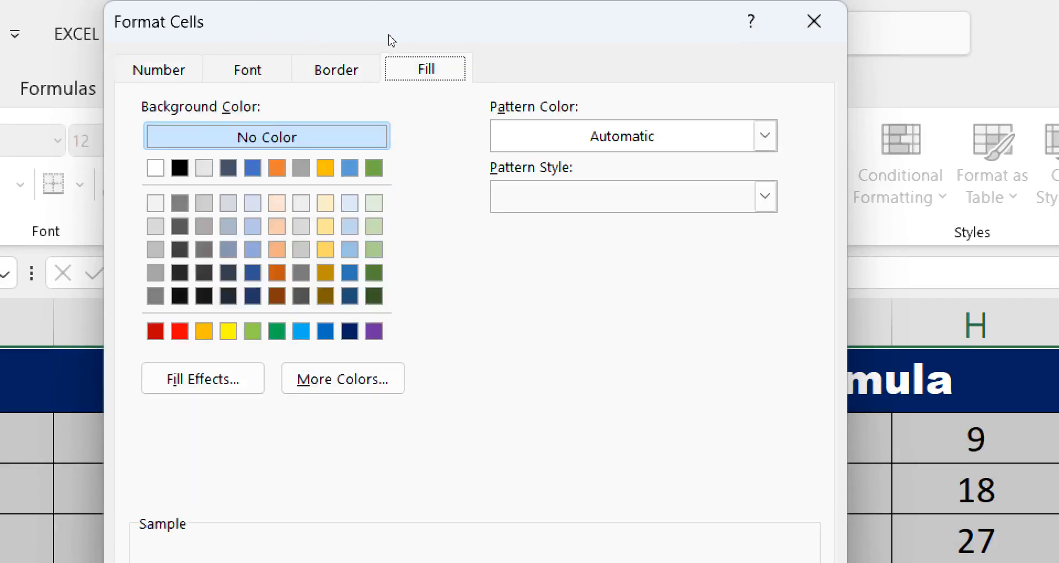
left_click(179, 331)
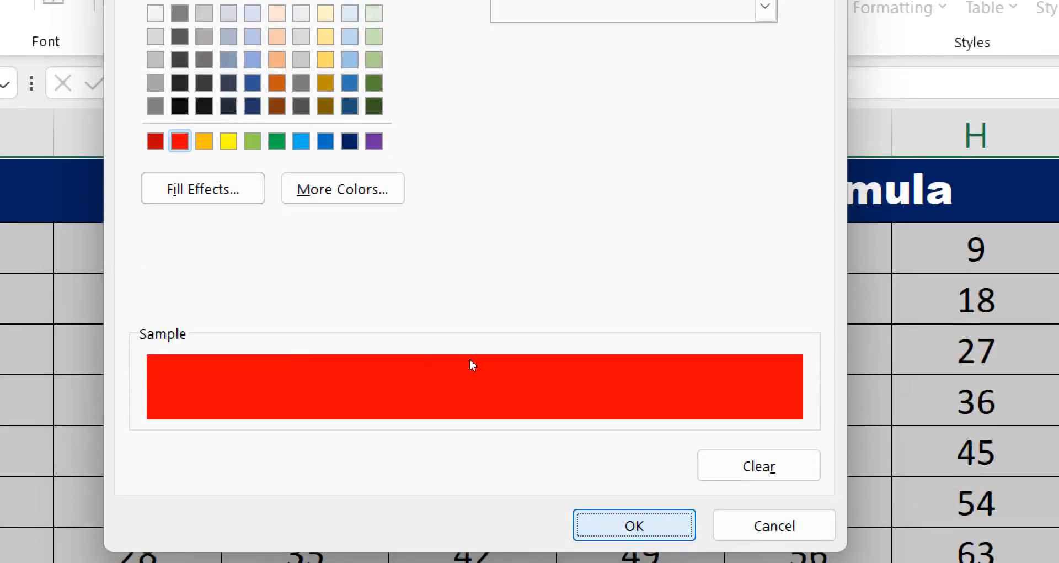
key("Return")
key("Return")
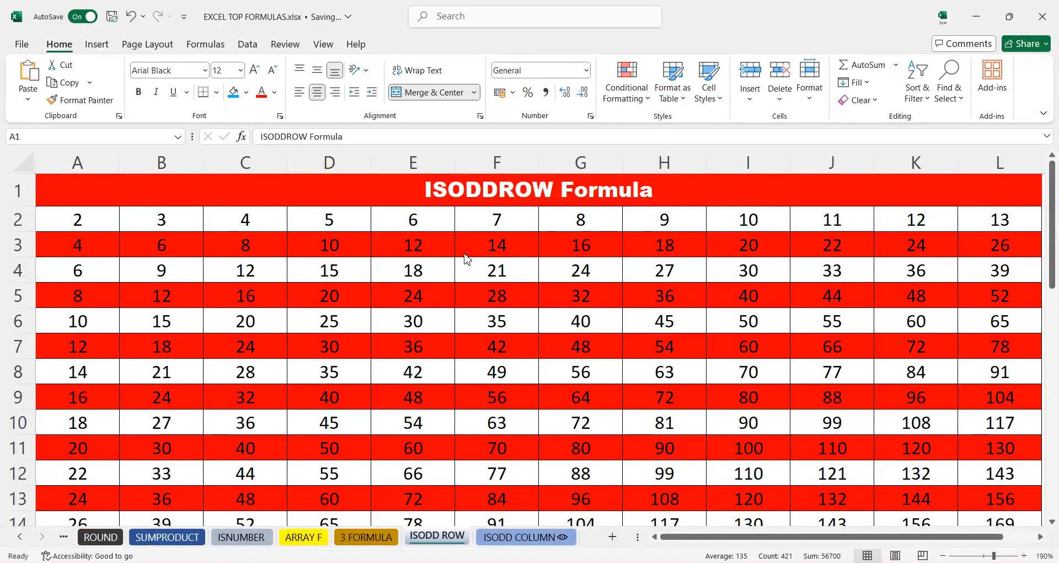
- Scroll through the ISODD ROW table to review the alternating row shading
scroll(538, 354, "down", 4)
scroll(542, 372, "down", 6)
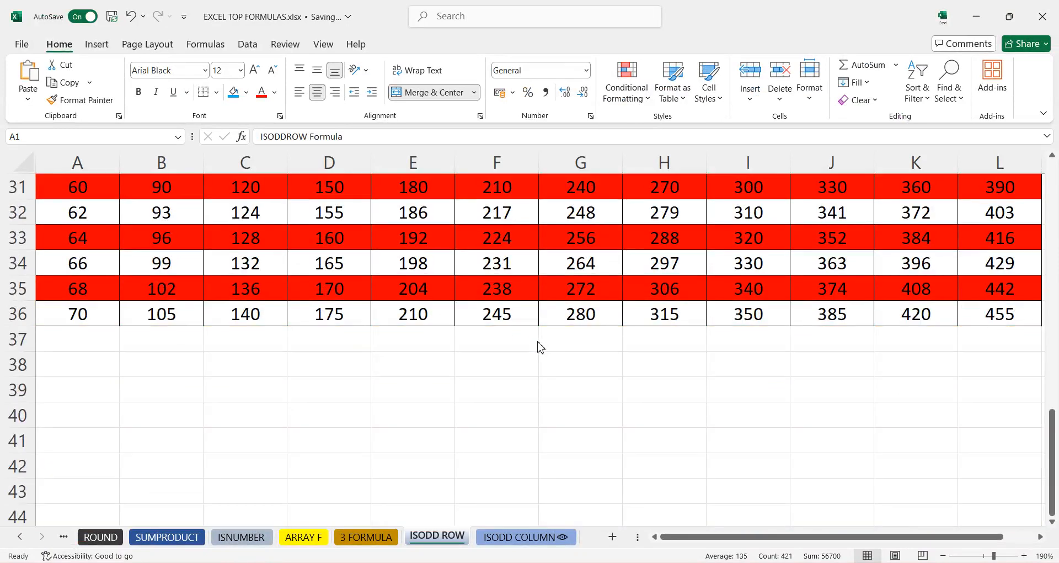
scroll(540, 347, "up", 10)
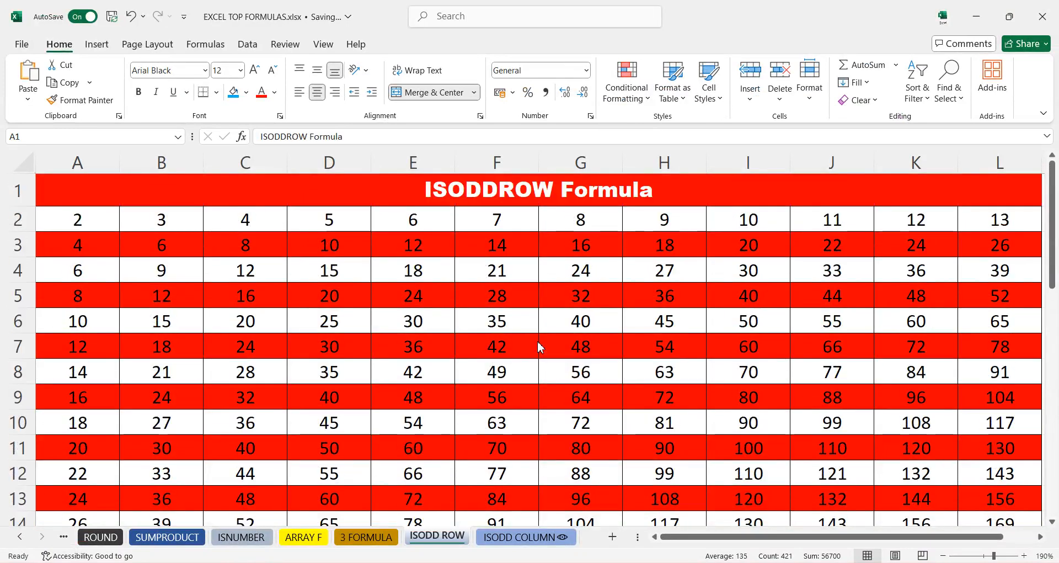
- Open the ISODD COLUMN sheet and select the entire worksheet
left_click(517, 537)
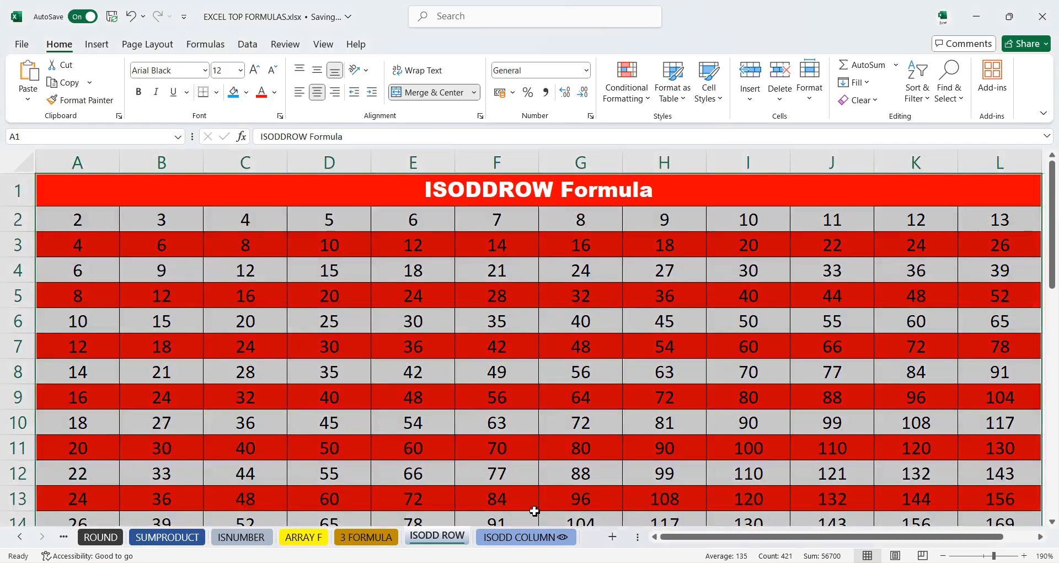
left_click(533, 540)
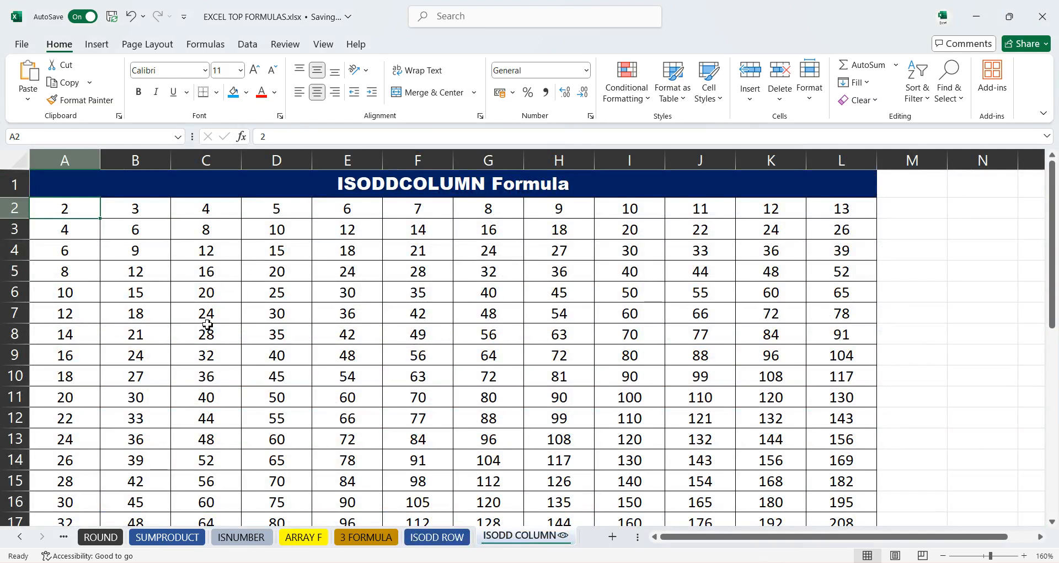
left_click_drag(349, 193, 397, 190)
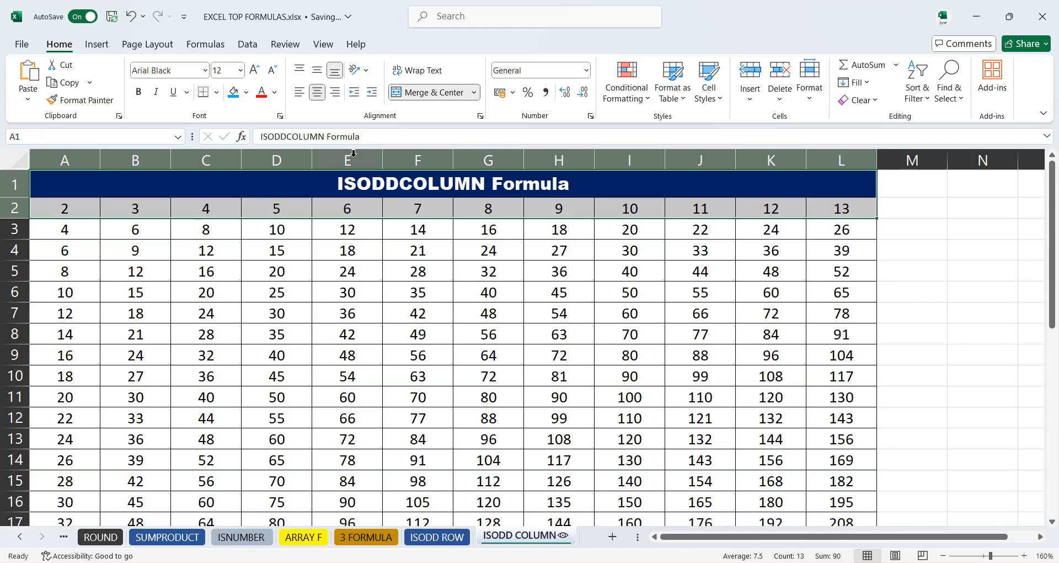
left_click(355, 156)
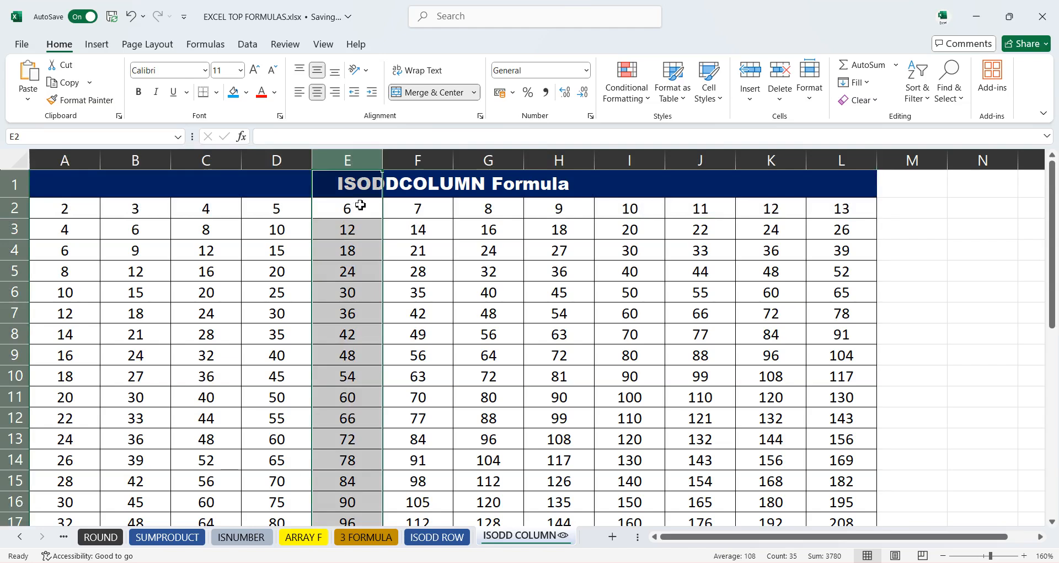
left_click(416, 163)
left_click(475, 161)
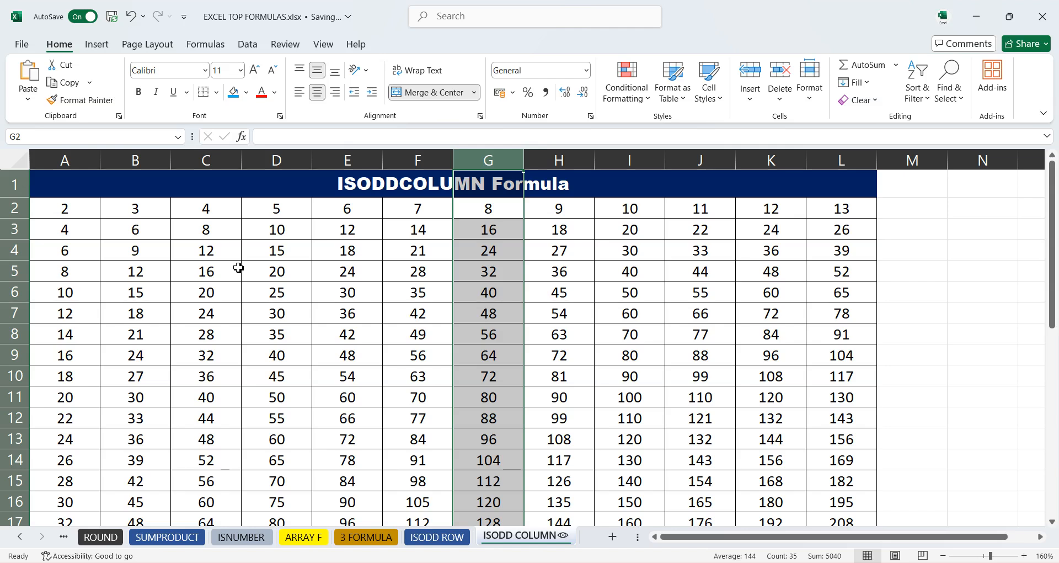
key("ctrl+a")
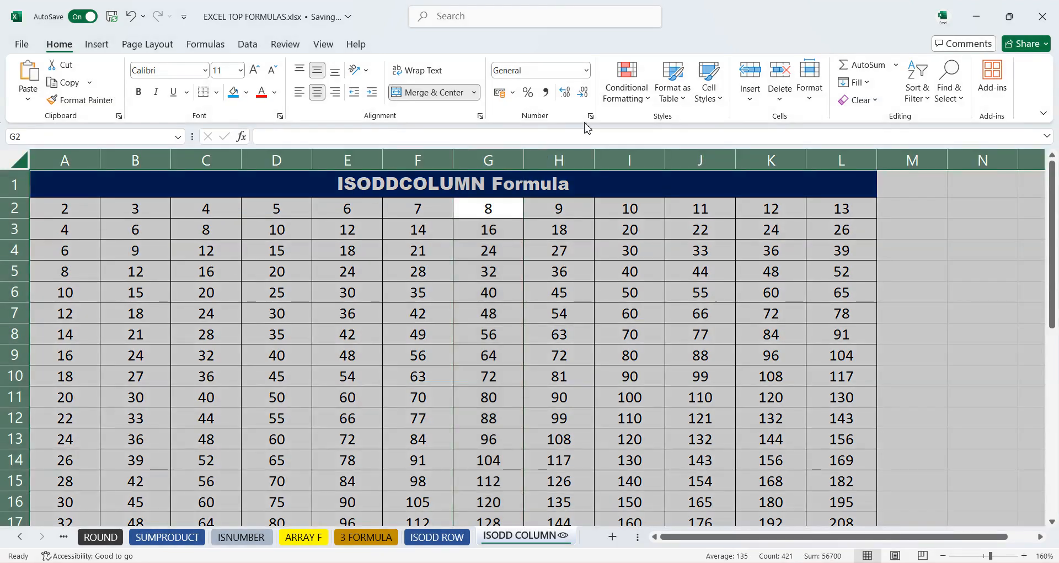
- Create a new conditional formatting rule using the formula =ISODD(COLUMN())
left_click(622, 101)
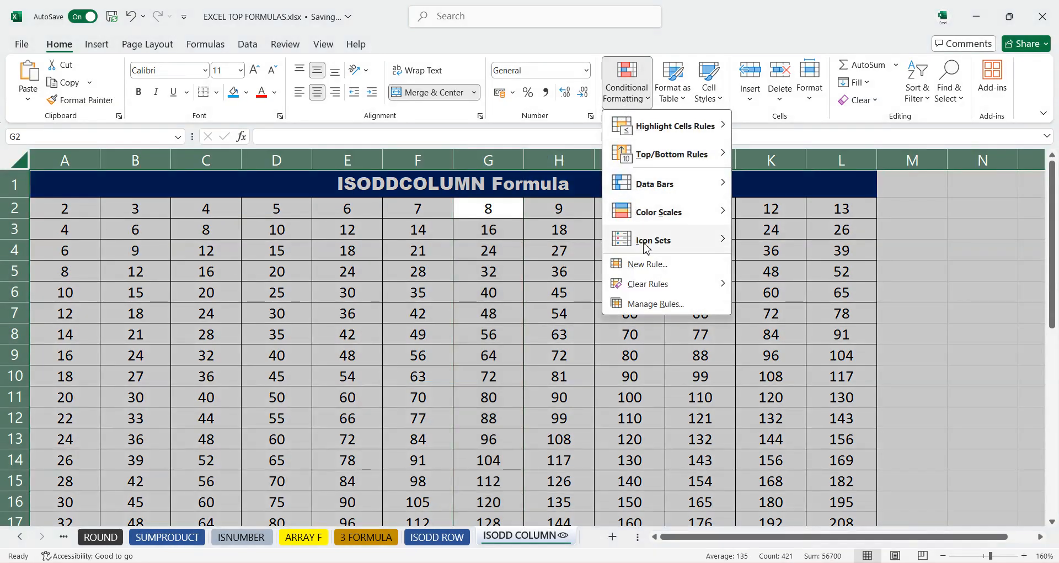
left_click(650, 265)
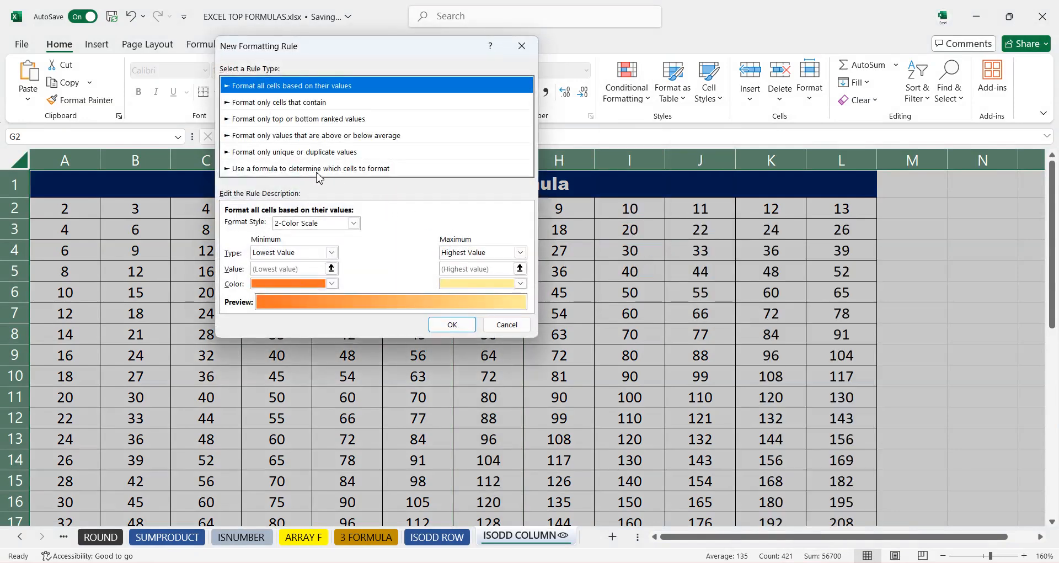
left_click(319, 169)
left_click(295, 223)
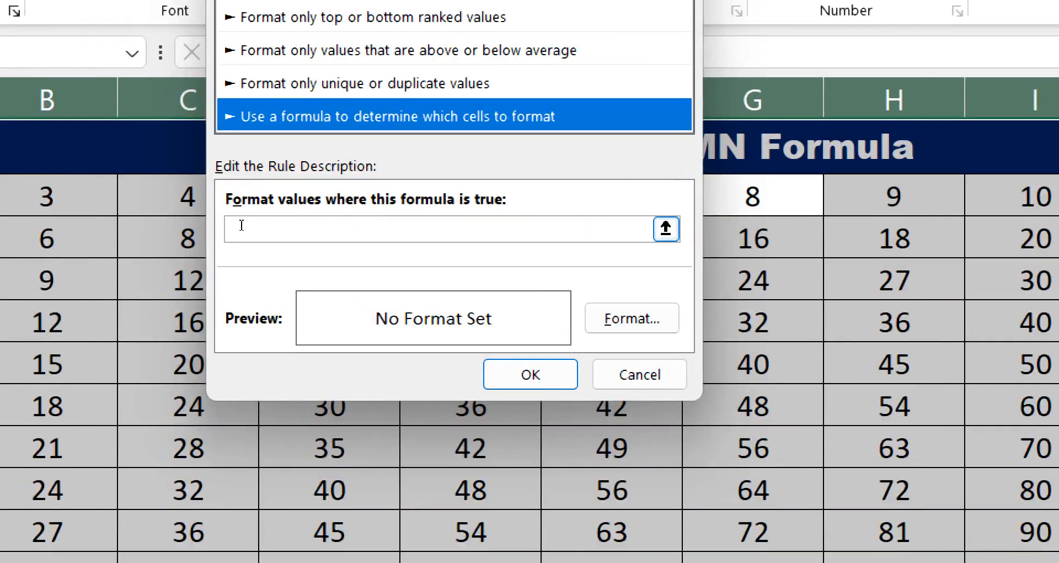
left_click(237, 229)
type("=")
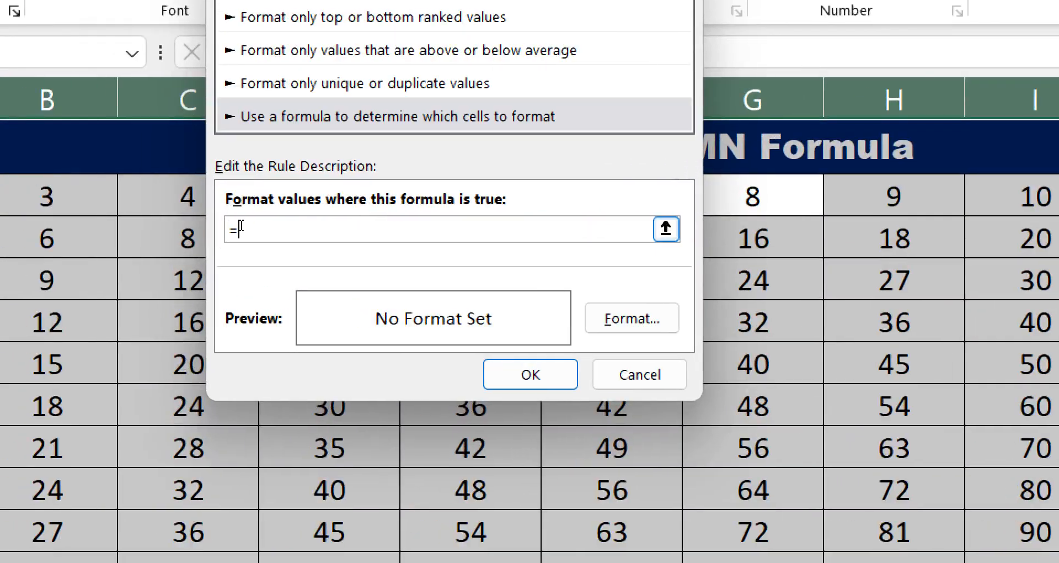
type("ISODD(COLUMN")
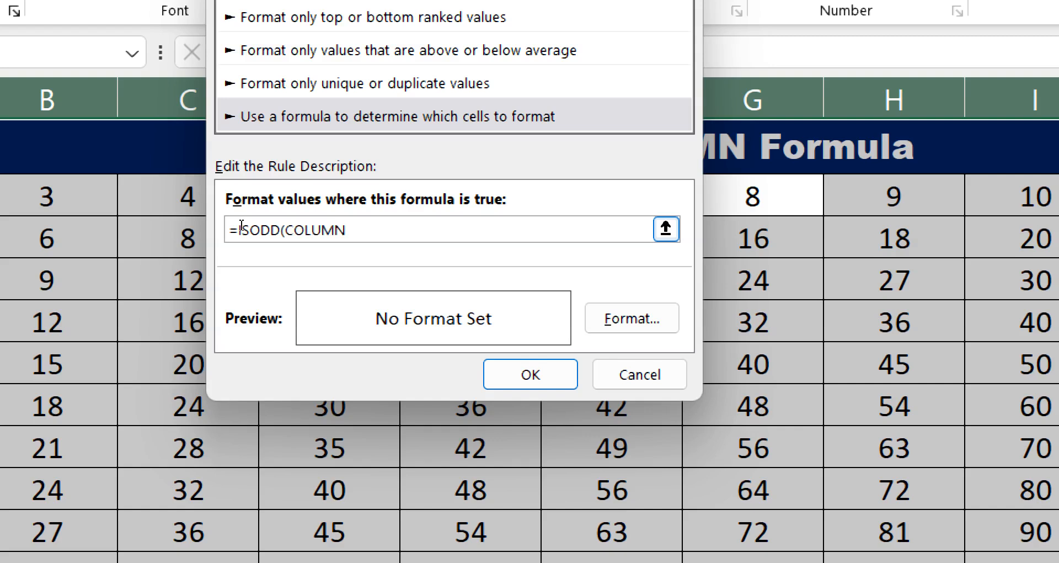
type("())")
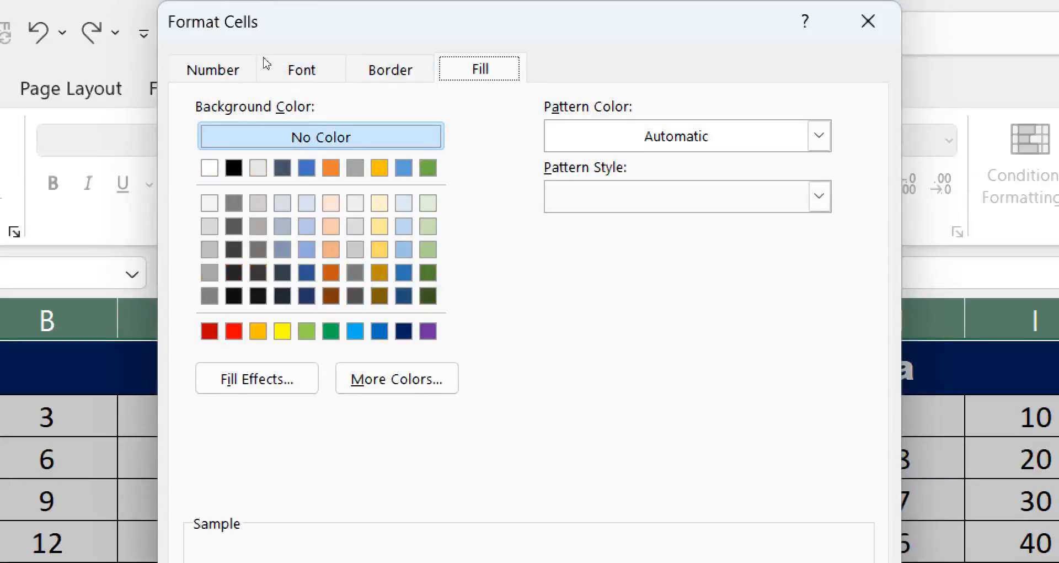
- Set the rule's format to an orange fill and apply it to the sheet
left_click(267, 62)
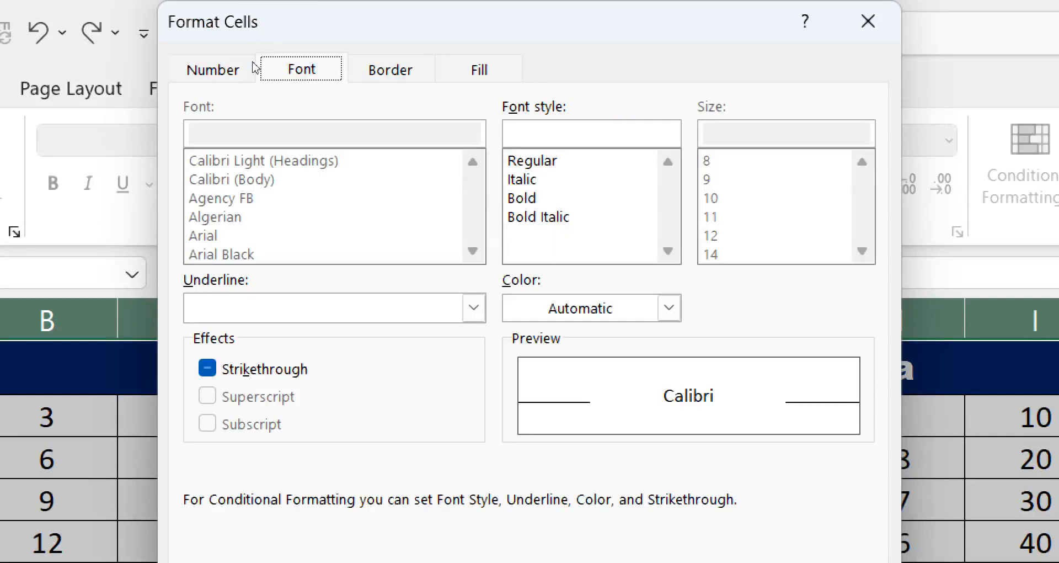
left_click(480, 69)
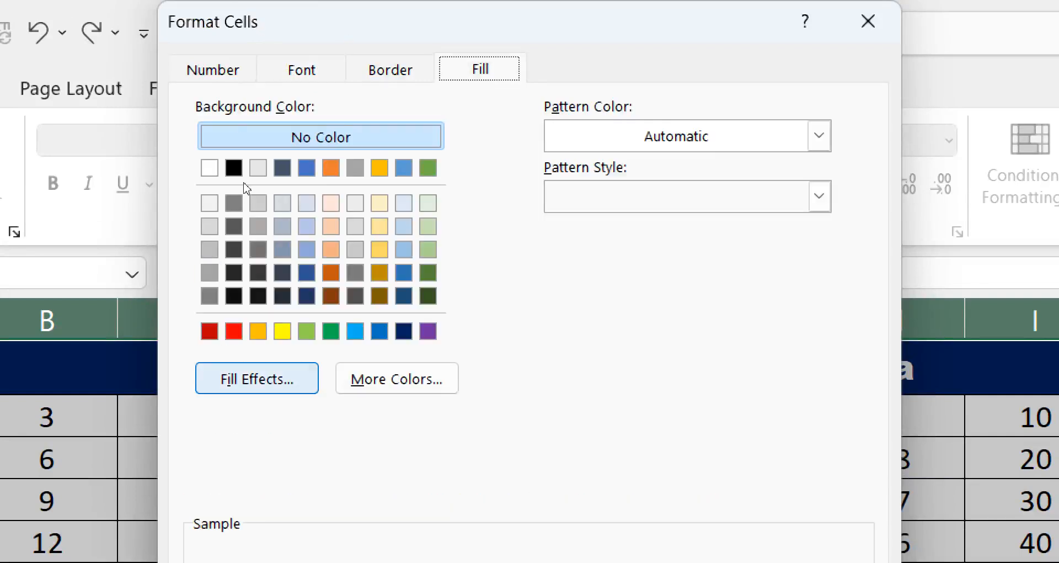
left_click(257, 331)
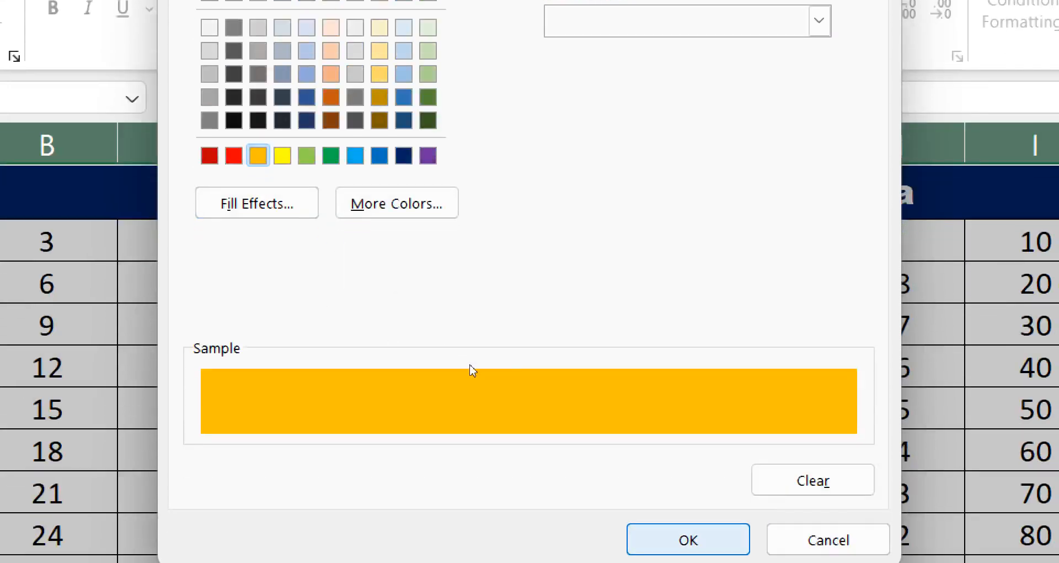
key("Return")
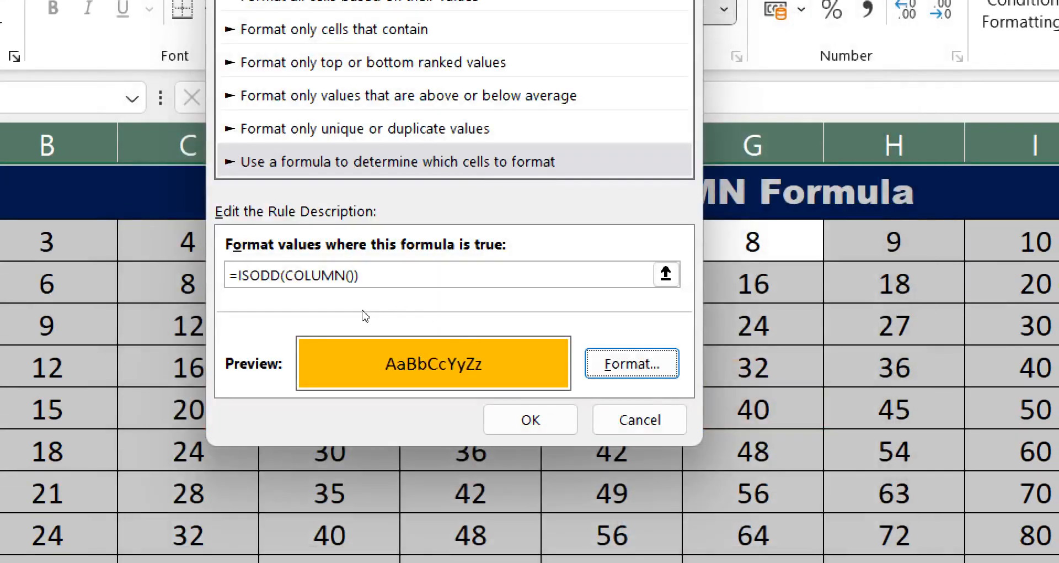
key("Tab")
key("Return")
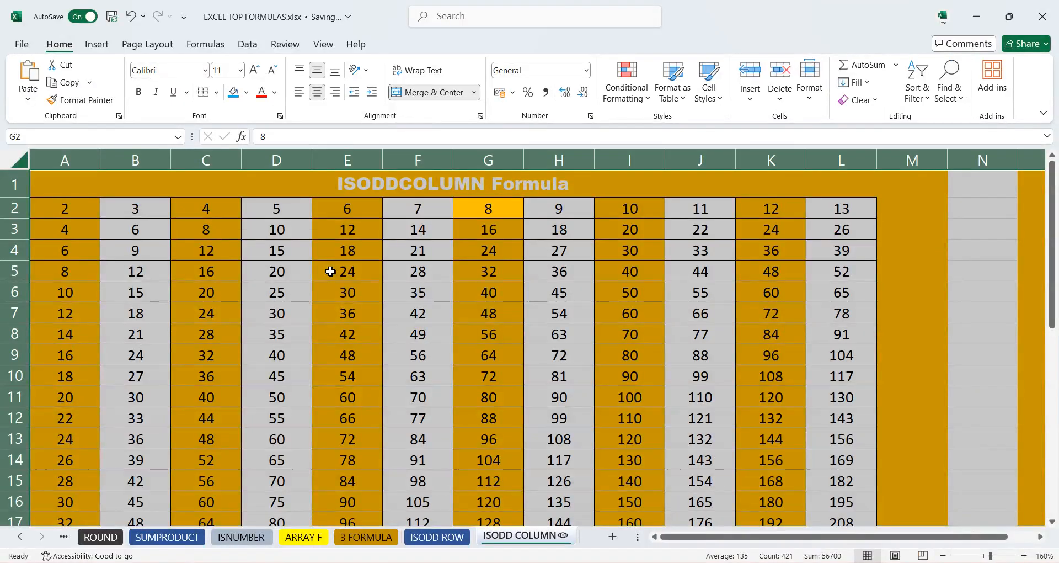
left_click(436, 293)
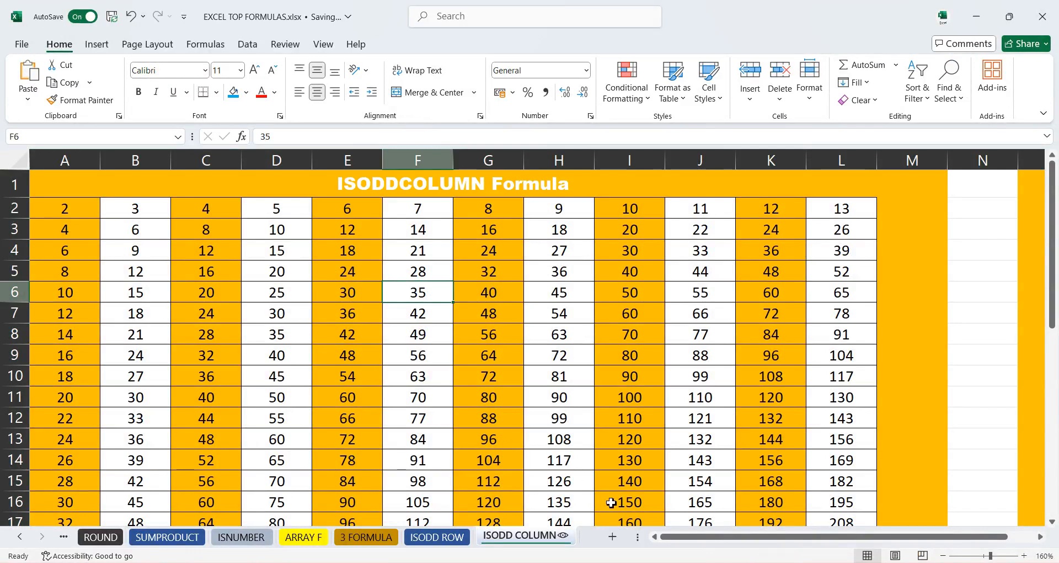
left_click_drag(711, 546, 624, 542)
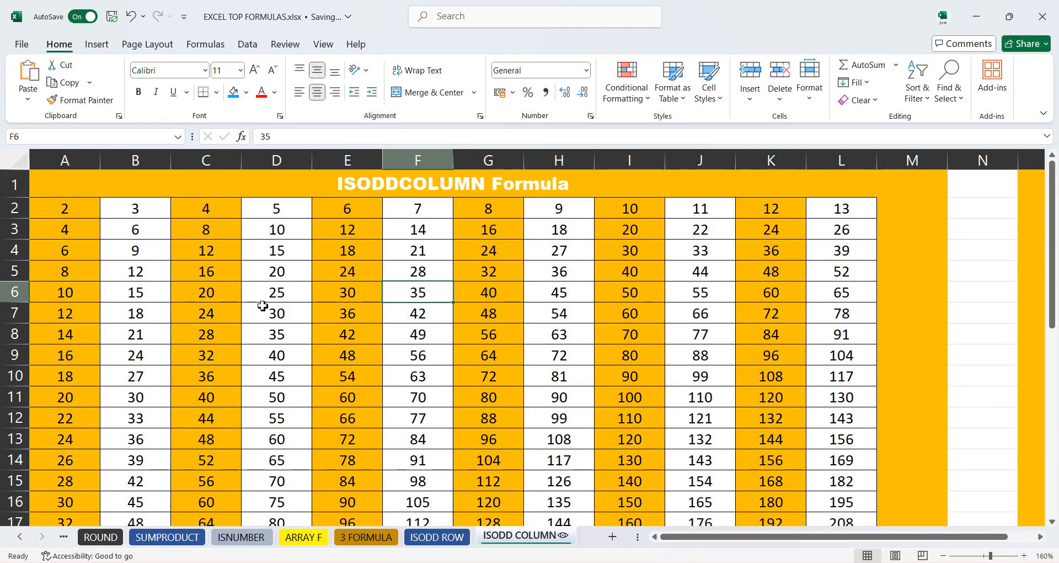